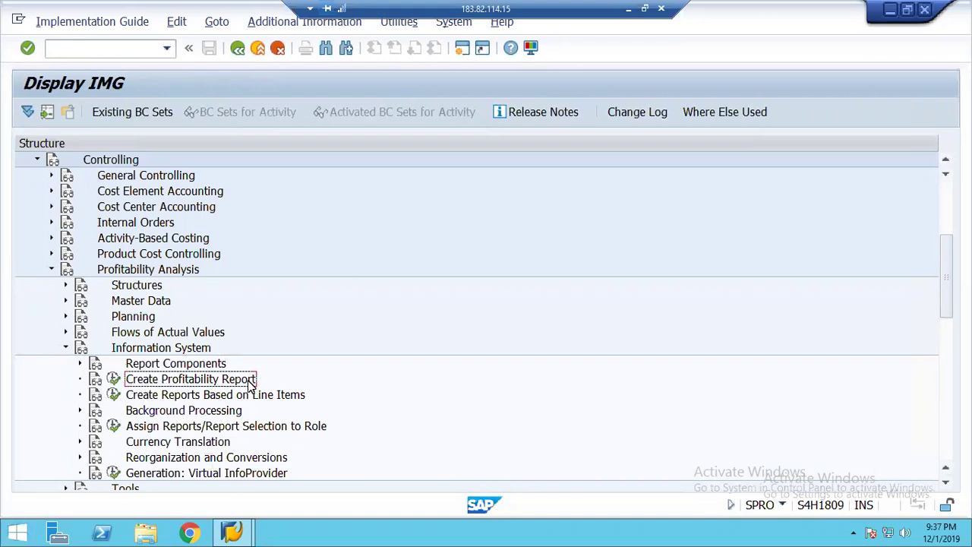
Step: Open a new SAP session and expand the Accounting folder in the SAP Easy Access tree
click(194, 398)
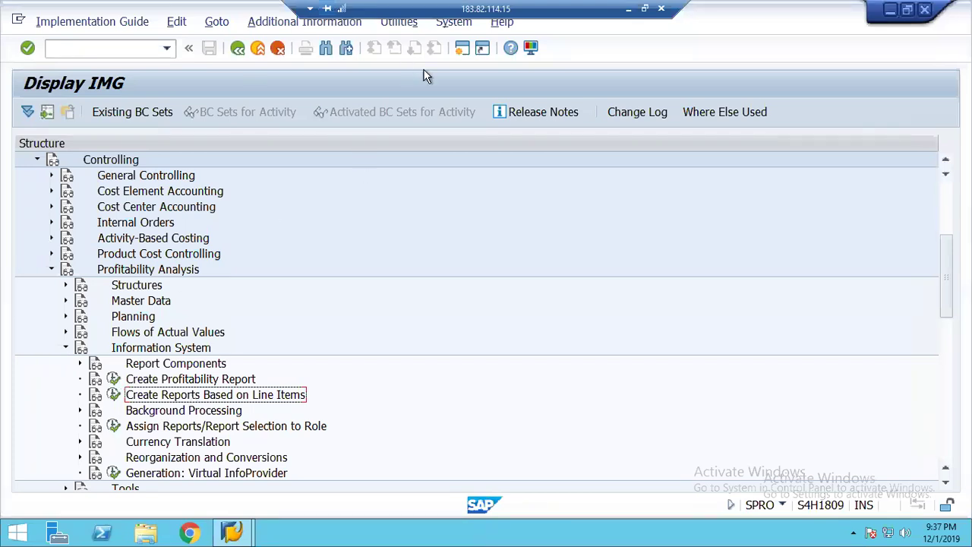
click(462, 49)
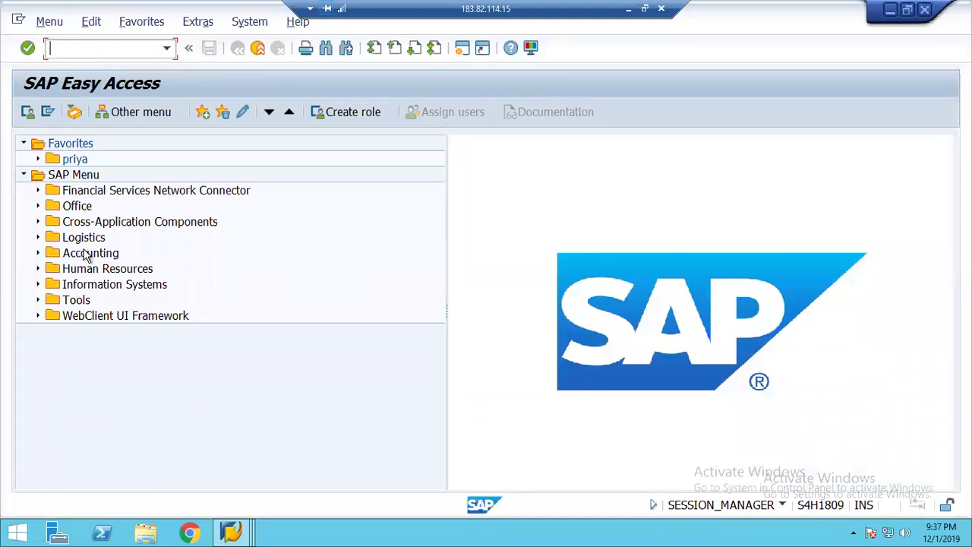
click(86, 258)
double_click(86, 258)
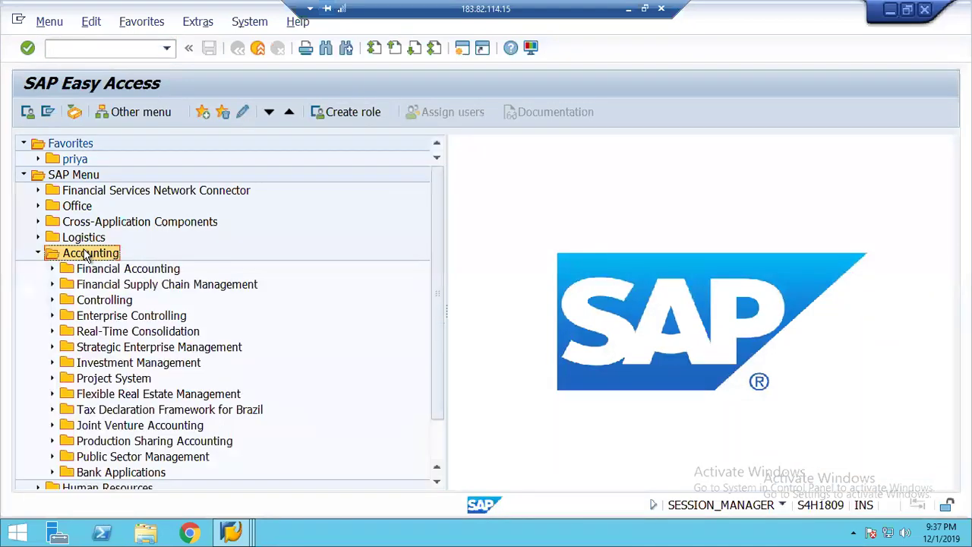
Step: Expand the Controlling folder under Accounting and its Profitability Analysis subfolder
key(Down)
key(Down)
key(Down)
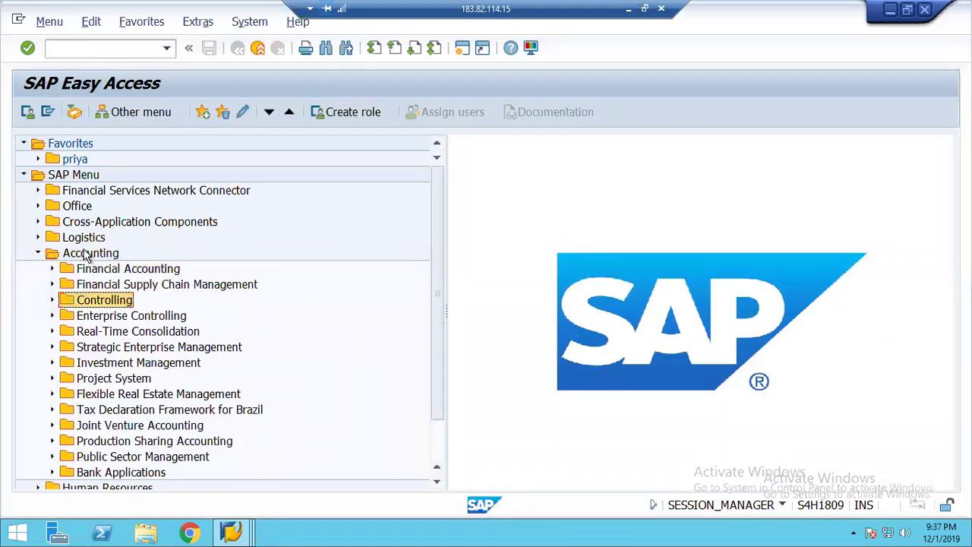
key(Right)
key(Down)
key(Down)
key(Down)
key(Down)
key(Down)
key(Down)
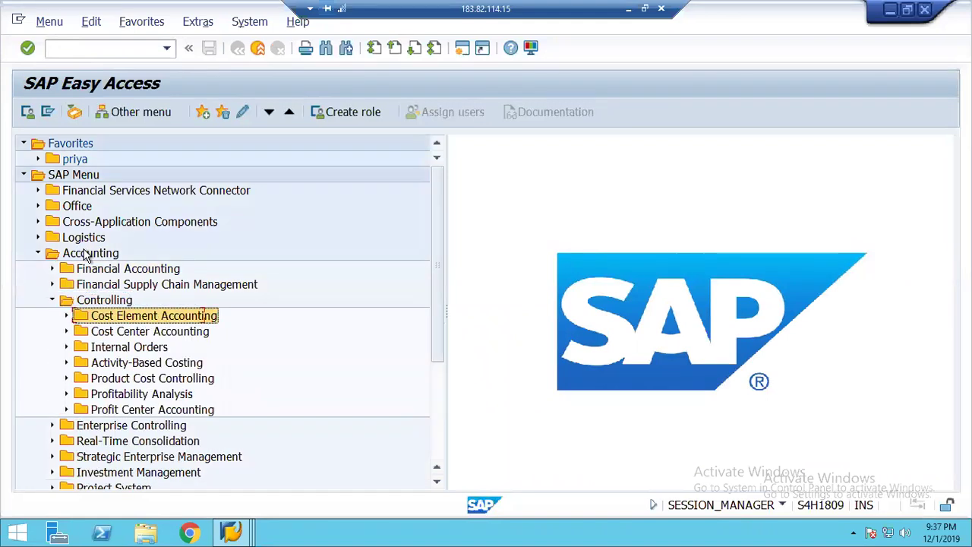
key(Right)
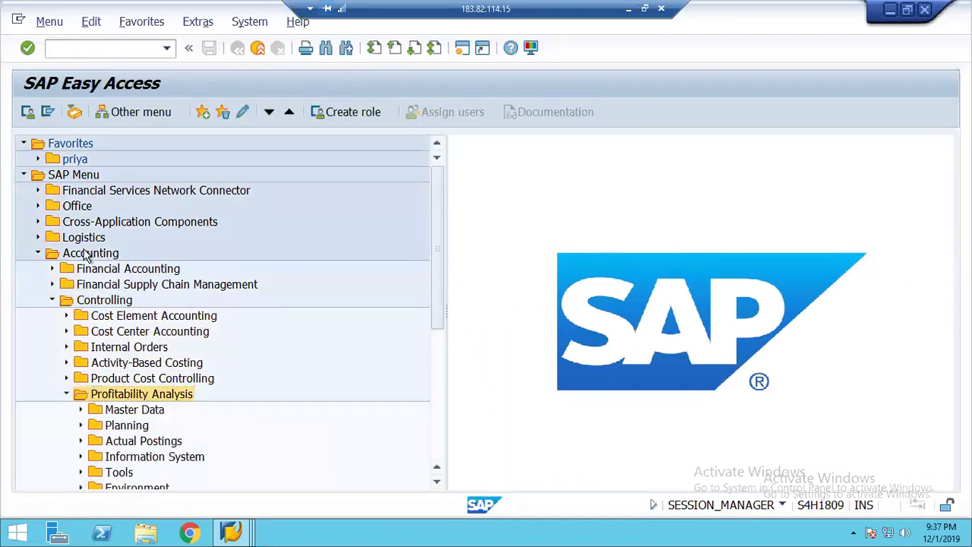
Step: Expand Information System under Profitability Analysis and start the KE30 - Execute Report transaction
key(Down)
key(Down)
key(Down)
key(Down)
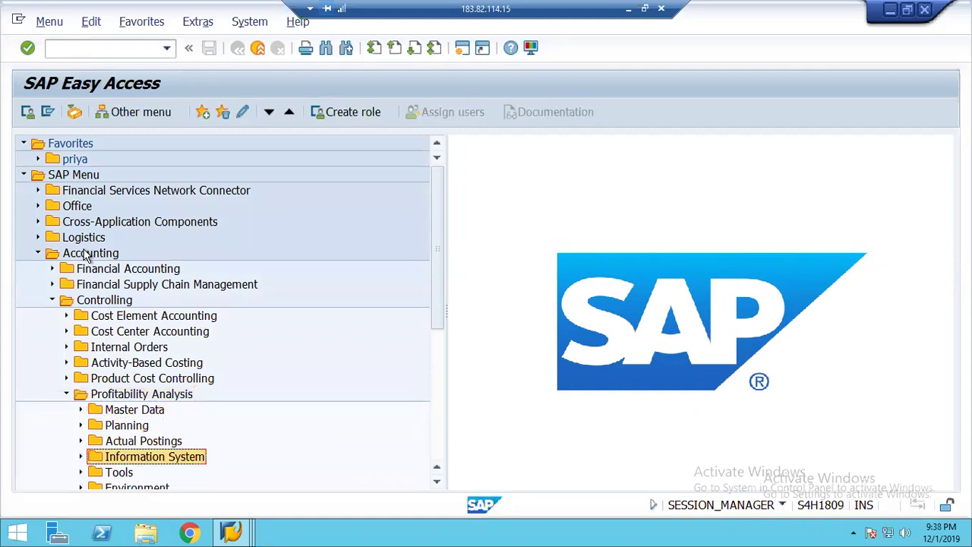
key(Right)
key(Down)
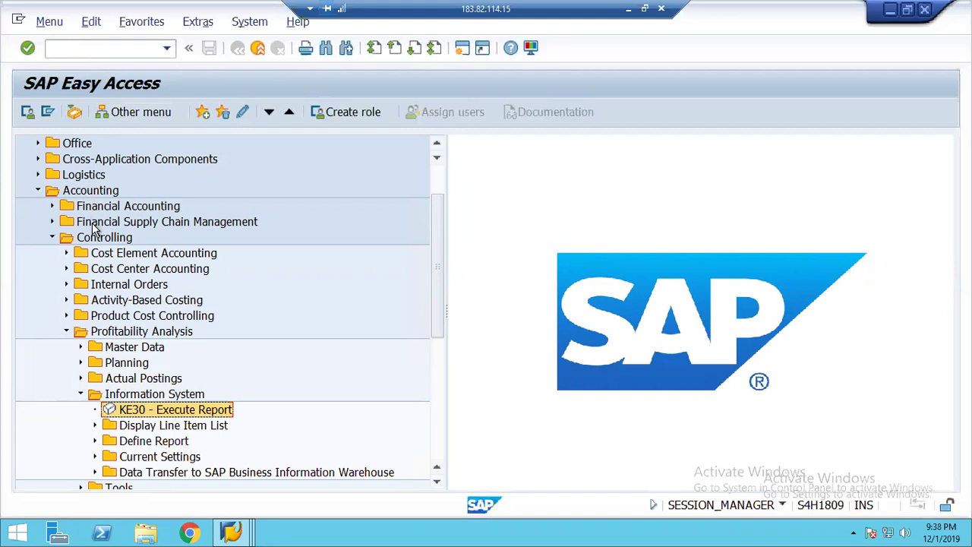
double_click(146, 416)
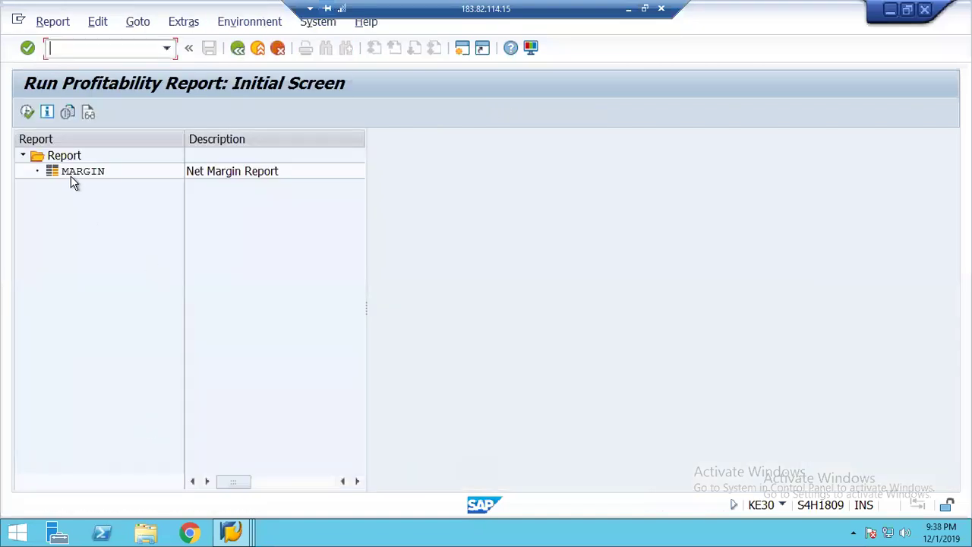
Step: Run the MARGIN net margin report for fiscal year 2019 and company code 2000
click(73, 179)
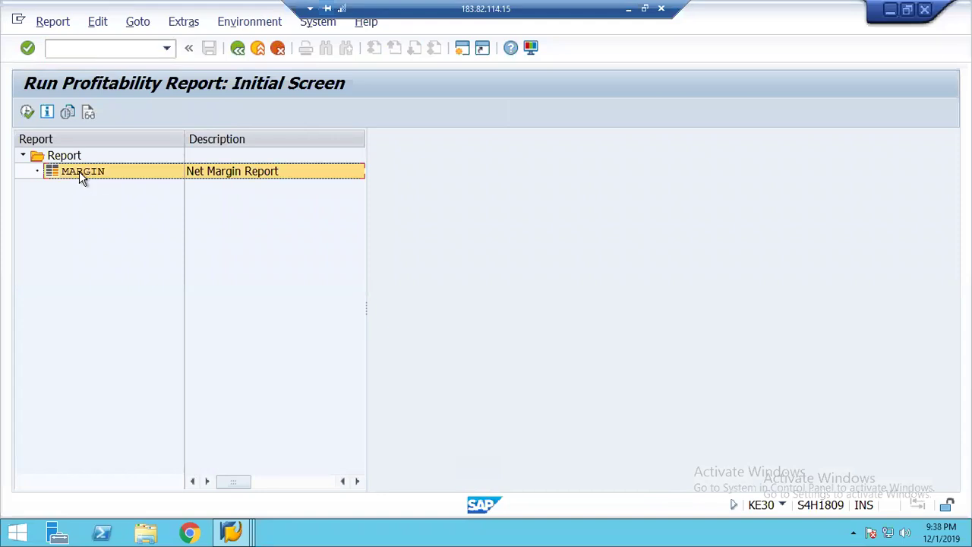
click(26, 112)
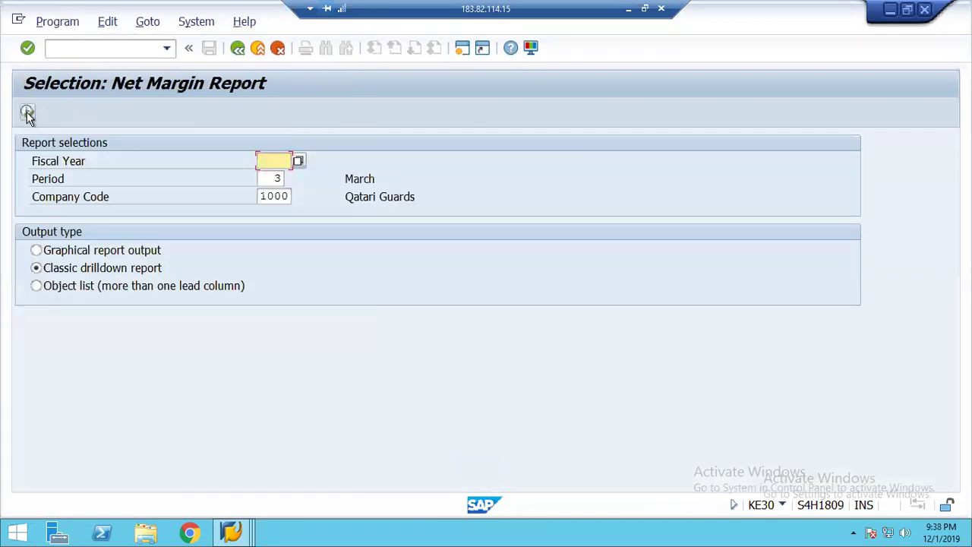
text(2019)
key(Tab)
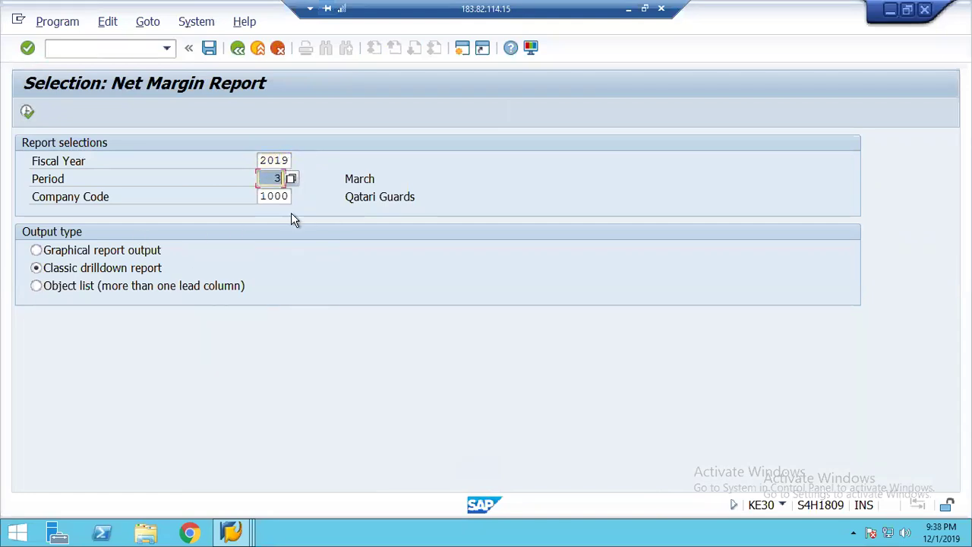
key(Tab)
text(2000)
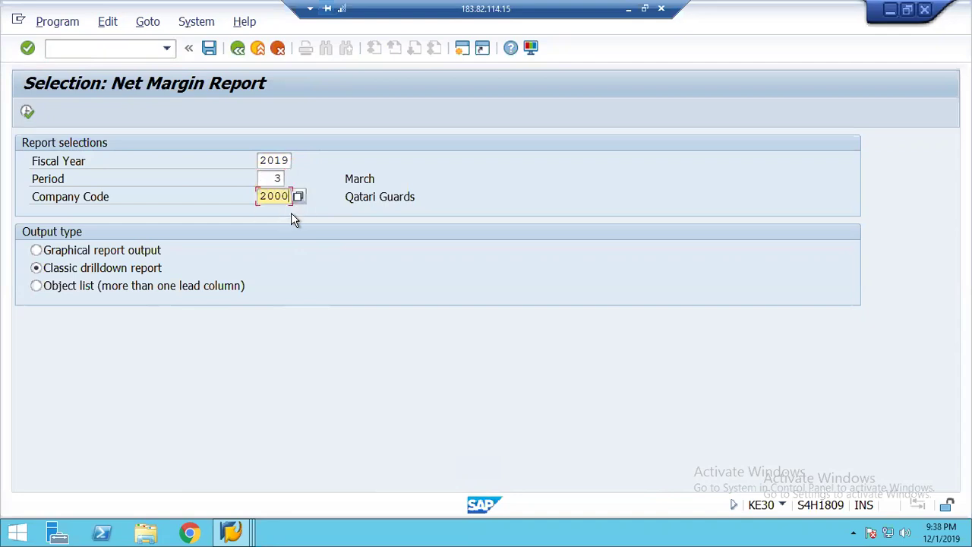
key(Tab)
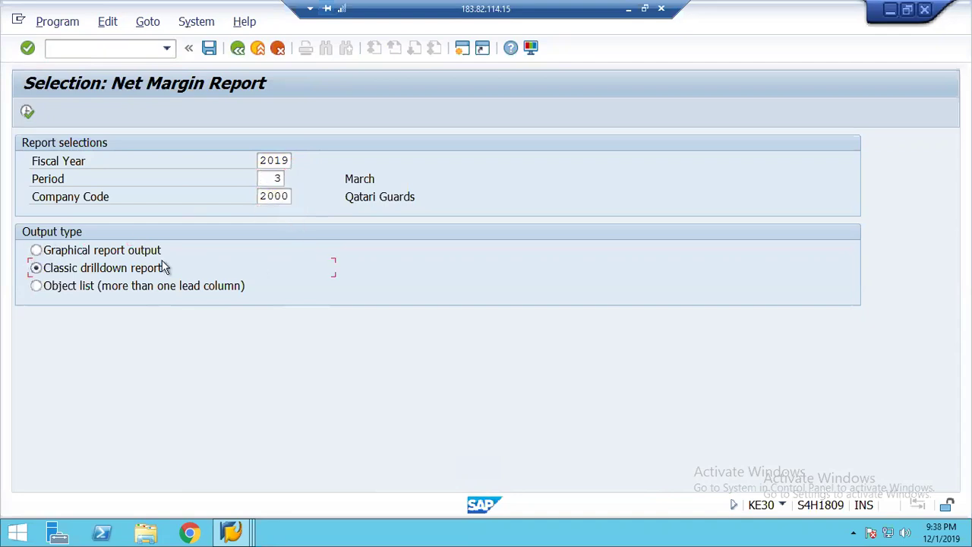
click(27, 114)
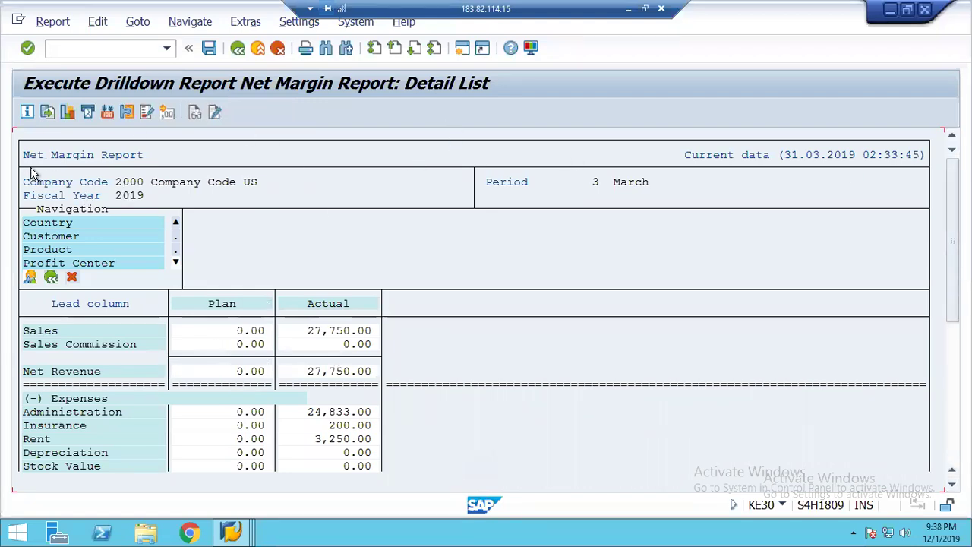
Step: Review the report parameters, including general selections, variables, characteristics, columns, rows and technical data, and close the overview
click(27, 112)
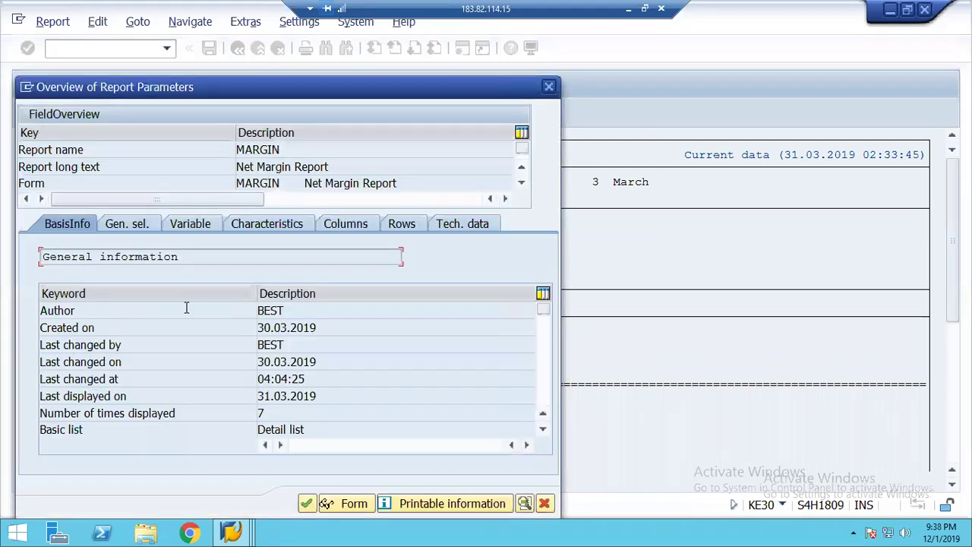
click(119, 223)
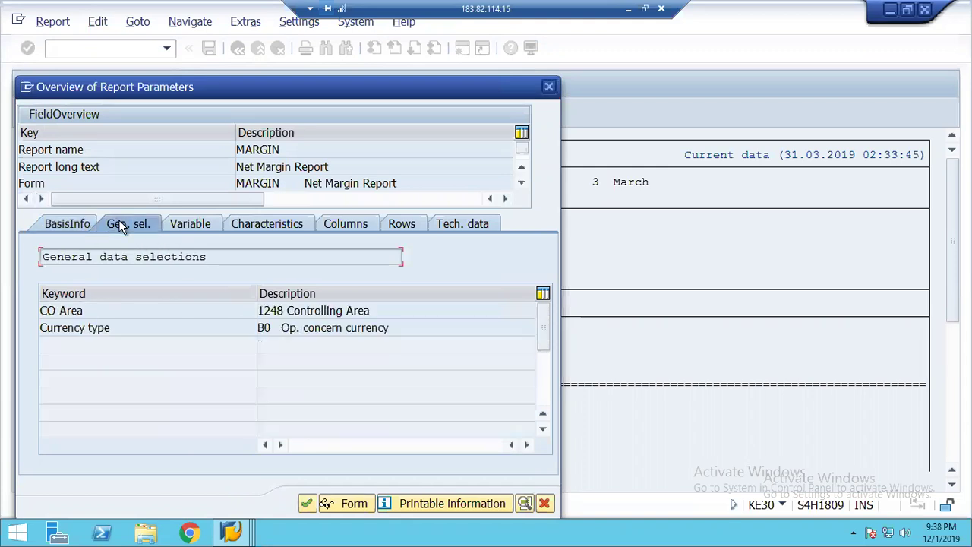
click(194, 224)
click(268, 224)
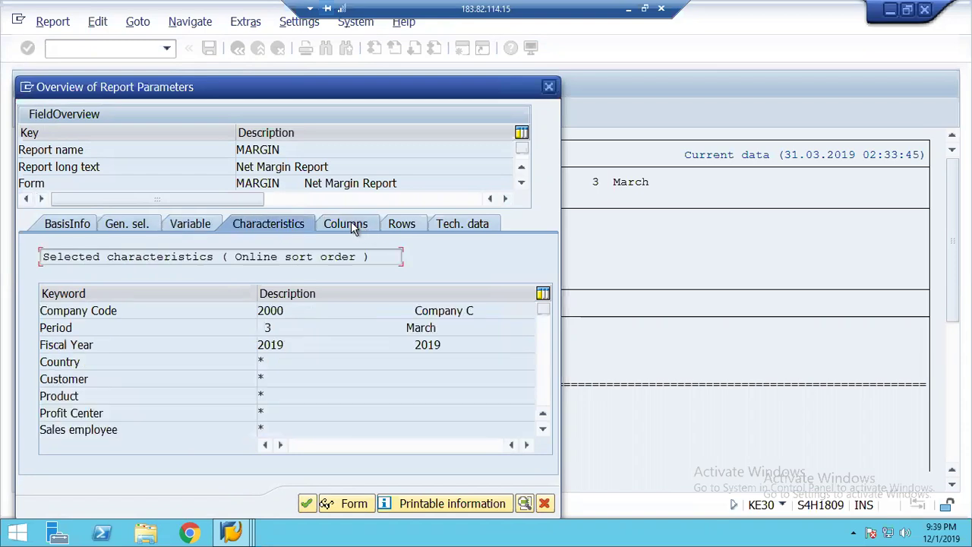
click(351, 225)
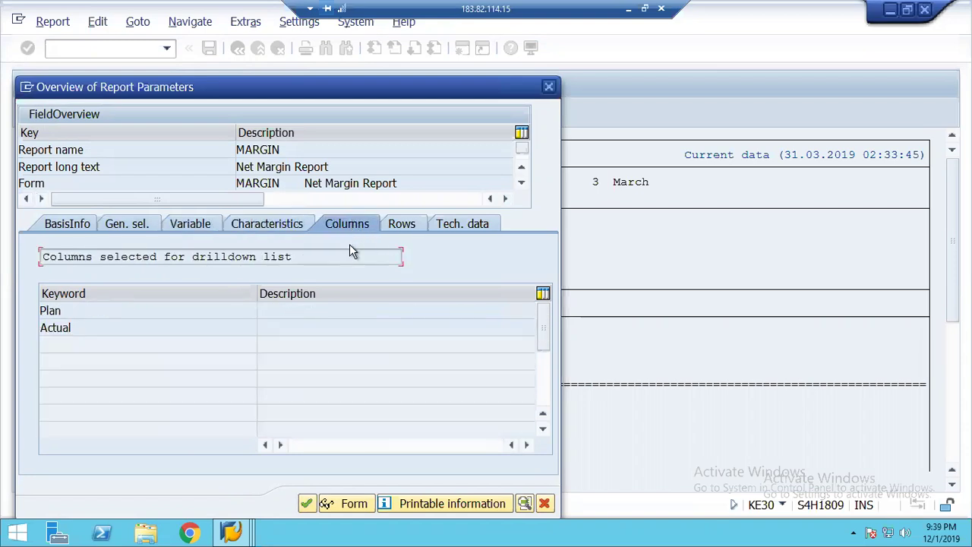
click(401, 224)
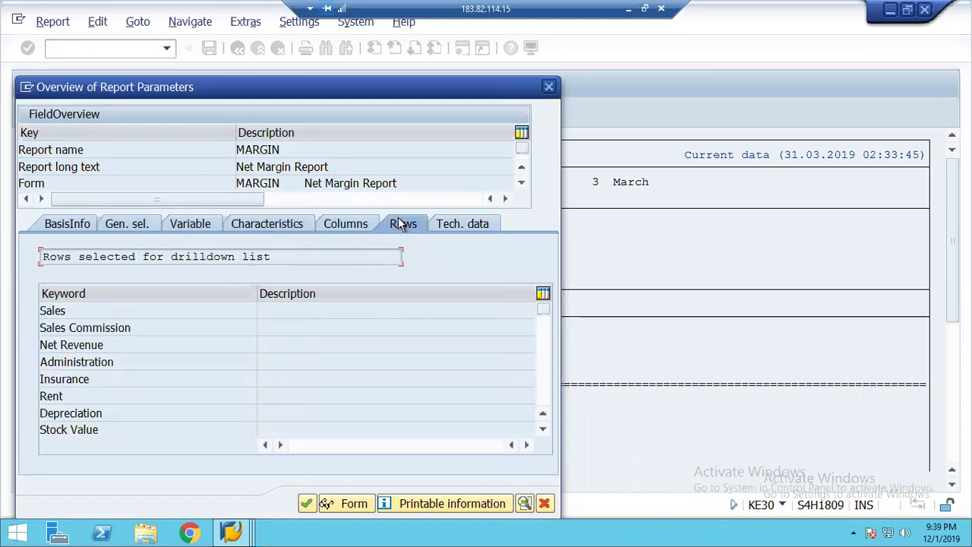
click(462, 225)
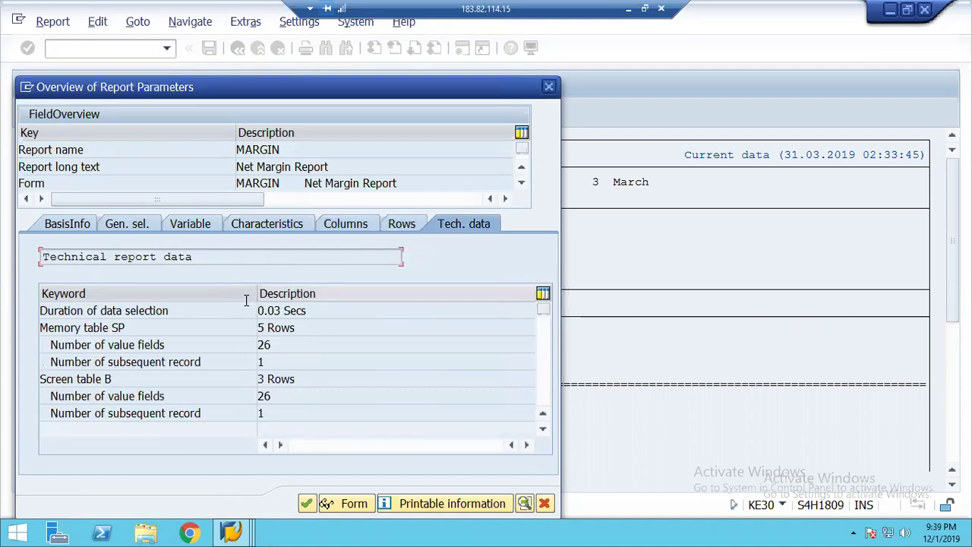
click(544, 504)
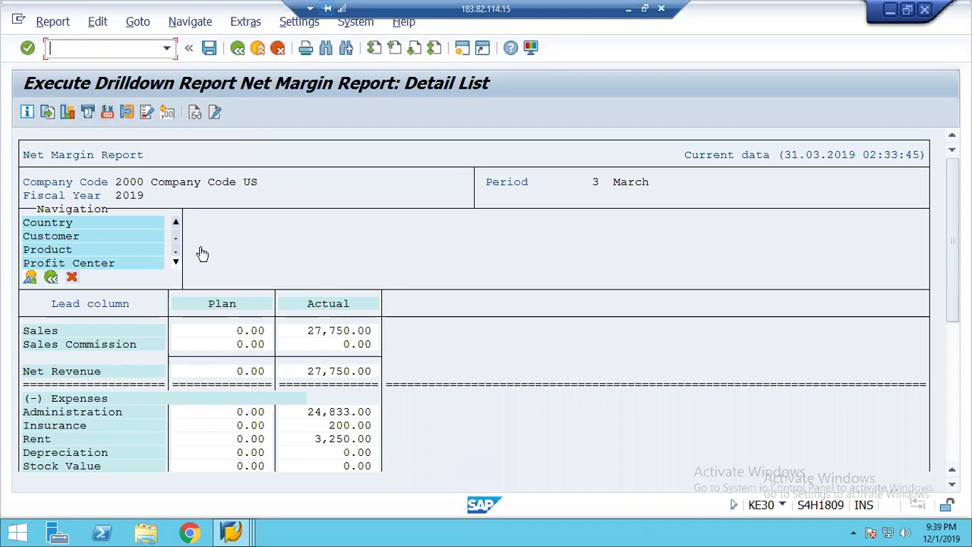
Step: Start a currency translation for all report columns and choose INR as the target currency
click(107, 114)
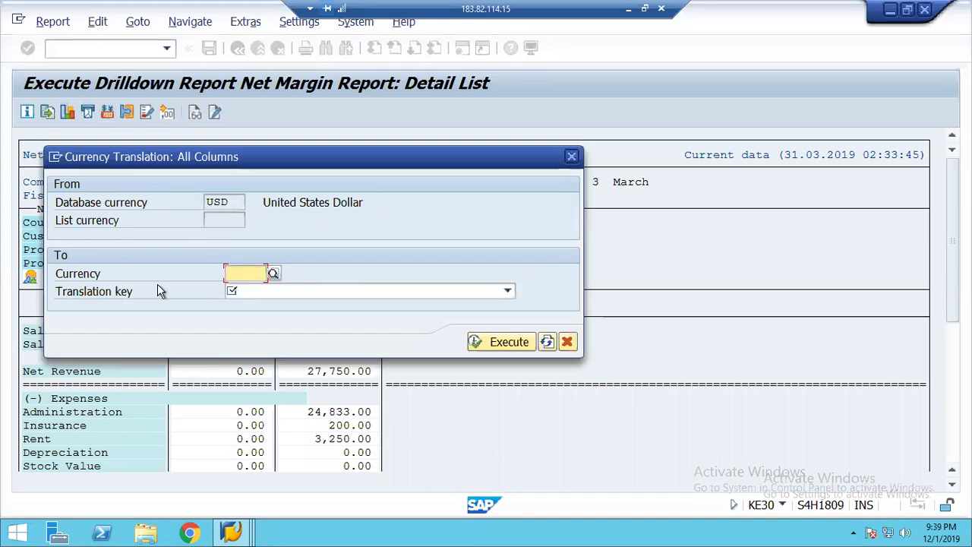
click(274, 274)
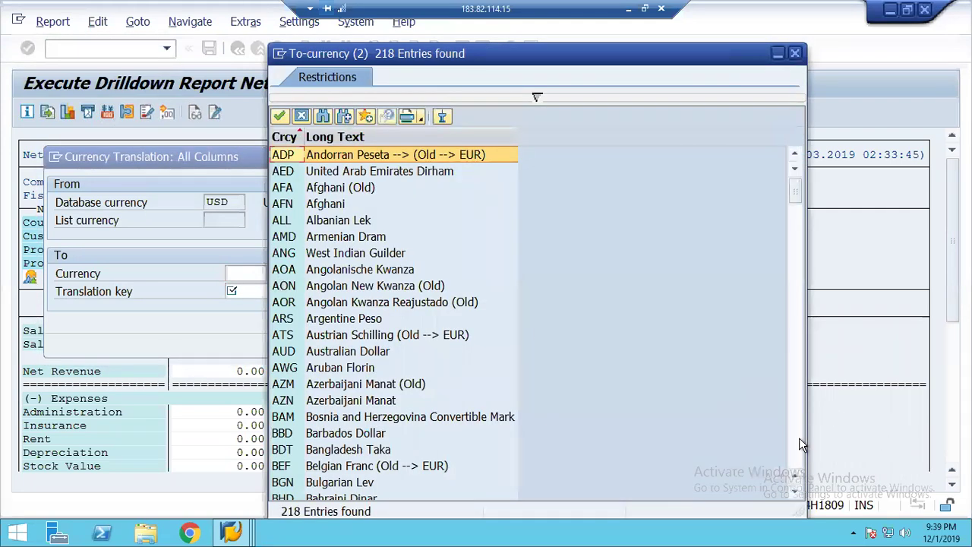
click(798, 441)
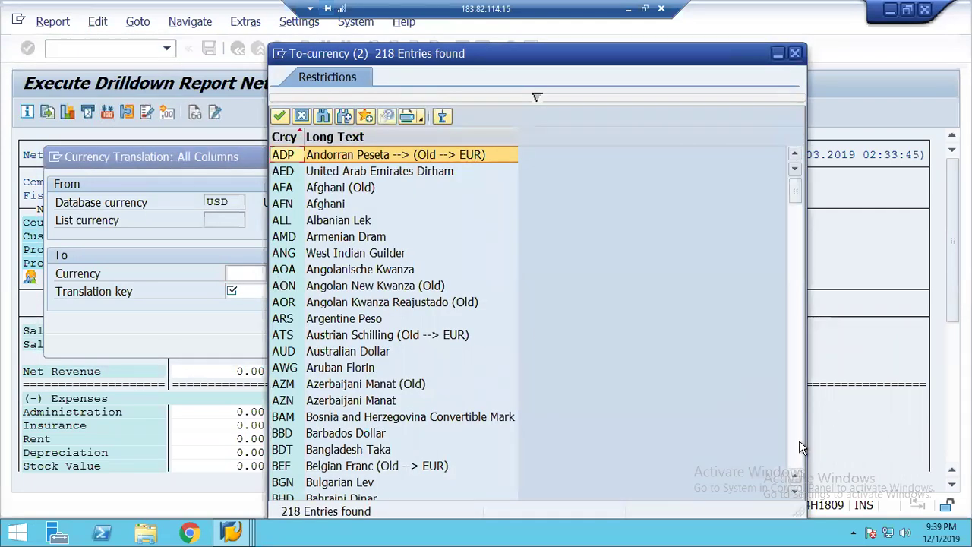
click(798, 441)
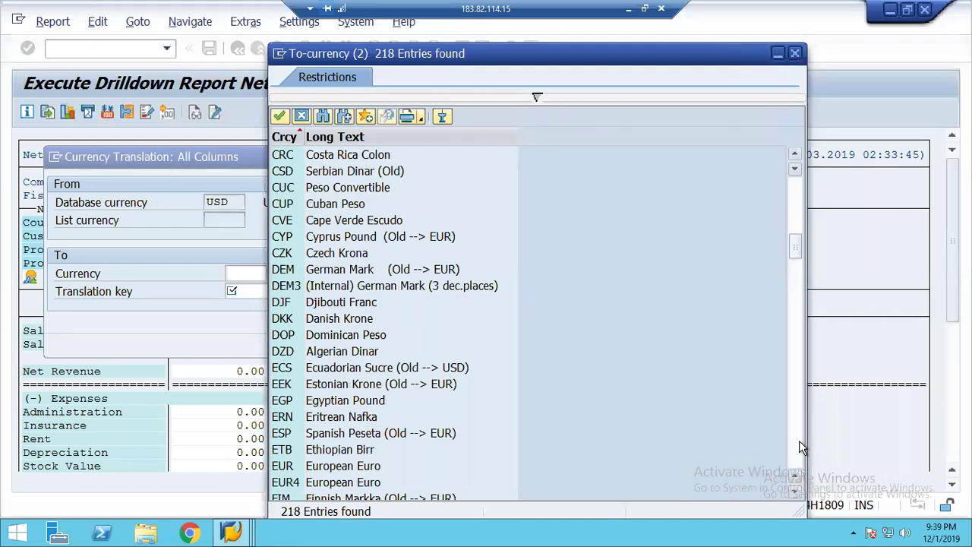
click(798, 440)
click(798, 440)
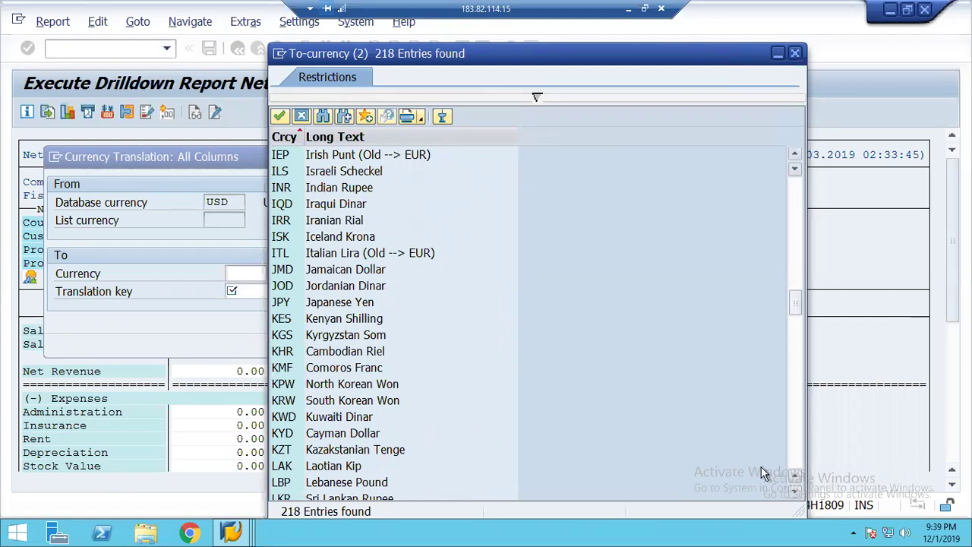
double_click(281, 189)
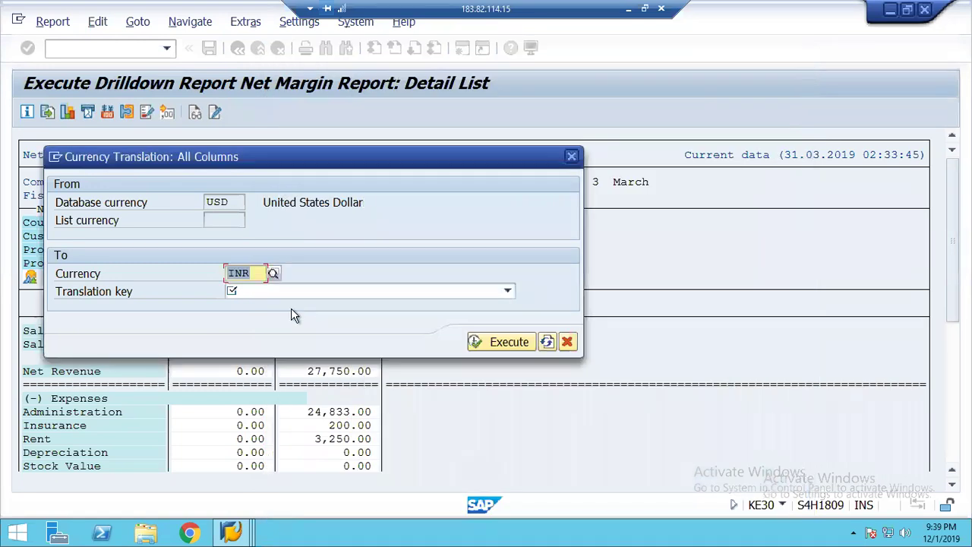
Step: Set the translation key to "Mean rate, as of today" and execute the currency translation
click(315, 293)
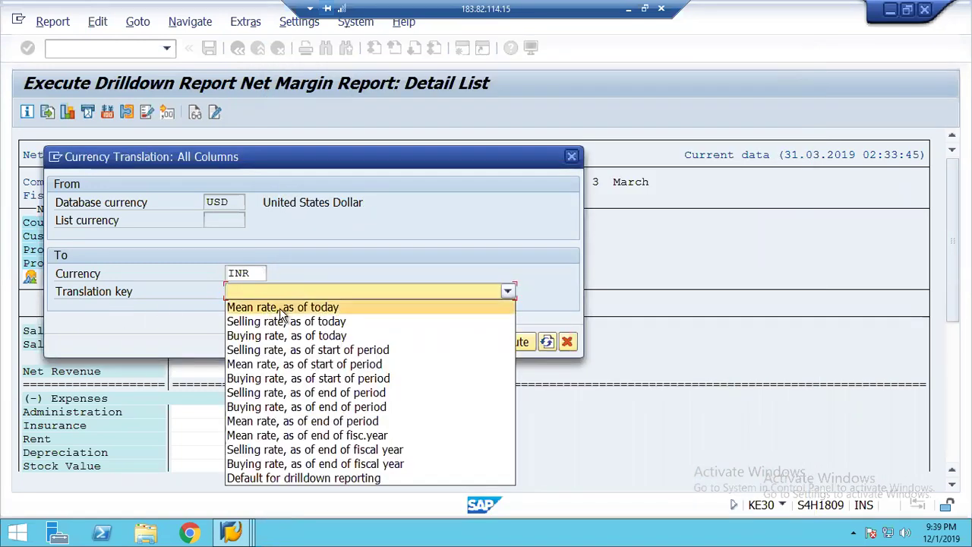
click(329, 308)
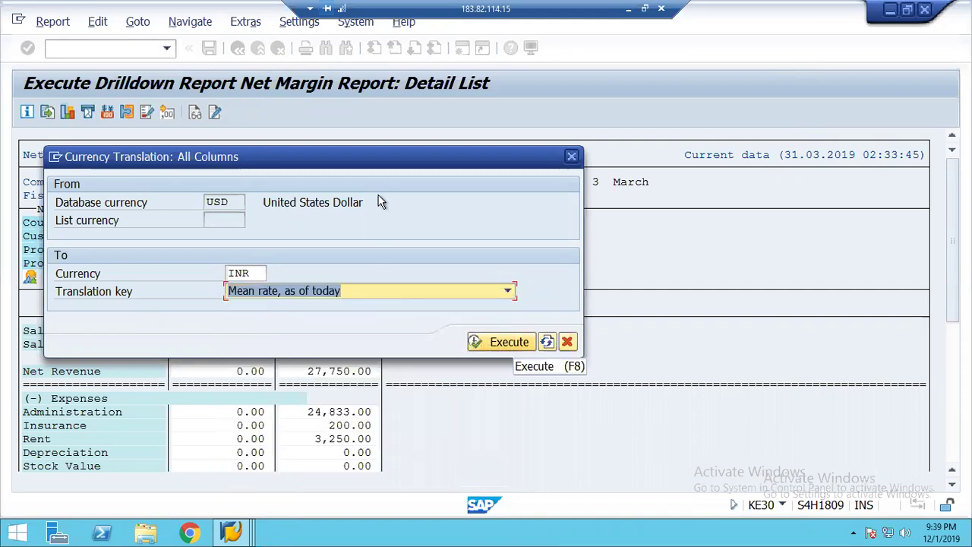
drag(338, 161, 732, 103)
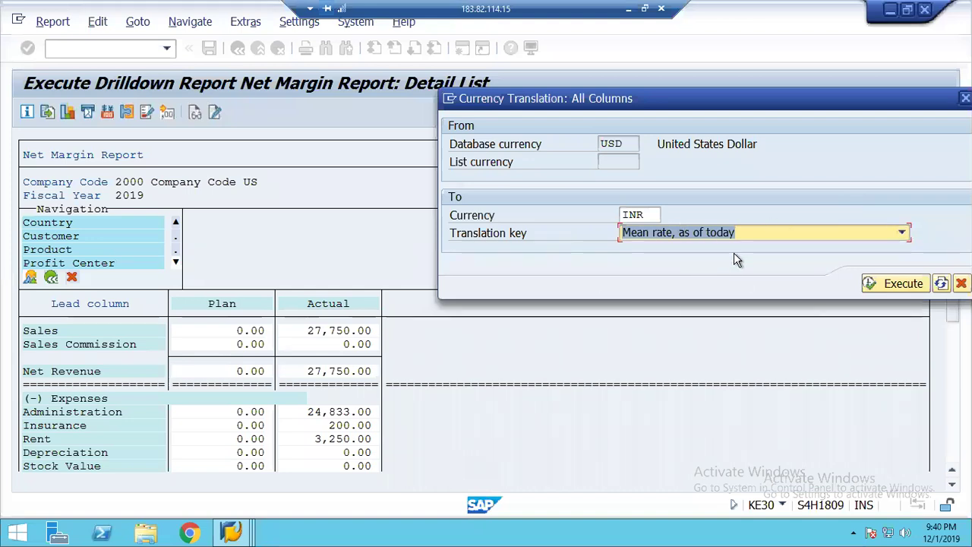
click(893, 287)
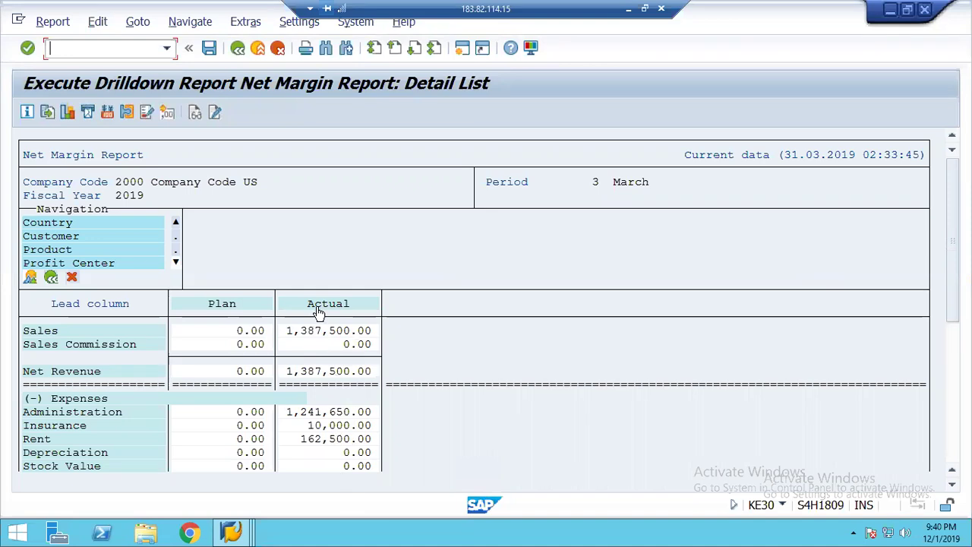
Step: Try to display the characteristic attributes for the net margin report
click(126, 112)
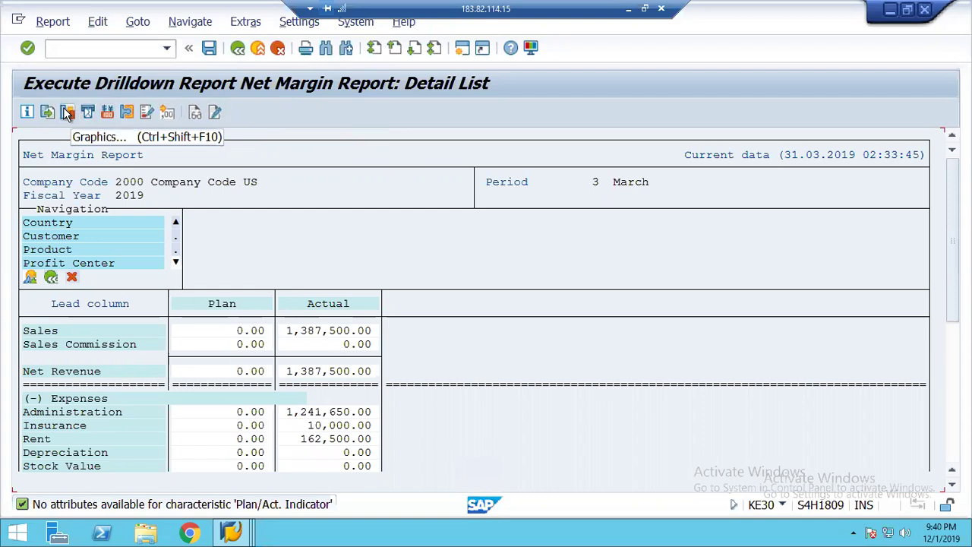
click(52, 23)
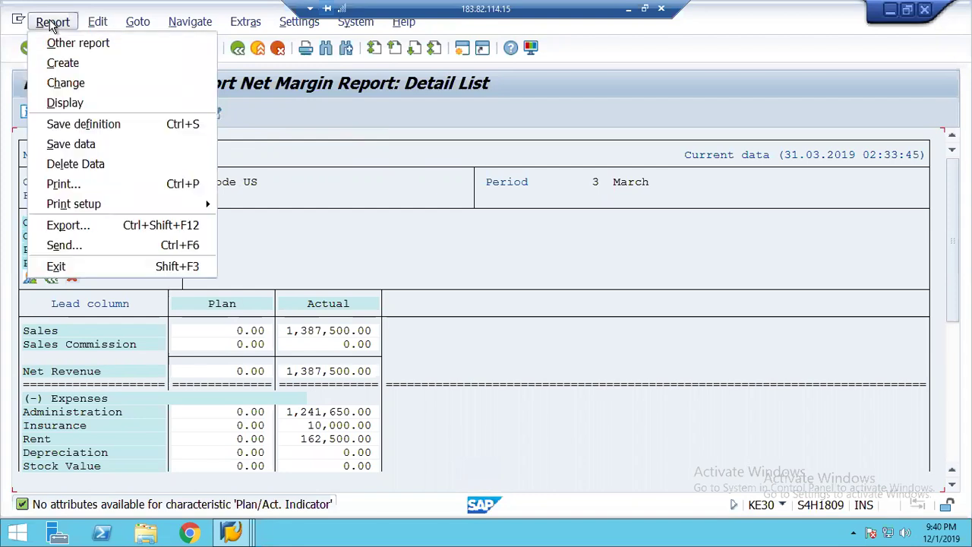
mouse_move(97, 24)
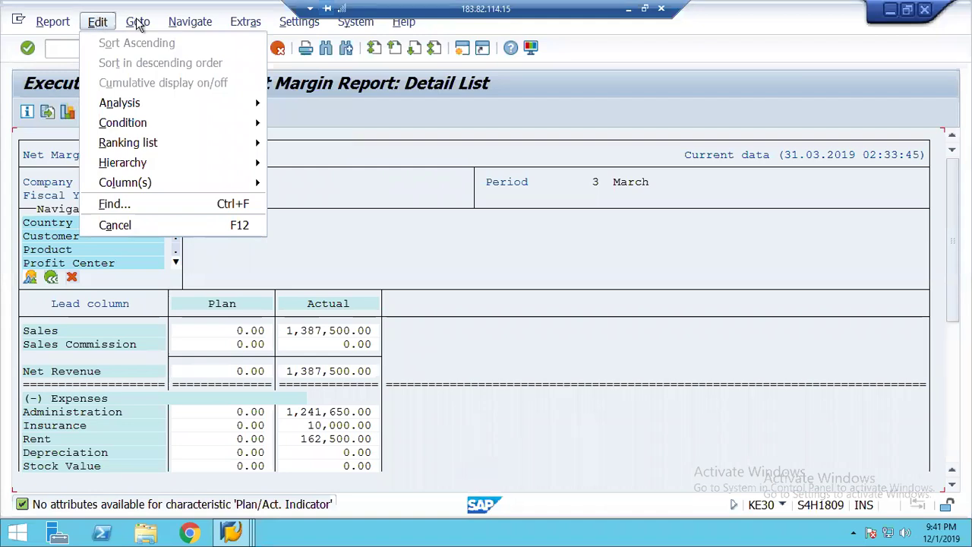
mouse_move(136, 23)
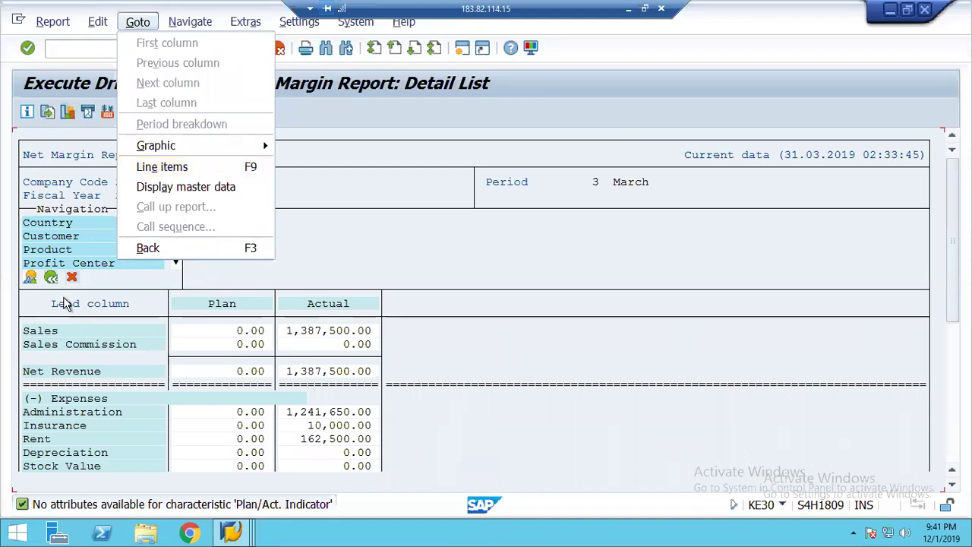
Step: Select the report's Actual column, display its line items, and return to the detail list
click(166, 166)
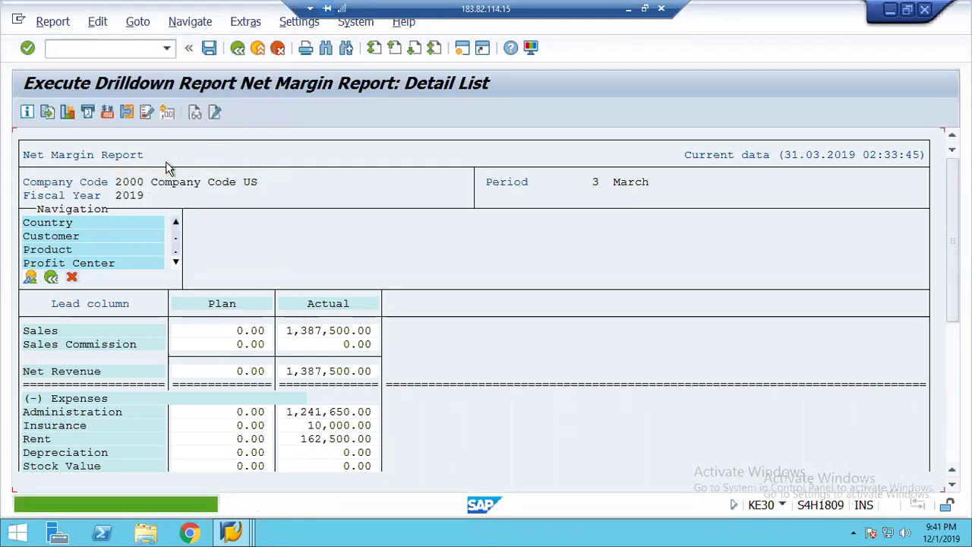
click(334, 307)
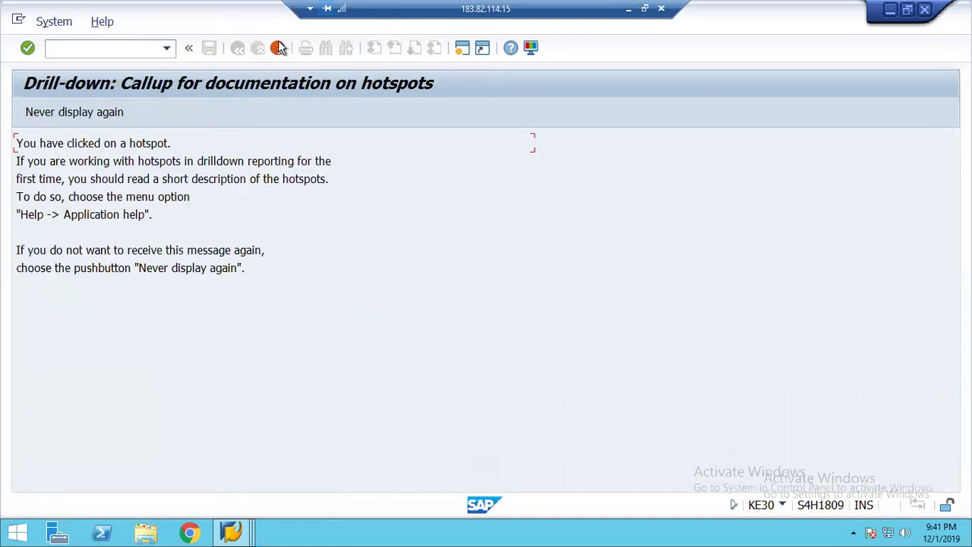
click(277, 48)
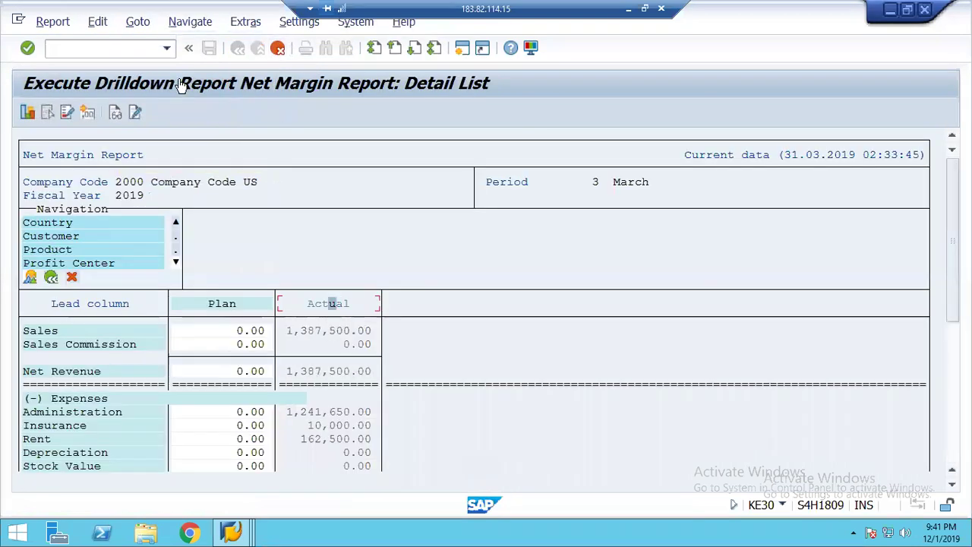
click(137, 21)
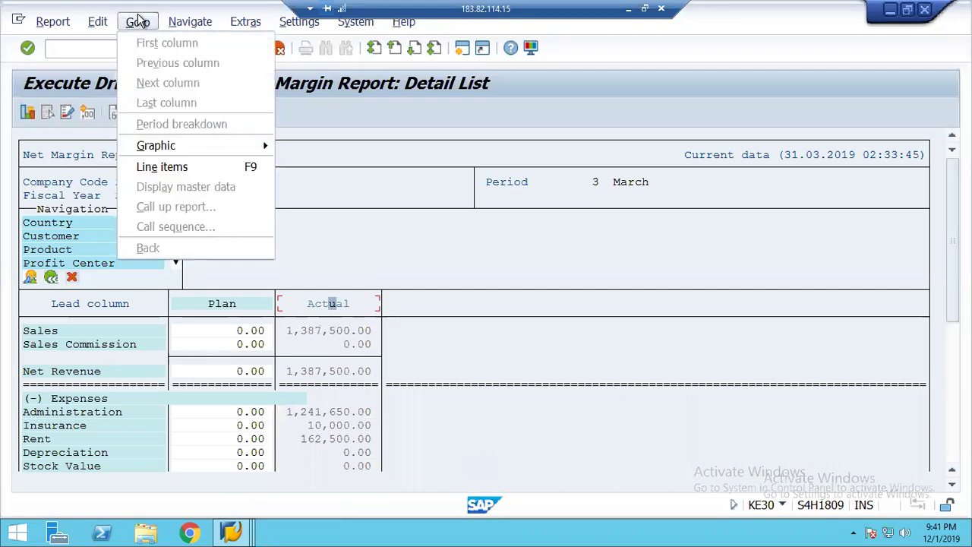
click(180, 166)
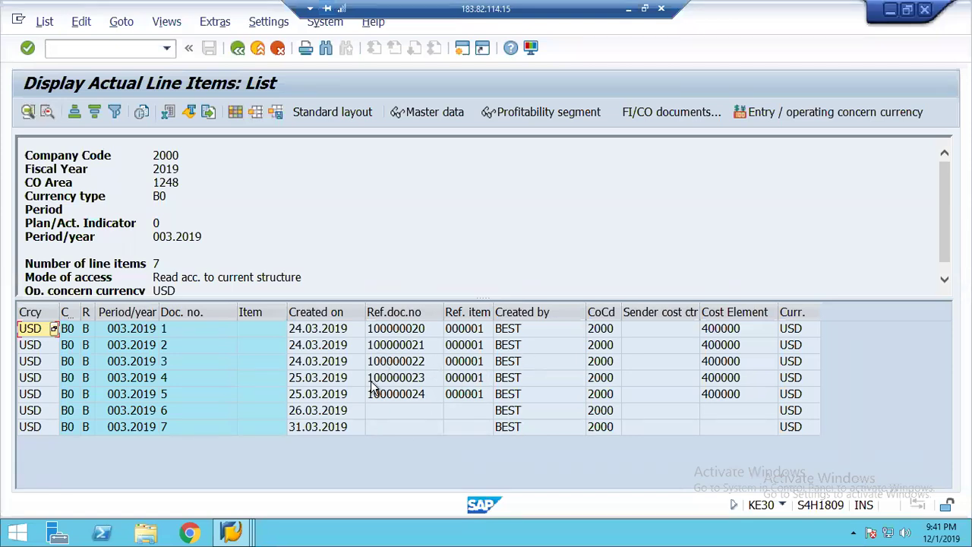
click(238, 48)
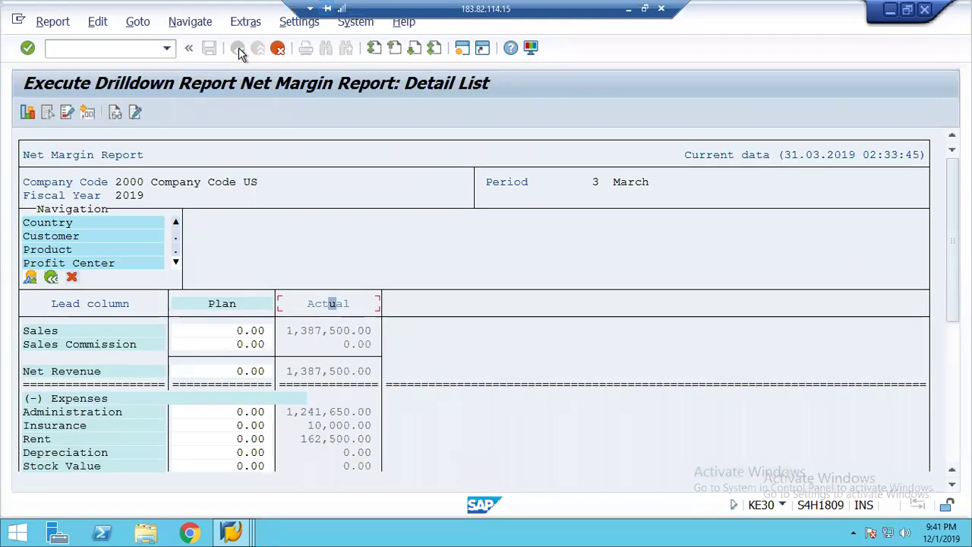
Step: Try to display the line items for the Sales row
click(43, 331)
click(137, 23)
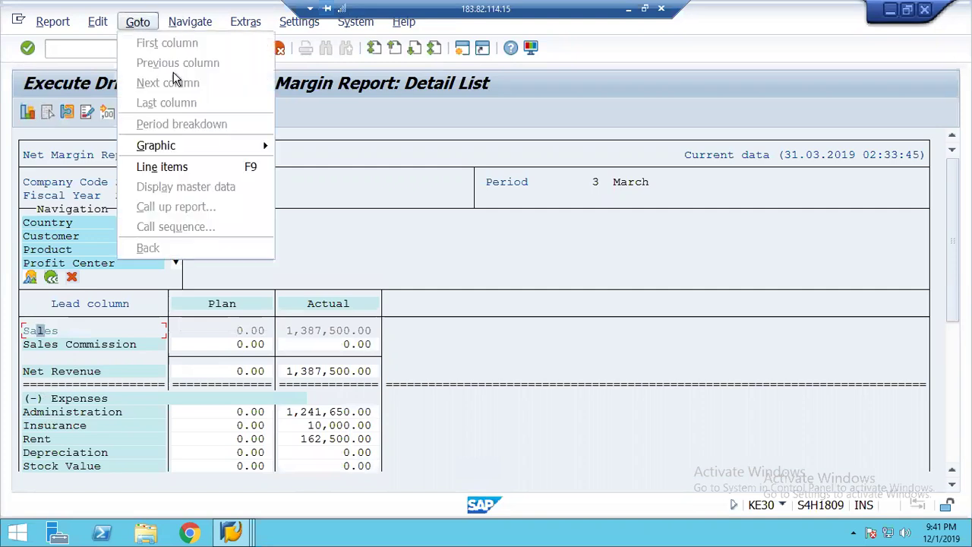
click(182, 166)
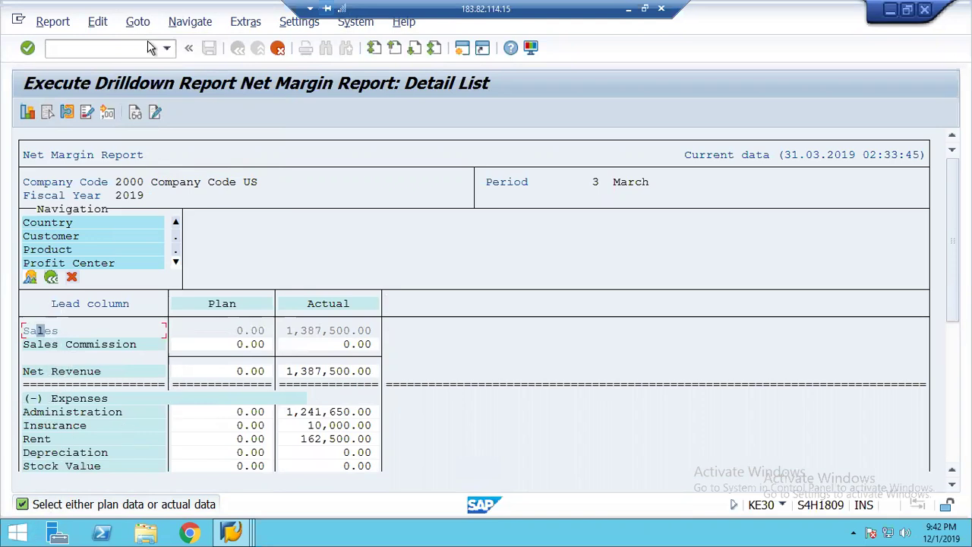
click(186, 25)
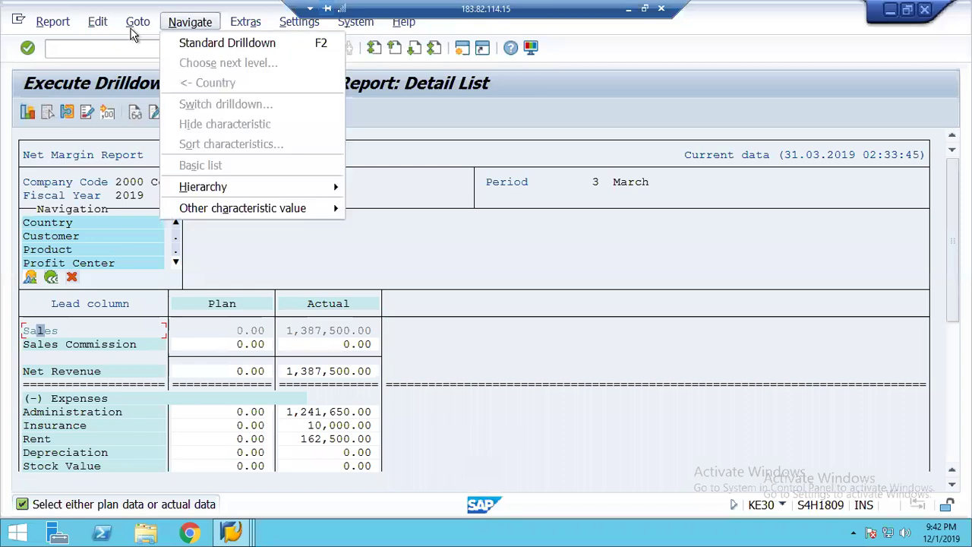
mouse_move(137, 29)
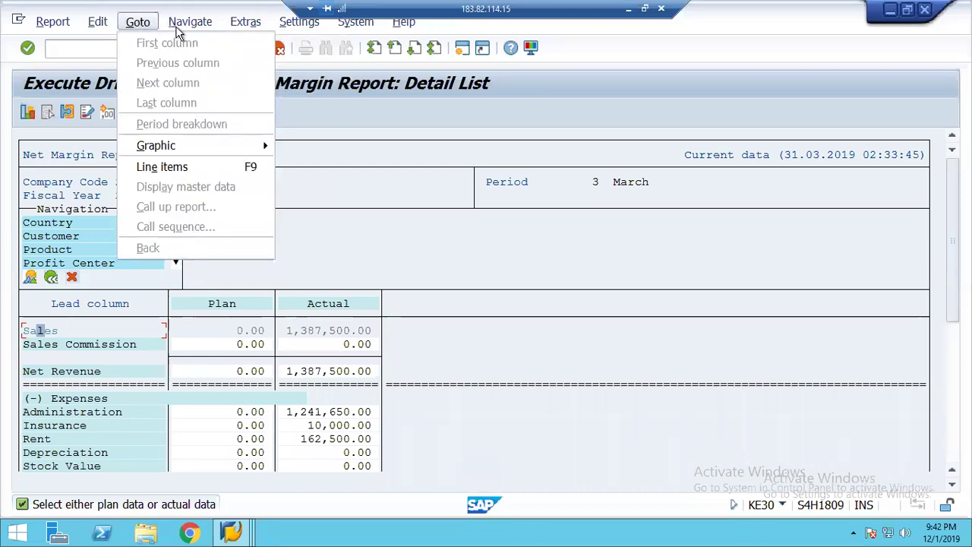
mouse_move(186, 28)
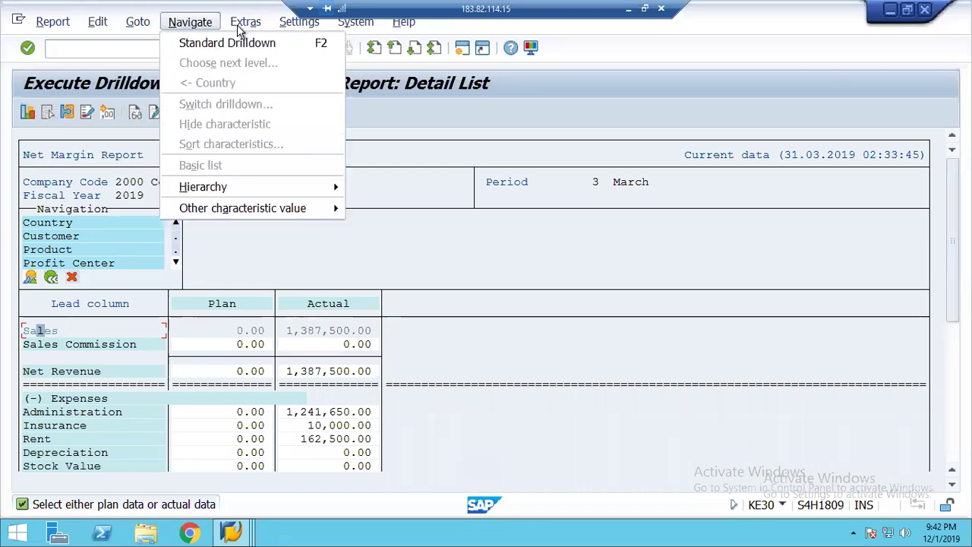
mouse_move(245, 27)
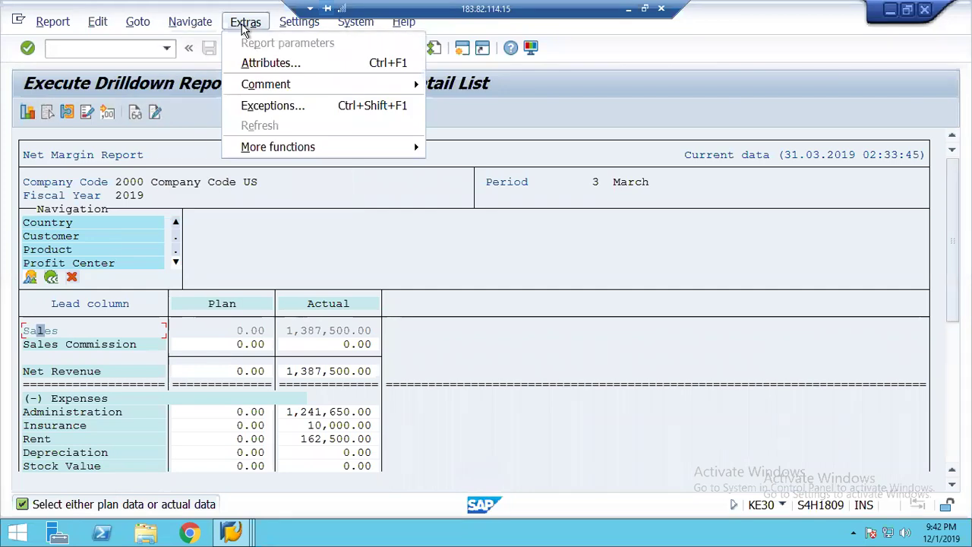
key(Right)
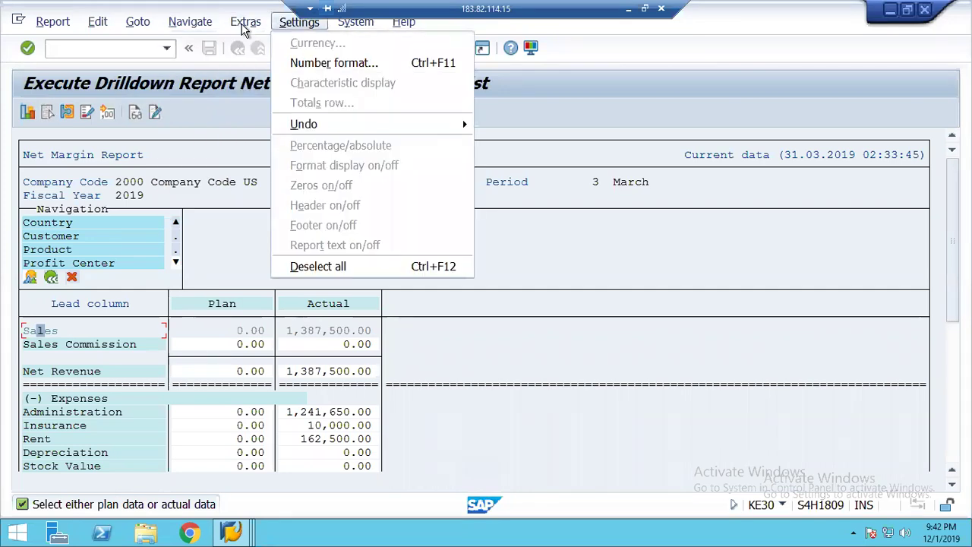
key(Right)
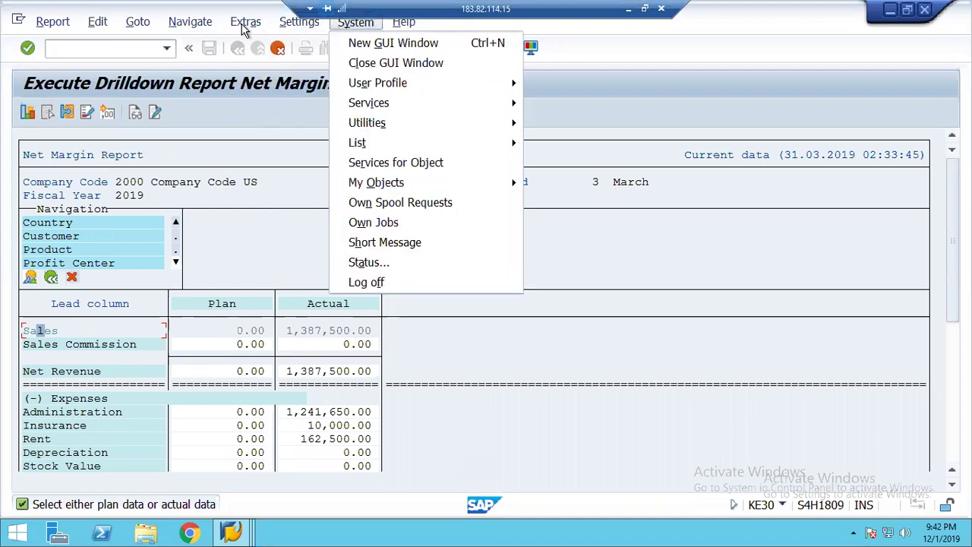
click(245, 244)
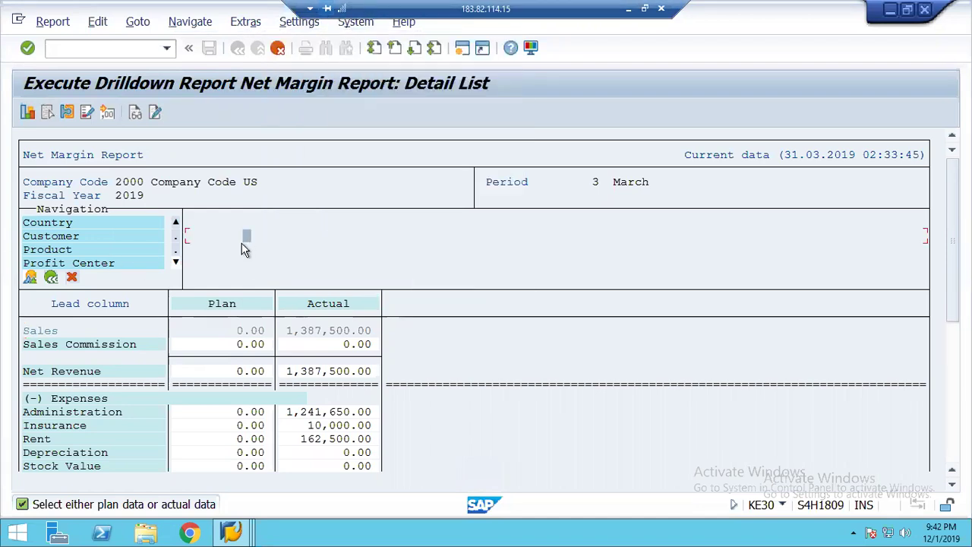
Step: Exit the net margin report and its selection screen, returning to the SAP Easy Access menu
click(277, 50)
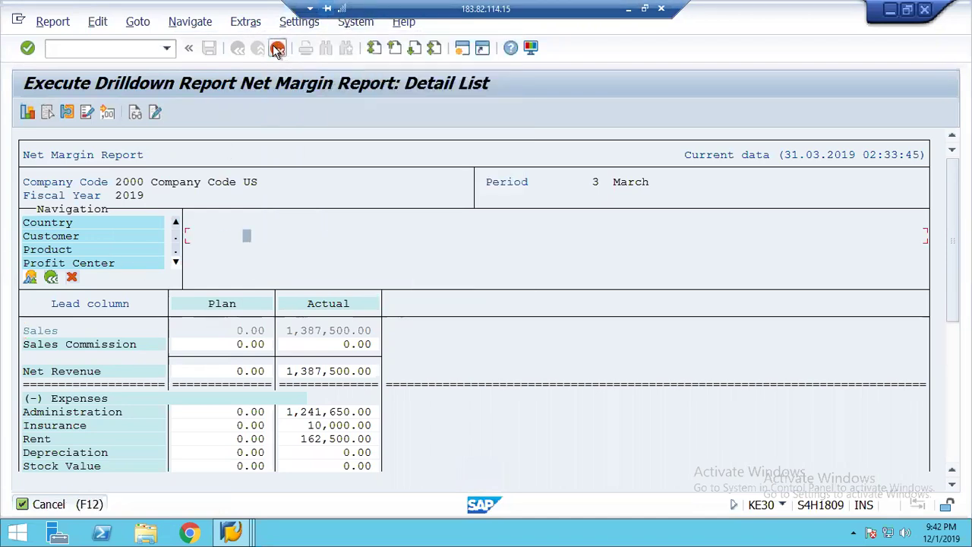
click(266, 294)
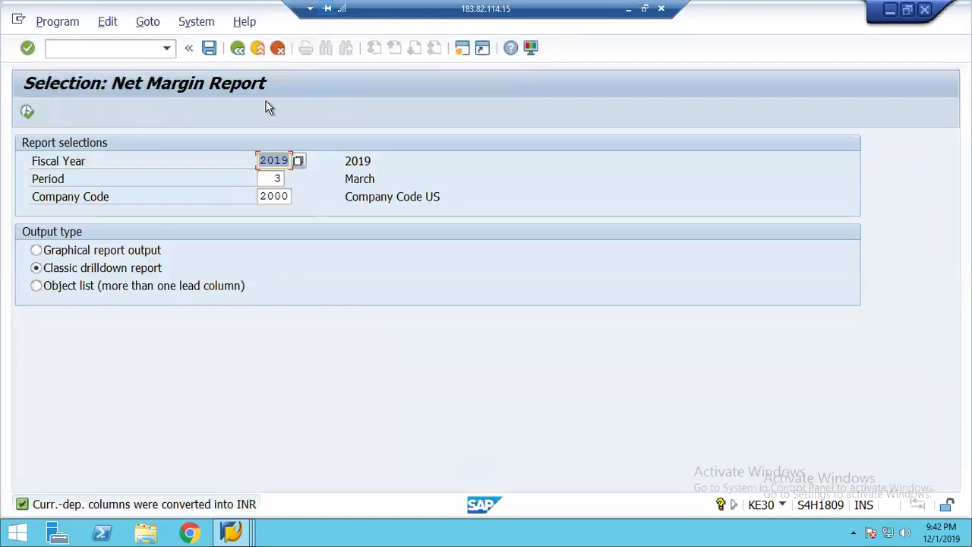
click(257, 49)
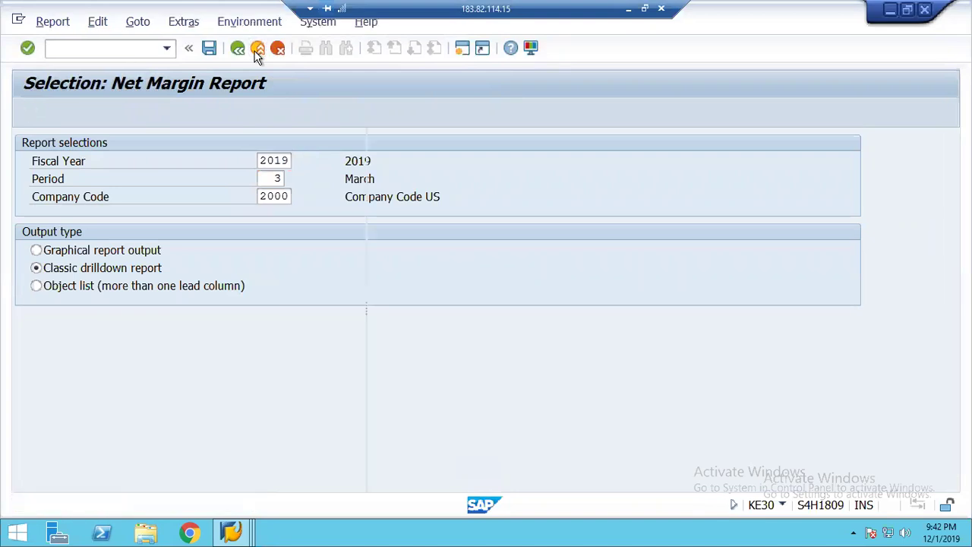
click(257, 50)
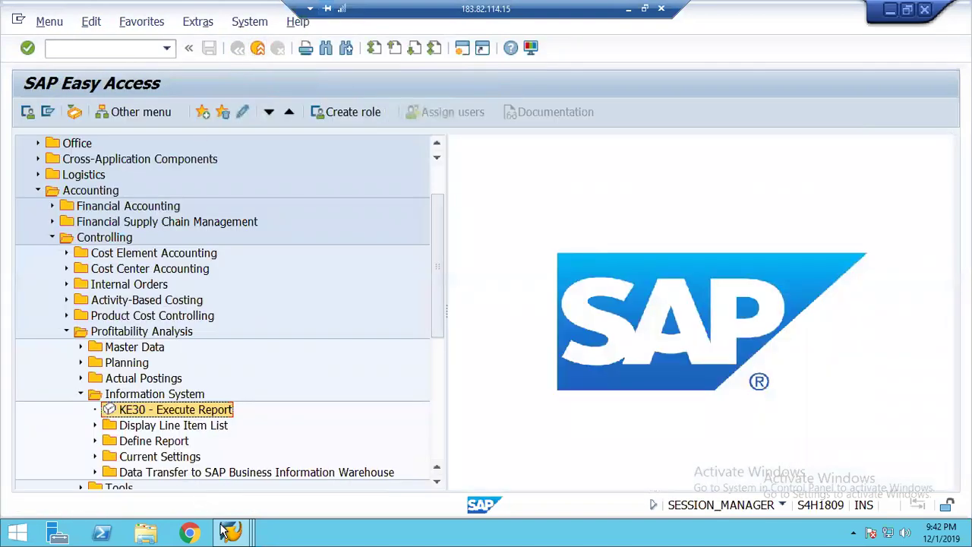
Step: Switch to the Display IMG session and locate Create Profitability Report under Profitability Analysis > Information System
click(226, 534)
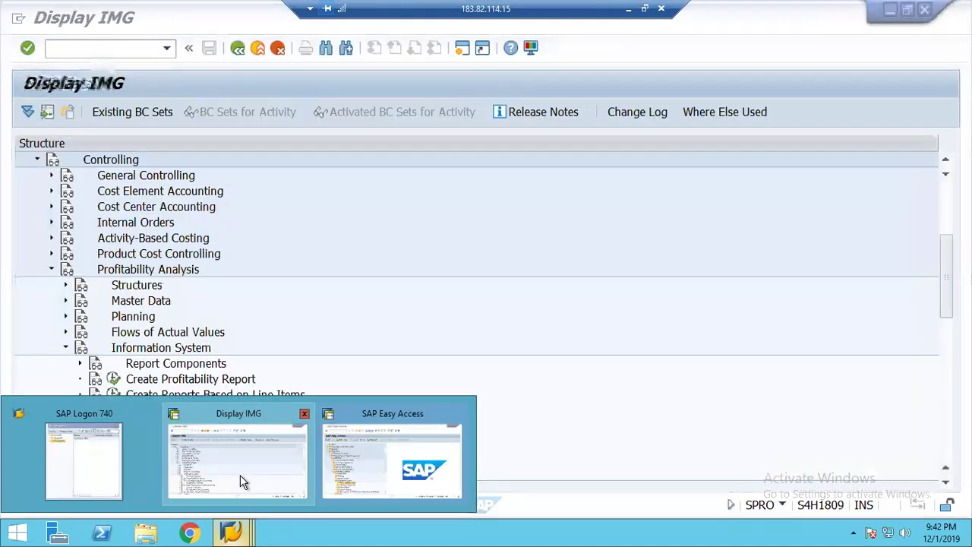
click(240, 475)
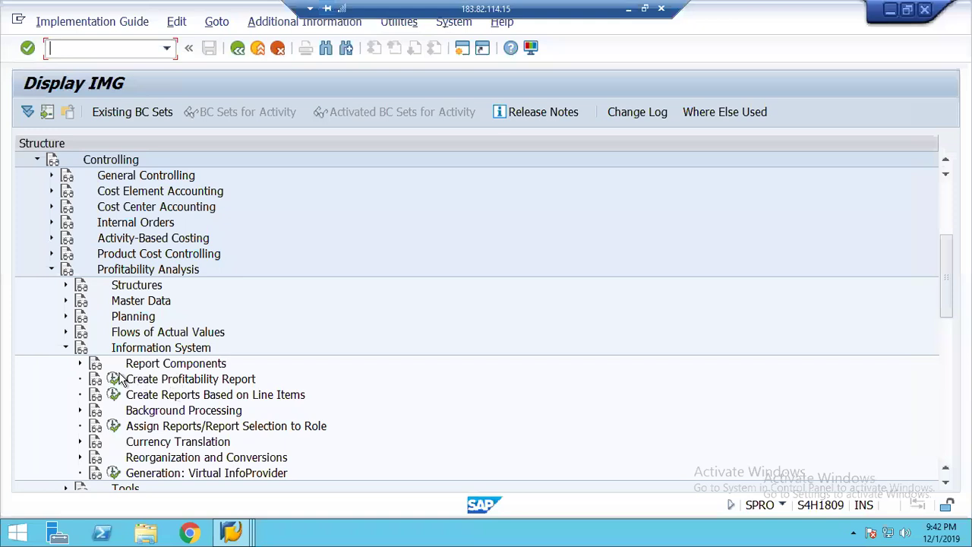
click(945, 483)
click(945, 483)
click(946, 483)
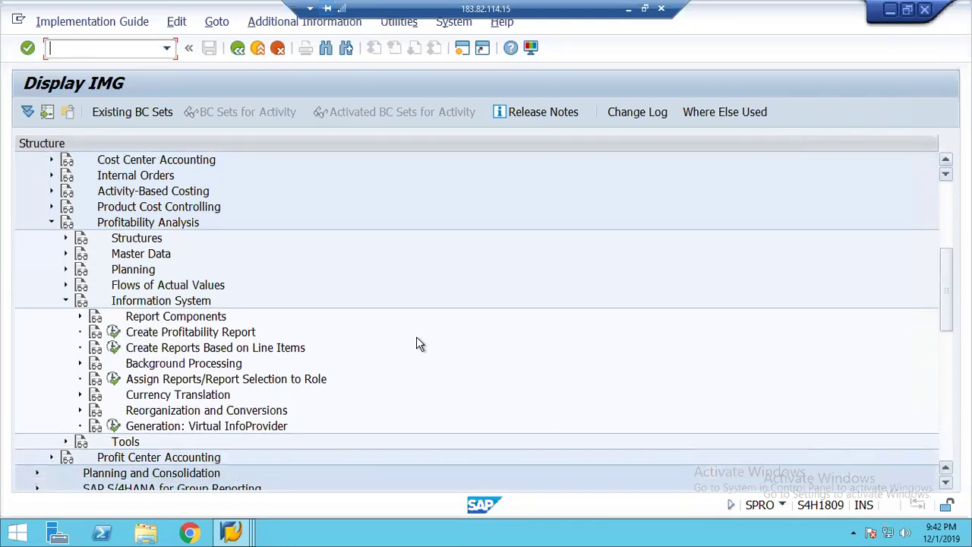
click(205, 348)
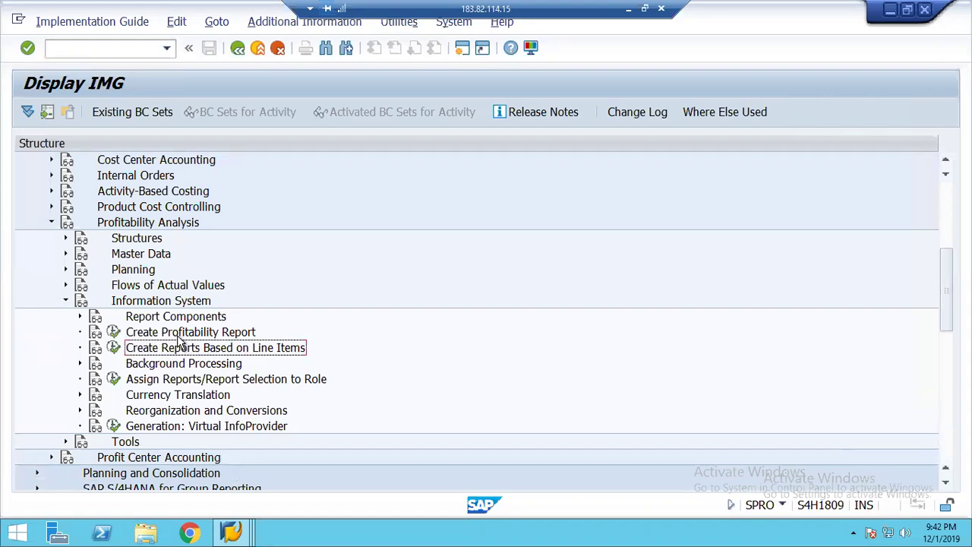
click(180, 335)
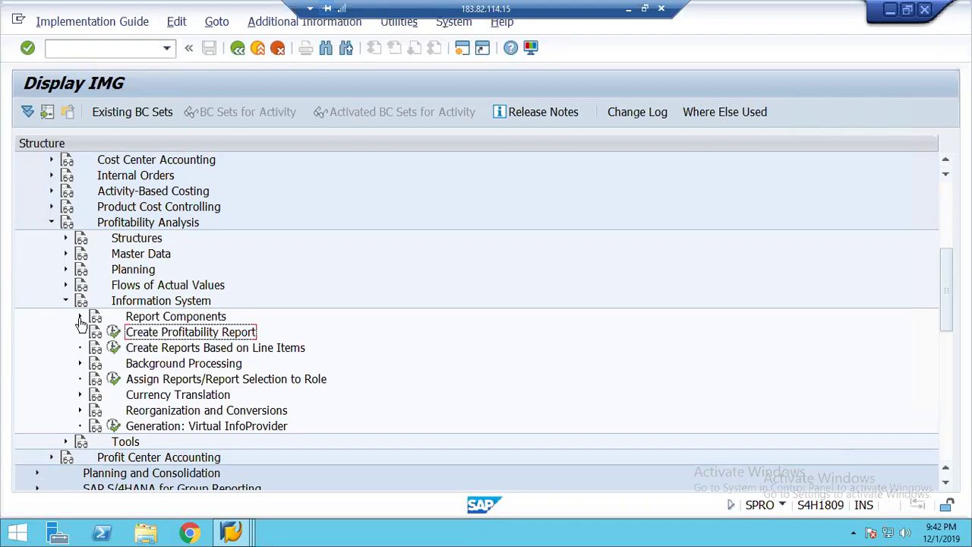
Step: Expand Report Components and Define Forms in the Information System node, and select Define Forms for Reports Based on Line Items
click(80, 317)
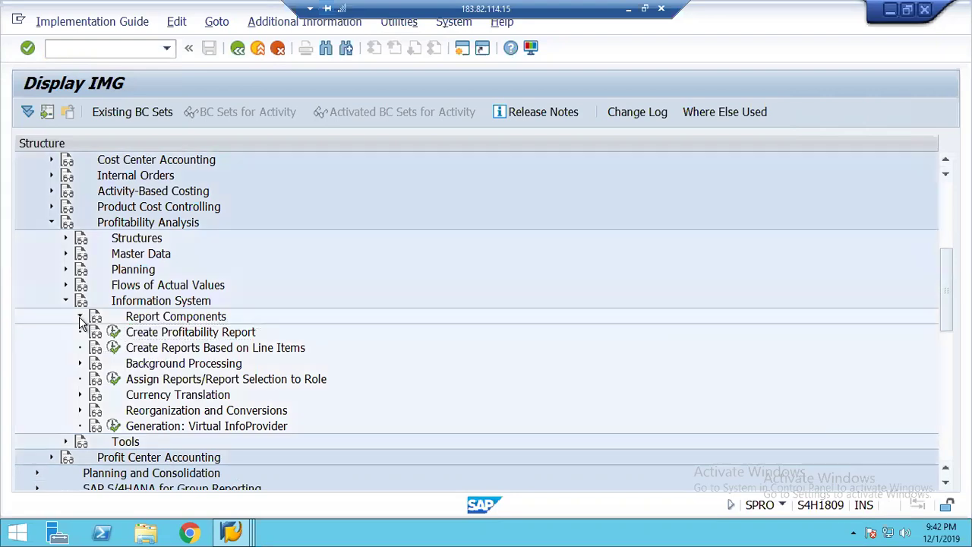
click(159, 442)
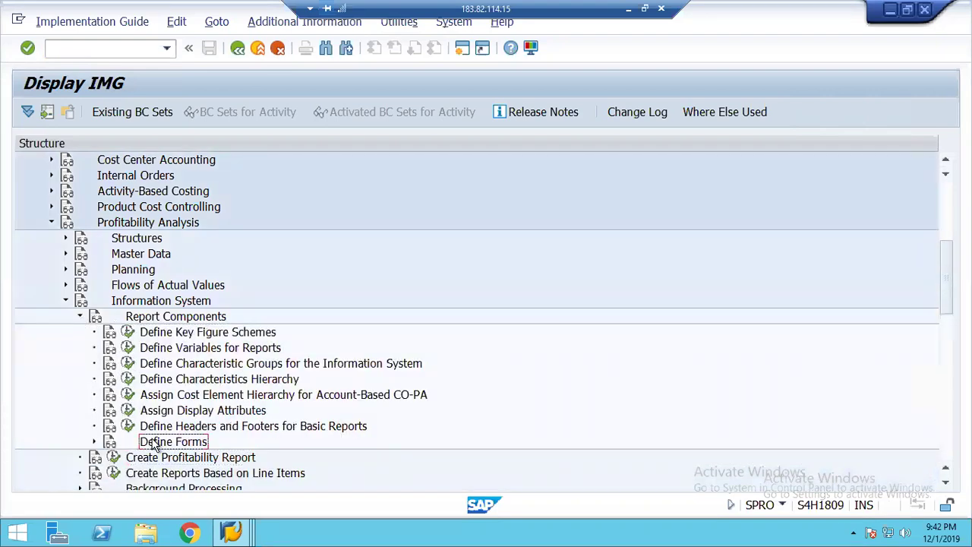
click(93, 443)
click(177, 458)
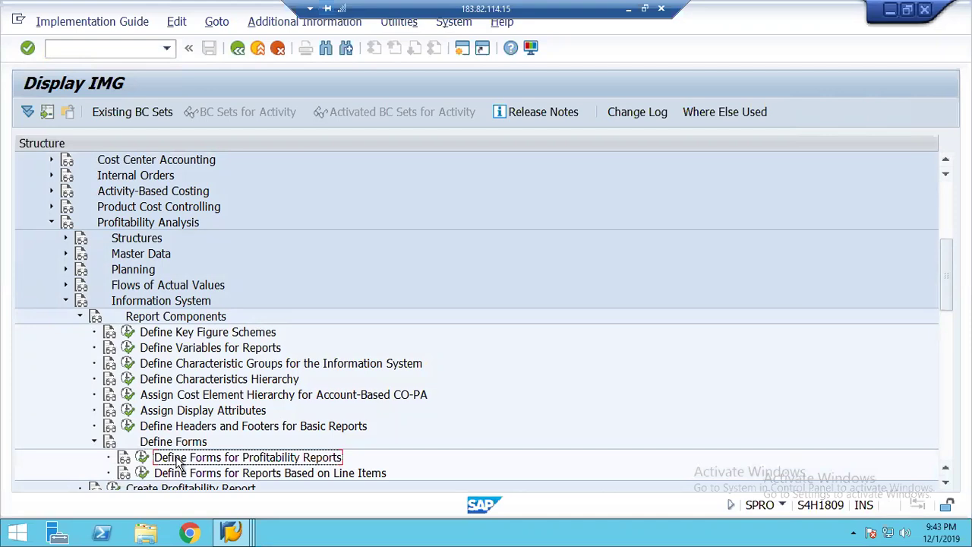
click(225, 474)
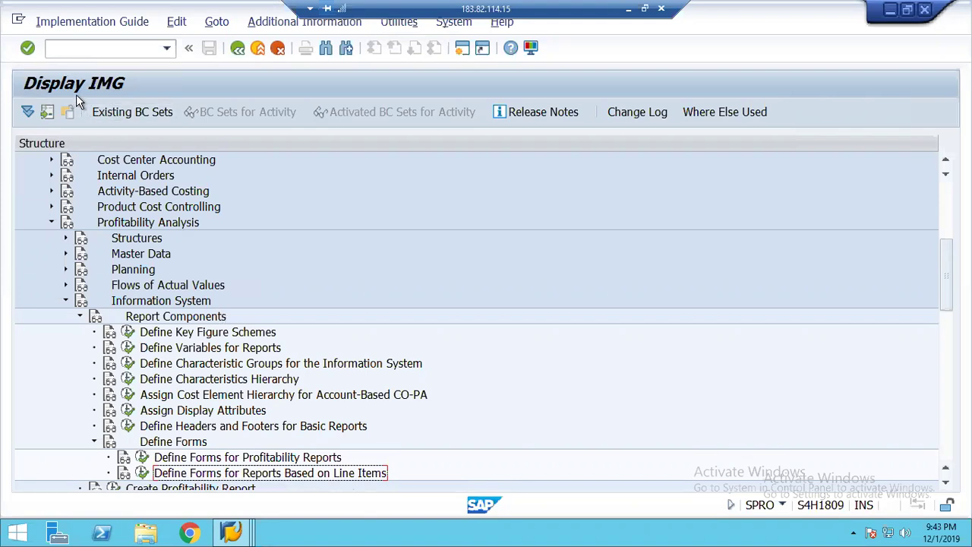
Step: Open the activity selection for Define Forms for Reports Based on Line Items under Report Components > Define Forms
click(129, 227)
click(139, 305)
click(158, 319)
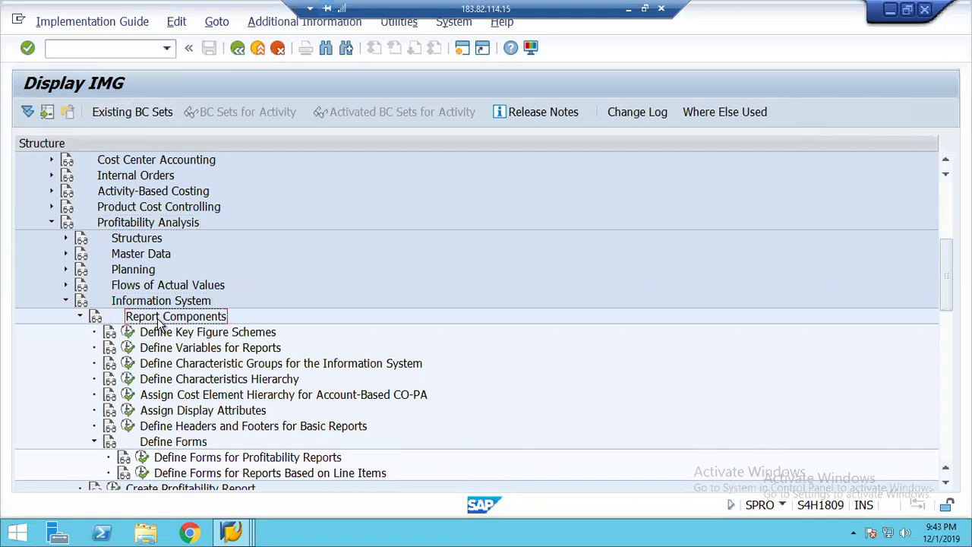
click(166, 448)
click(199, 476)
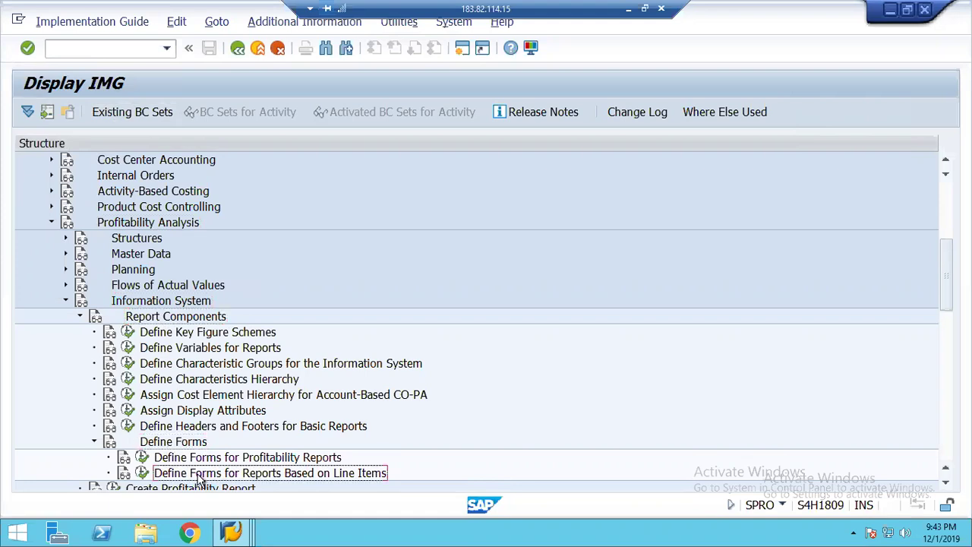
click(142, 472)
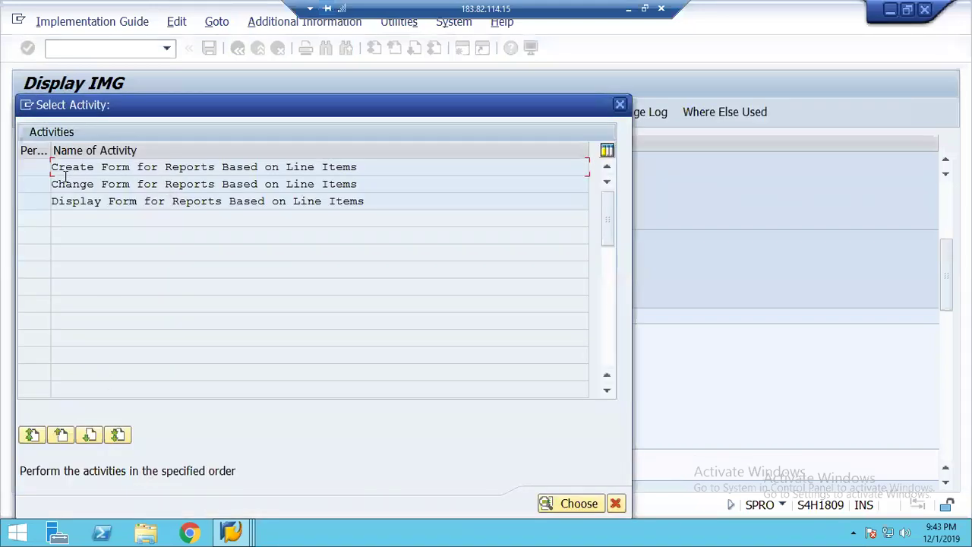
Step: Create form PROFIT, described as Profitability Report, with a two-axes matrix structure and operating concern/company code currency
double_click(159, 166)
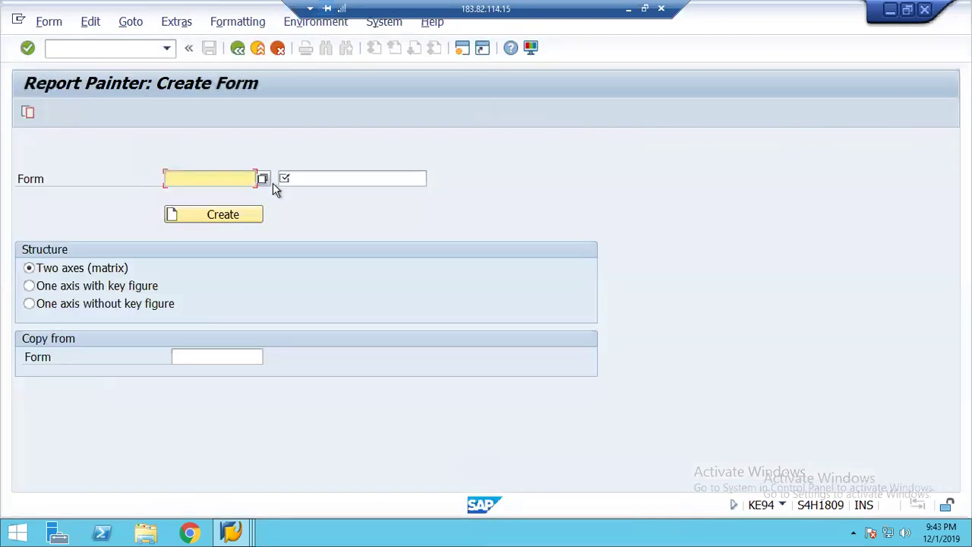
click(262, 179)
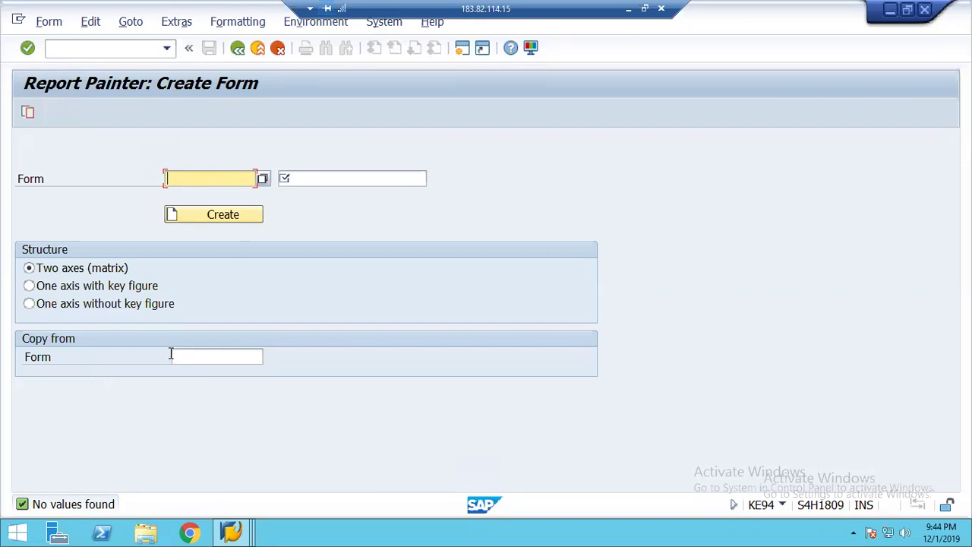
click(262, 182)
click(261, 179)
text(PROFIT)
key(Tab)
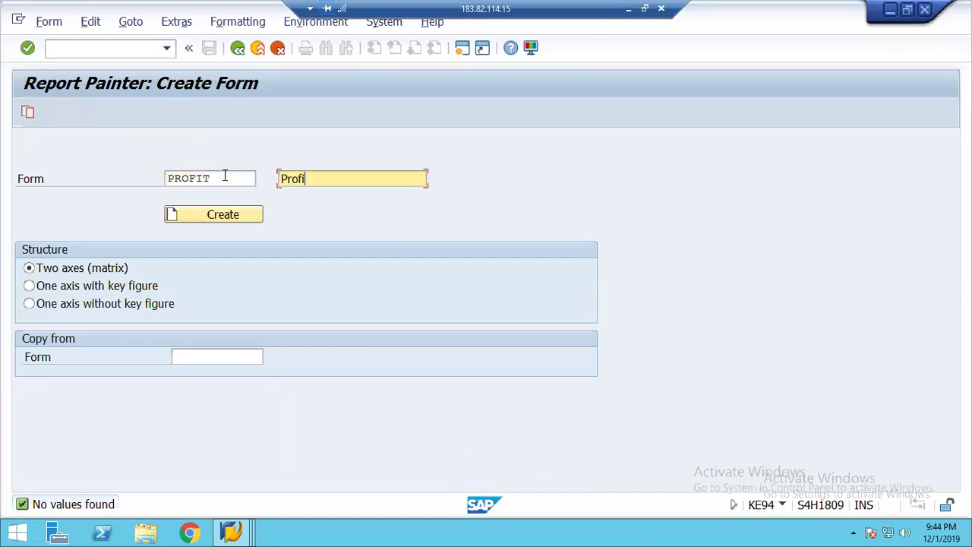
text(Profitability Report)
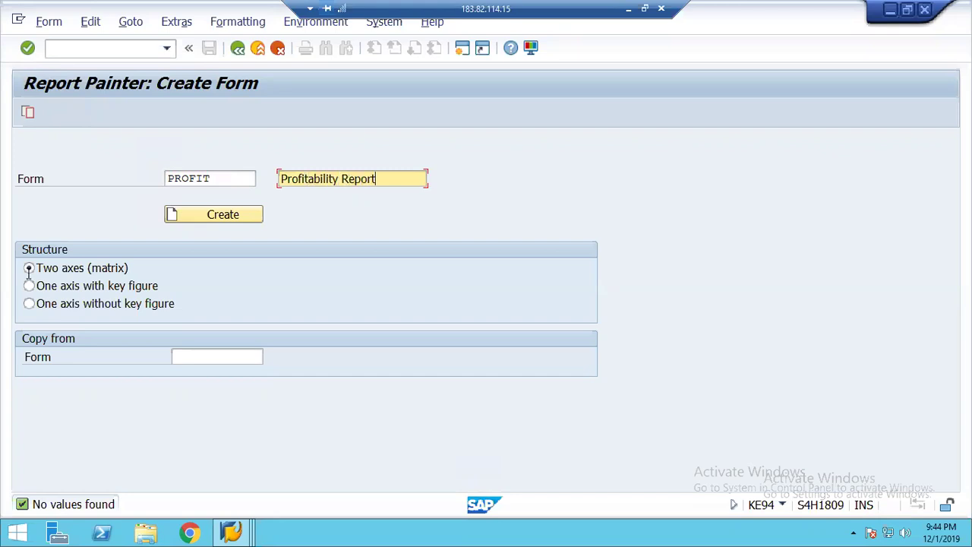
click(207, 215)
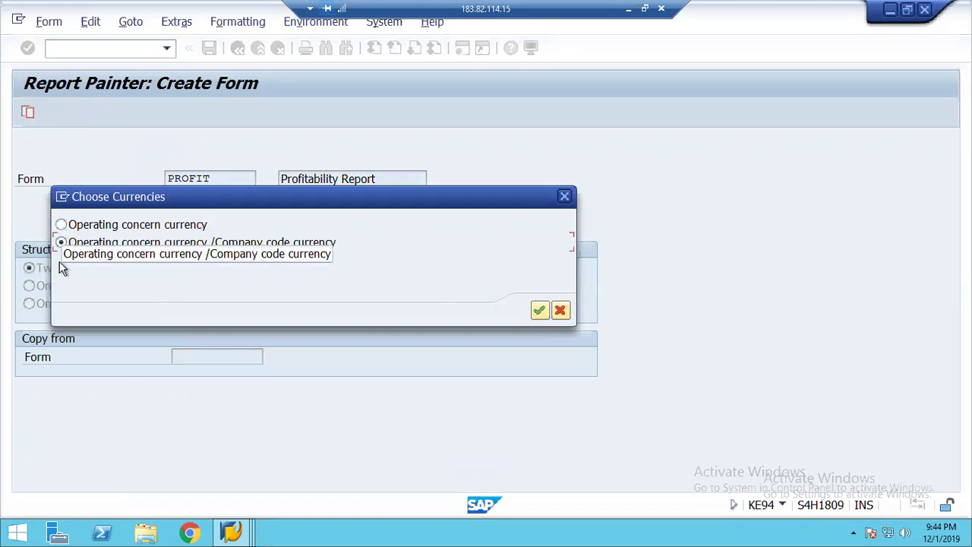
click(540, 311)
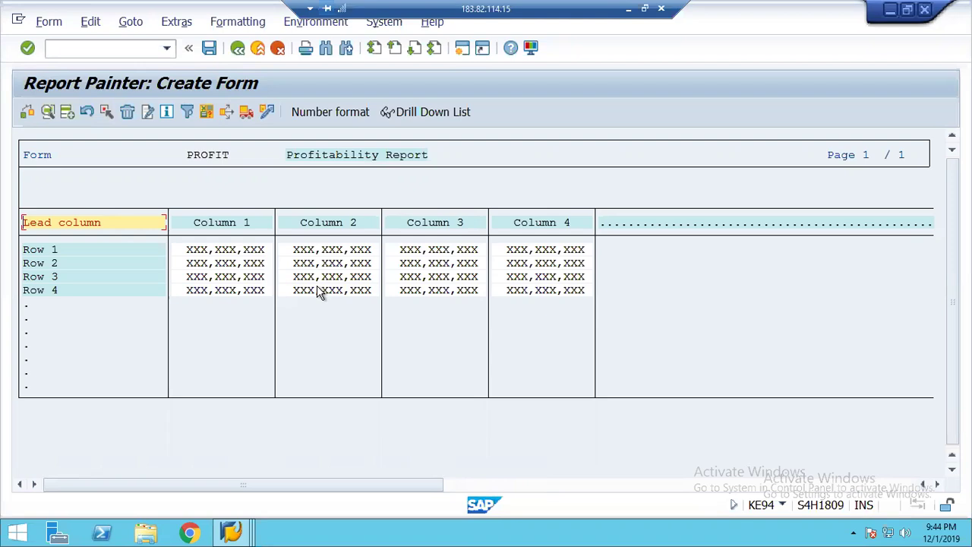
Step: Define Column 1 as a characteristics element using Plan/Act. Indicator with value 0 (Actual data)
double_click(218, 223)
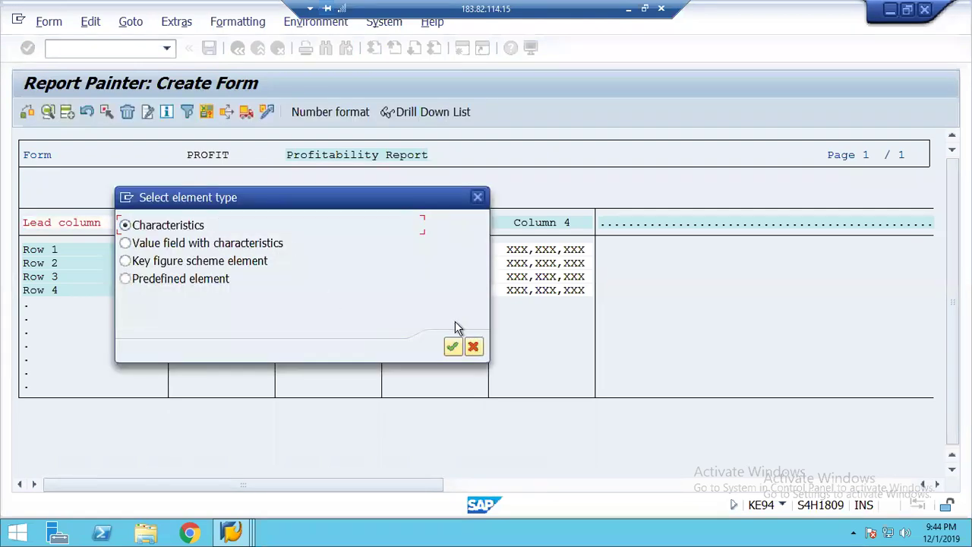
click(452, 346)
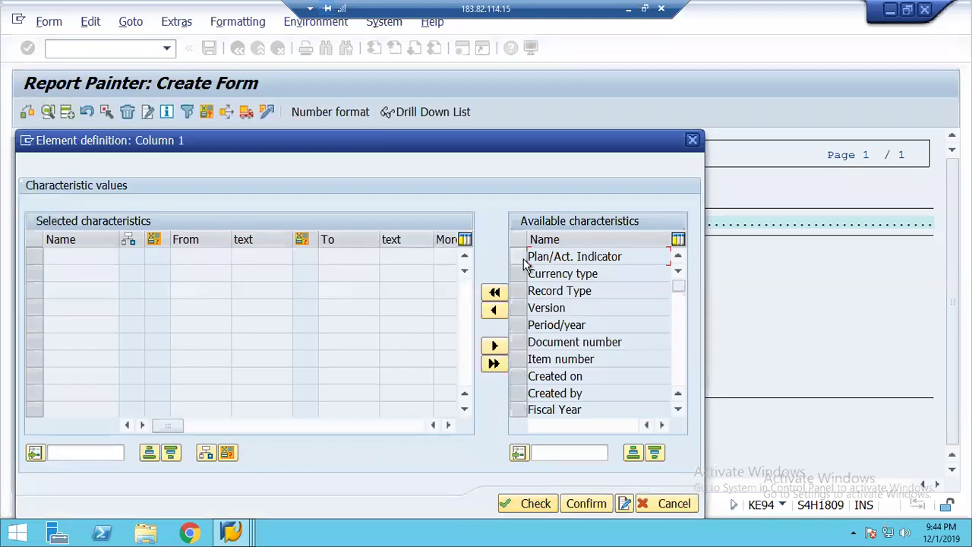
click(524, 257)
click(497, 312)
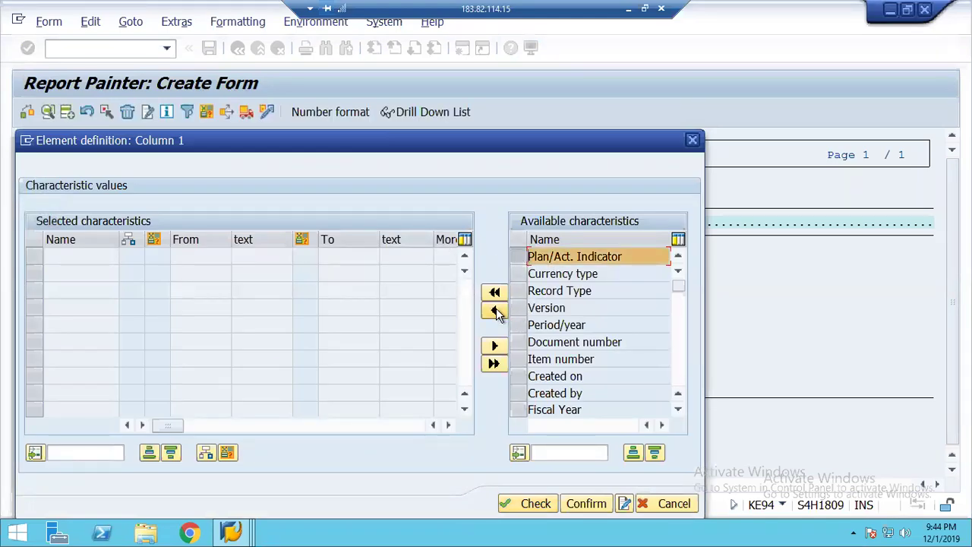
click(228, 259)
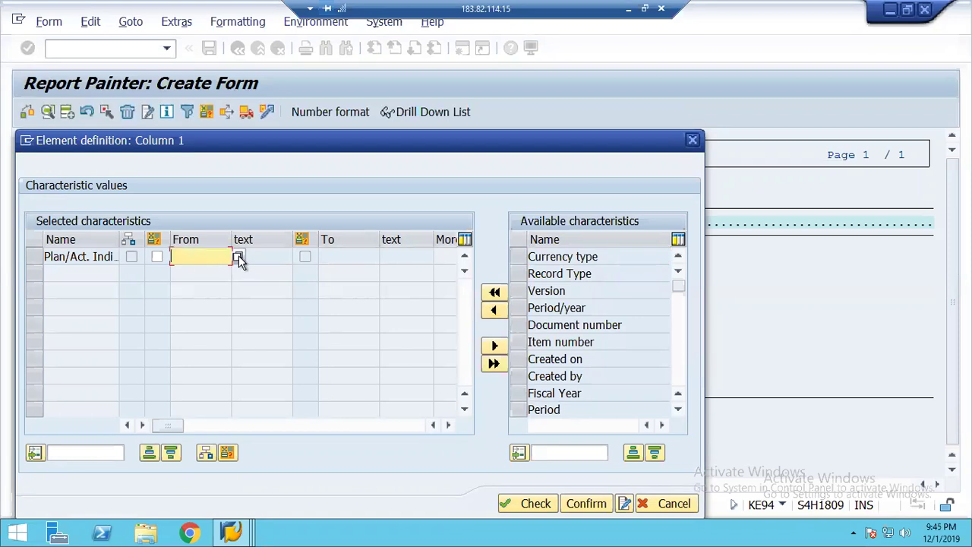
click(237, 258)
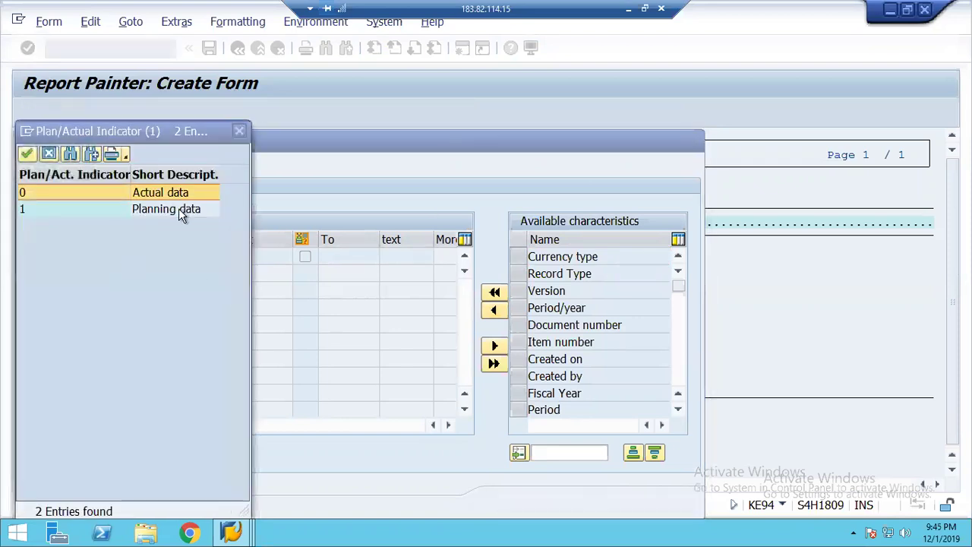
double_click(137, 193)
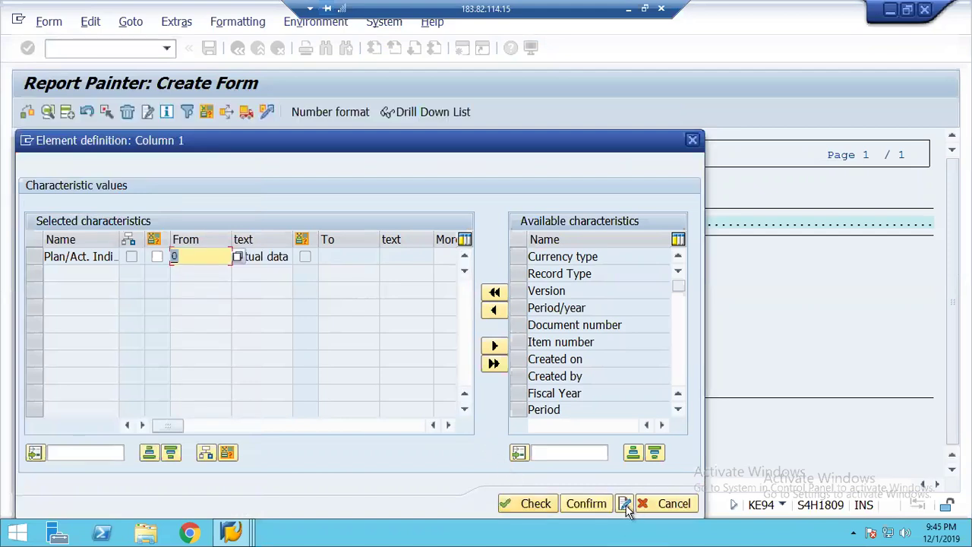
Step: Set the column's short text to Actual, copy it to the other texts, then check and confirm the column definition
click(624, 504)
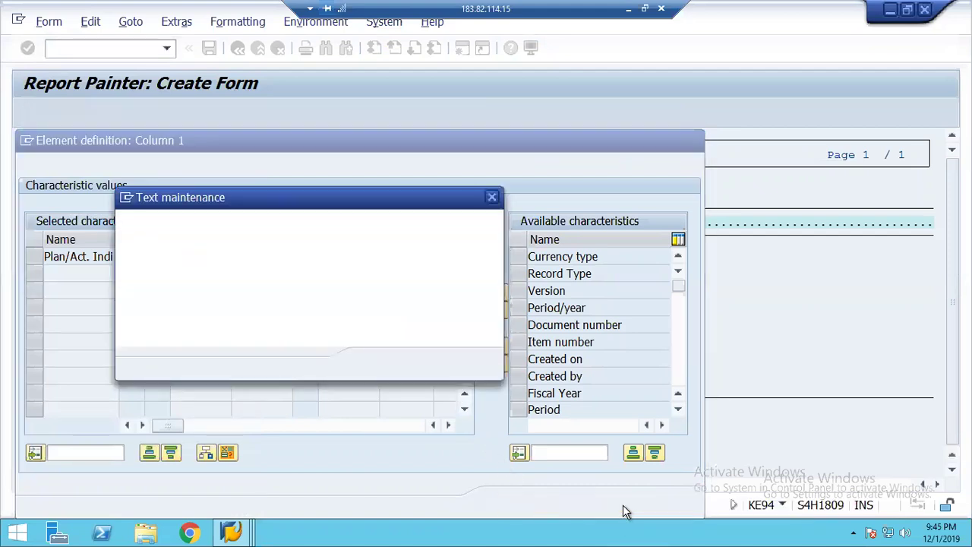
text(Actual)
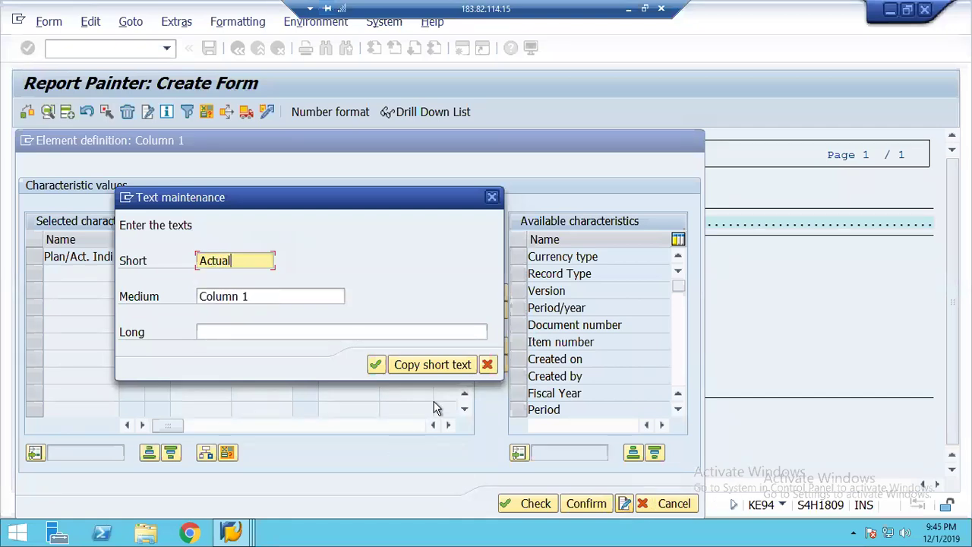
click(393, 369)
click(376, 365)
click(534, 503)
click(585, 504)
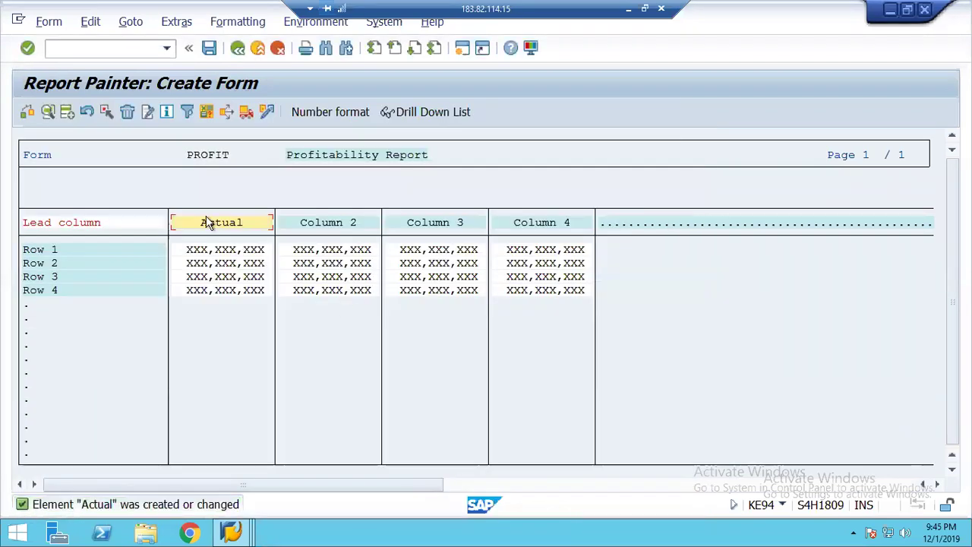
Step: Define Row 1 as a value field with characteristics, using the Administration value field (KWVERW)
double_click(35, 254)
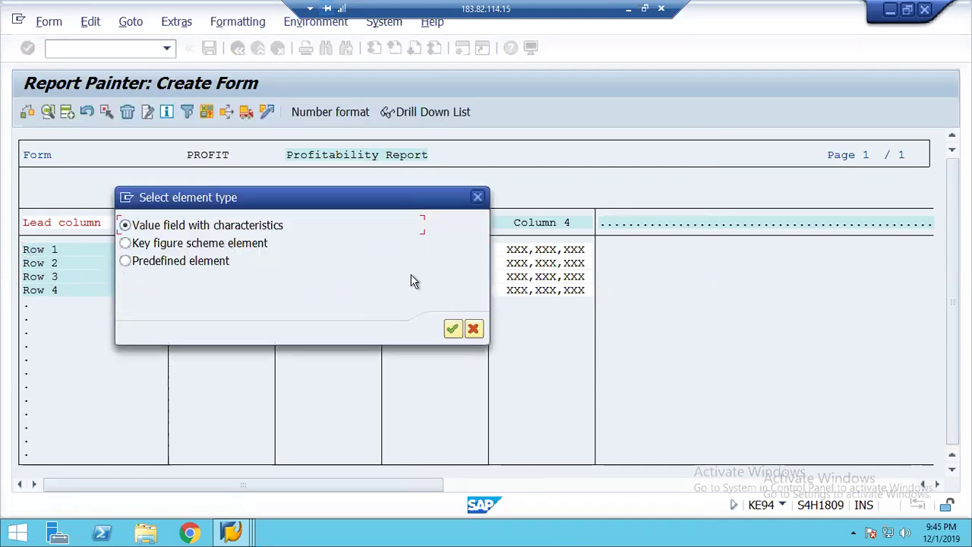
click(452, 329)
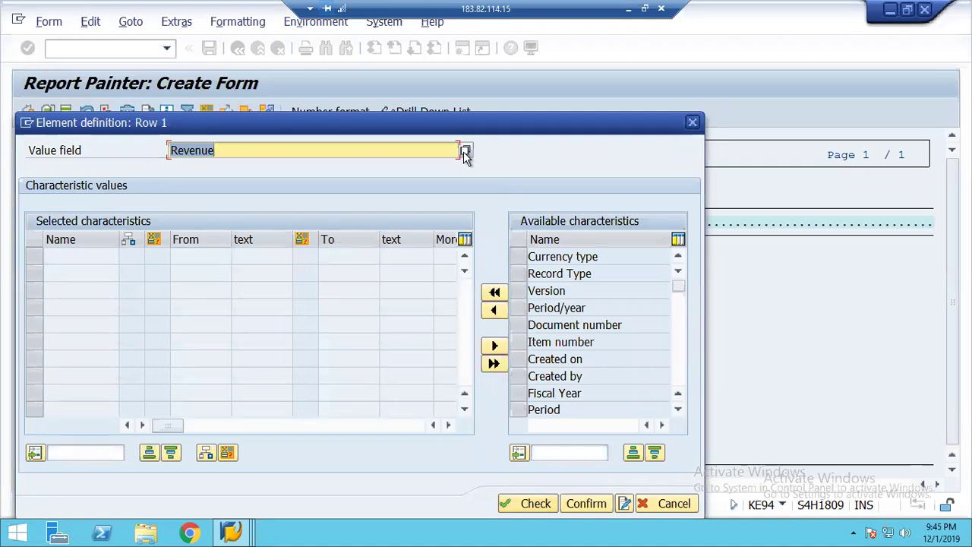
click(464, 151)
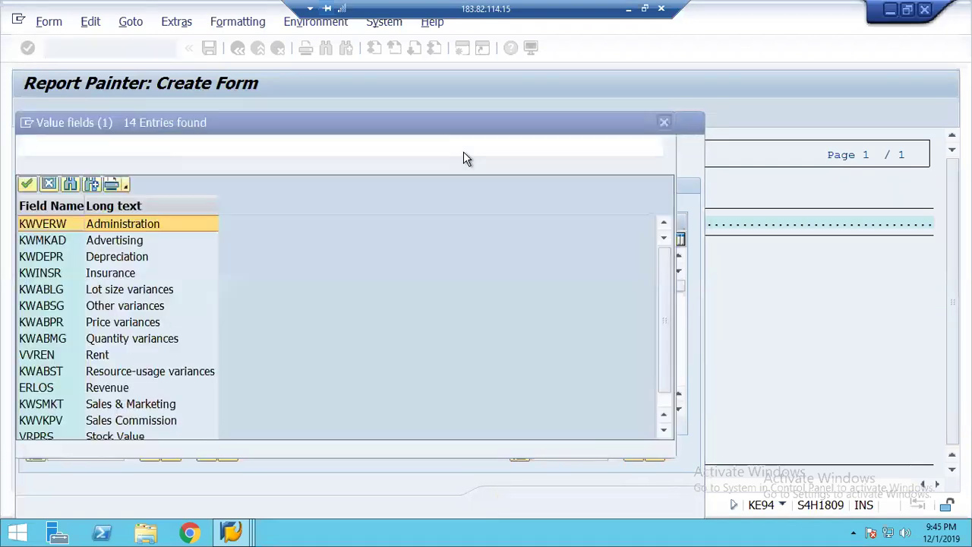
double_click(42, 223)
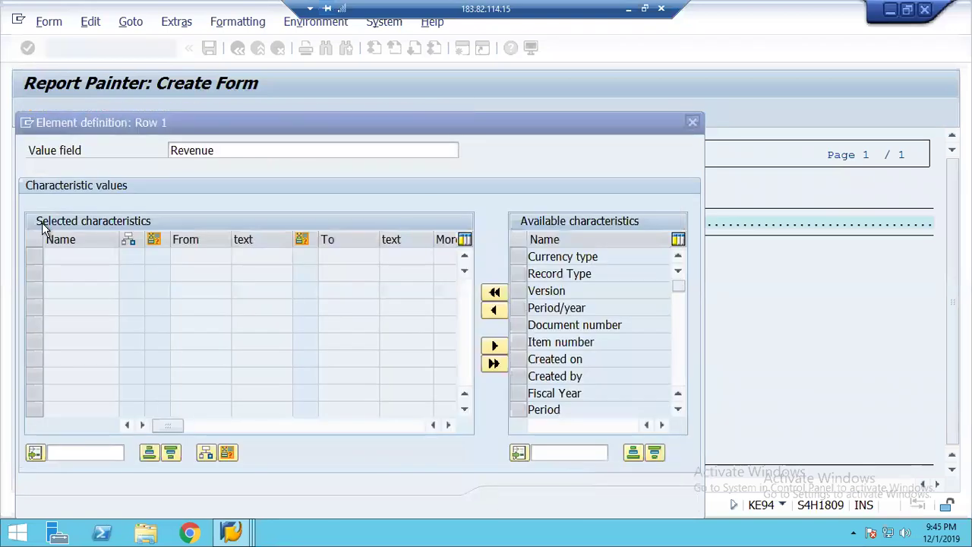
click(585, 504)
Step: Define Row 2 as a value field with characteristics, using the Insurance value field (KWINSR)
double_click(33, 266)
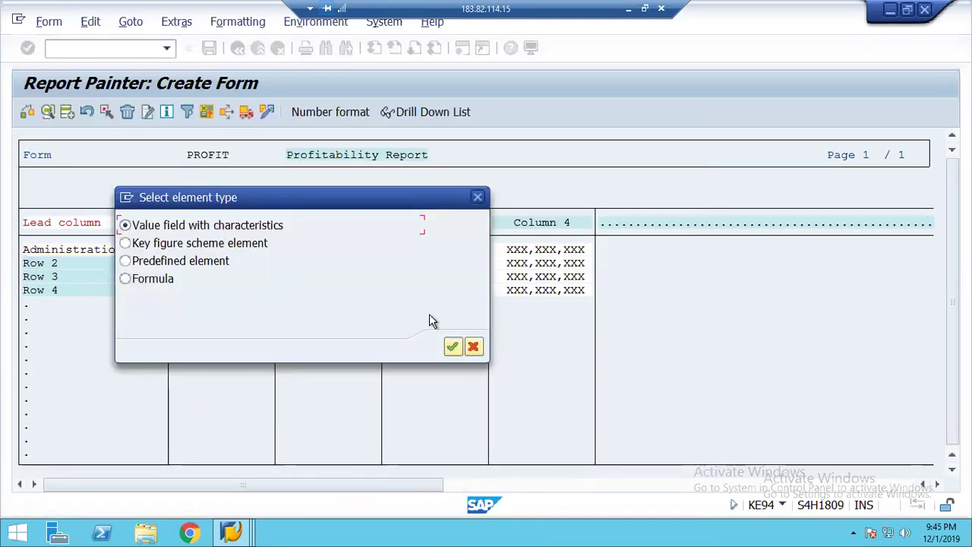
click(453, 347)
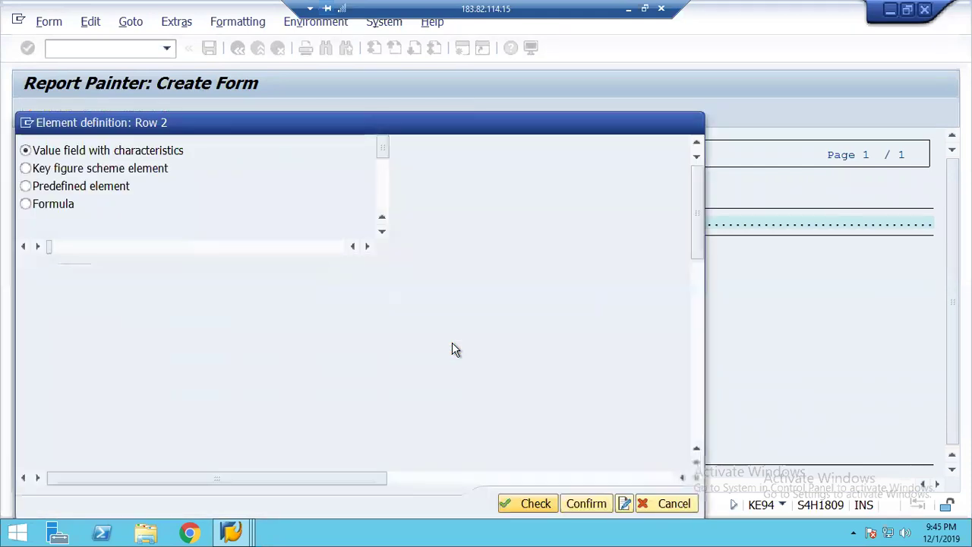
click(464, 151)
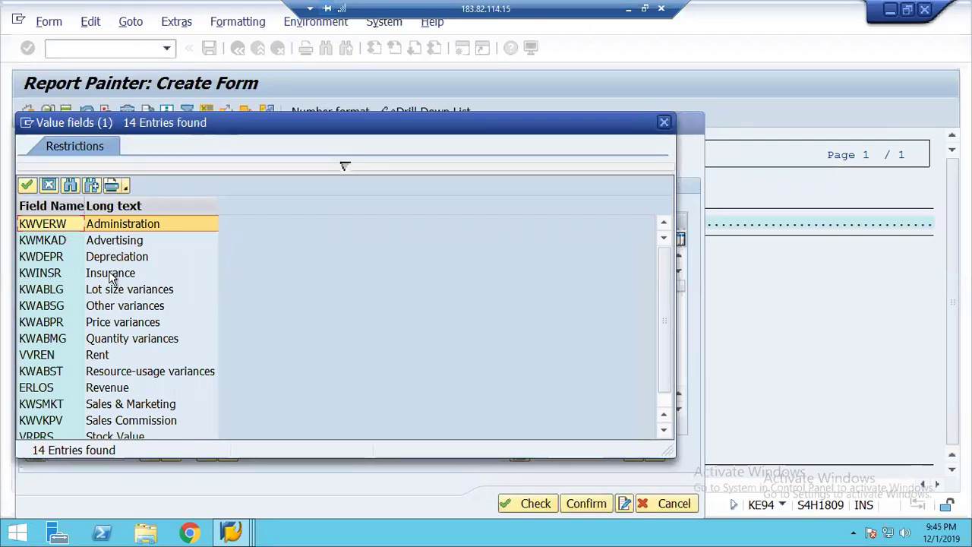
double_click(110, 273)
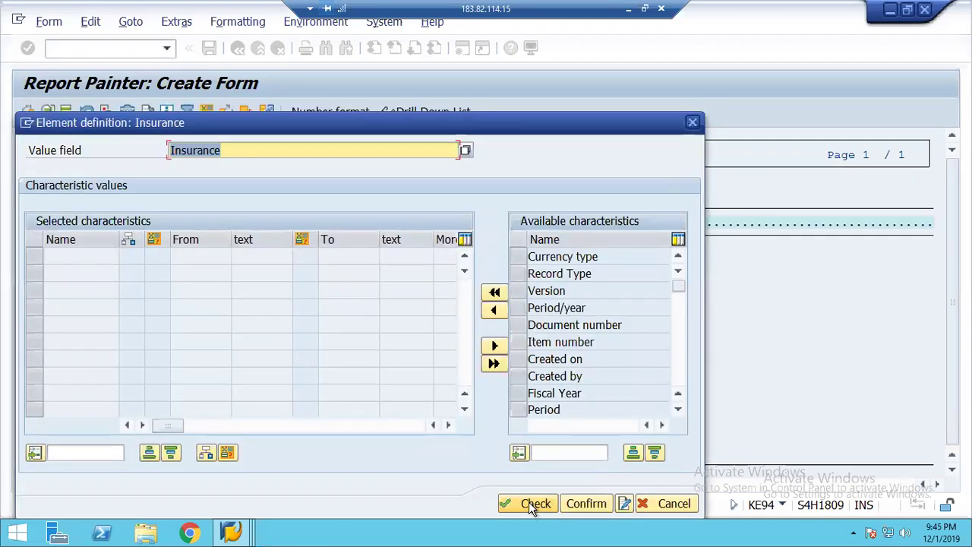
click(585, 503)
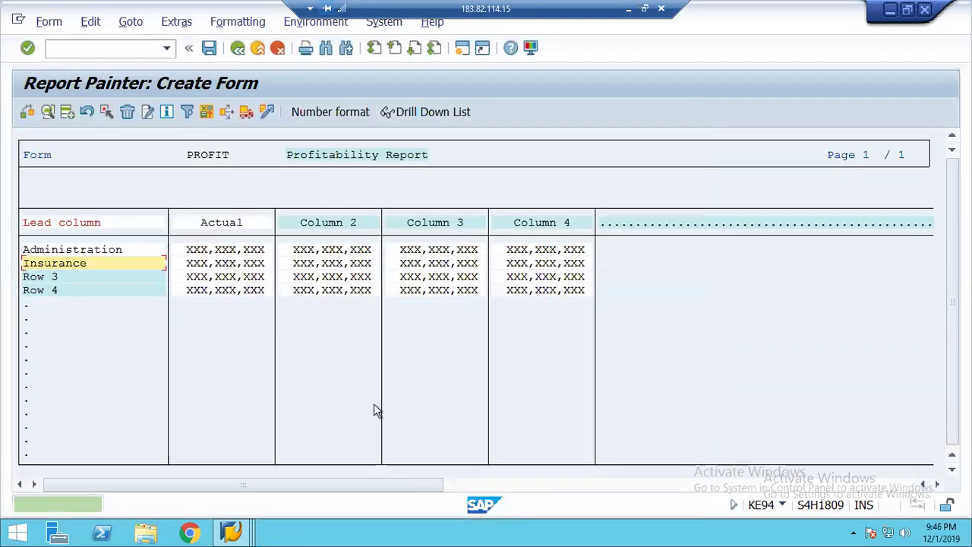
Step: Define Row 3 as a value field with characteristics, using the Rent value field (VVREN)
click(37, 279)
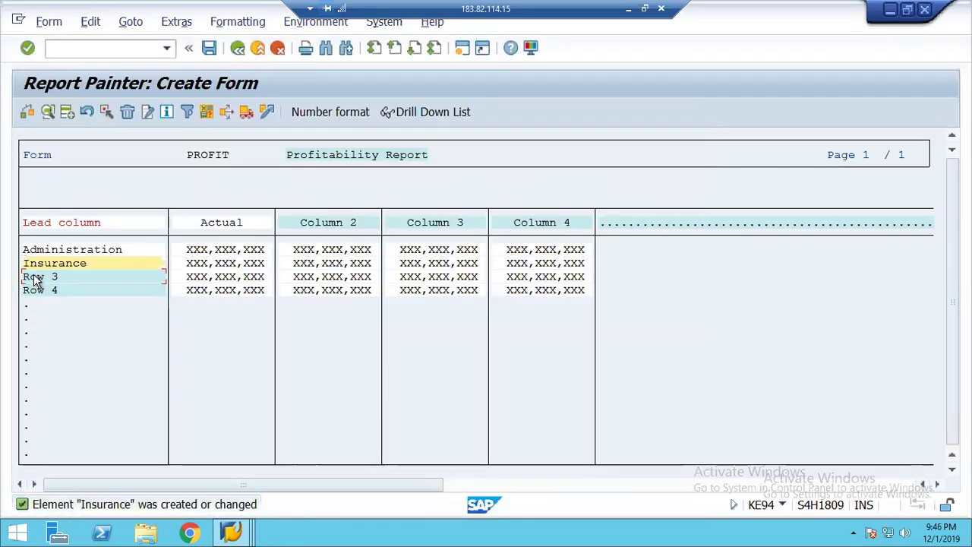
double_click(36, 280)
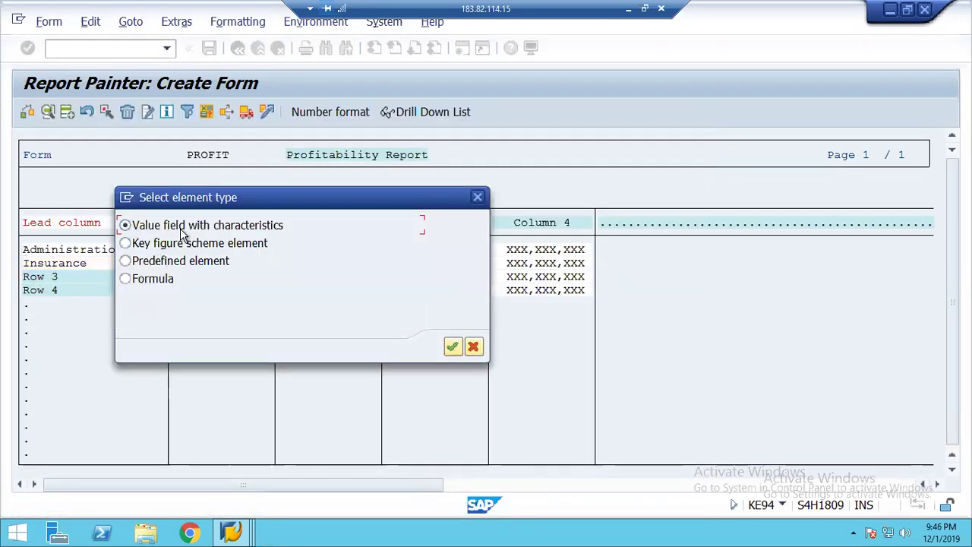
click(453, 348)
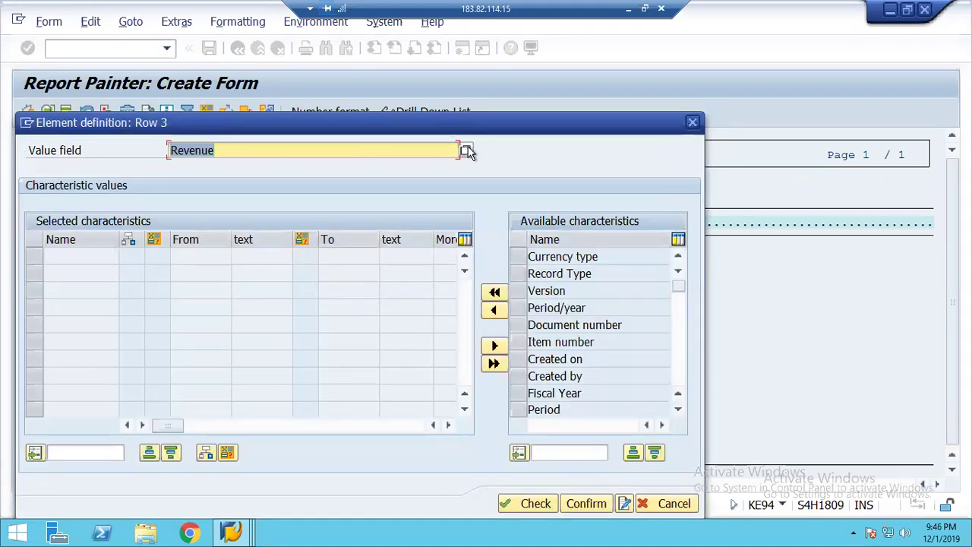
click(467, 151)
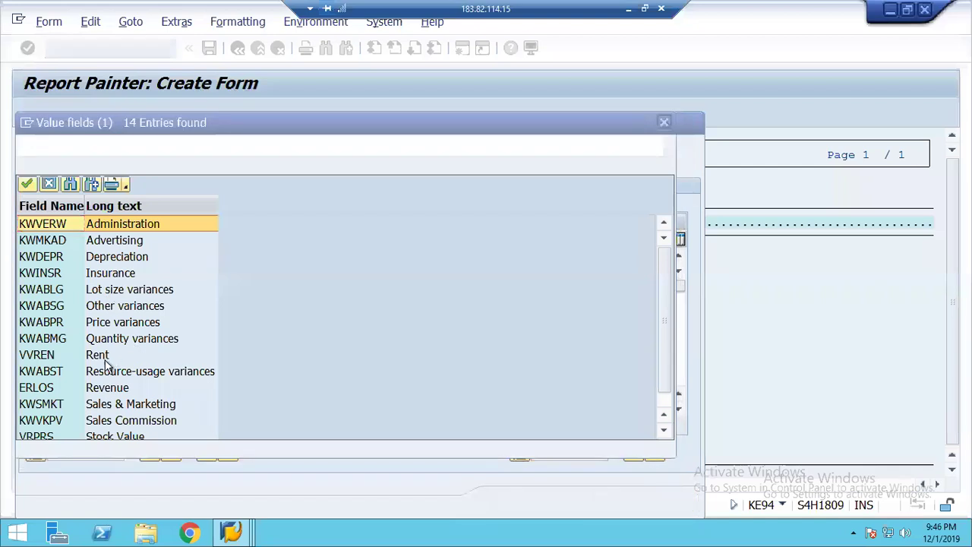
click(104, 359)
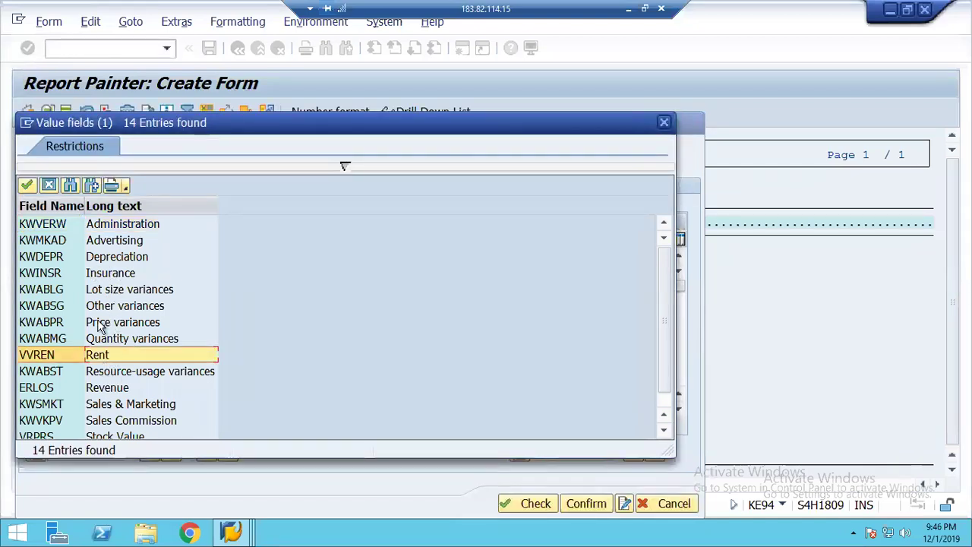
double_click(43, 357)
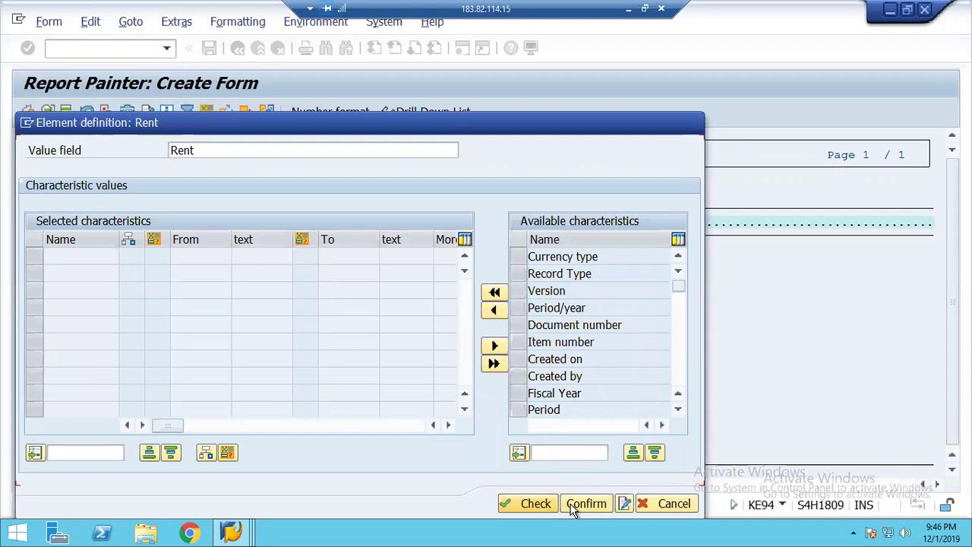
click(573, 505)
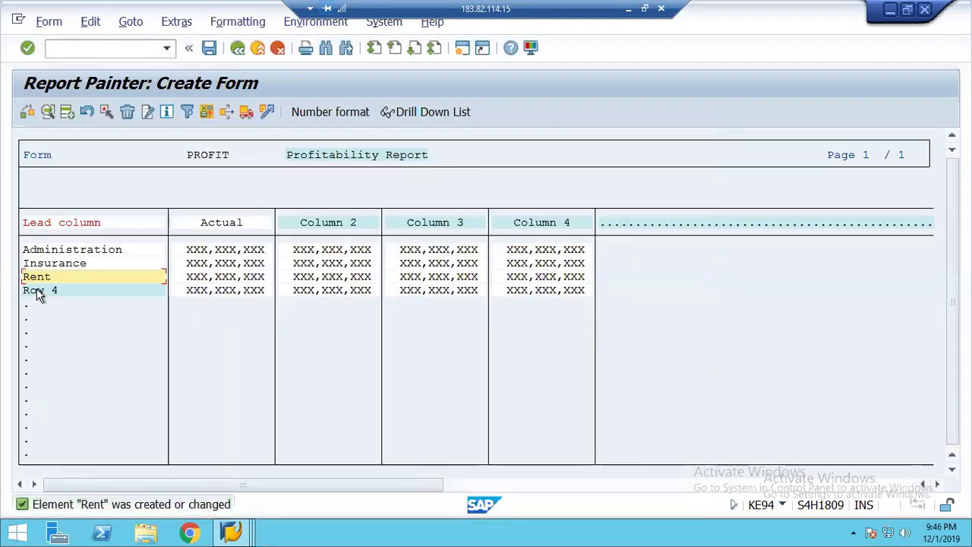
Step: Define Row 4 as a value field with characteristics, using the Depreciation value field (KWDEPR)
double_click(37, 292)
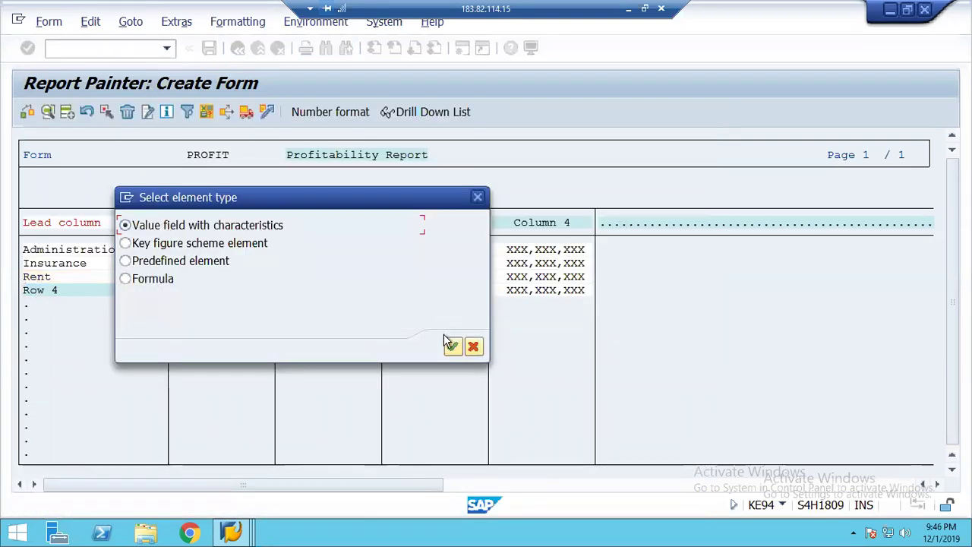
click(451, 346)
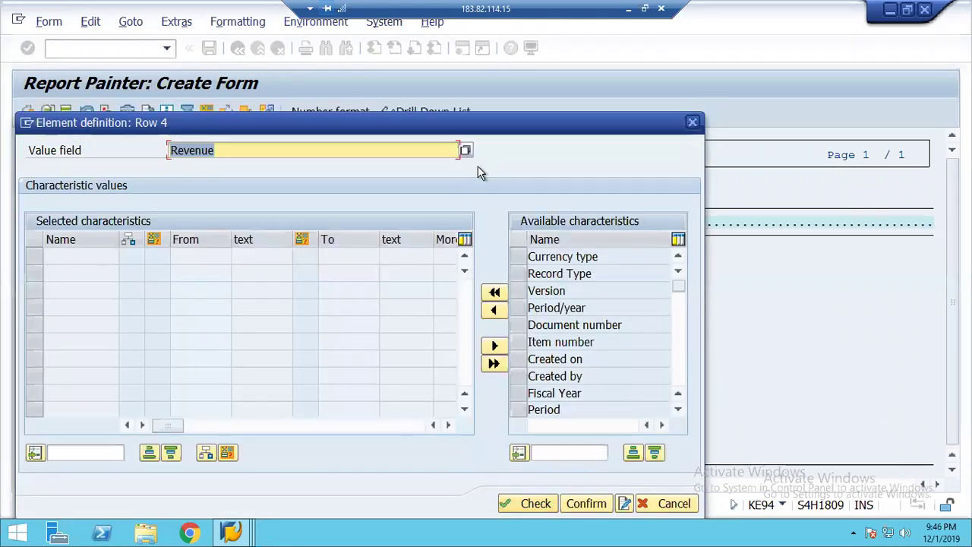
click(467, 152)
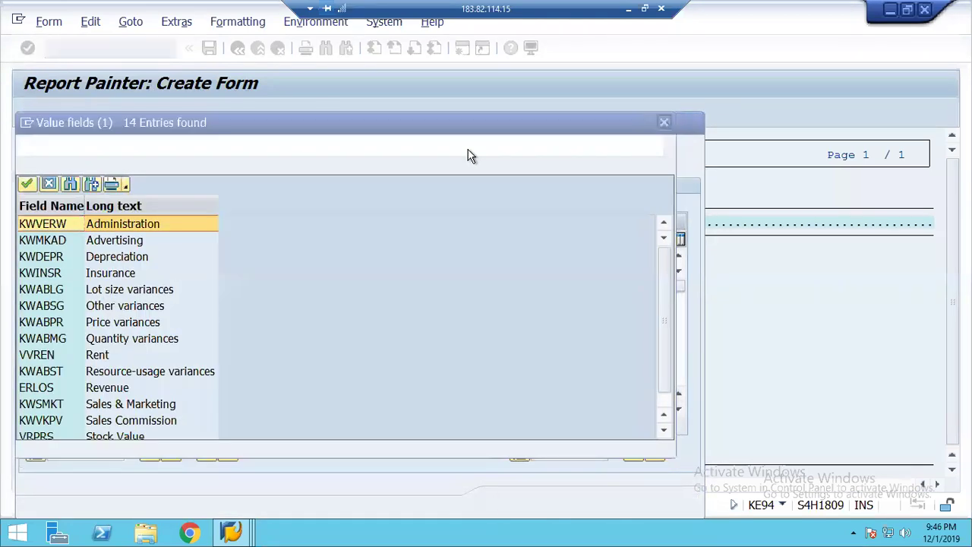
click(106, 260)
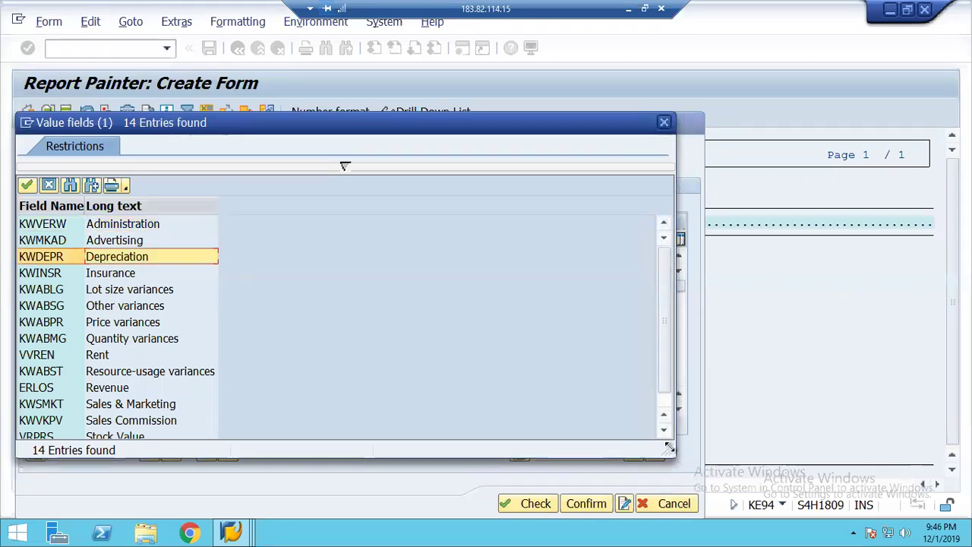
drag(669, 452, 689, 500)
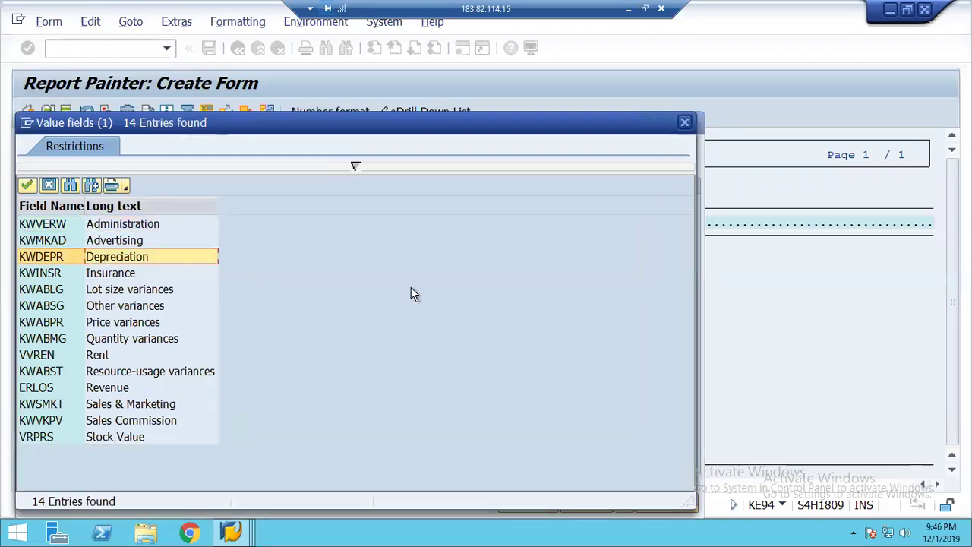
double_click(53, 256)
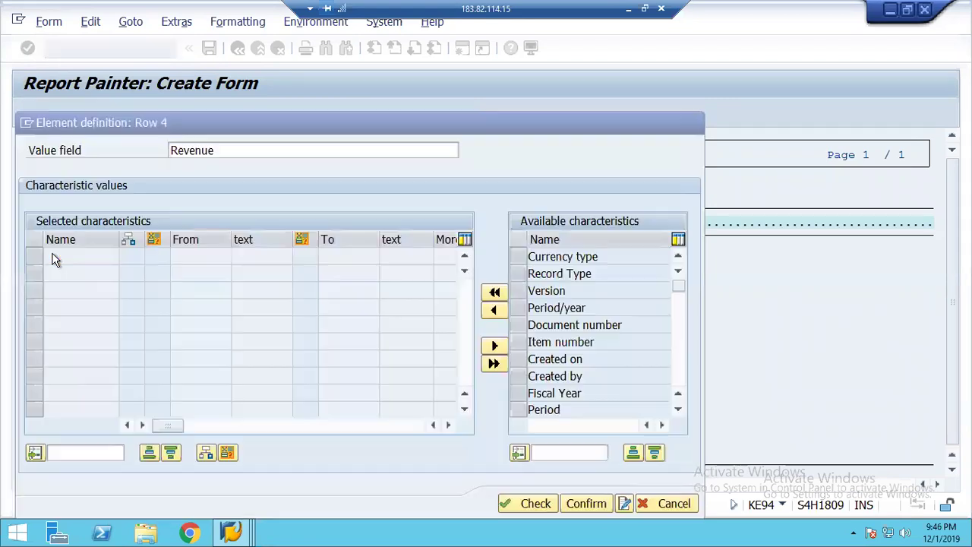
click(531, 503)
click(585, 503)
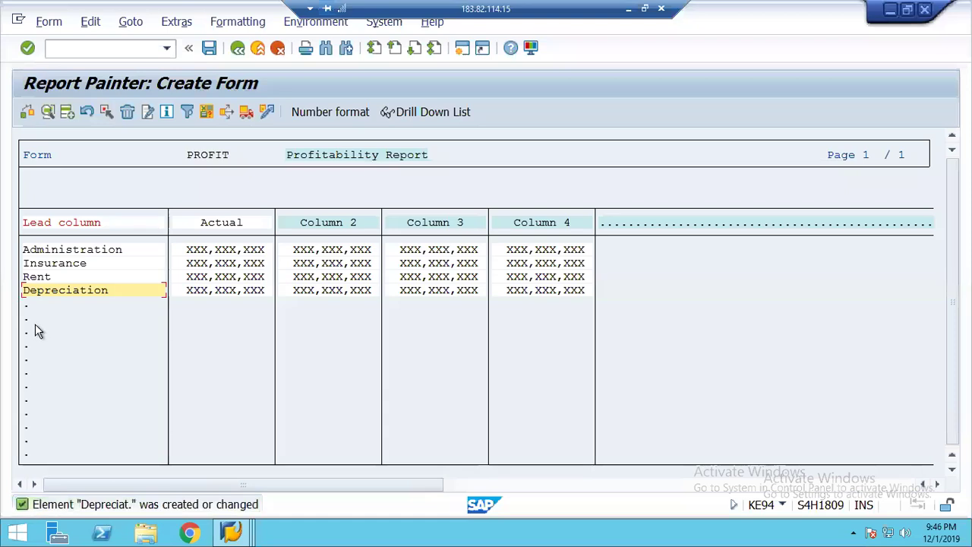
Step: Insert an underscore dividing line directly below the Depreciation row, restricted to the value columns
click(26, 304)
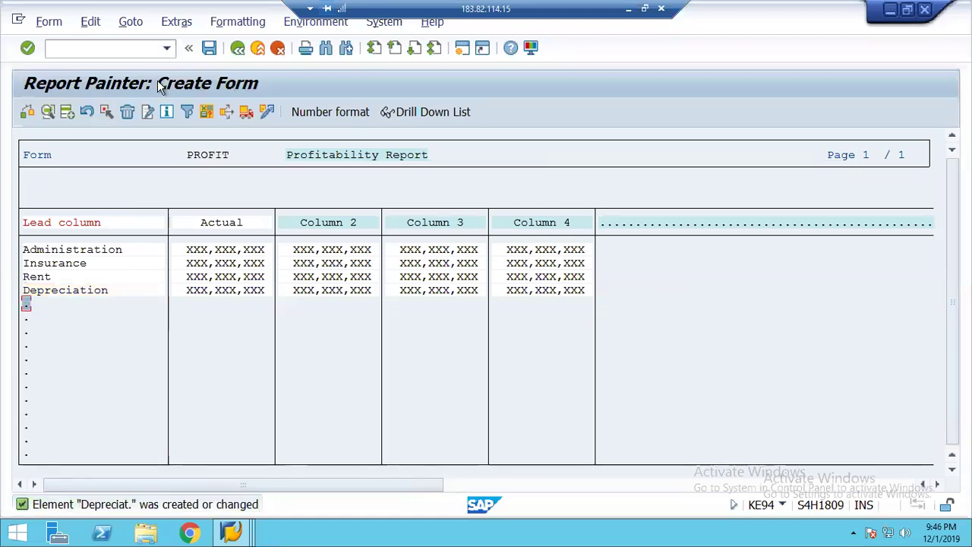
click(90, 22)
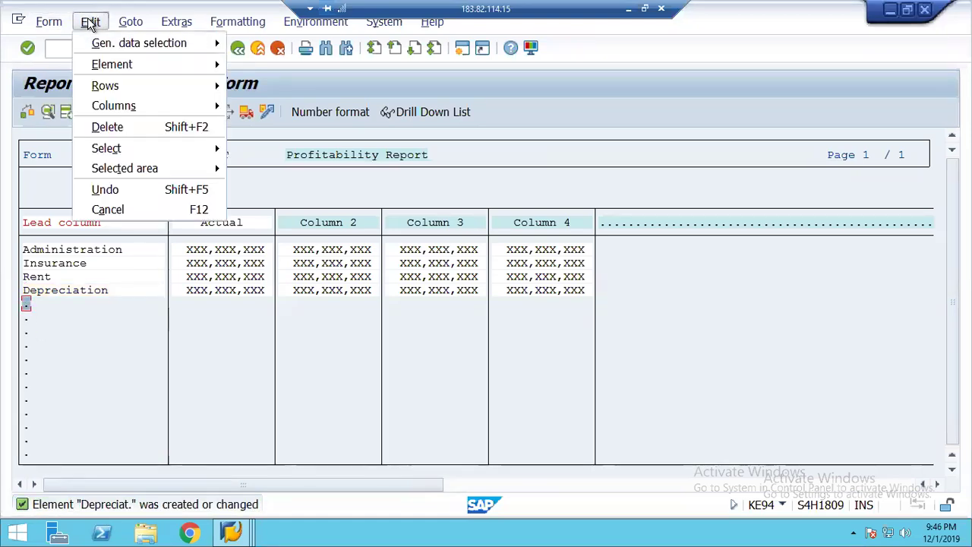
mouse_move(131, 91)
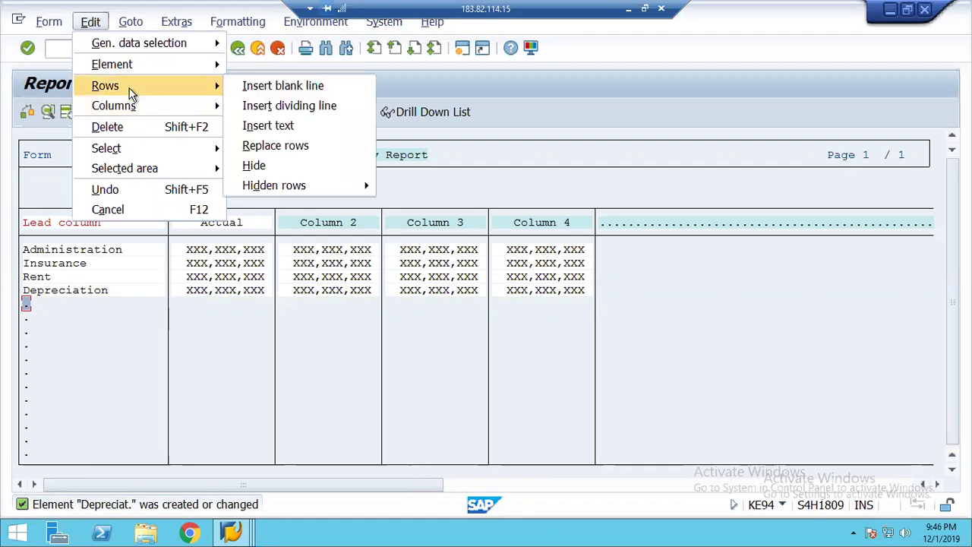
click(312, 108)
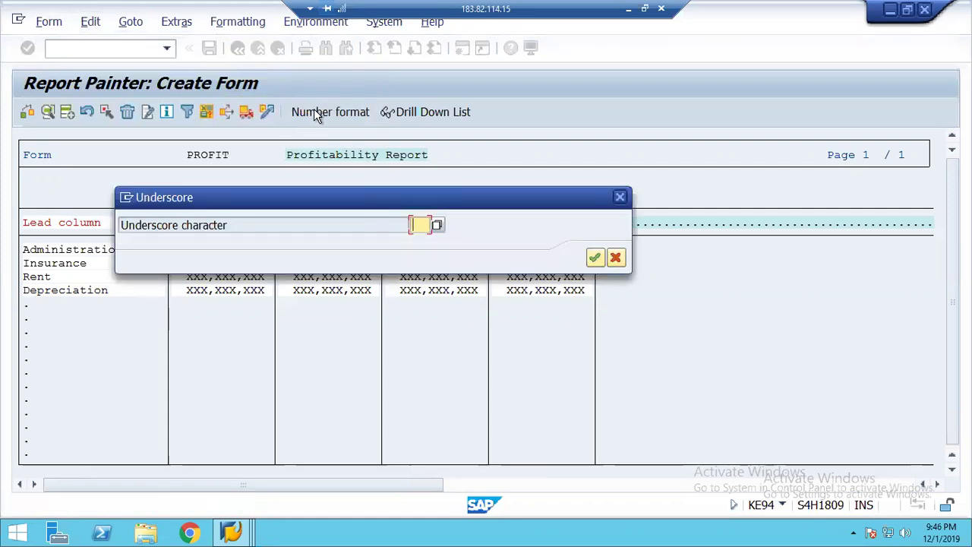
text(++)
key(BackSpace)
key(BackSpace)
key(F4)
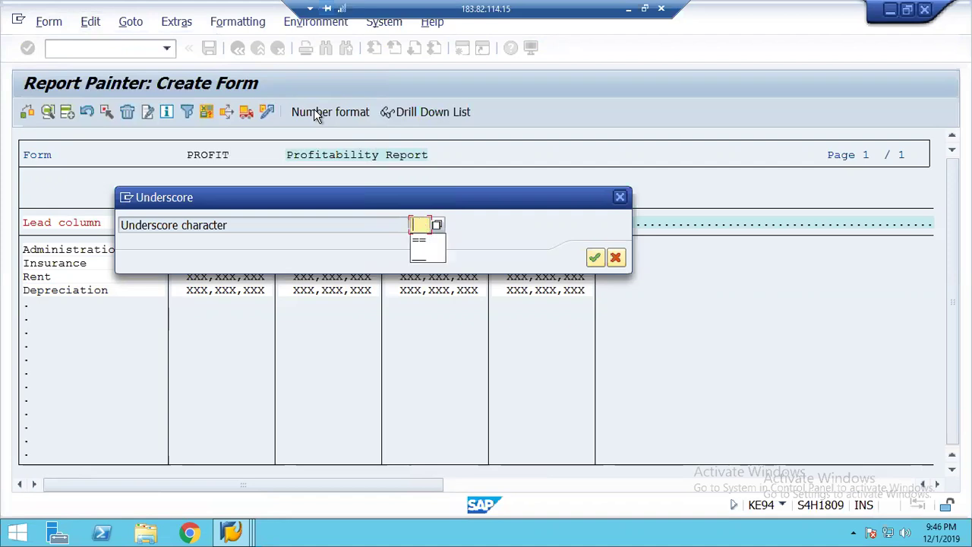
key(Escape)
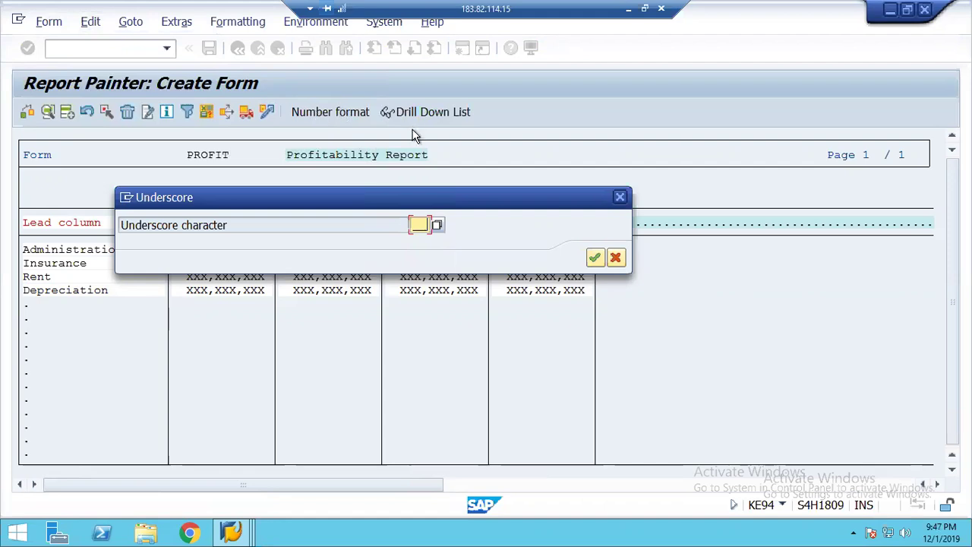
click(594, 258)
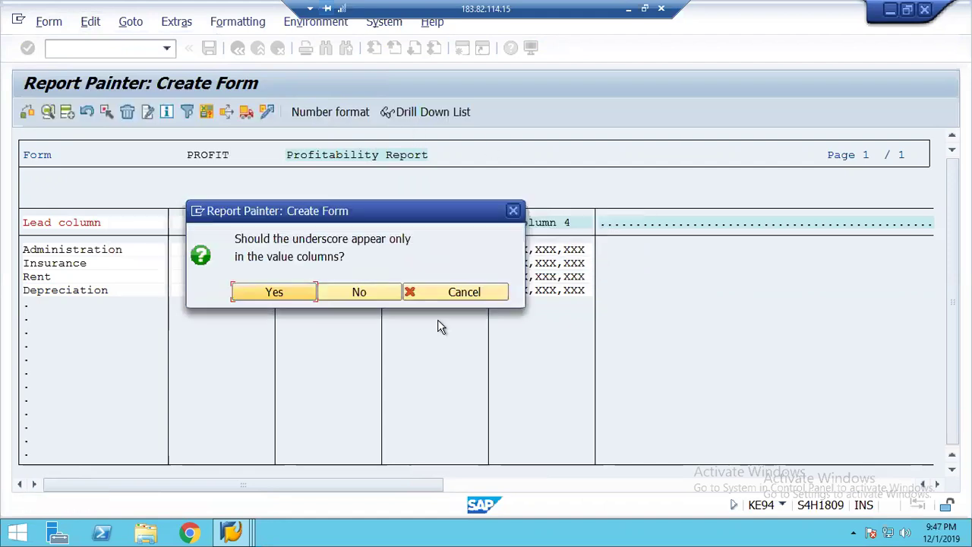
click(271, 293)
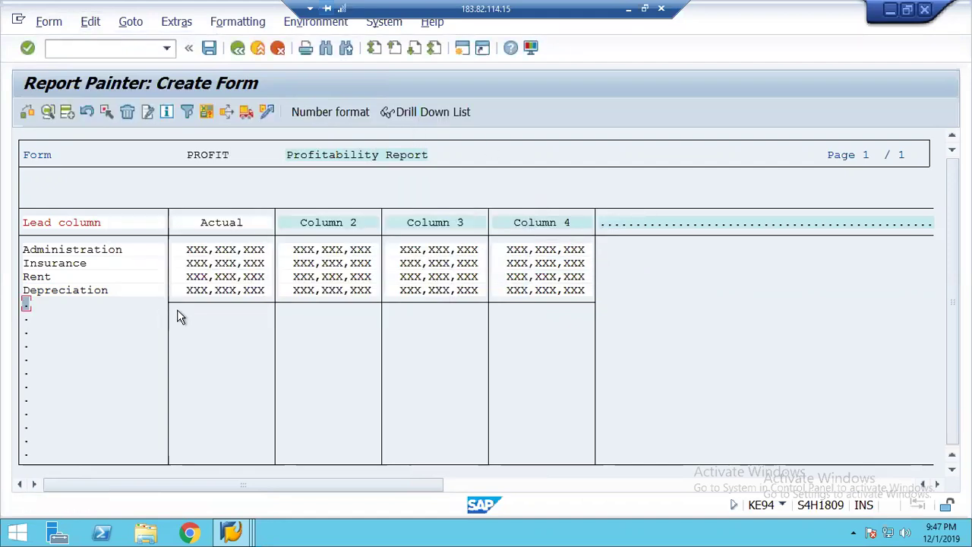
Step: Create a formula row below the dividing line that calculates Y001 + Y002 + Y003 + Y004
click(26, 319)
double_click(26, 322)
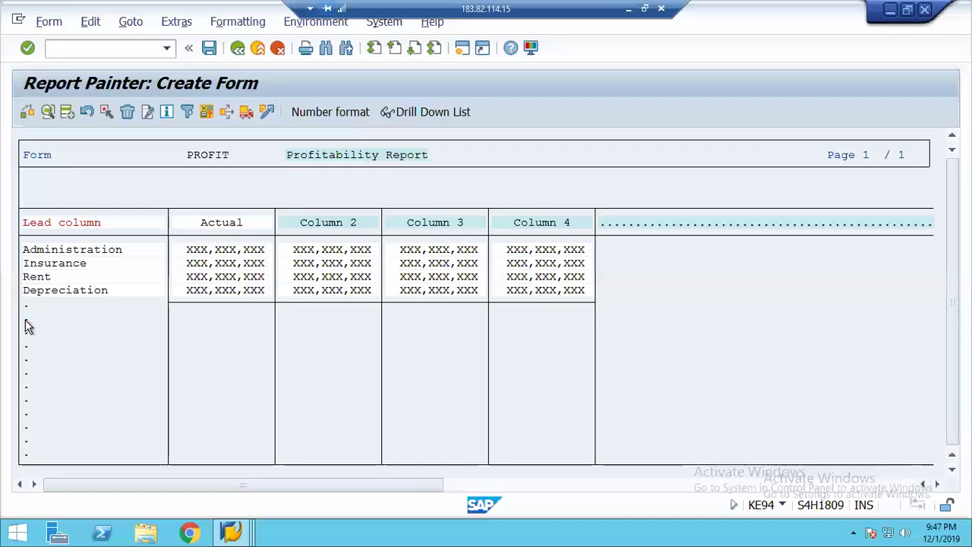
click(145, 280)
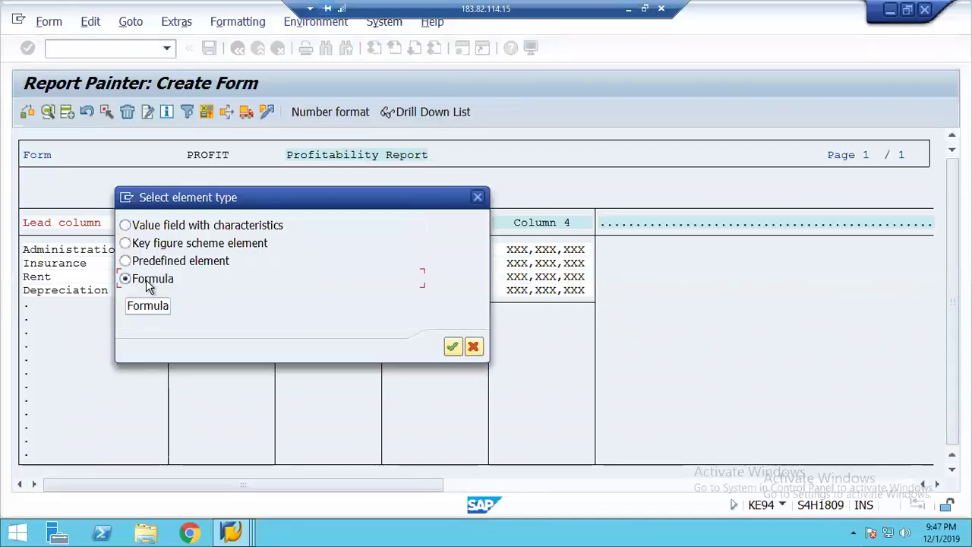
click(453, 346)
click(116, 326)
click(451, 417)
click(116, 346)
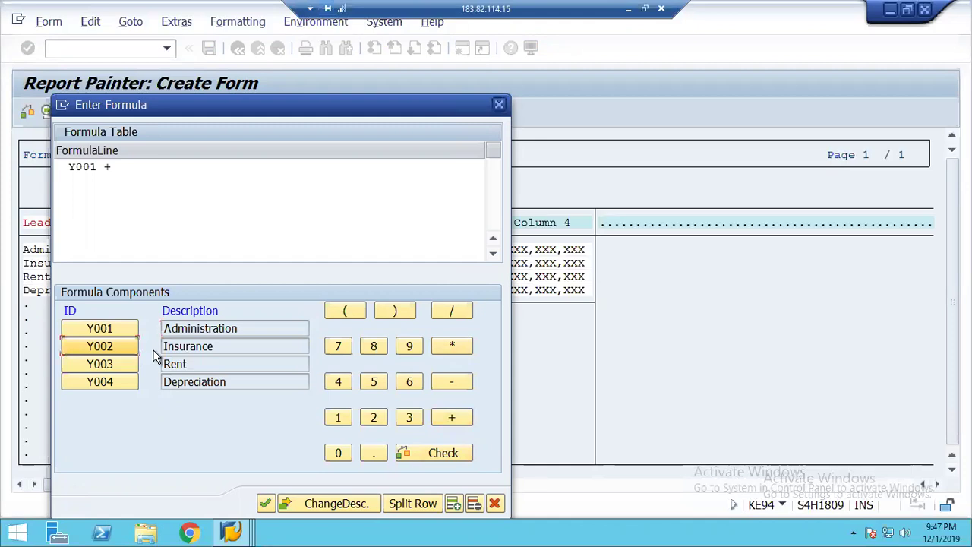
click(459, 418)
click(95, 363)
click(446, 420)
click(109, 383)
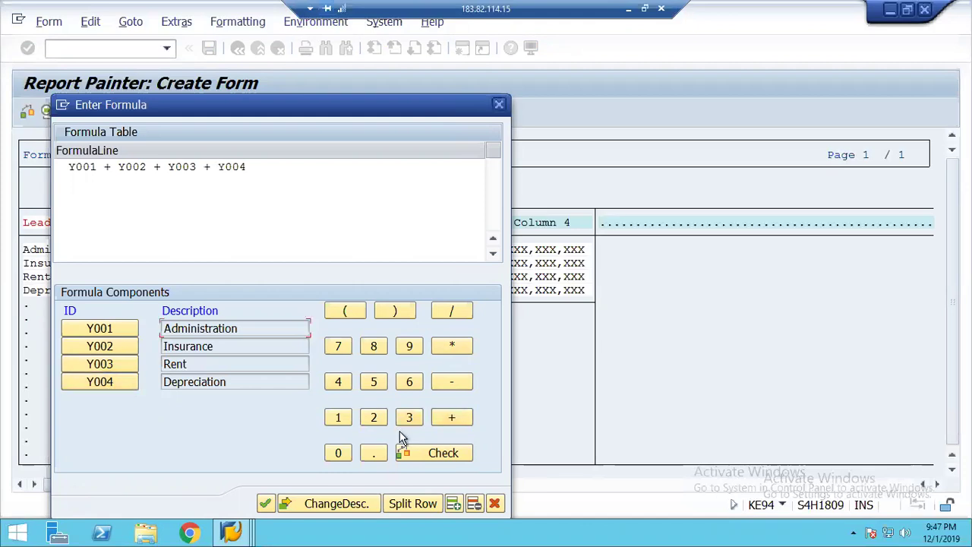
click(268, 503)
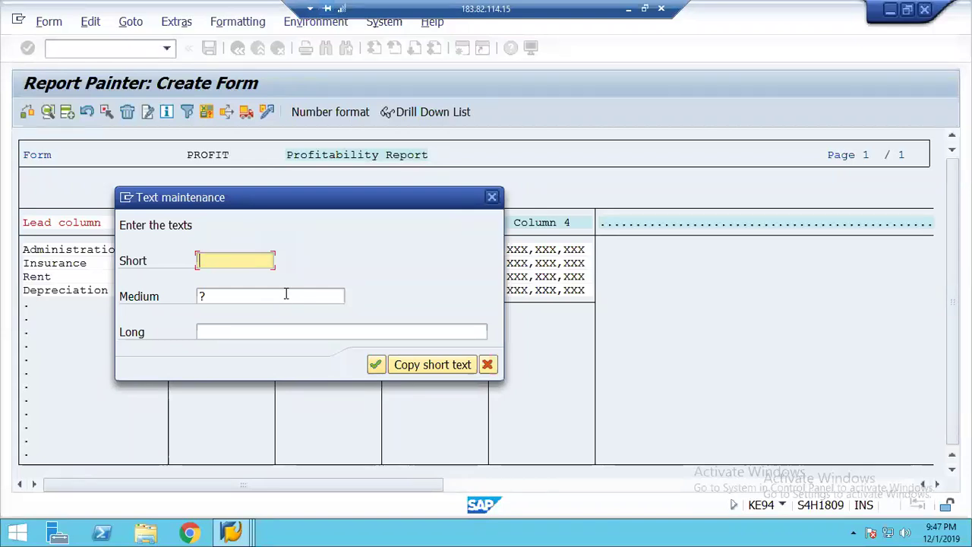
Step: Set the formula row's short text to Total Exp and its medium and long texts to Total Expenses
text(Total Exp)
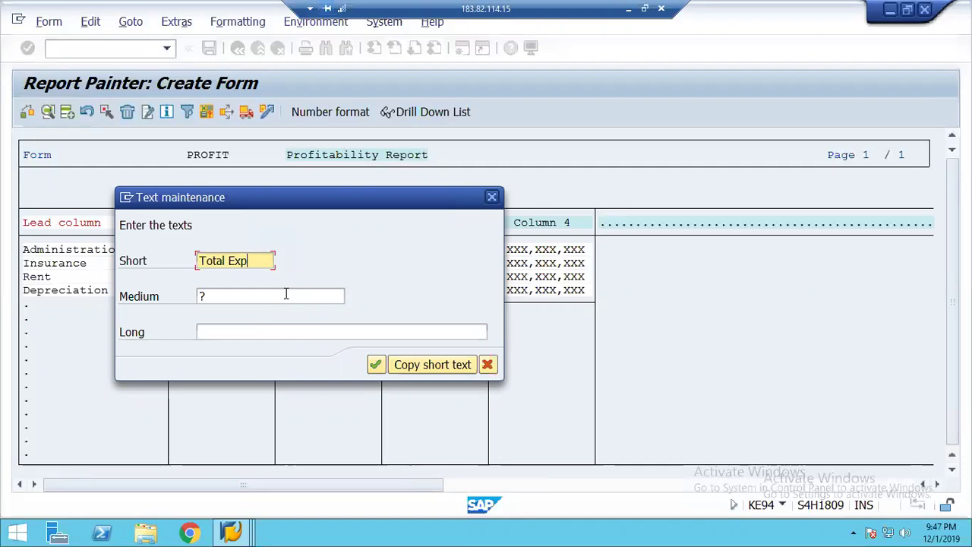
key(Tab)
text(Total)
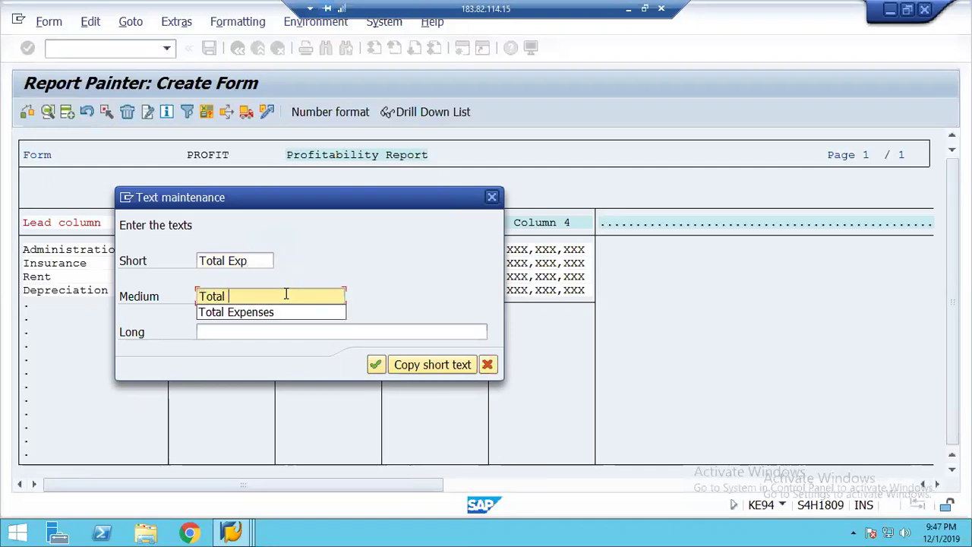
key(Down)
key(Tab)
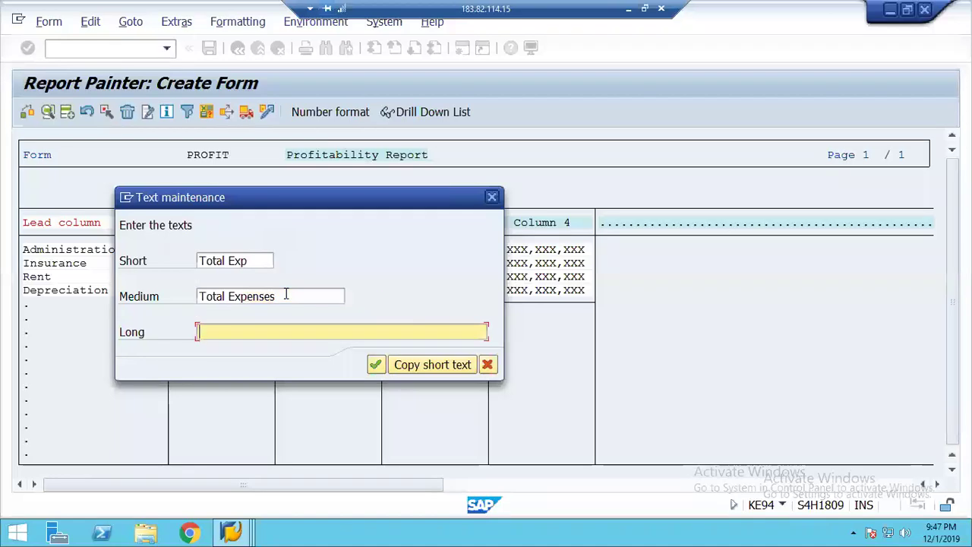
text(Tot)
key(Down)
key(Return)
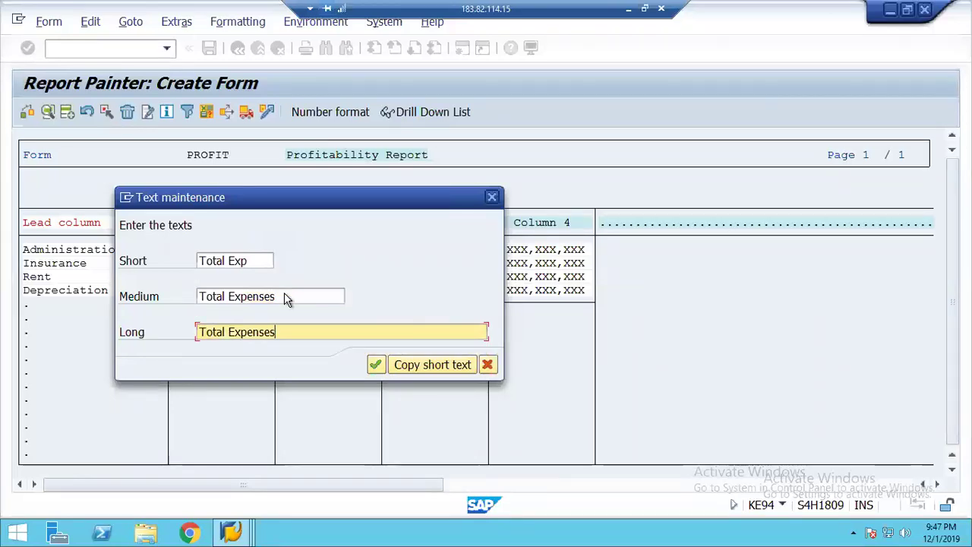
key(Return)
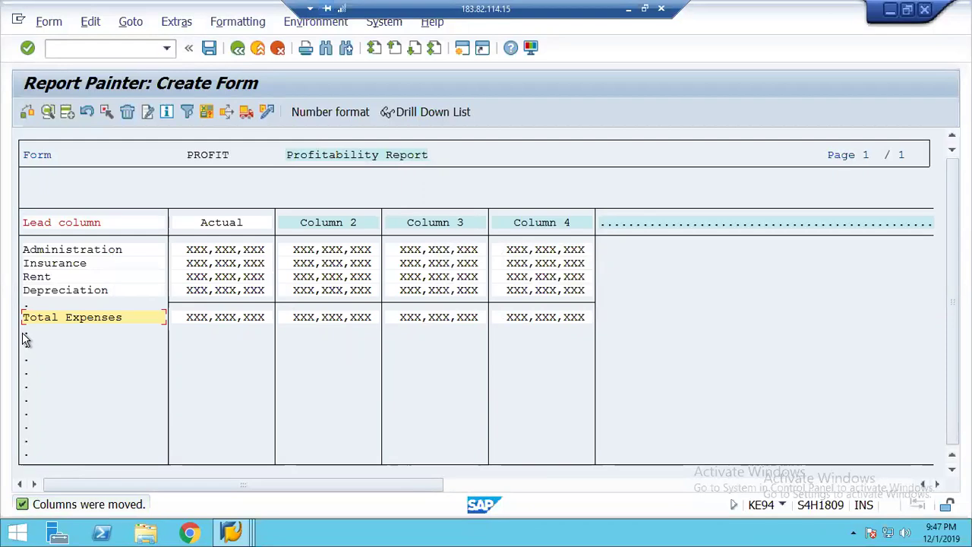
Step: Insert a dividing line of equals signs below the Total Expenses row, extending beyond the value columns across the lead column
click(25, 332)
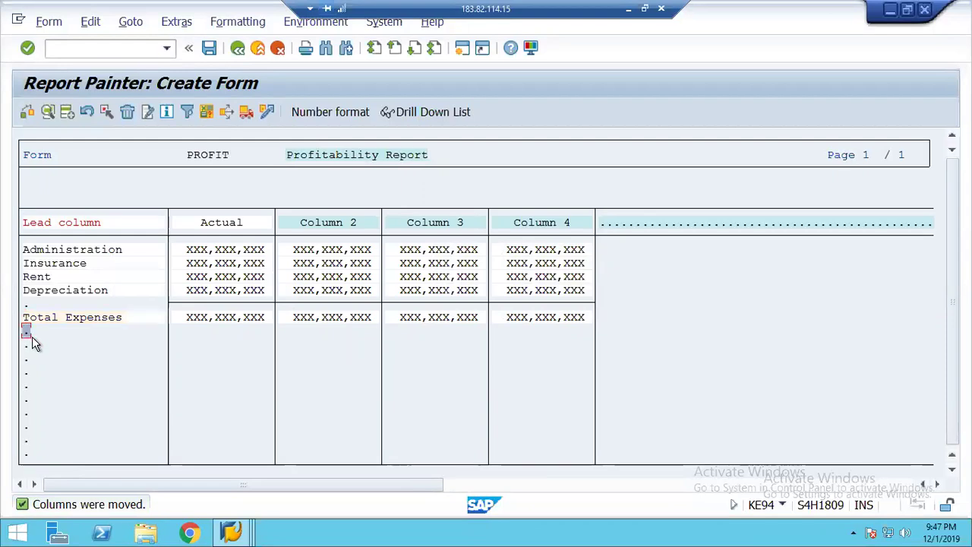
click(90, 23)
mouse_move(121, 90)
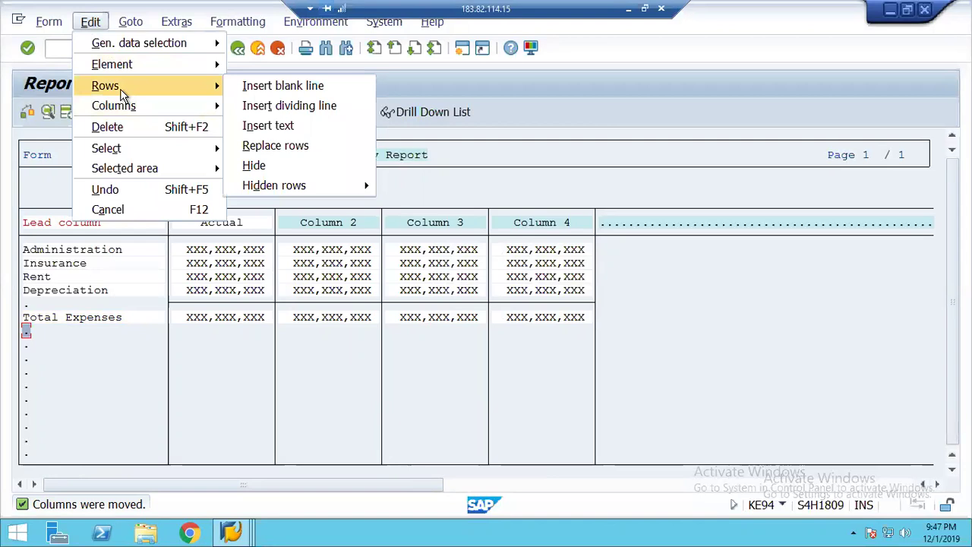
click(300, 107)
text(-)
key(Return)
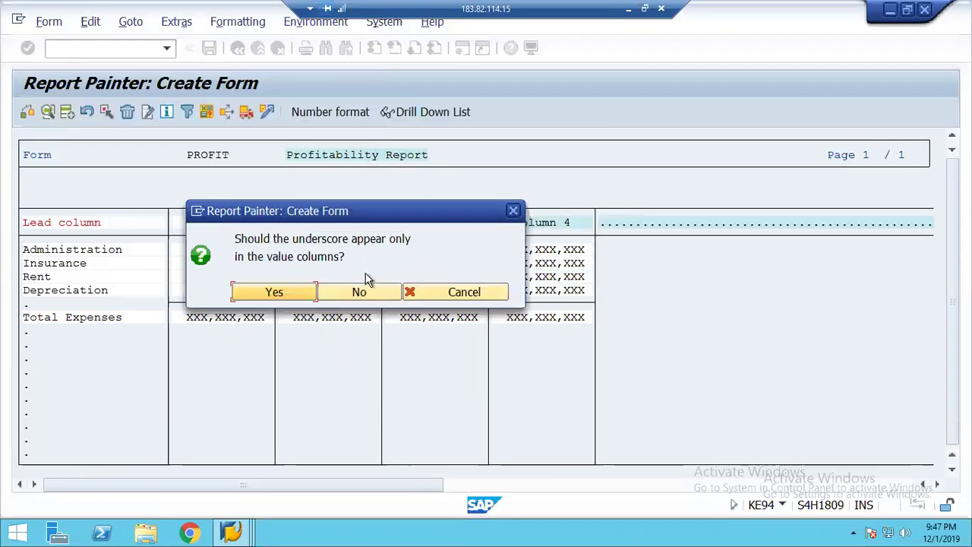
click(353, 292)
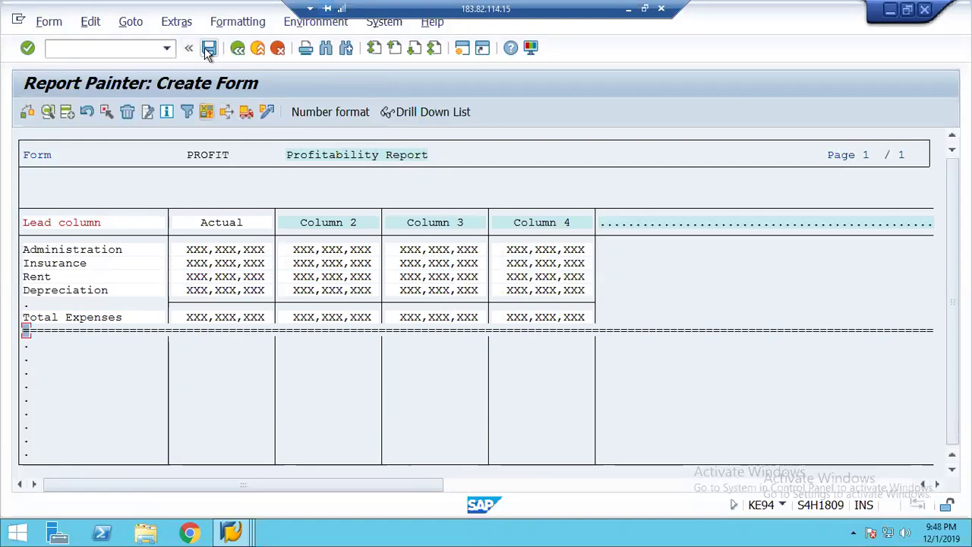
Step: Restrict the form's general data selection to CO Area 1248, confirm it, and try to save the form
click(90, 22)
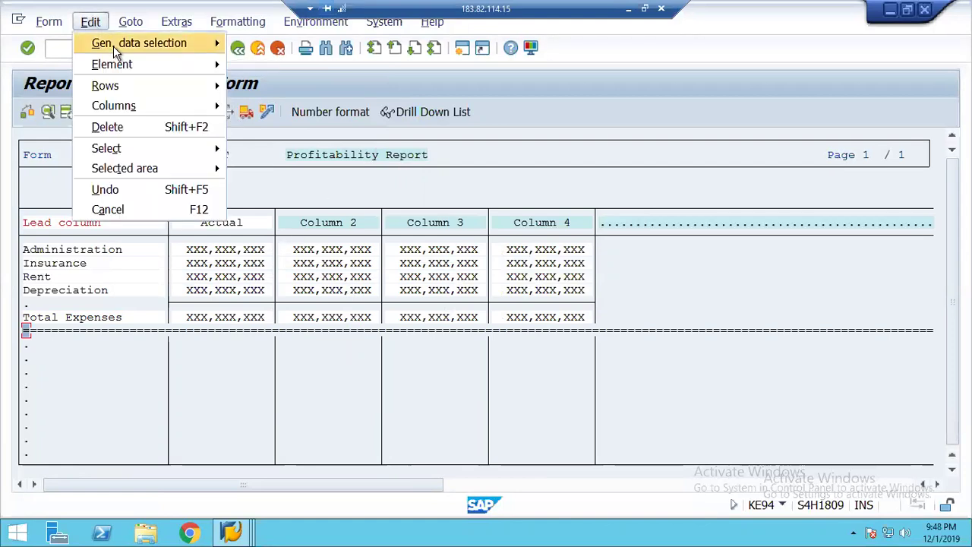
mouse_move(113, 46)
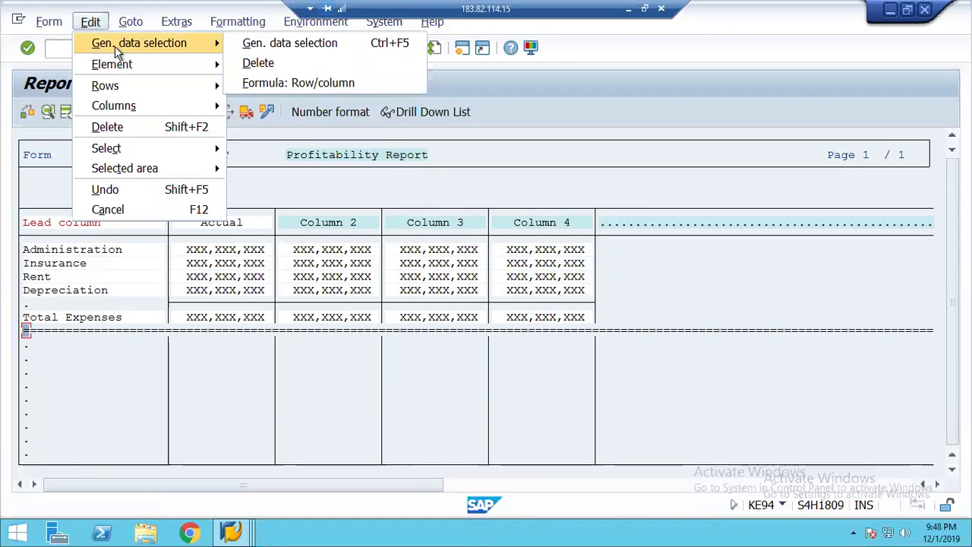
click(281, 46)
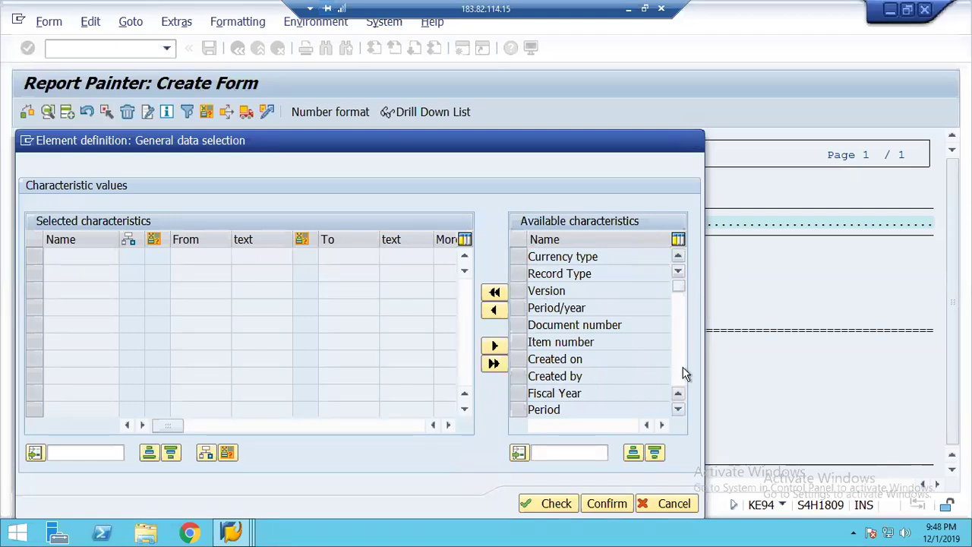
scroll(684, 372, down, 4)
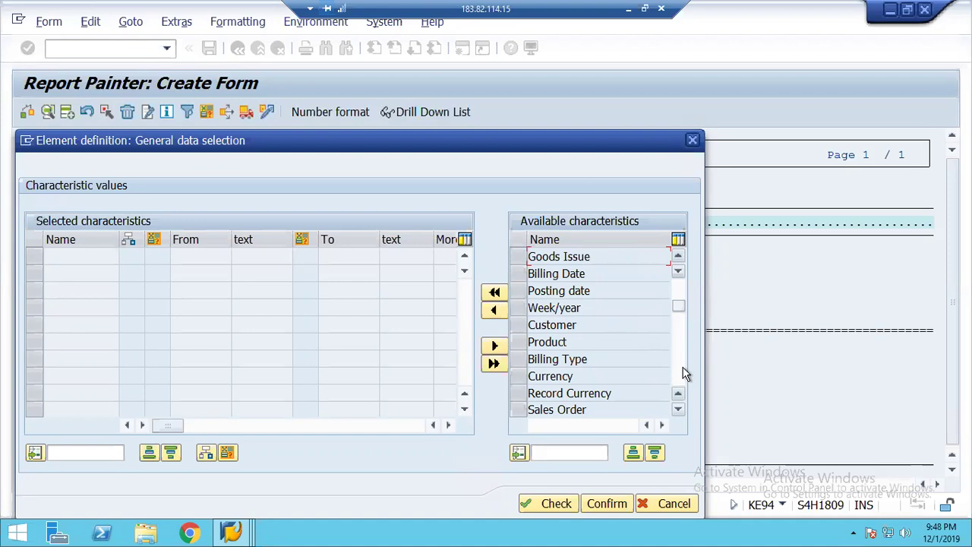
scroll(684, 372, down, 3)
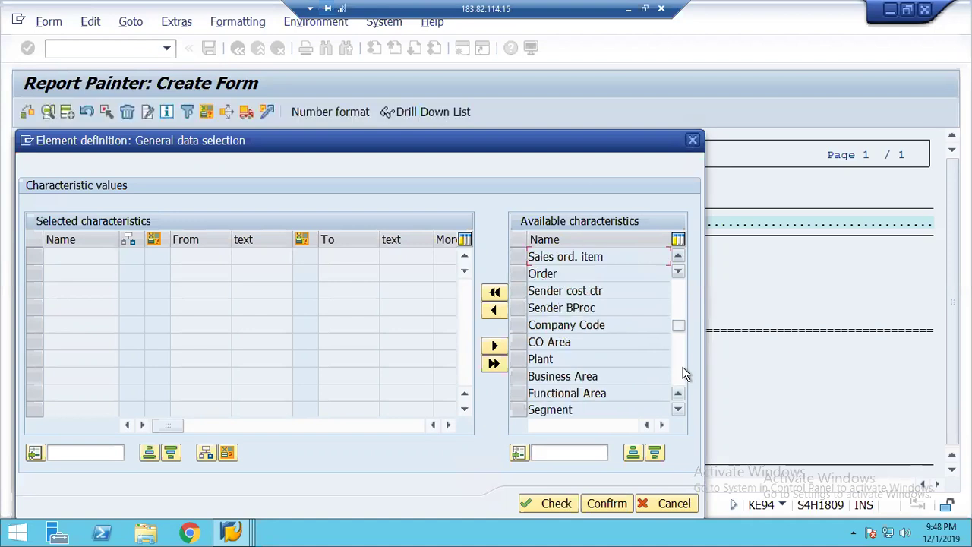
click(519, 347)
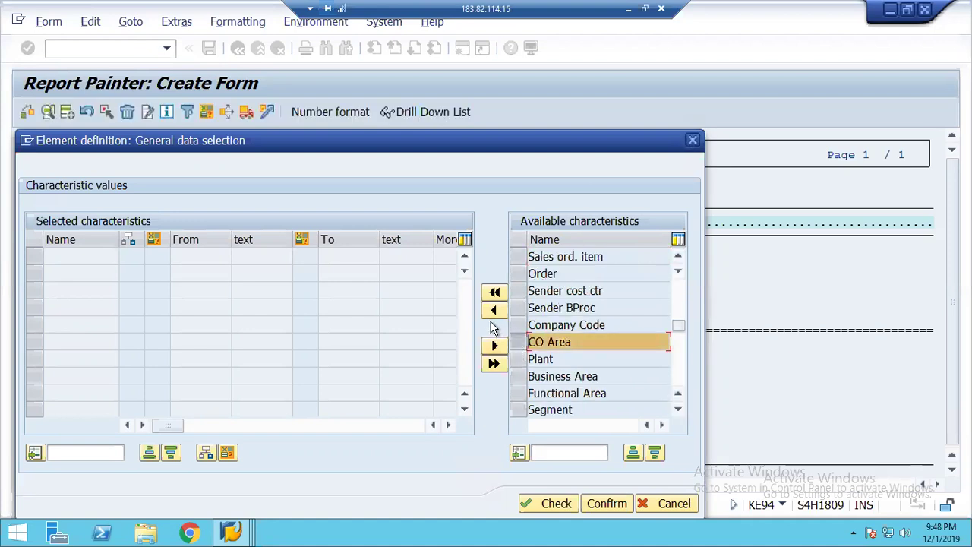
click(487, 311)
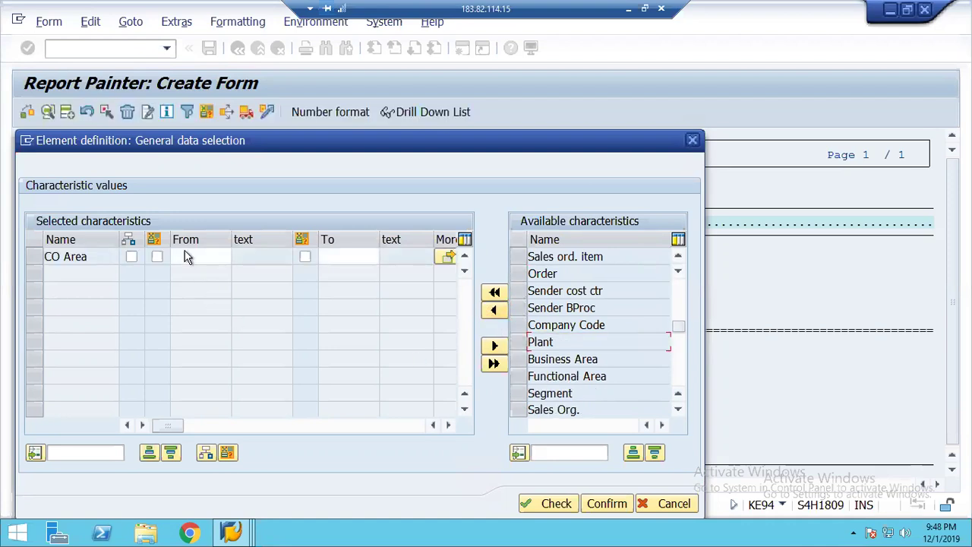
click(186, 253)
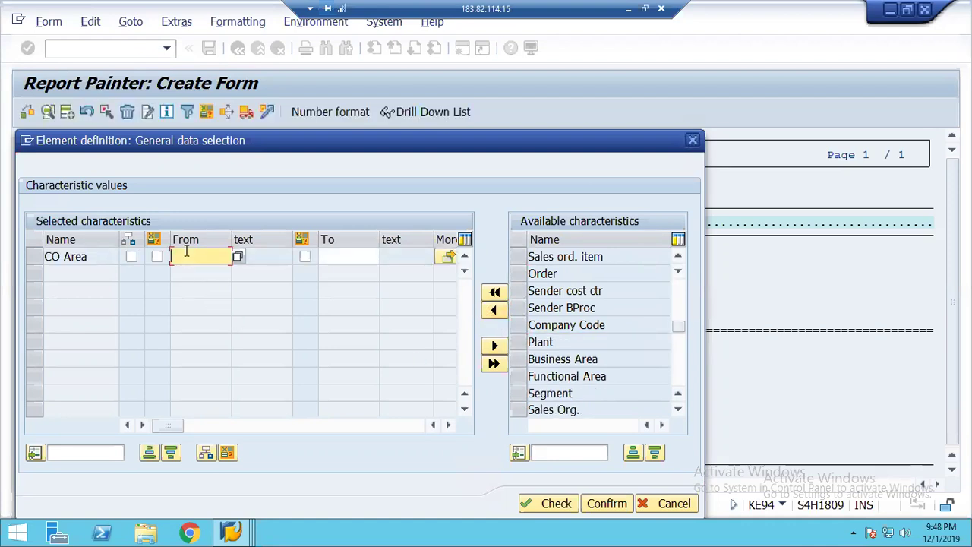
text(1248)
click(559, 504)
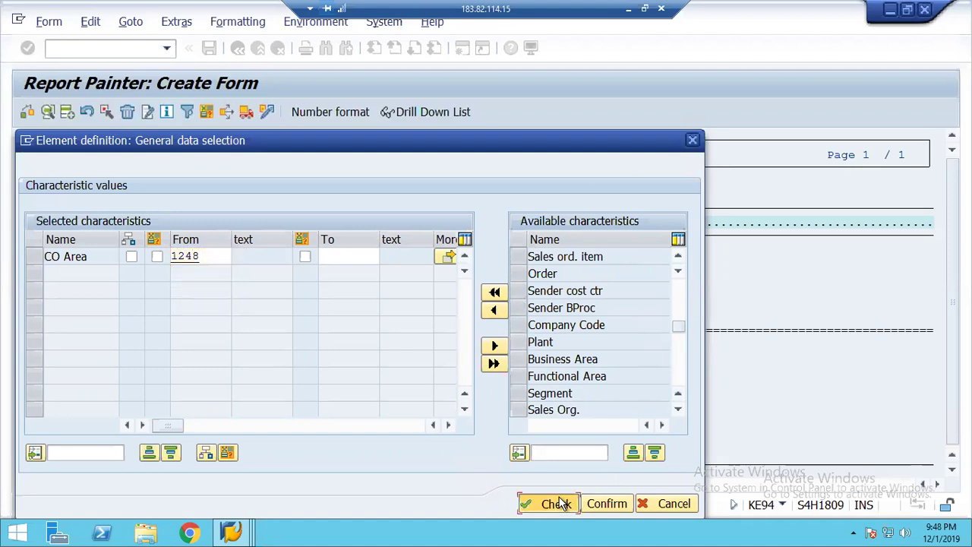
click(609, 505)
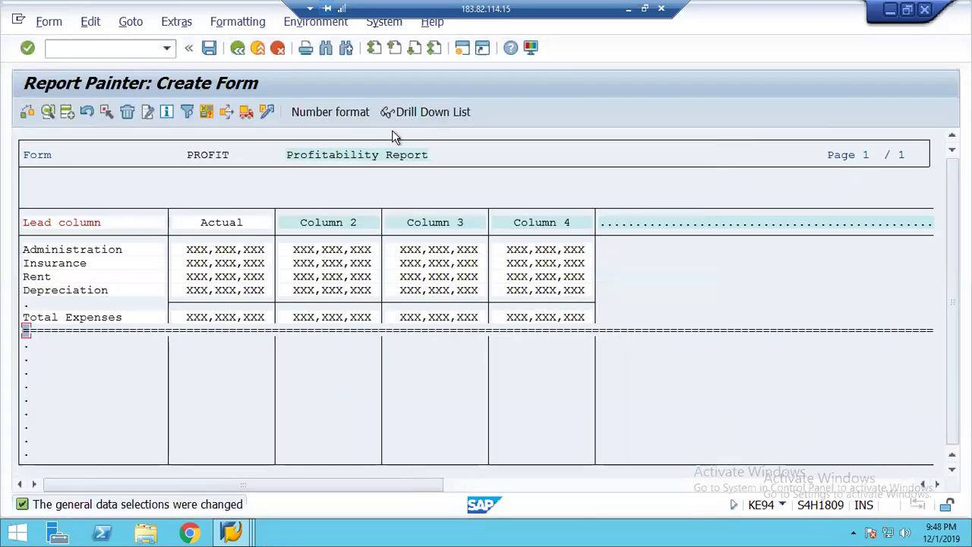
click(211, 50)
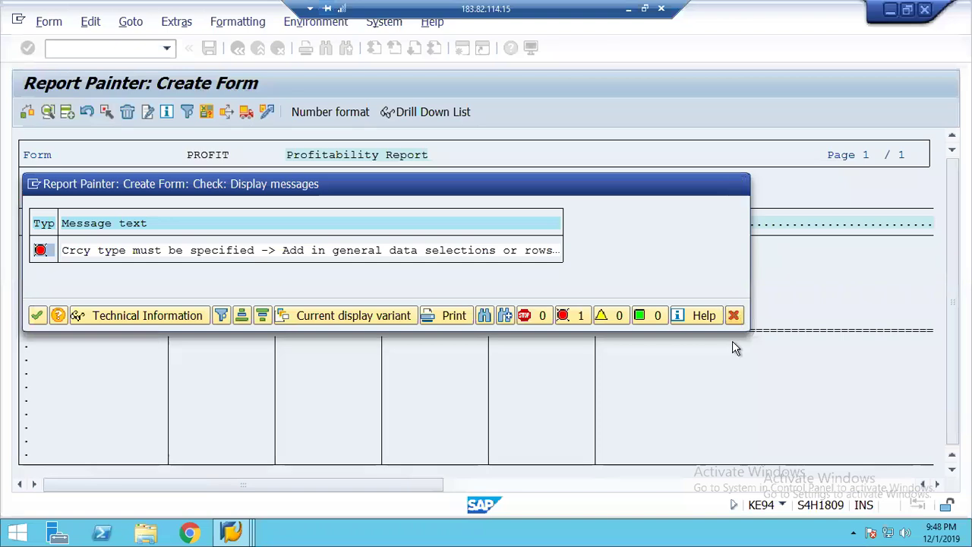
key(Return)
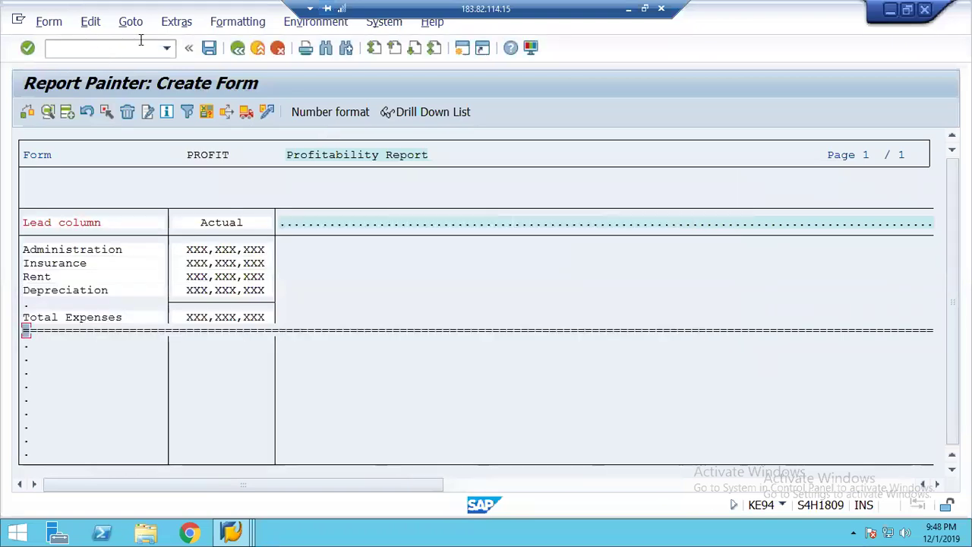
Step: Add the Currency type characteristic with value 10 (company code currency) to the general data selection and confirm it
click(98, 25)
mouse_move(122, 47)
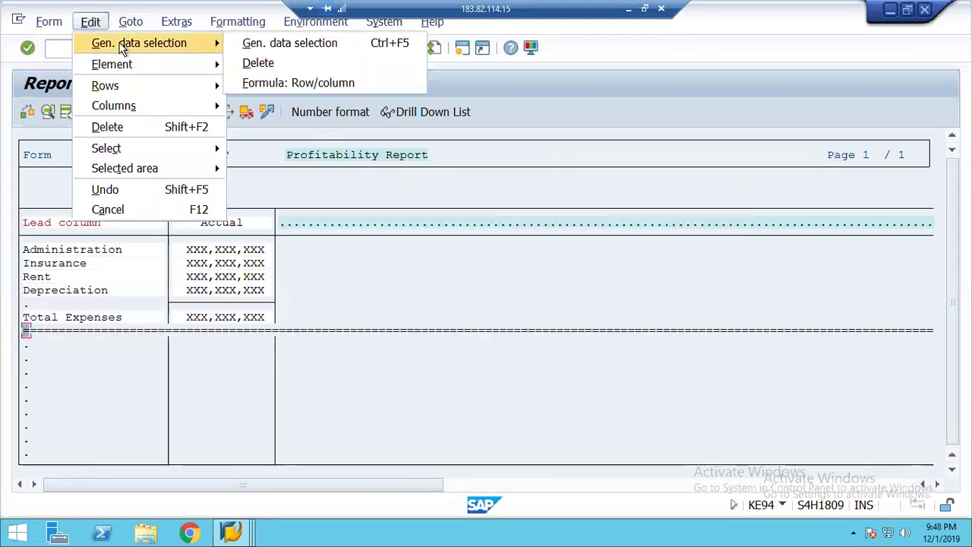
click(303, 46)
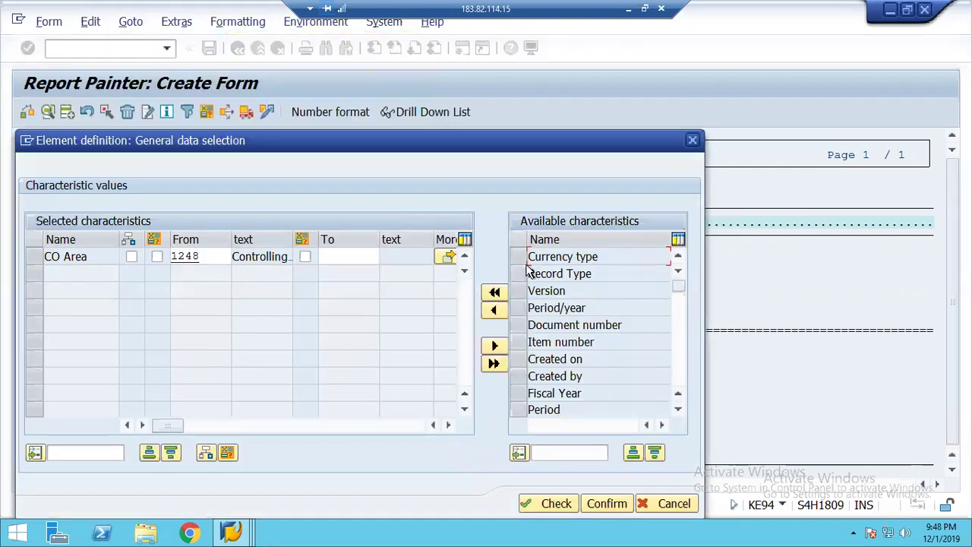
click(524, 259)
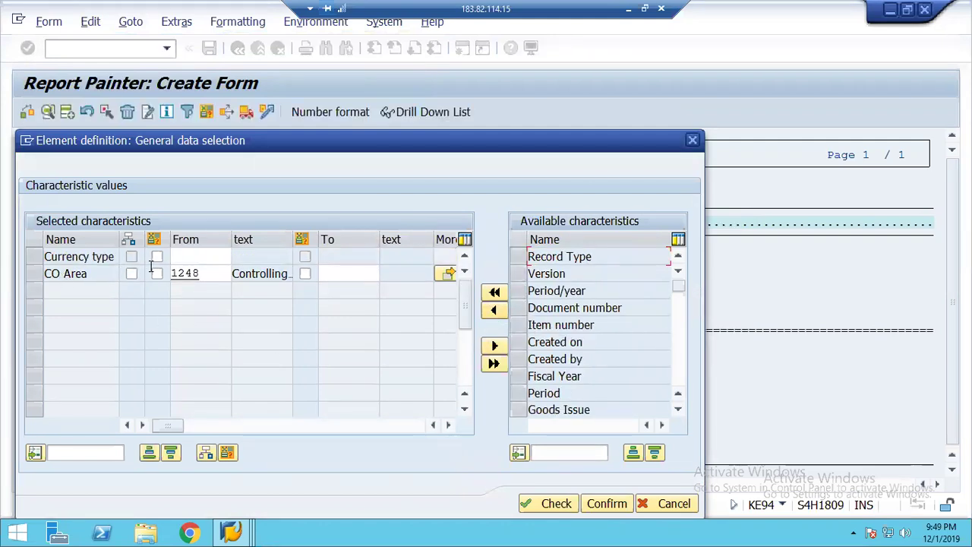
click(215, 256)
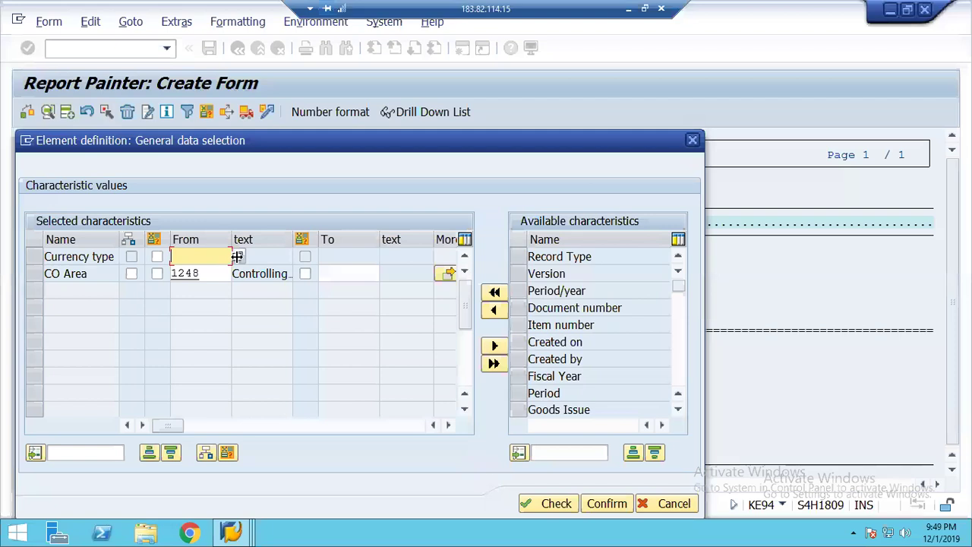
click(236, 257)
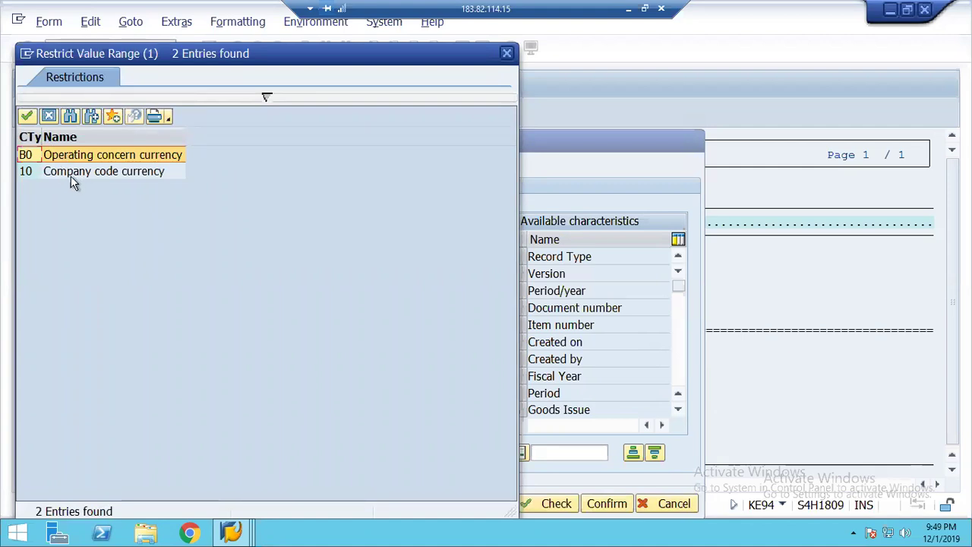
double_click(63, 173)
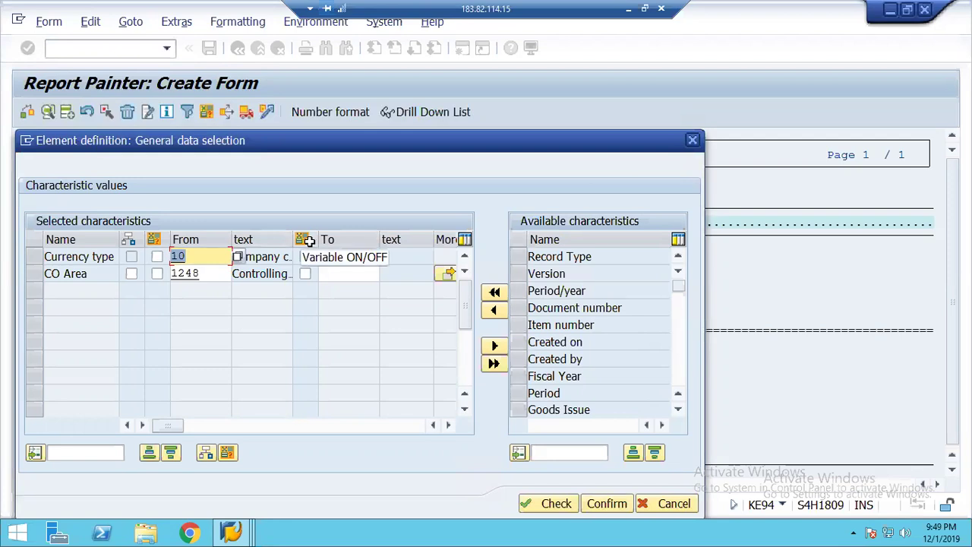
click(568, 504)
click(607, 504)
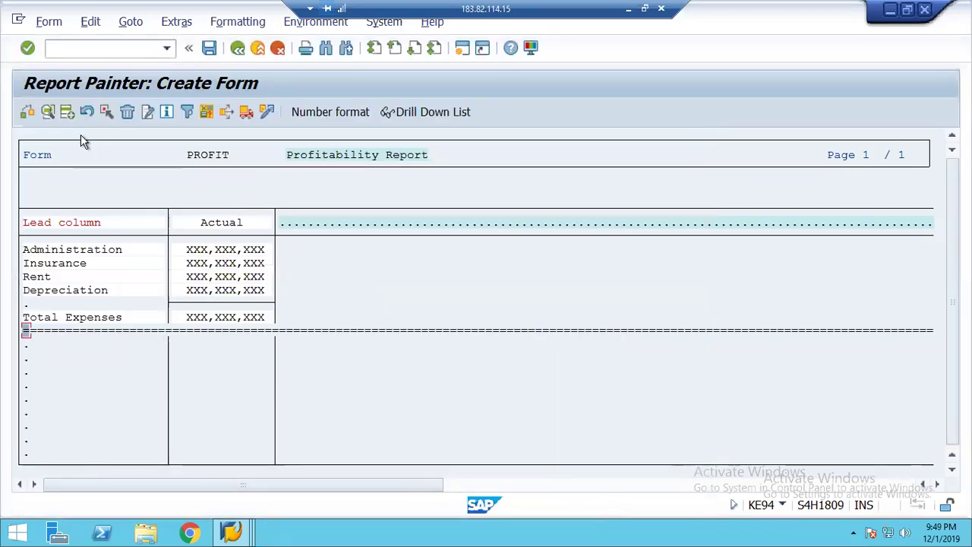
Step: Save the completed form and exit the form activities back to the IMG structure
click(210, 48)
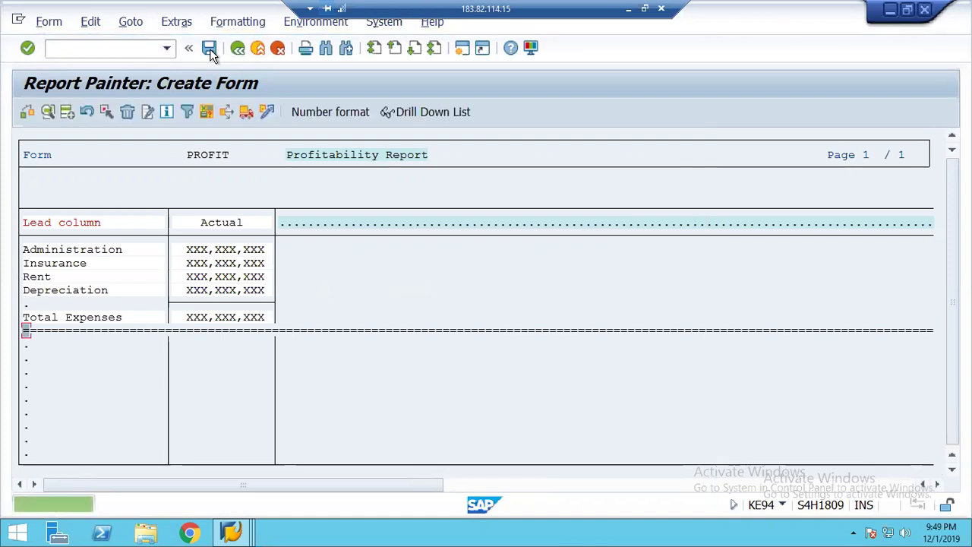
click(238, 49)
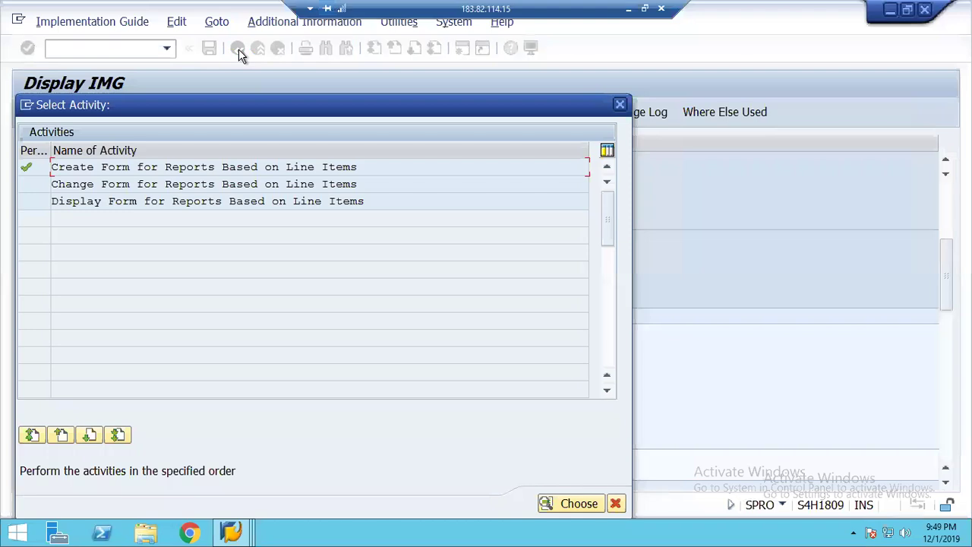
click(616, 503)
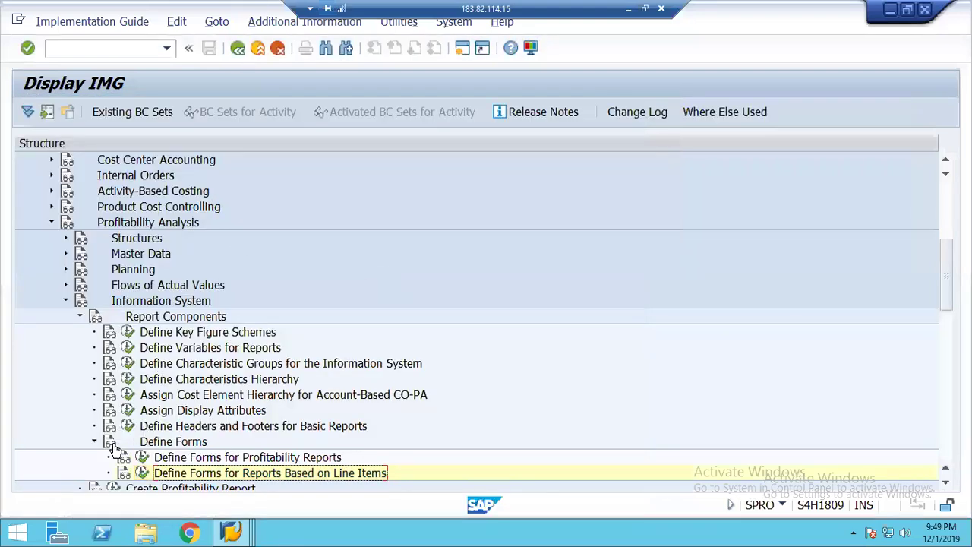
Step: Start the activity Create Profitability Report Based on Line Items from the Profitability Analysis Information System node
click(79, 317)
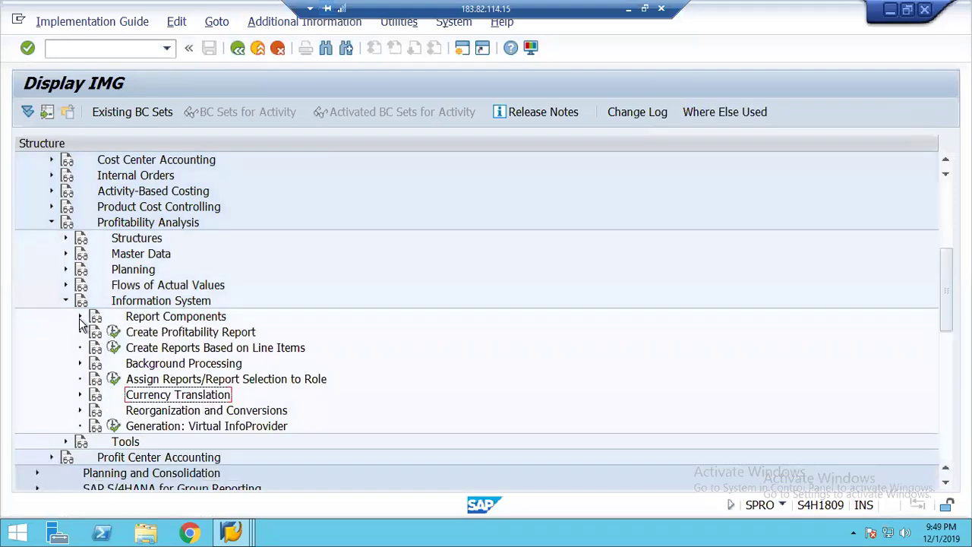
click(161, 349)
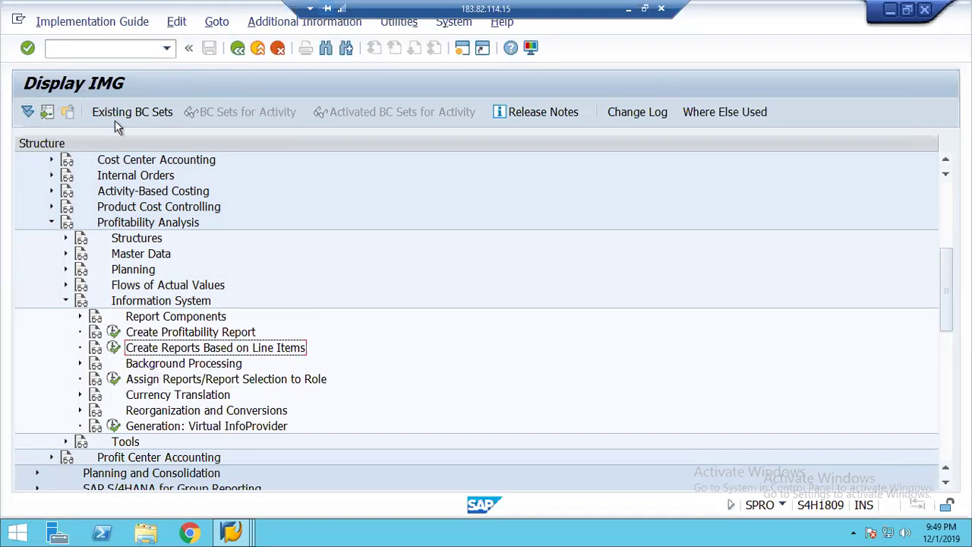
click(146, 223)
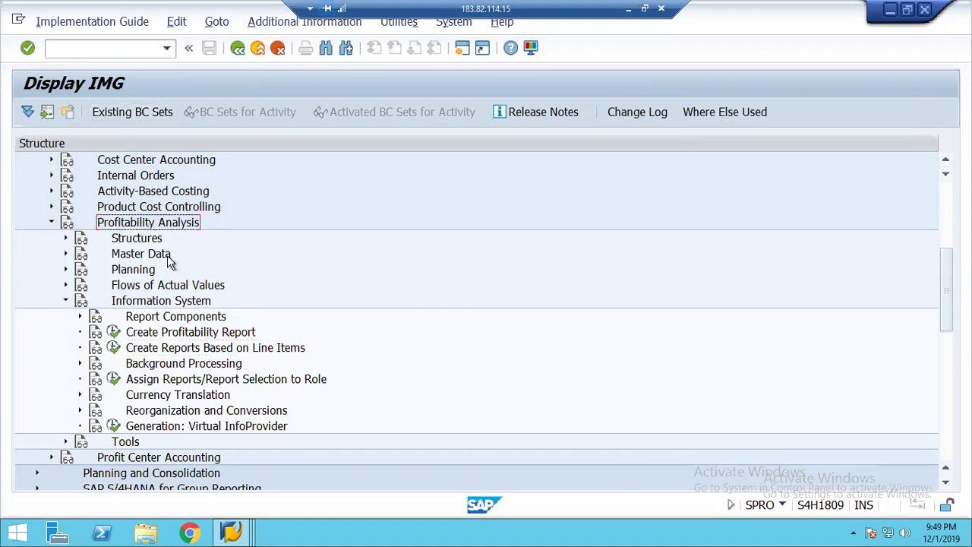
click(140, 305)
click(157, 349)
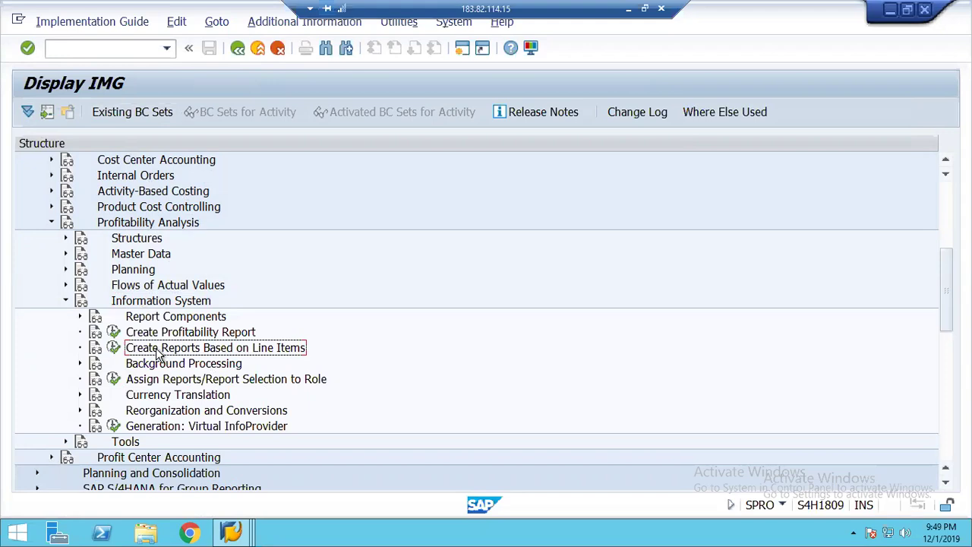
click(113, 348)
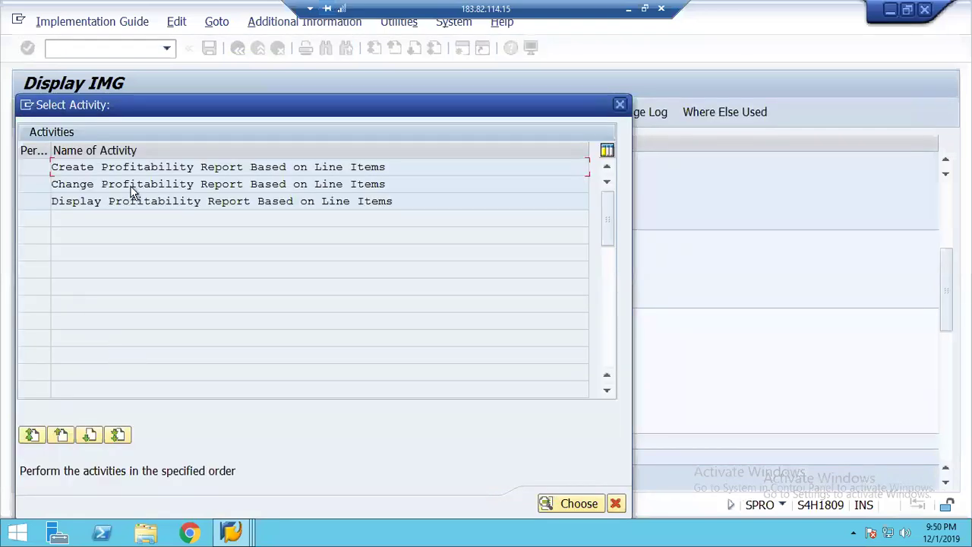
double_click(190, 167)
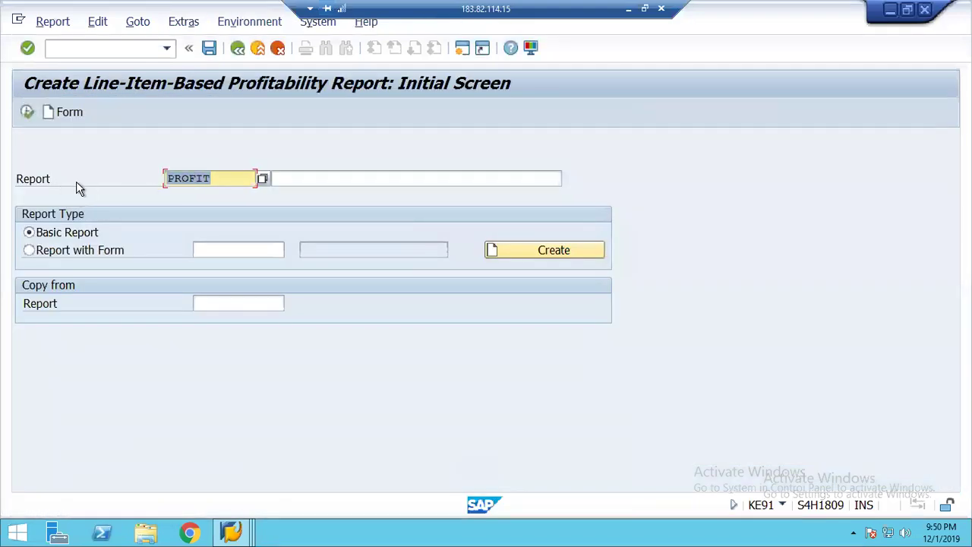
Step: Describe report PROFIT as Profitability Report, set its type to Report with Form using form PROFIT, and create it
click(337, 179)
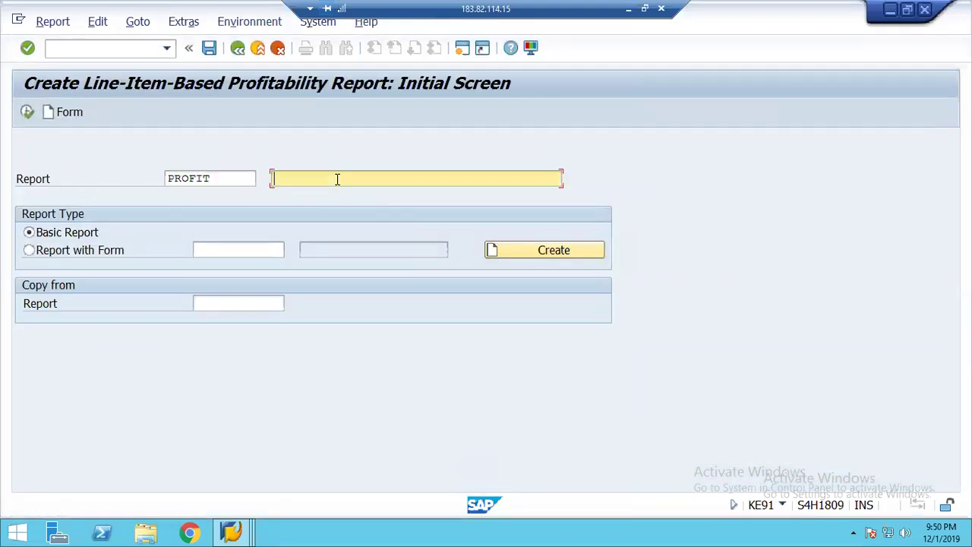
text(Profitability Report)
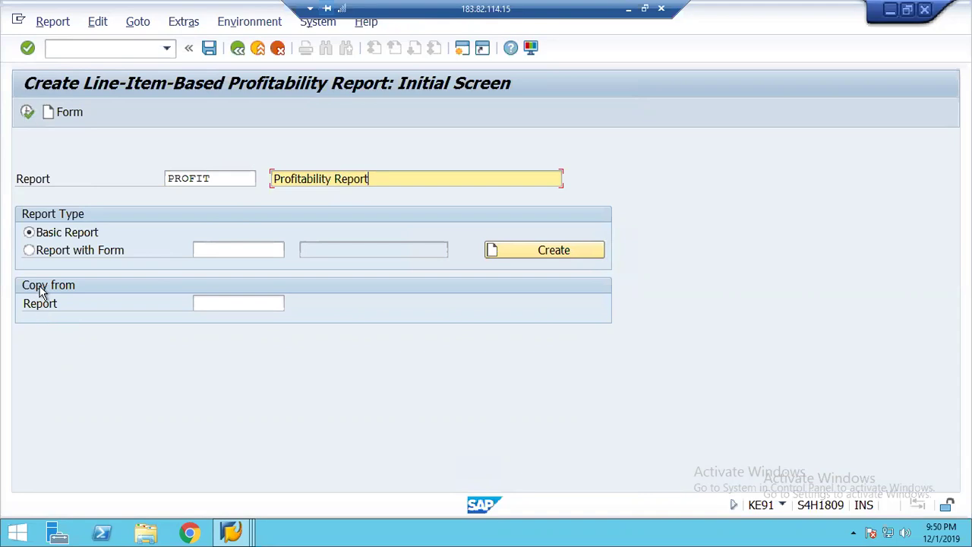
click(50, 254)
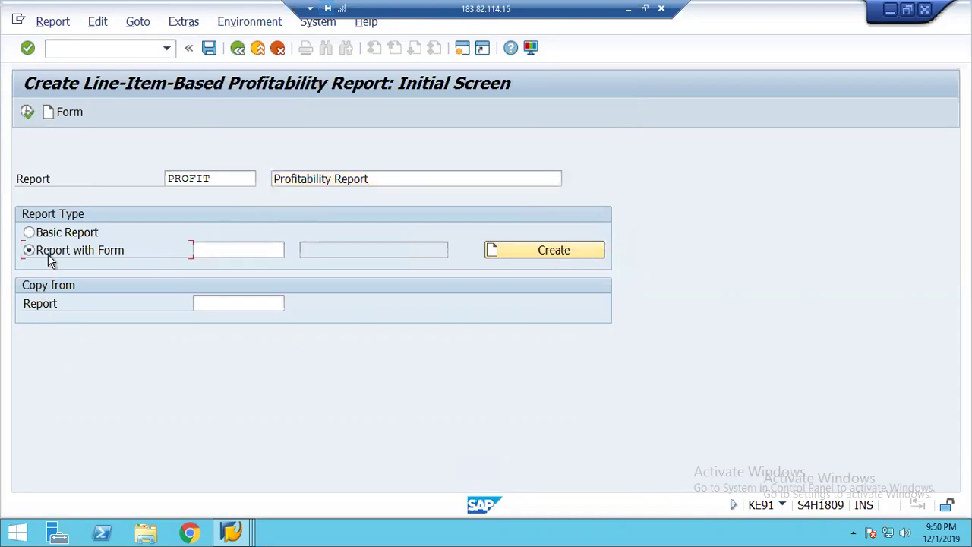
click(239, 250)
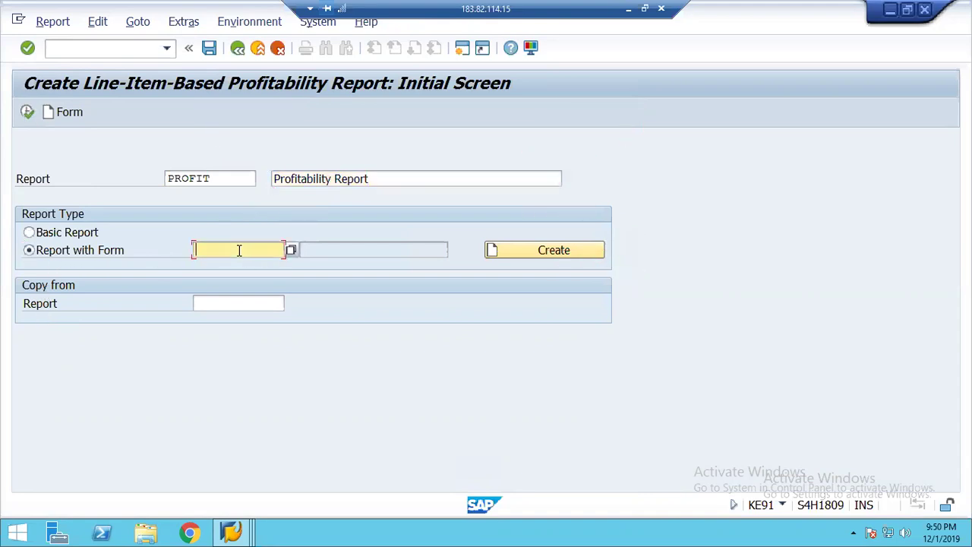
click(290, 251)
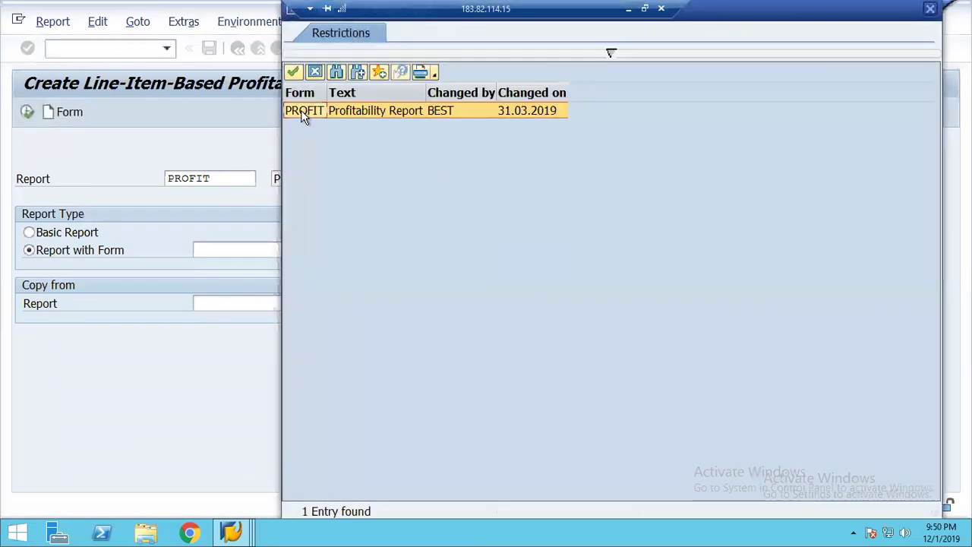
double_click(302, 113)
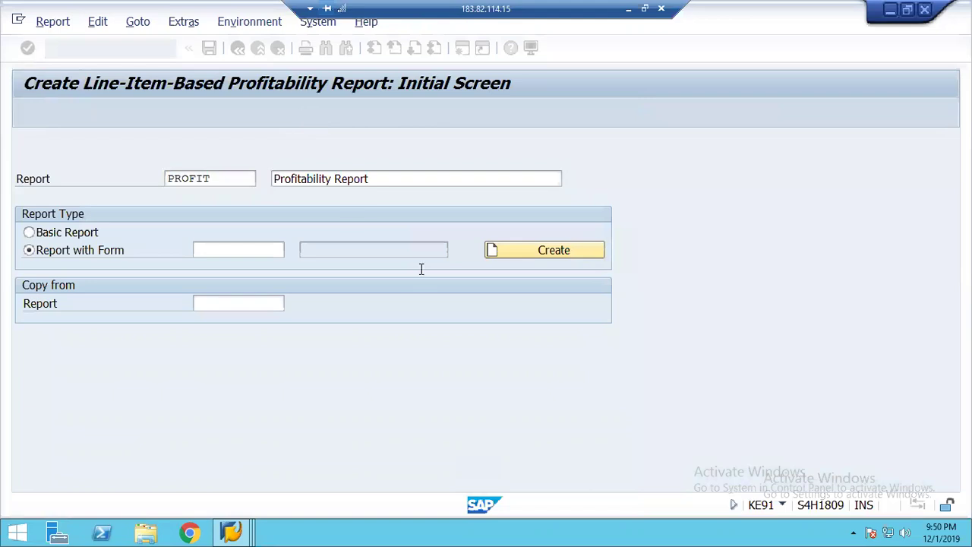
click(523, 249)
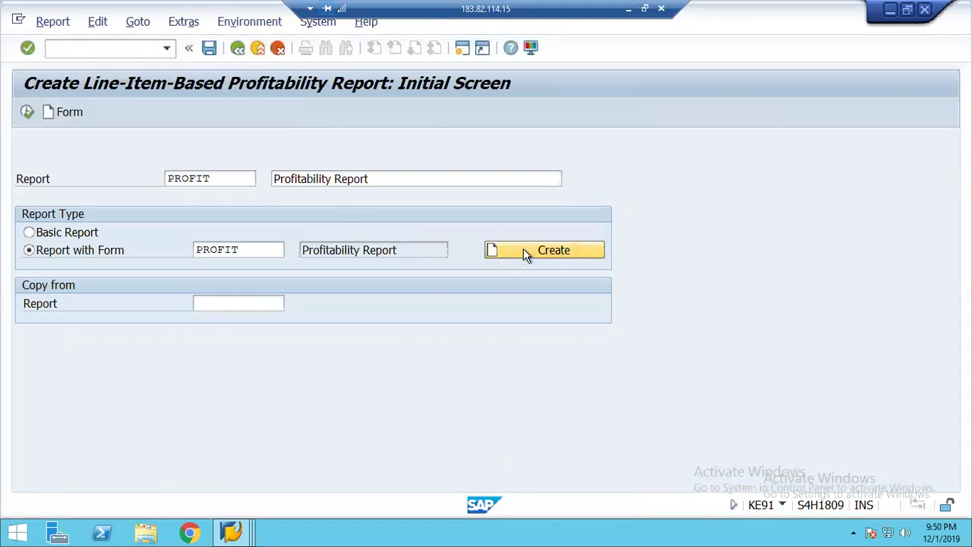
Step: Start the report definition and add Country, Profit Center, Document number, Fiscal Year and Posting date to the selected characteristics
click(523, 250)
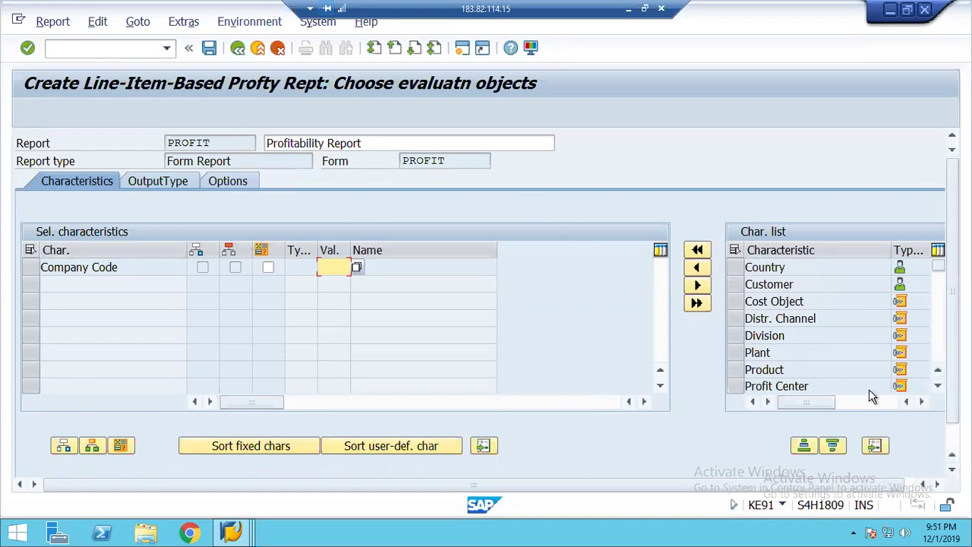
click(742, 387)
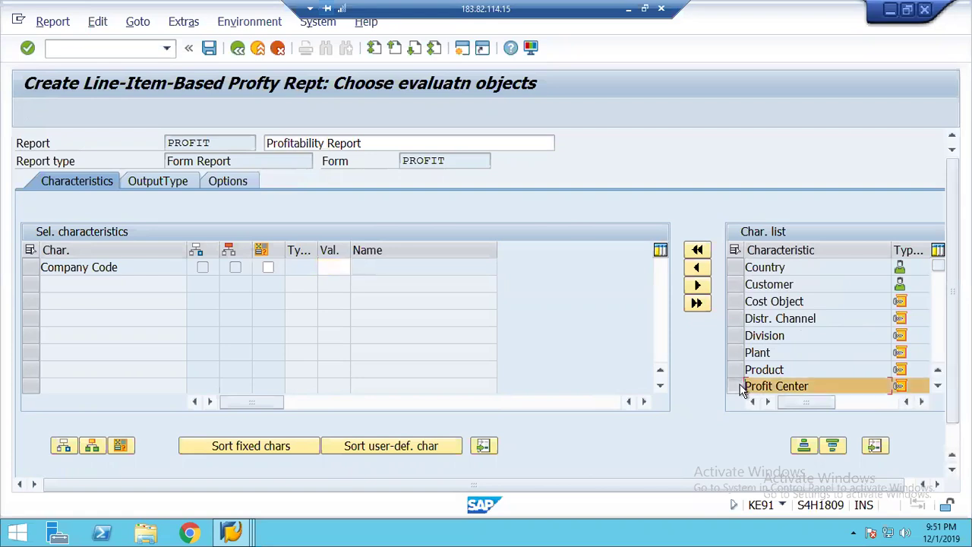
ctrl+click(740, 268)
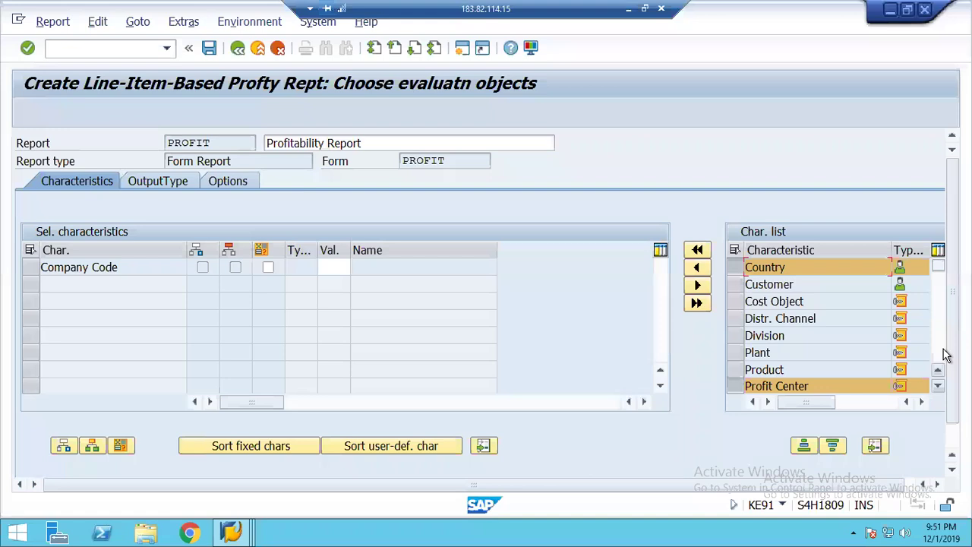
scroll(945, 355, down, 3)
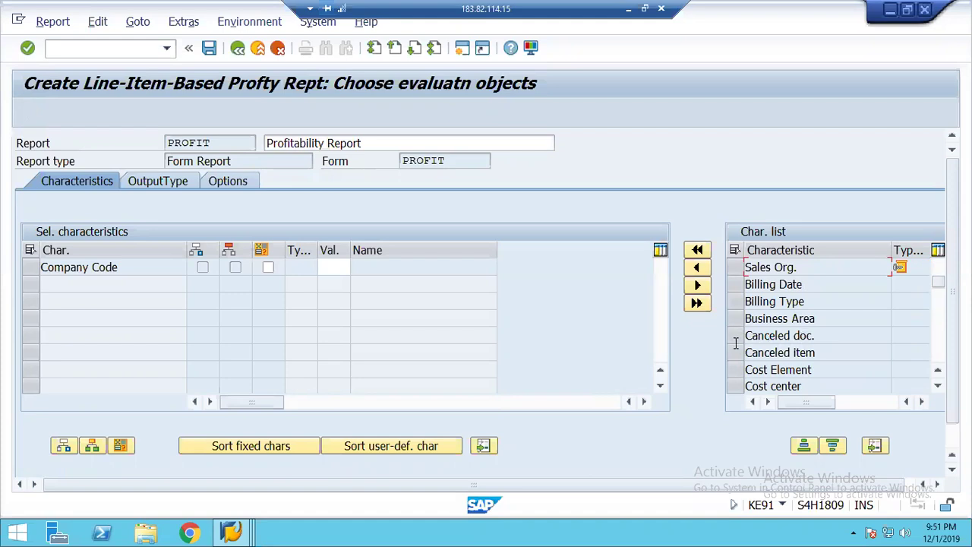
click(941, 354)
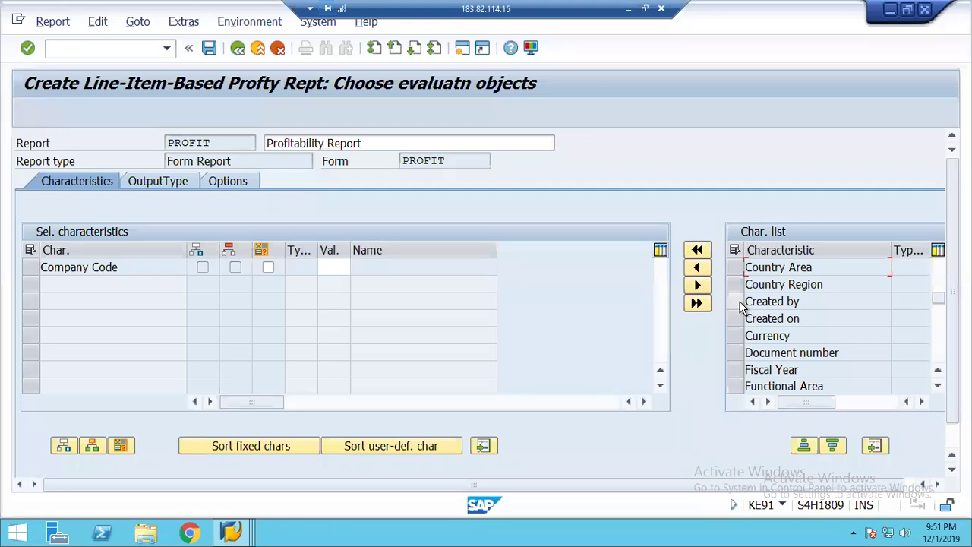
click(734, 352)
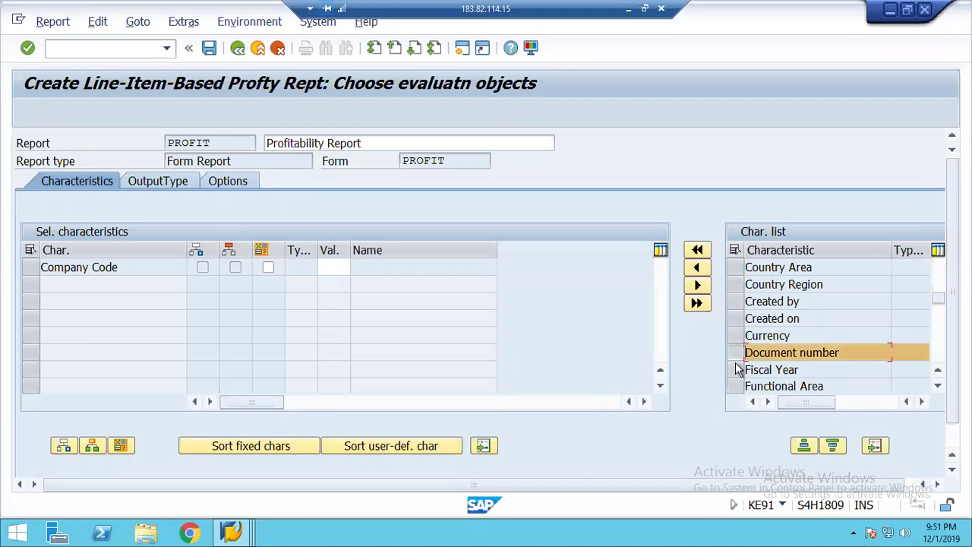
click(735, 371)
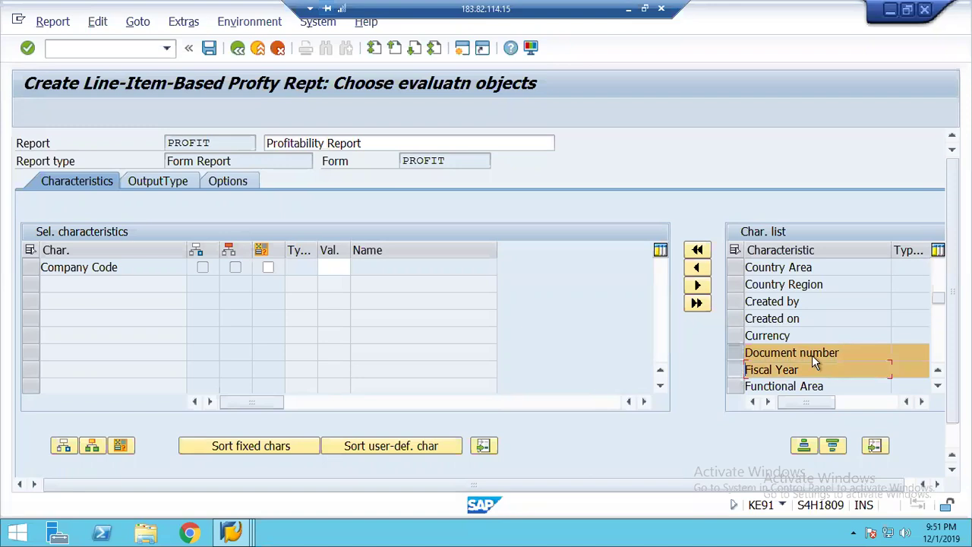
click(940, 357)
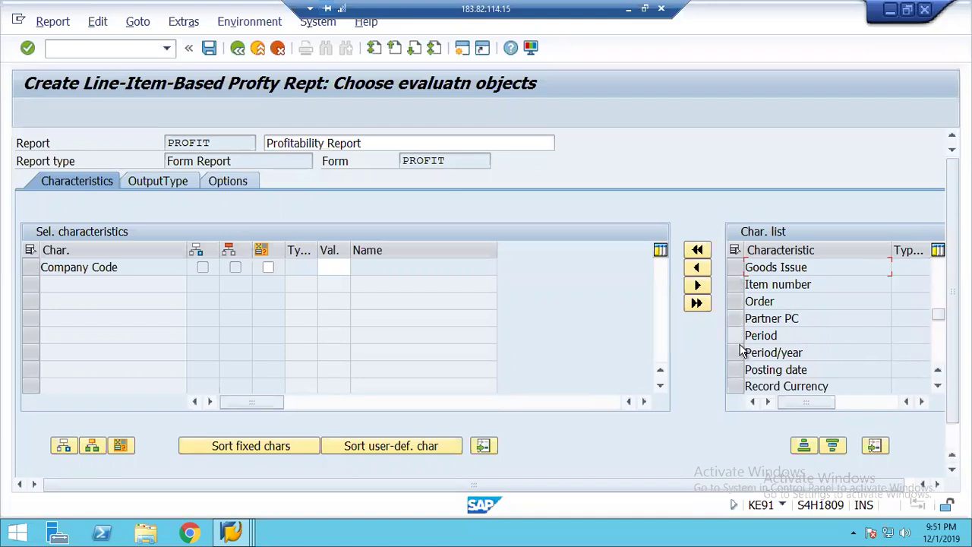
click(740, 372)
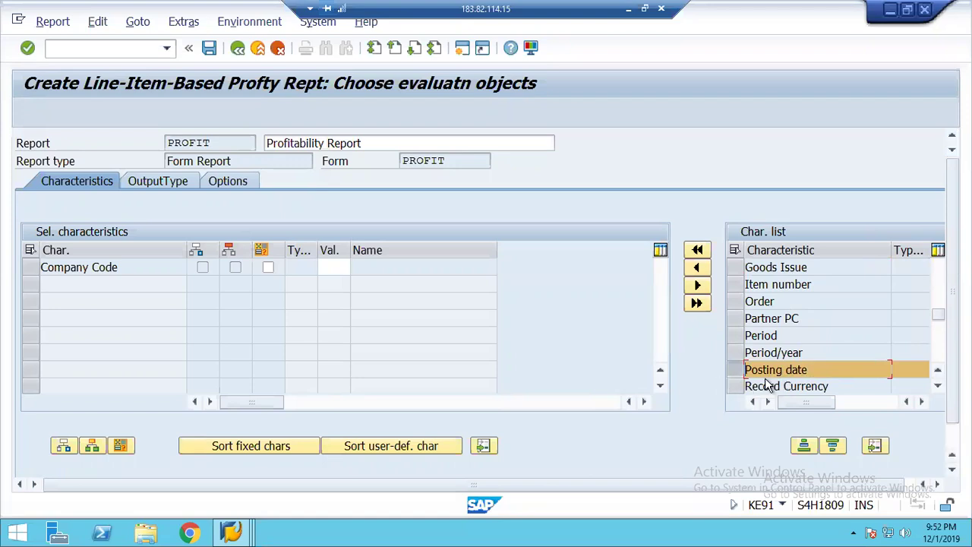
click(937, 358)
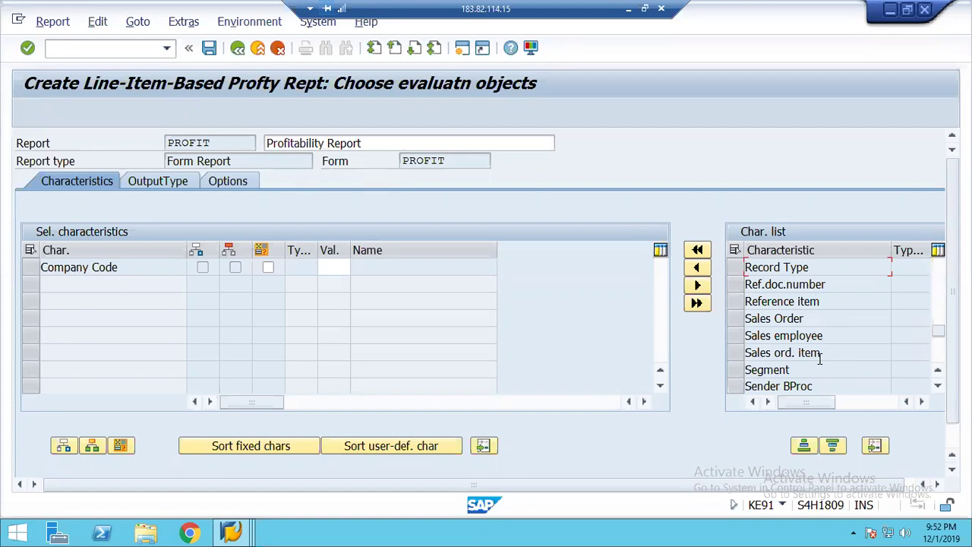
click(937, 363)
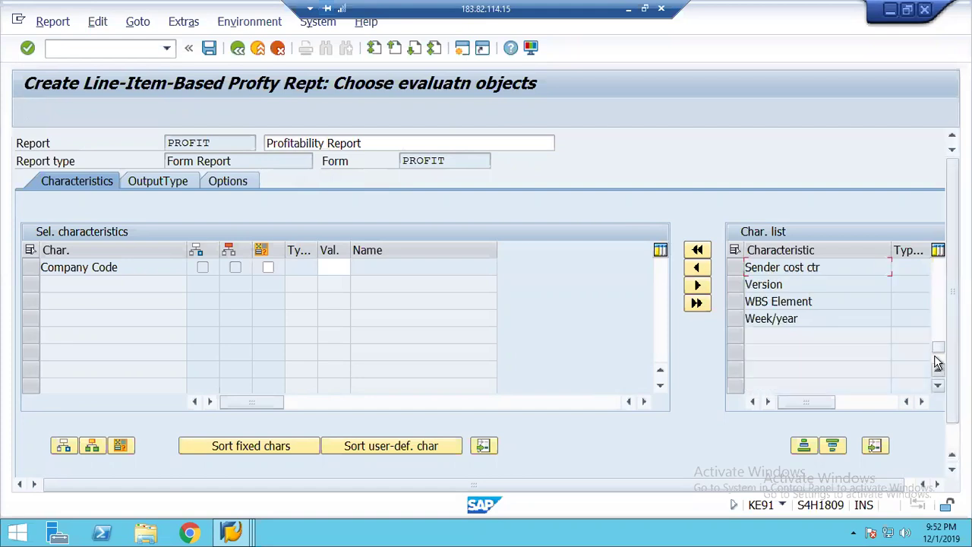
click(699, 270)
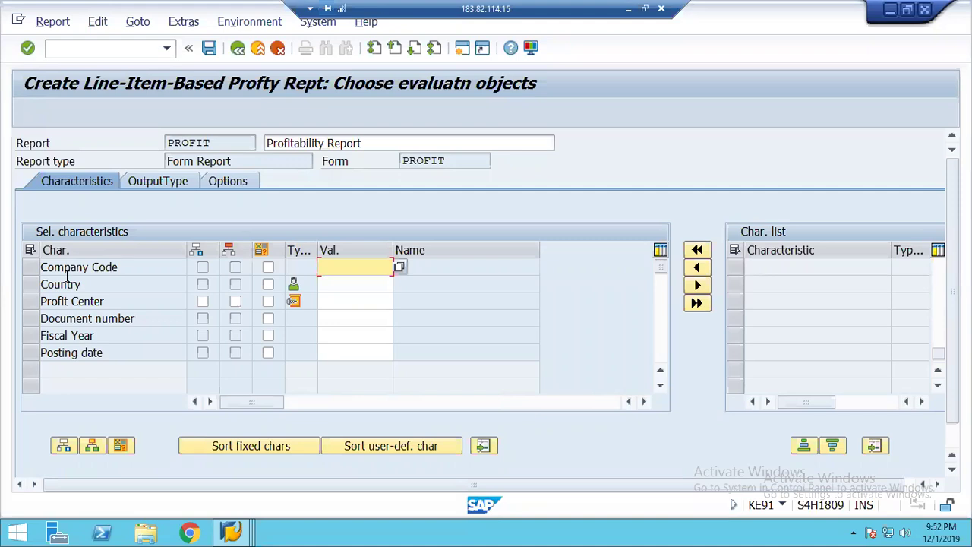
Step: Make Company Code a variable characteristic using the local variable COMCODE
click(267, 269)
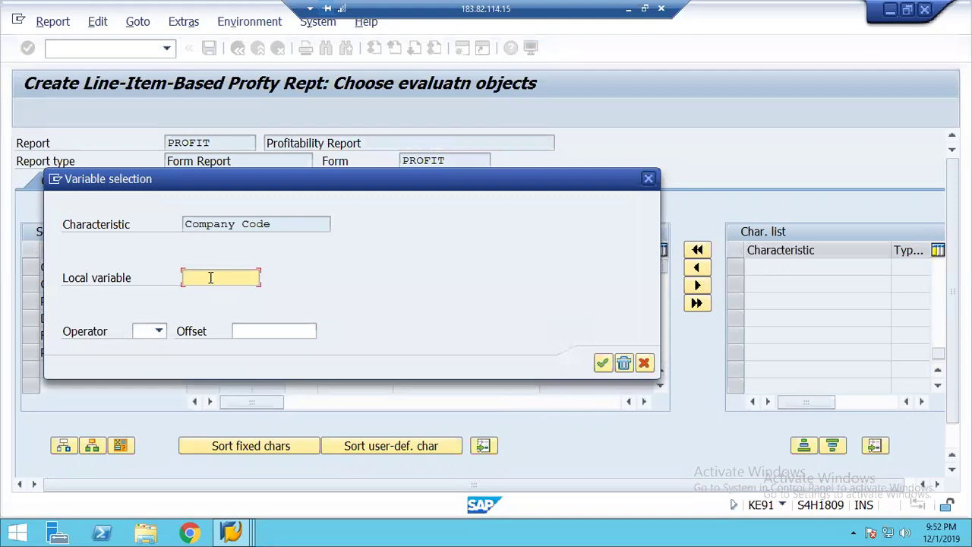
text(C)
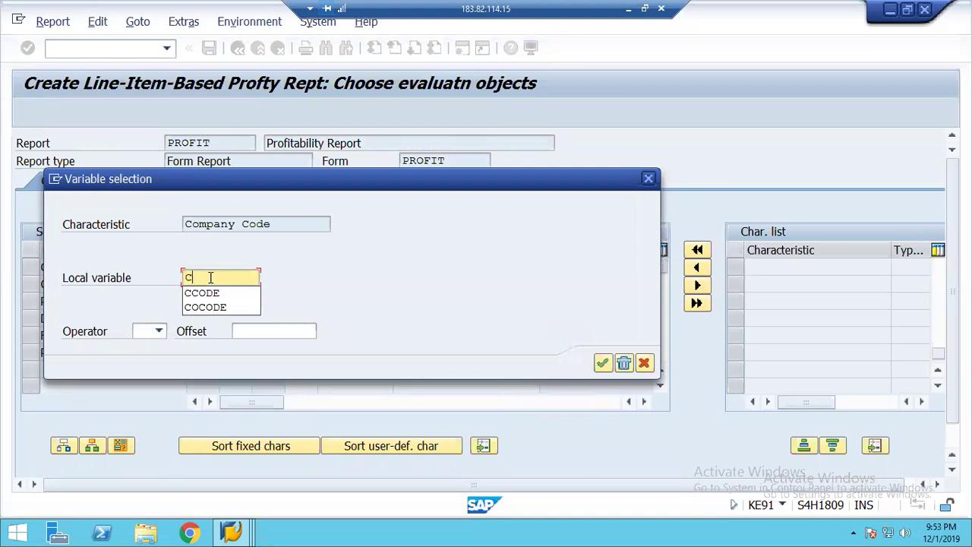
text(O)
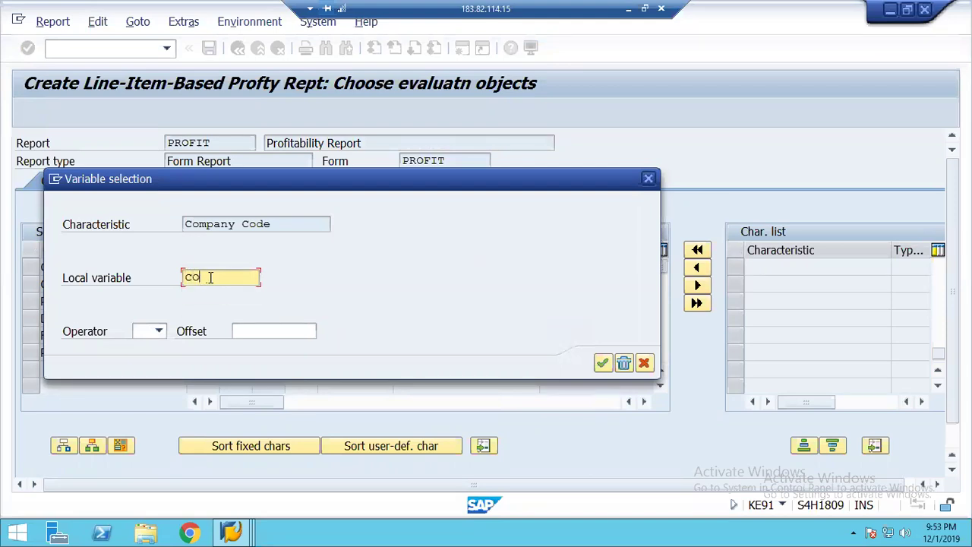
text(MCODE)
click(602, 362)
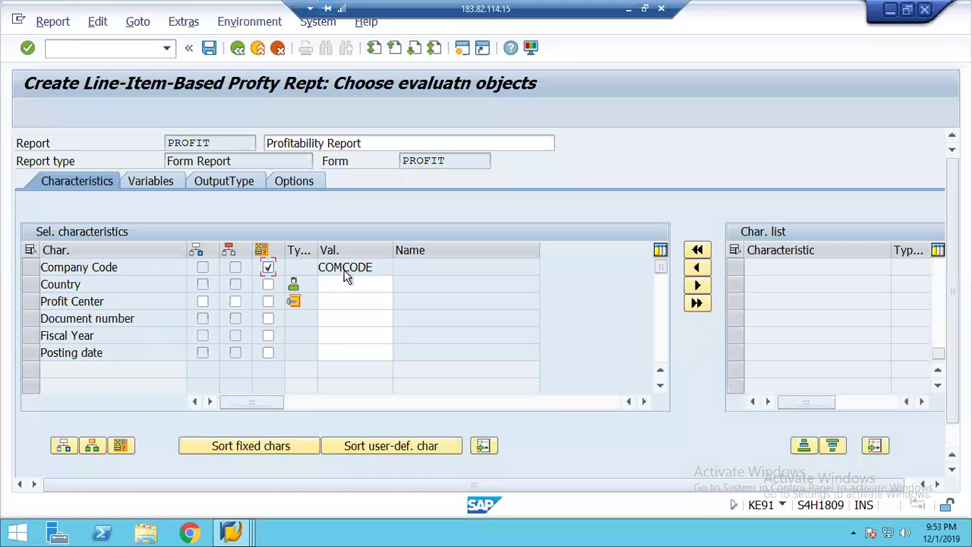
click(144, 184)
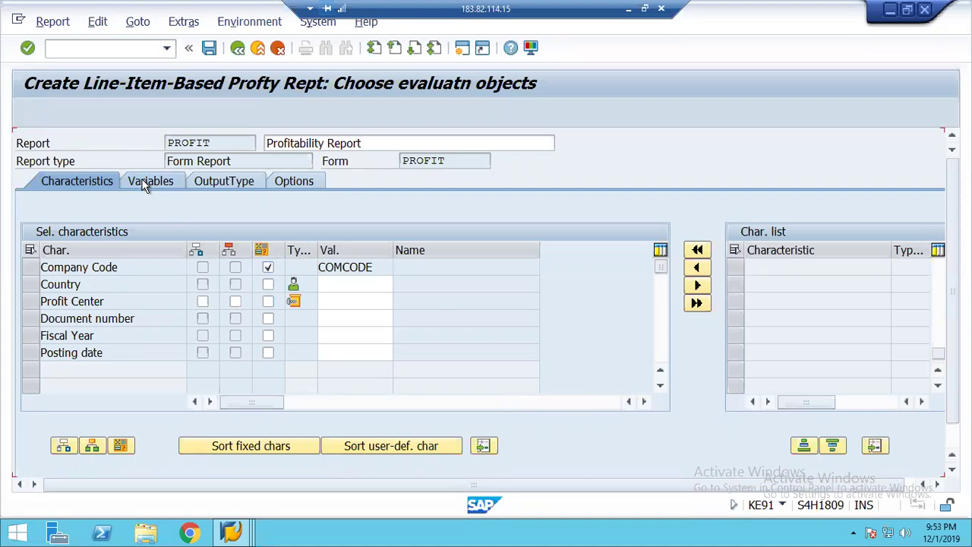
click(68, 178)
Step: Make Fiscal Year a variable characteristic using the variable 0FY for the current fiscal year
click(268, 336)
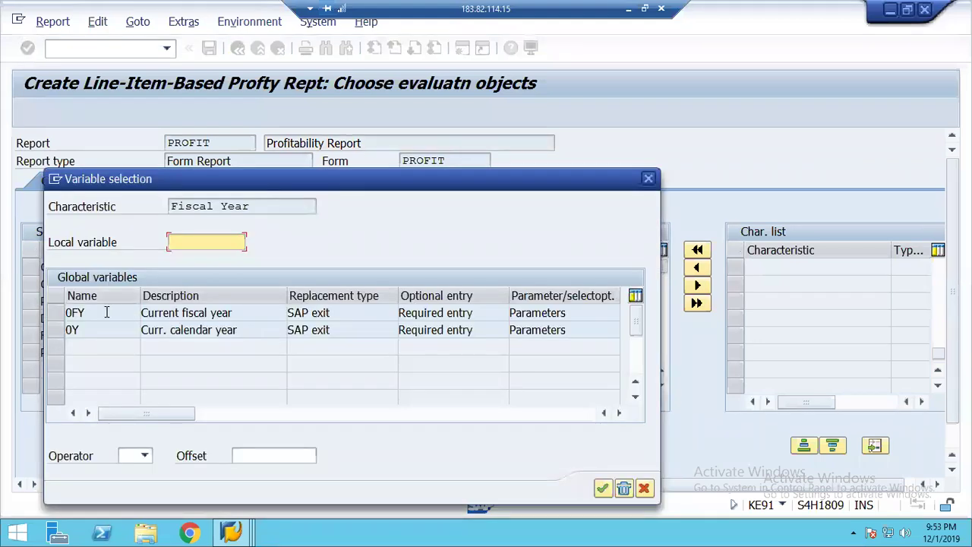
click(89, 312)
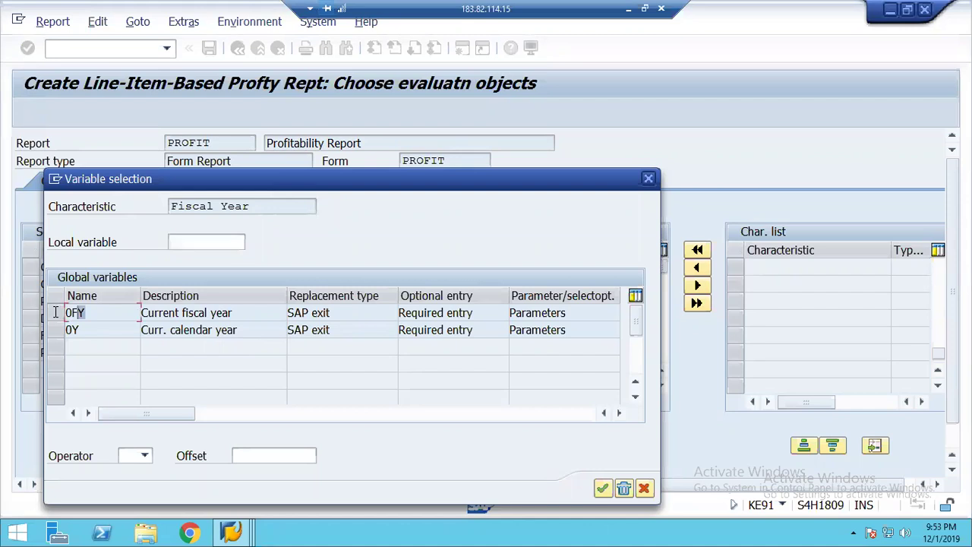
click(177, 244)
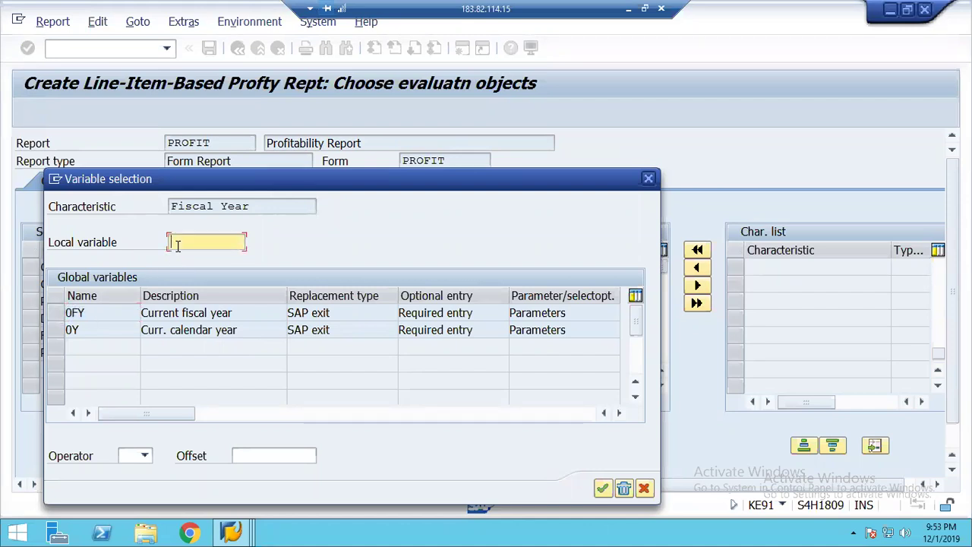
text(0FY)
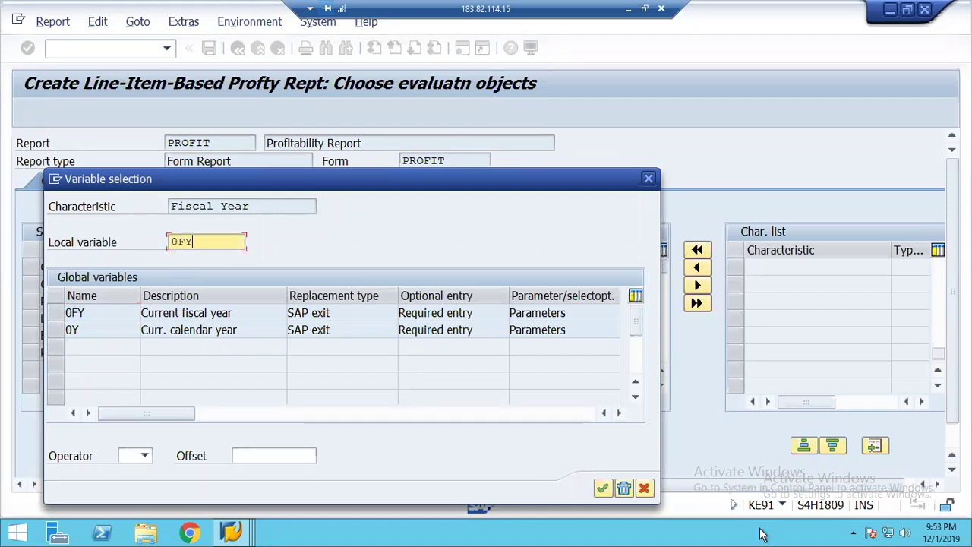
click(603, 488)
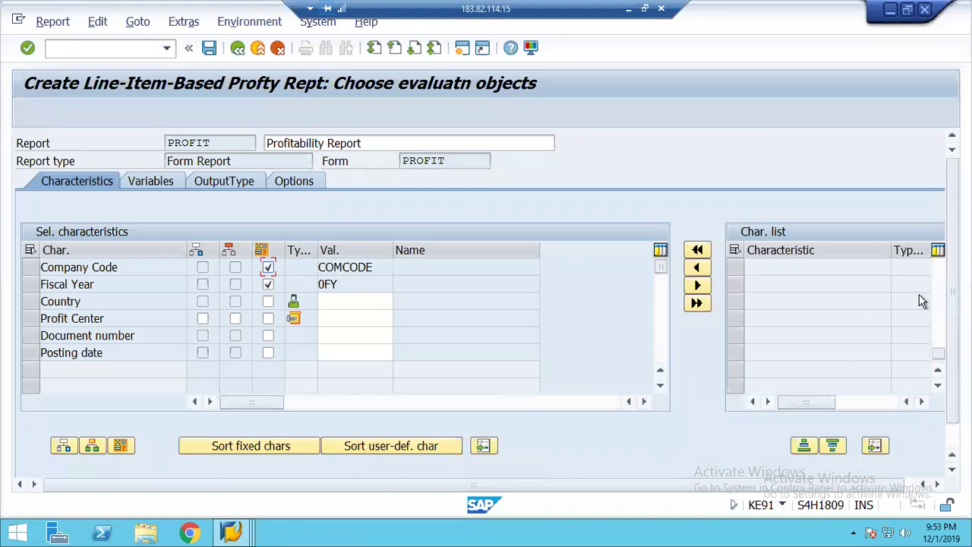
Step: Add the Sales employee characteristic to the report's selected characteristics
scroll(933, 281, up, 3)
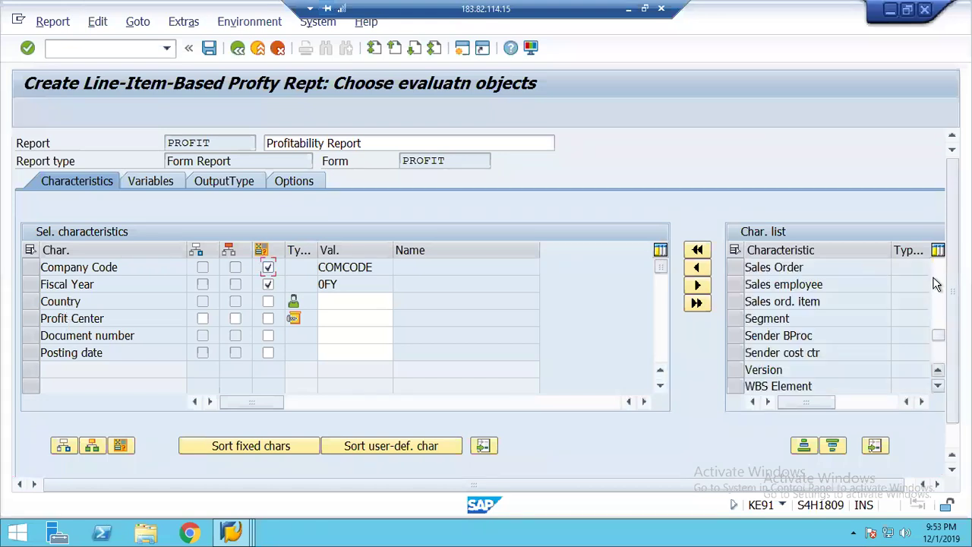
click(735, 288)
click(707, 271)
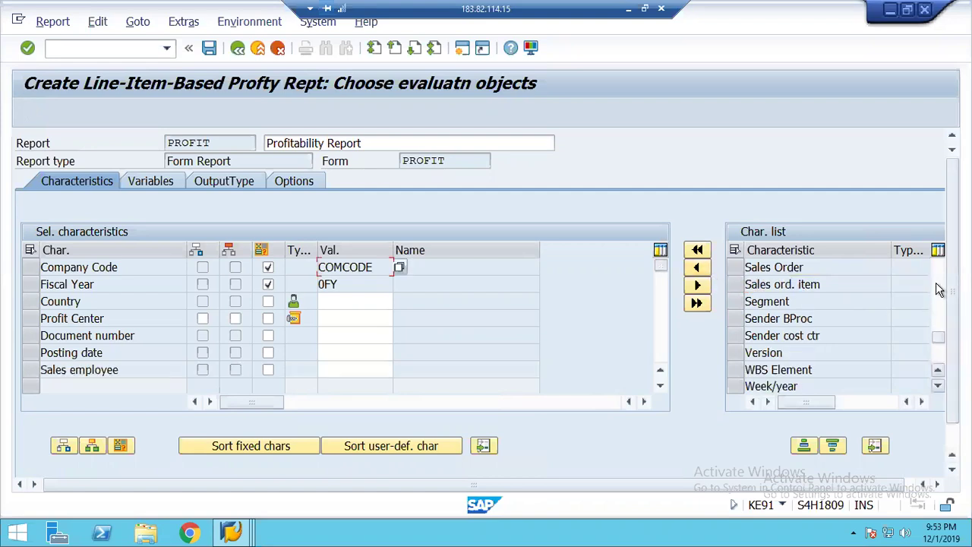
scroll(941, 281, up, 3)
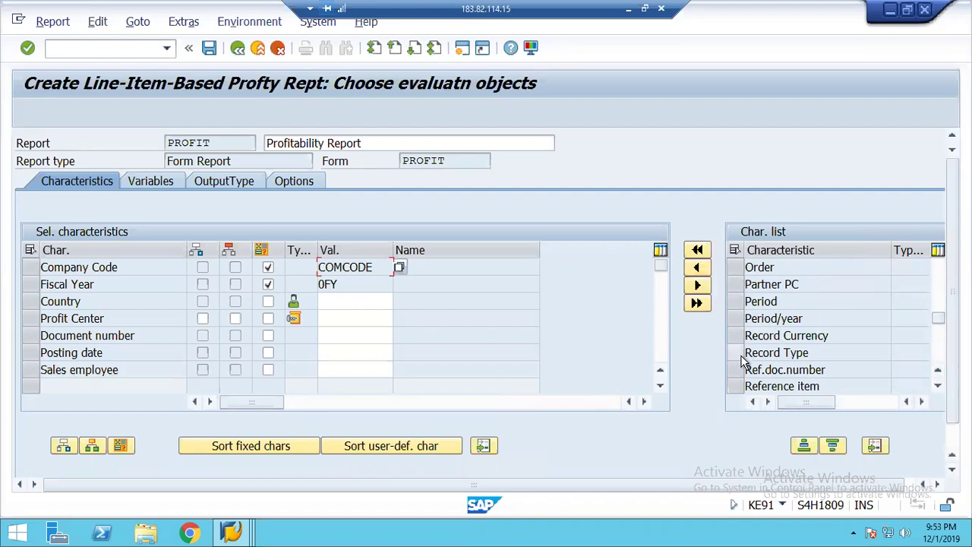
click(938, 291)
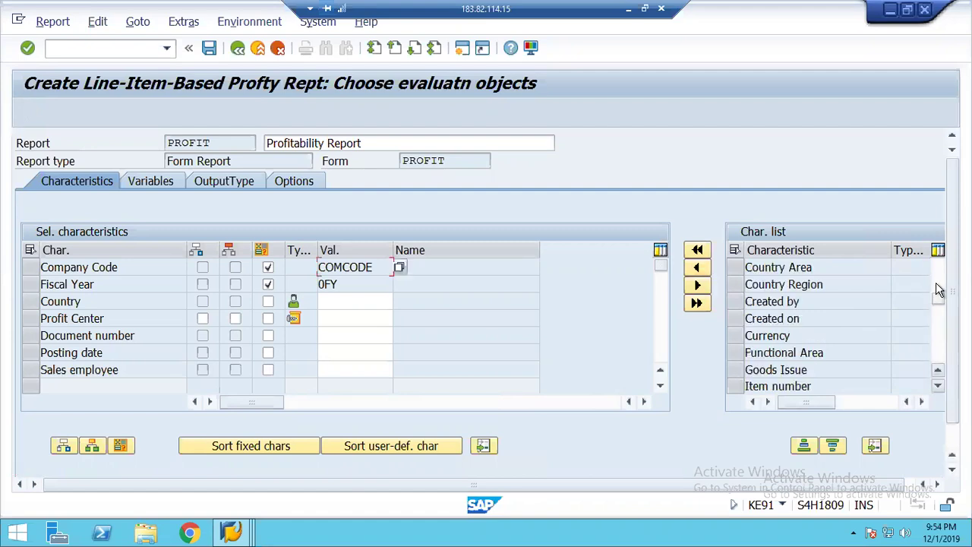
click(740, 302)
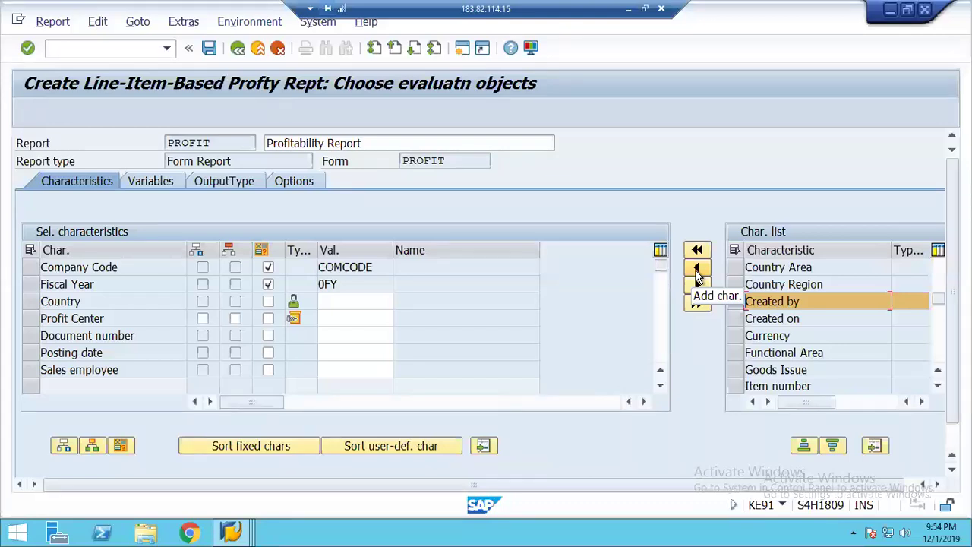
click(738, 322)
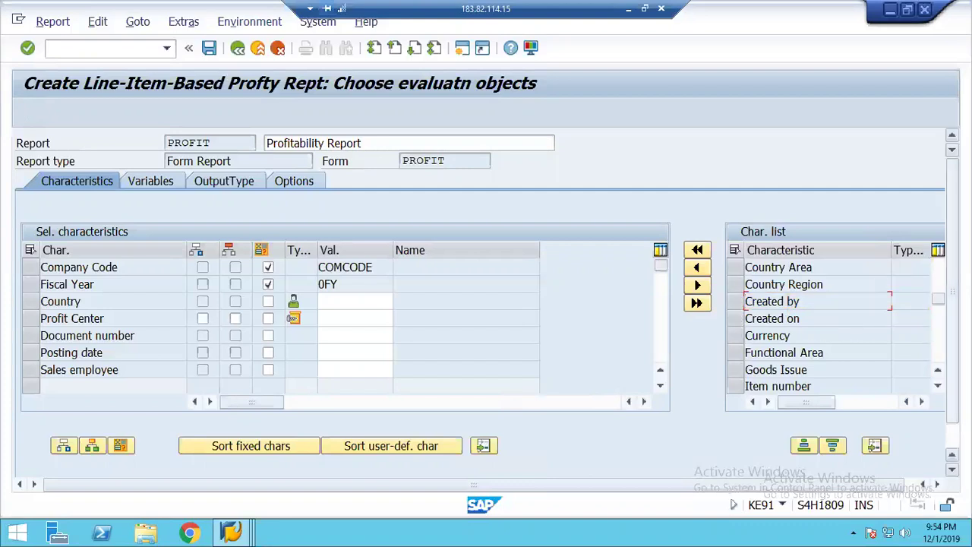
click(939, 277)
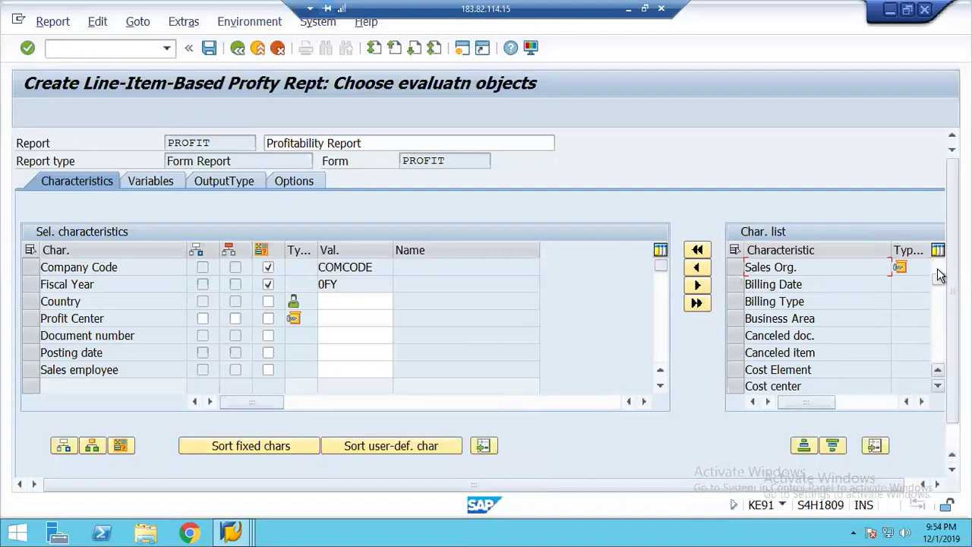
scroll(939, 274, up, 2)
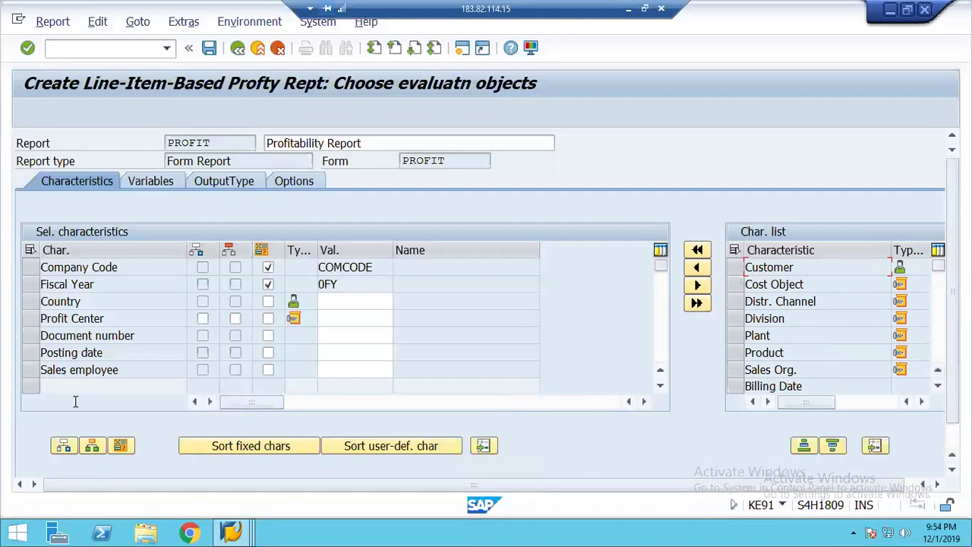
Step: View the report's variable values and try the Classic drilldown output type with Basic list: Detail
click(149, 182)
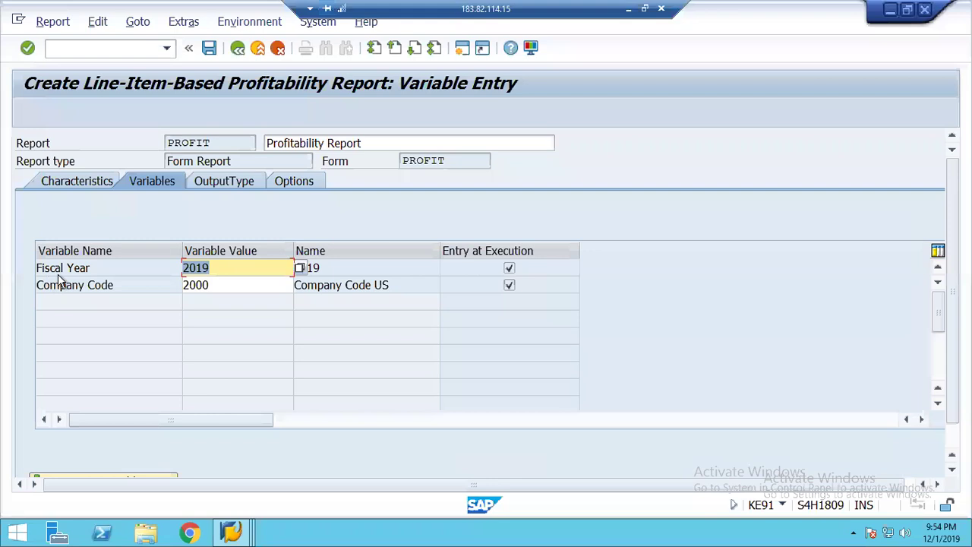
click(213, 185)
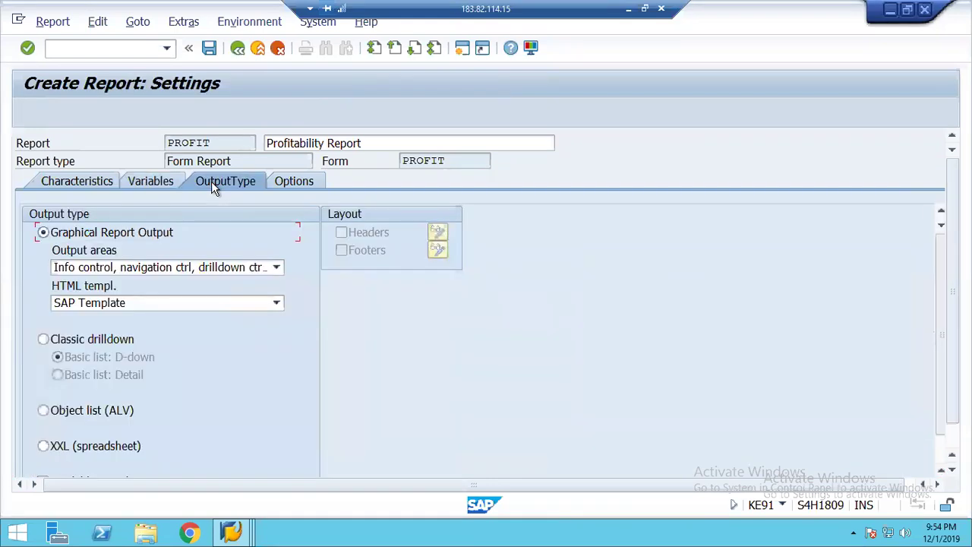
click(44, 340)
click(60, 377)
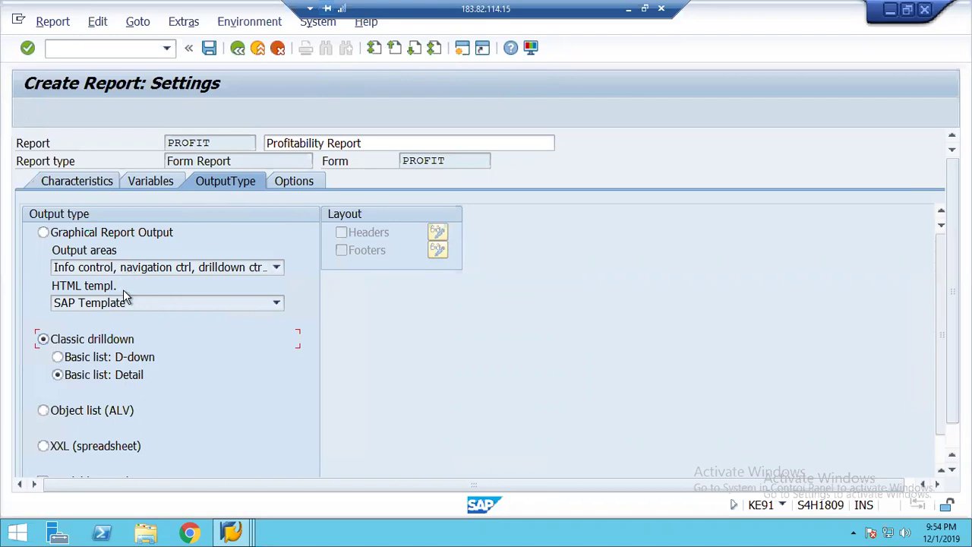
Step: Select Graphical Report Output and set its output areas to Info control, navigation control, detail control
click(43, 233)
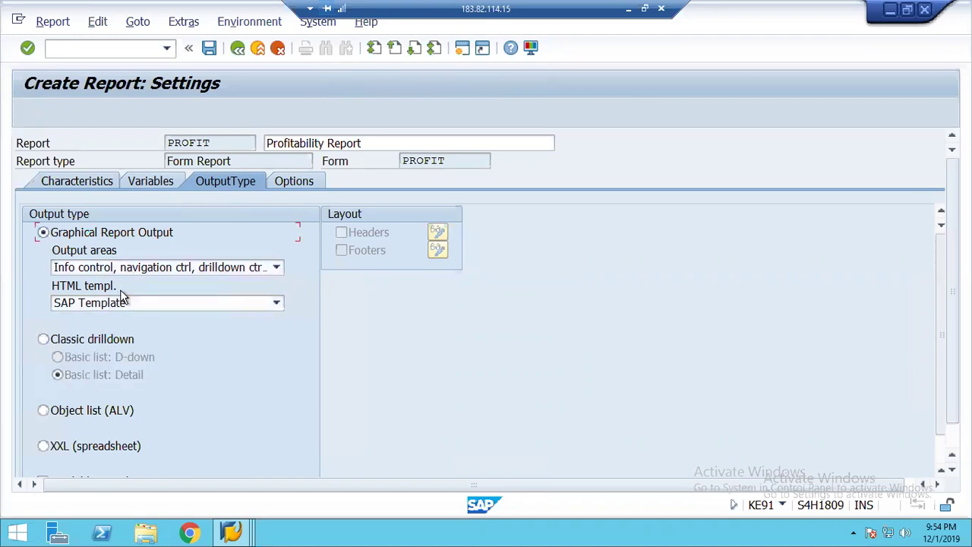
click(103, 306)
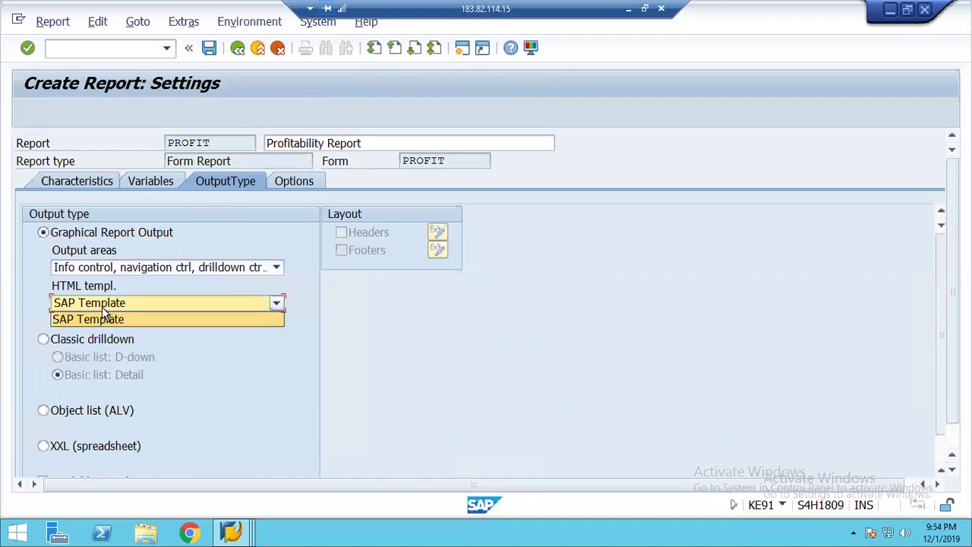
click(119, 270)
click(119, 271)
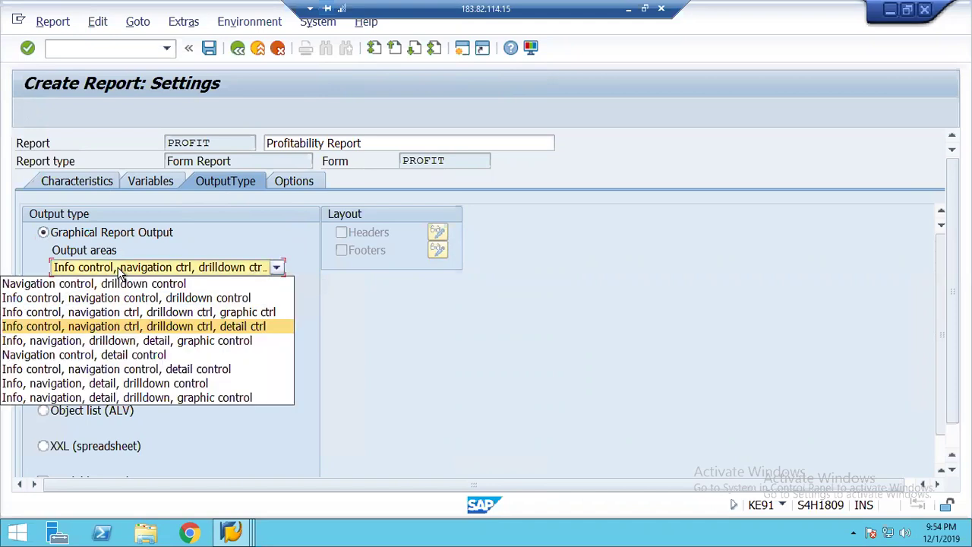
click(183, 368)
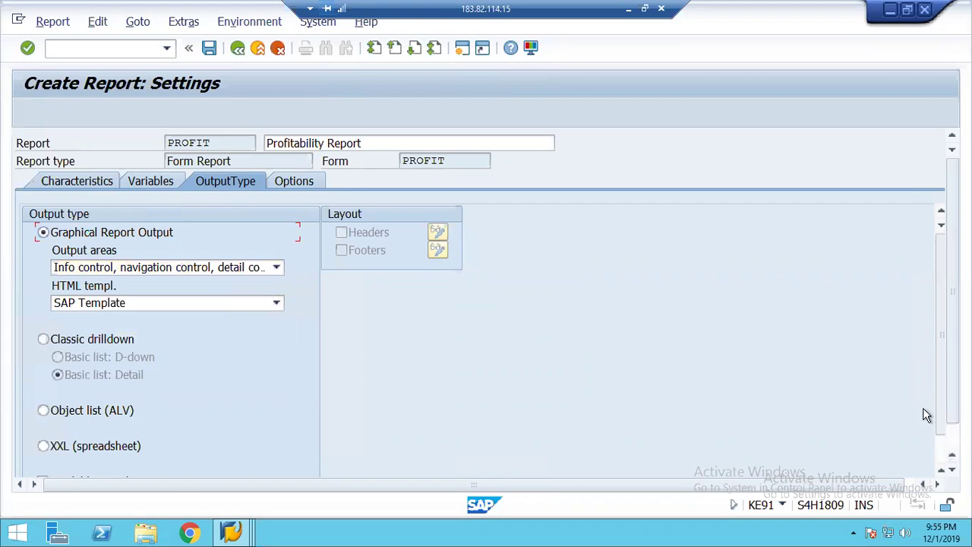
Step: Set the output type to Classic drilldown and make the output type available on the selection screen
click(61, 341)
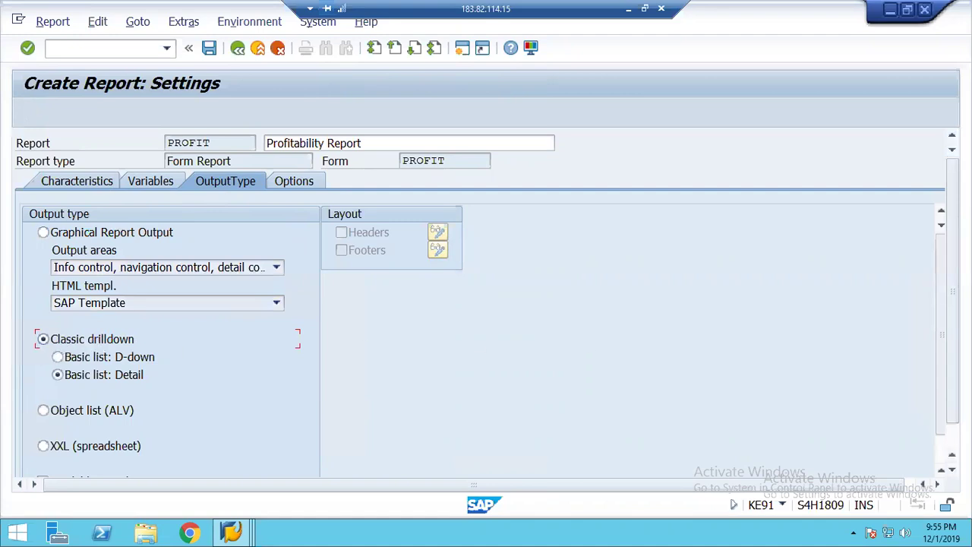
scroll(938, 433, down, 1)
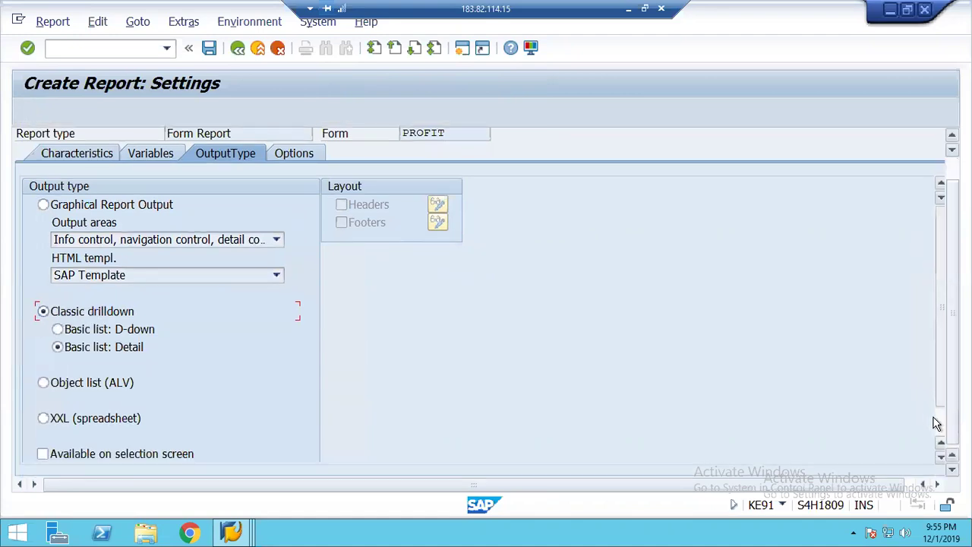
scroll(281, 456, down, 1)
click(97, 422)
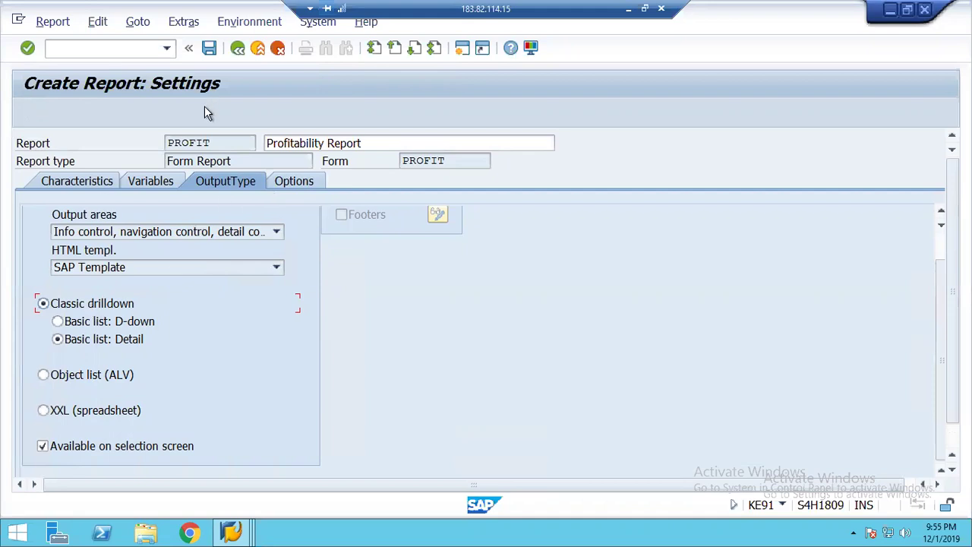
Step: Save the report, accept the hierarchy choice and leave the report creation
click(209, 48)
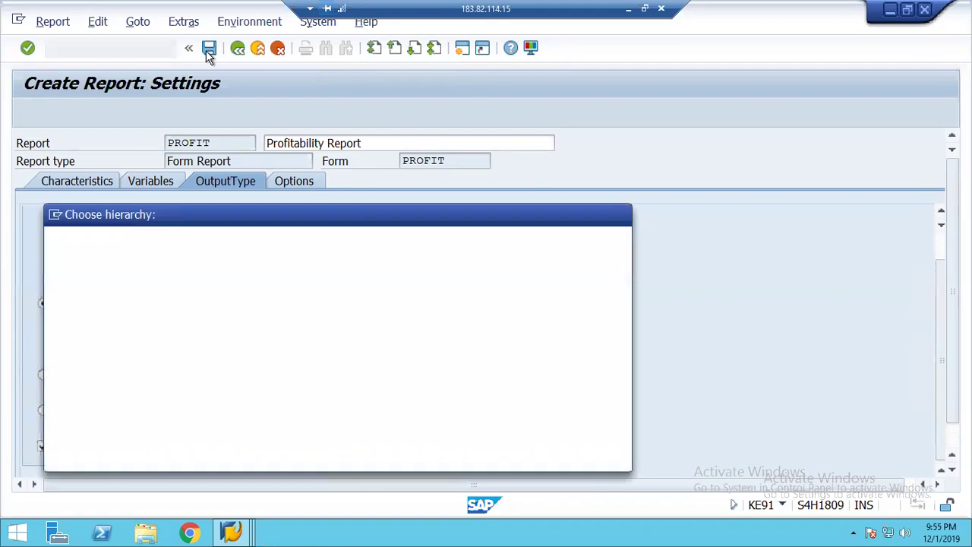
click(59, 454)
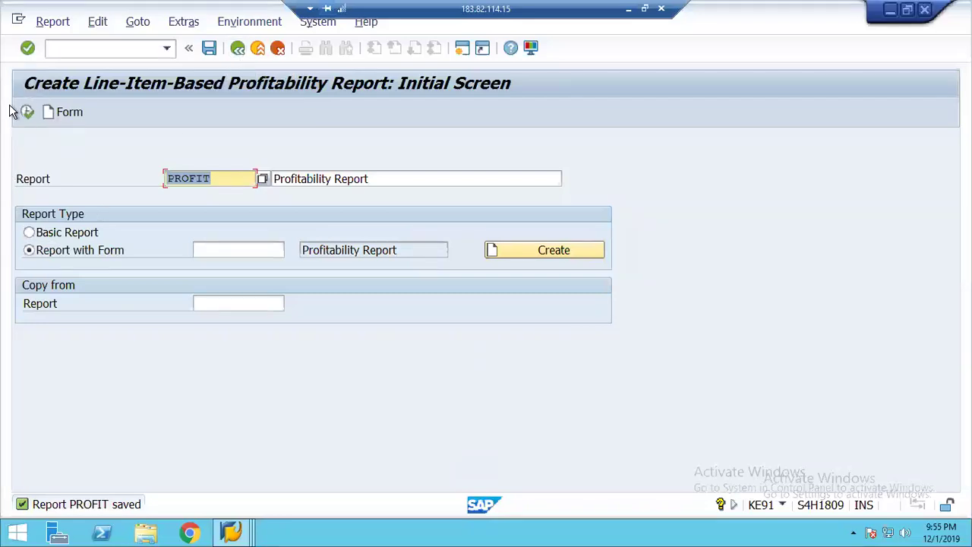
click(237, 50)
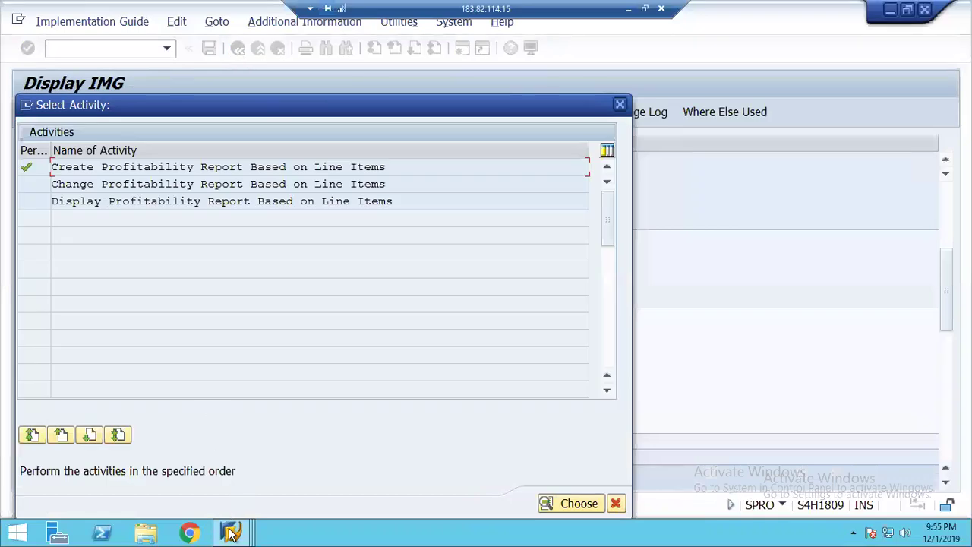
Step: In the SAP Easy Access session, run the PROFIT report through KE30 as a classic drilldown report
click(232, 531)
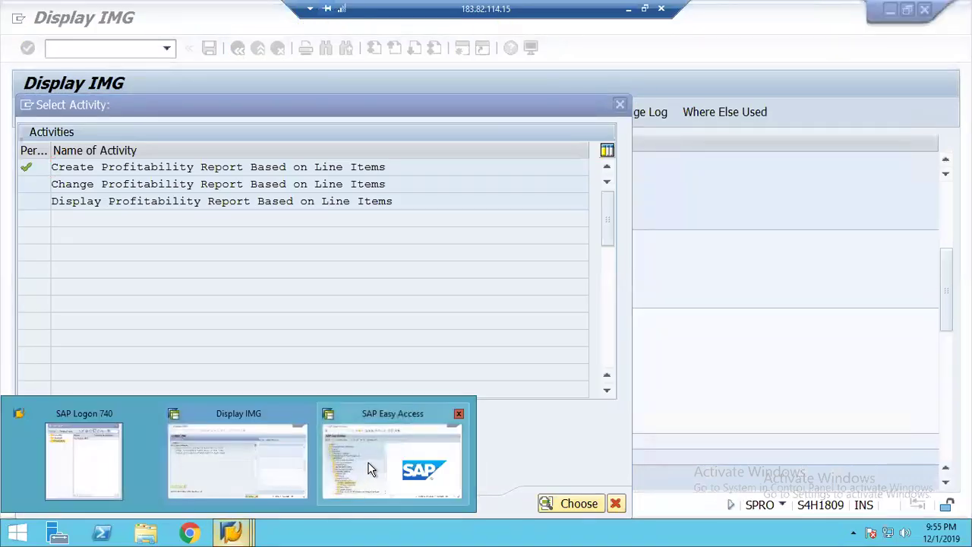
click(370, 468)
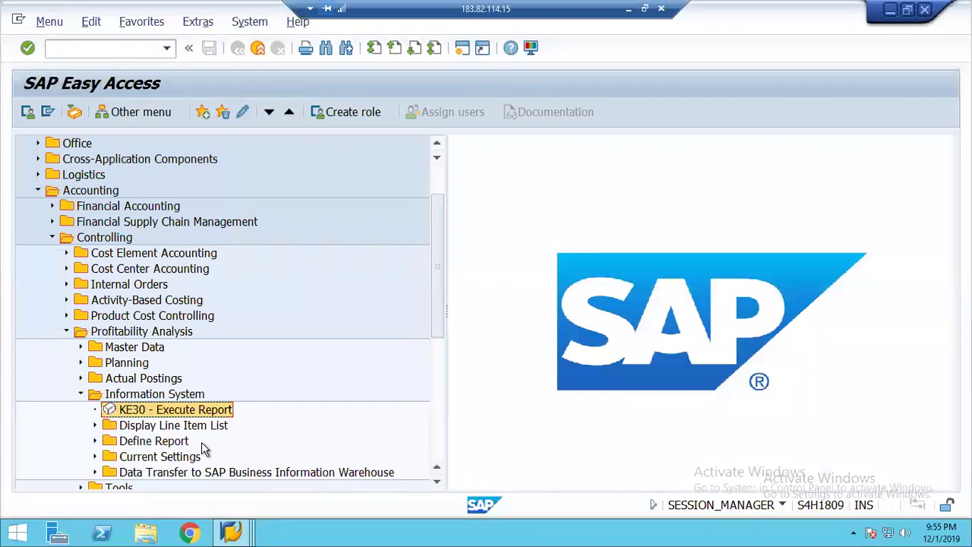
double_click(137, 410)
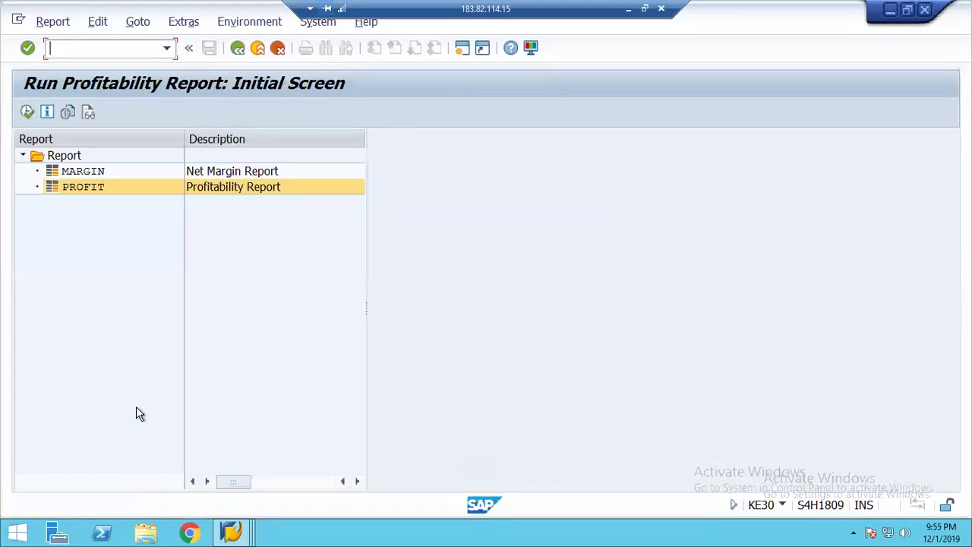
double_click(75, 190)
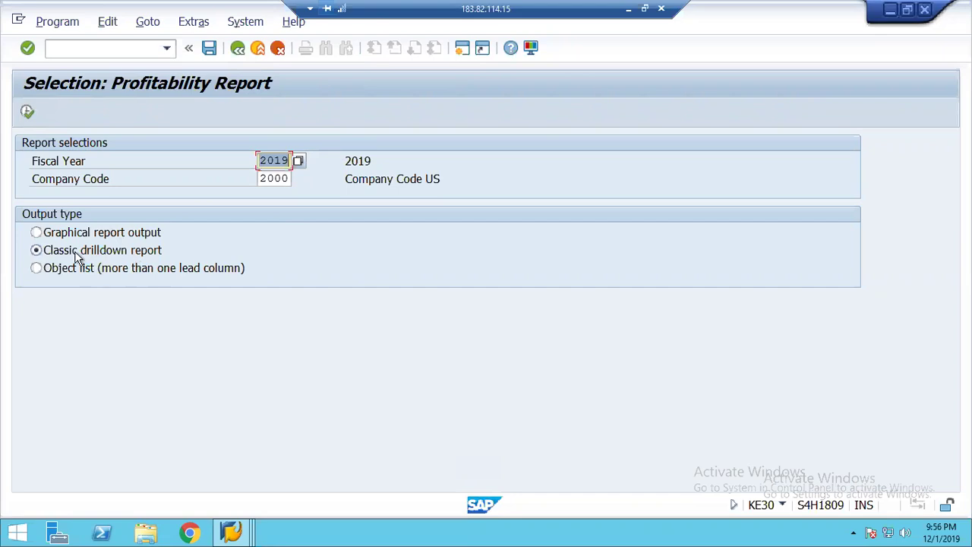
click(27, 113)
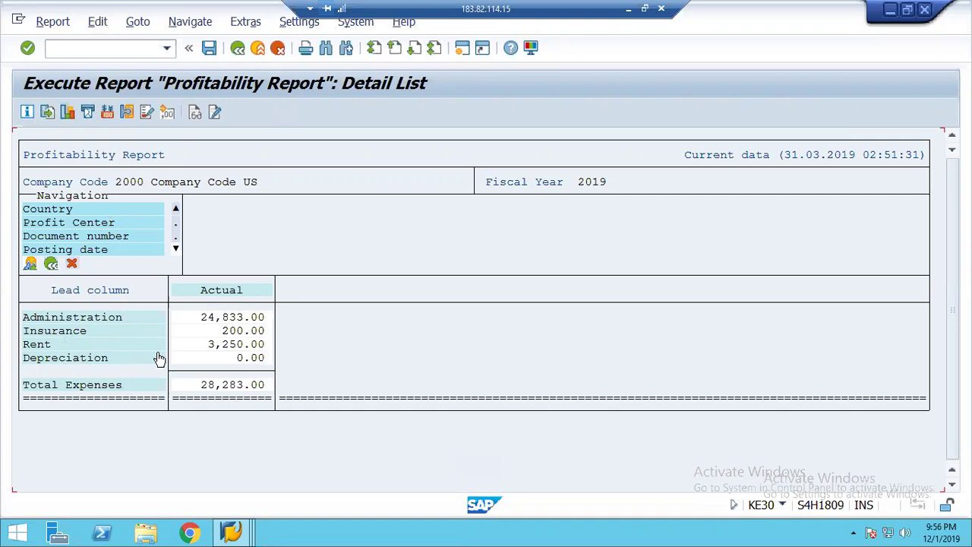
Step: Break the executed report down by posting date and page forward through the dates to 26.03.2019
click(81, 259)
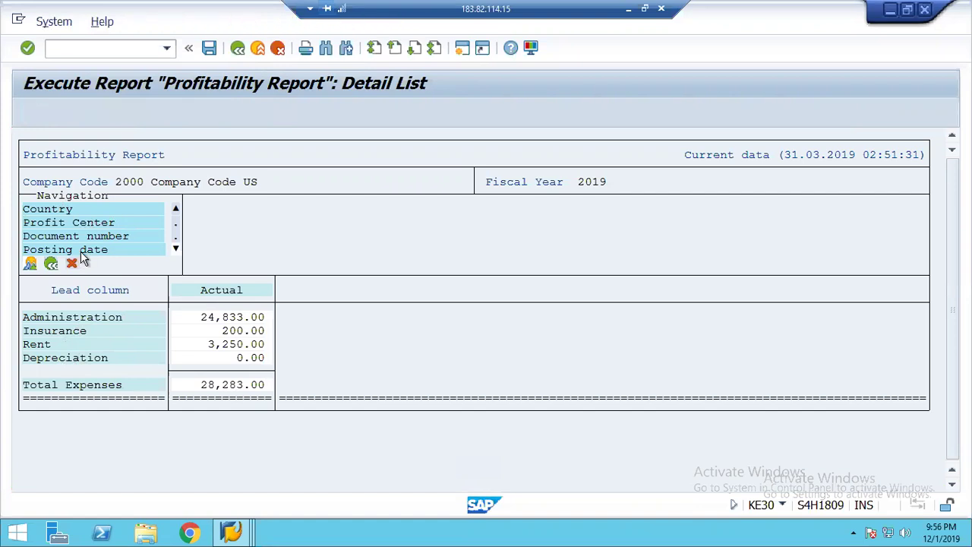
click(275, 52)
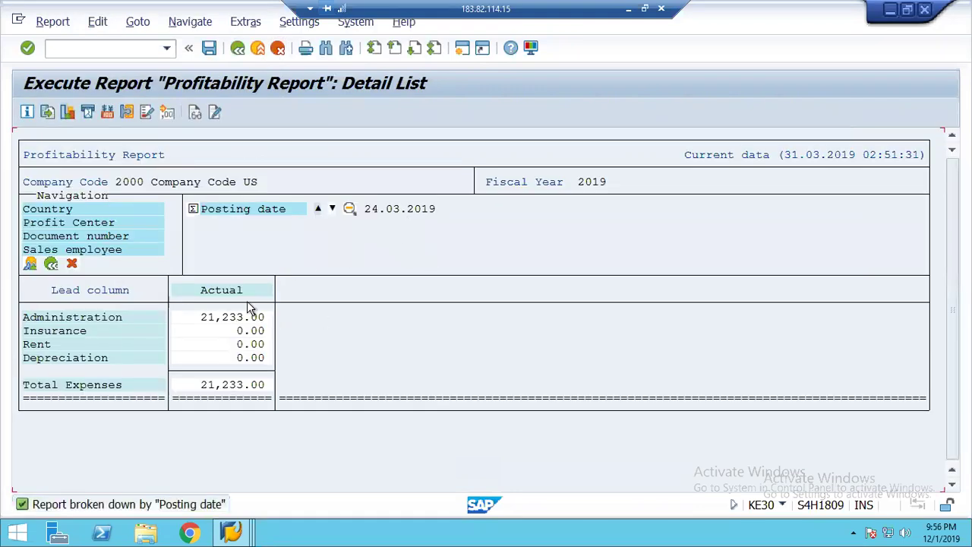
click(332, 209)
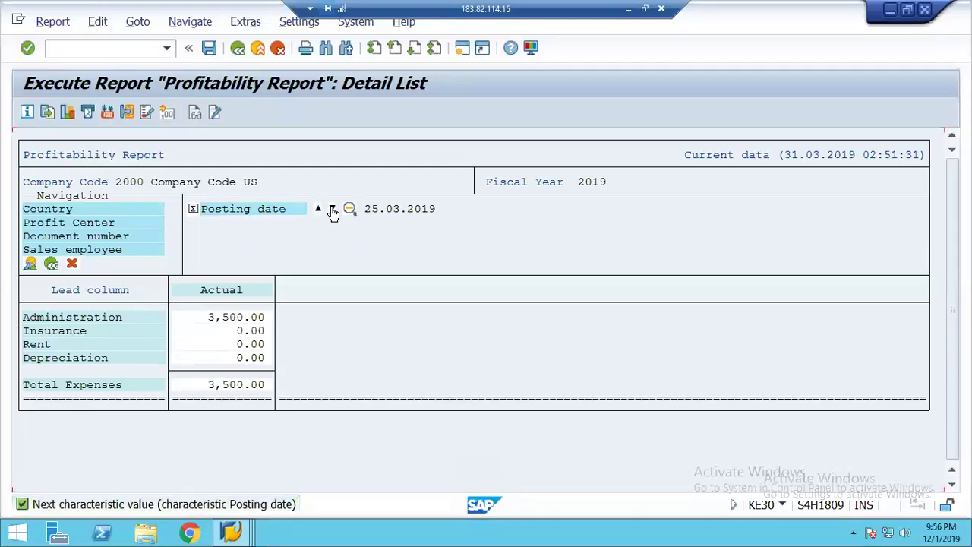
click(333, 209)
Step: Break the report down further by document number and view the documents posted on 25.03.2019
double_click(93, 238)
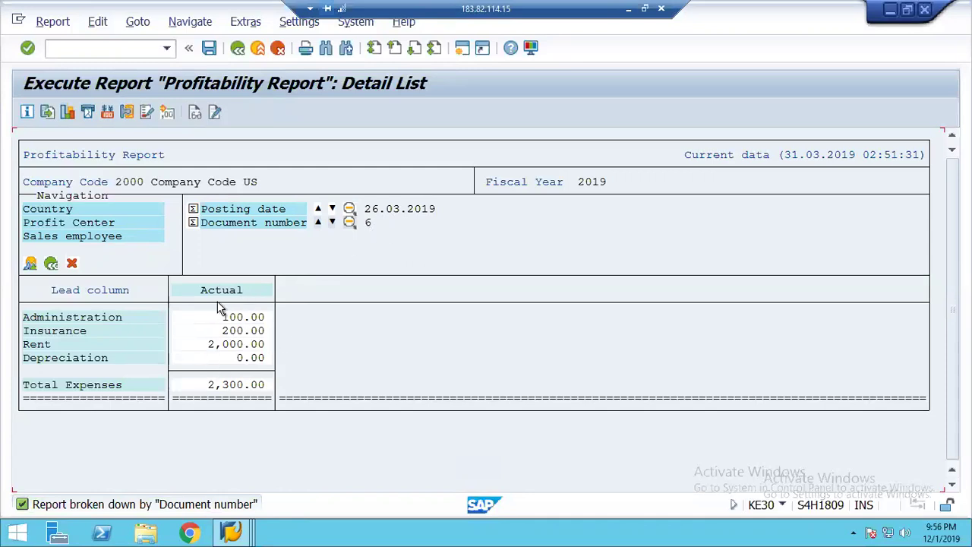
click(319, 209)
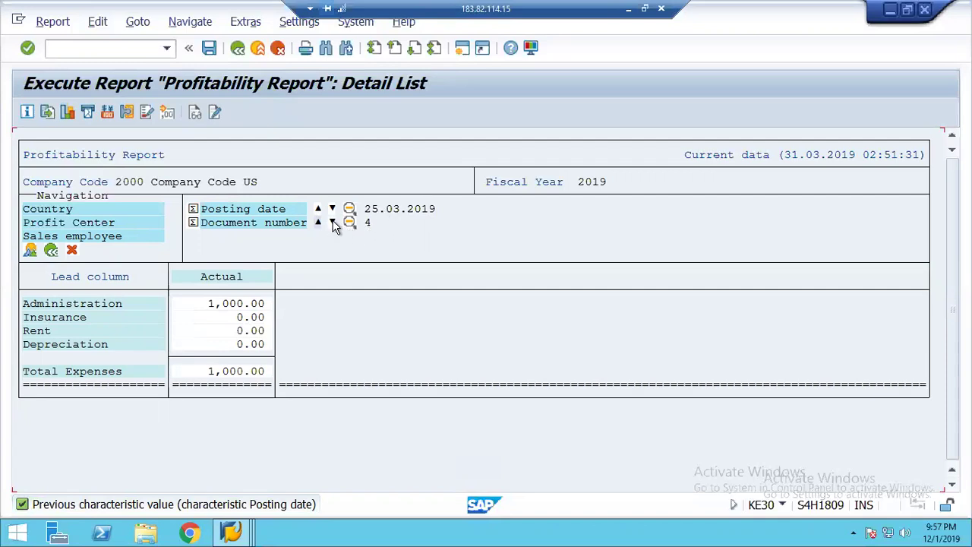
click(333, 222)
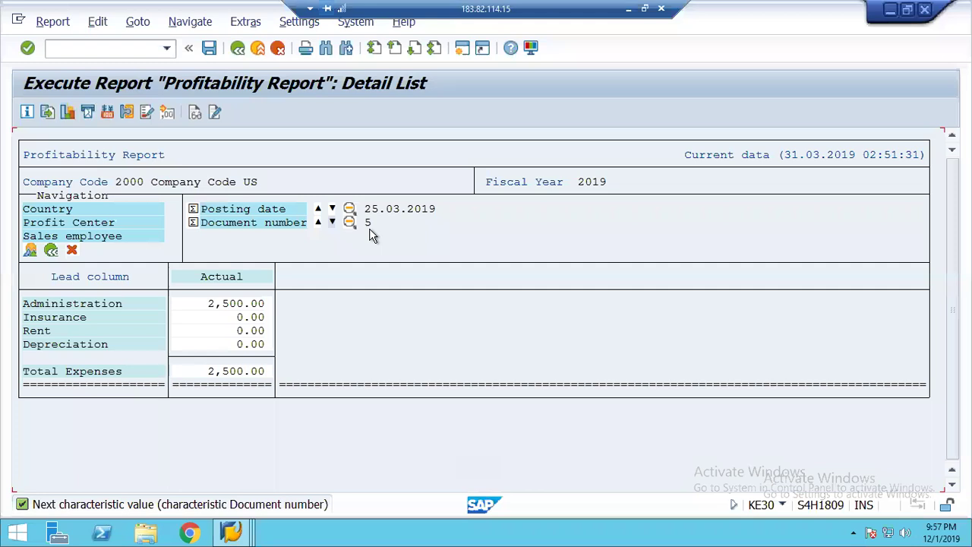
Step: Go back to posting date 24.03.2019 and page through its individual documents to examine the actual expenses
click(318, 208)
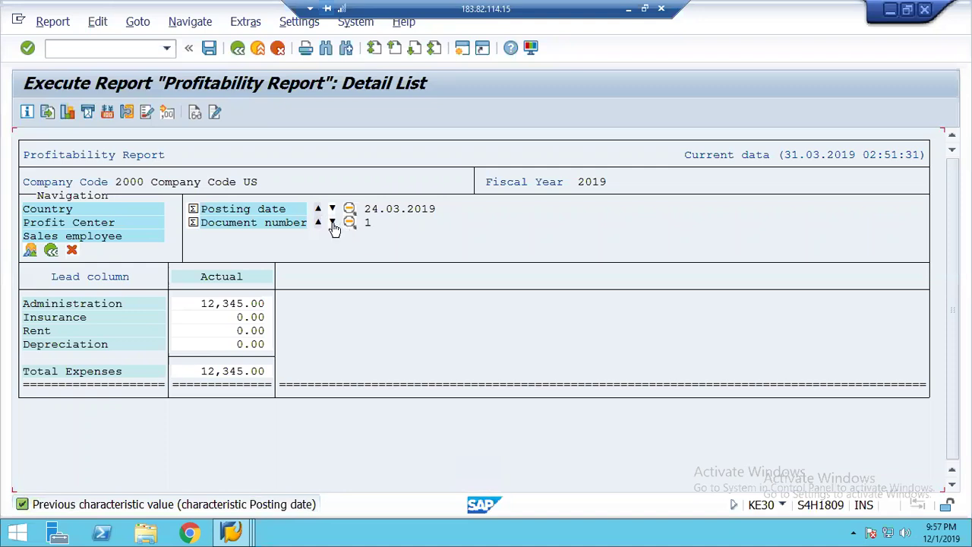
click(333, 224)
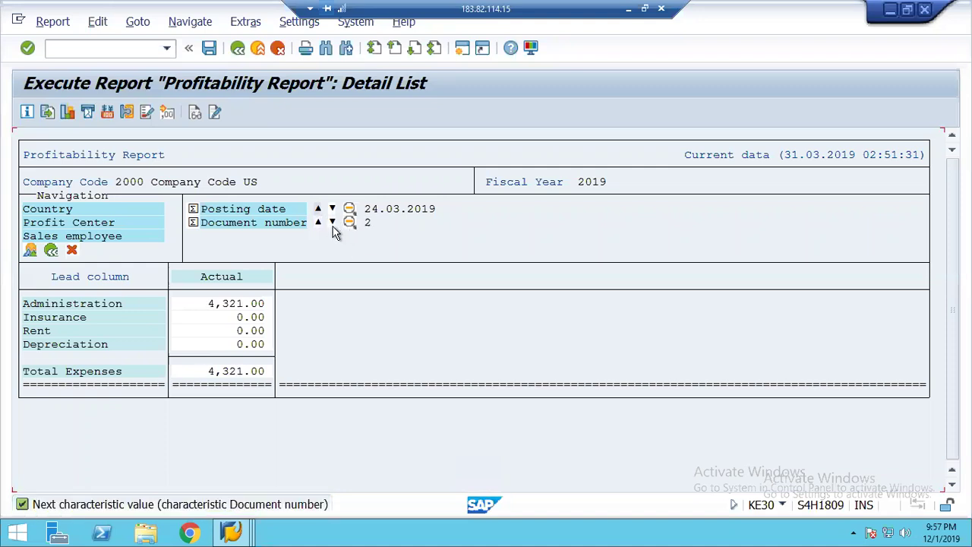
click(332, 224)
click(318, 221)
click(319, 223)
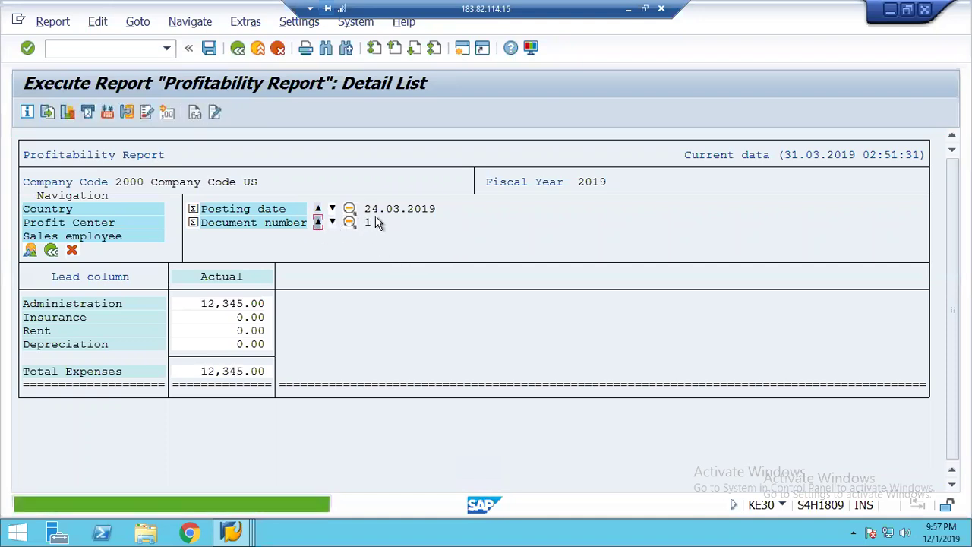
click(331, 223)
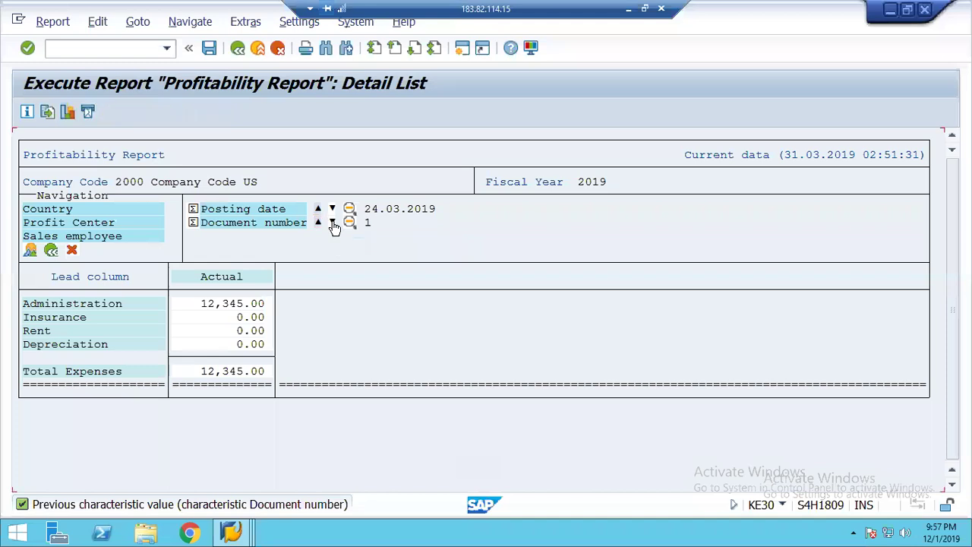
click(332, 223)
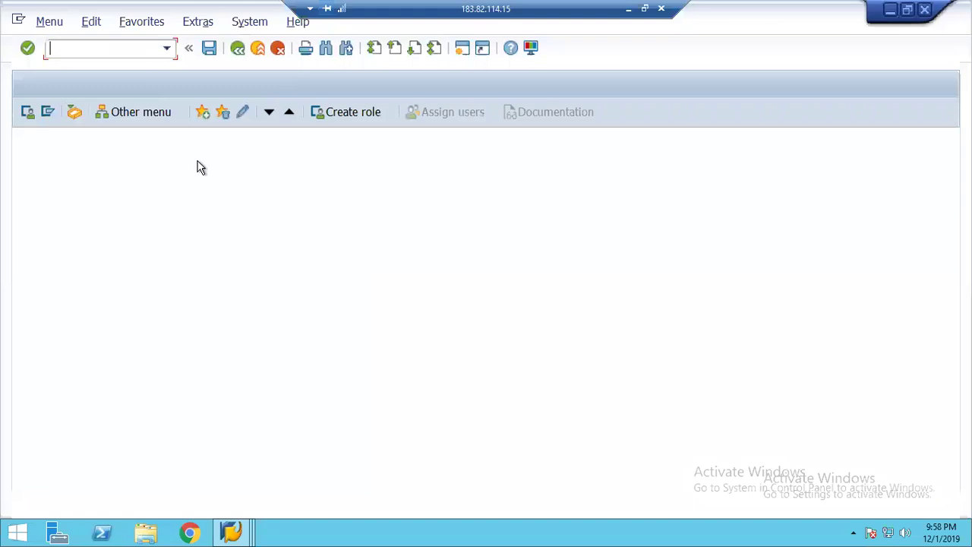
Step: Open KE24 - Display Line Items from the Actual Postings of Profitability Analysis
text(k)
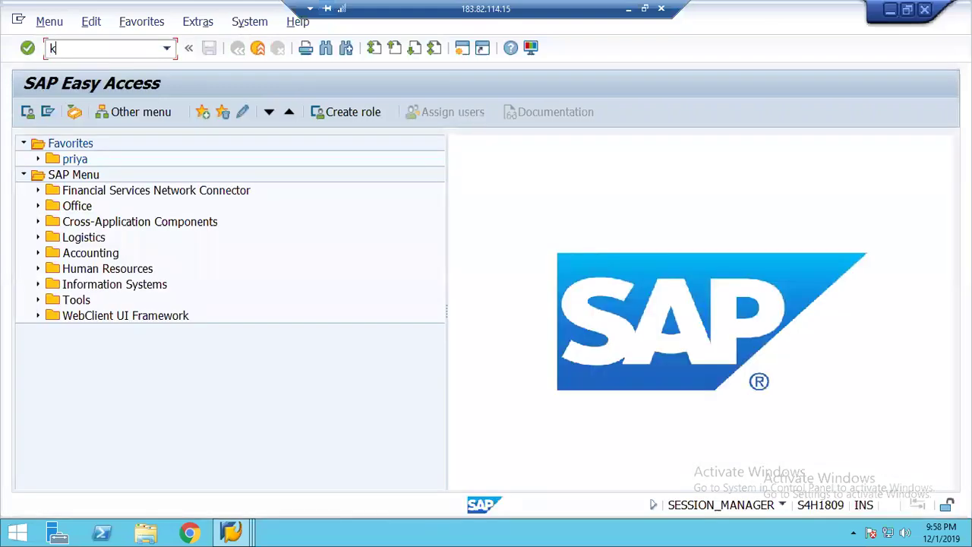
text(e24)
click(38, 255)
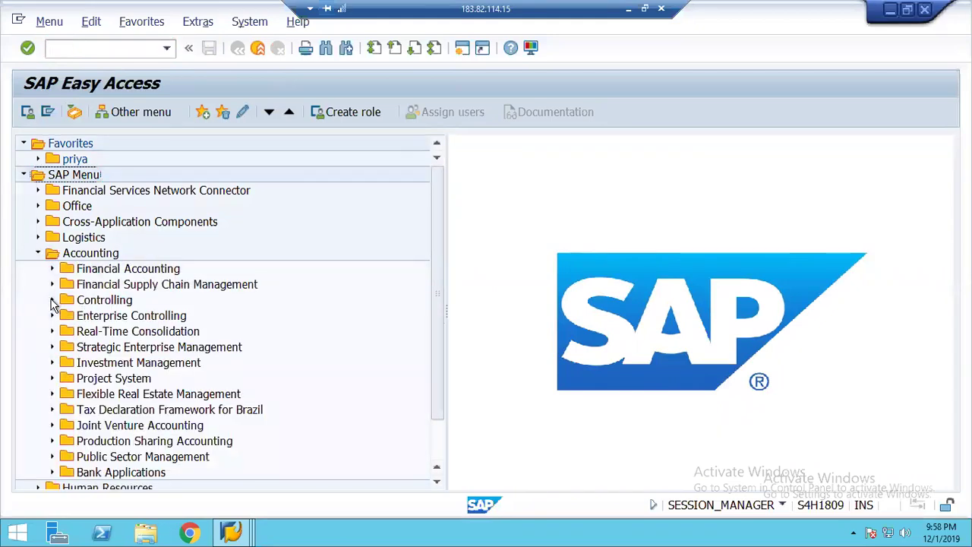
click(51, 300)
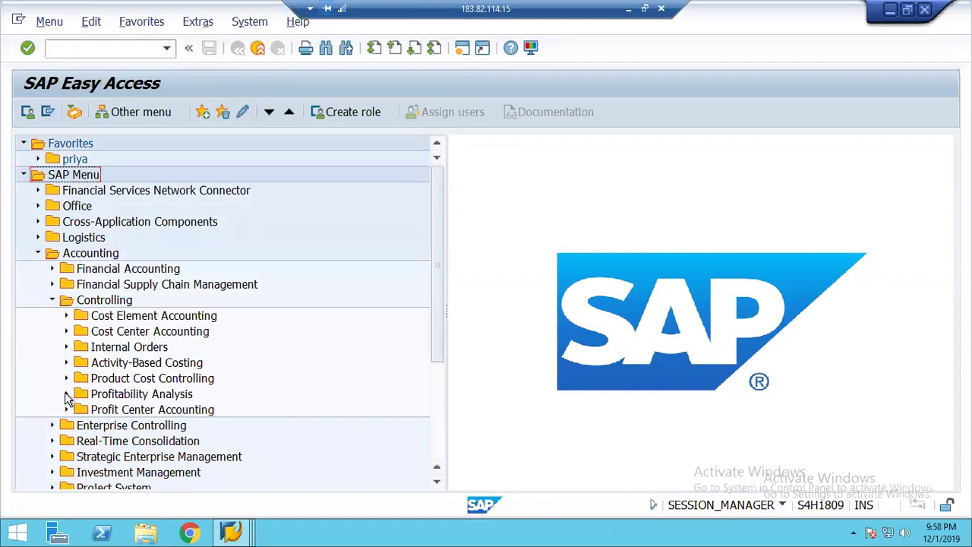
click(66, 393)
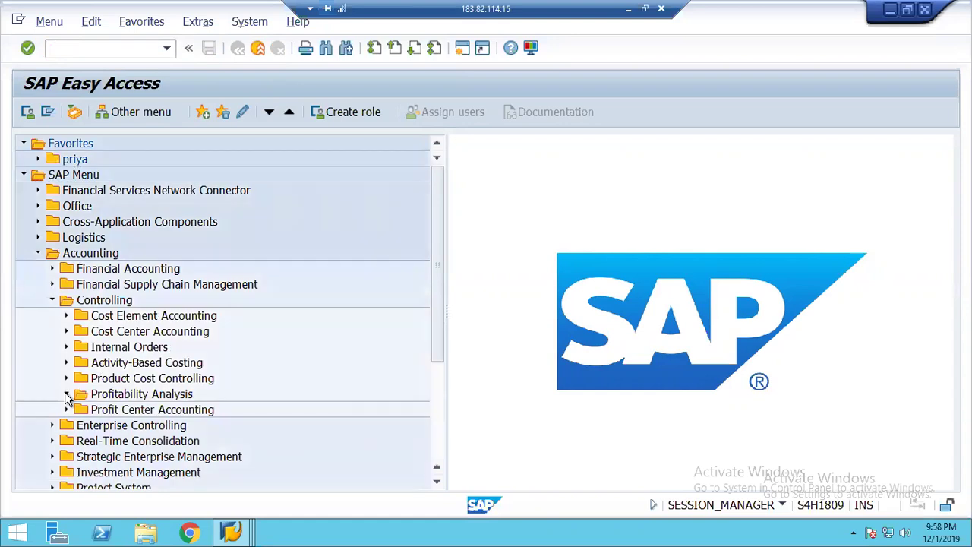
click(437, 482)
click(436, 483)
click(436, 483)
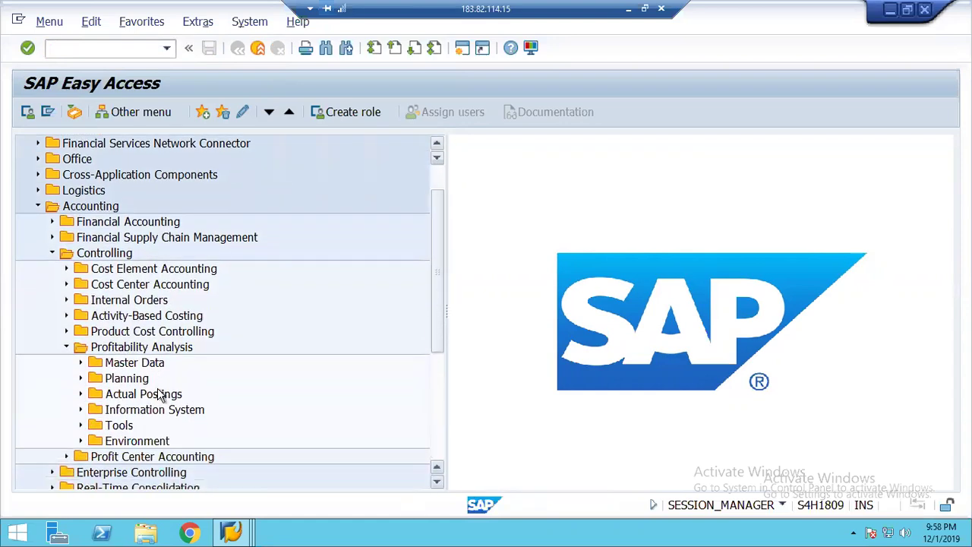
click(80, 395)
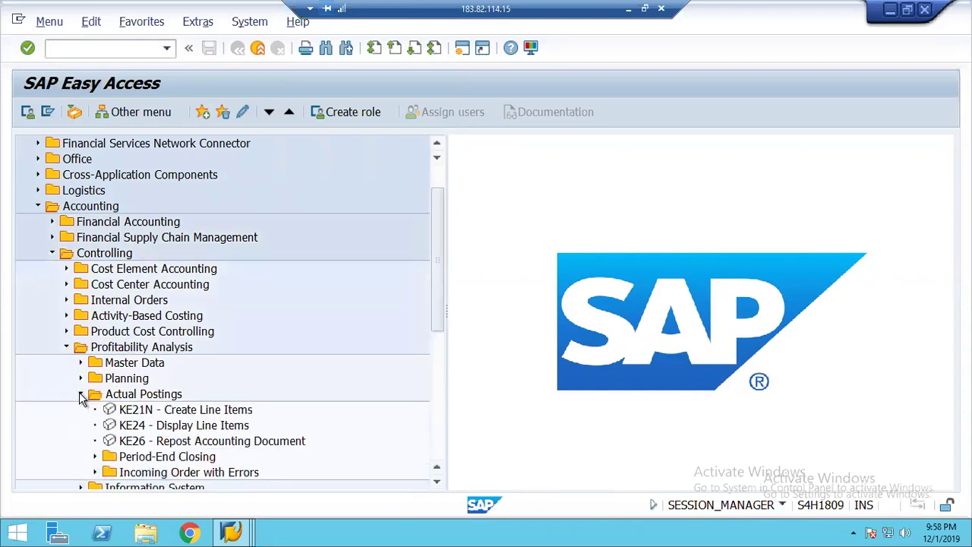
click(167, 429)
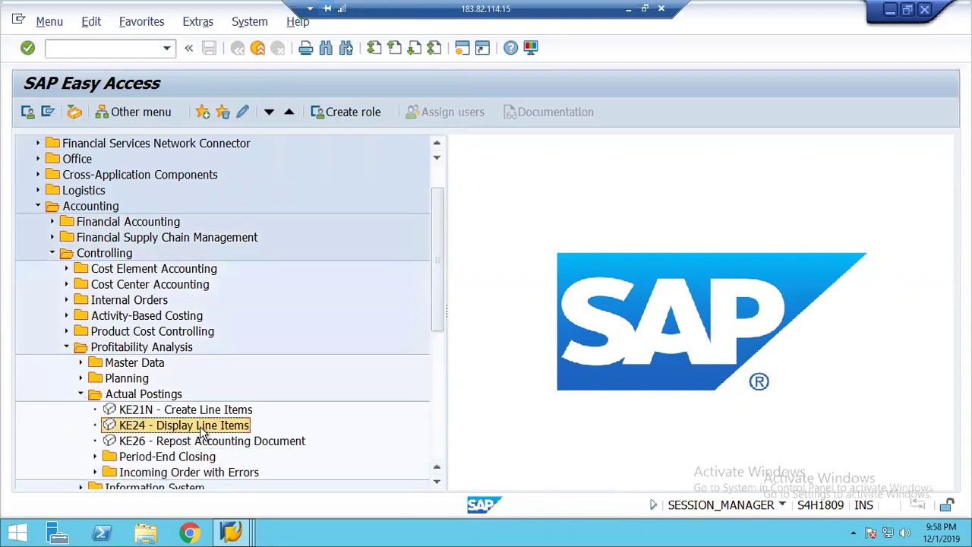
double_click(201, 427)
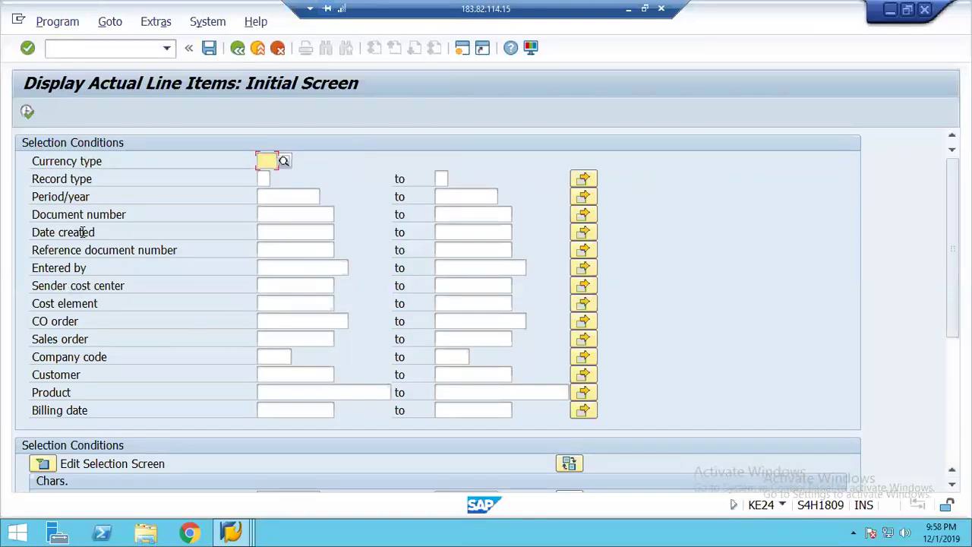
Step: List the actual line items for document number 3 in company code 2000
key(Down)
key(Down)
key(Down)
text(3)
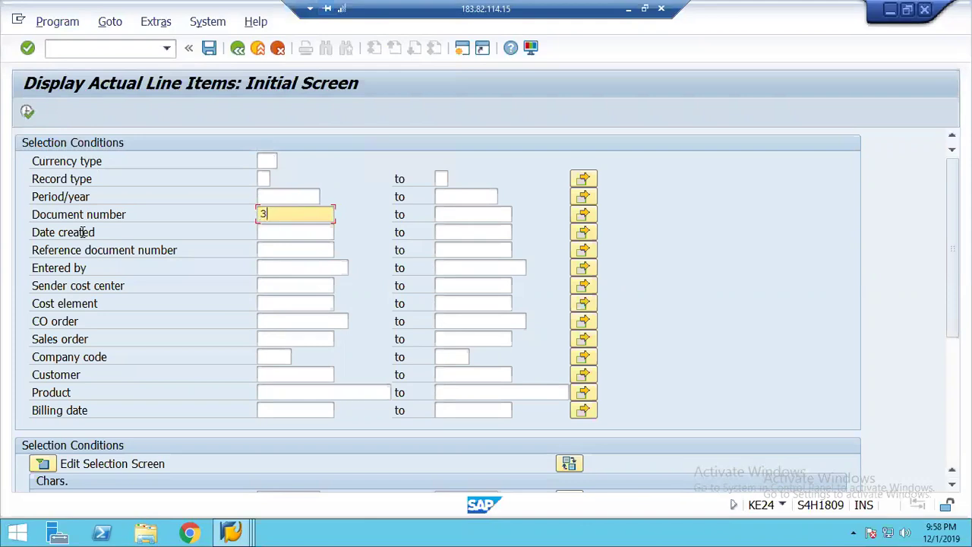
key(Tab)
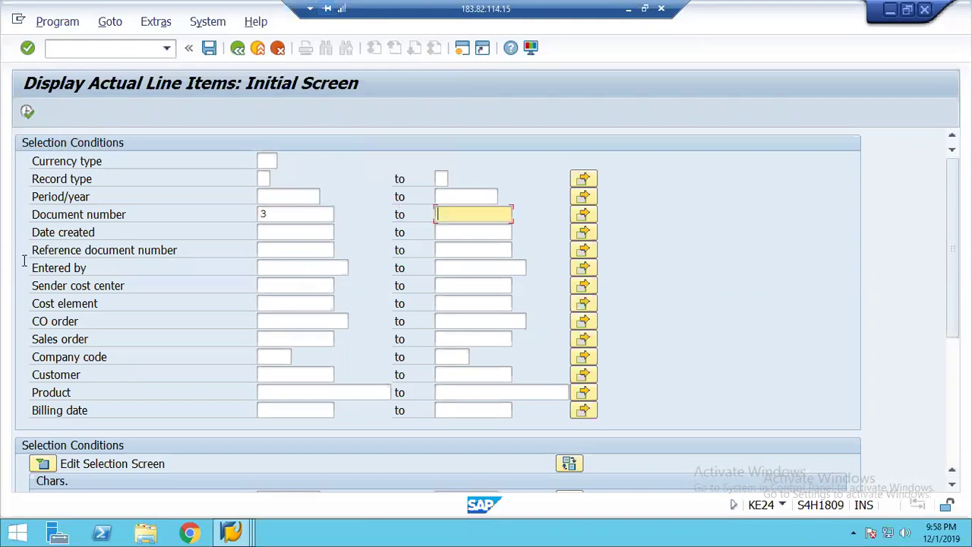
click(270, 359)
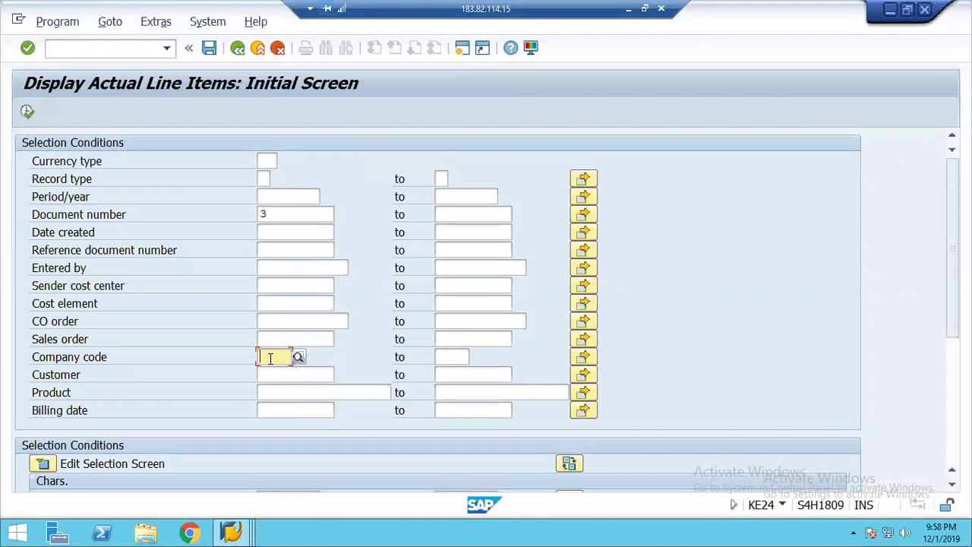
text(2000)
key(Tab)
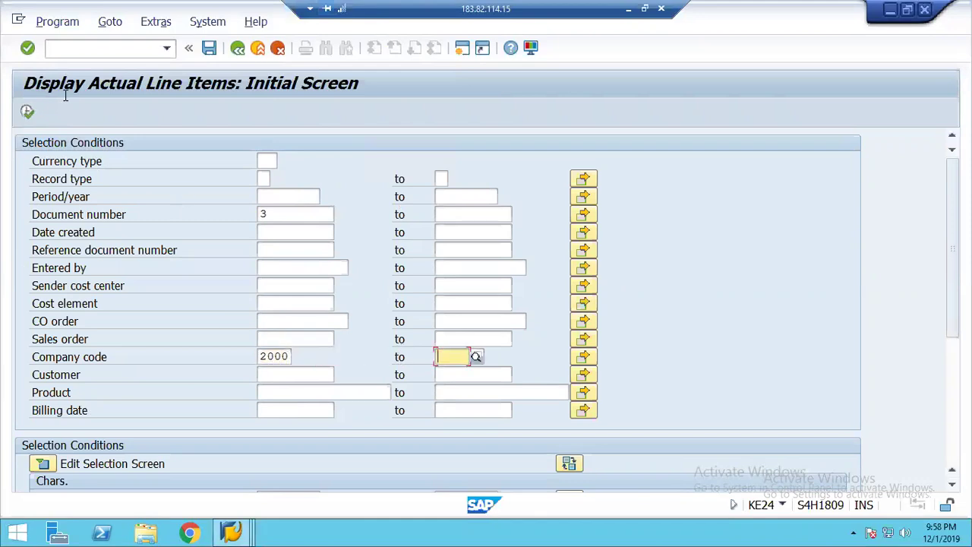
click(28, 112)
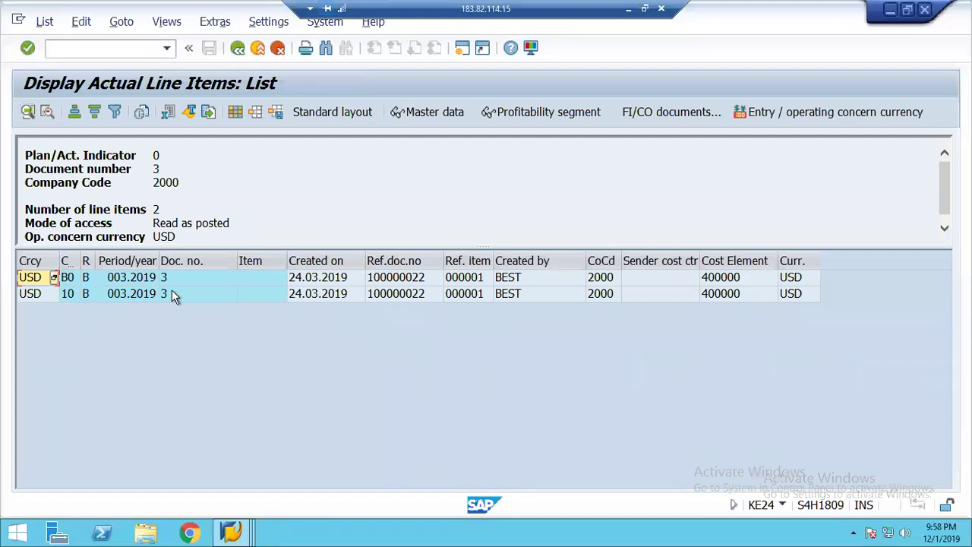
Step: Open the second listed line item of document 3 and examine the Administration amount in its value fields
double_click(325, 295)
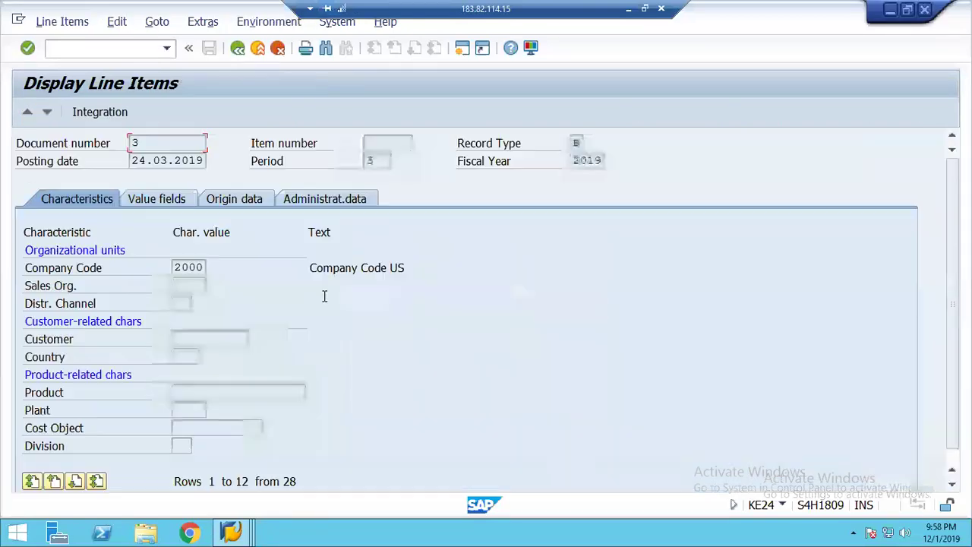
click(149, 196)
click(257, 340)
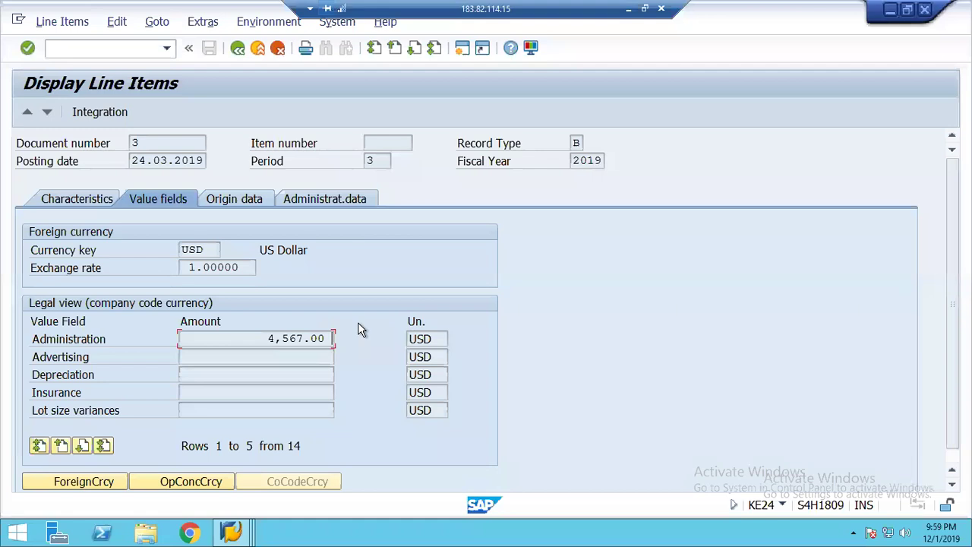
Step: Switch back to the executed KE30 report, advance to posting date 25.03.2019 and remove the document number breakdown
key(alt+Tab)
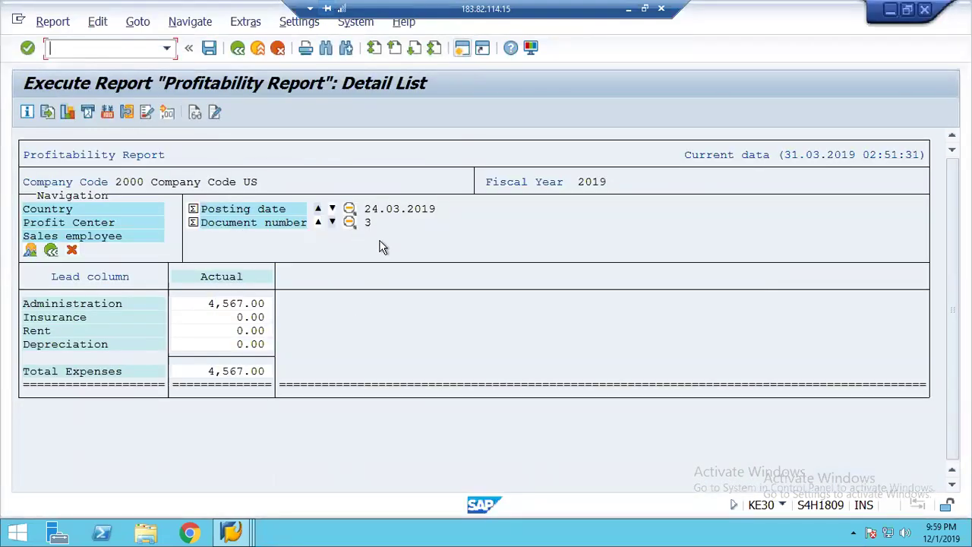
click(332, 212)
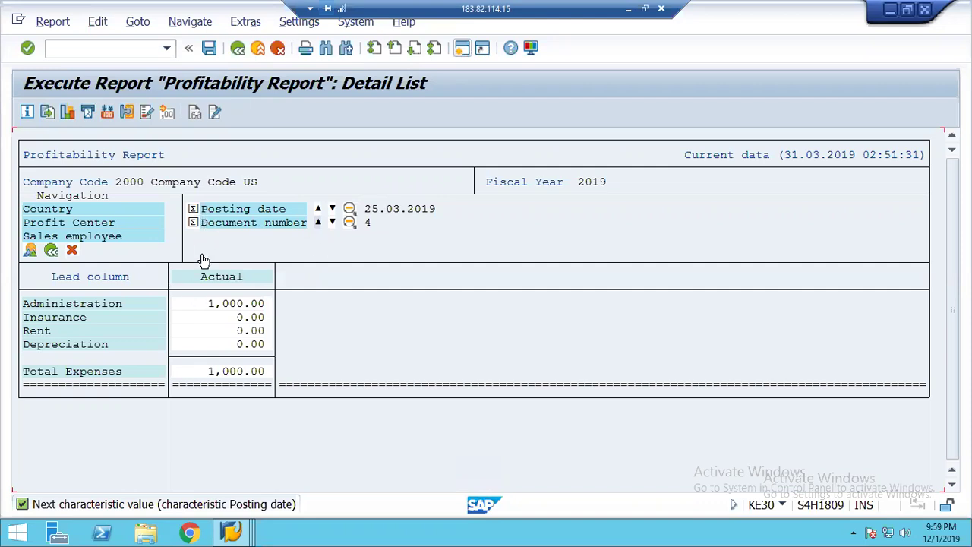
click(232, 228)
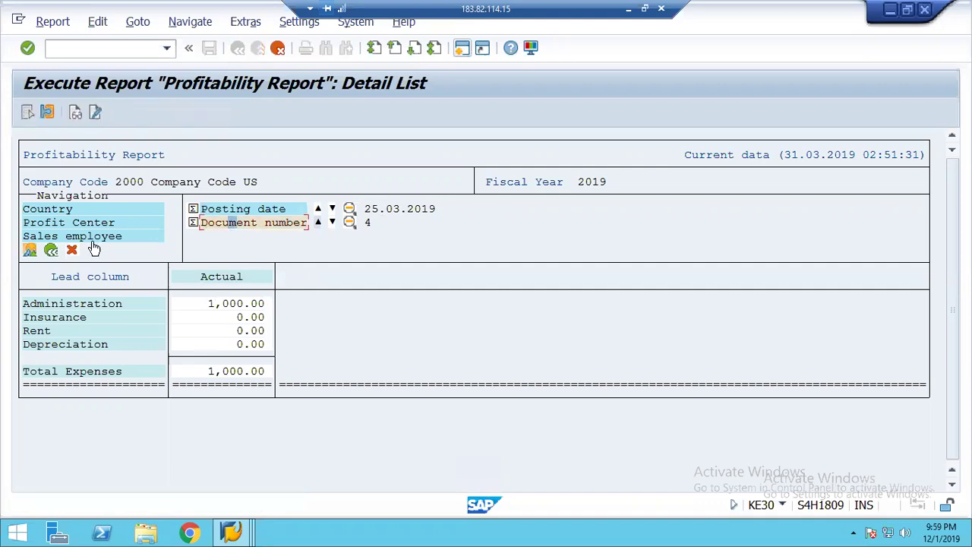
click(51, 251)
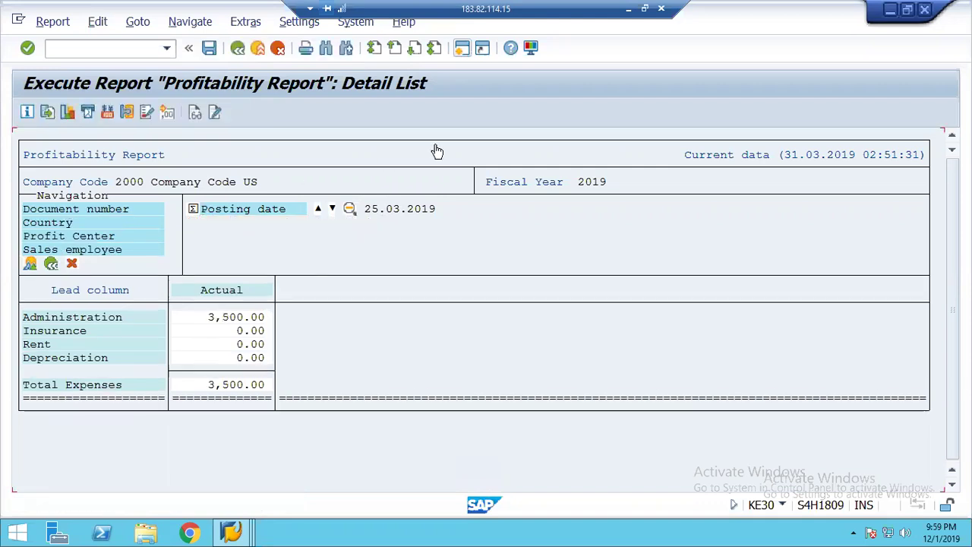
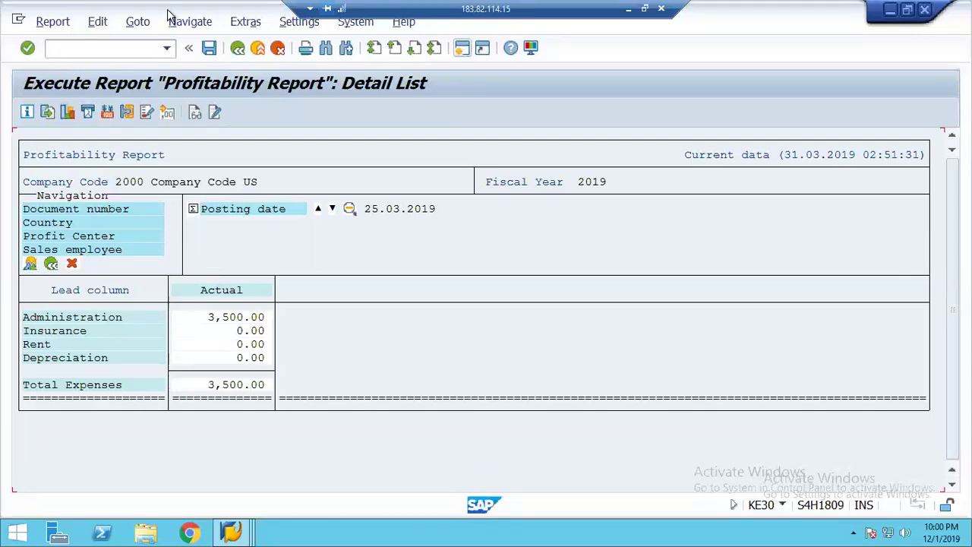
click(237, 48)
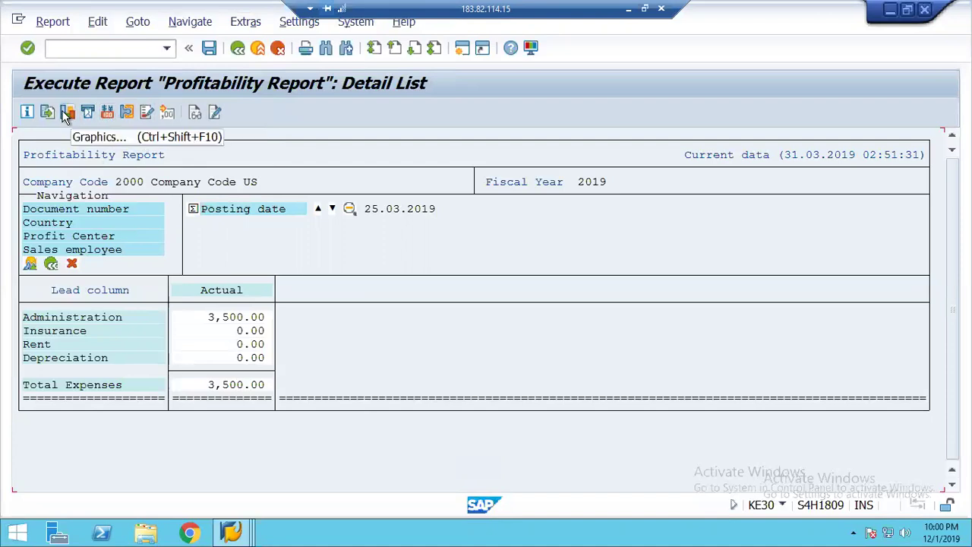
click(51, 23)
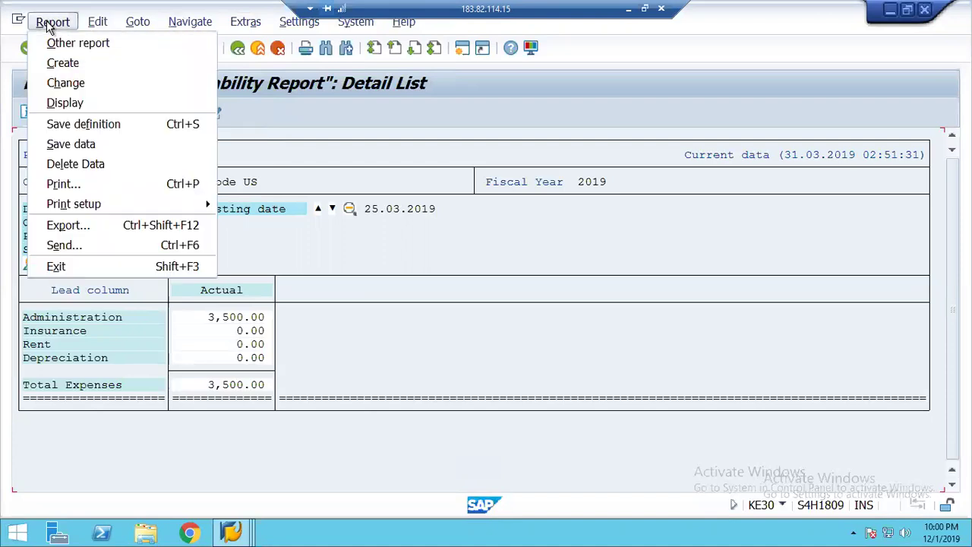
click(102, 23)
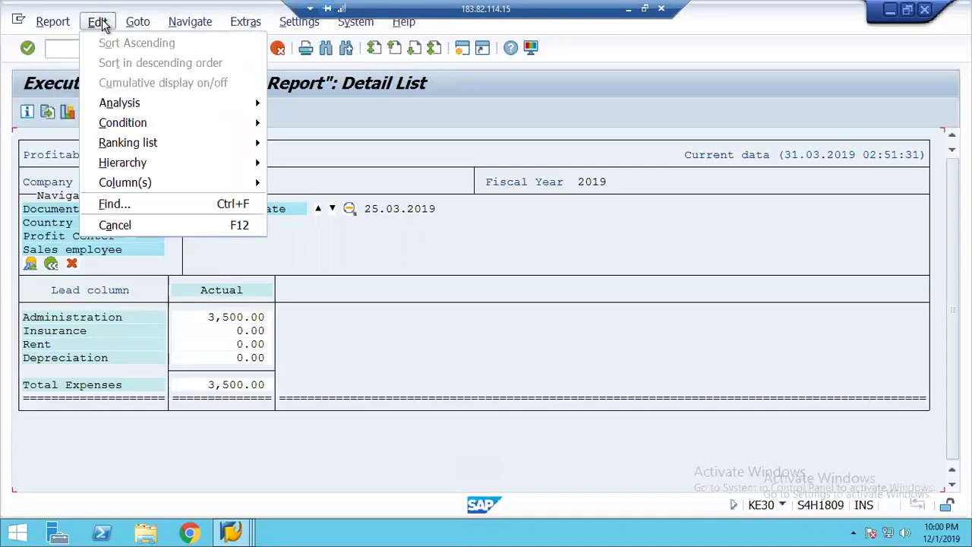
click(142, 21)
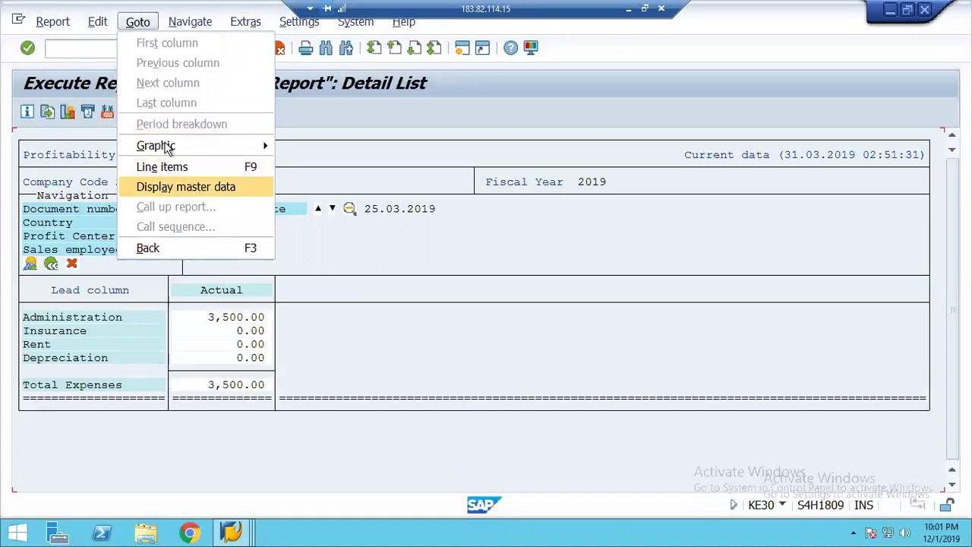
click(199, 25)
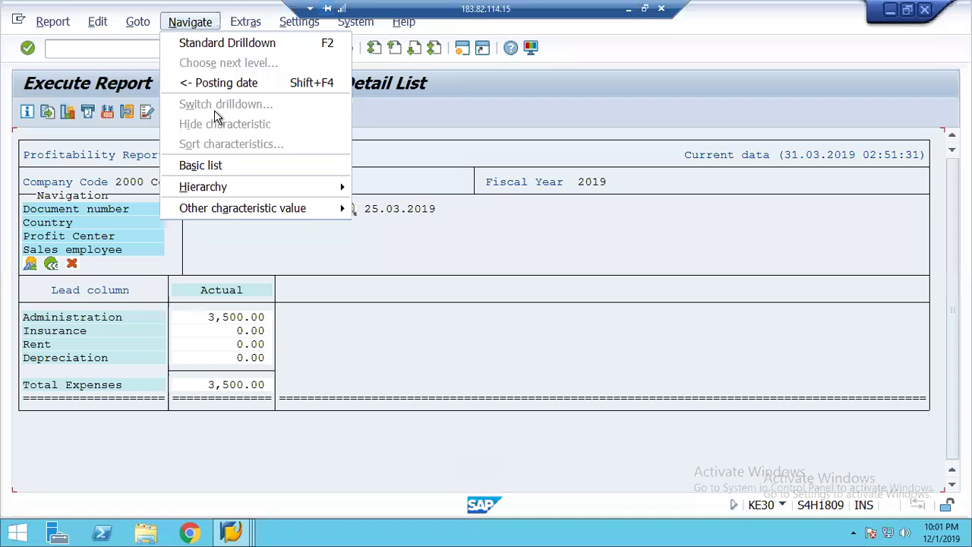
mouse_move(225, 28)
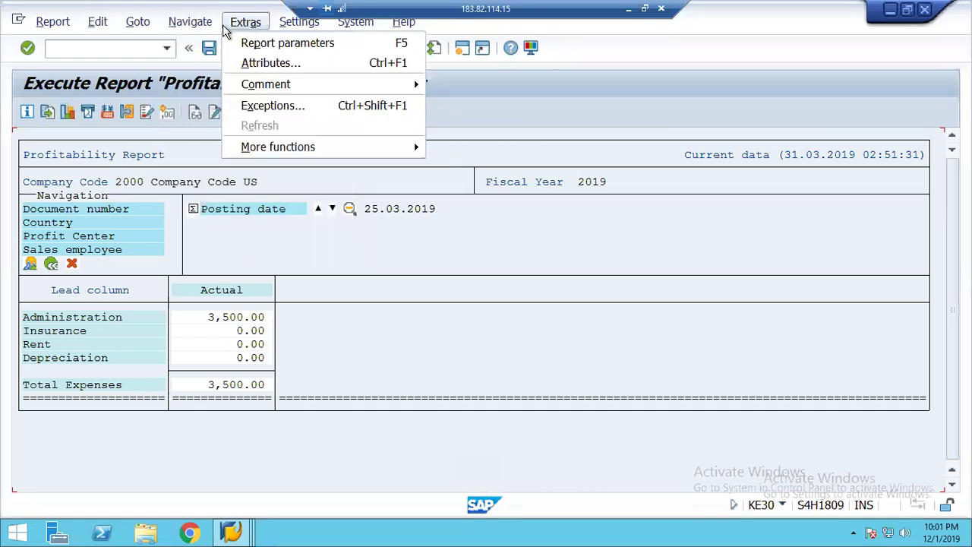
click(362, 268)
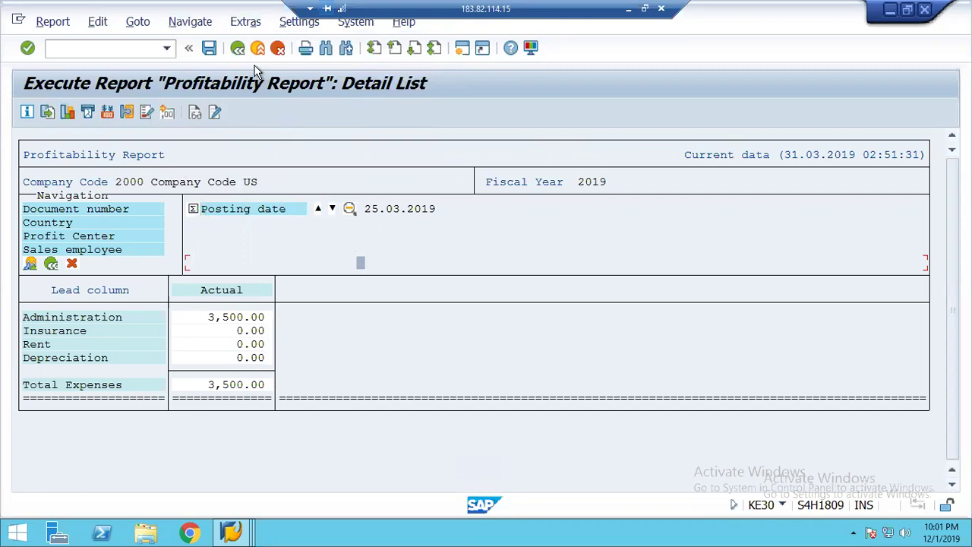
Step: Exit the executed report and KE30 back to SAP Easy Access, and switch to the Display IMG session
click(236, 50)
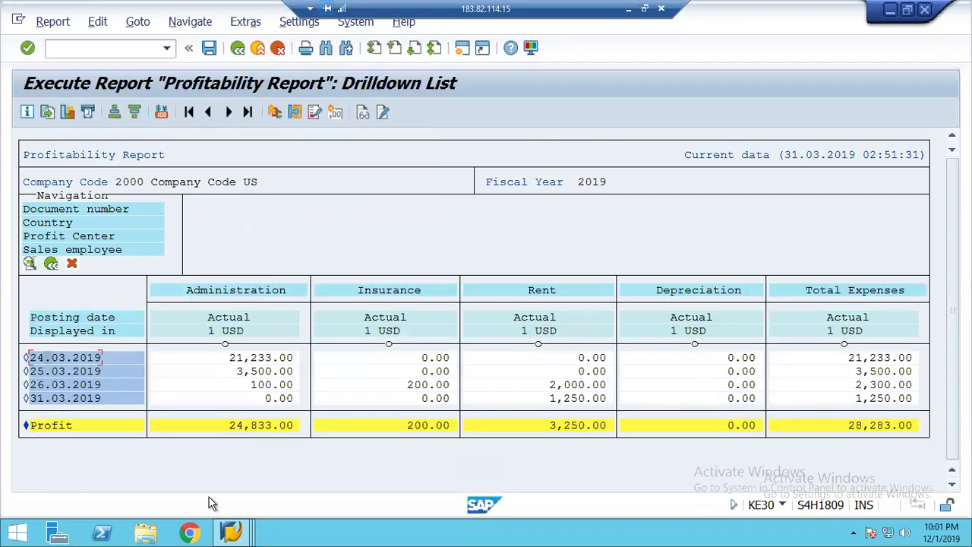
click(236, 50)
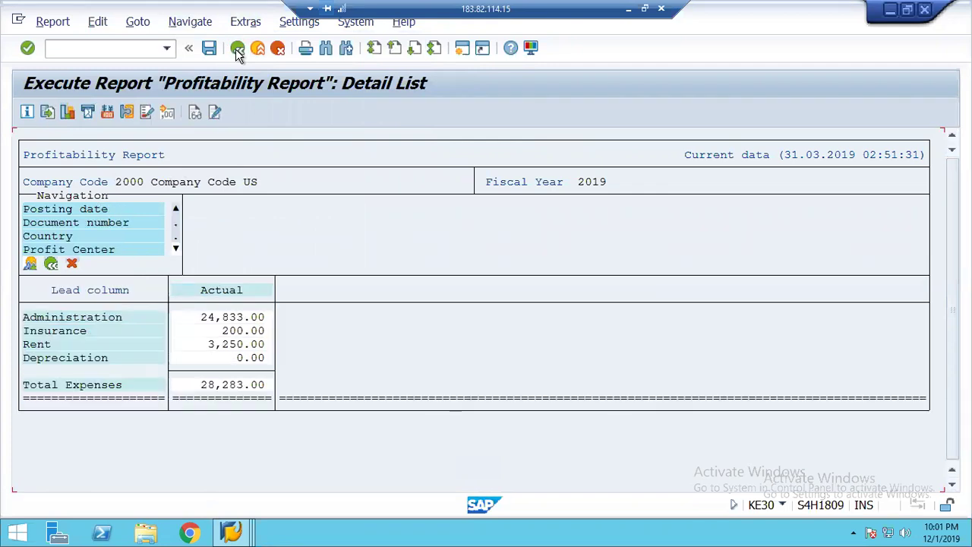
click(236, 50)
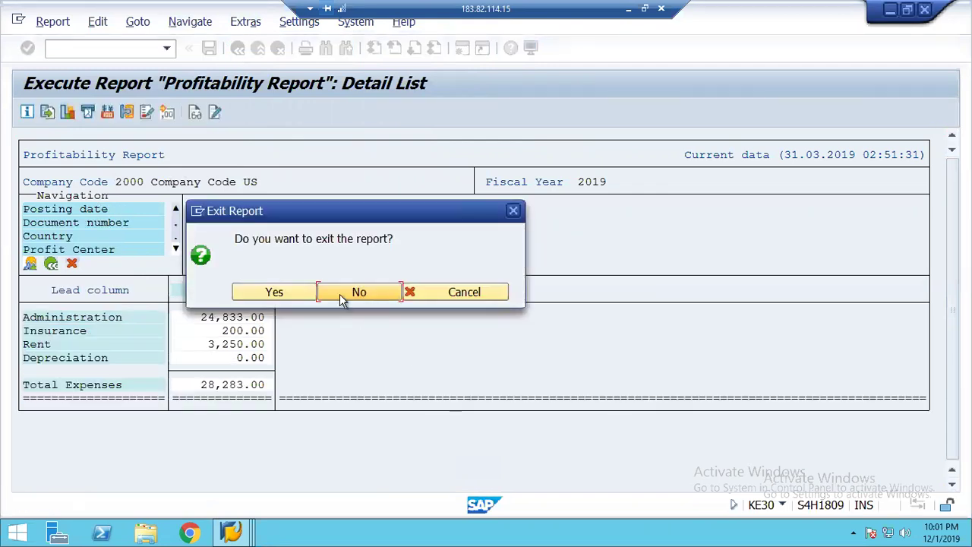
click(271, 284)
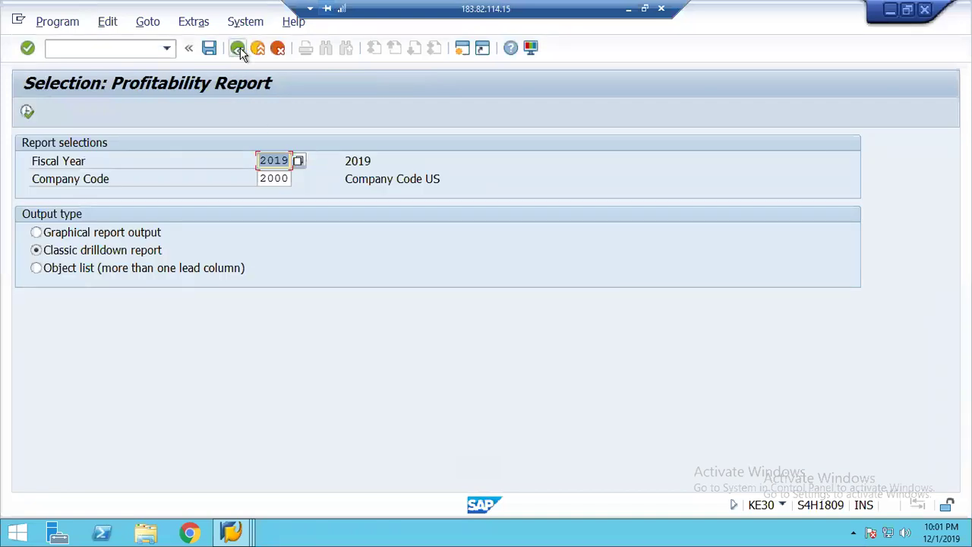
click(237, 50)
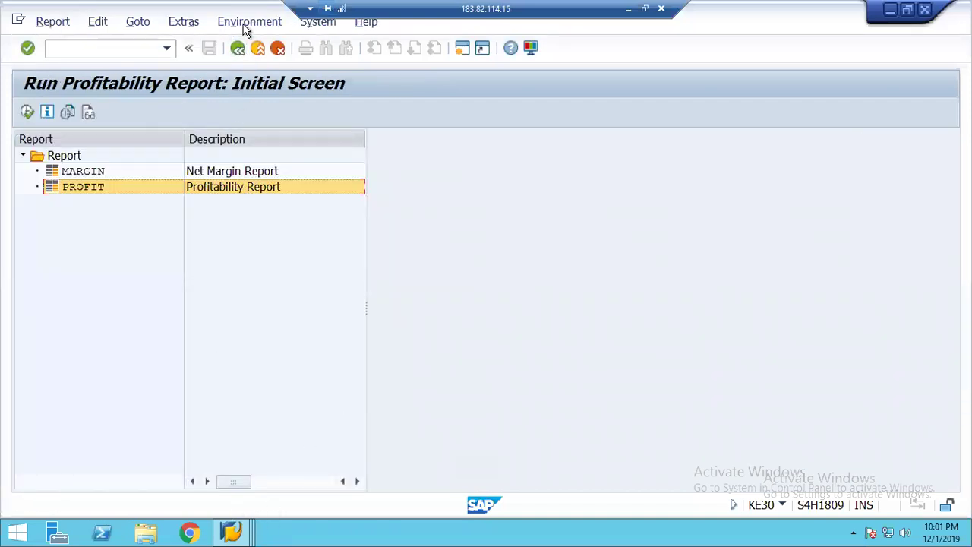
click(237, 48)
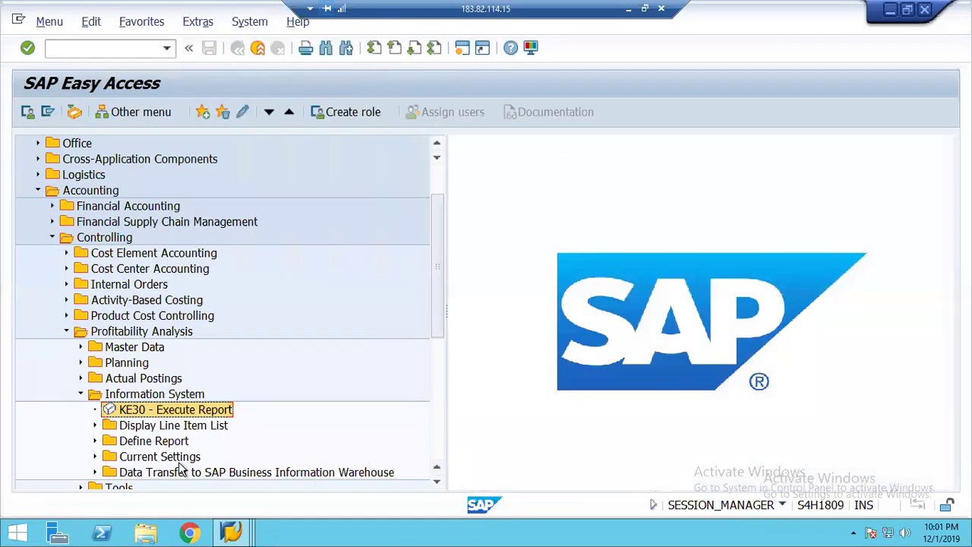
click(231, 532)
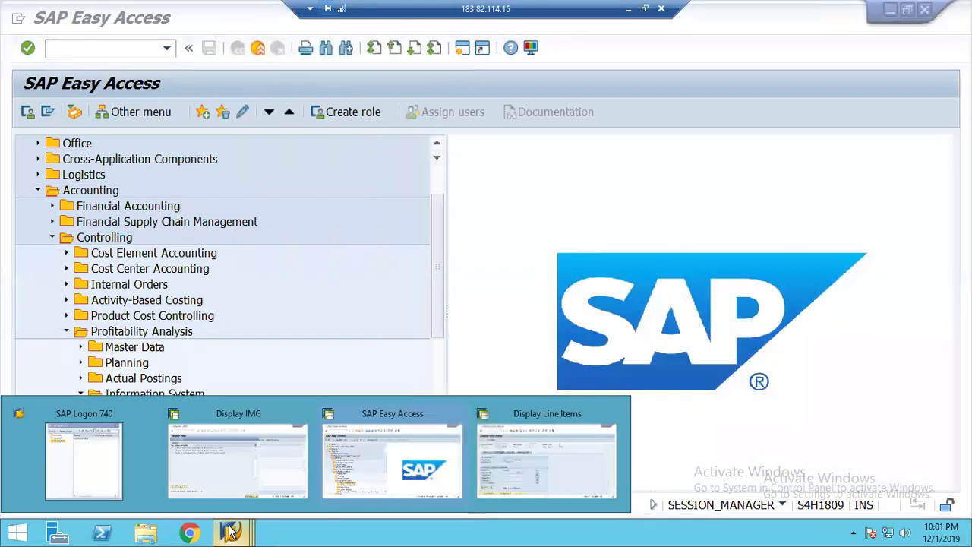
click(229, 460)
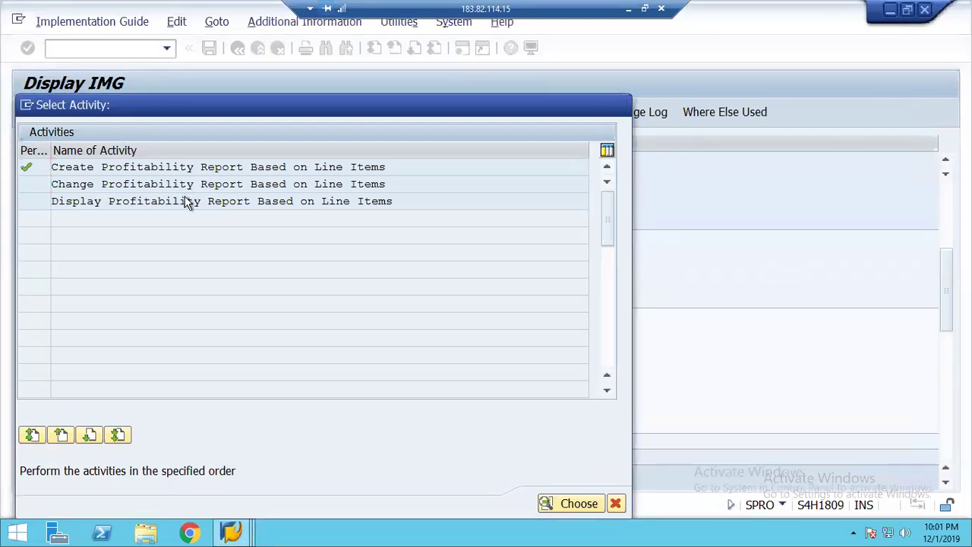
double_click(191, 201)
click(238, 48)
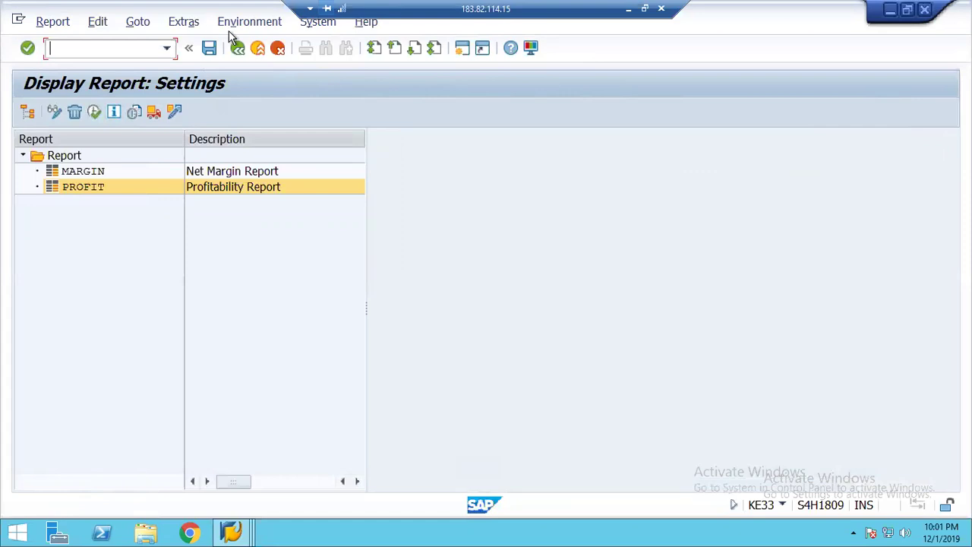
click(238, 48)
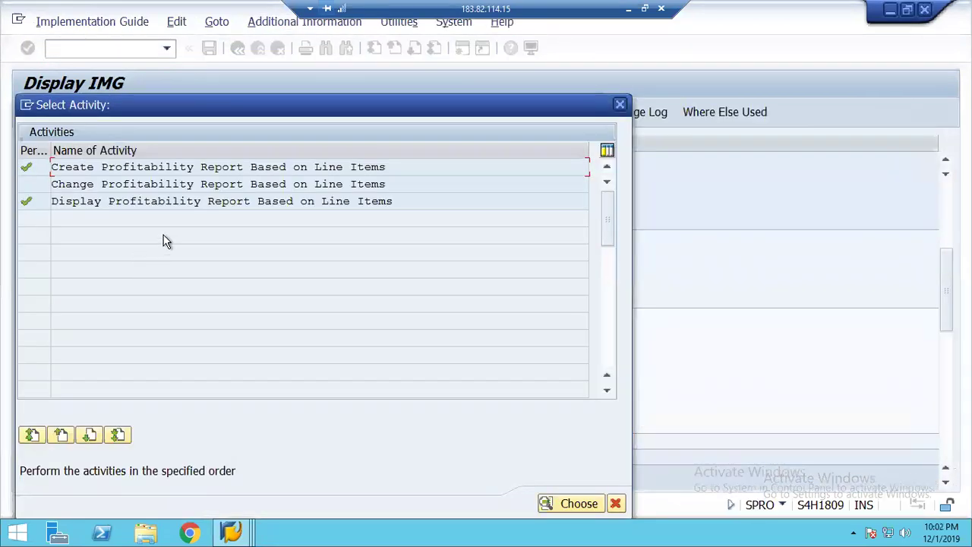
Step: Open the line-item-based report PROFIT for changing and enable Headers in its output type layout
double_click(175, 185)
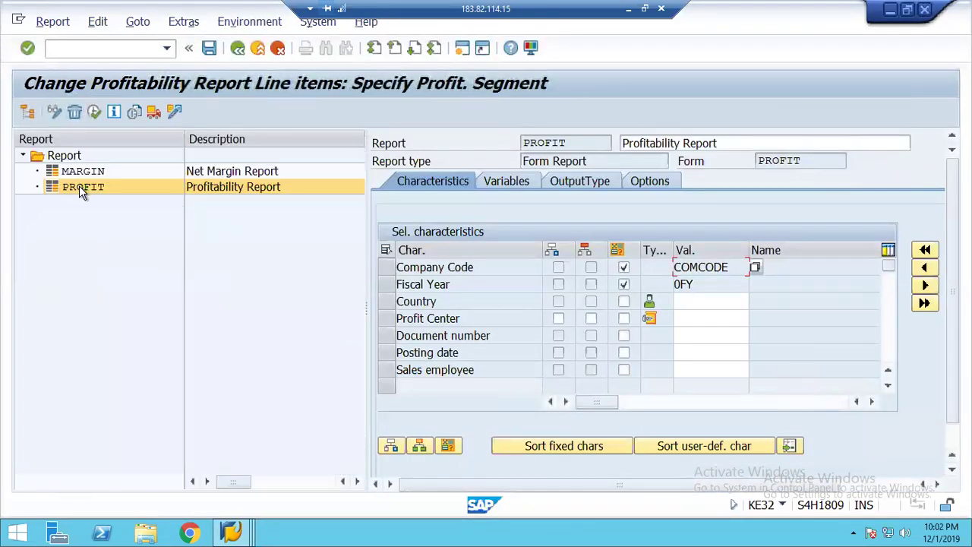
click(579, 184)
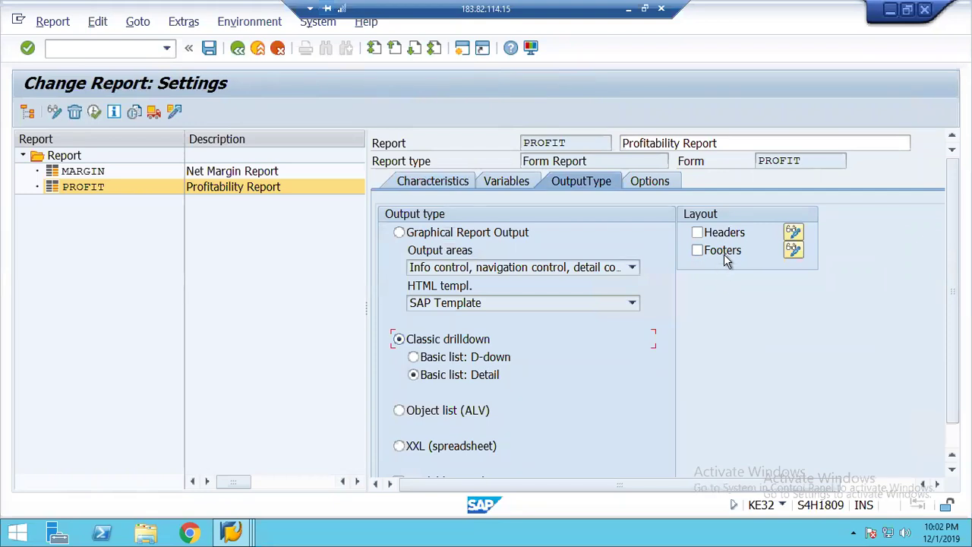
click(697, 233)
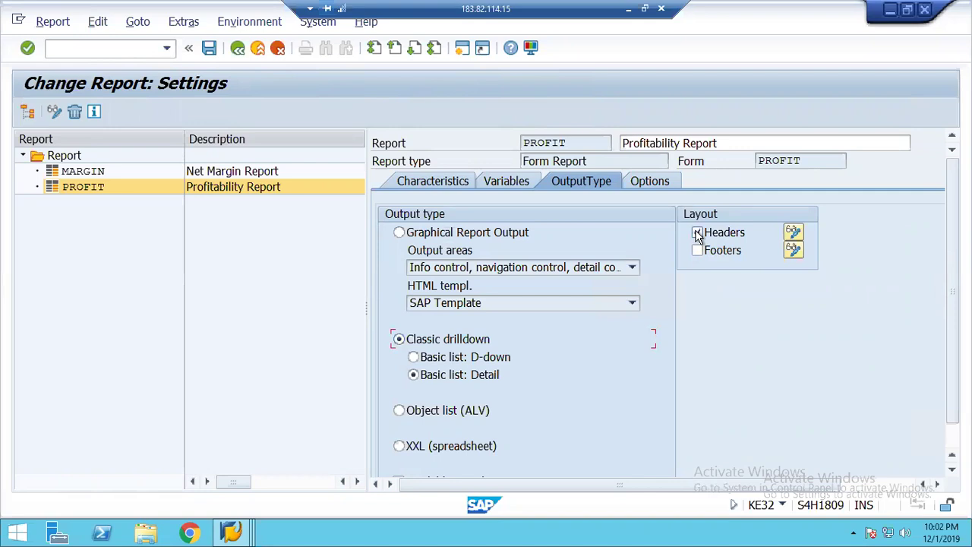
Step: Open the header text for editing and enter PROFITABILITY REPORT, indented on its third line
click(793, 236)
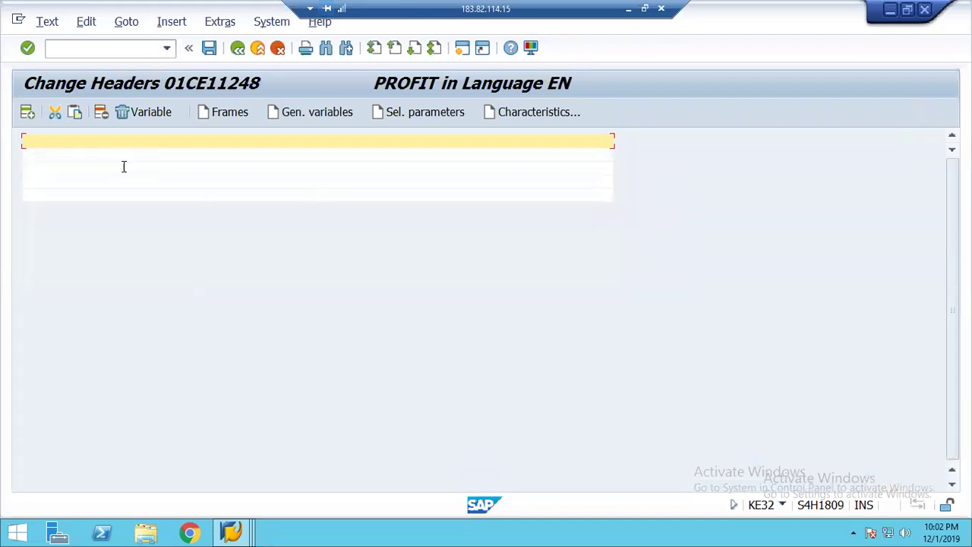
click(124, 166)
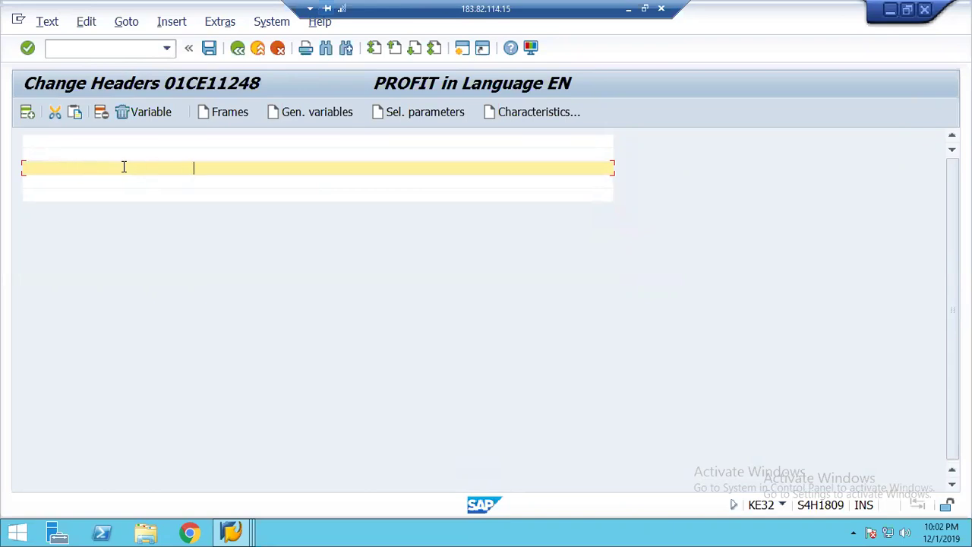
text(PROFITABILITY REPORT)
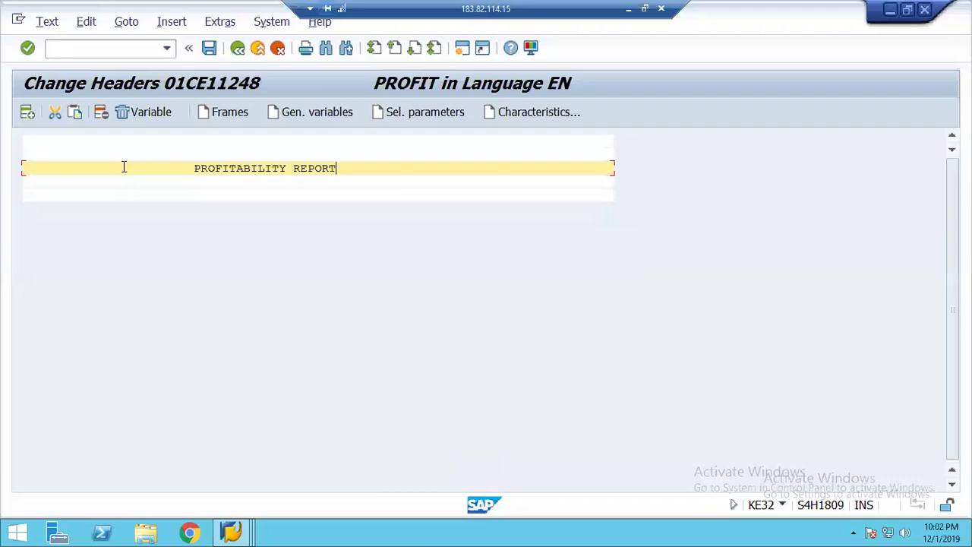
Step: Append 1248 to the PROFITABILITY REPORT header text, save the header and return to the report settings
text( 1248)
click(210, 52)
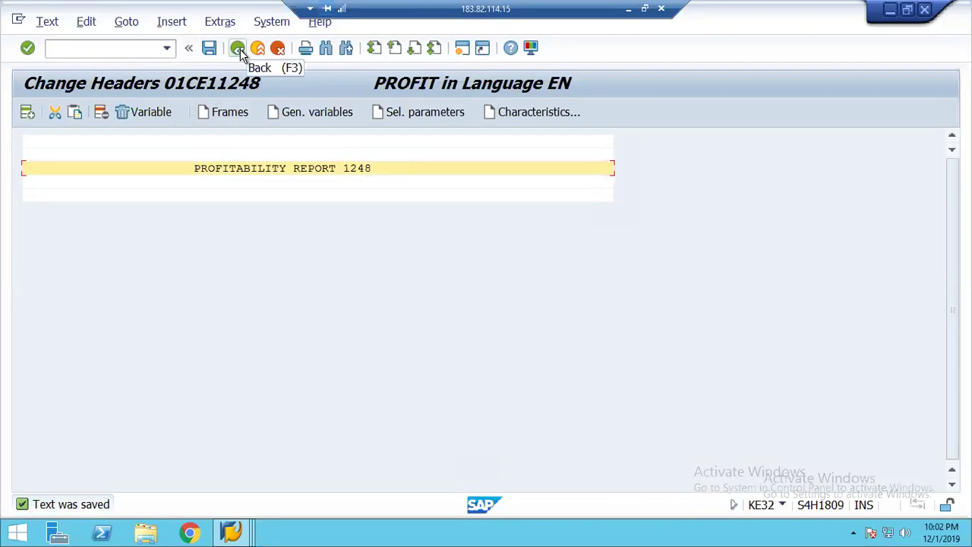
click(238, 51)
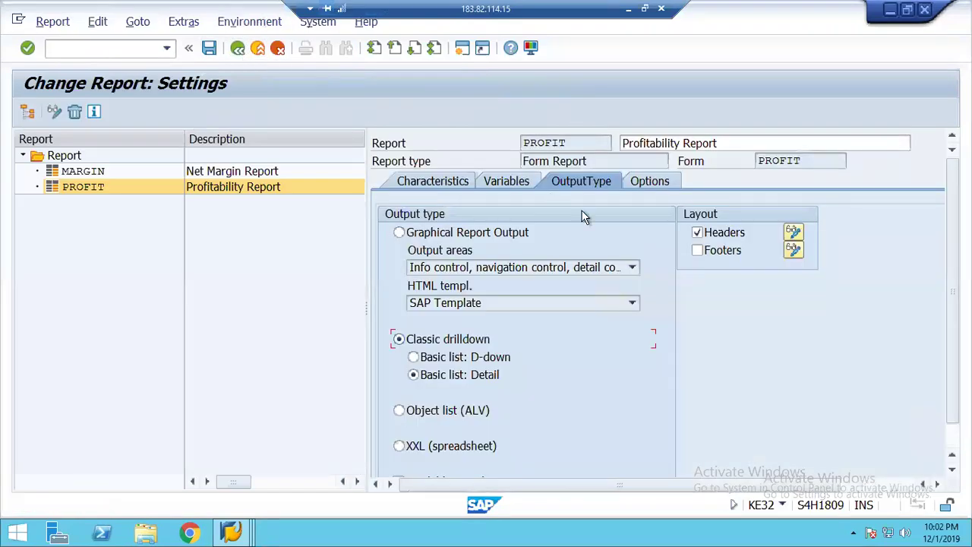
Step: Enable Footers in the report layout and enter >>>>>> END OF THE REPORT, slightly indented, on the footer's fourth line
click(697, 251)
click(795, 252)
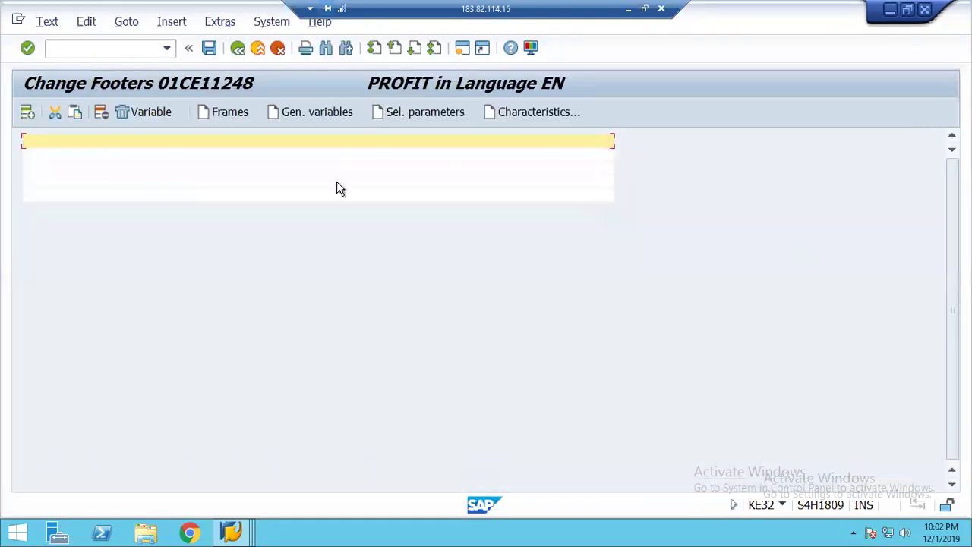
click(217, 181)
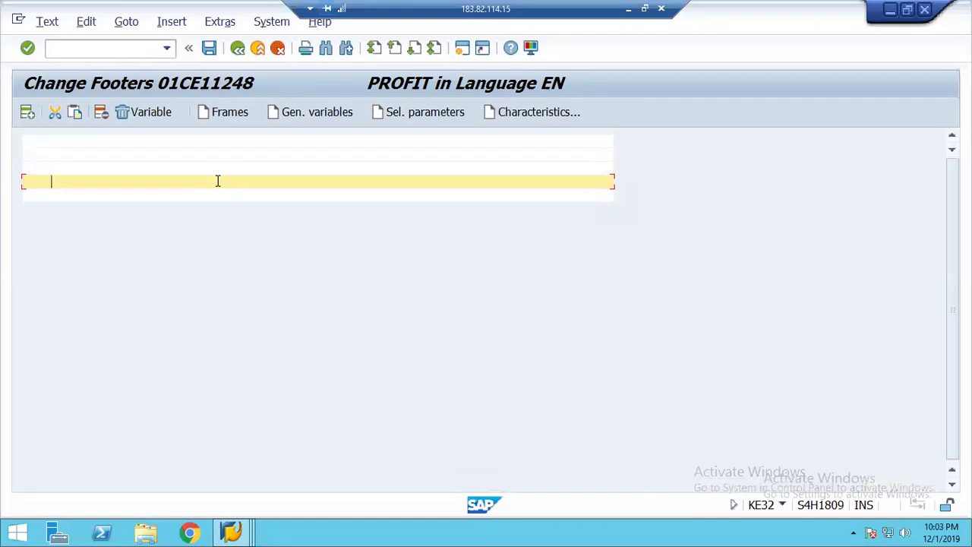
text(>>>>>>   end)
key(BackSpace)
key(BackSpace)
key(BackSpace)
text(END OF THE REPORT)
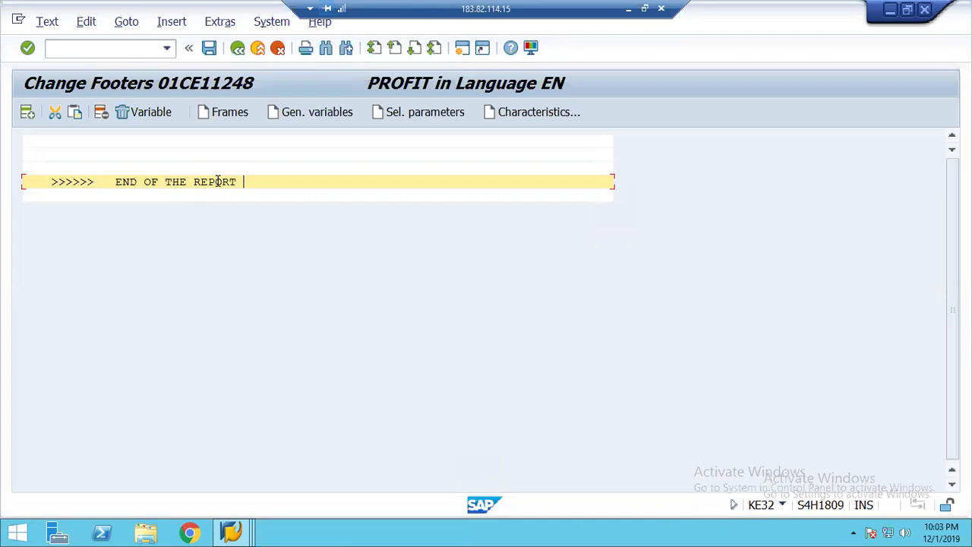
Step: Finish the footer line with <<<<<< after END OF THE REPORT, save the footer text and leave the footer editor
text( <<<<)
key(BackSpace)
key(BackSpace)
key(BackSpace)
key(BackSpace)
key(BackSpace)
text(<<<<<<)
click(210, 50)
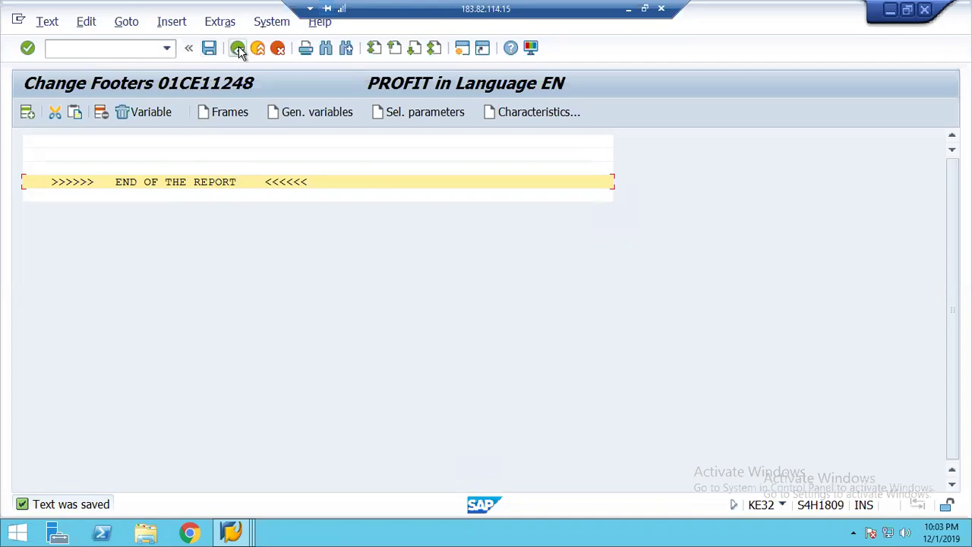
click(238, 49)
Step: Exit the settings of report PROFIT, saving its report parameters, and return to the Display IMG activity selection
click(237, 48)
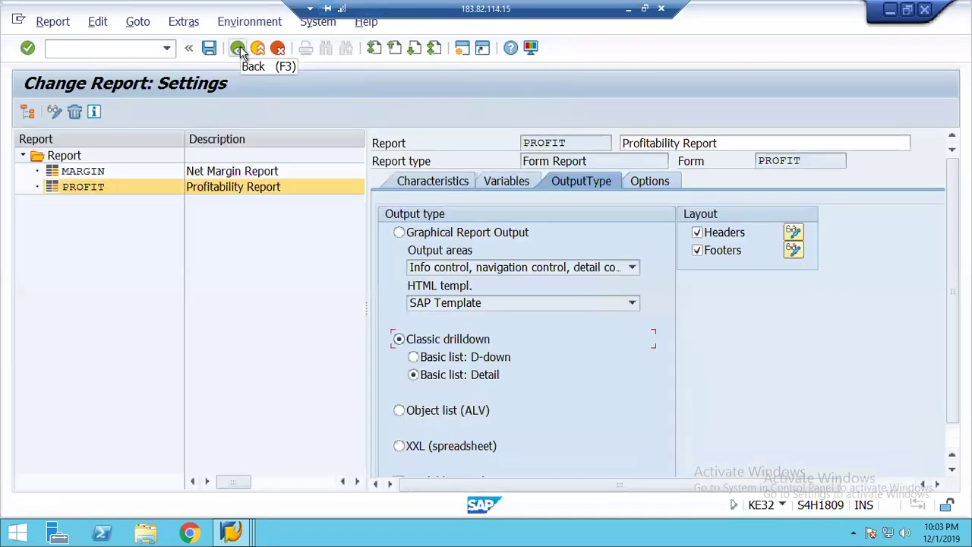
click(238, 49)
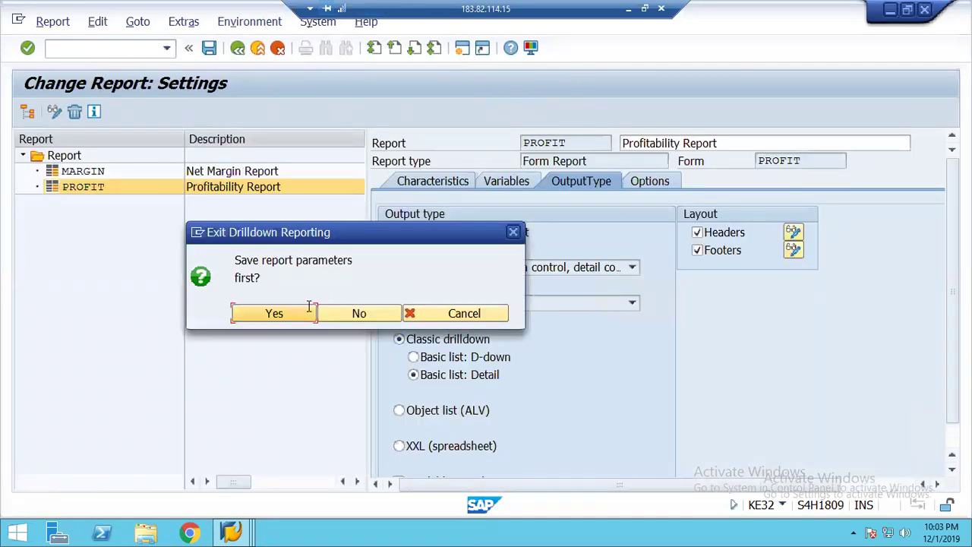
click(275, 313)
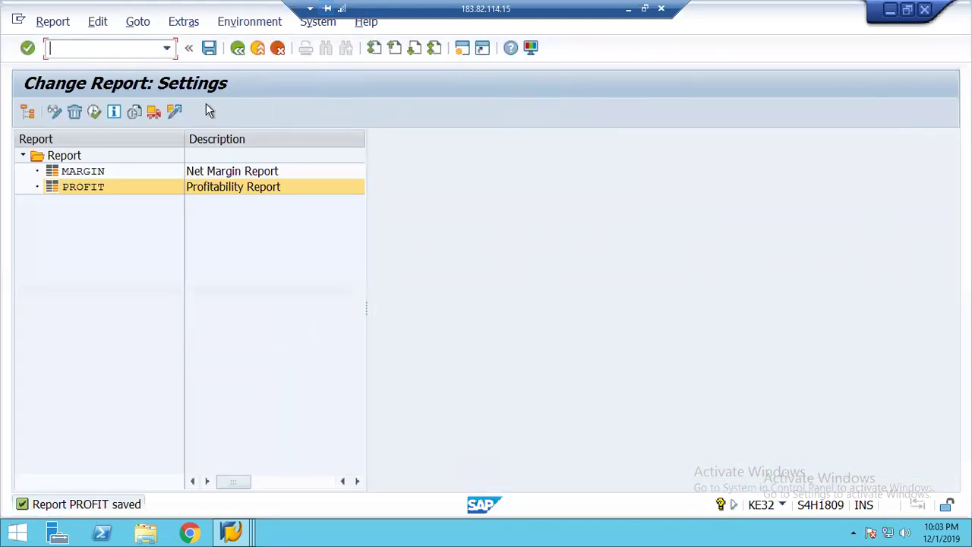
click(239, 49)
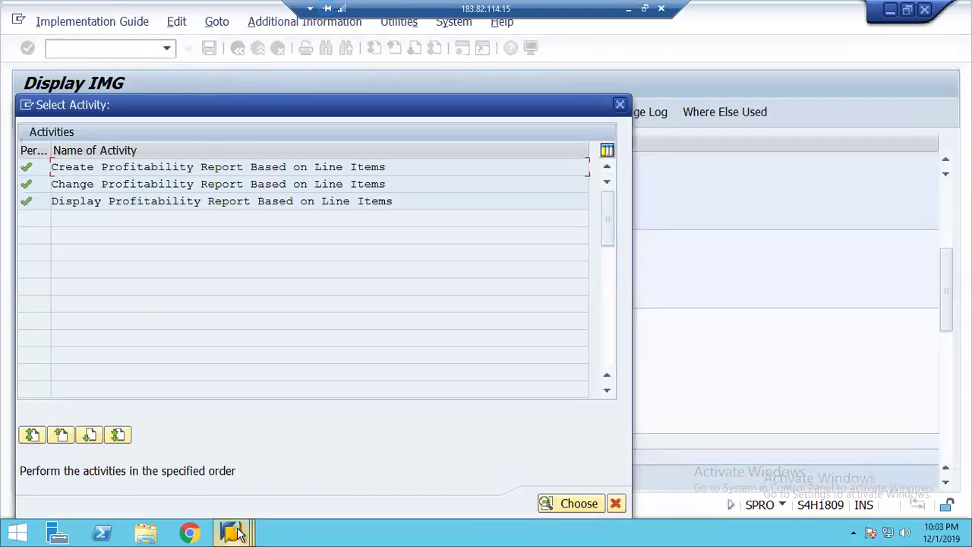
Step: Switch to the SAP Easy Access session and run report PROFIT in KE30 for fiscal year 2019 and company code 2000 as a classic drilldown
click(237, 531)
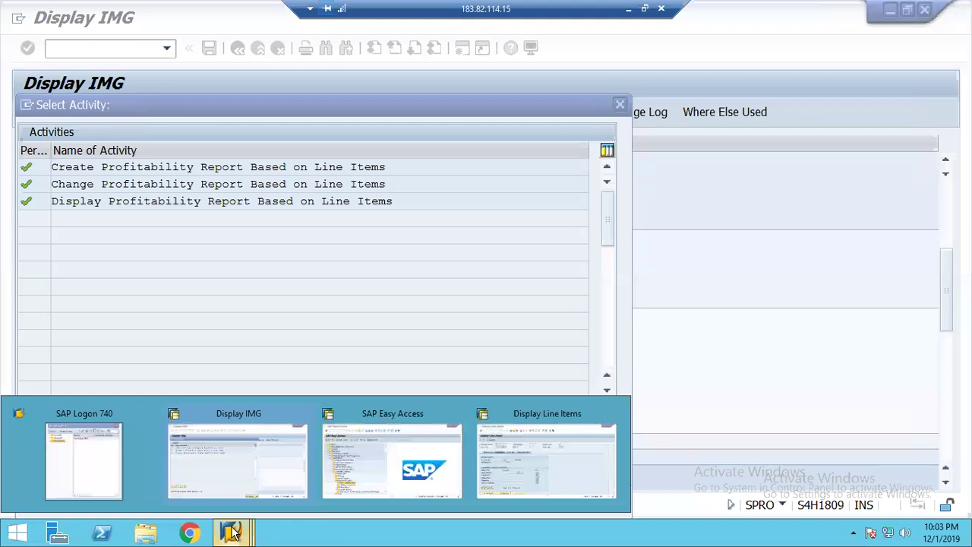
click(420, 463)
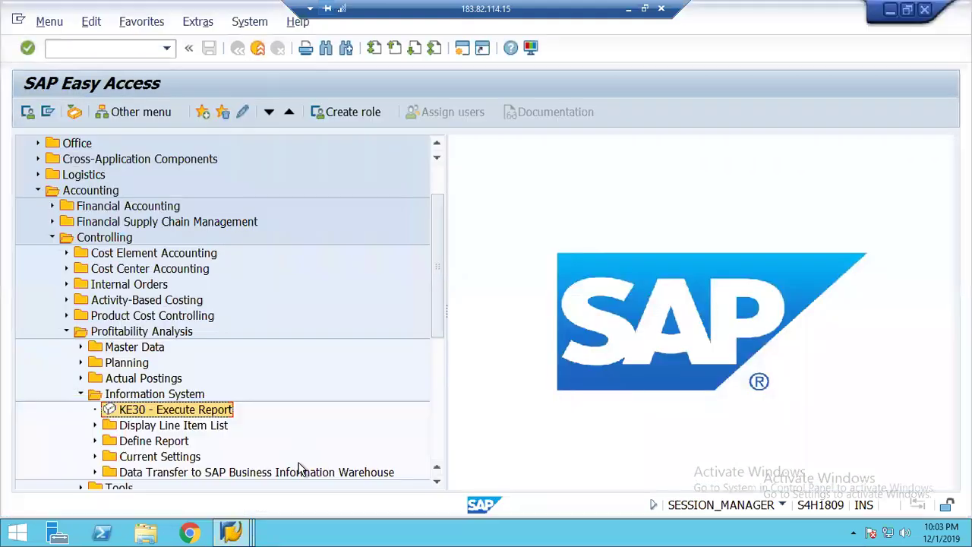
double_click(121, 413)
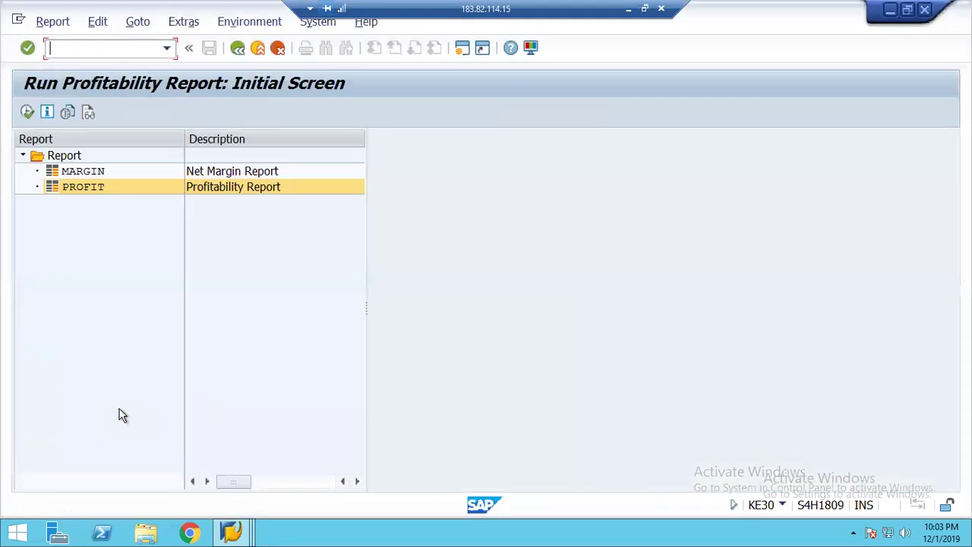
click(27, 114)
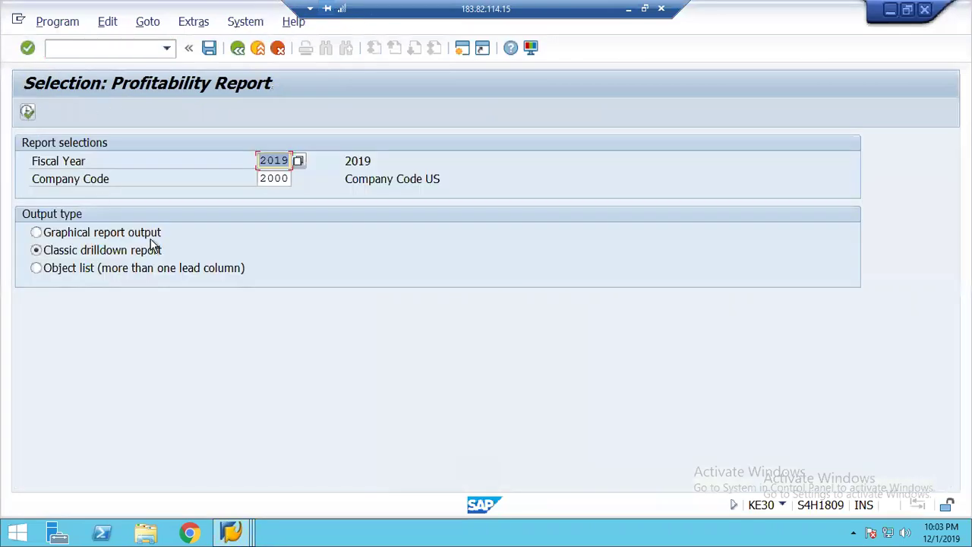
click(27, 112)
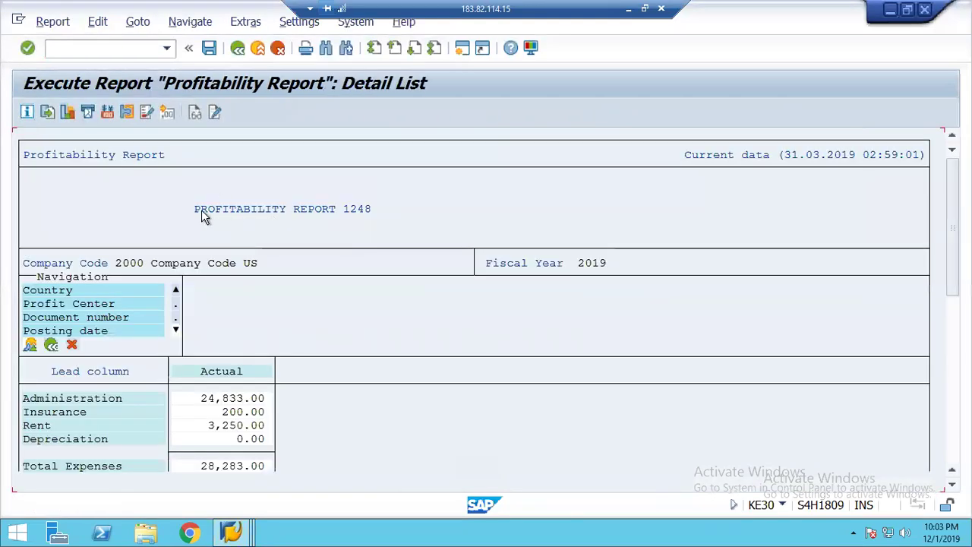
Step: Examine the header text above the executed report and the footer text at its end
drag(194, 209, 372, 213)
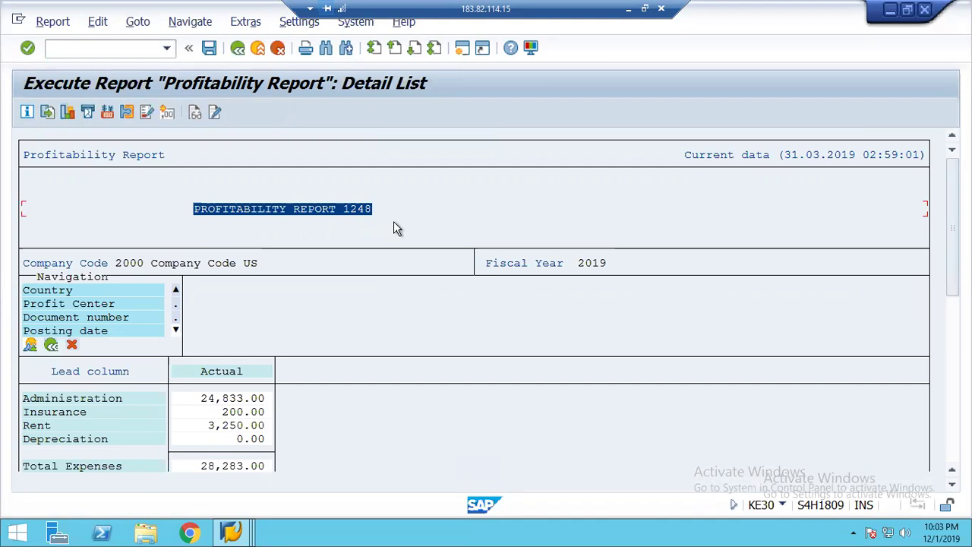
key(ctrl+c)
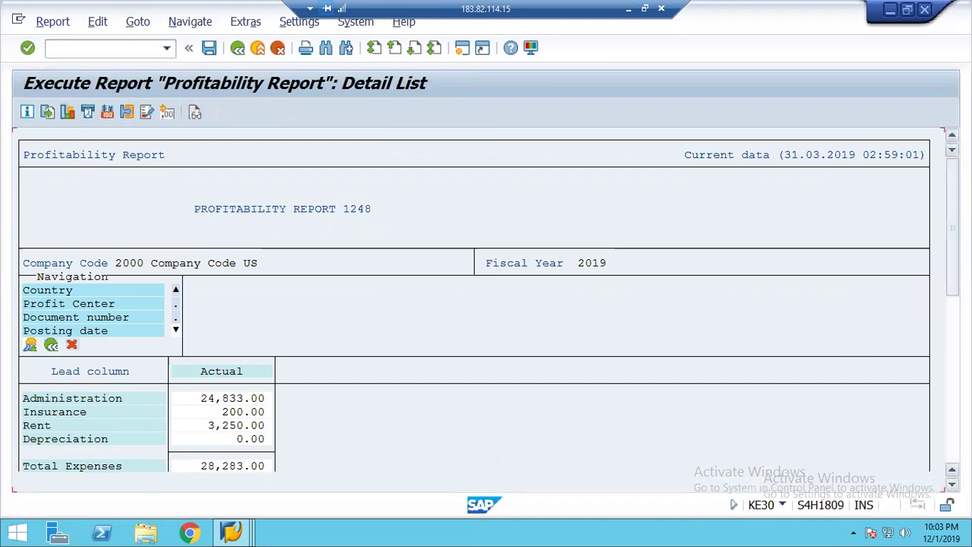
click(952, 402)
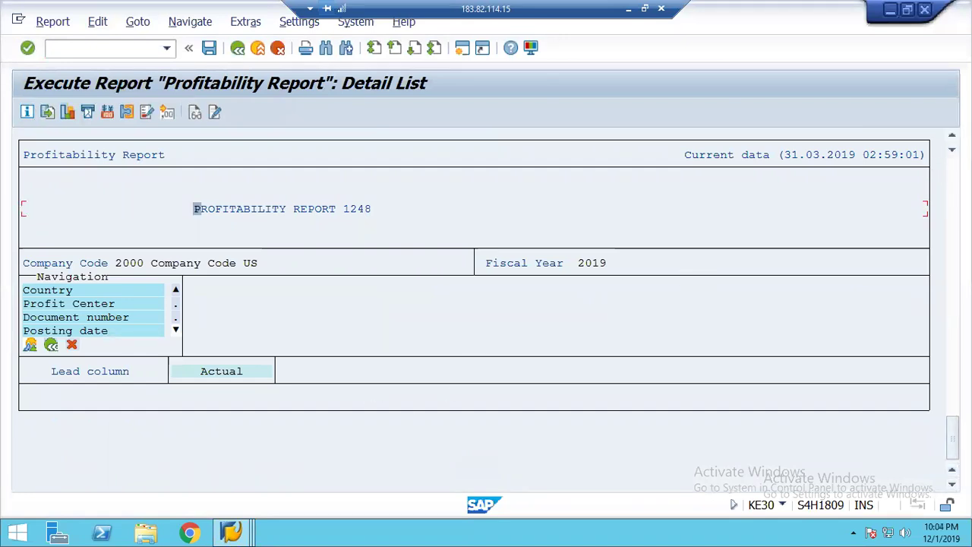
click(952, 135)
click(952, 135)
click(952, 135)
click(952, 135)
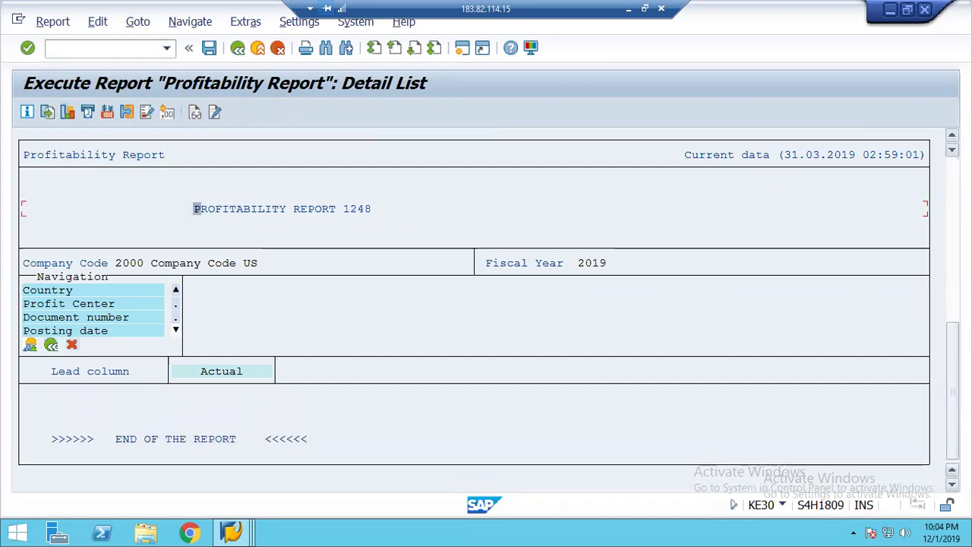
drag(53, 442, 342, 449)
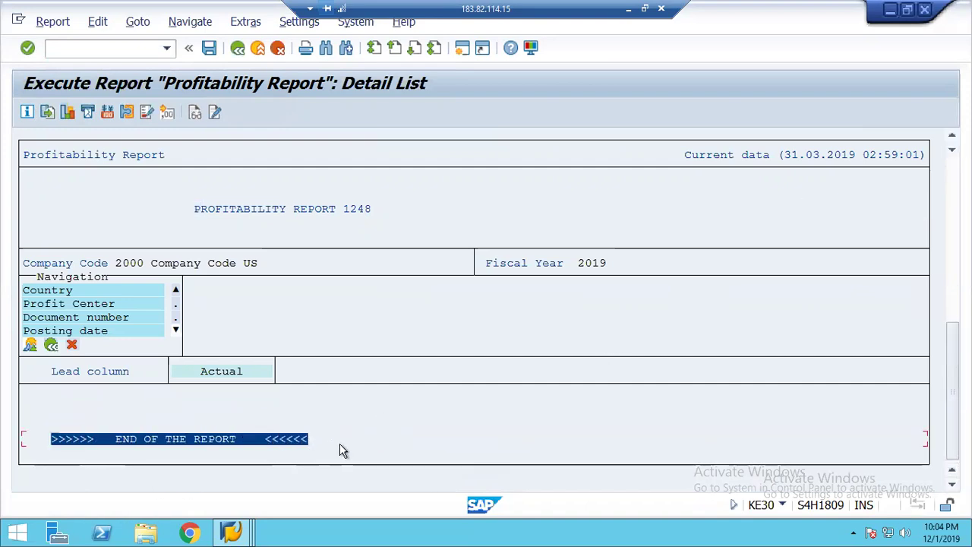
key(ctrl+c)
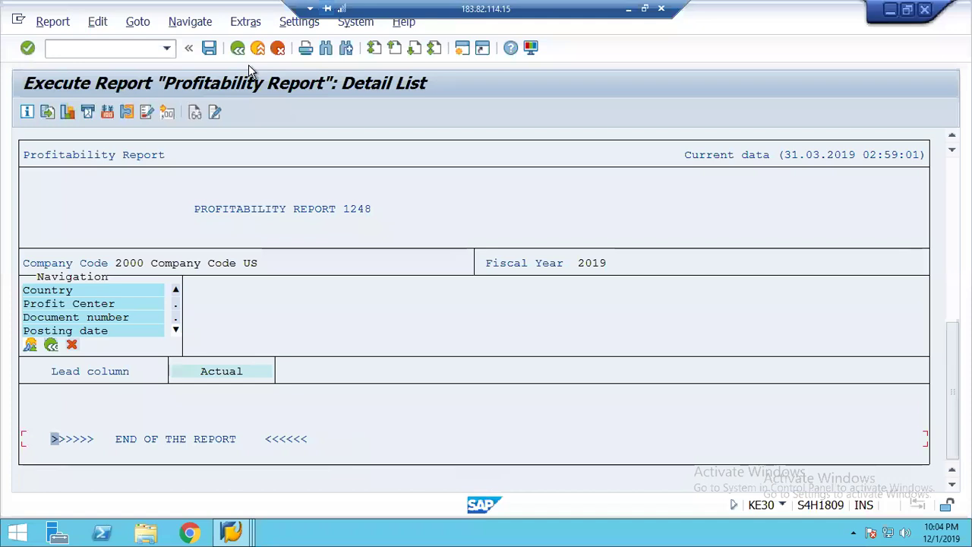
Step: Exit the executed profitability report and leave KE30 for SAP Easy Access
click(239, 48)
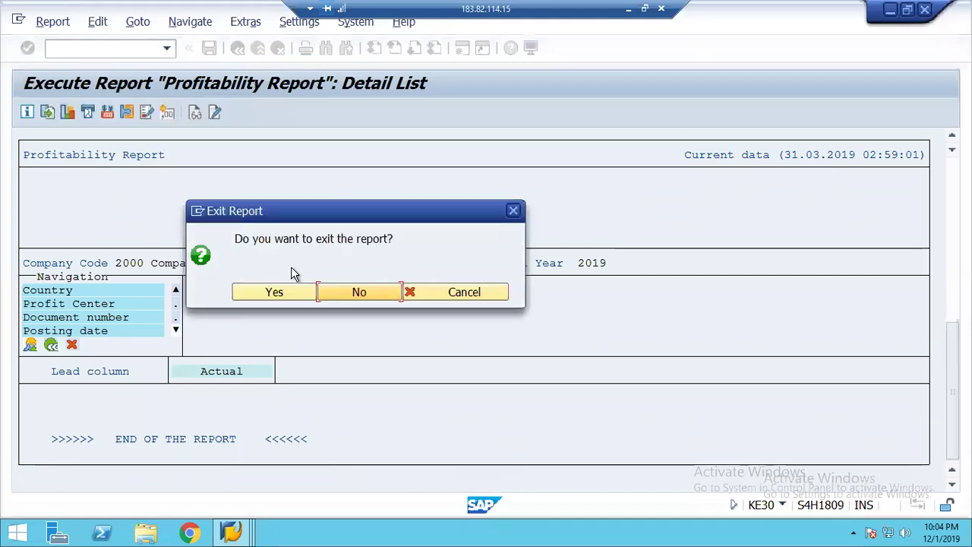
click(245, 291)
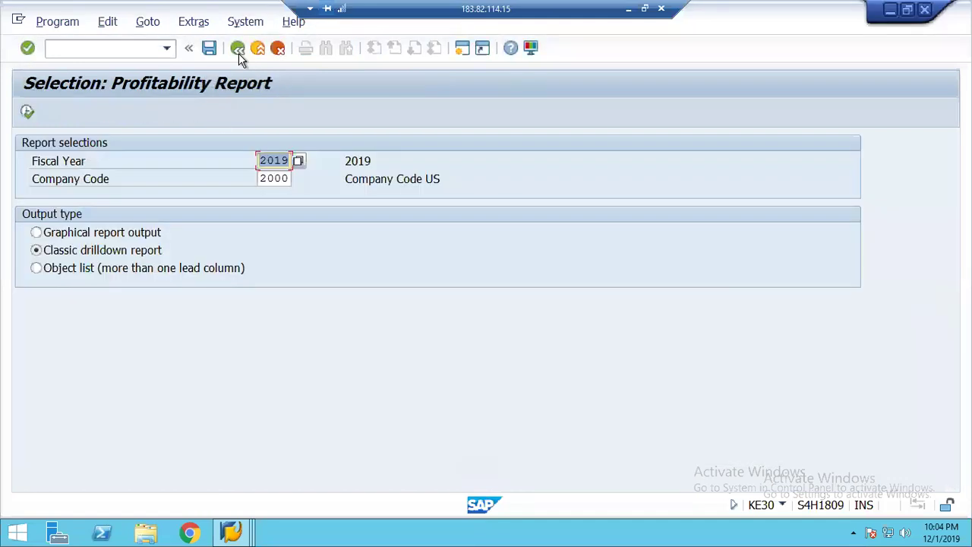
click(238, 49)
click(237, 49)
Step: Switch to the Display IMG session and open the line-item-based report PROFIT's footer text for changing
click(245, 524)
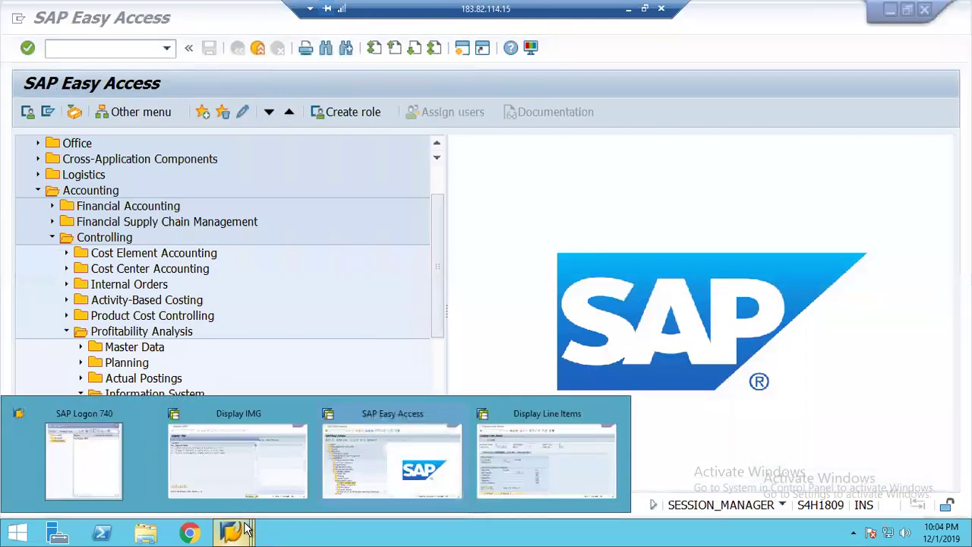
click(250, 473)
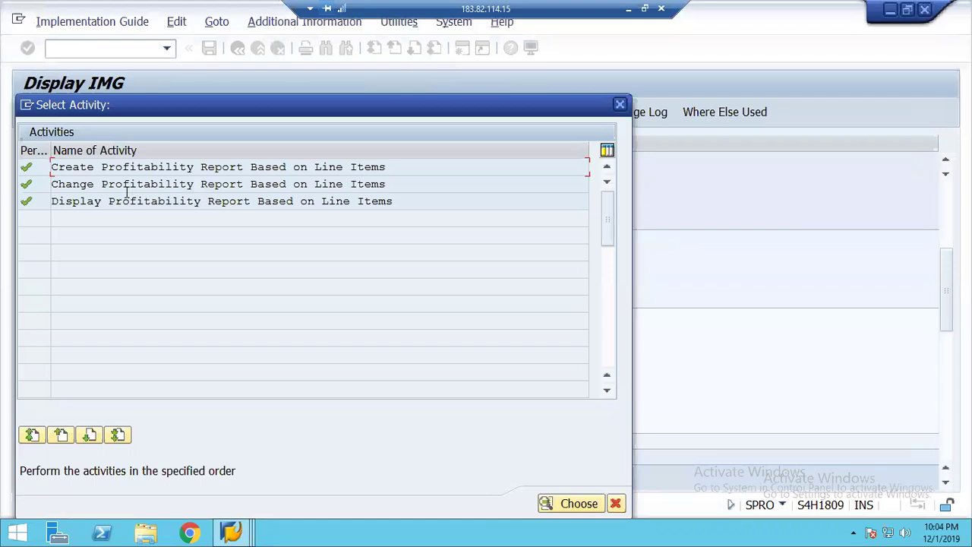
double_click(125, 190)
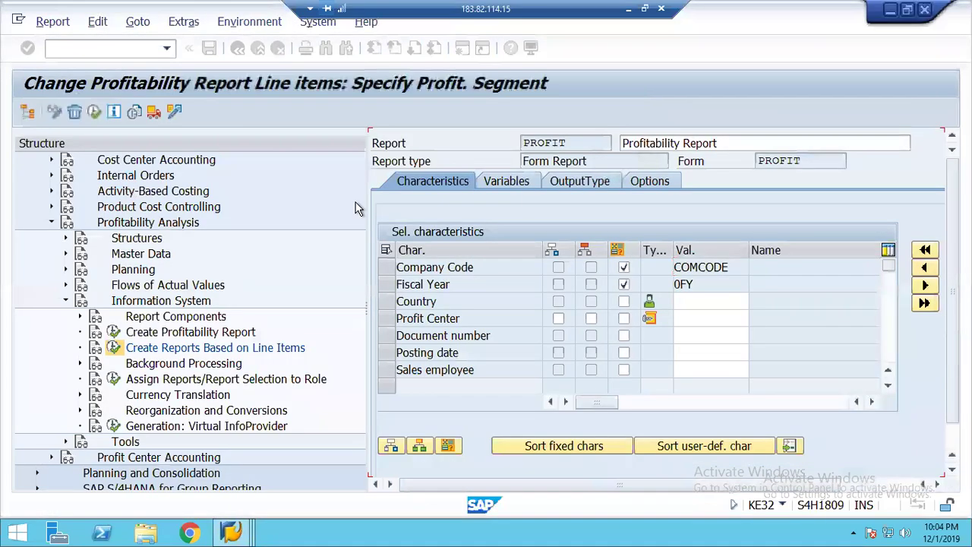
click(569, 182)
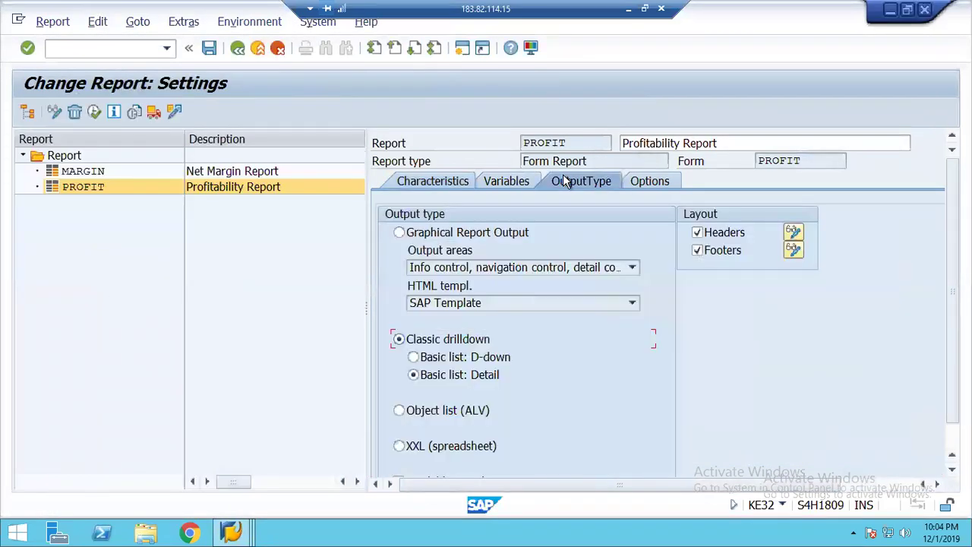
click(793, 251)
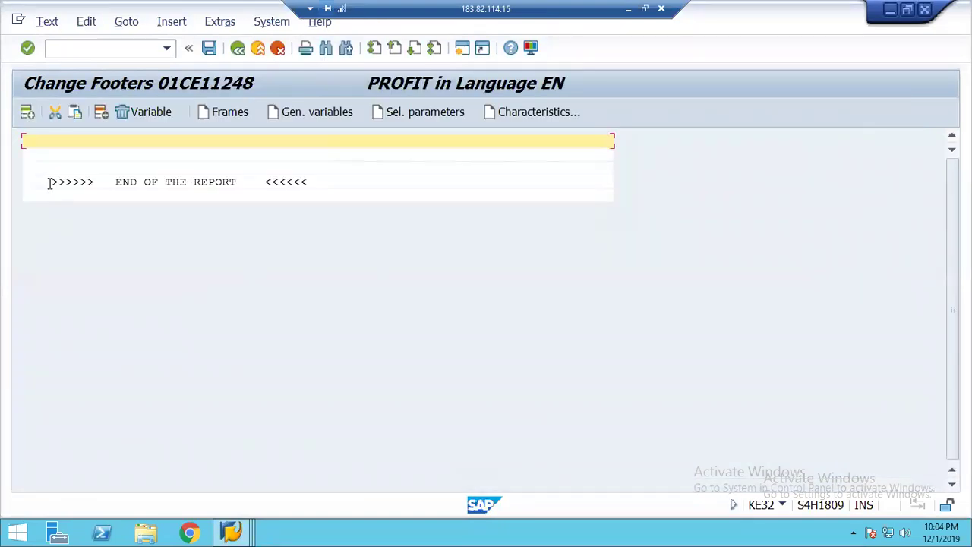
Step: Indent the END OF THE REPORT footer line to start in the same column as the header text, save it and leave the footer editor
click(49, 182)
text(E)
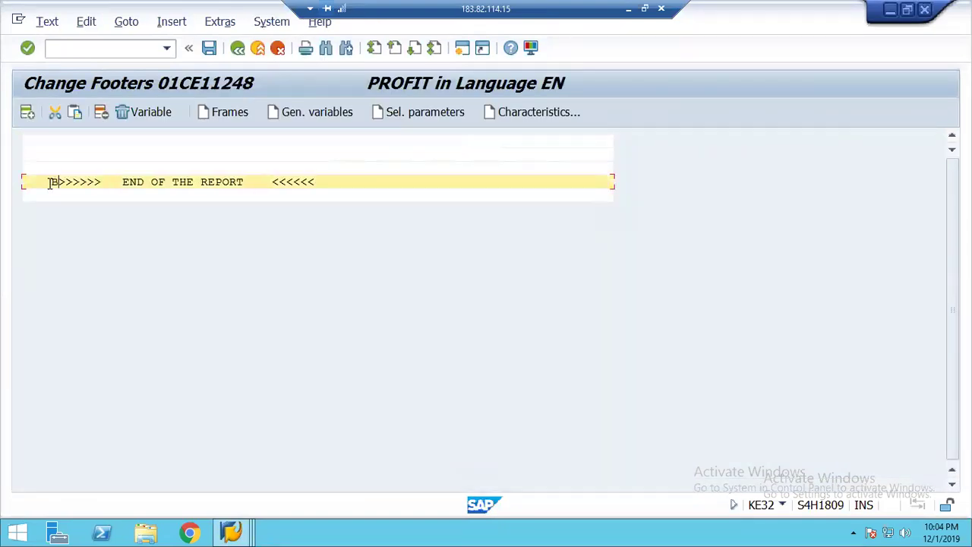
key(BackSpace)
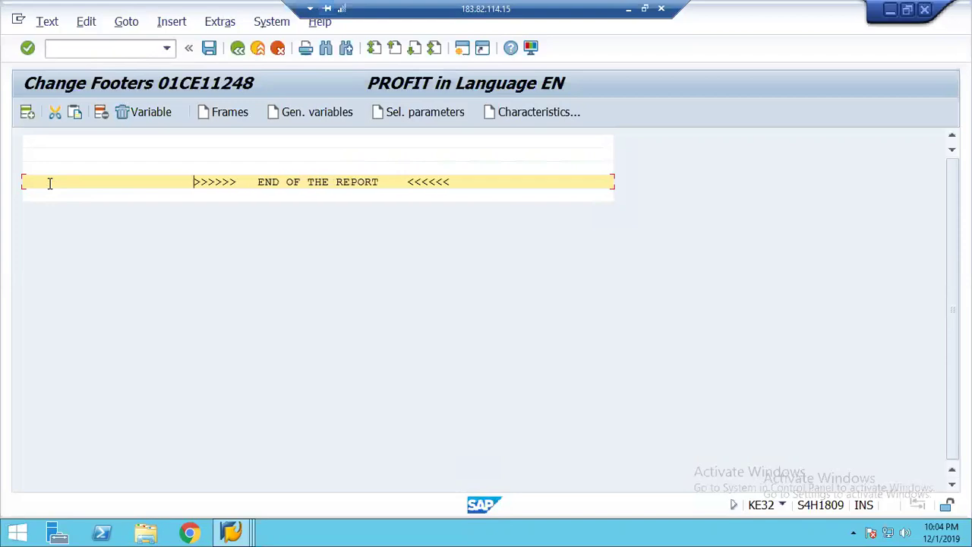
click(207, 48)
click(238, 47)
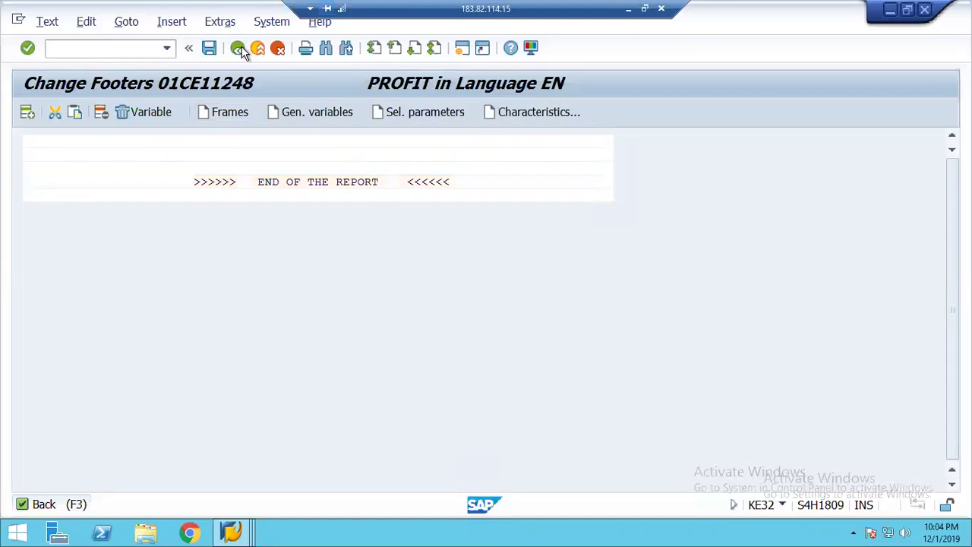
click(237, 47)
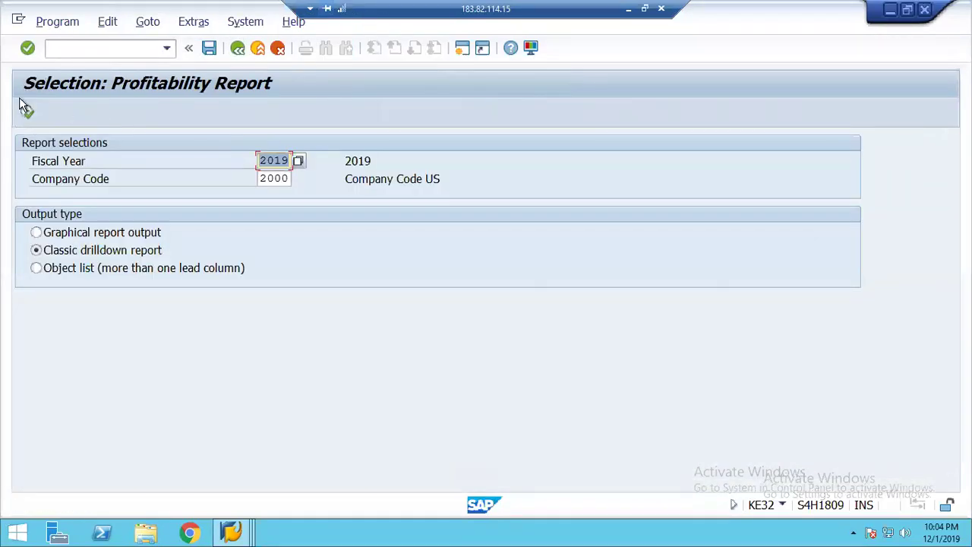
Step: Execute the report for fiscal year 2019 and company code 2000, check the footer's alignment at its end and exit the report
click(26, 113)
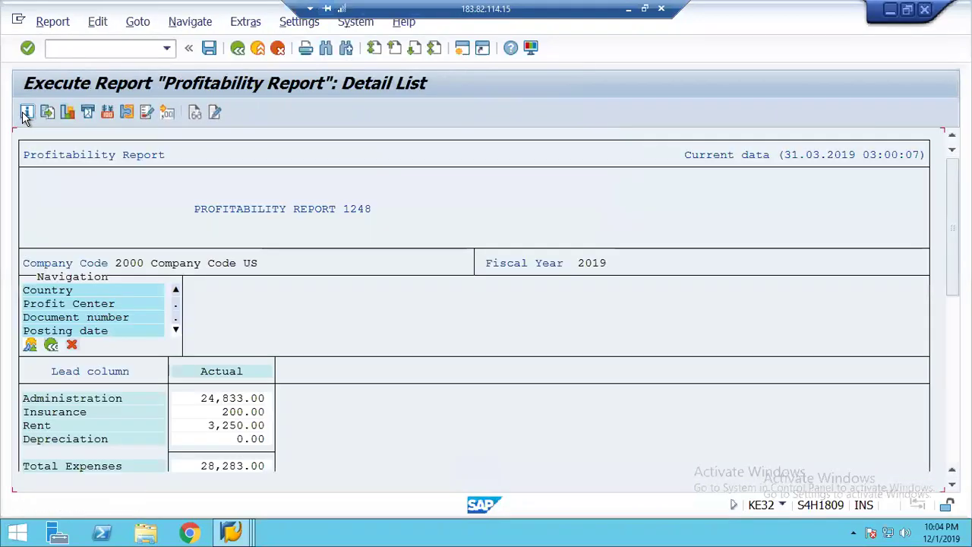
click(951, 488)
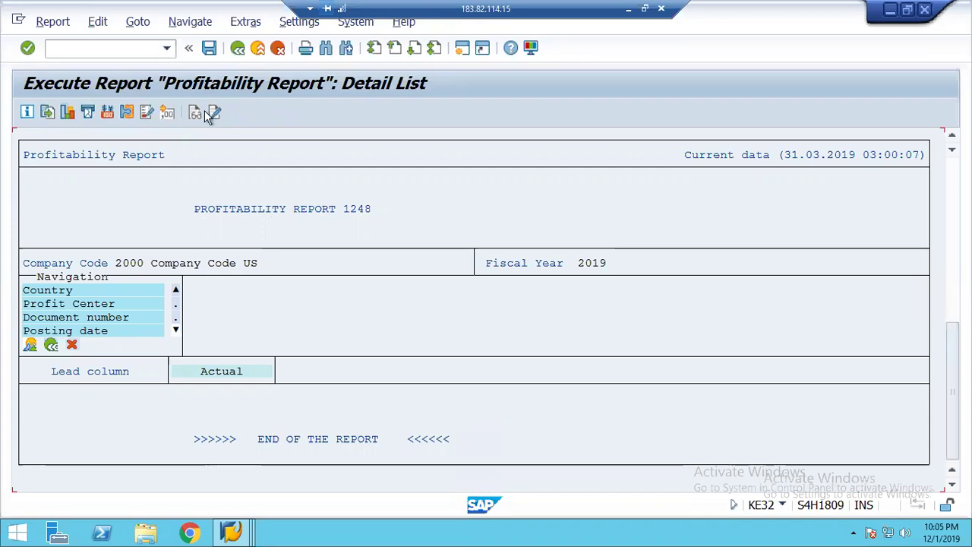
click(237, 49)
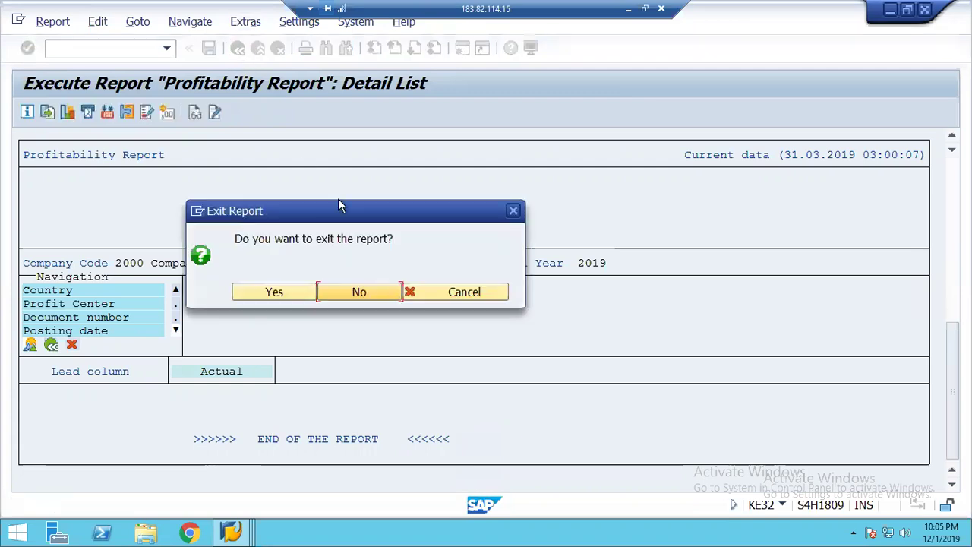
click(262, 293)
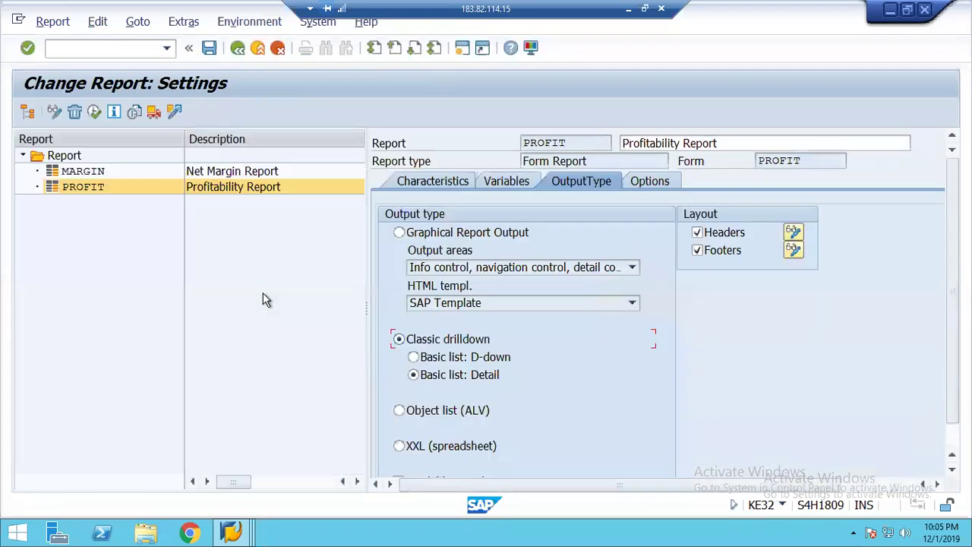
Step: Leave the line-item-based report's settings and close the activity selection to return to the Display IMG structure
click(238, 49)
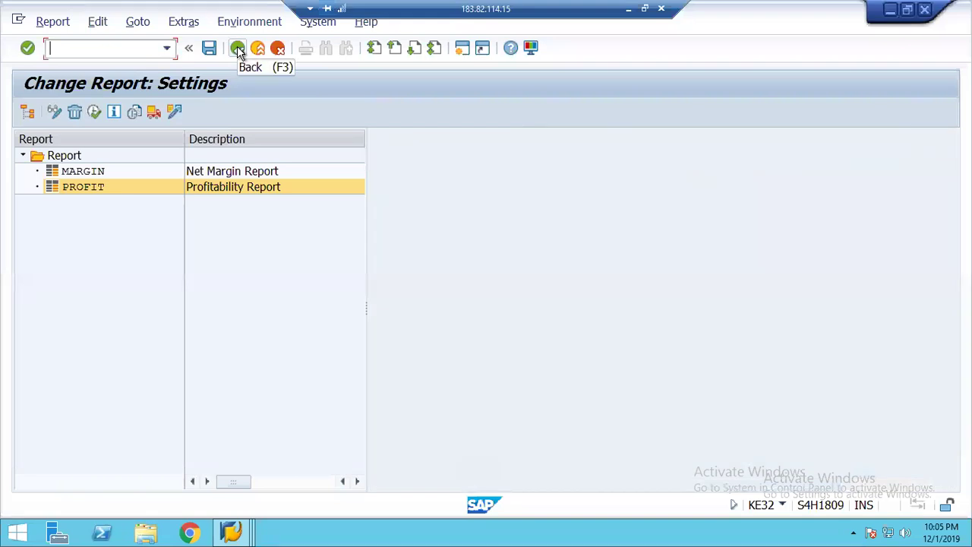
click(237, 49)
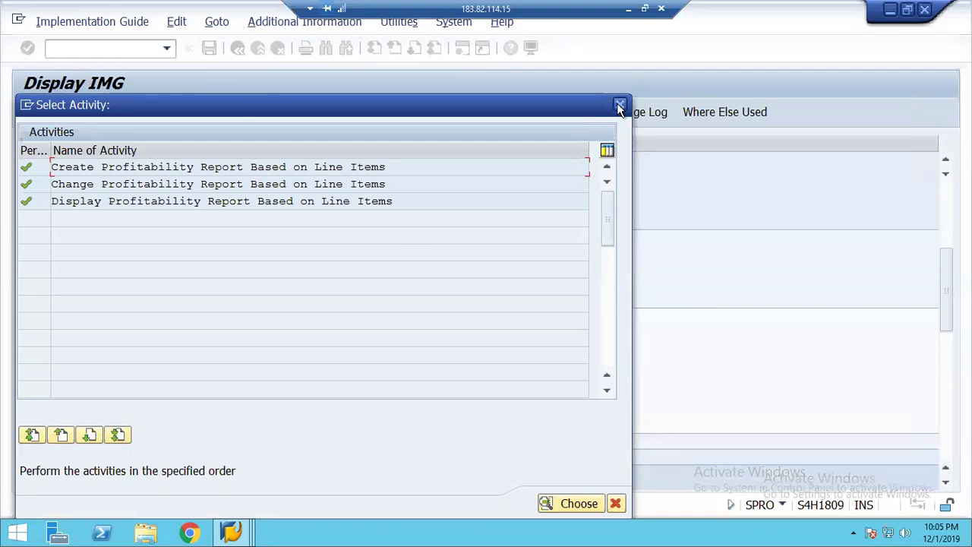
click(619, 106)
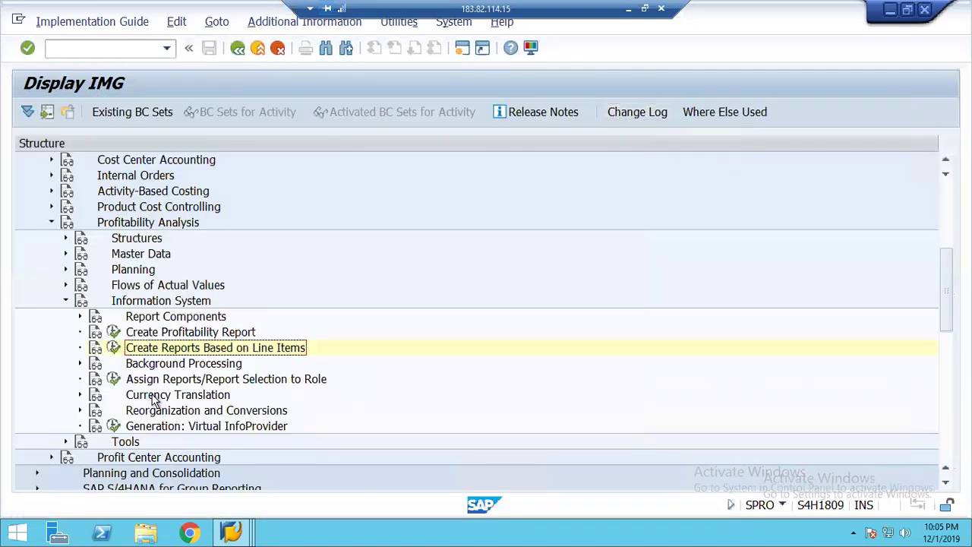
Step: Expand Report Components under Information System and compare the form definition activities for profitability reports and for reports based on line items
click(79, 316)
click(181, 476)
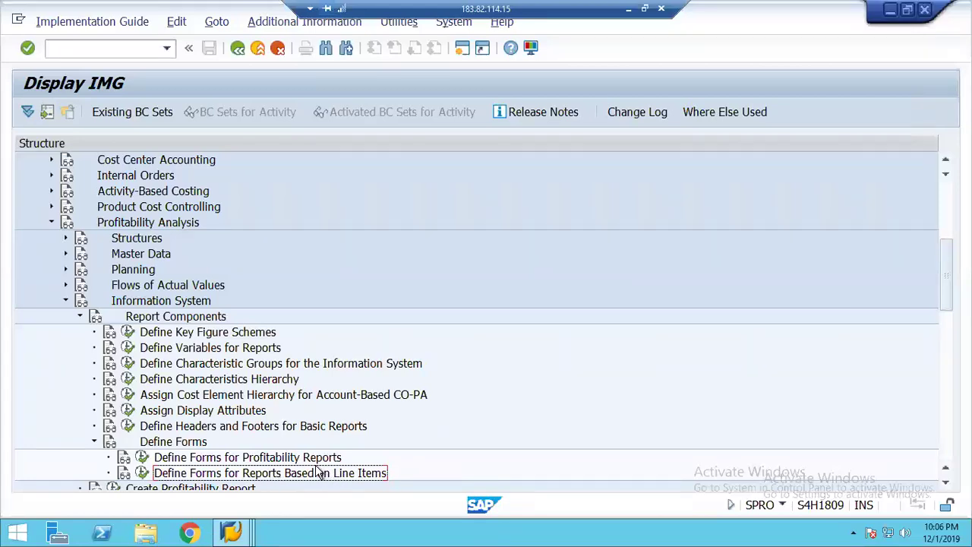
click(293, 458)
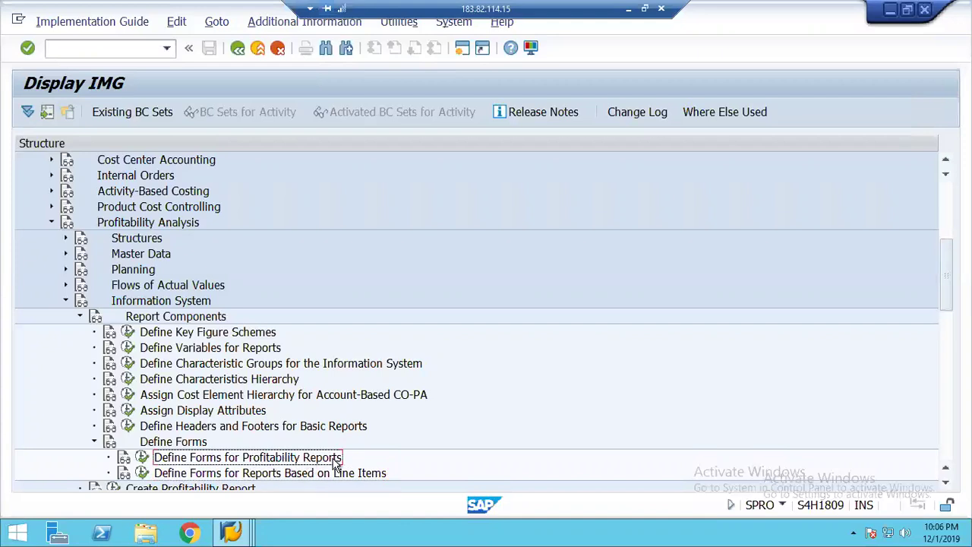
click(291, 474)
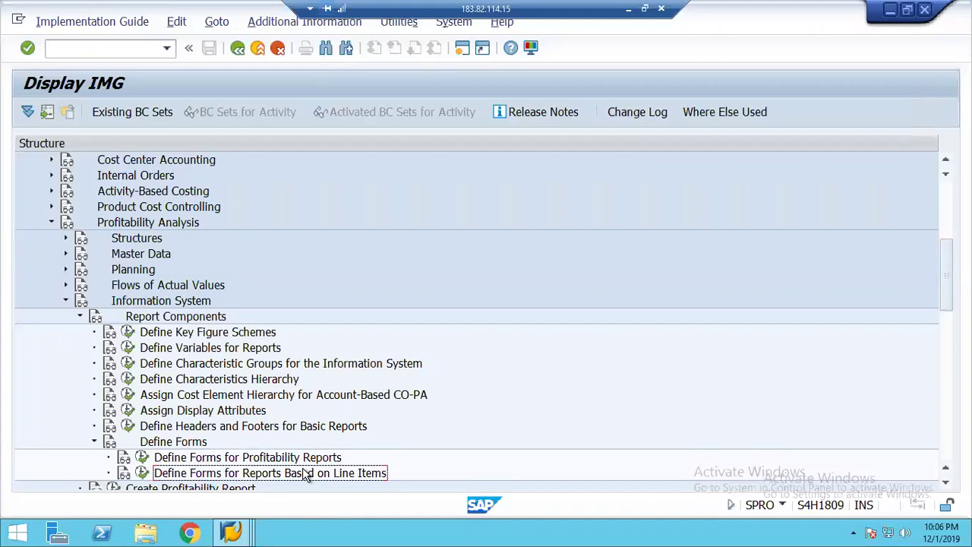
click(243, 459)
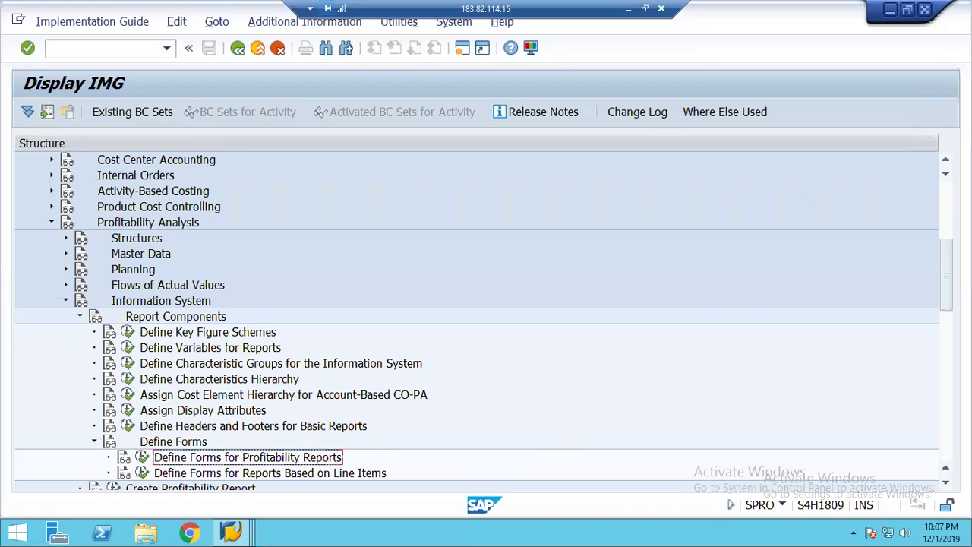
Step: Expand Structures and Define Operating Concern under Profitability Analysis and open the Maintain Operating Concern activity
click(947, 196)
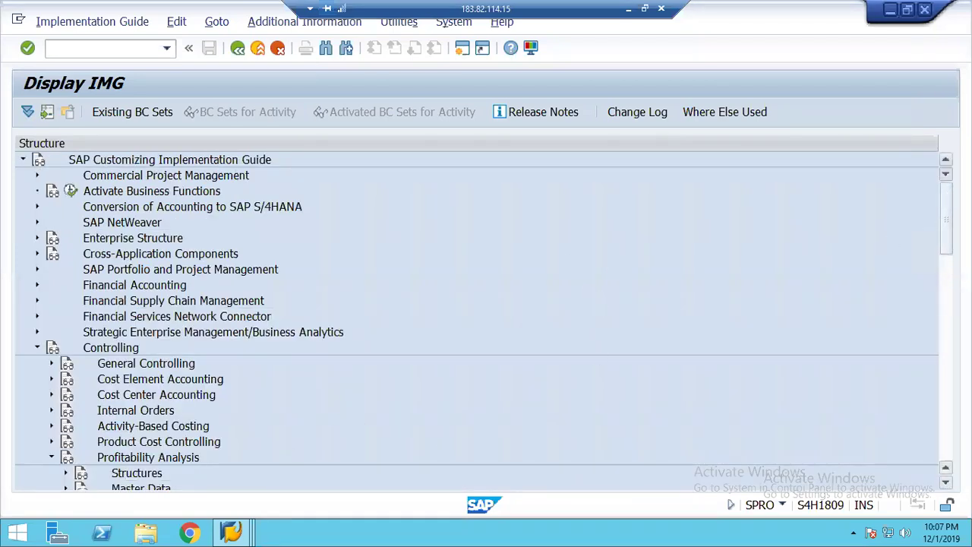
click(946, 483)
click(946, 483)
click(946, 483)
click(946, 483)
click(946, 483)
click(946, 483)
click(946, 483)
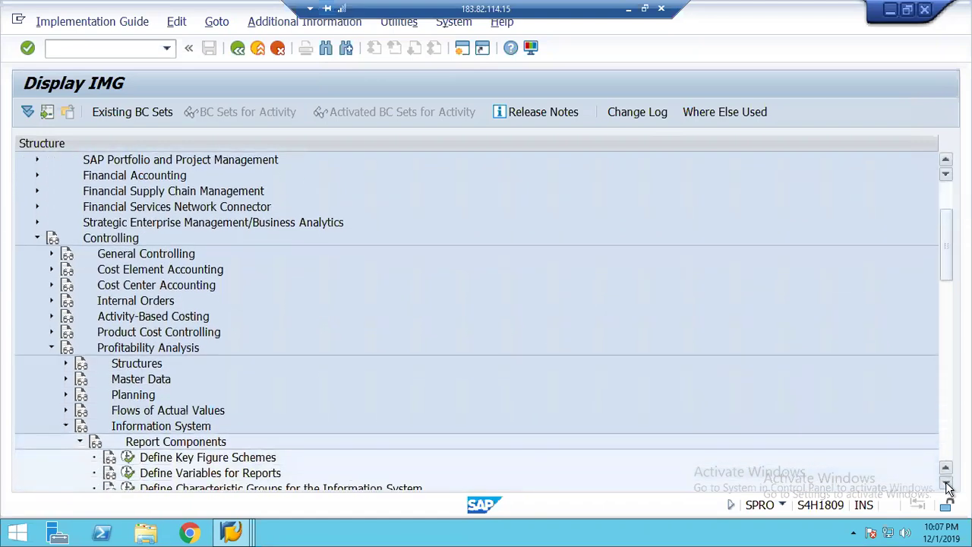
click(946, 483)
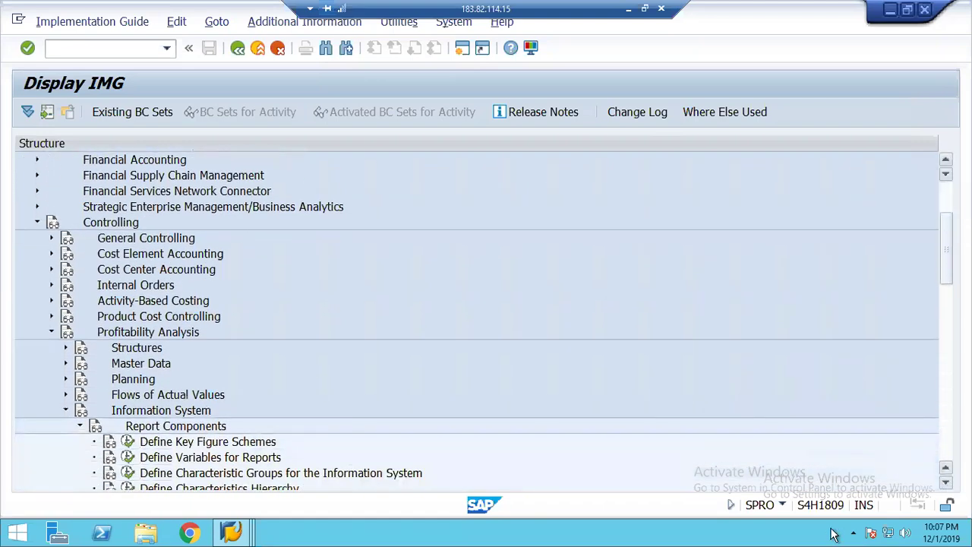
click(116, 347)
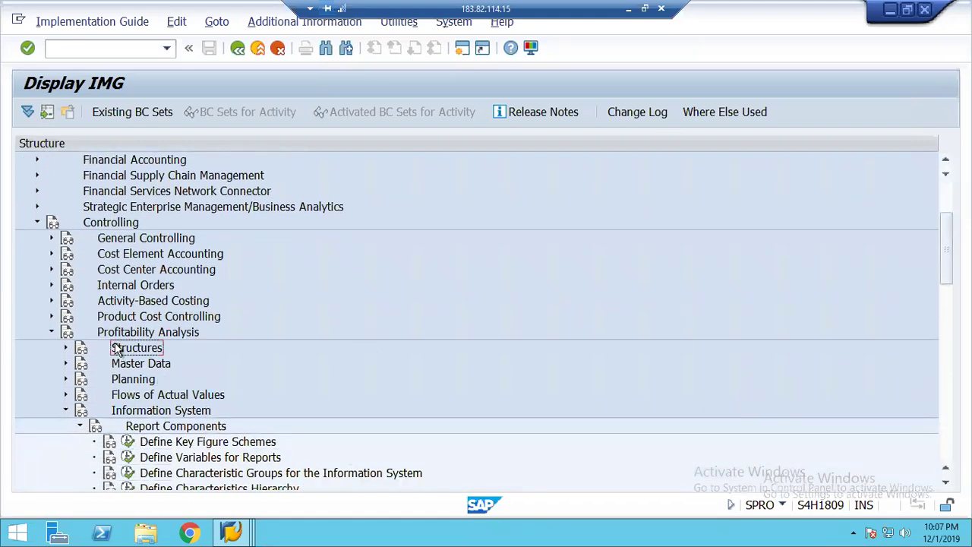
click(65, 348)
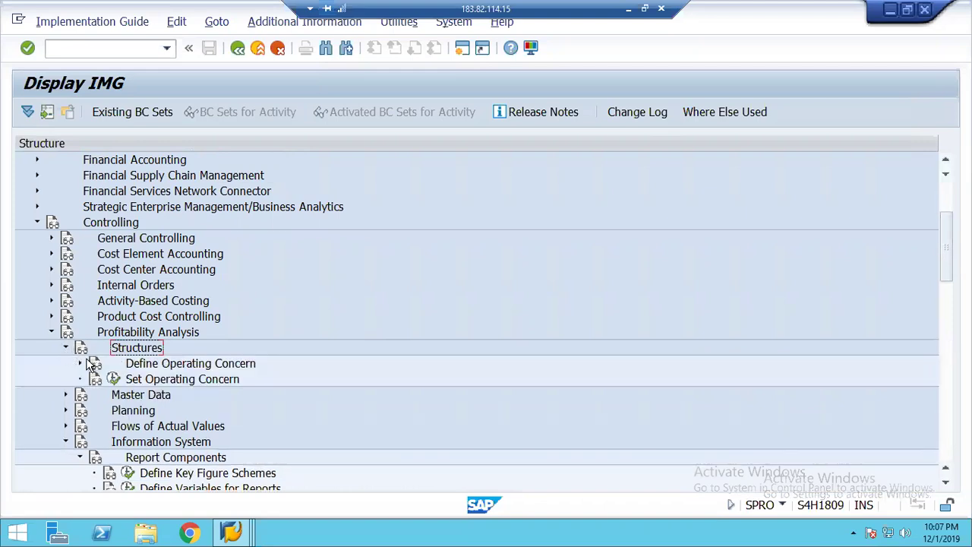
click(80, 365)
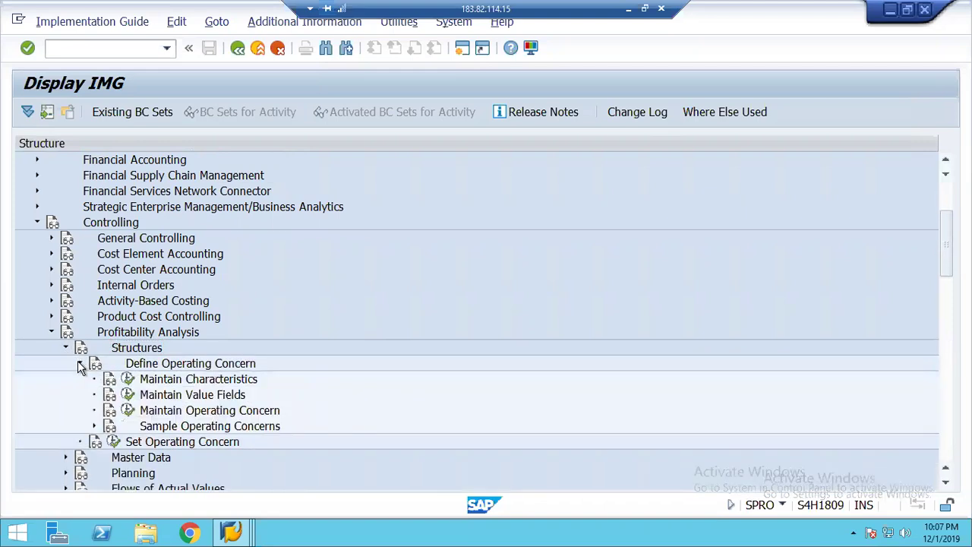
click(176, 412)
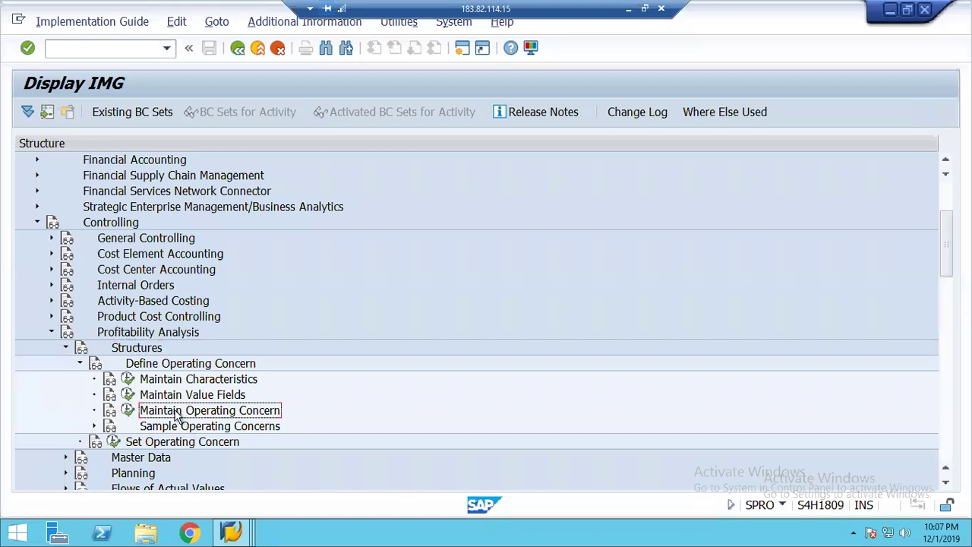
click(126, 410)
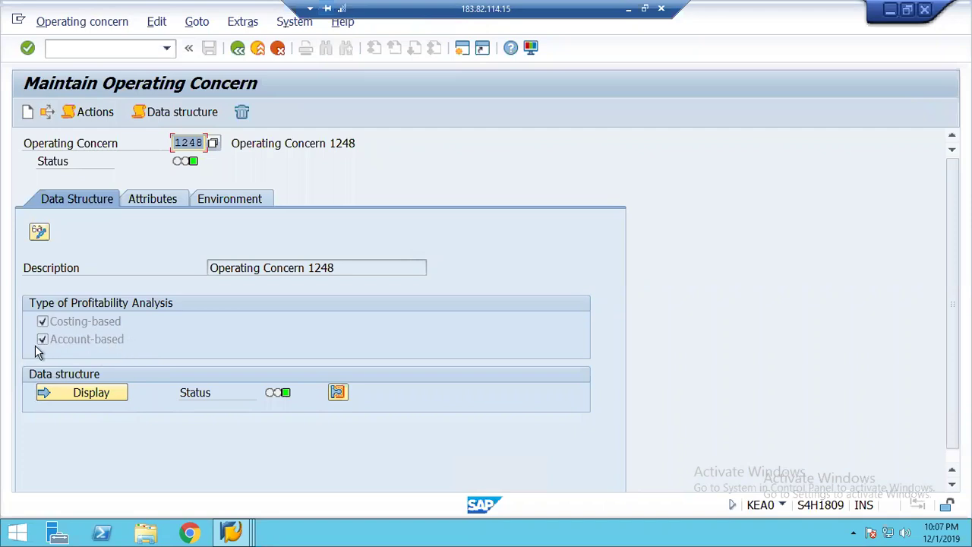
Step: Display the data structure of operating concern 1248 and review its value fields and characteristics
click(73, 396)
click(74, 400)
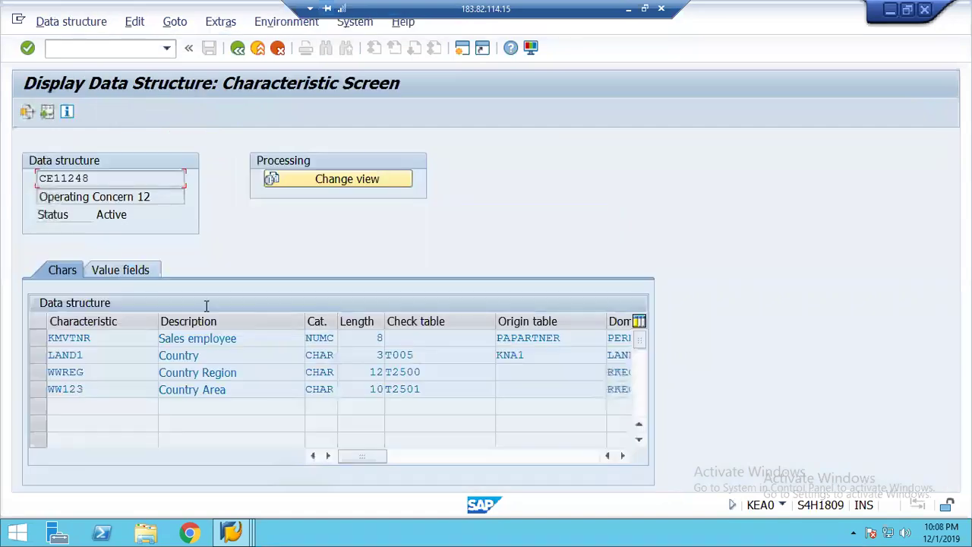
click(116, 267)
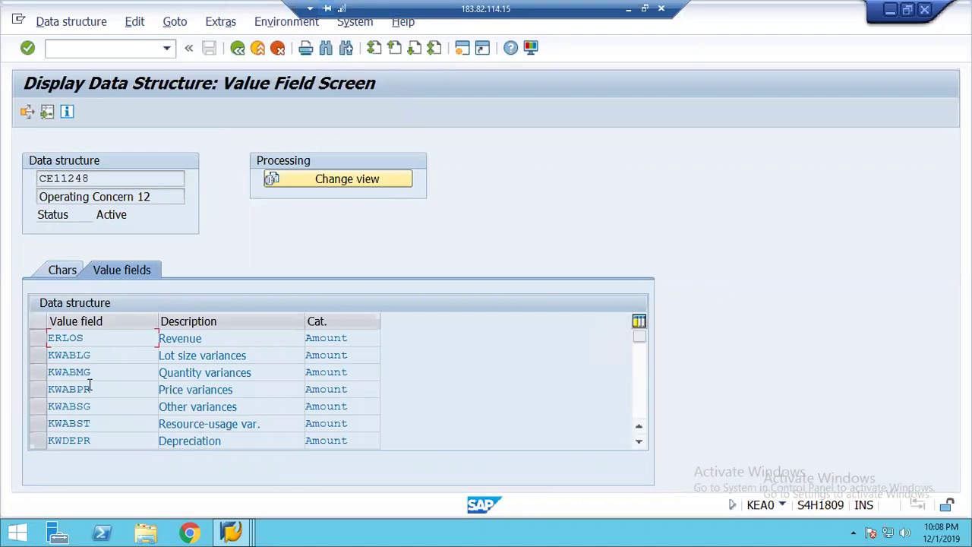
click(50, 270)
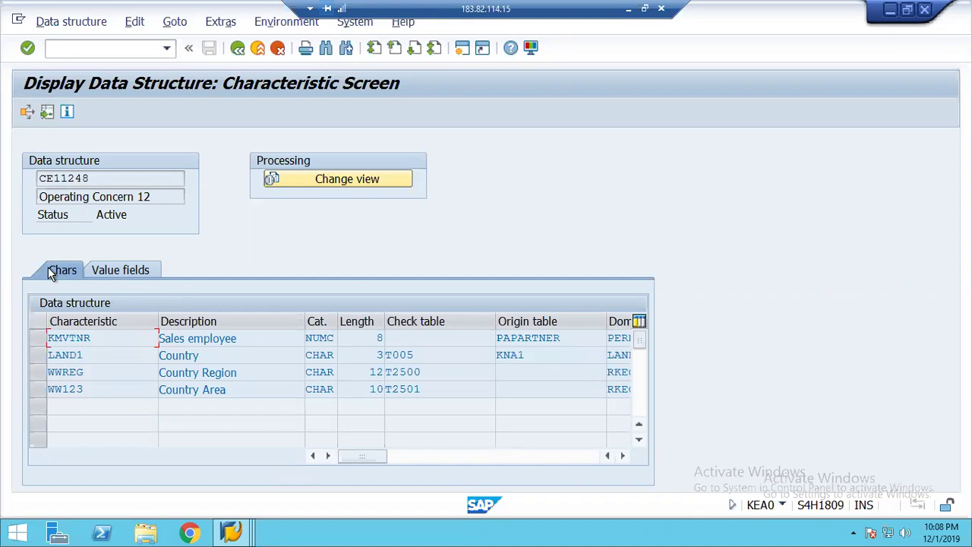
Step: Copy the data structure name CE11248 from the characteristic screen
drag(106, 180, 36, 178)
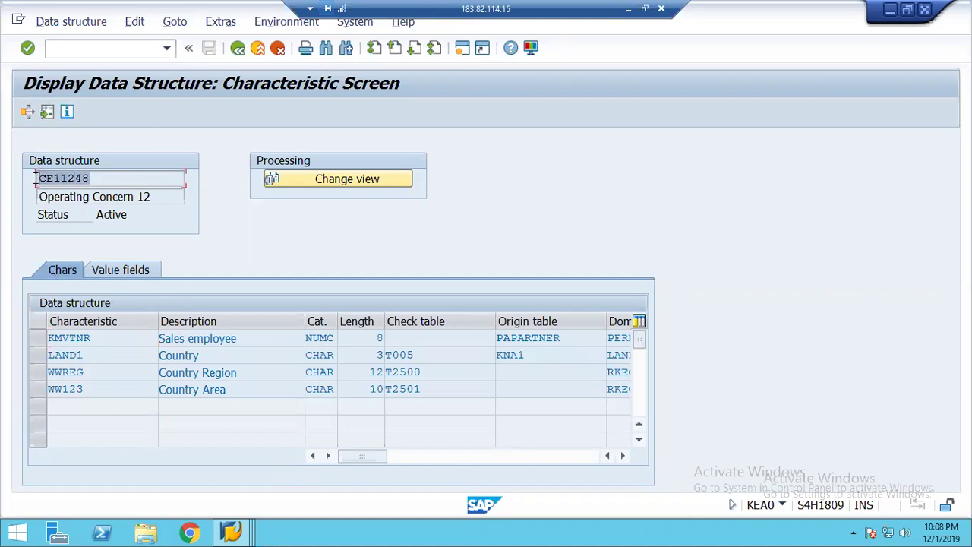
click(36, 178)
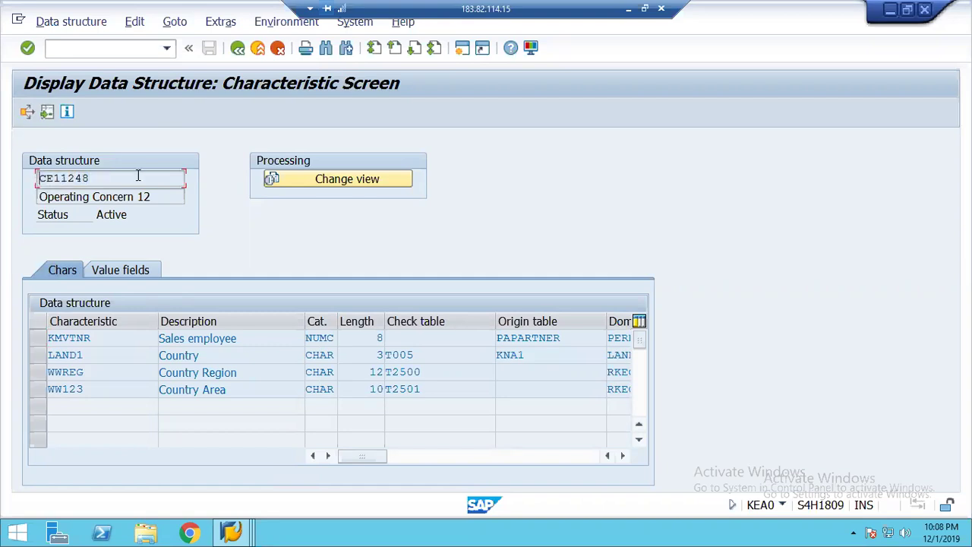
drag(101, 178, 30, 179)
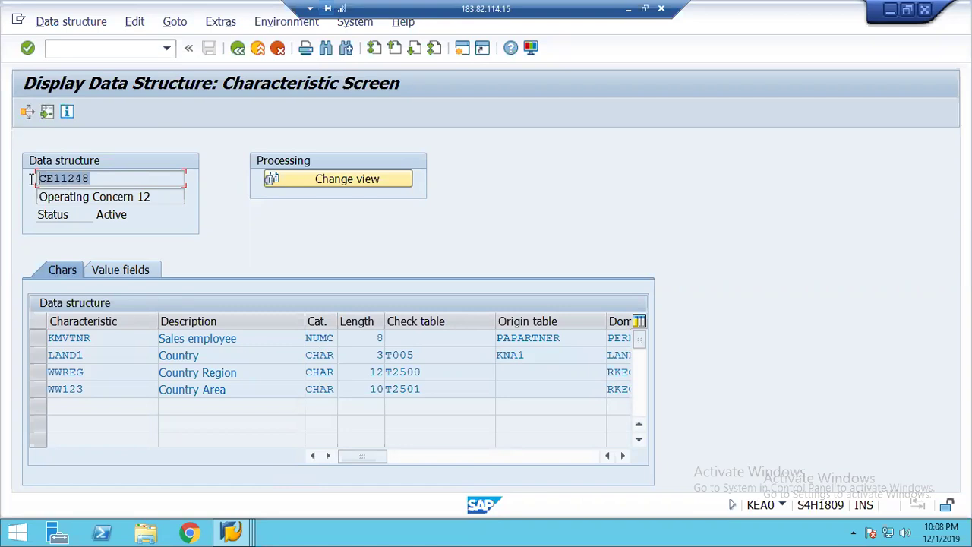
click(33, 179)
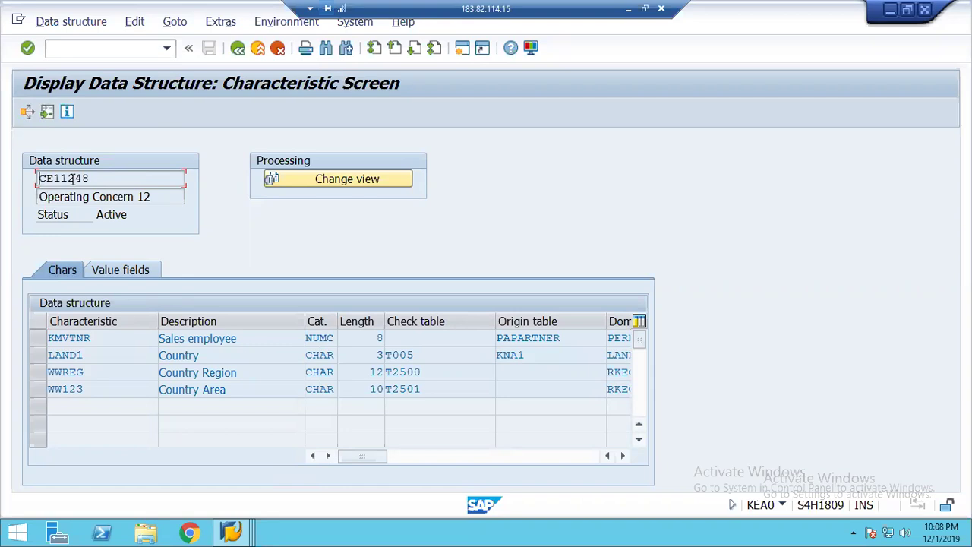
drag(72, 179, 33, 181)
key(ctrl+c)
click(32, 180)
Step: Switch to the SAP Easy Access session and open transaction SE16N
click(232, 531)
click(412, 457)
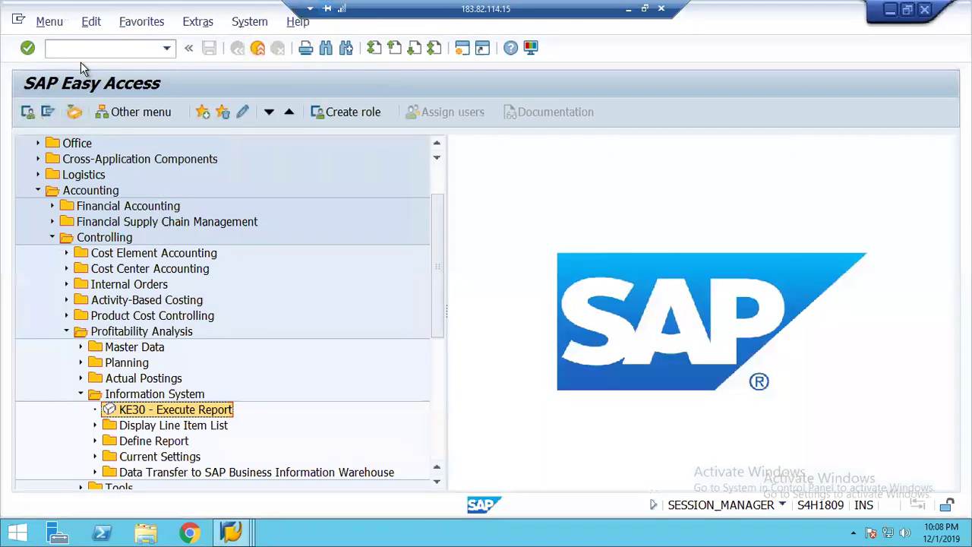
click(74, 47)
text(SE16N)
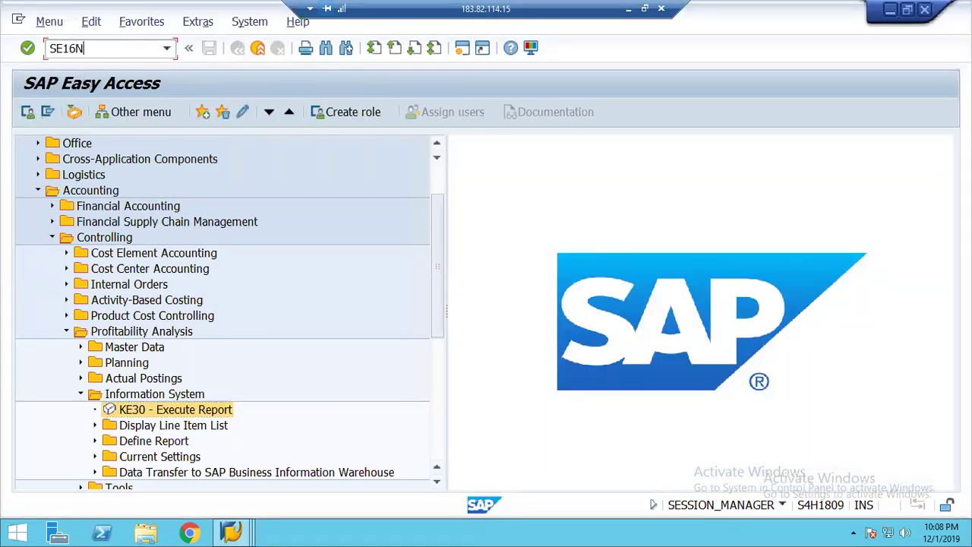
key(Return)
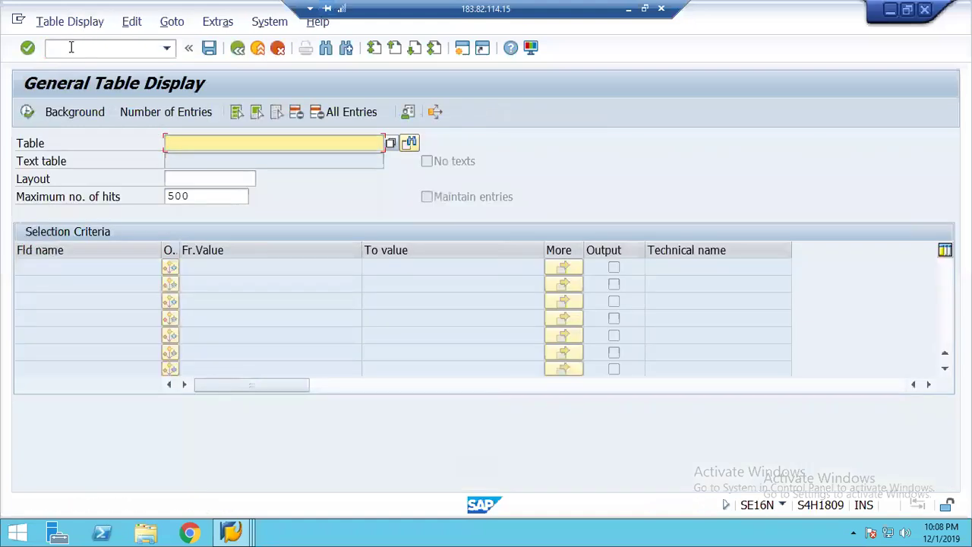
Step: Display the entries of table CE11248 restricted to currency type 10
key(ctrl+v)
key(Return)
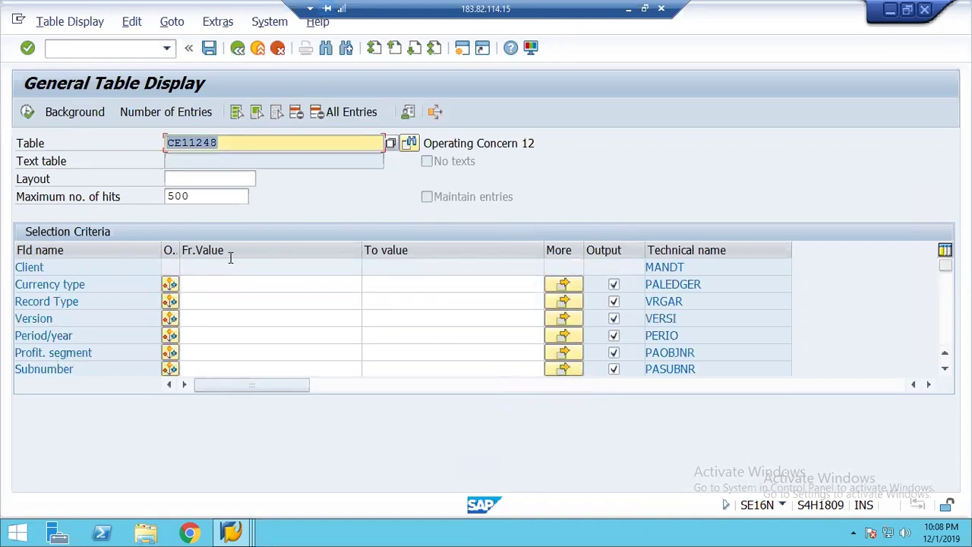
click(203, 289)
text(10)
key(Tab)
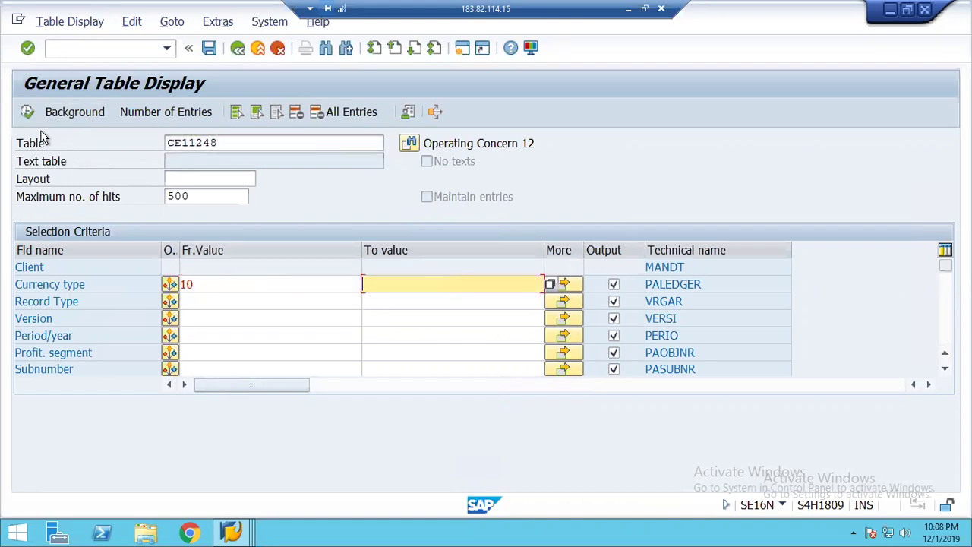
click(27, 111)
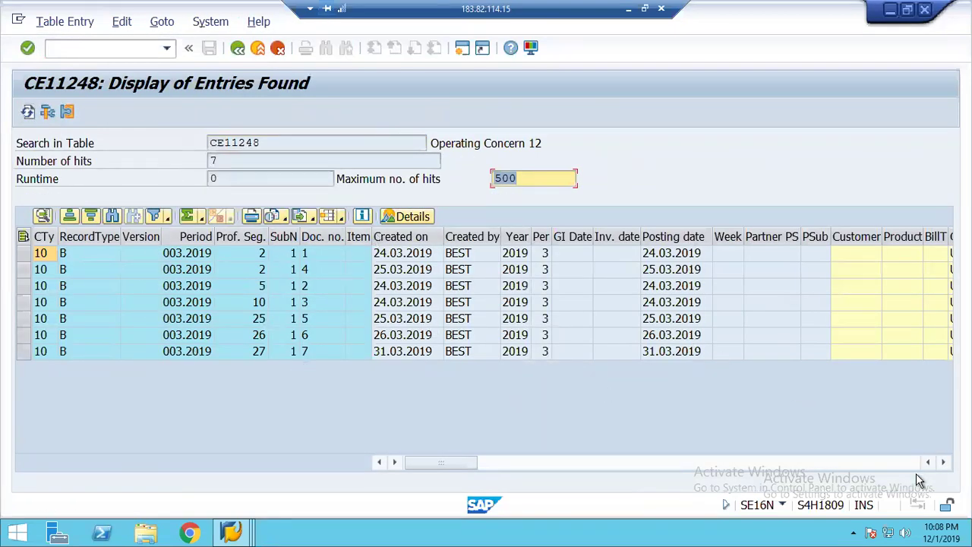
Step: Examine the characteristic and value field columns of the CE11248 entries, from the creation data through Revenue and the variances
click(943, 461)
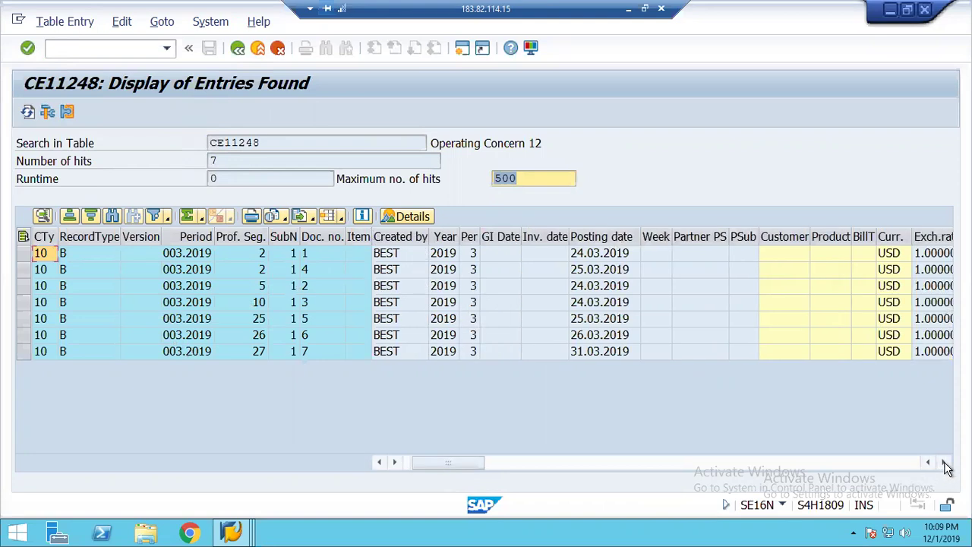
click(945, 463)
click(946, 463)
click(946, 463)
click(945, 463)
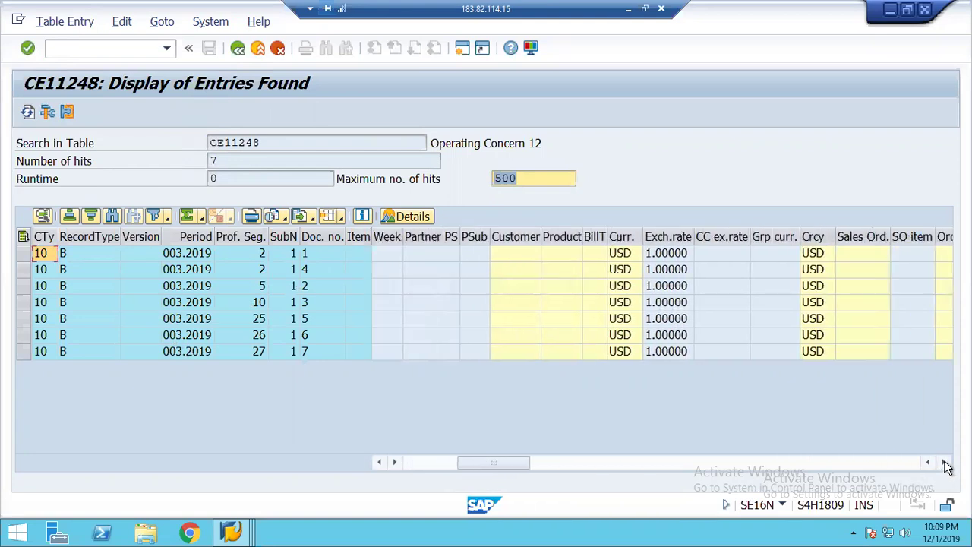
click(946, 463)
click(945, 463)
click(946, 463)
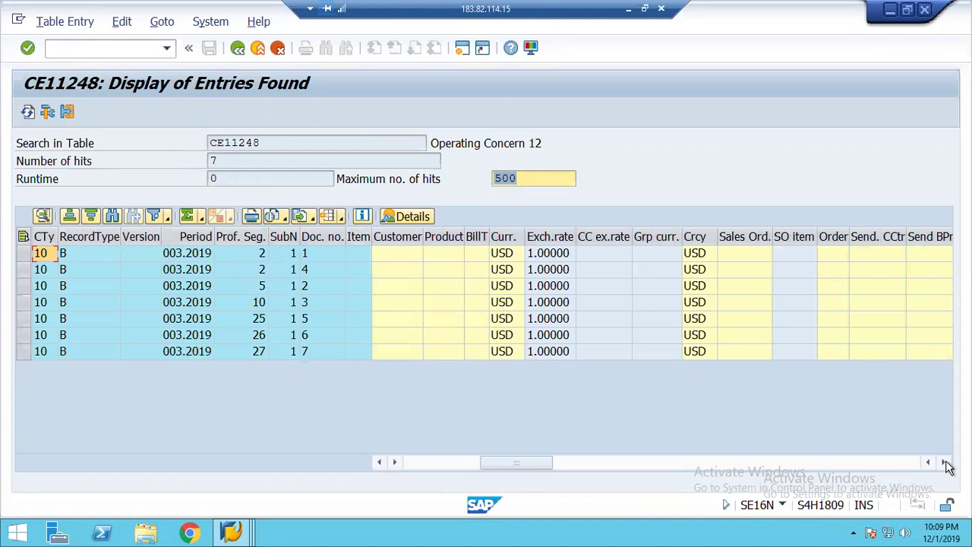
click(945, 463)
click(945, 463)
click(945, 463)
click(946, 463)
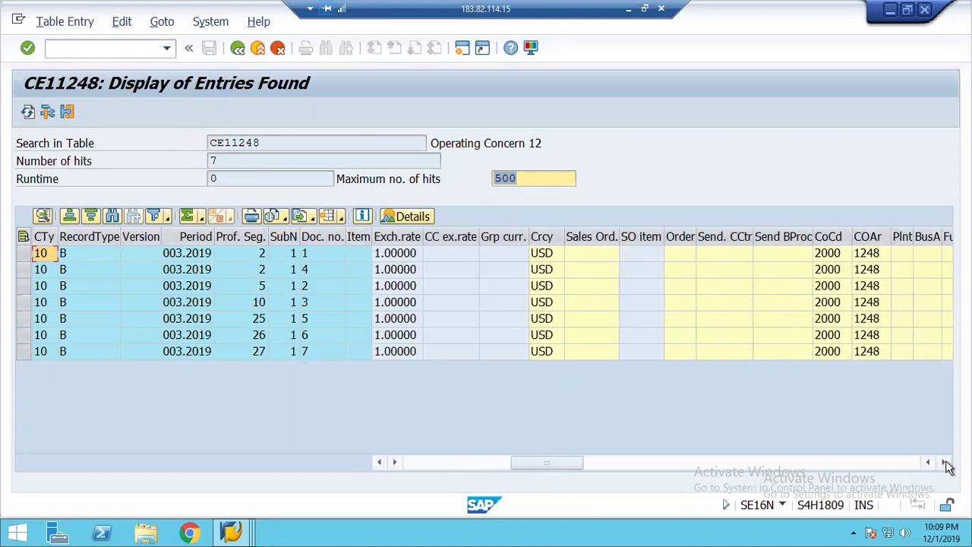
click(946, 463)
click(945, 463)
click(945, 463)
click(946, 463)
click(945, 463)
click(945, 463)
click(945, 463)
click(945, 463)
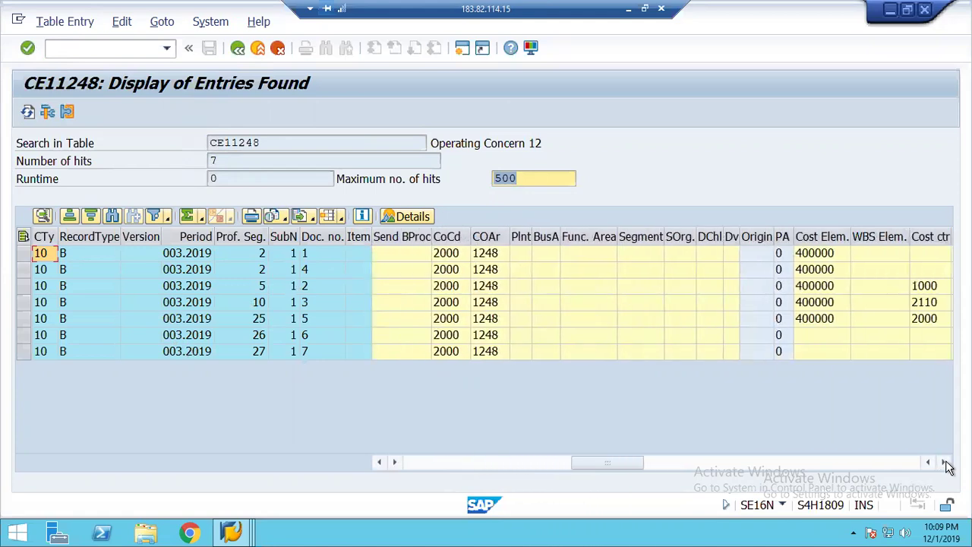
click(946, 463)
click(945, 463)
click(945, 463)
click(946, 463)
click(945, 463)
click(945, 463)
click(945, 463)
click(945, 463)
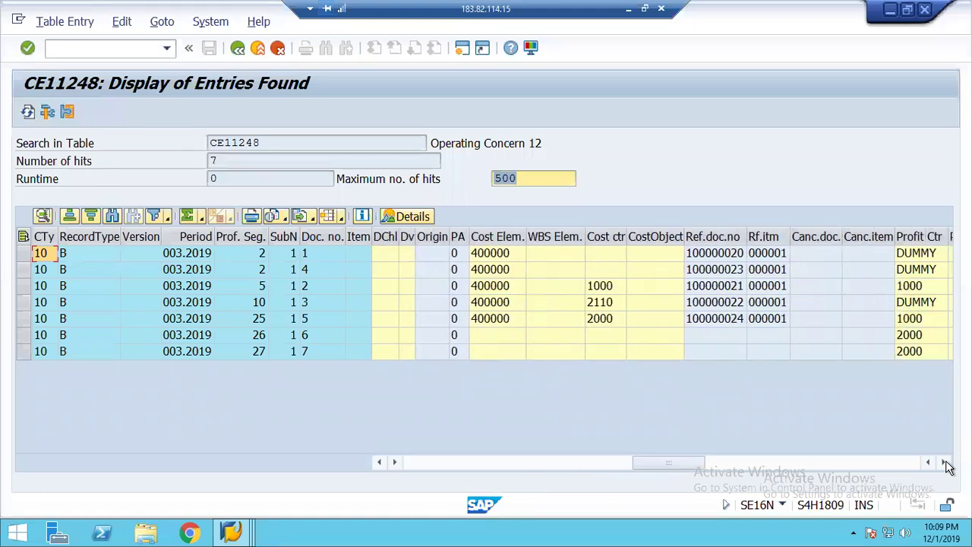
click(945, 463)
click(946, 463)
click(945, 463)
click(945, 463)
click(946, 463)
click(946, 464)
click(945, 463)
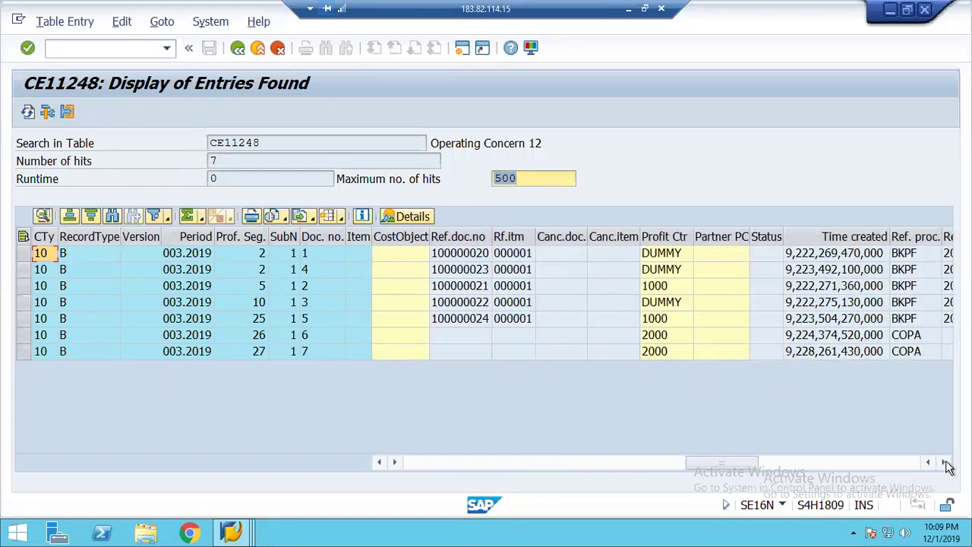
click(945, 464)
click(945, 463)
click(946, 463)
click(945, 463)
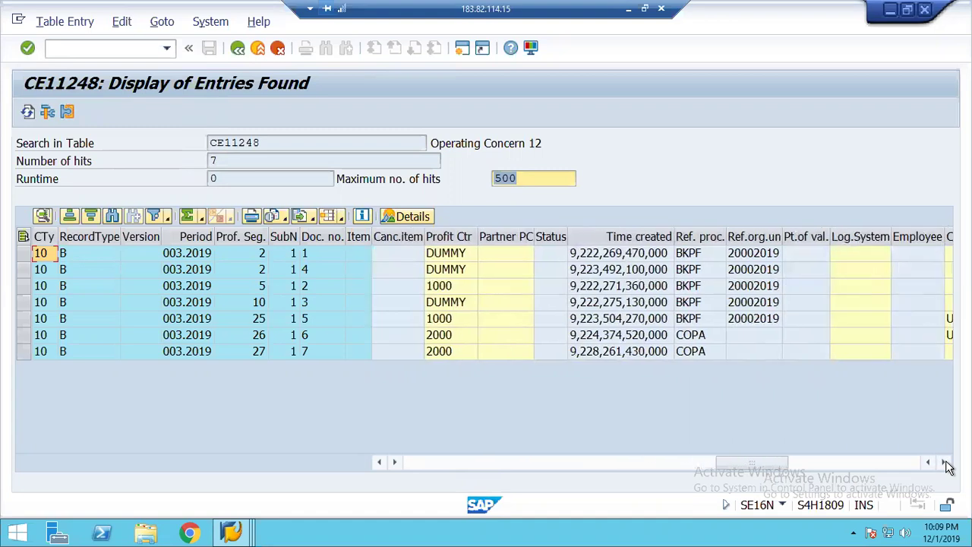
click(945, 463)
click(946, 463)
click(946, 463)
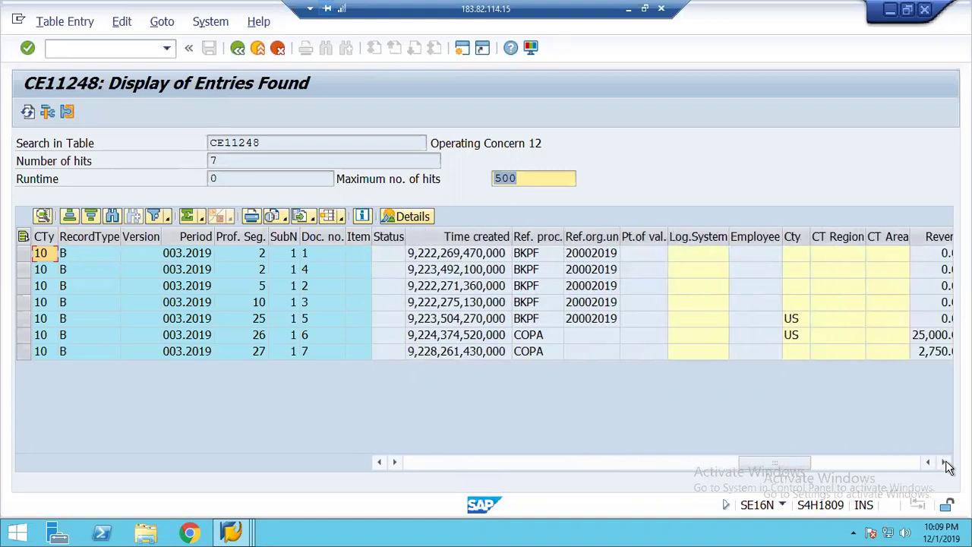
click(945, 464)
click(945, 464)
click(945, 463)
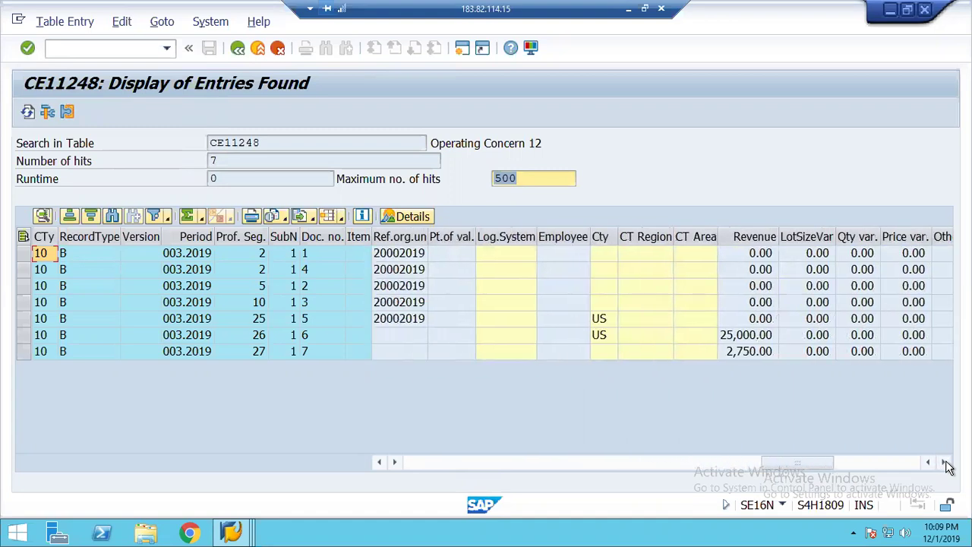
click(945, 463)
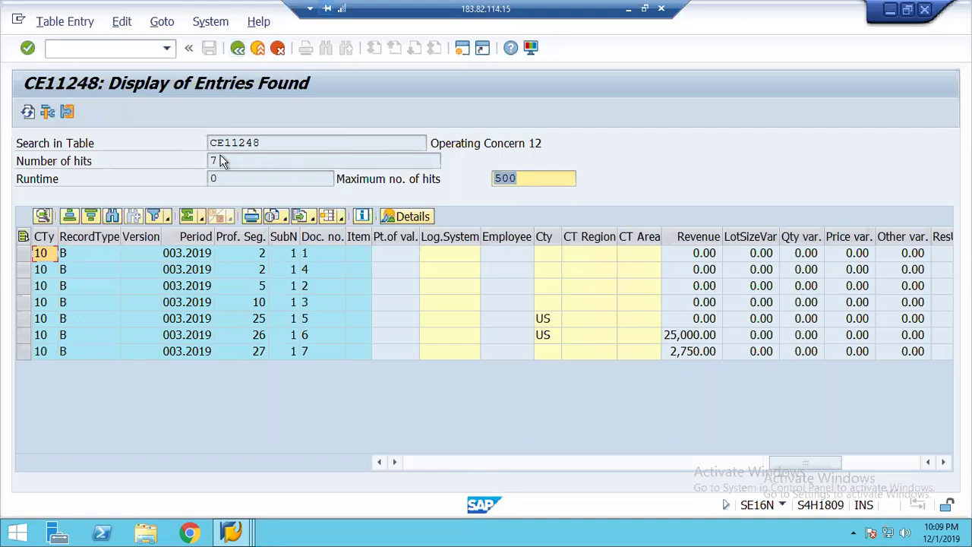
drag(232, 143, 205, 143)
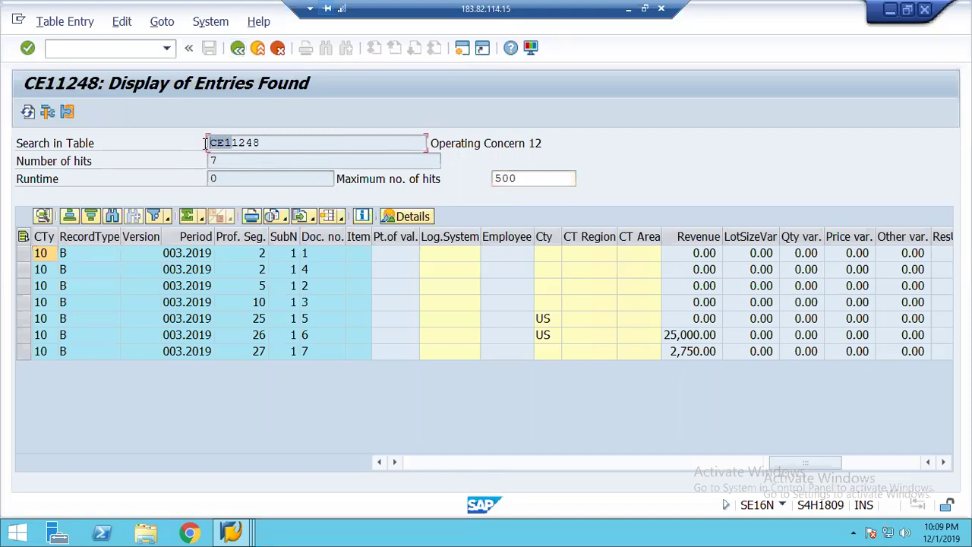
click(258, 143)
drag(260, 143, 196, 143)
click(195, 144)
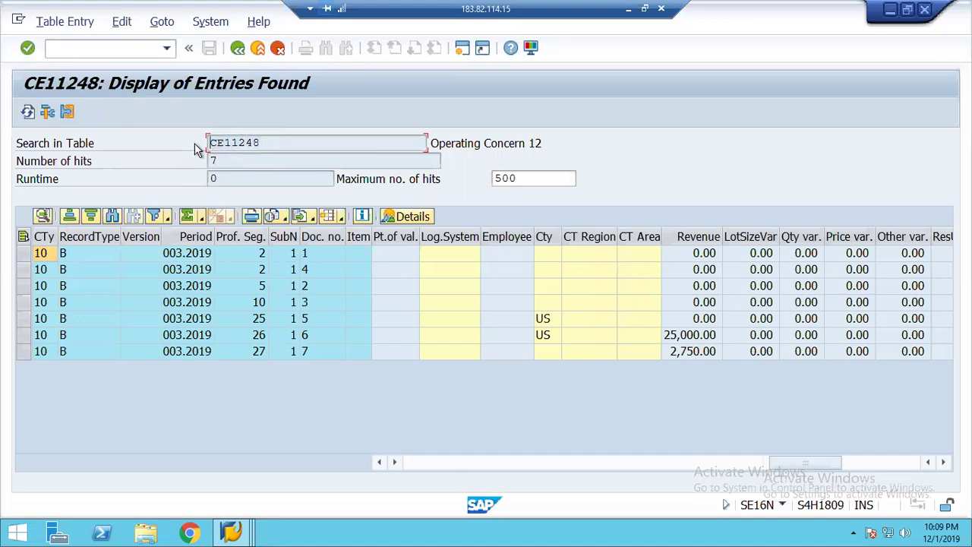
Step: Return to the table selection, change the table to CE21248, and run the display of its entries without restrictions
click(237, 51)
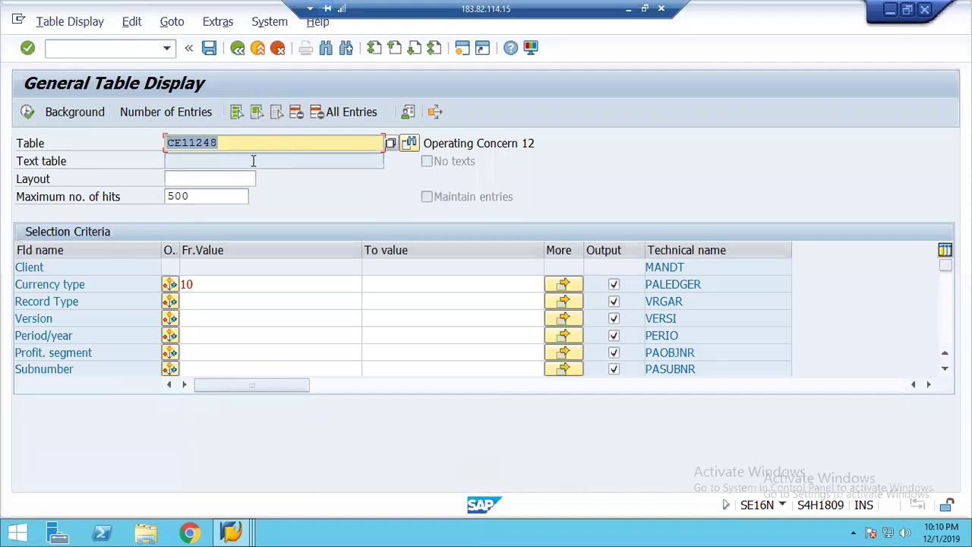
key(Left)
key(Left)
key(Left)
key(Left)
key(Left)
key(Left)
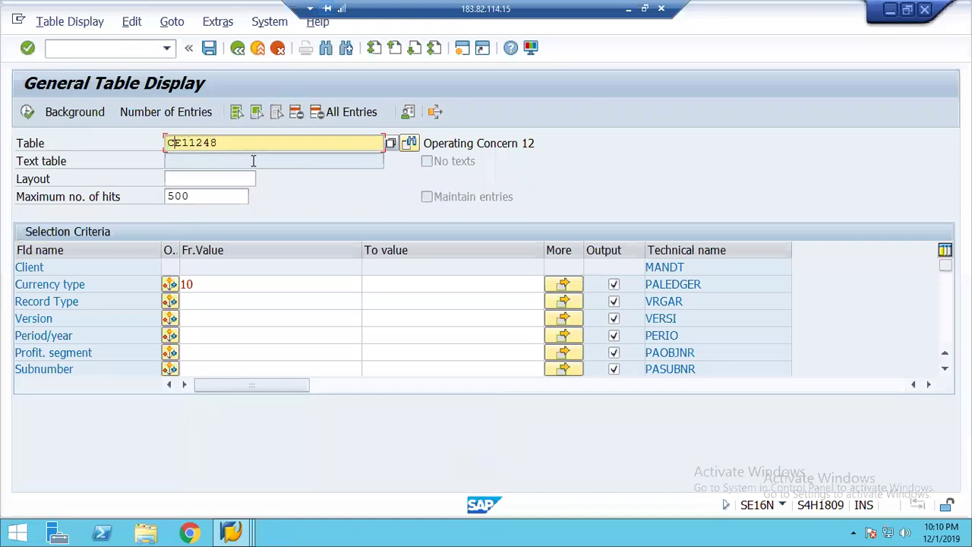
key(Right)
text(2)
key(Delete)
key(Tab)
key(Return)
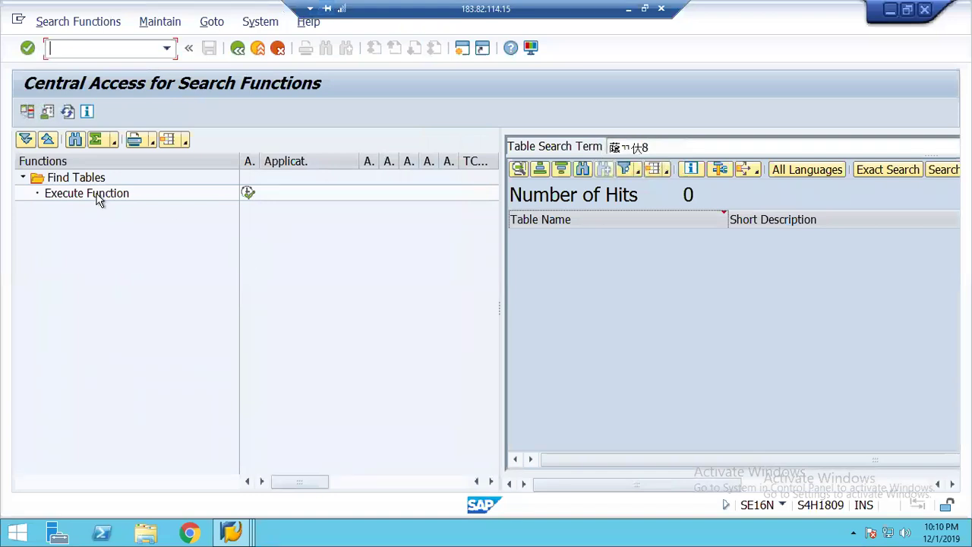
click(237, 49)
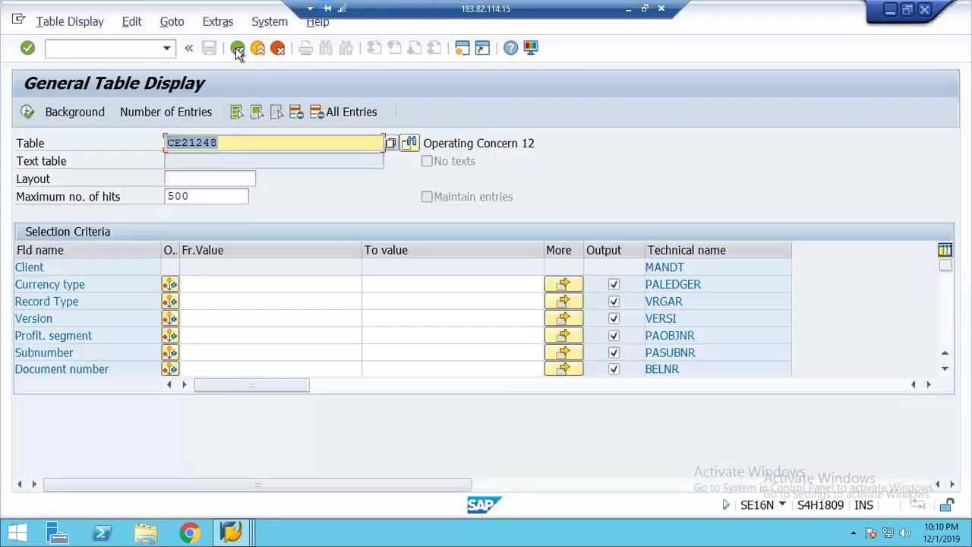
click(225, 143)
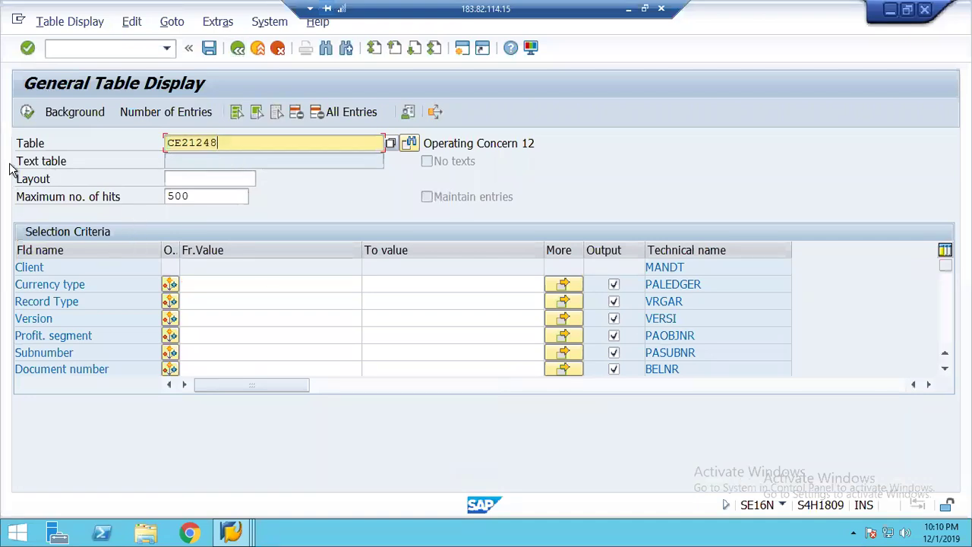
click(27, 113)
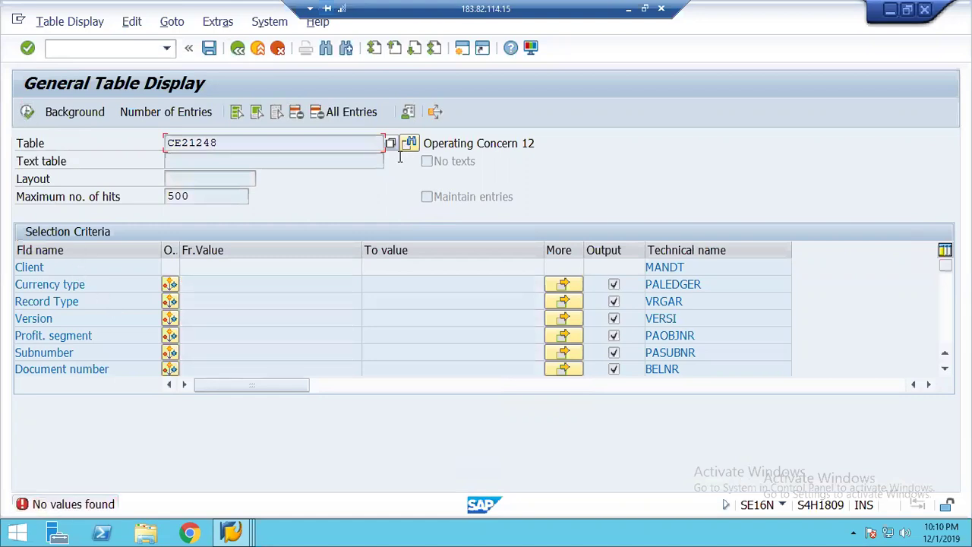
Step: Change the table to CE31248 and display its entries without restrictions
double_click(227, 142)
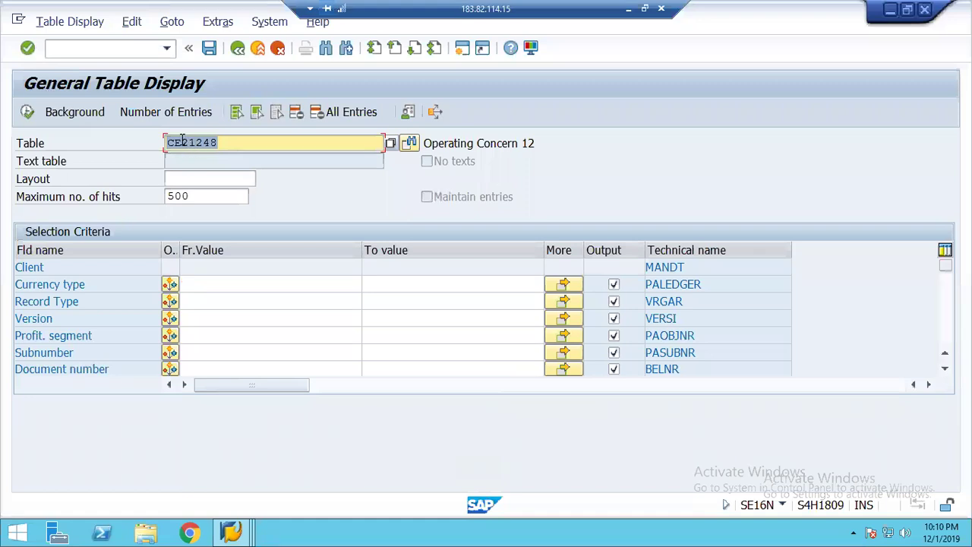
click(182, 142)
key(Delete)
text(3)
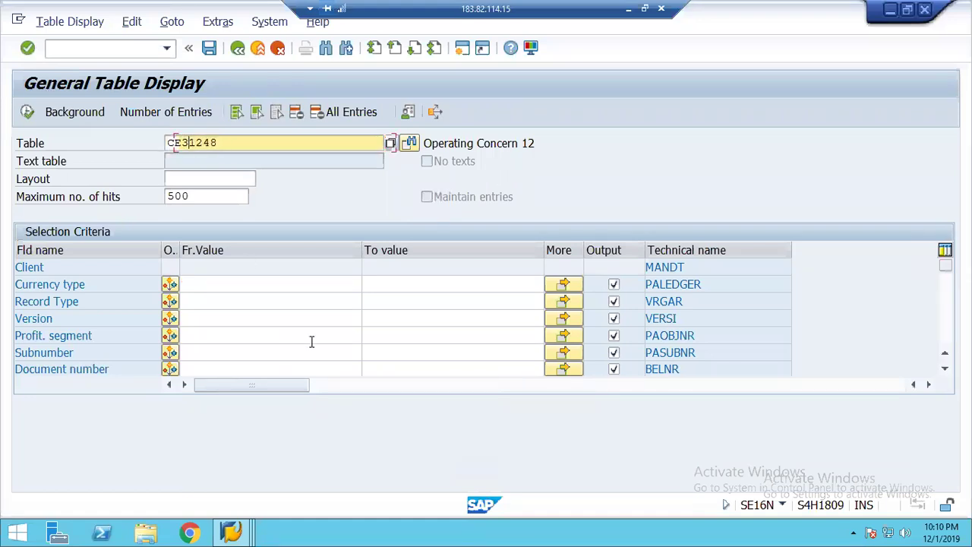
key(Tab)
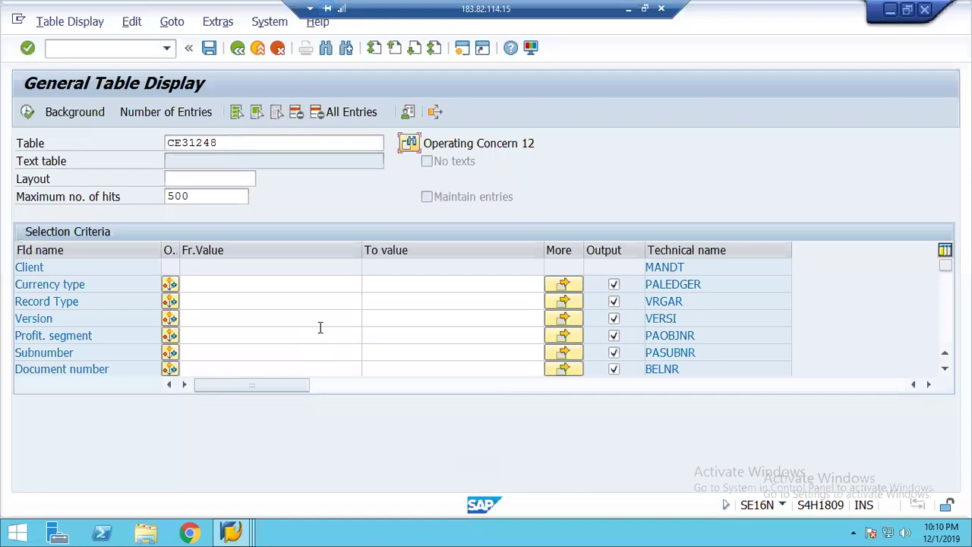
click(27, 113)
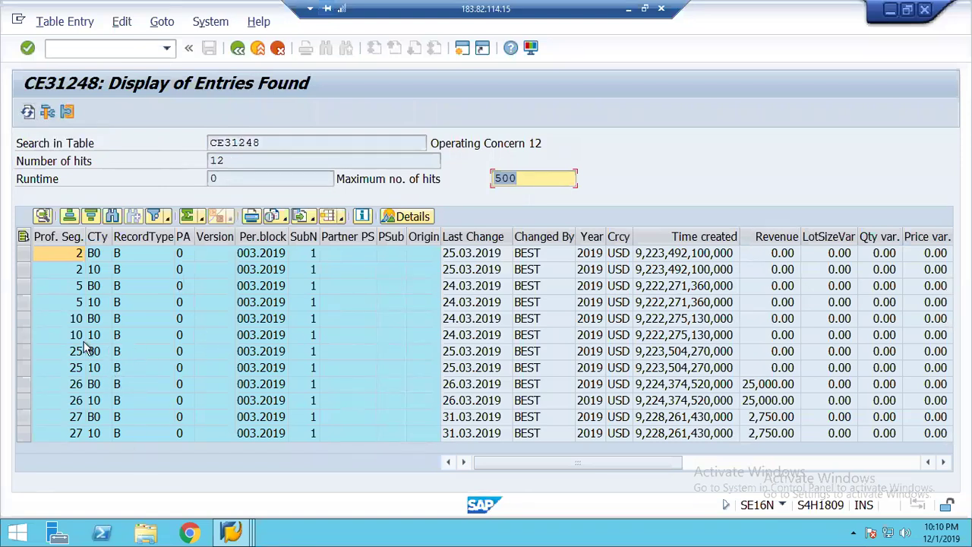
Step: Open the detailed display of the first CE31248 entry for profitability segment 2, and close it again
click(63, 253)
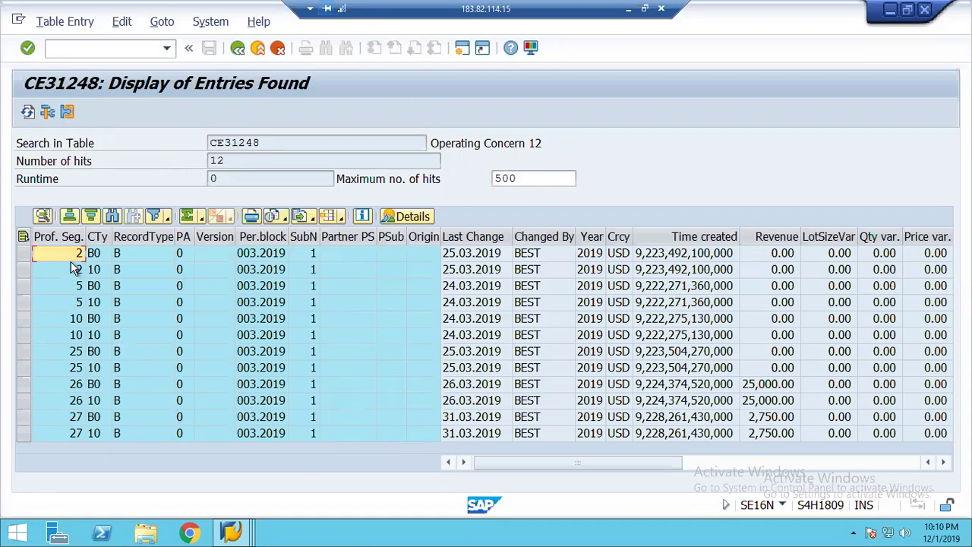
click(71, 263)
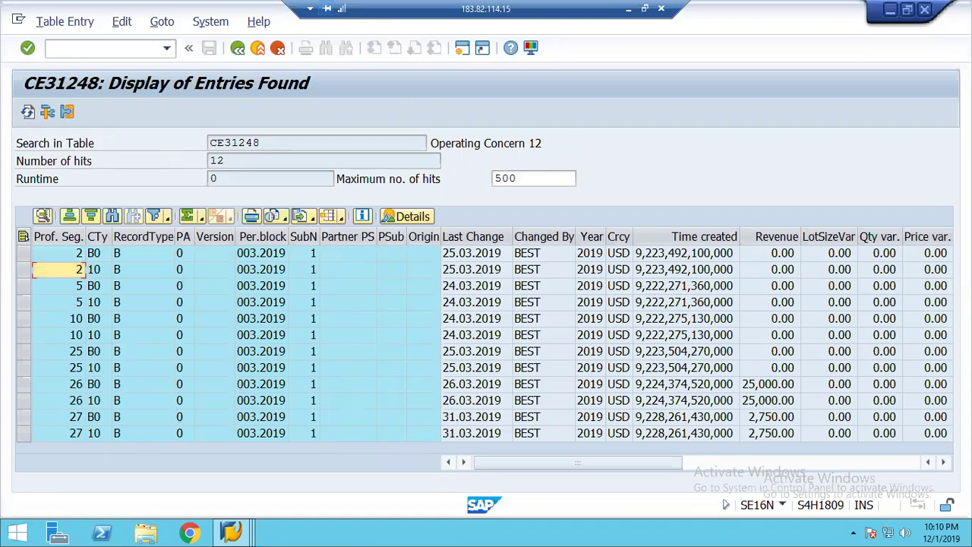
click(708, 257)
key(F2)
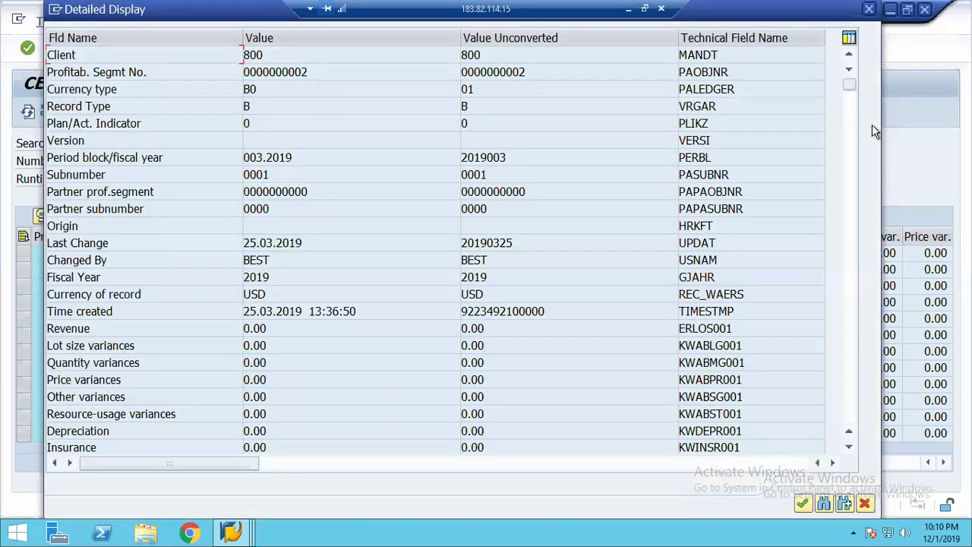
click(869, 9)
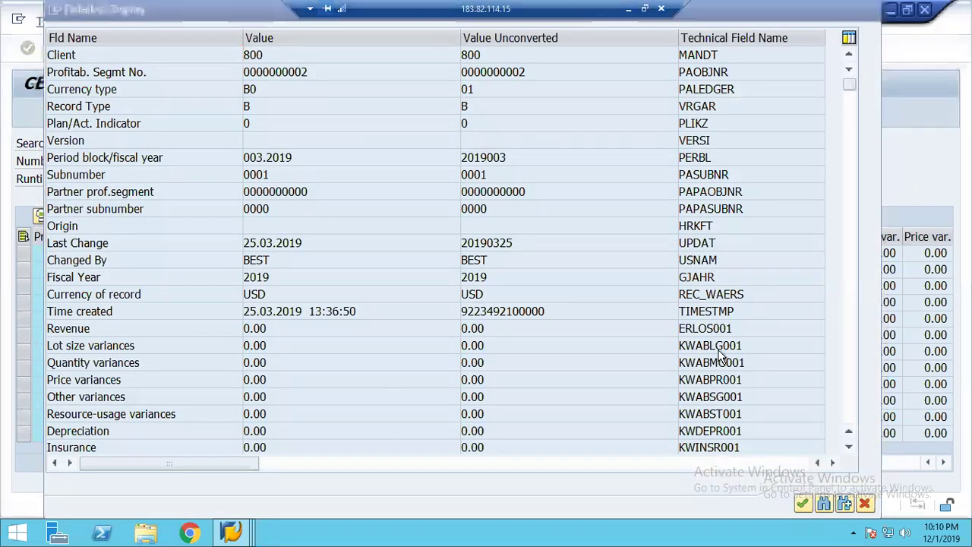
Step: Examine the value field columns of the CE31248 entries from Revenue through Rent
click(774, 386)
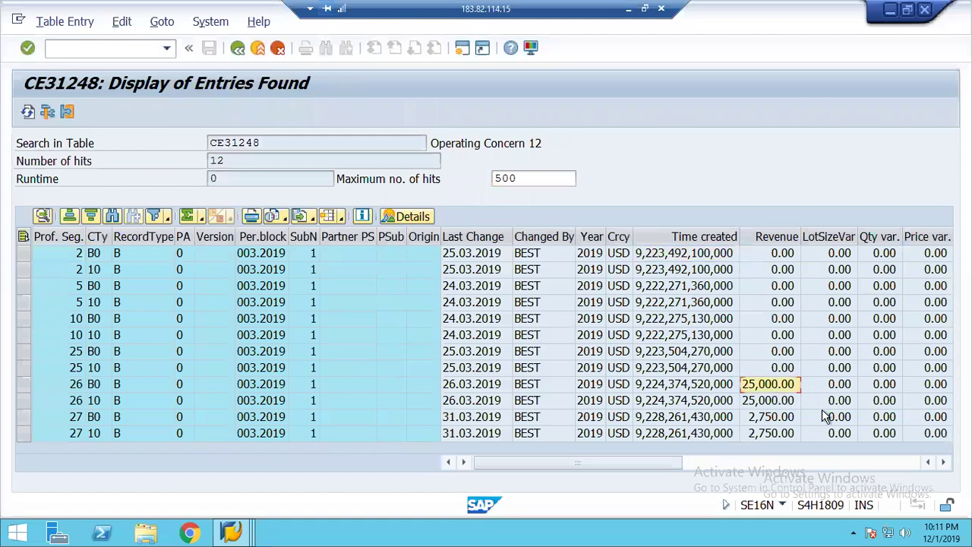
click(942, 461)
click(942, 462)
click(943, 462)
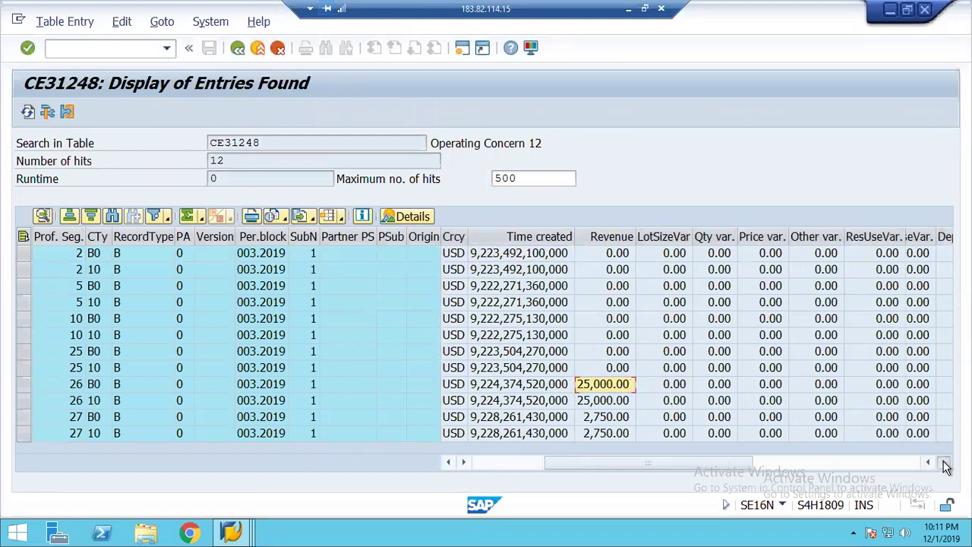
click(942, 461)
click(942, 461)
click(942, 462)
click(942, 462)
click(942, 462)
click(942, 462)
click(943, 462)
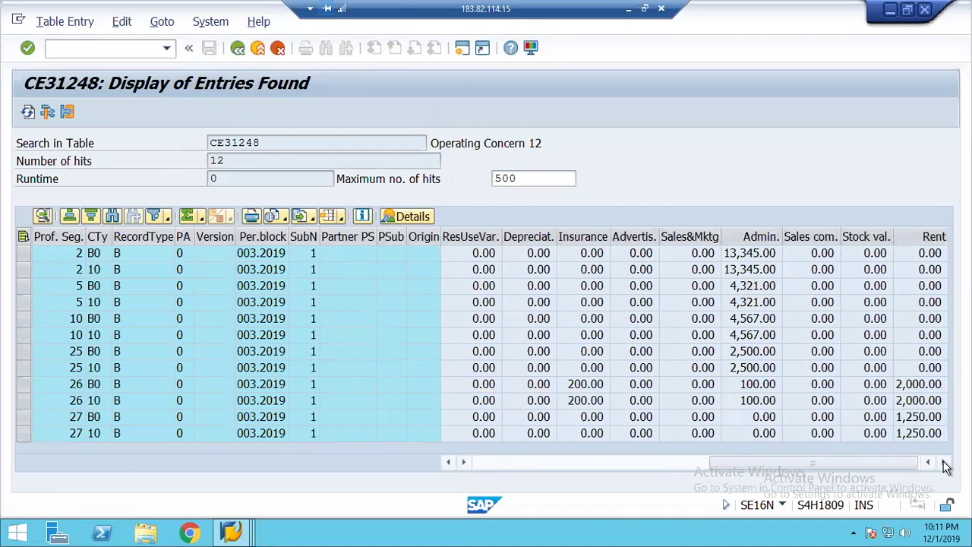
click(943, 462)
Step: Display the entries of table CE41248 without restrictions and review its characteristic columns through CT Area
click(237, 48)
click(182, 143)
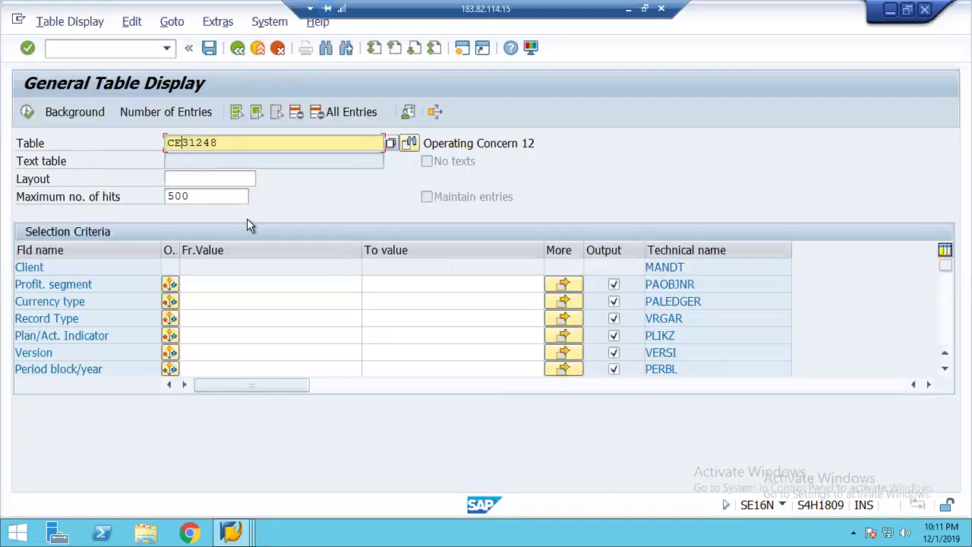
key(Delete)
text(4)
key(Return)
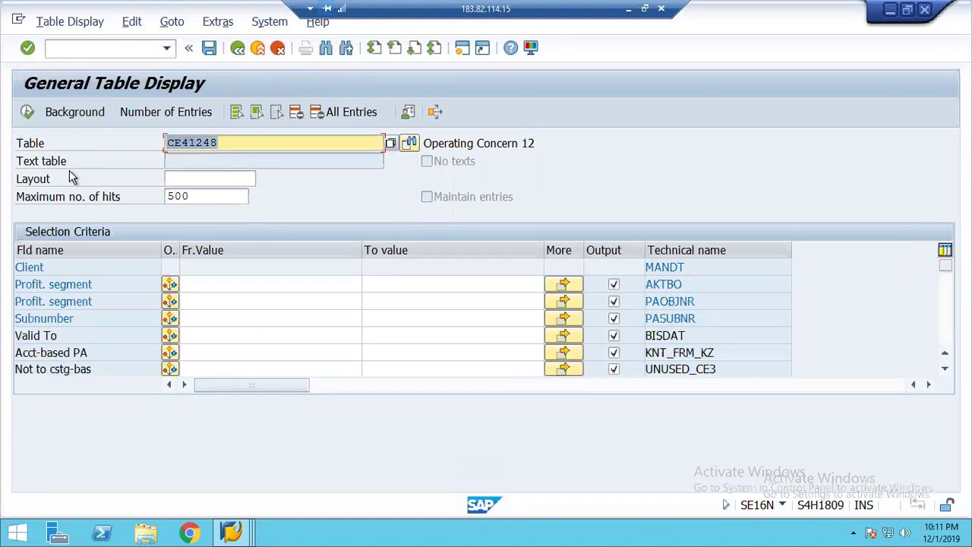
click(29, 112)
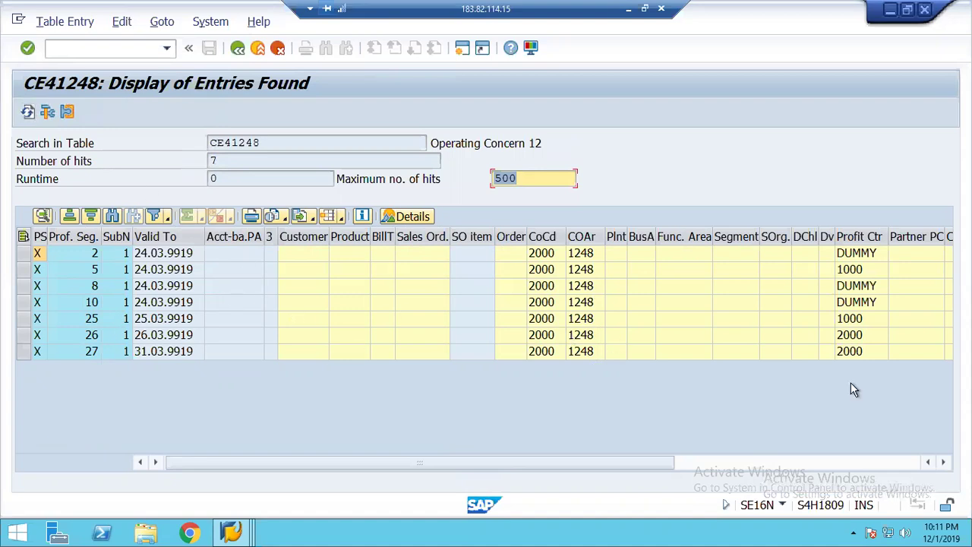
click(942, 464)
click(943, 464)
click(943, 465)
click(943, 464)
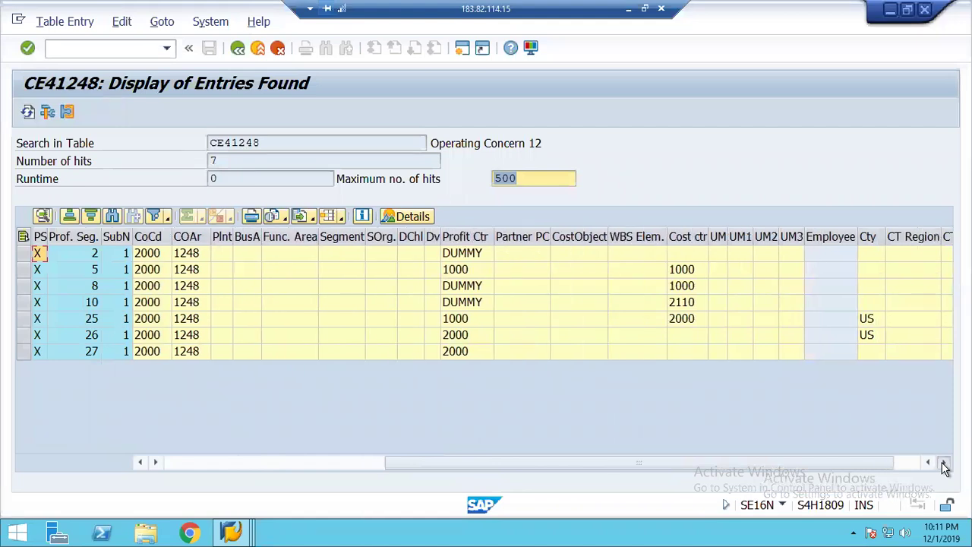
click(943, 465)
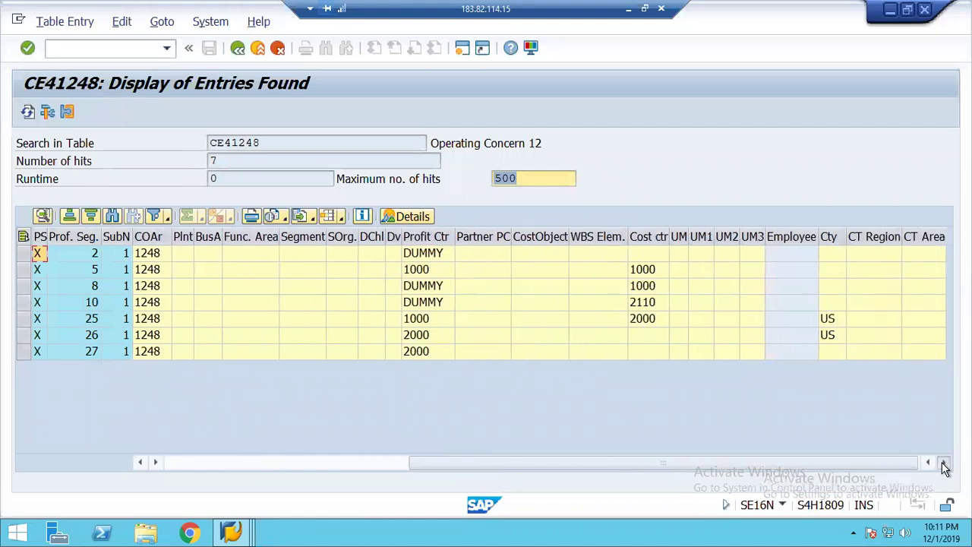
Step: Review the first columns of the CE41248 entries from Valid To onward, and return to the table selection
click(185, 465)
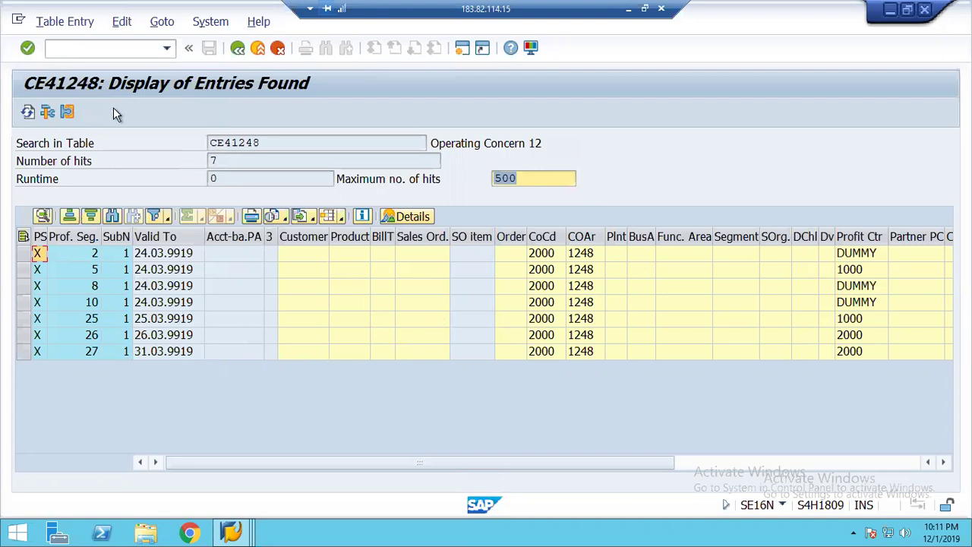
click(237, 48)
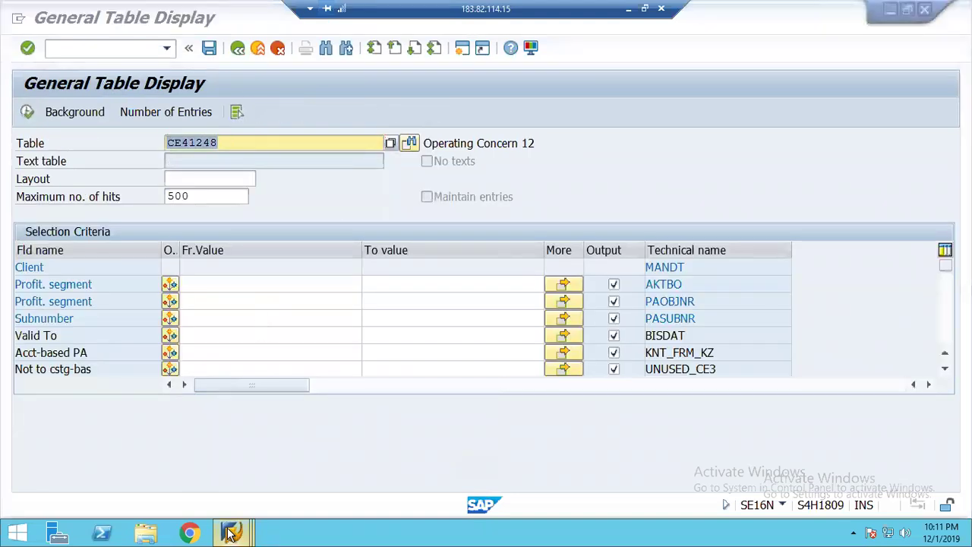
Step: Switch to the data structure session, return to the maintenance of operating concern 1248, and display its data structure again
mouse_move(232, 532)
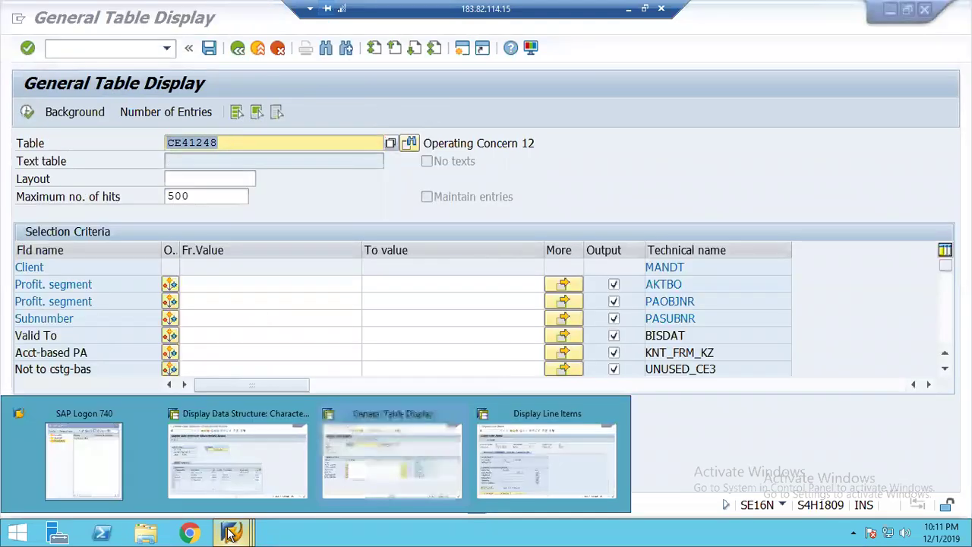
click(267, 453)
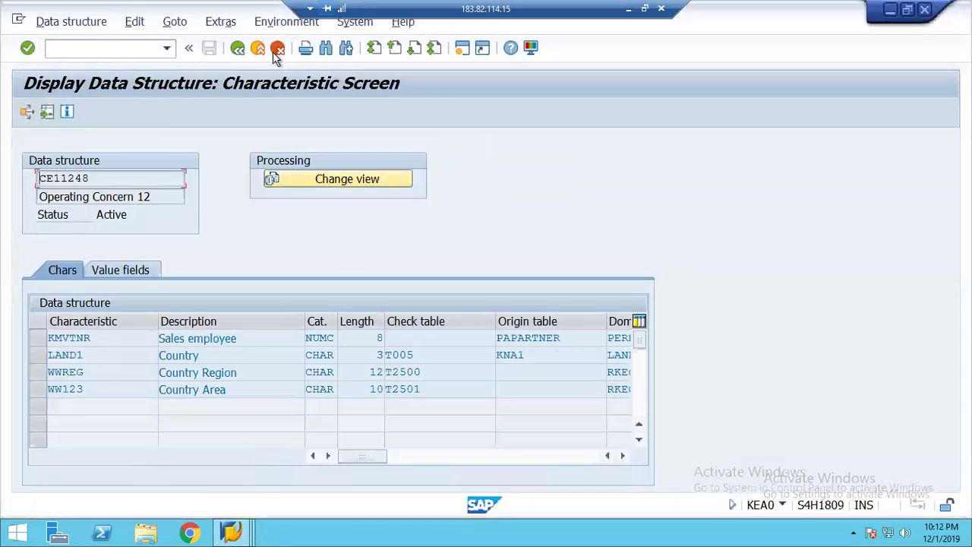
click(237, 48)
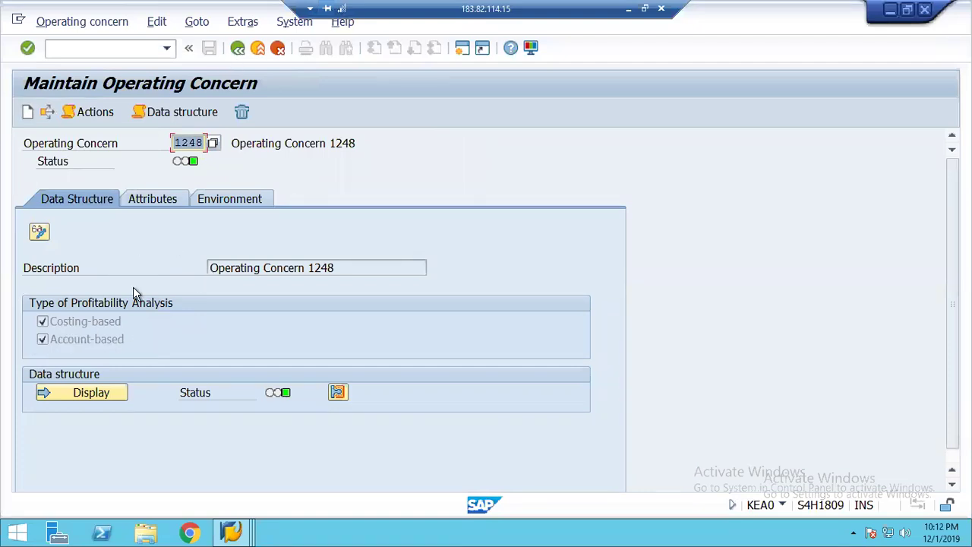
click(70, 390)
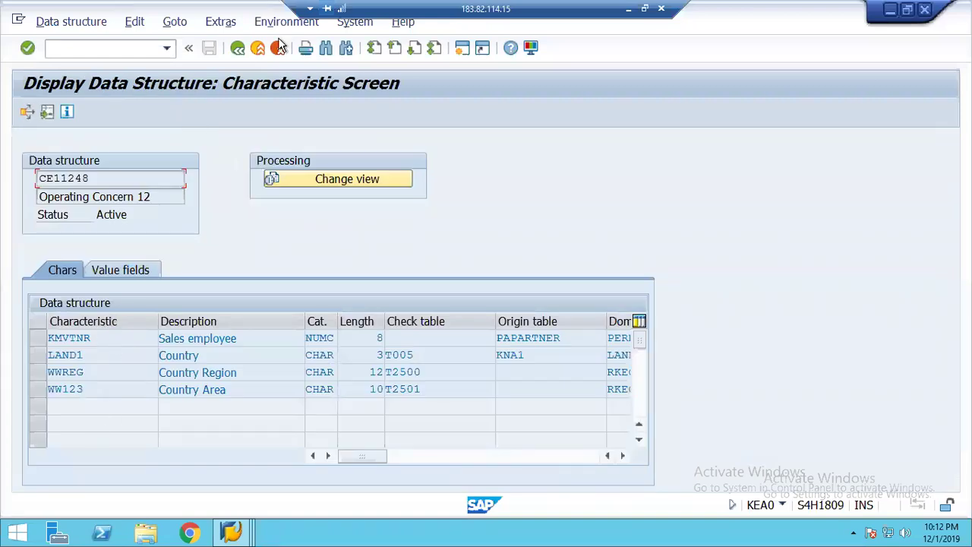
Step: Review operating concern 1248's value fields and its types of profitability analysis, and return to the implementation guide
click(238, 55)
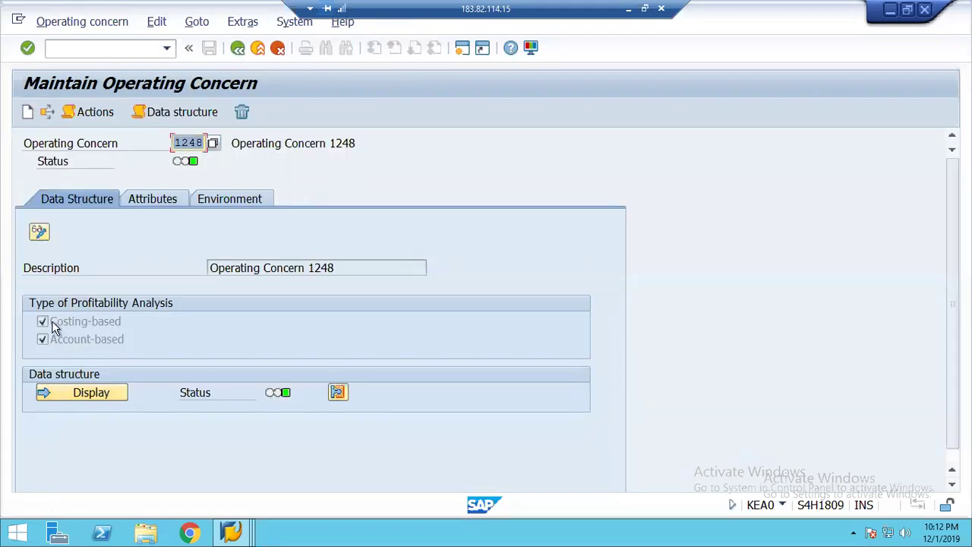
click(87, 395)
click(133, 272)
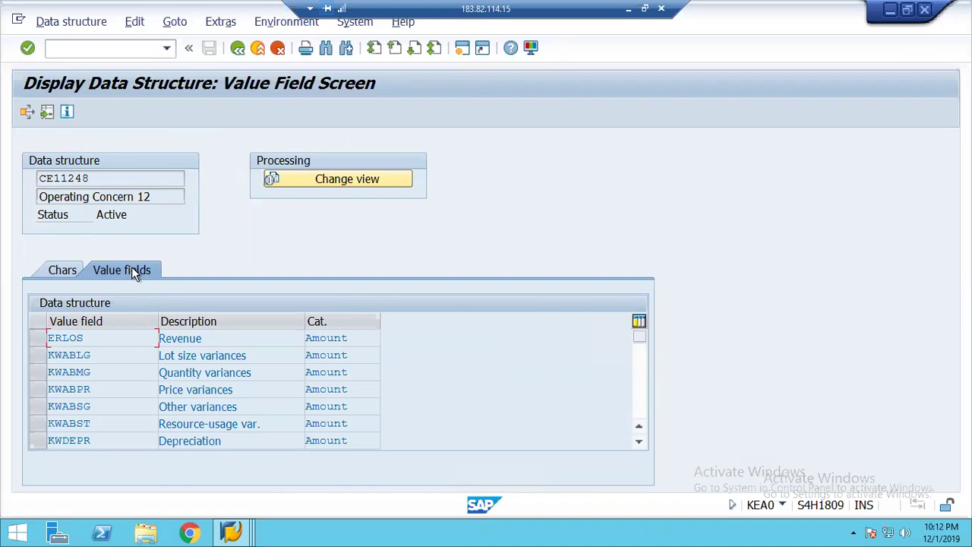
click(237, 49)
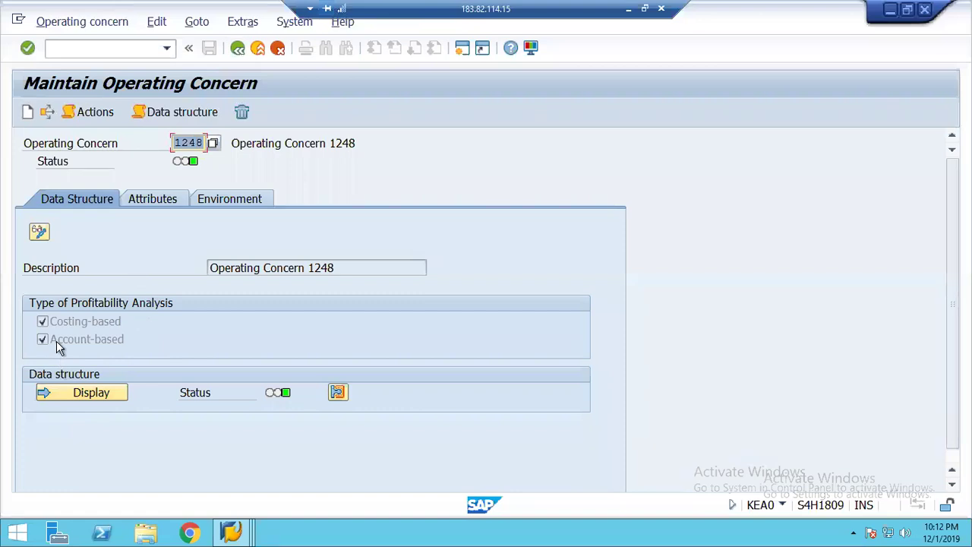
click(56, 341)
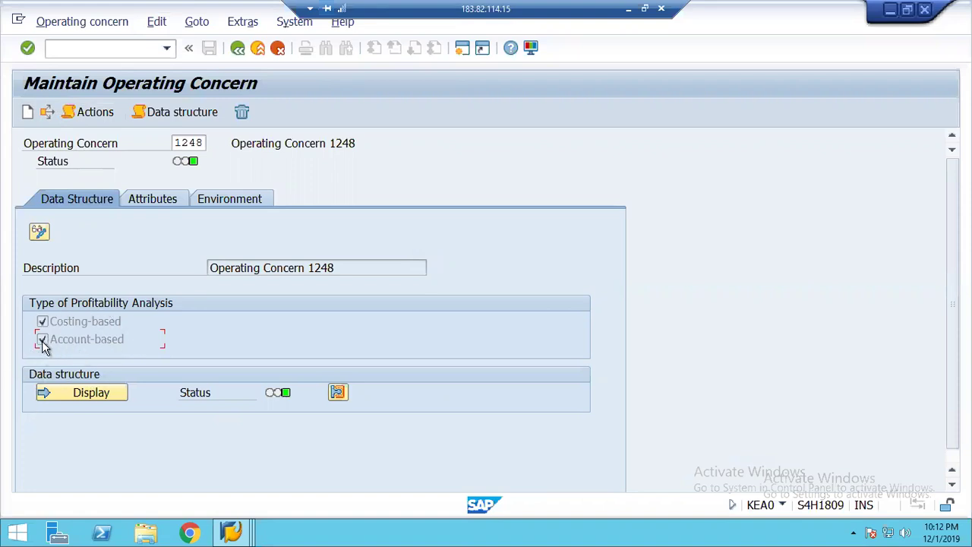
click(236, 49)
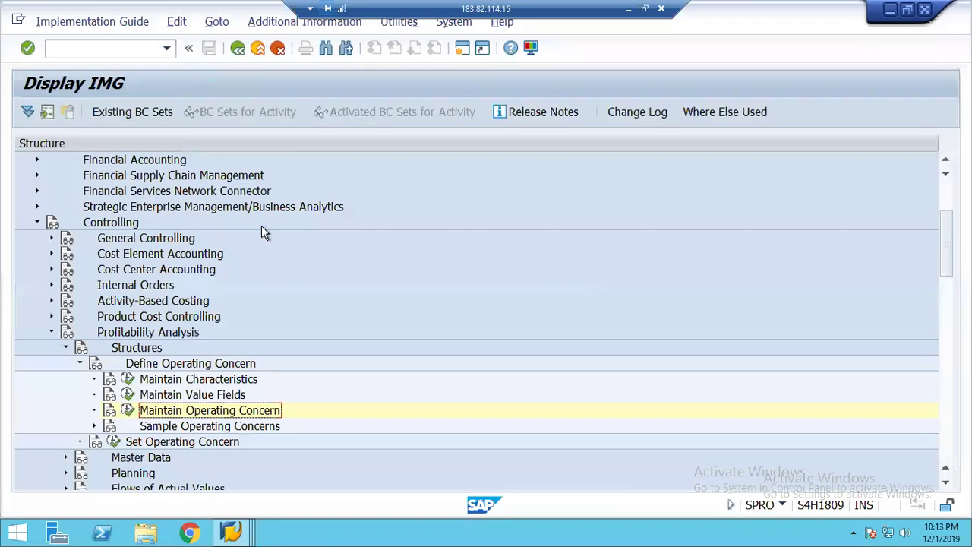
Step: Set operating concern 1248 with account-based profitability analysis through the Set Operating Concern activity and save the setting
click(172, 441)
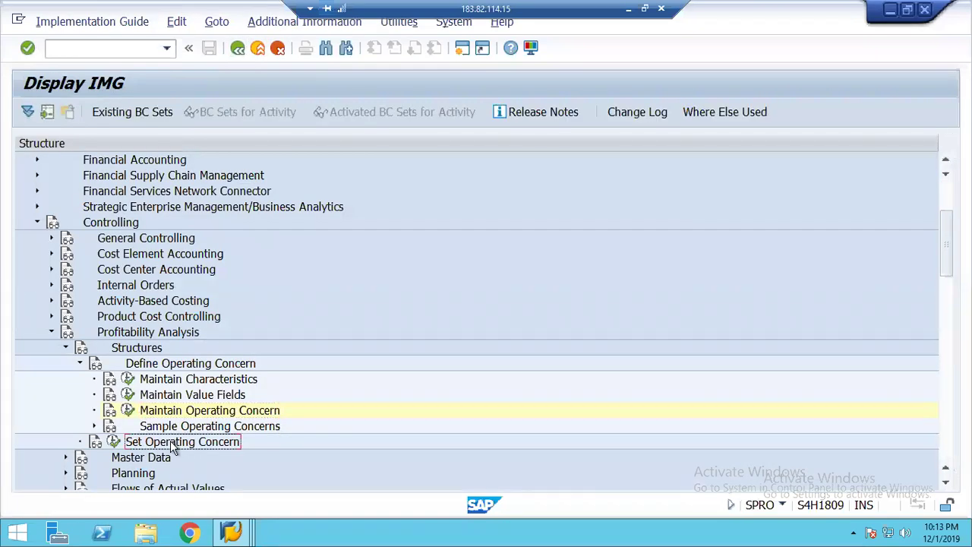
click(113, 443)
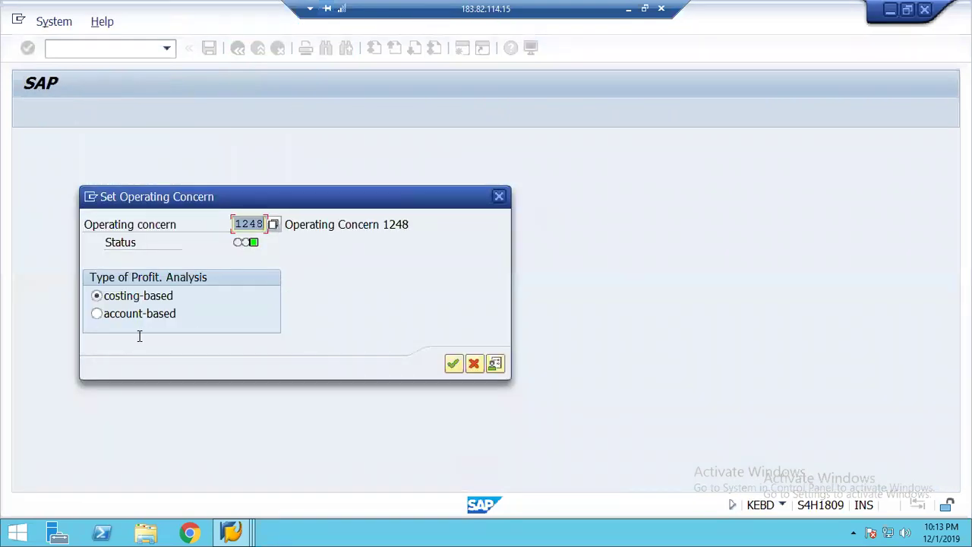
click(114, 317)
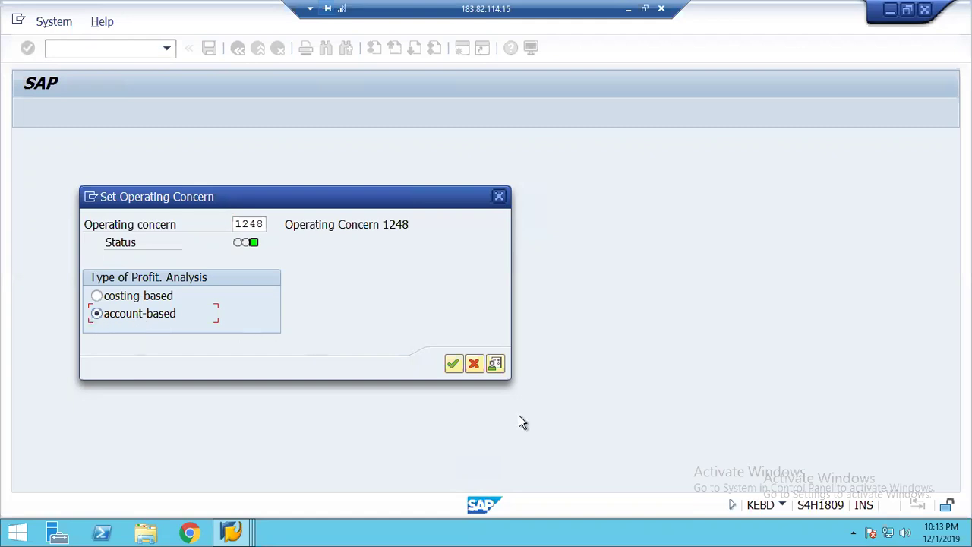
click(495, 365)
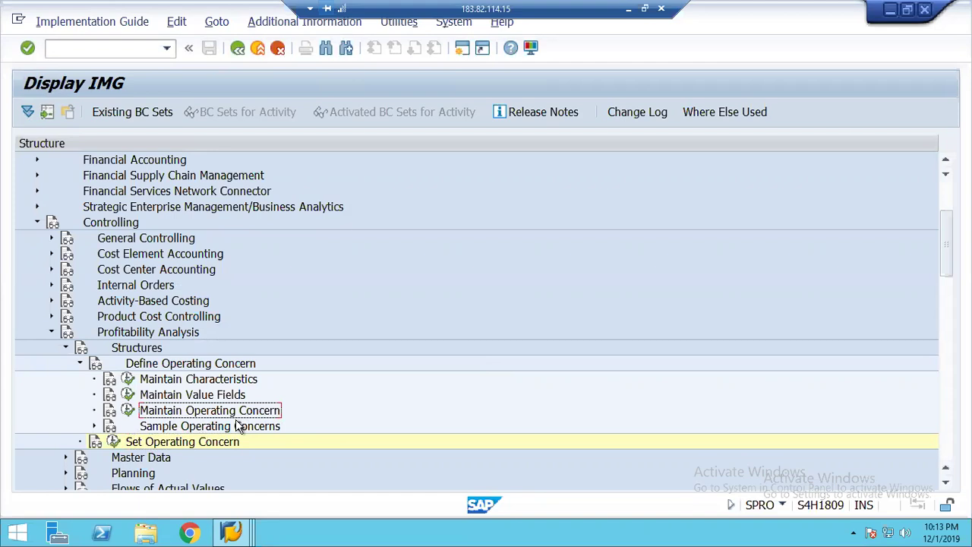
Step: Collapse the Define Operating Concern and Structures nodes and look through the Information System report activities under Profitability Analysis
click(80, 363)
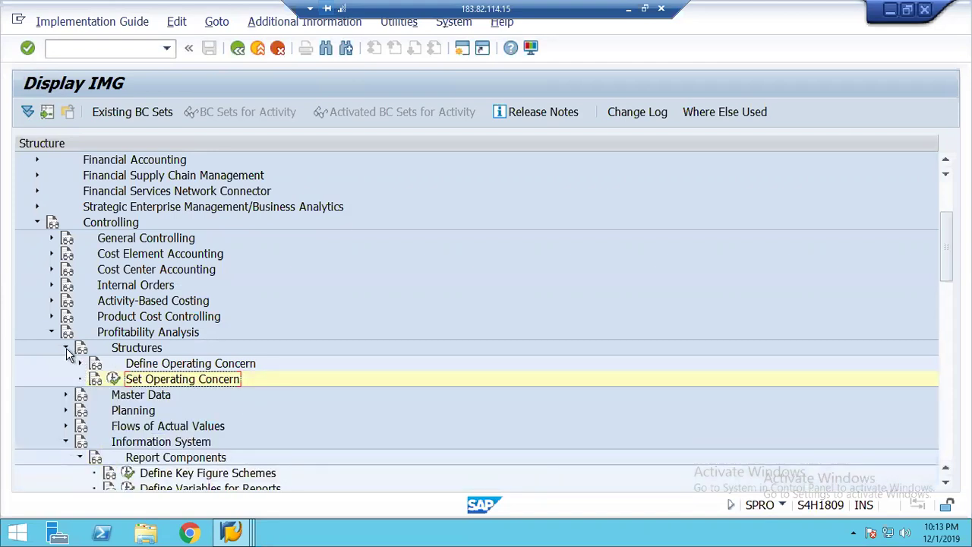
click(65, 348)
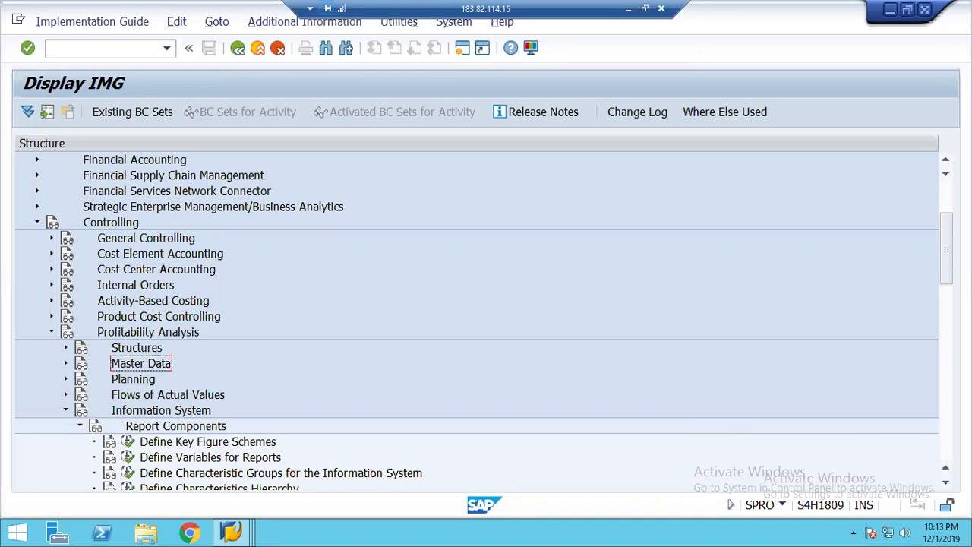
click(946, 484)
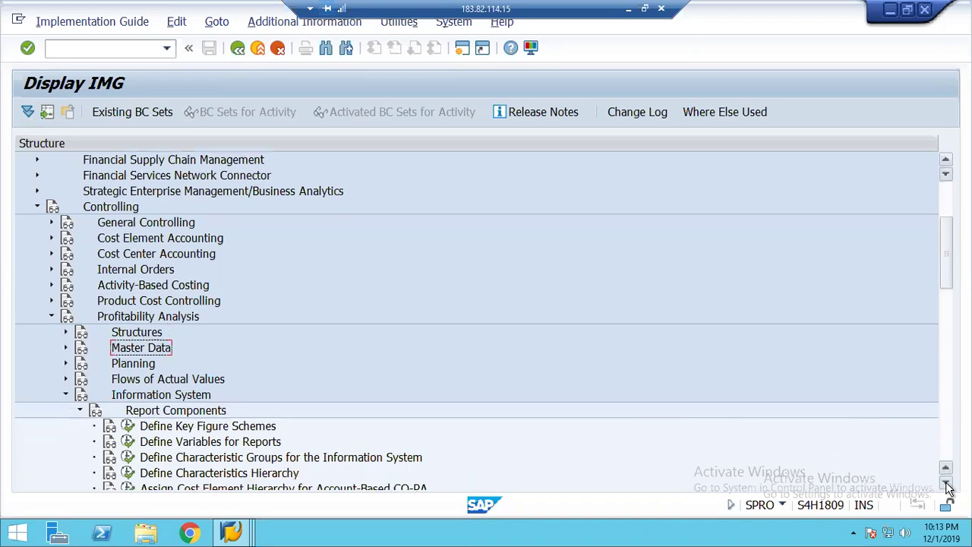
click(947, 484)
click(946, 484)
click(946, 484)
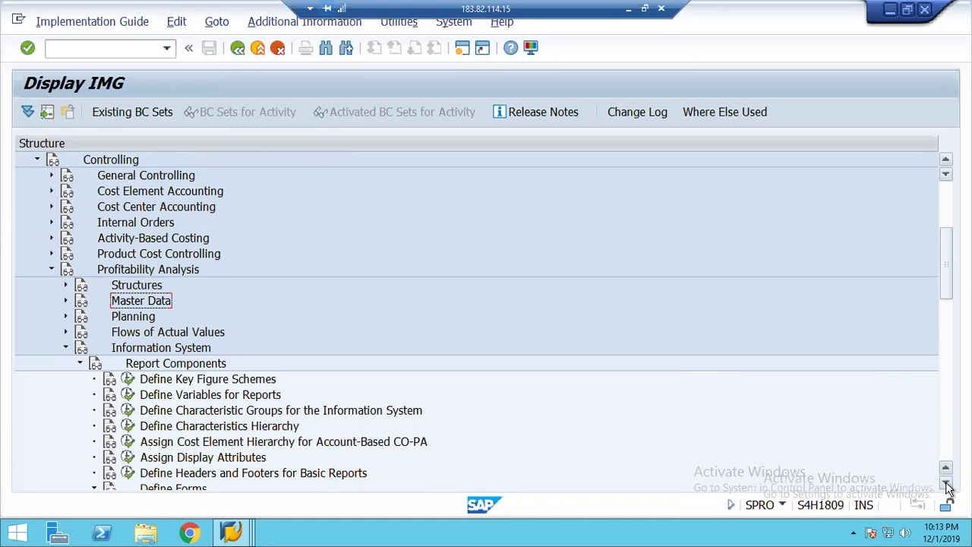
click(946, 483)
click(946, 483)
click(946, 483)
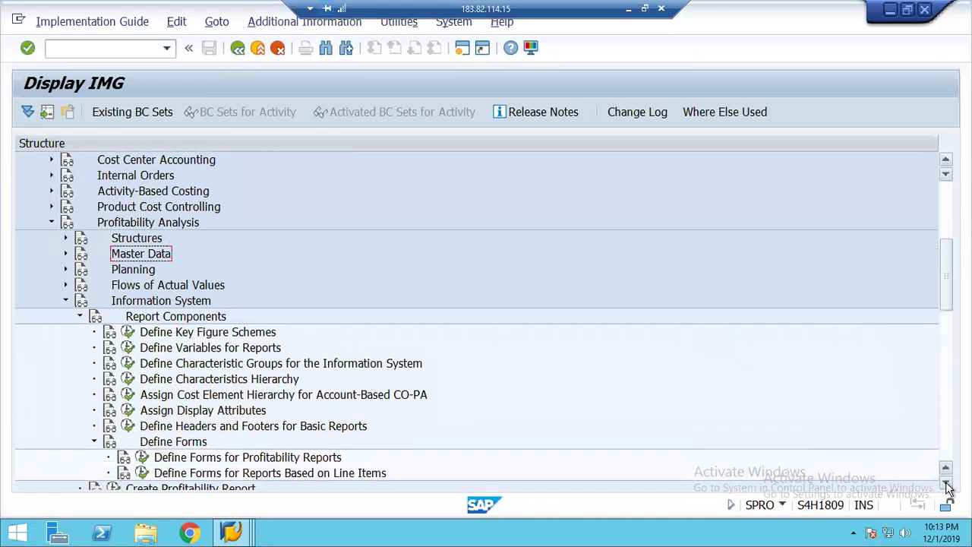
click(946, 484)
click(946, 484)
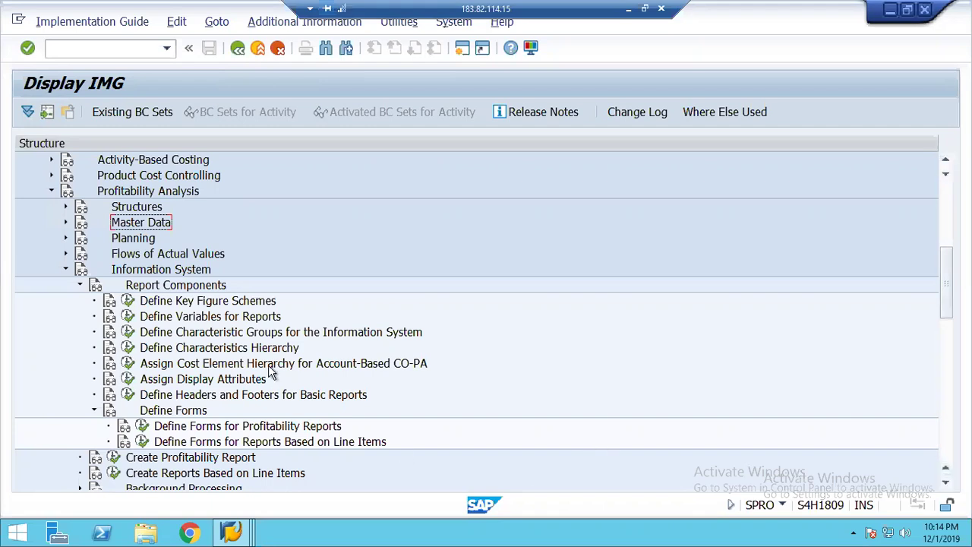
Step: Review the default account assignments in Automatic Account Assignment for direct postings from FI/MM under Flows of Actual Values
click(66, 255)
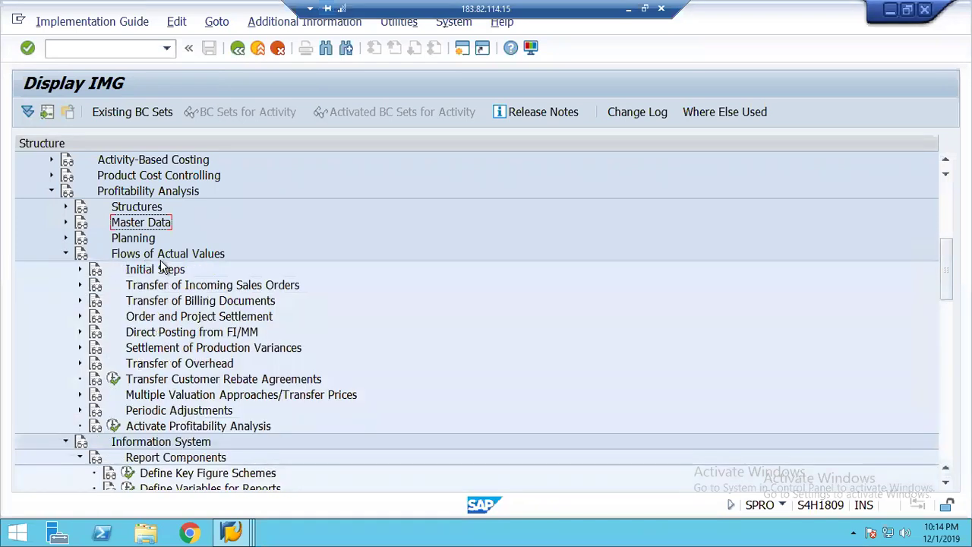
click(142, 334)
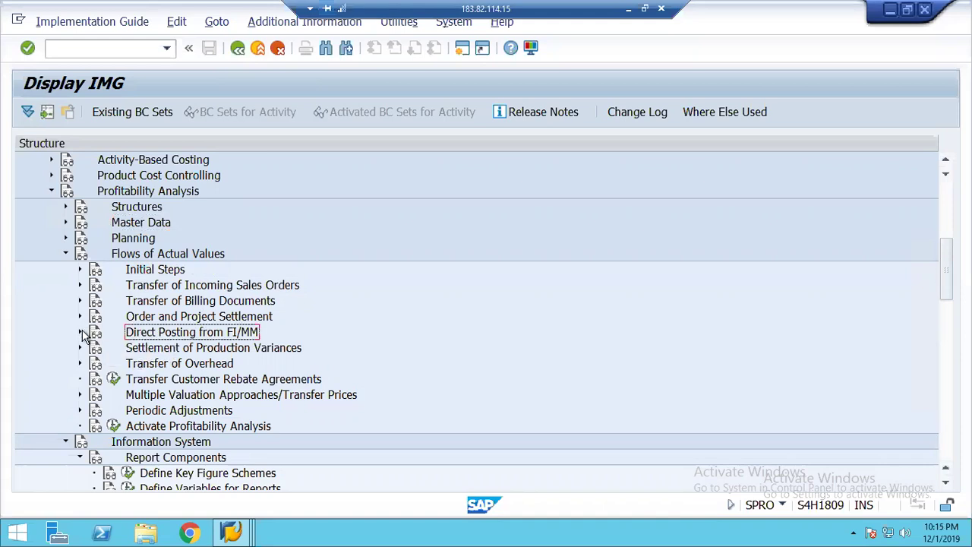
click(80, 332)
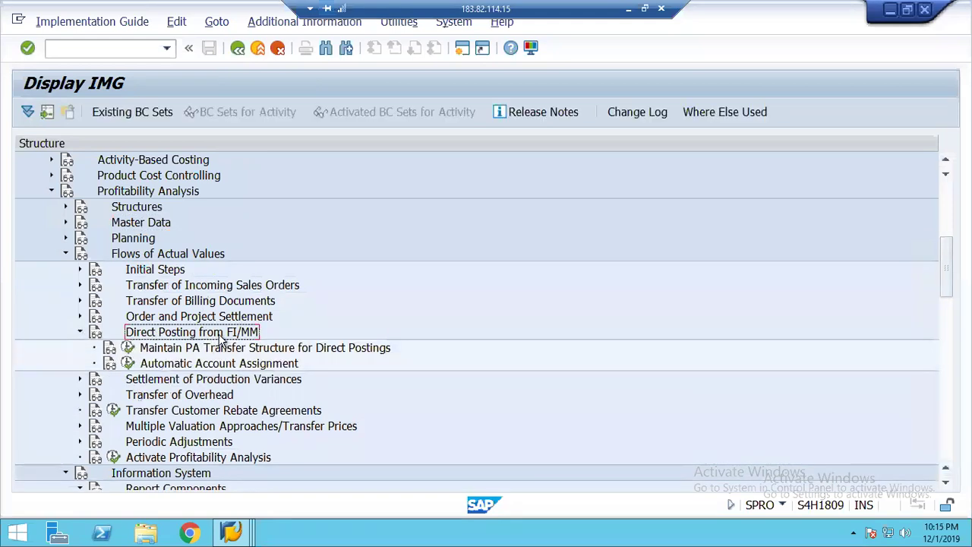
click(168, 368)
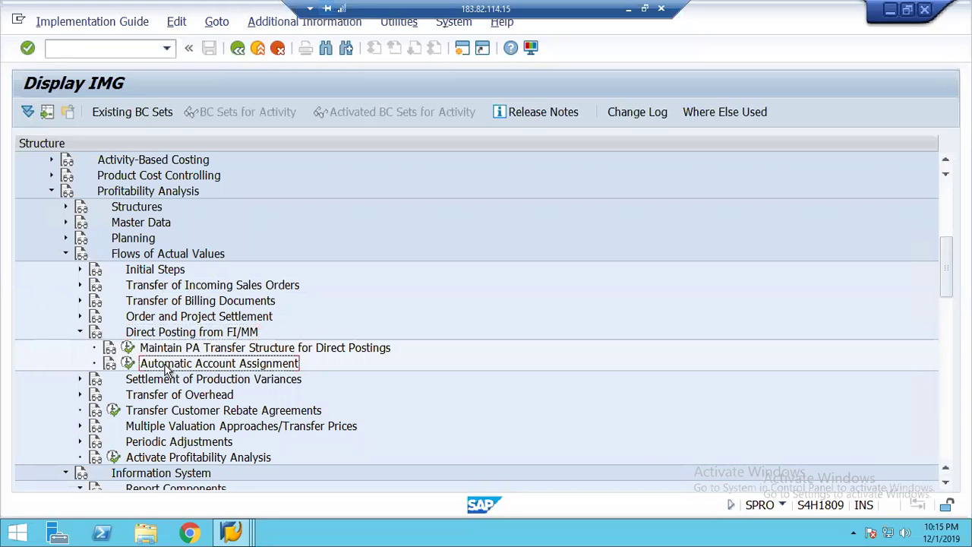
click(128, 363)
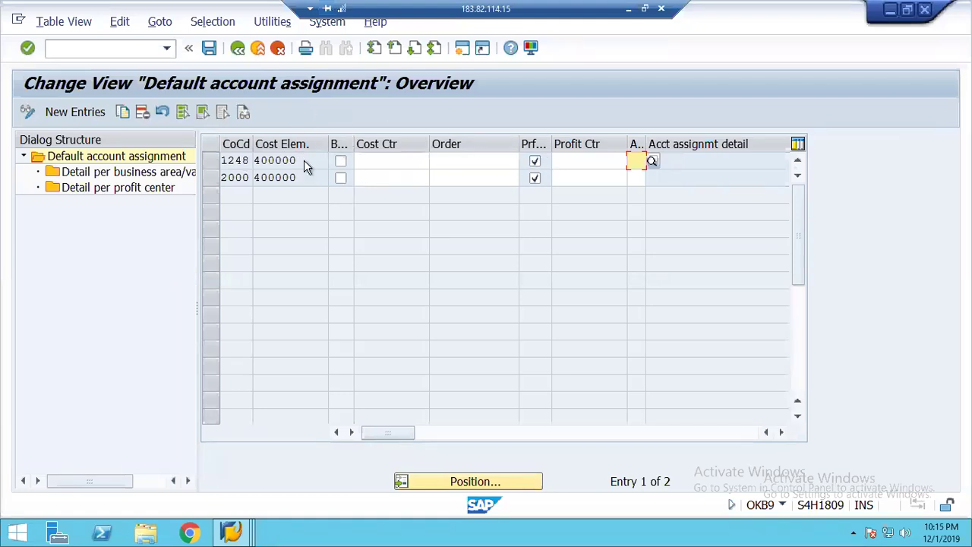
click(237, 49)
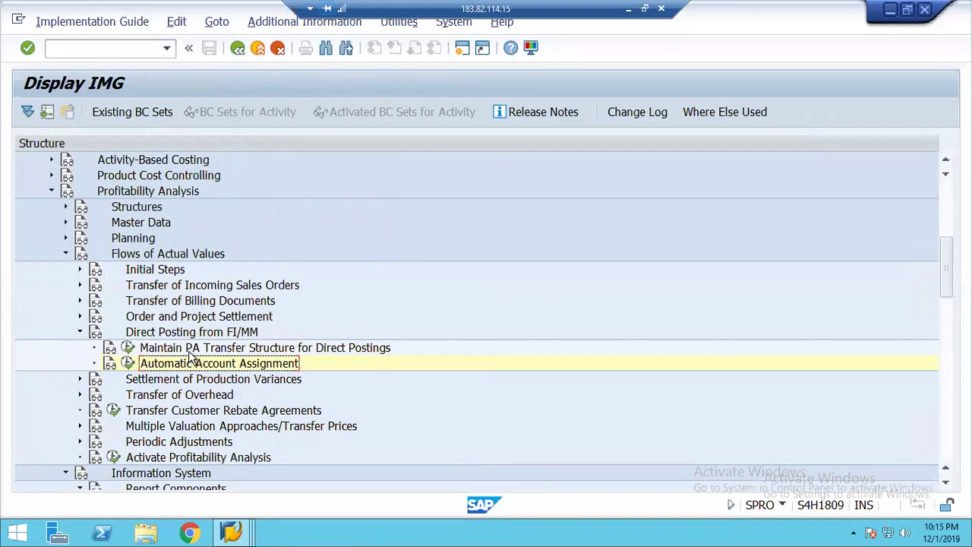
Step: Open the assignment lines of PA transfer structure FI from the Maintain PA Transfer Structure for Direct Postings activity
click(199, 352)
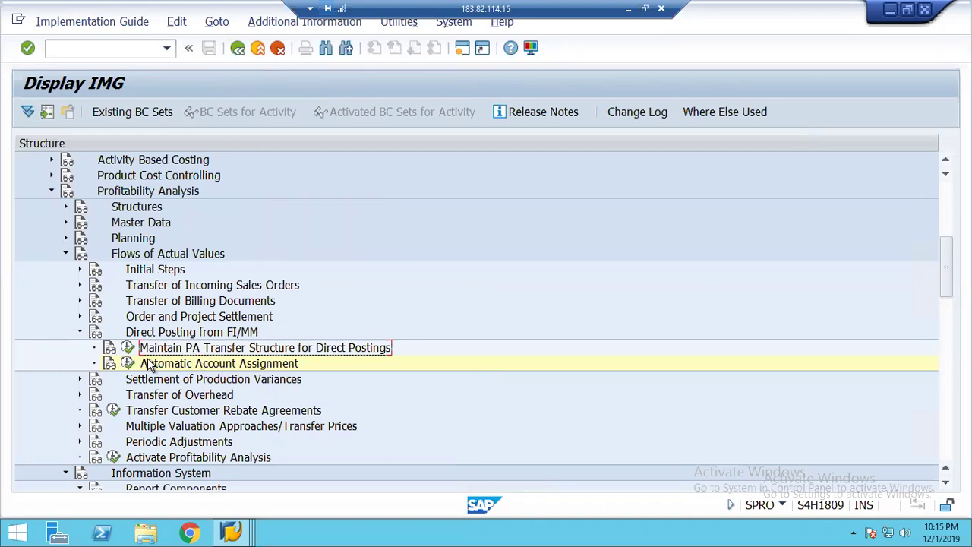
click(126, 348)
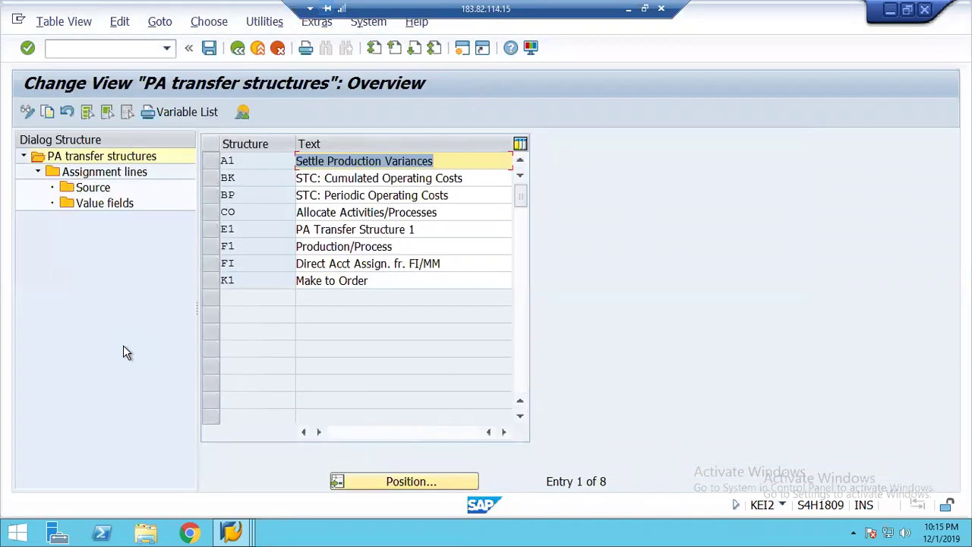
click(211, 263)
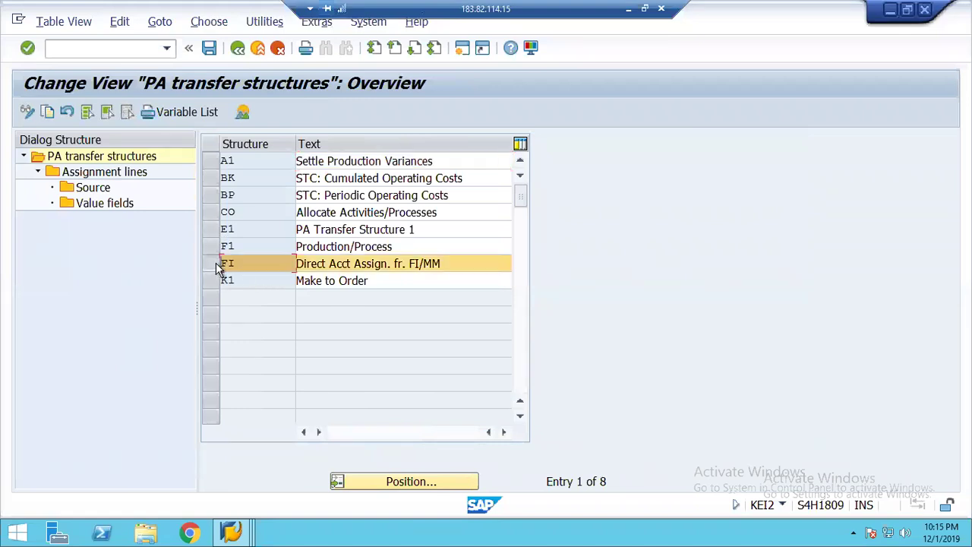
double_click(115, 176)
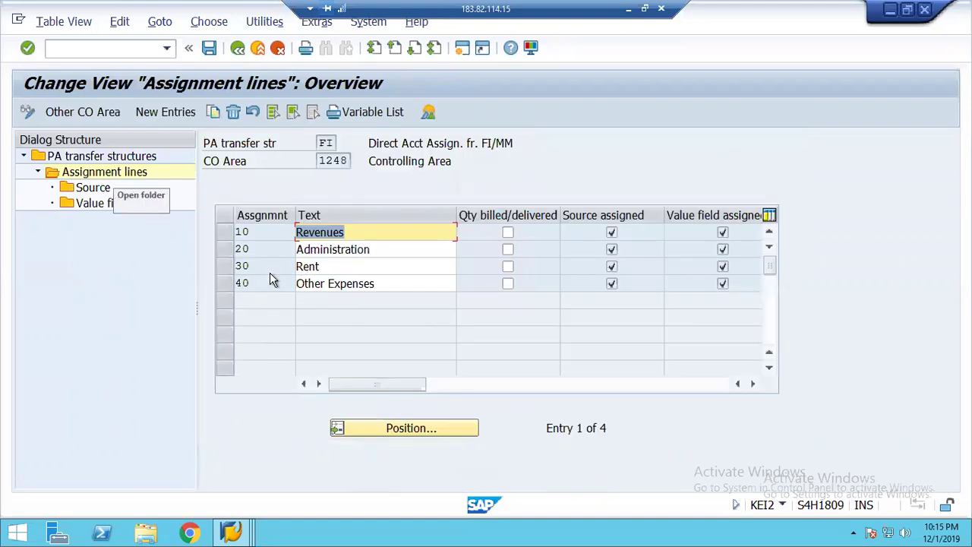
Step: Check the source cost elements and value field assigned to the Revenues line 10, and return to the implementation guide
click(224, 232)
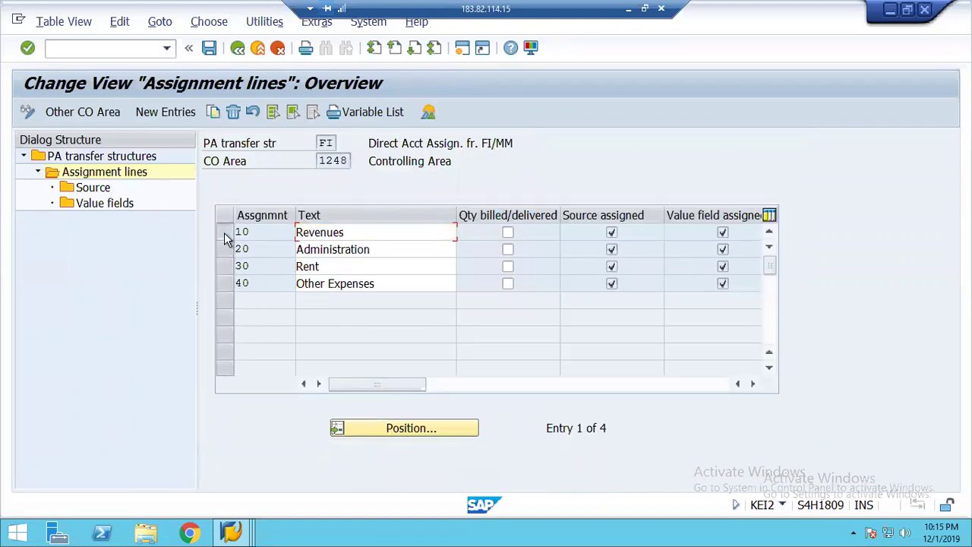
double_click(92, 188)
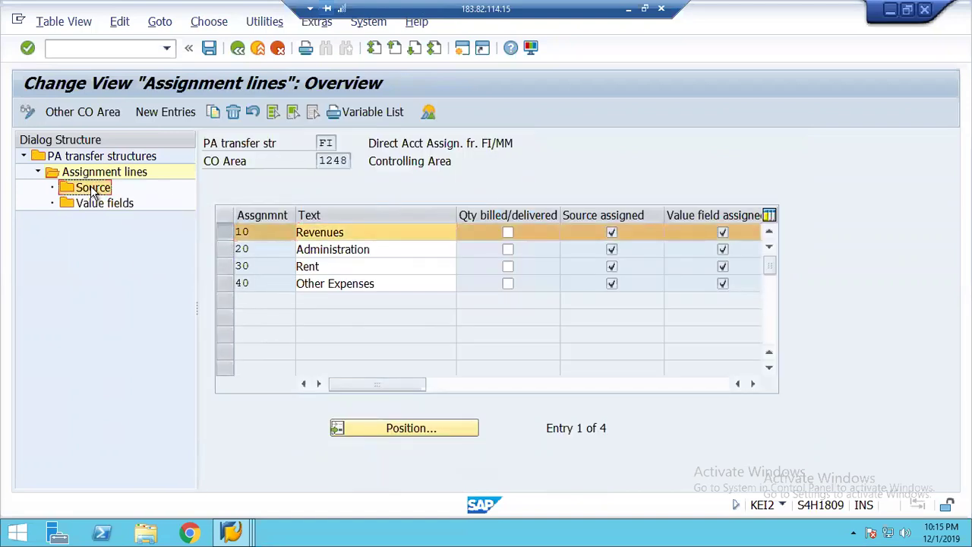
click(106, 204)
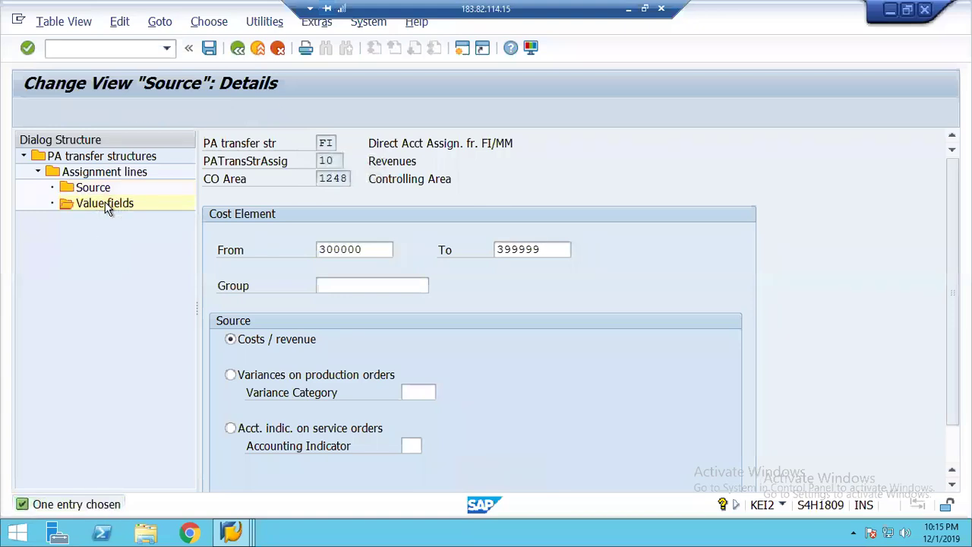
double_click(105, 202)
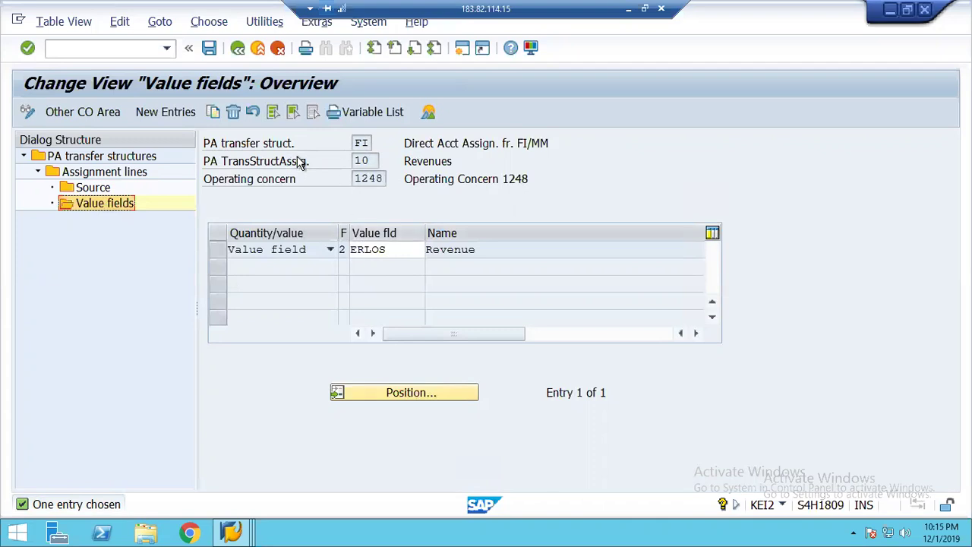
click(238, 49)
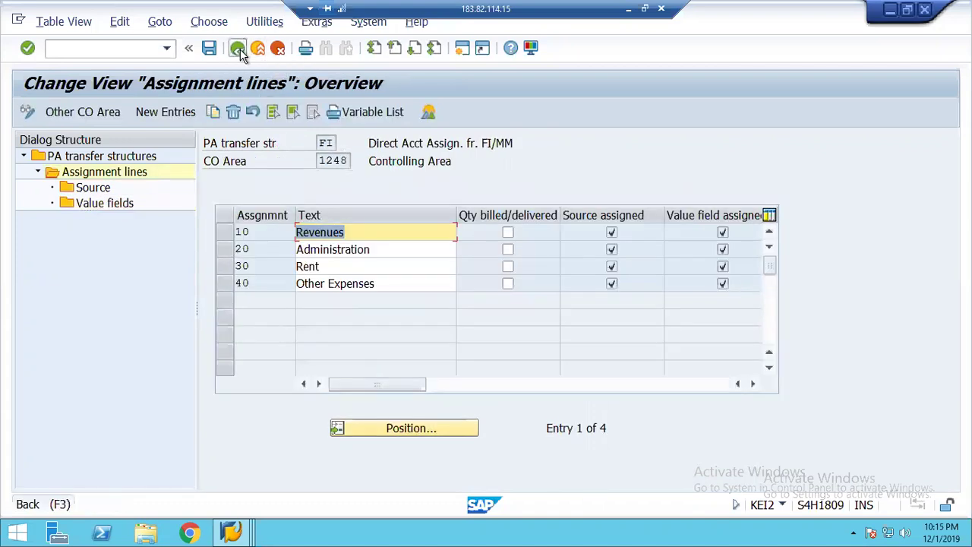
click(237, 49)
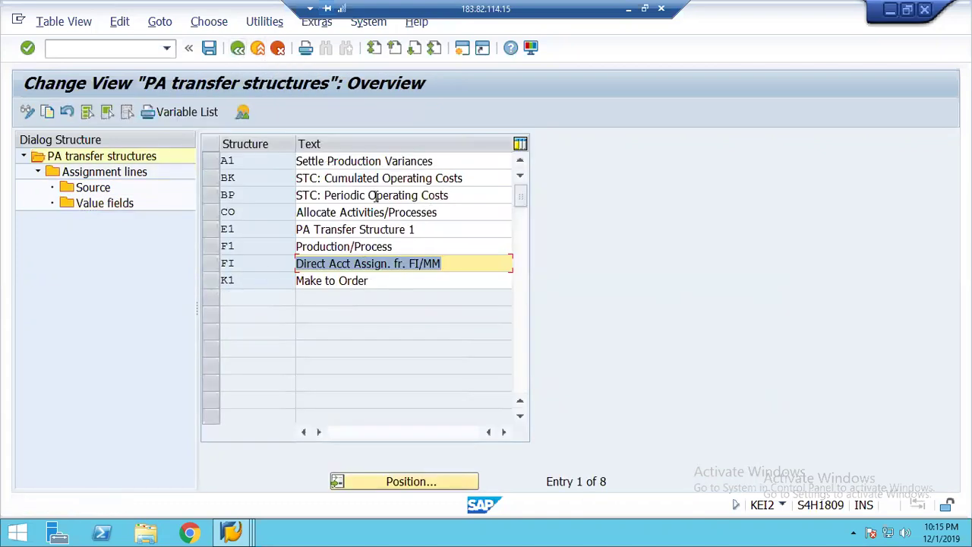
click(241, 51)
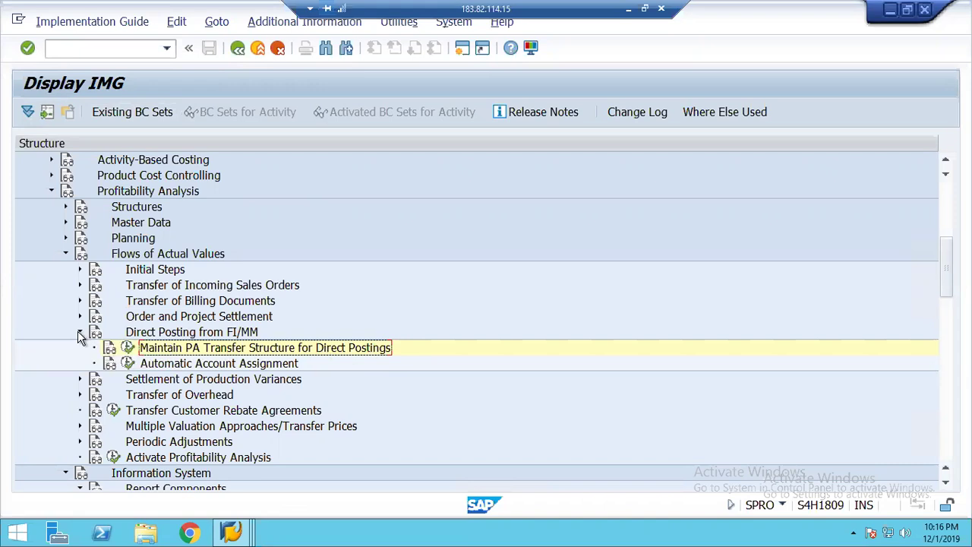
Step: Review the source cost element range of the Revenues line 10 in PA transfer structure FI for direct postings
click(128, 348)
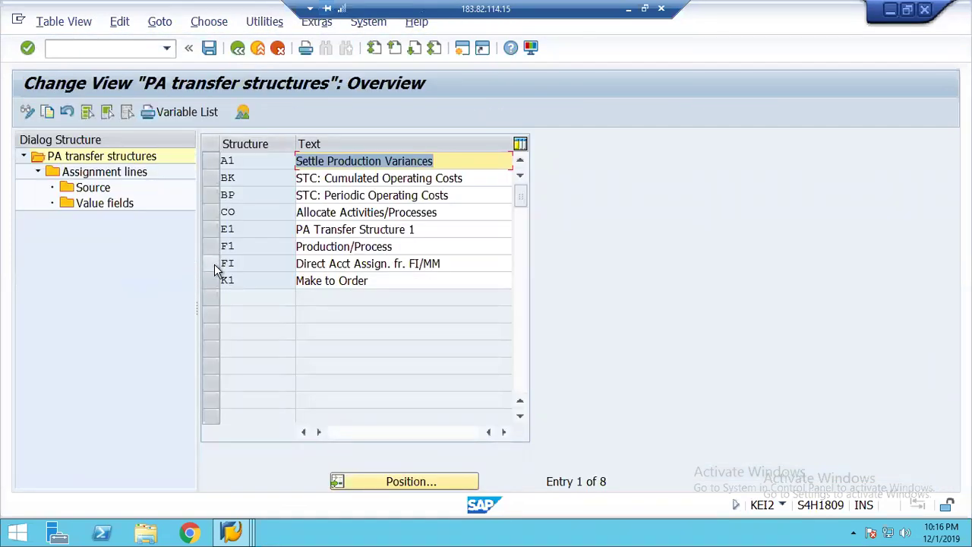
click(213, 263)
double_click(99, 174)
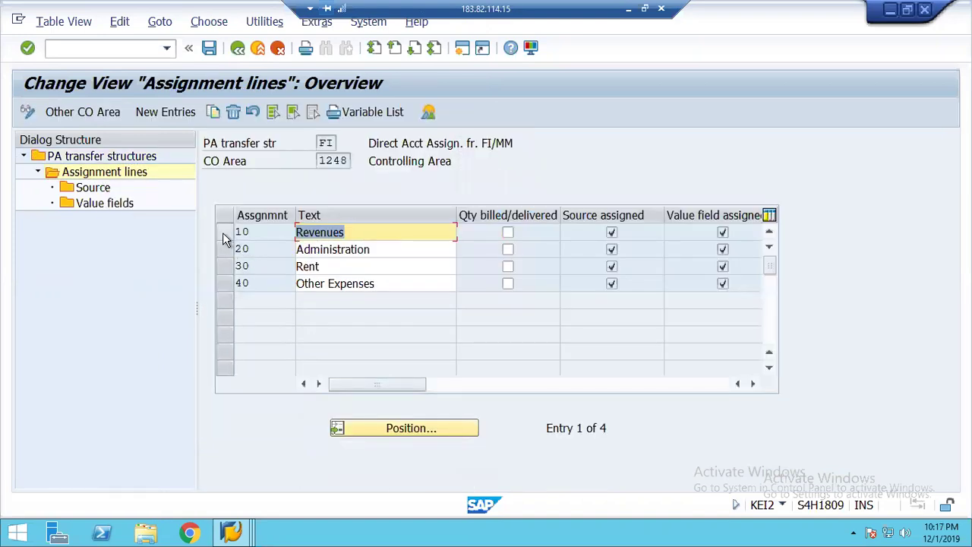
click(223, 232)
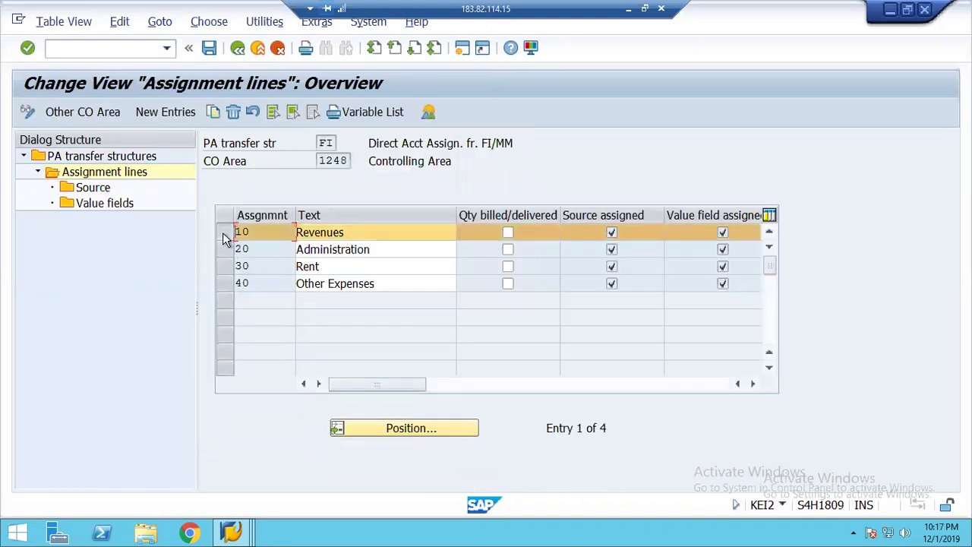
click(95, 189)
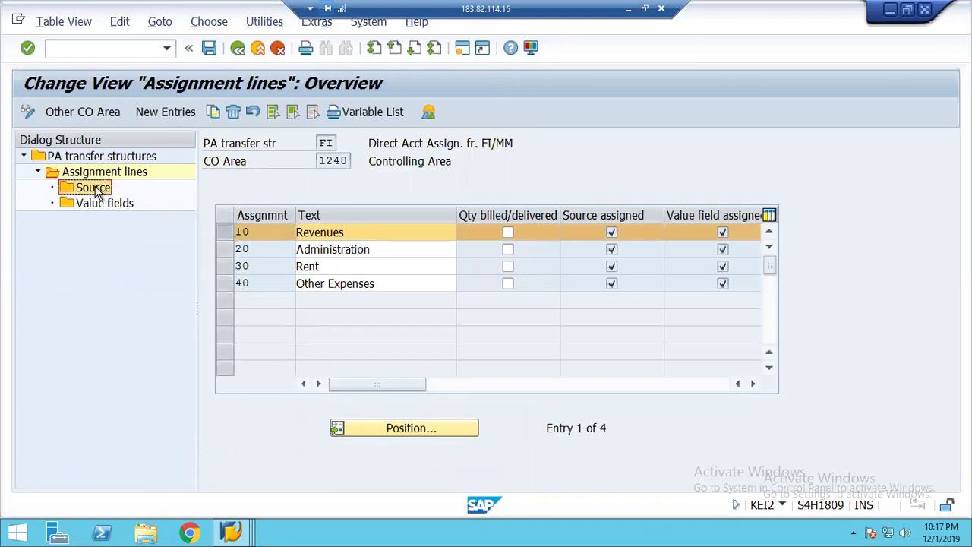
double_click(93, 189)
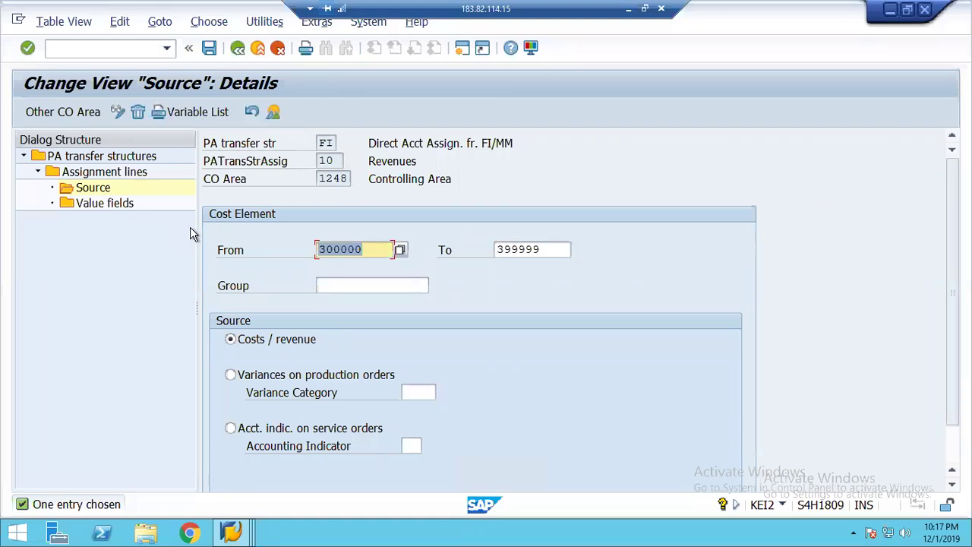
click(372, 249)
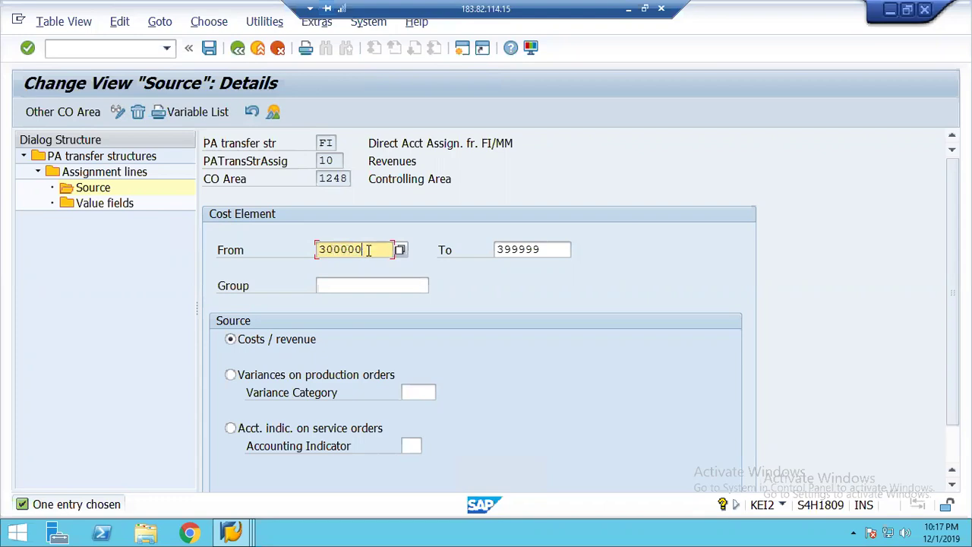
click(555, 249)
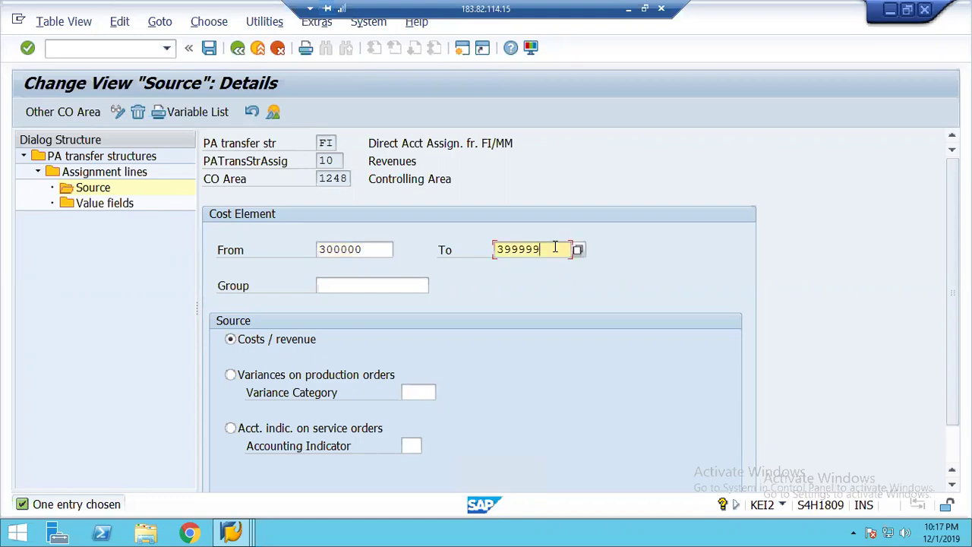
Step: Compare the value field of the Revenues line with its source cost elements, and return to the implementation guide
double_click(104, 204)
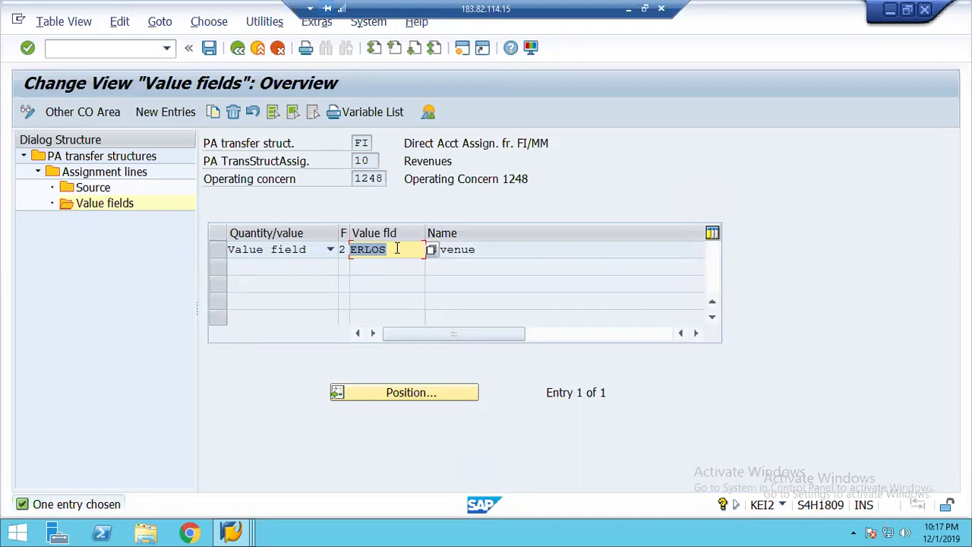
click(92, 189)
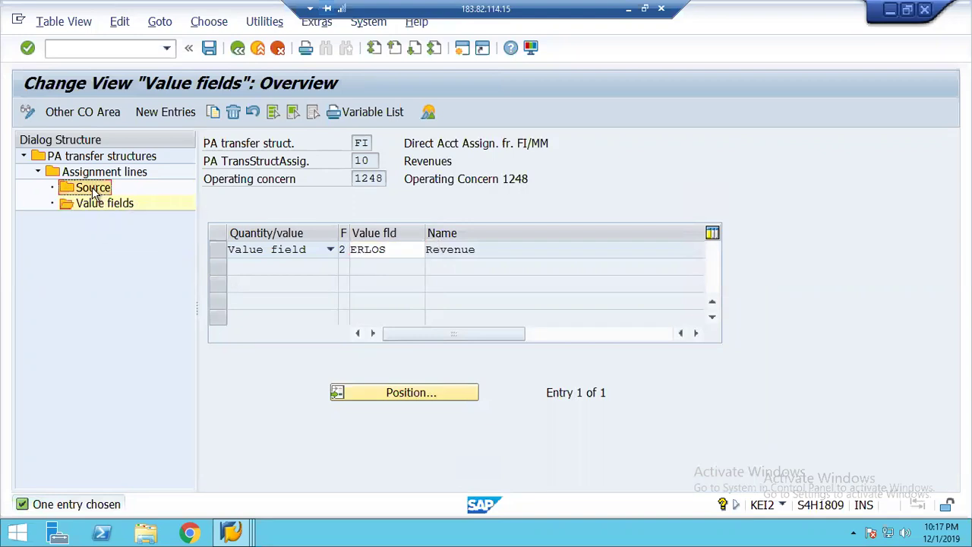
double_click(92, 190)
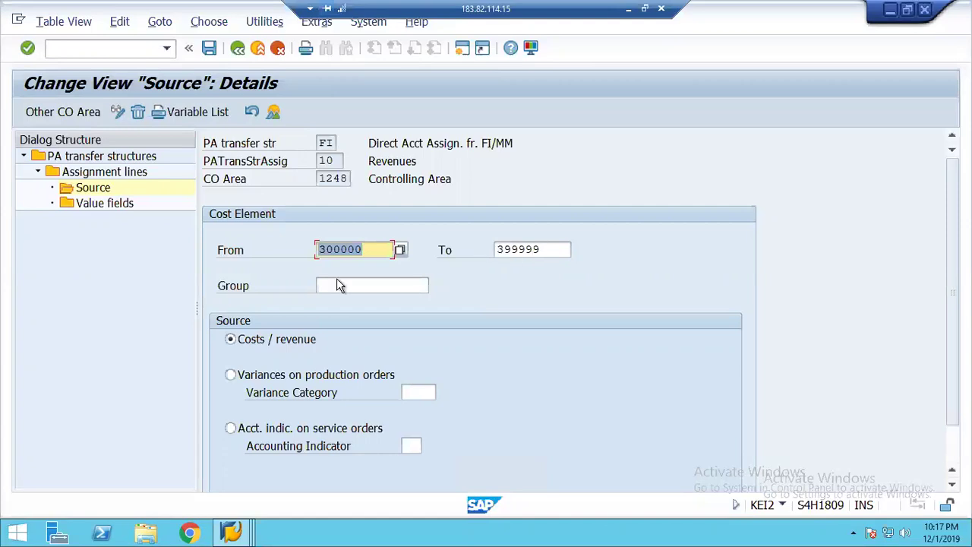
click(366, 250)
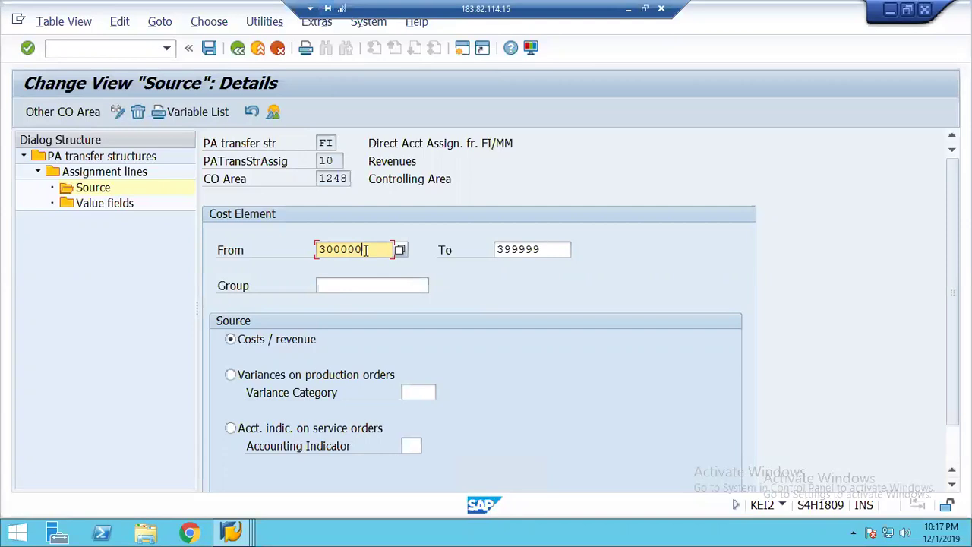
click(236, 49)
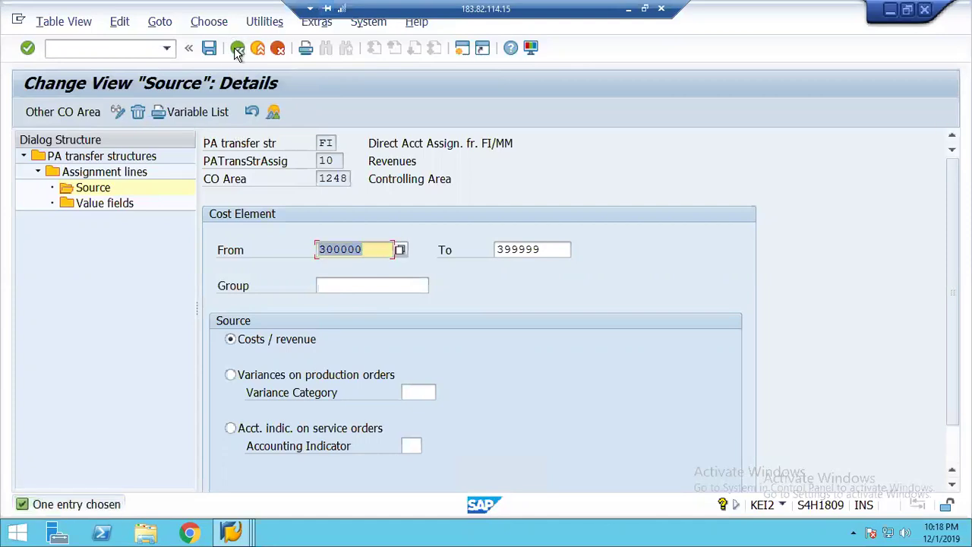
click(256, 48)
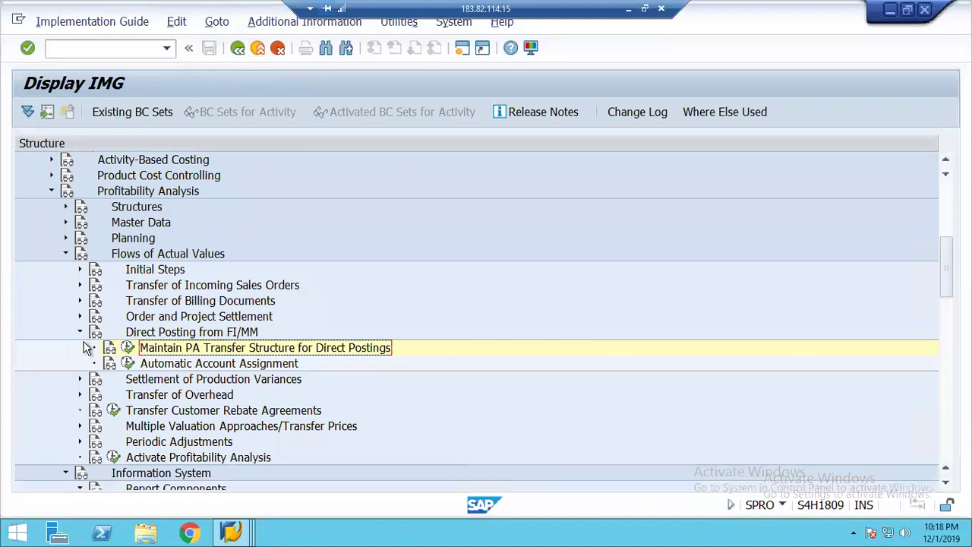
Step: Collapse Flows of Actual Values and open the Create Form activity of Define Forms for Profitability Reports
click(81, 334)
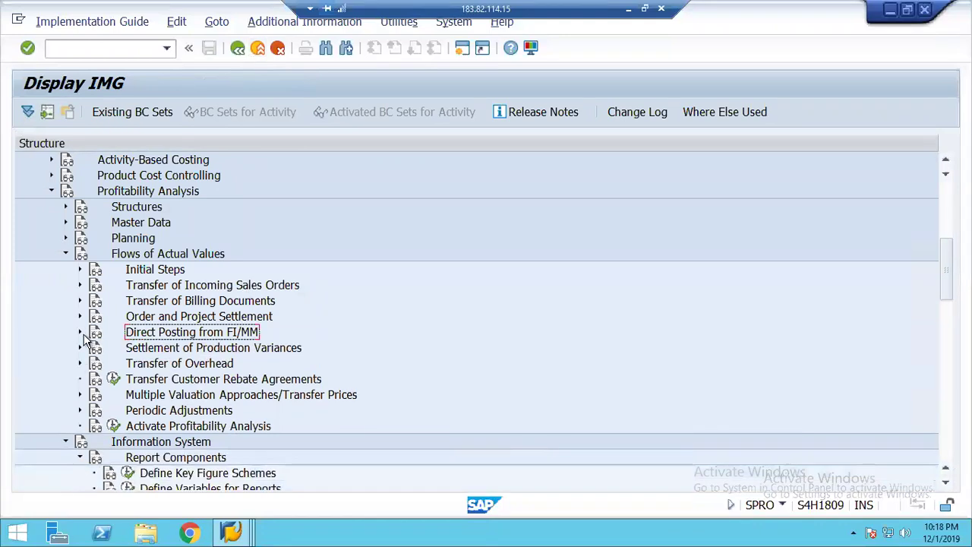
click(65, 255)
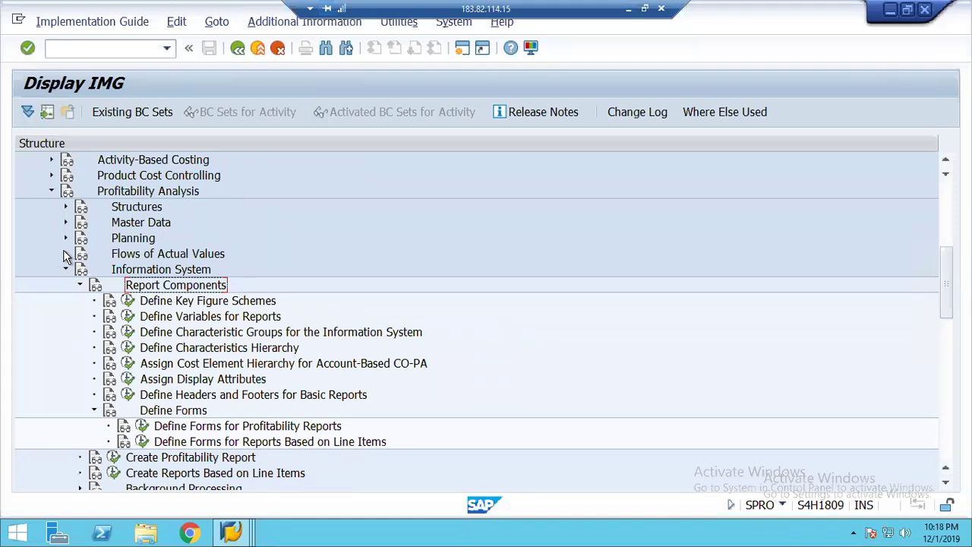
click(247, 428)
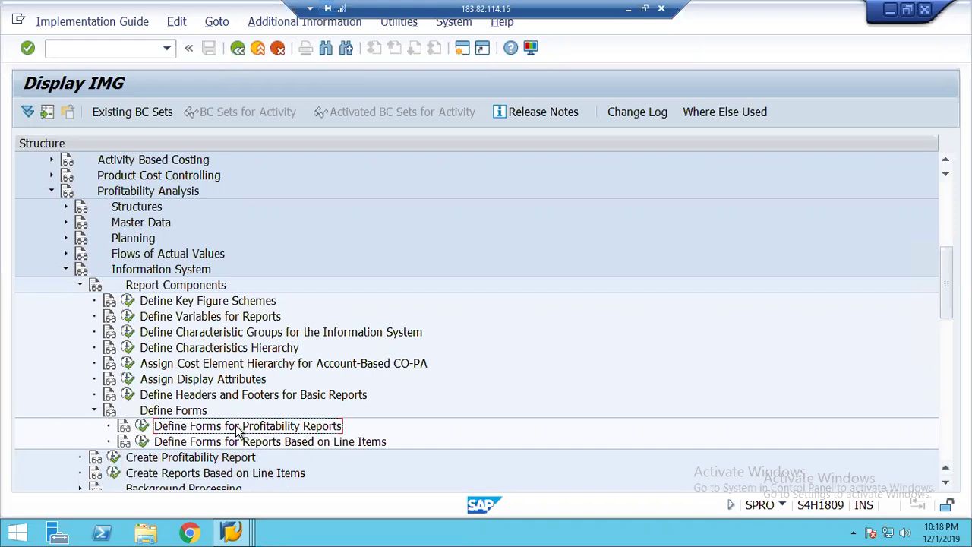
click(142, 426)
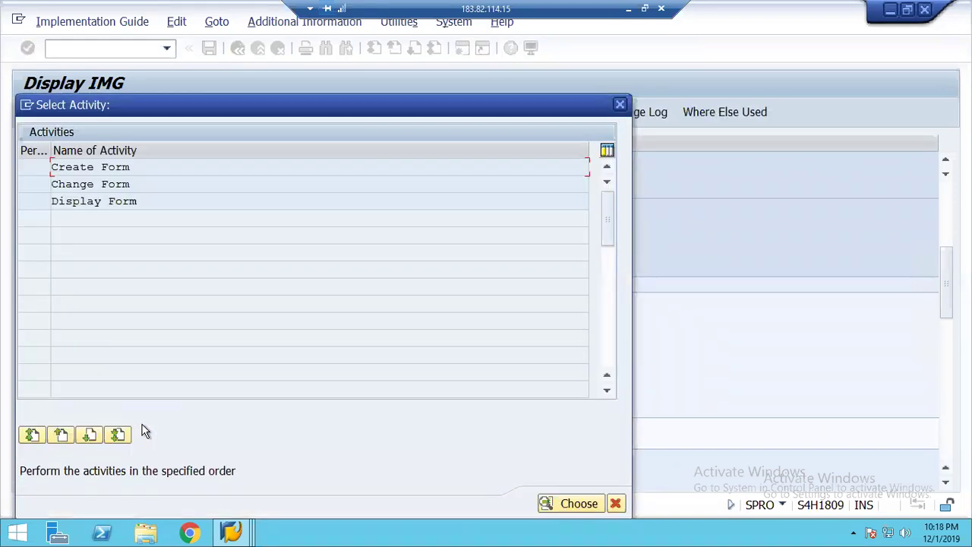
double_click(71, 166)
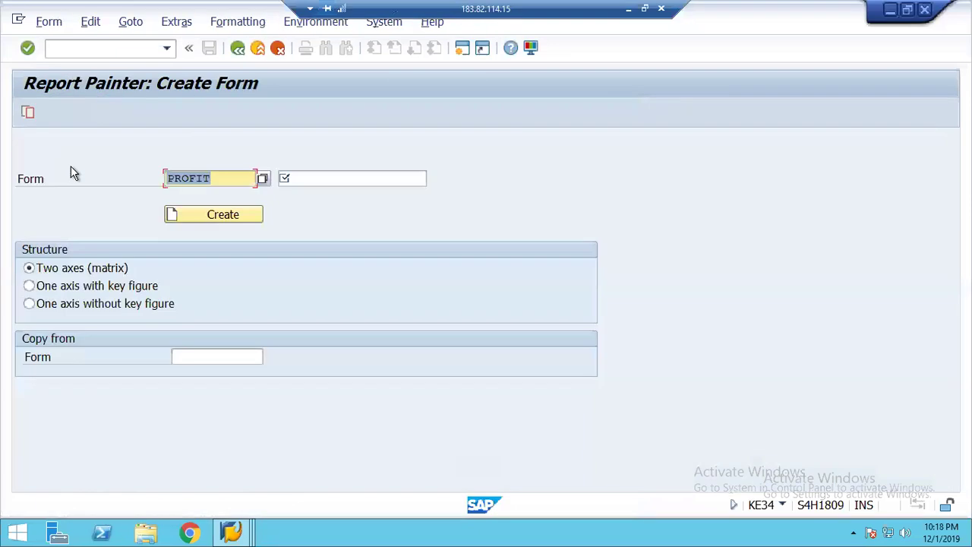
Step: Create a two-axes (matrix) form named TotalExp with the description Total Expenses
click(262, 178)
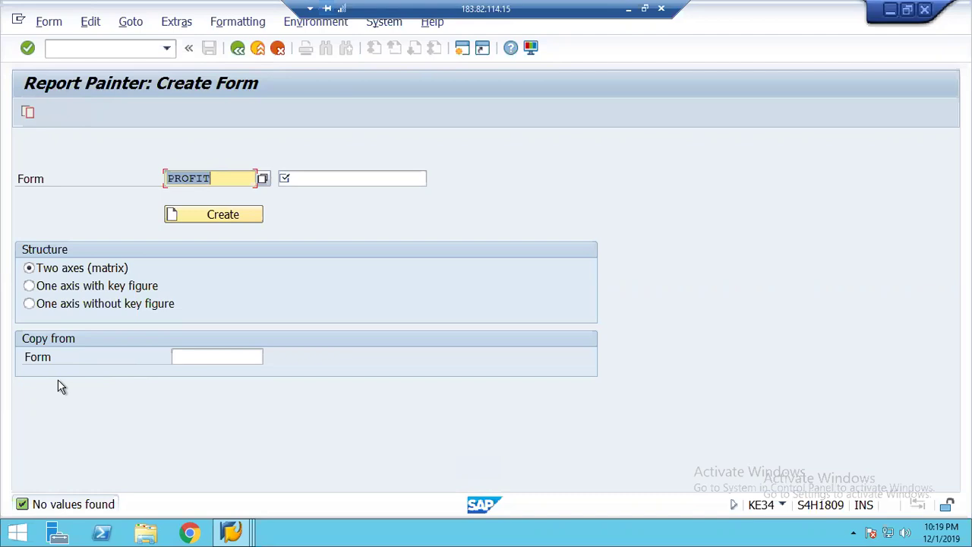
text(E)
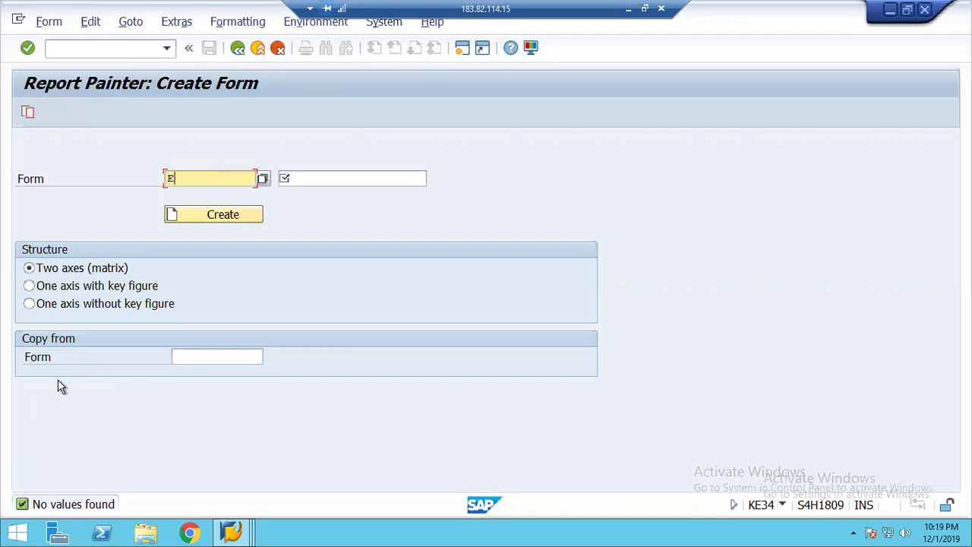
key(BackSpace)
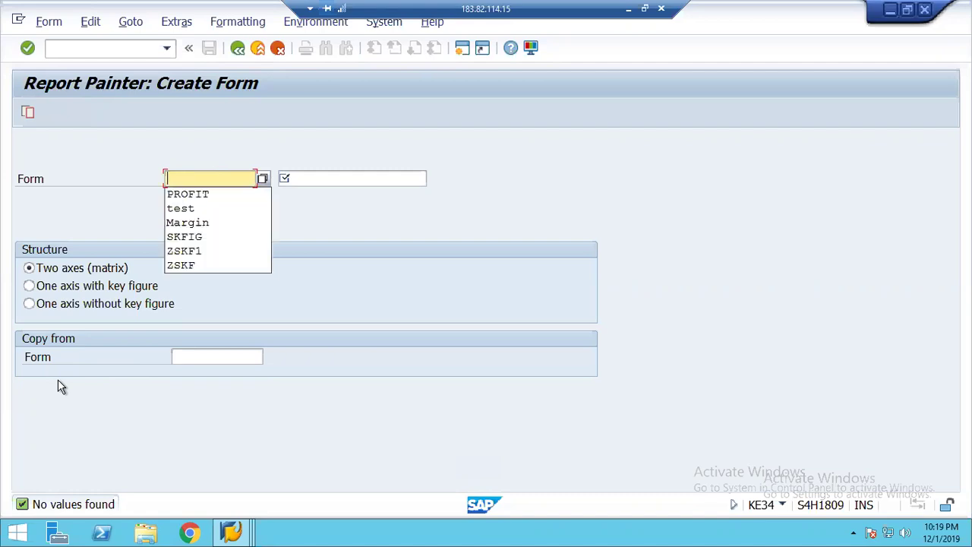
text(Total E)
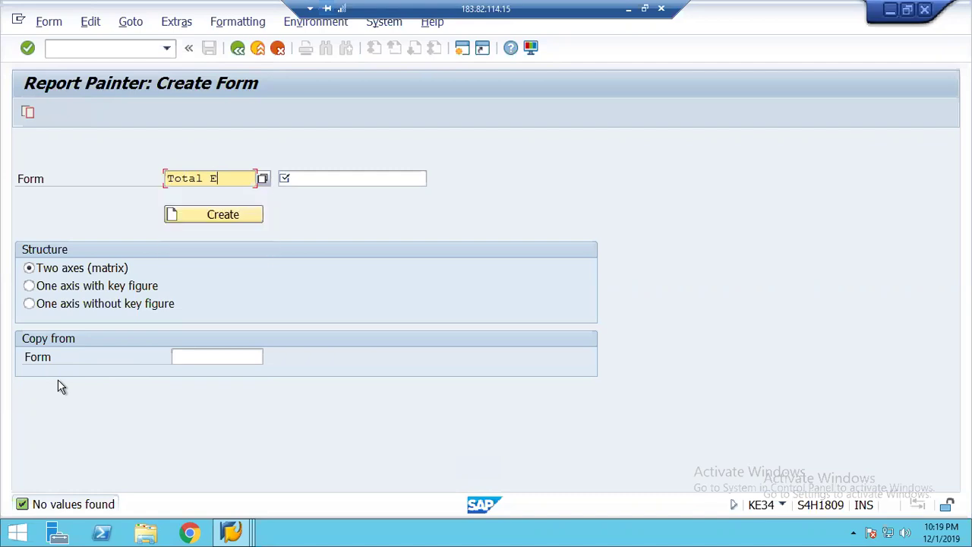
text(xp)
key(Left)
key(Left)
key(Left)
text(\)
key(BackSpace)
key(BackSpace)
key(Tab)
text(Total Expenses)
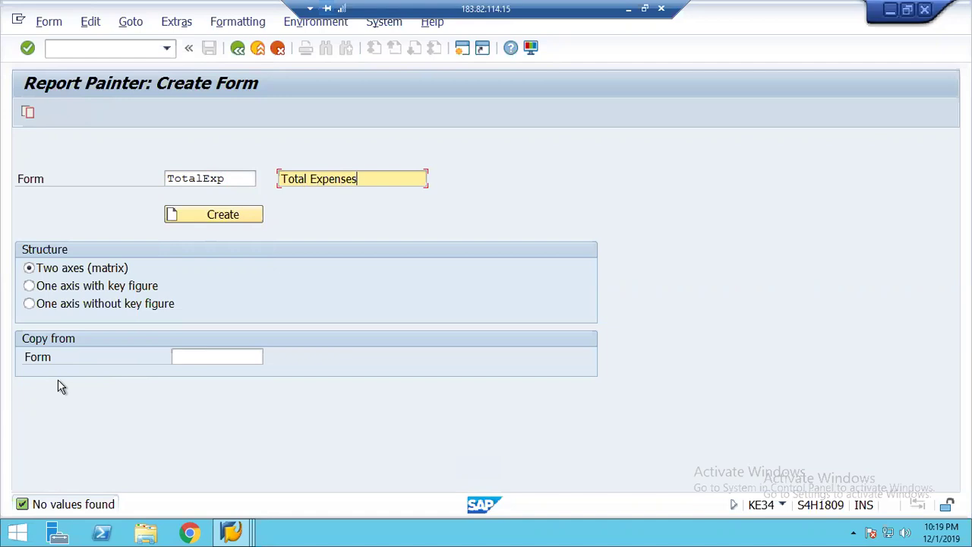
click(199, 217)
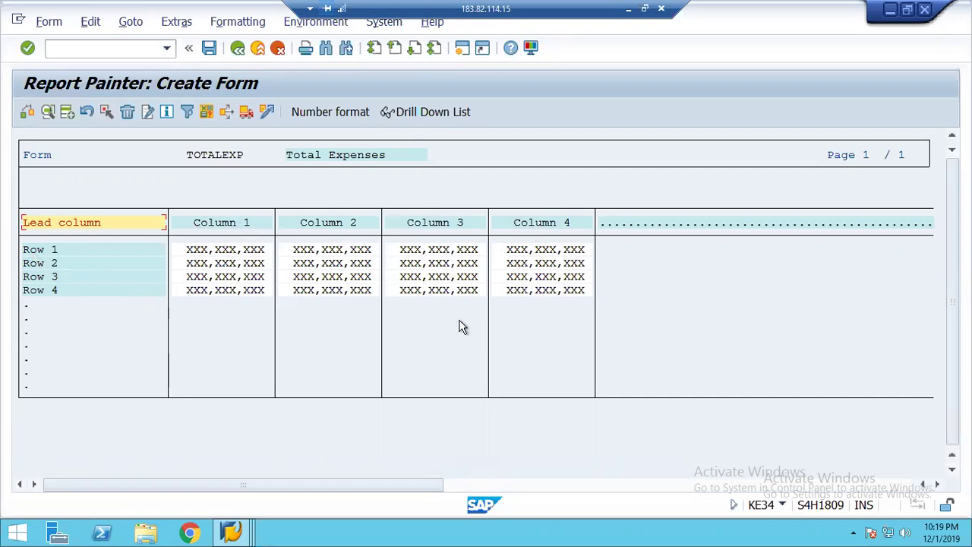
Step: Define Row 1 as a value field with characteristics and choose the value field Val/COArea Crcy
double_click(34, 255)
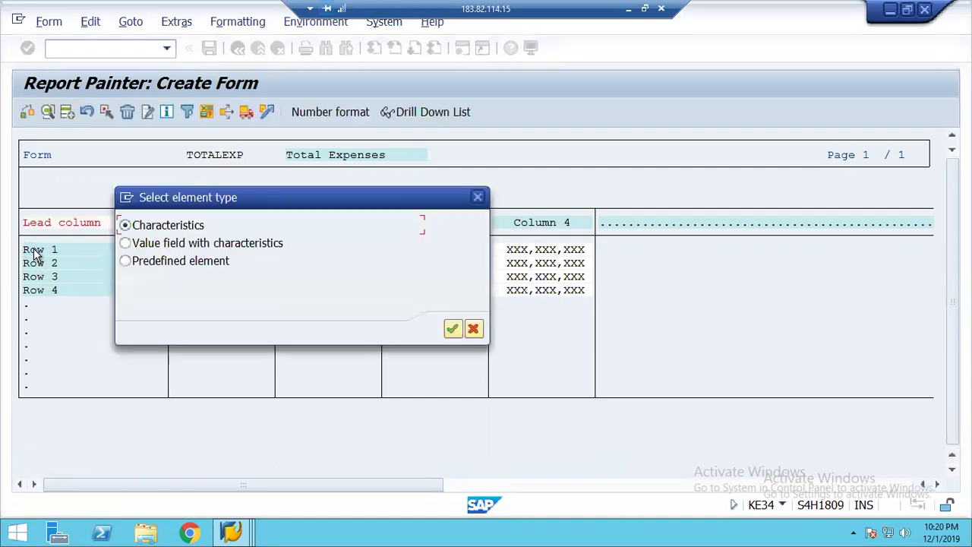
click(153, 246)
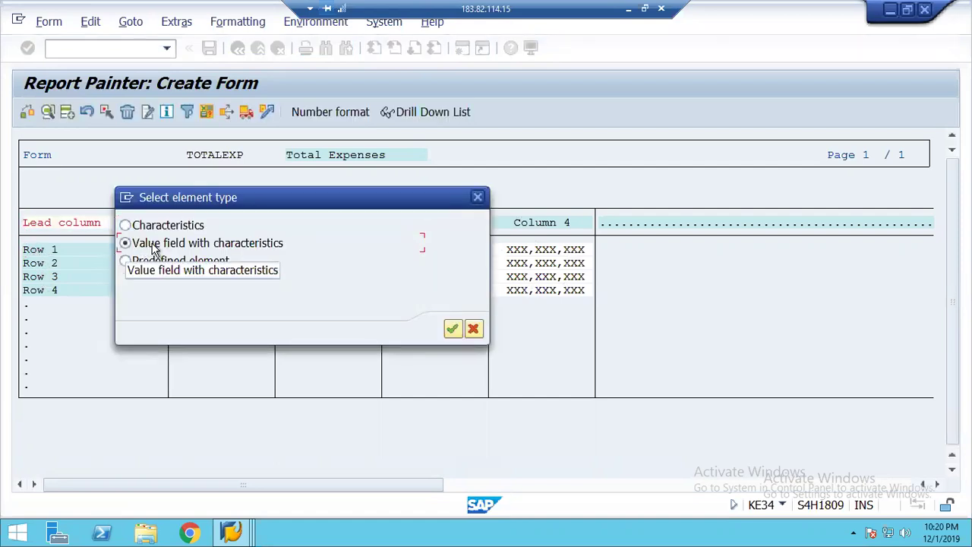
click(452, 329)
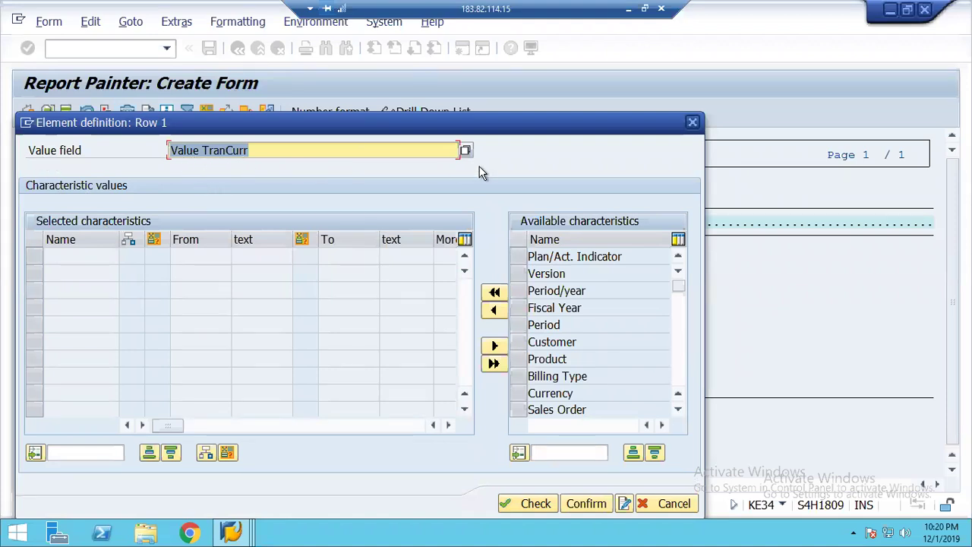
click(466, 151)
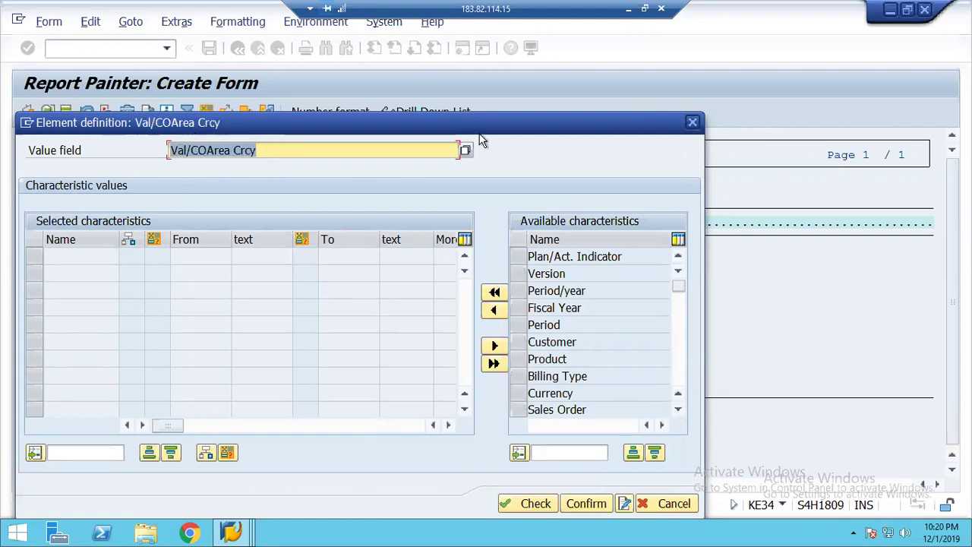
click(464, 151)
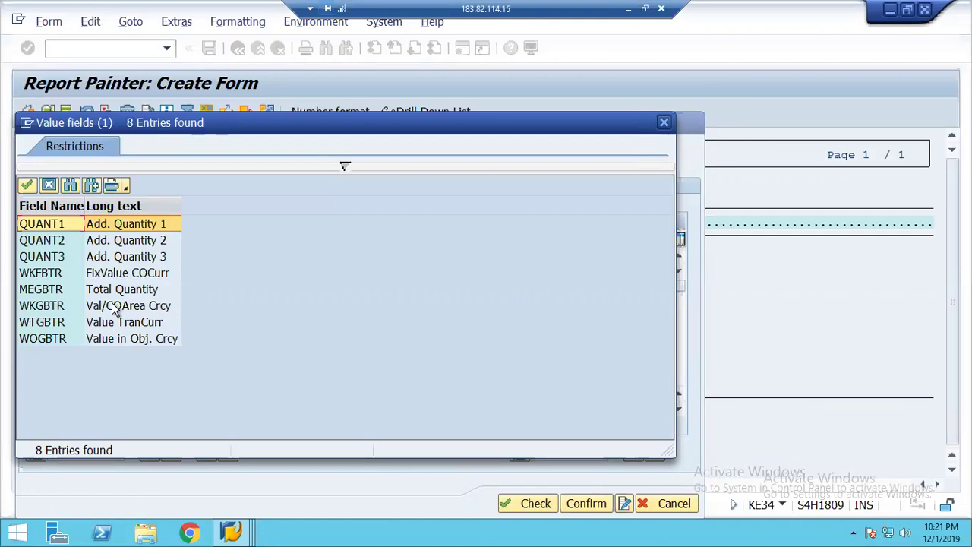
double_click(112, 303)
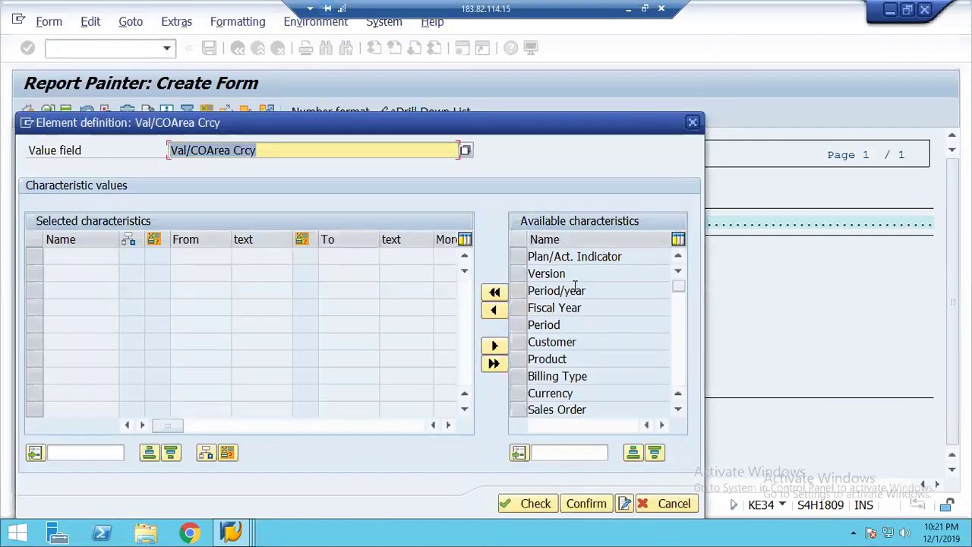
Step: Try to add Cost Element from the available characteristics to the row's selected characteristics
click(679, 370)
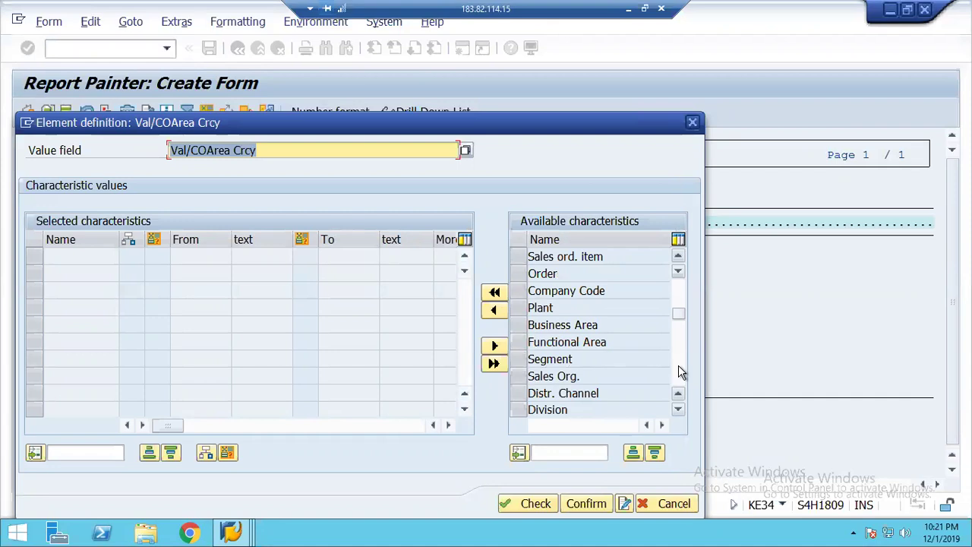
click(680, 372)
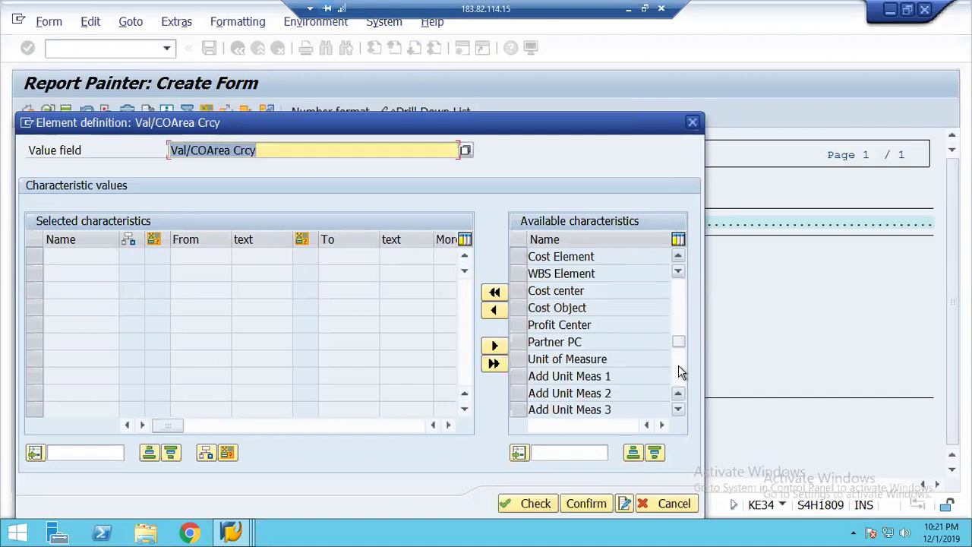
click(521, 258)
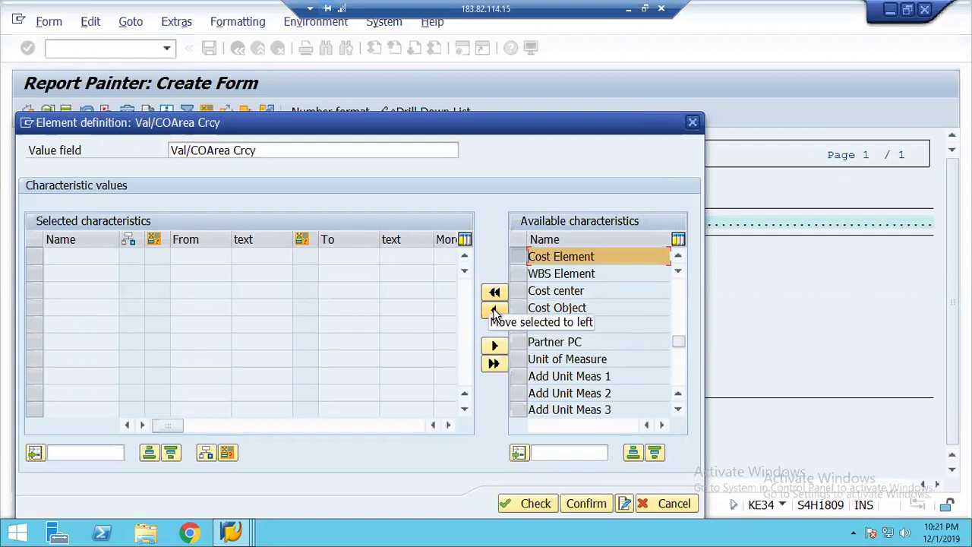
click(495, 311)
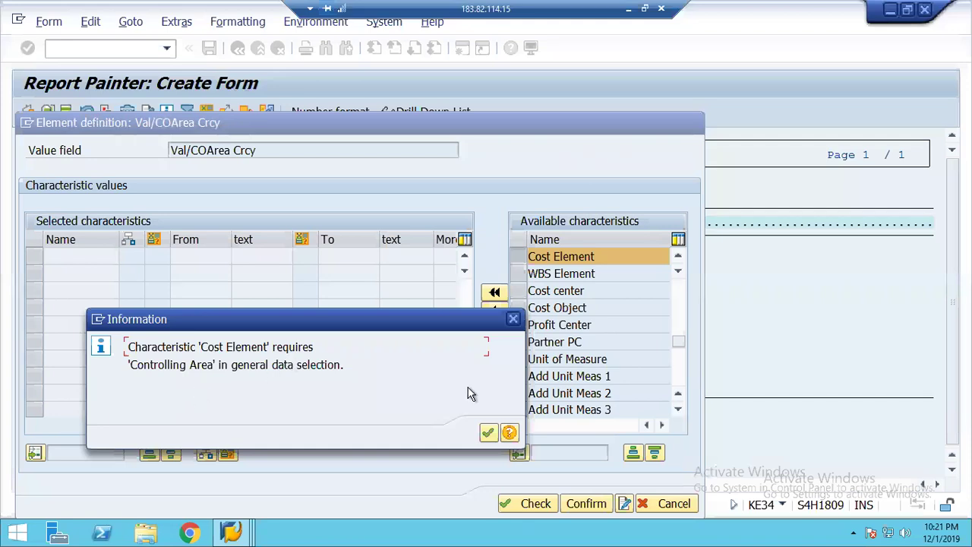
click(488, 432)
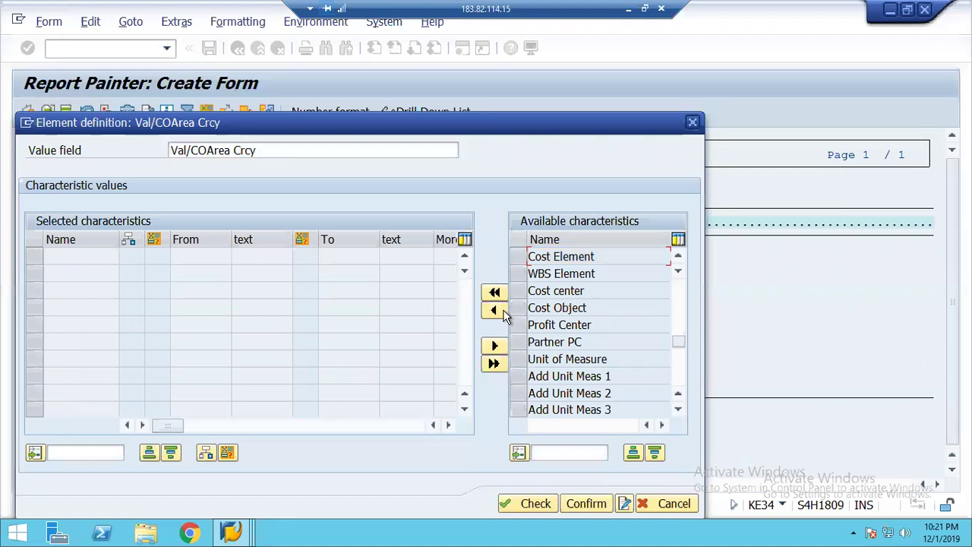
Step: Retry adding Cost Element to Row 1's selected characteristics, and cancel the element definition
click(520, 256)
click(494, 310)
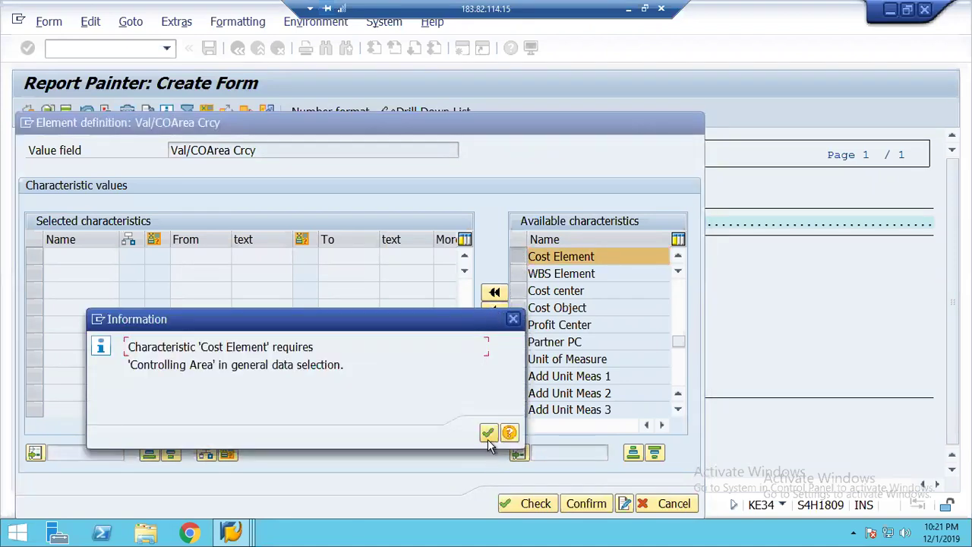
click(487, 435)
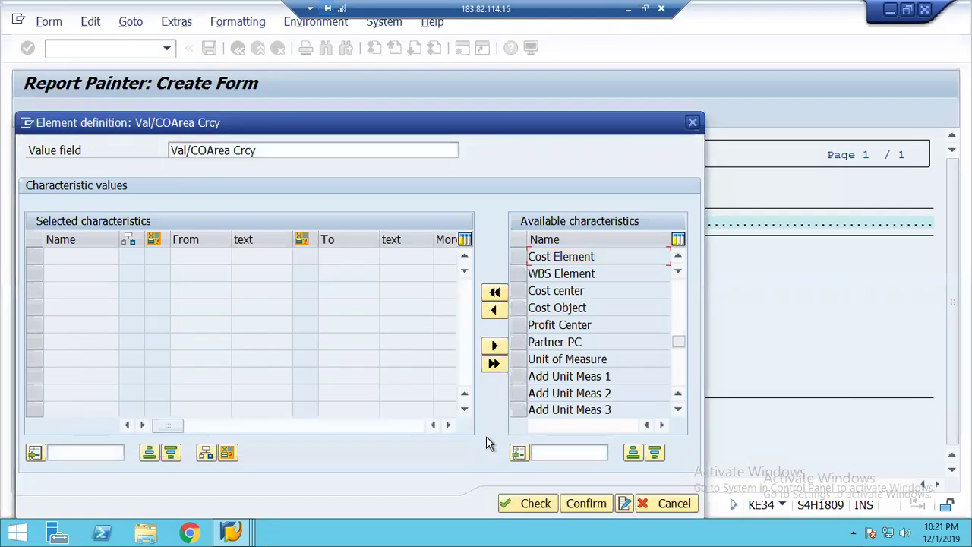
click(657, 505)
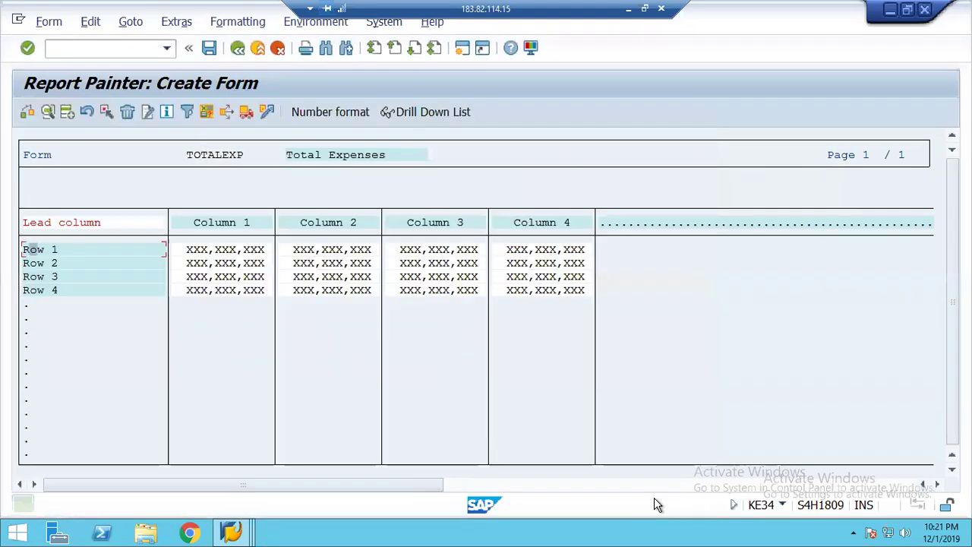
Step: Add CO Area with the value 1248 to the form's general data selection and confirm it
click(89, 26)
mouse_move(220, 44)
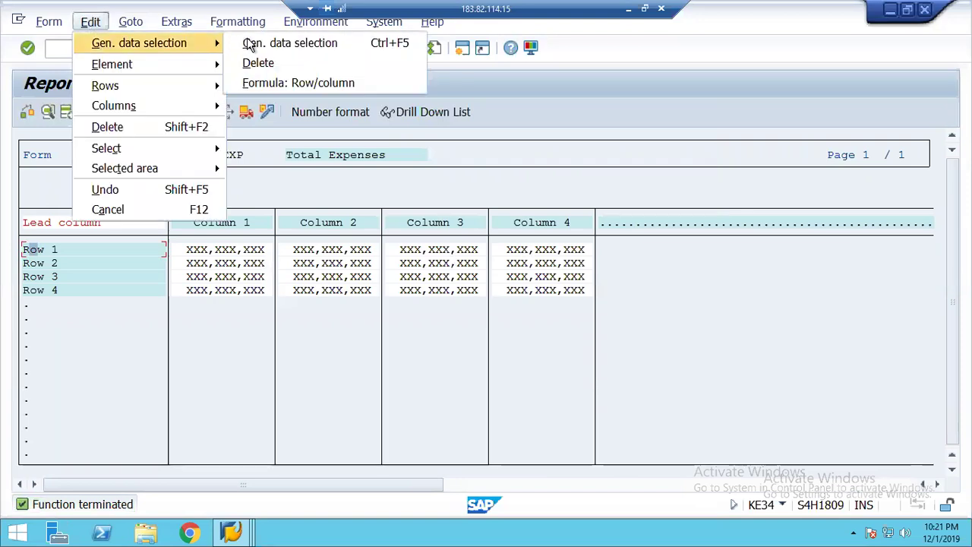
click(250, 46)
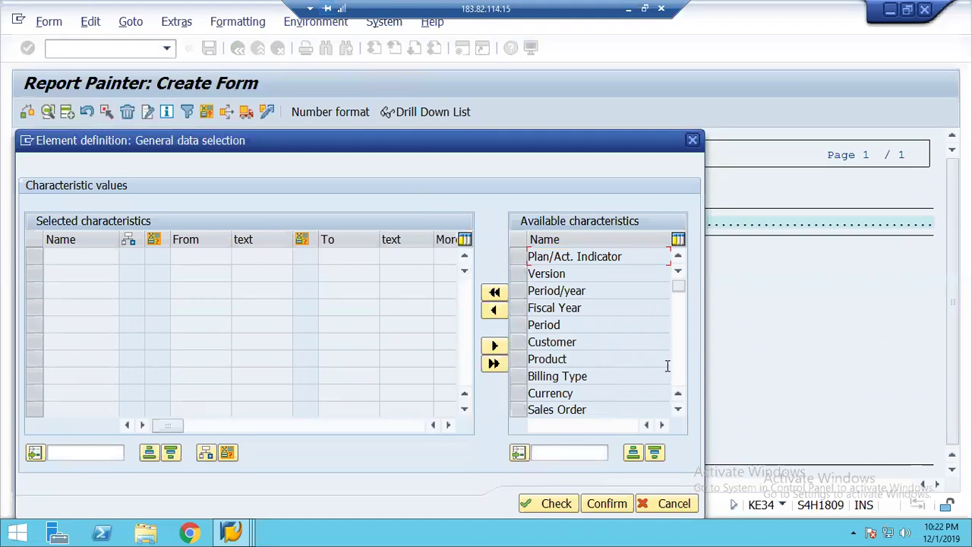
click(677, 372)
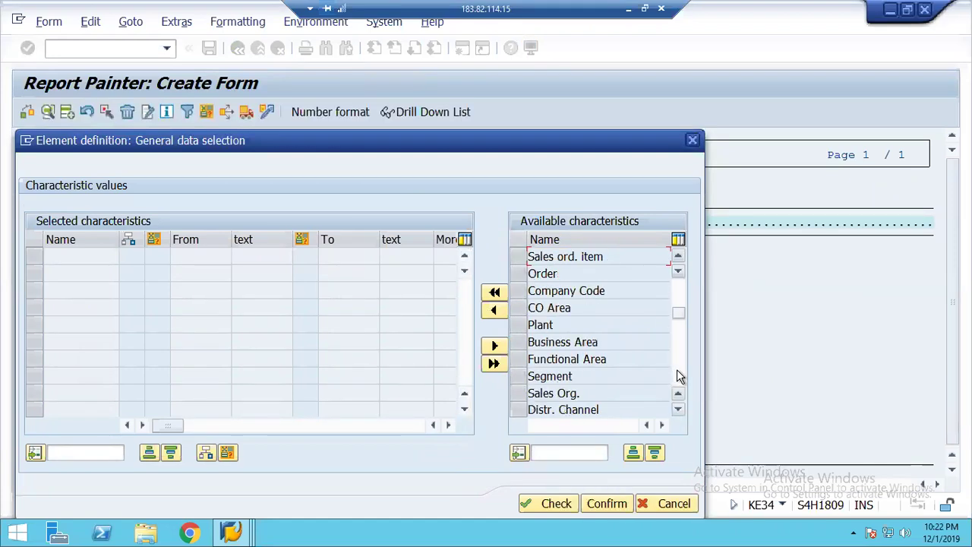
click(520, 307)
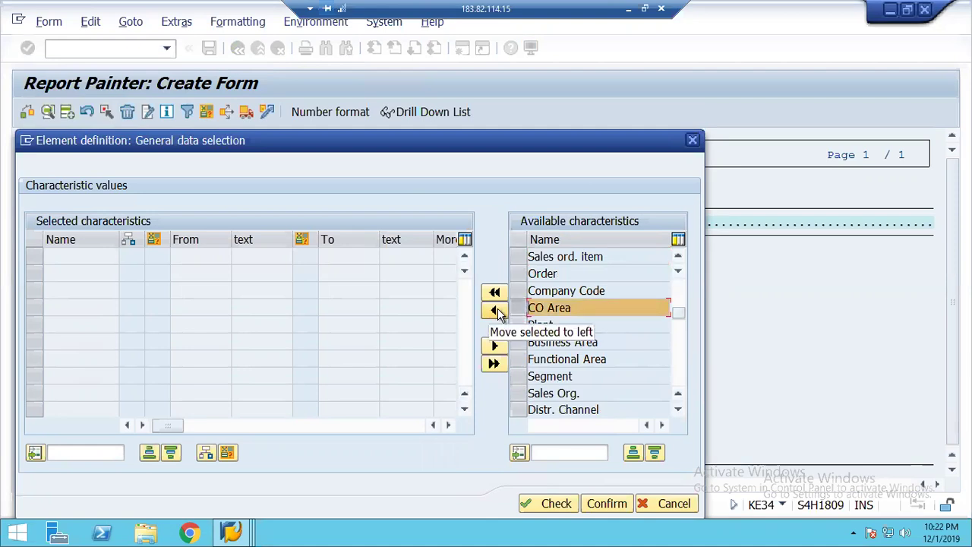
click(495, 310)
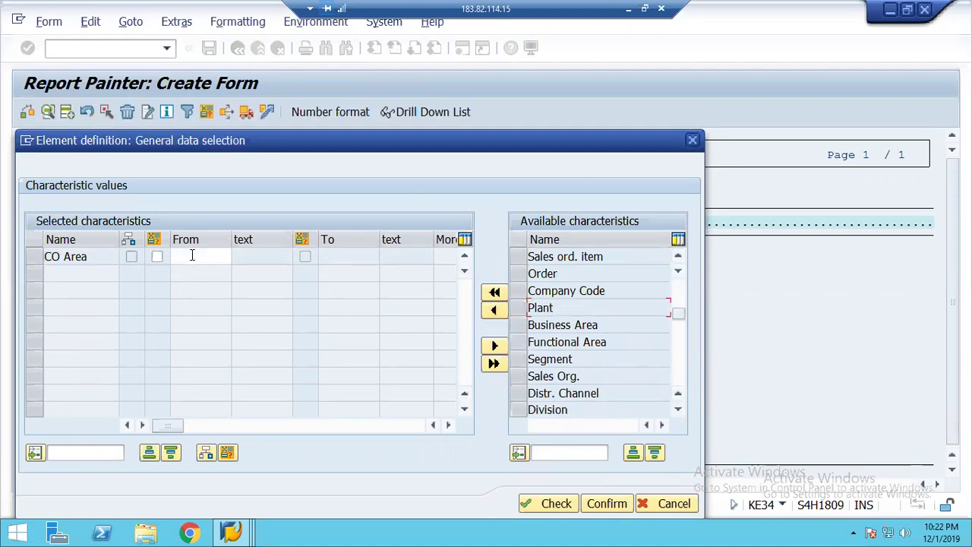
click(193, 256)
text(1248)
click(546, 504)
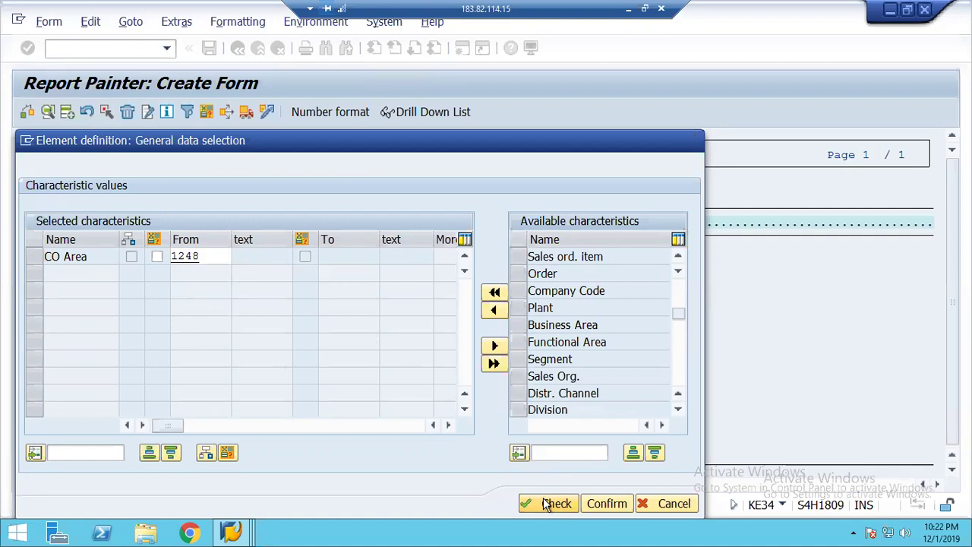
click(596, 504)
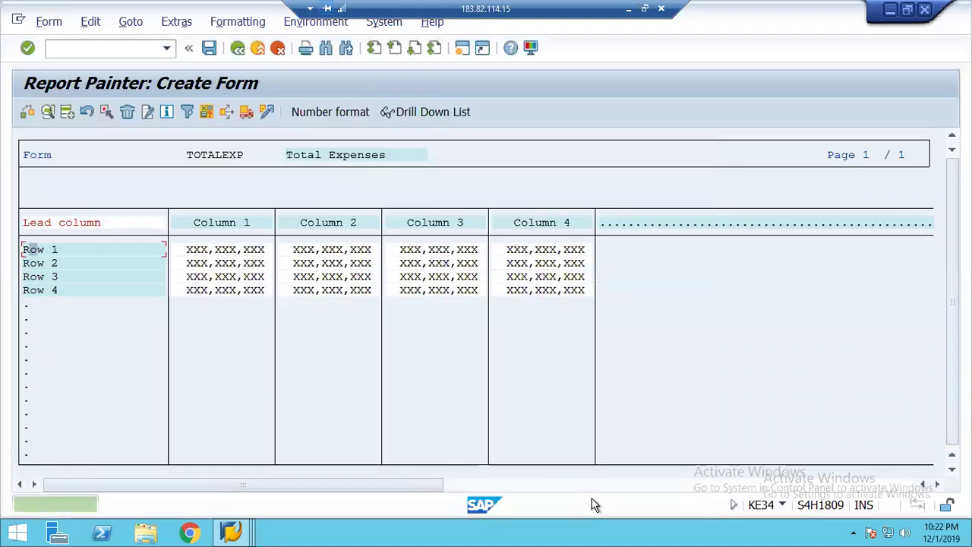
Step: Define Row 1 as a value field with characteristics using the value field Val/COArea Crcy
double_click(29, 252)
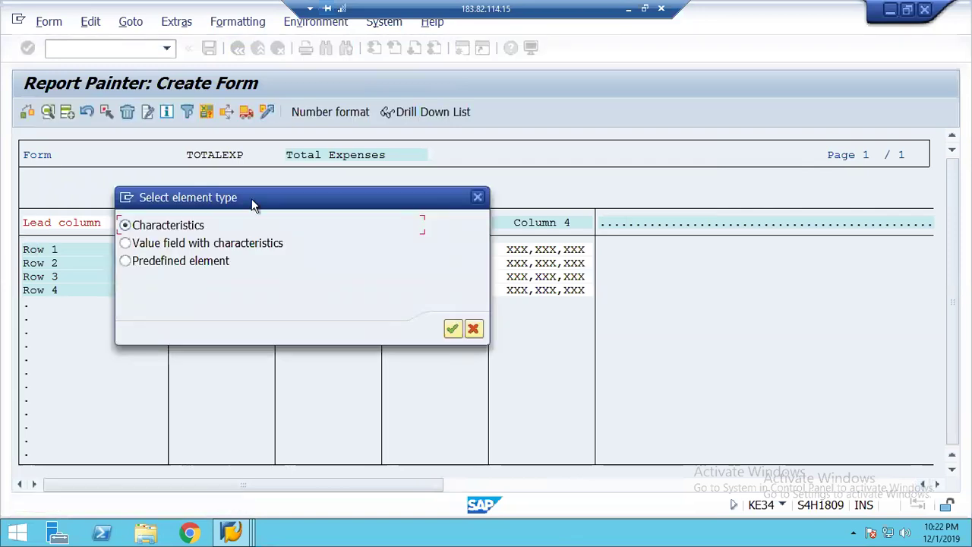
click(155, 253)
click(453, 329)
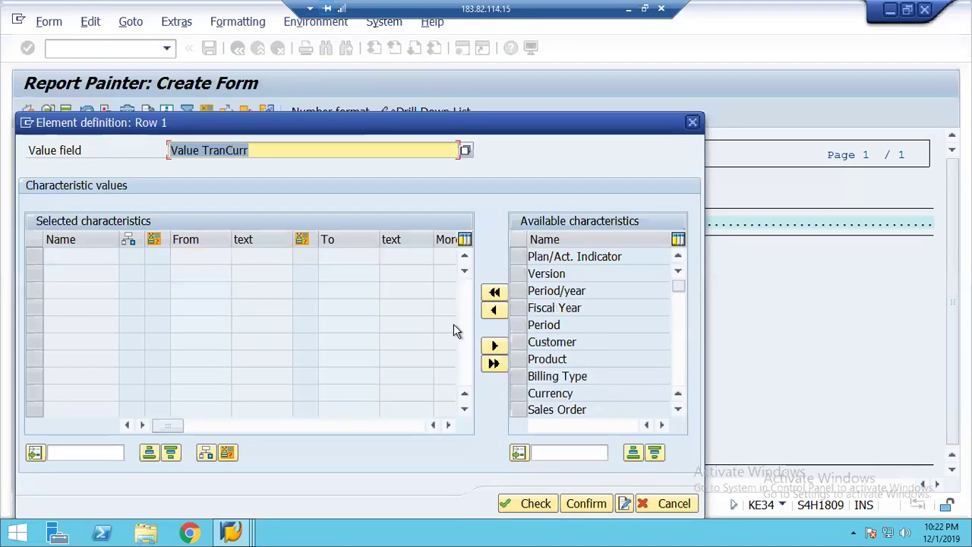
click(466, 152)
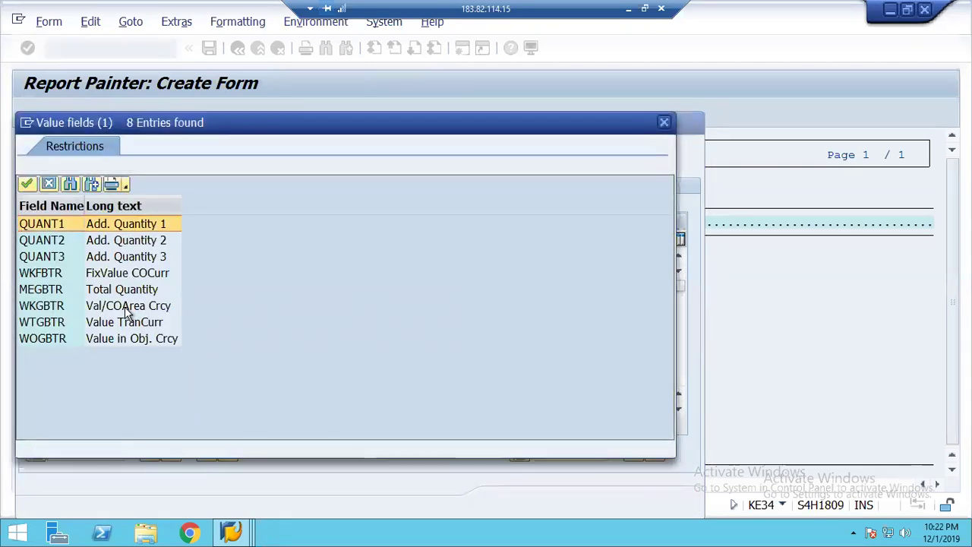
double_click(125, 306)
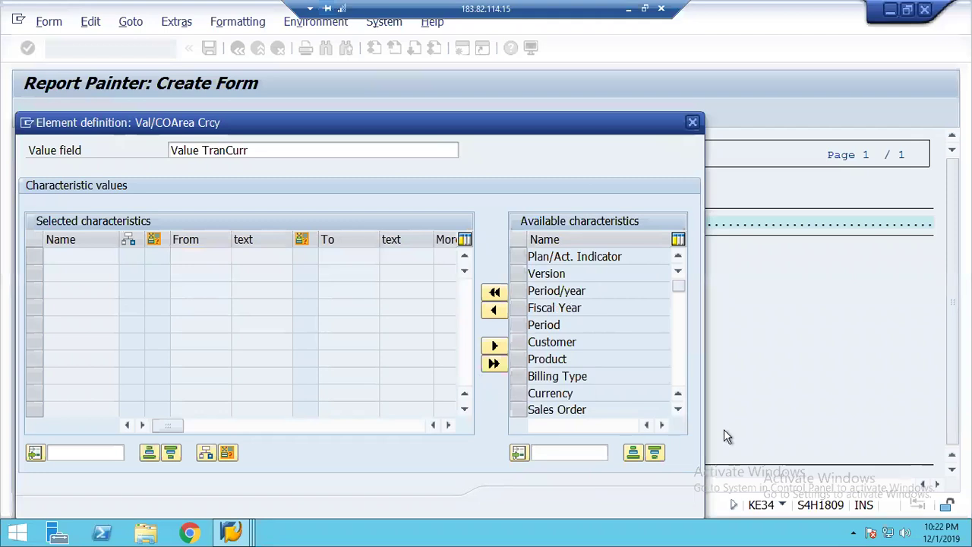
Step: Add the Cost Element characteristic to Row 1's selected characteristics and open its From value for entry
click(682, 375)
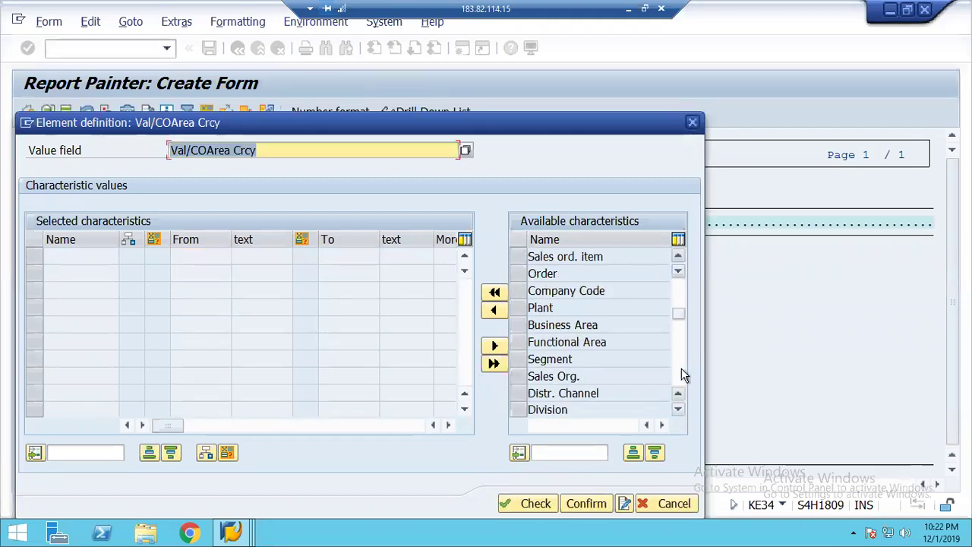
click(682, 375)
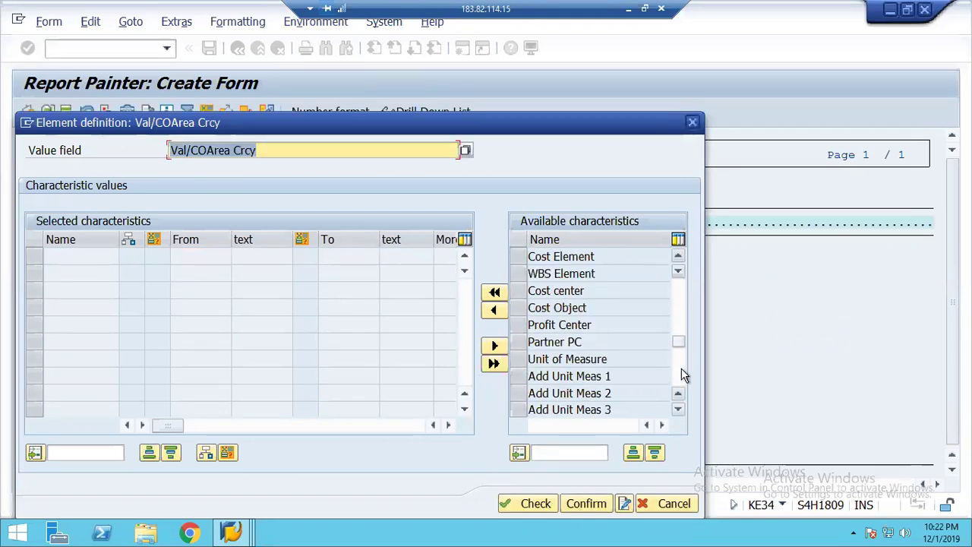
click(518, 258)
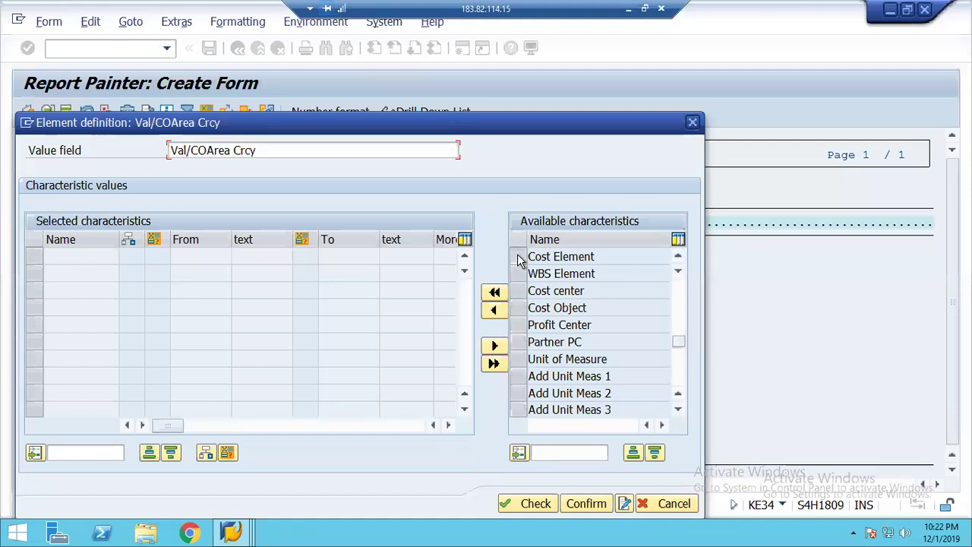
click(495, 311)
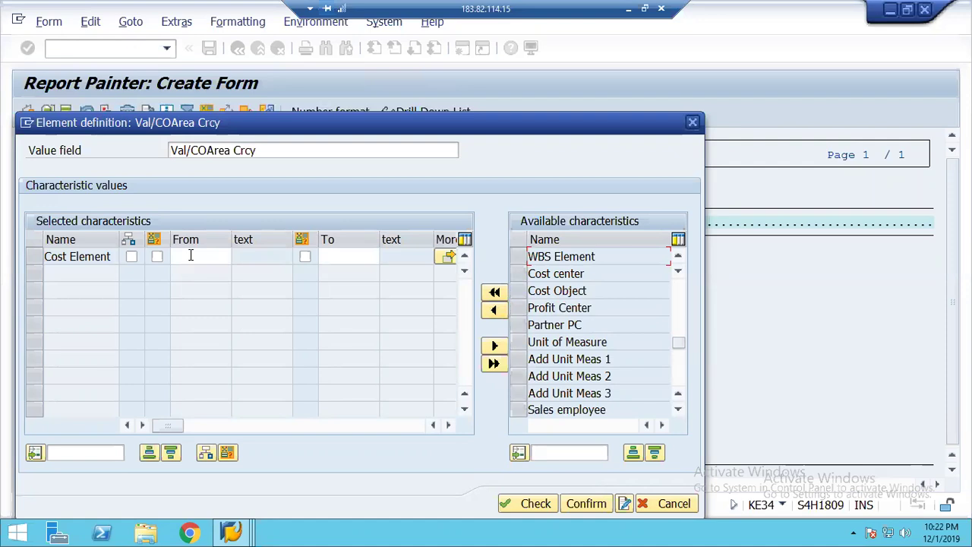
click(190, 256)
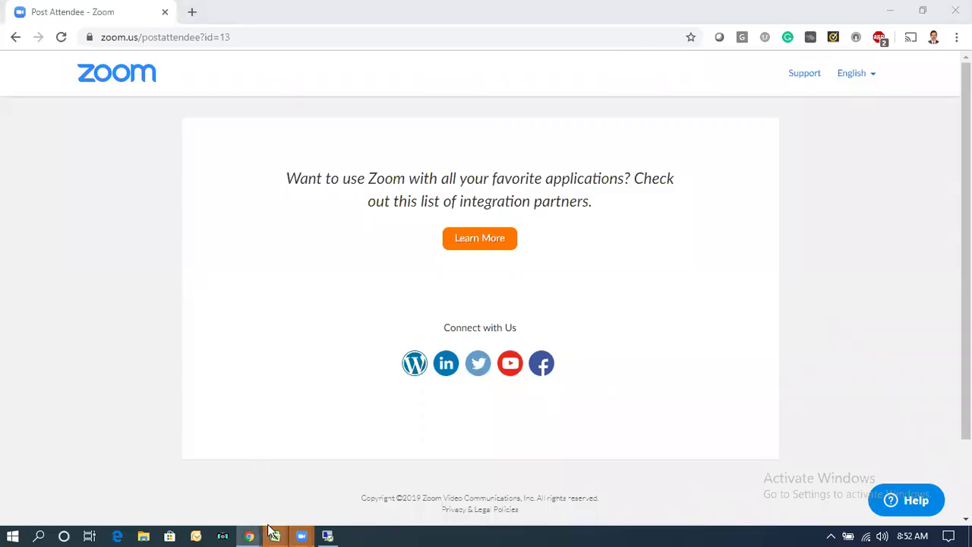
Step: Switch to the blank Excel workbook and list Export Sales, Local Sales and Other Sales in cells E4 to E6
mouse_move(273, 534)
click(133, 471)
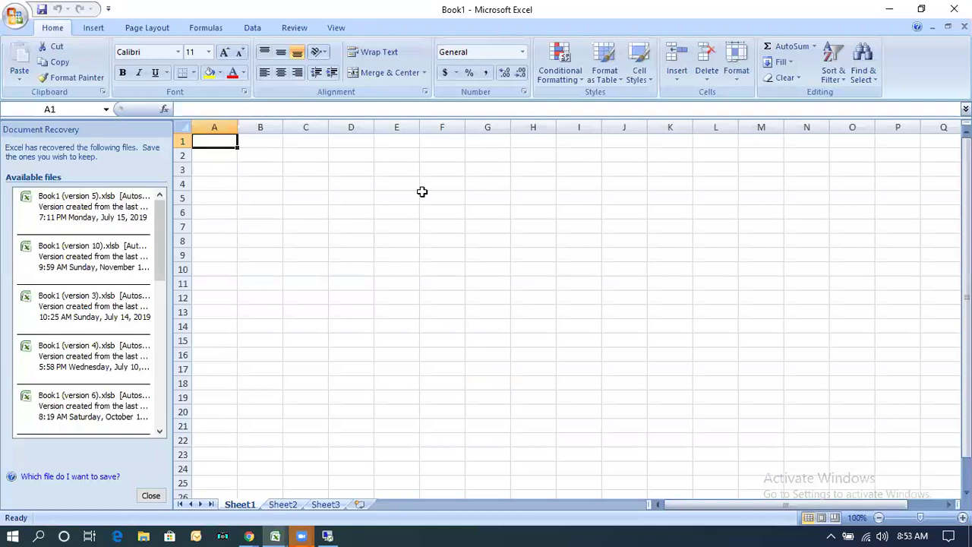
click(414, 187)
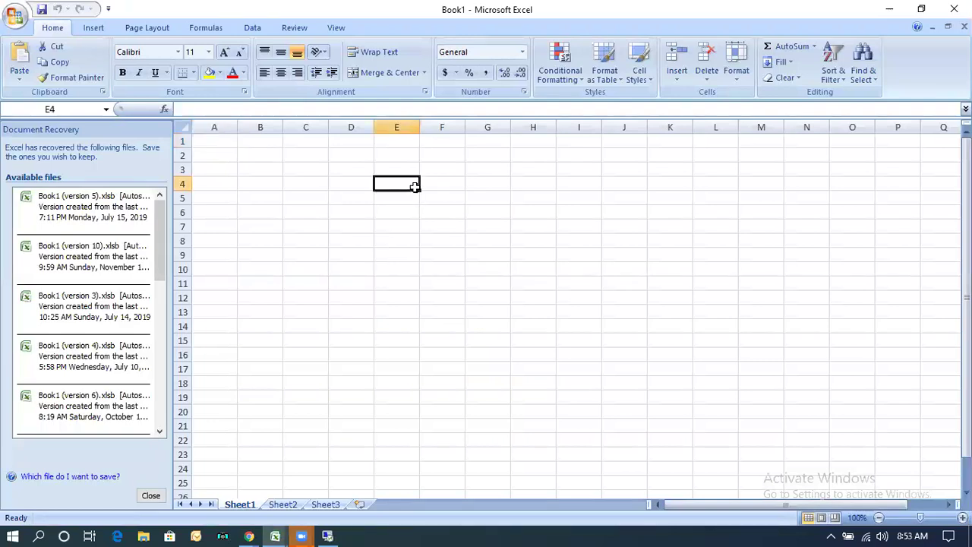
text(E)
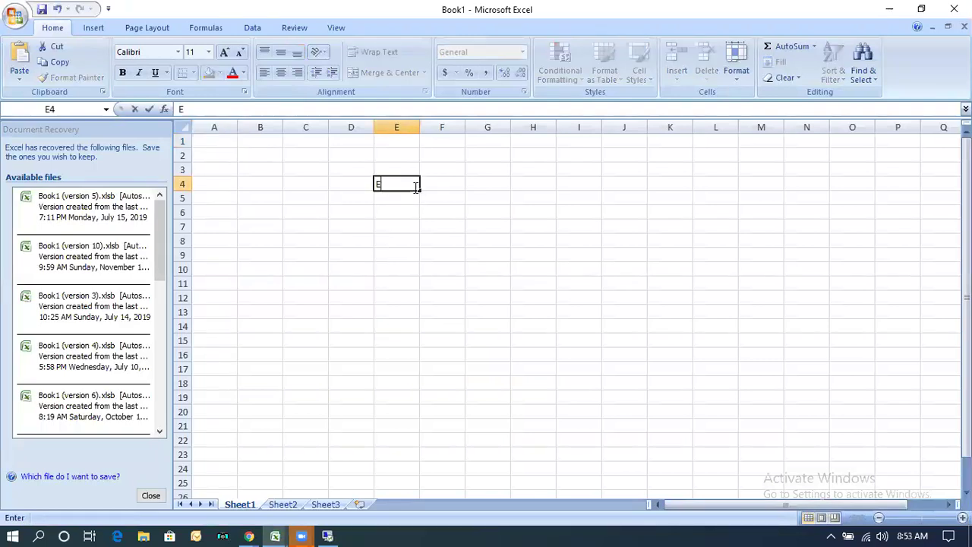
text(xport Sales)
key(Return)
text(Loc)
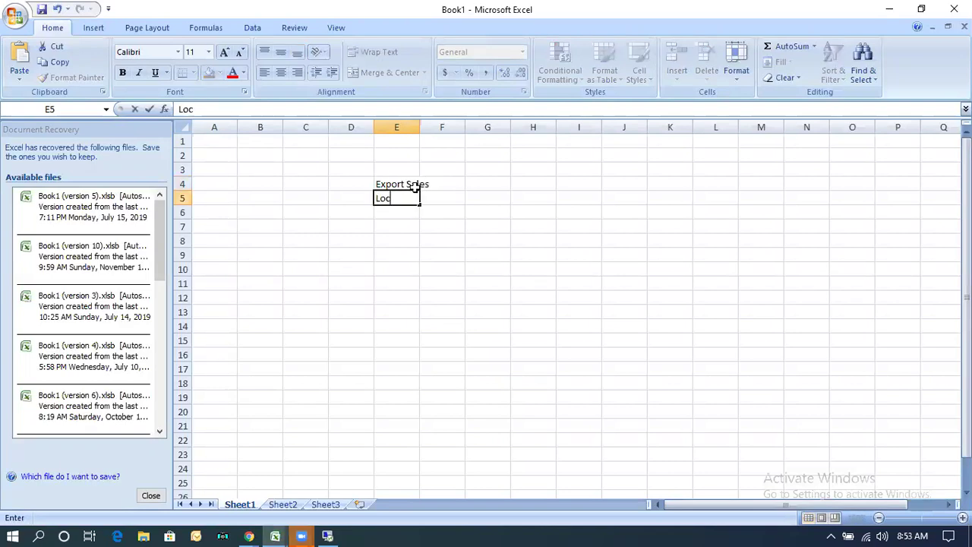
text(al Sales)
key(Return)
text(Other Sales)
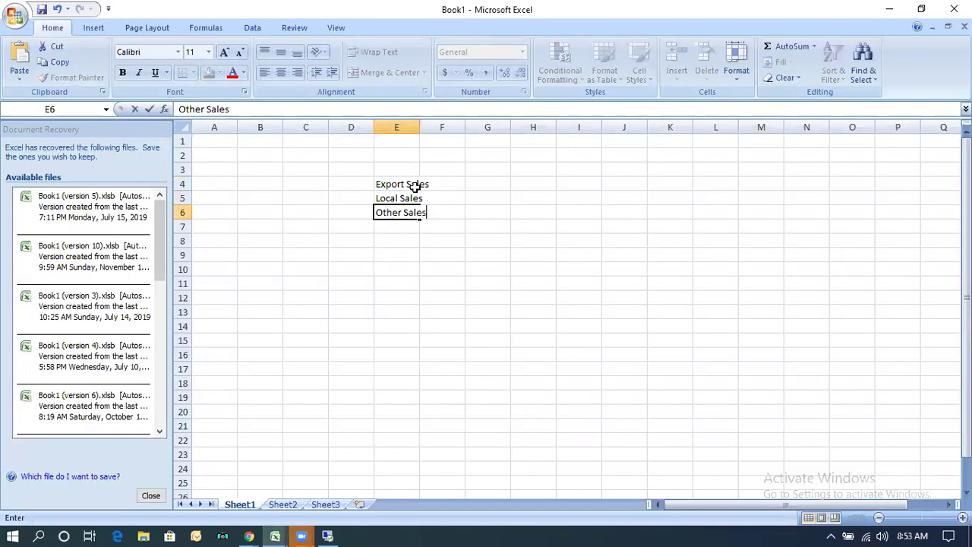
key(Return)
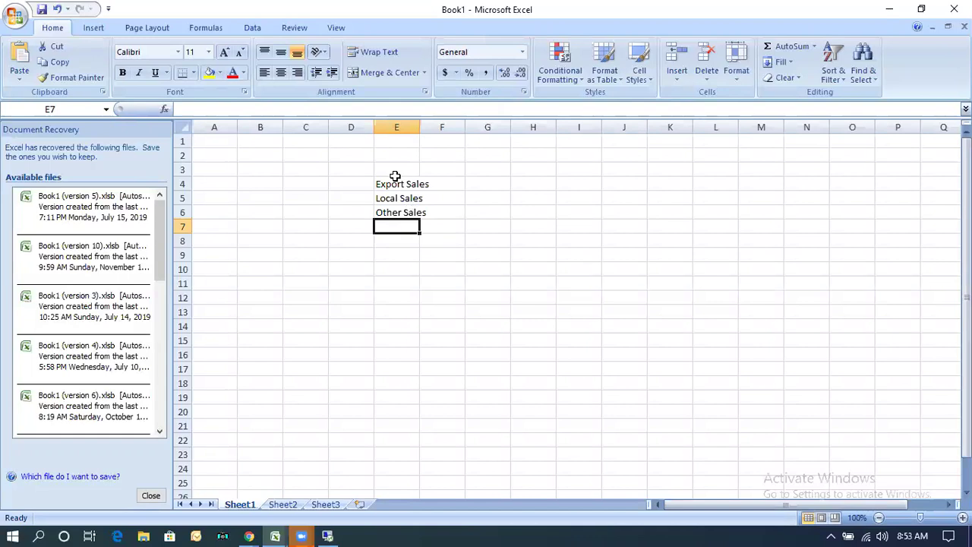
Step: Enter Factory Rent in cell E10 and Office Rent in E11, and select the adjacent cells D10:D11
key(Down)
key(Down)
key(Down)
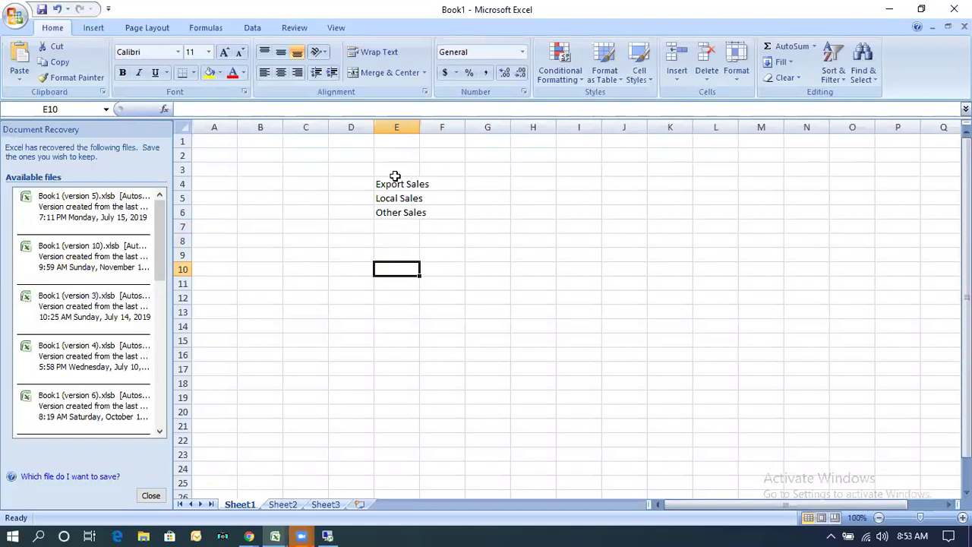
text(Factory)
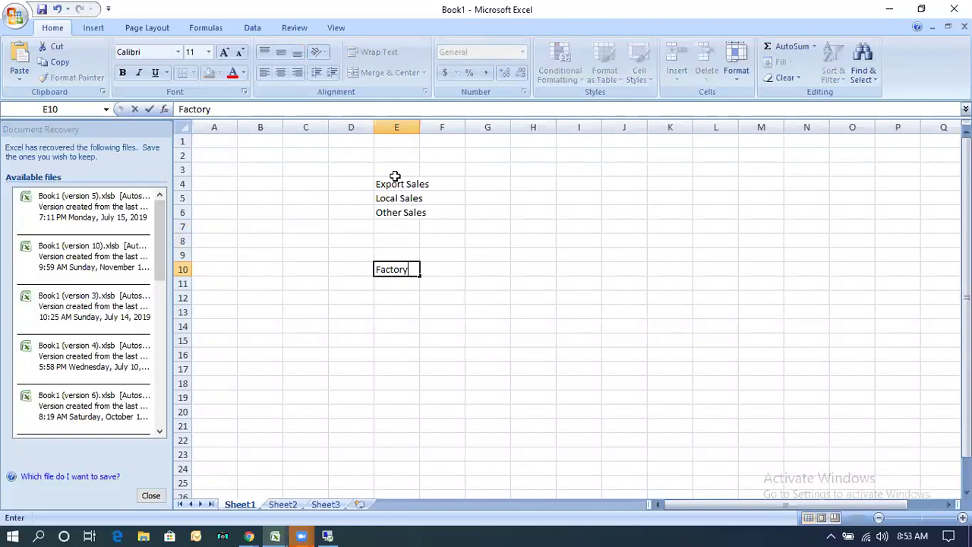
text( Rent)
key(Return)
text(Office Rent)
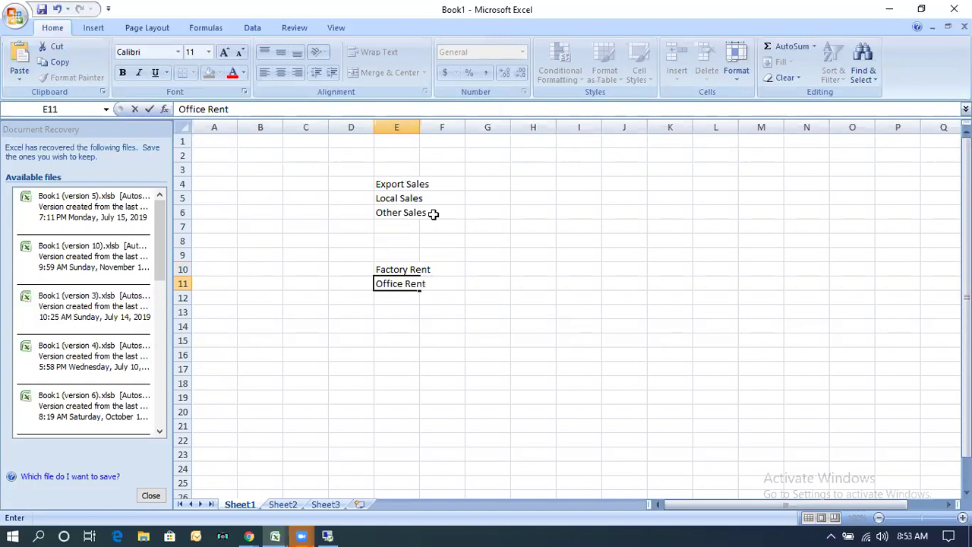
click(348, 267)
drag(348, 267, 350, 275)
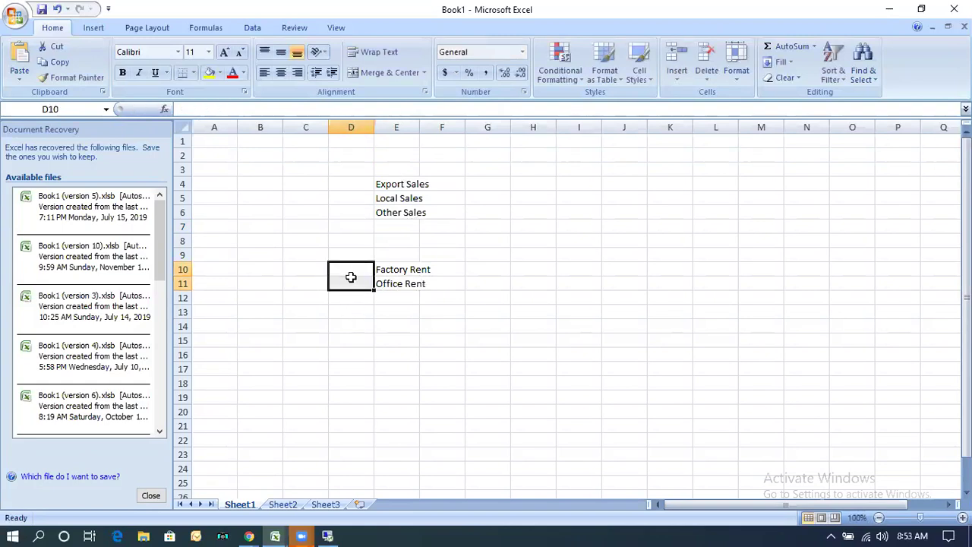
Step: Switch back to the remote SAP system and start transaction FS00 in the Display Line Items session
click(330, 534)
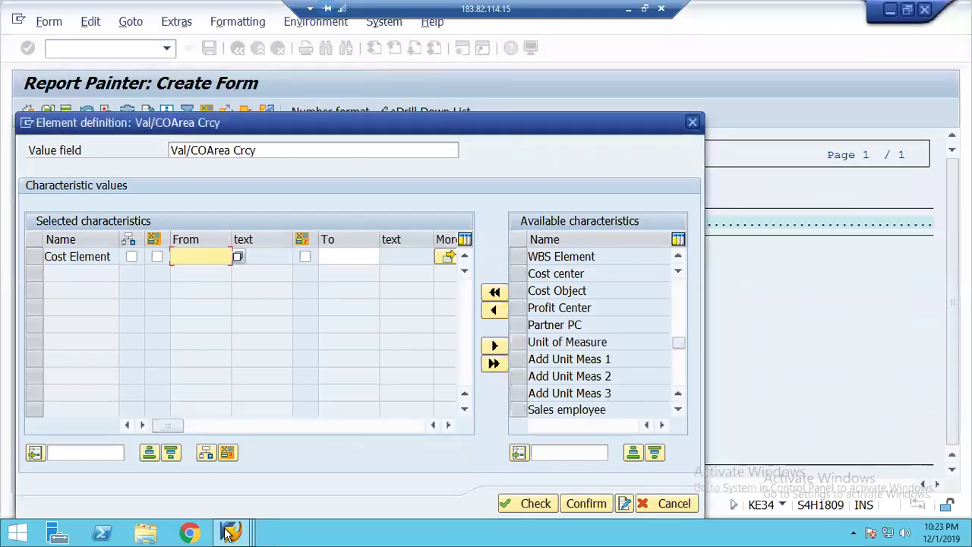
click(231, 534)
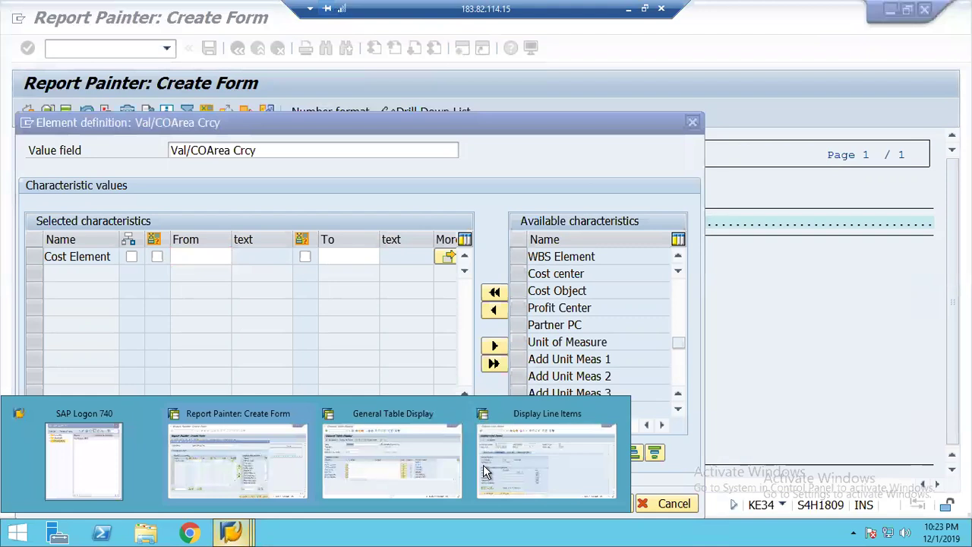
click(516, 464)
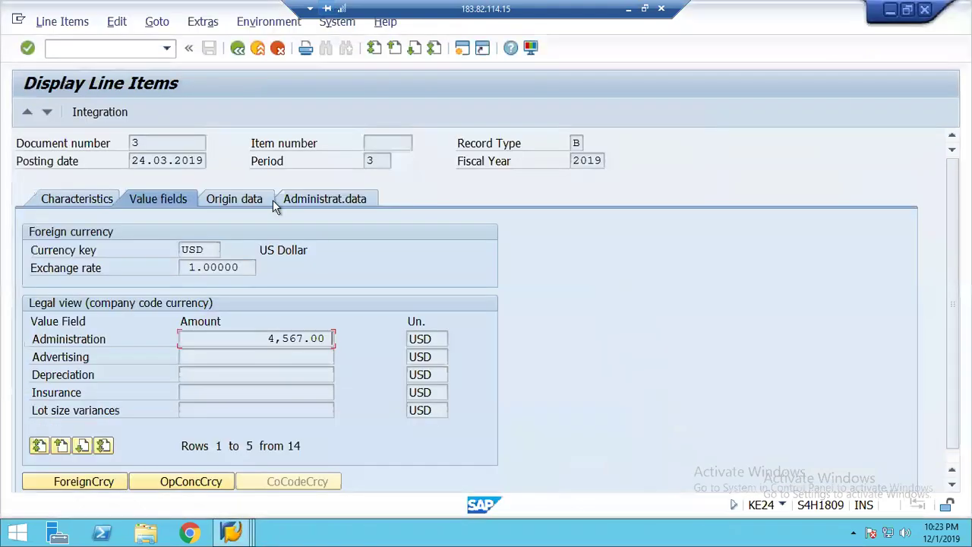
click(257, 47)
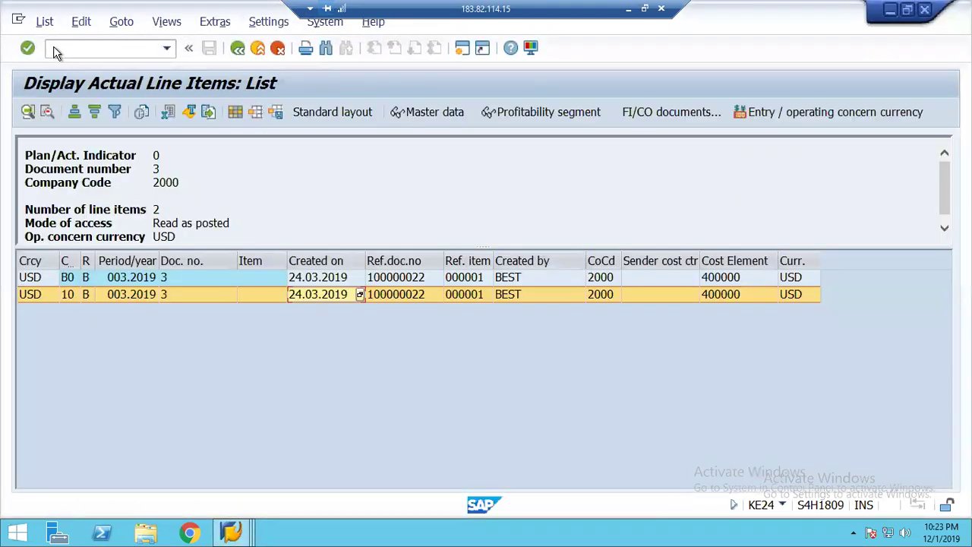
click(70, 47)
text(/nfs00)
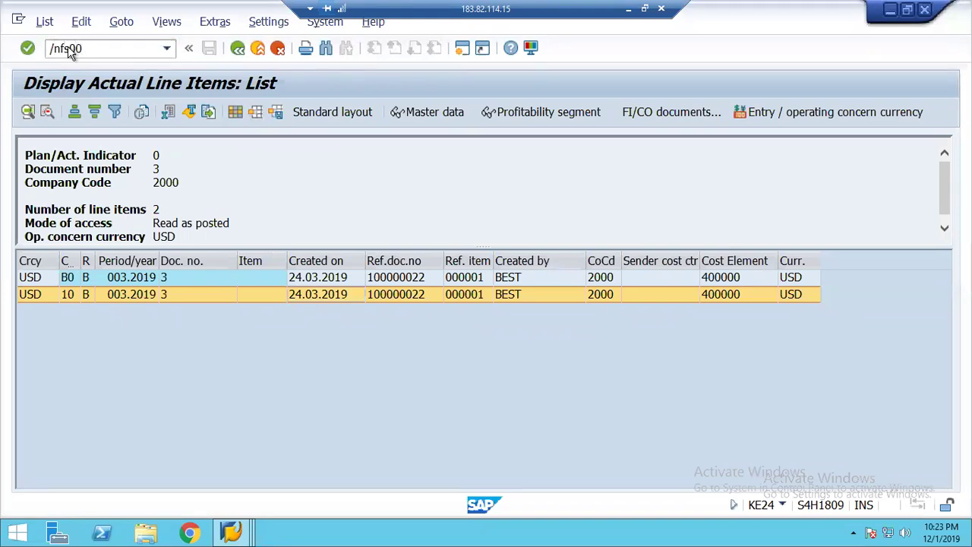
key(Return)
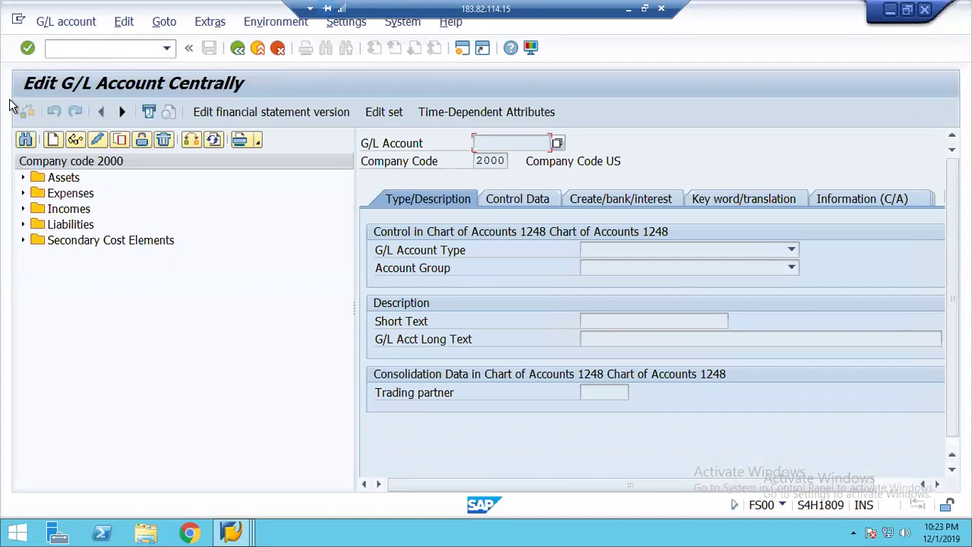
Step: Change the short and long texts of expense account 400100 Rent to Factory Rent and save the account
click(21, 194)
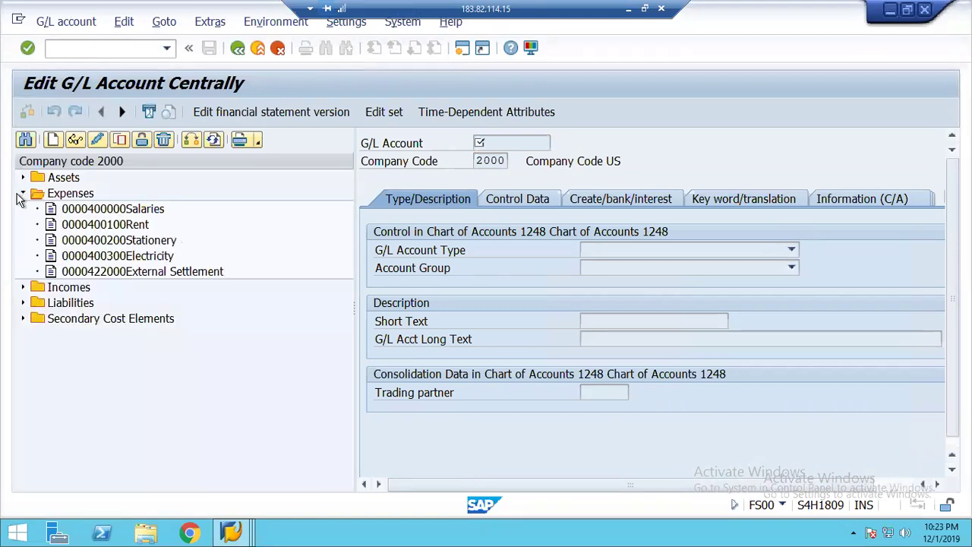
click(104, 228)
double_click(104, 227)
click(96, 139)
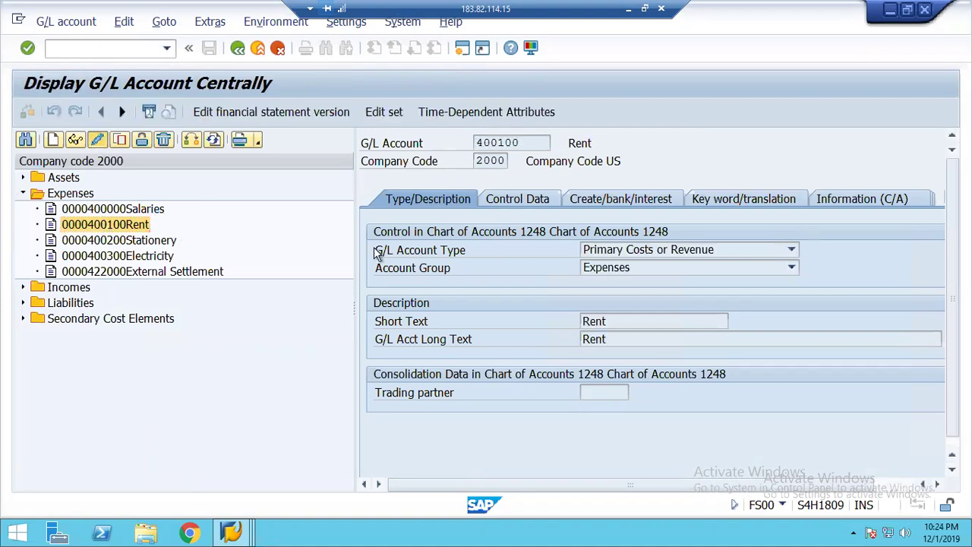
click(585, 322)
text(Factory)
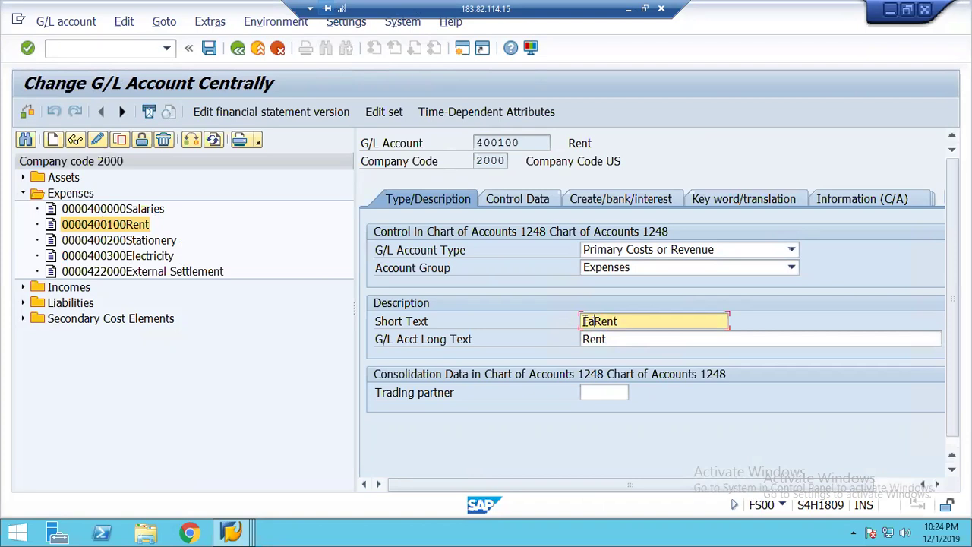
key(Tab)
text(Factory Rent)
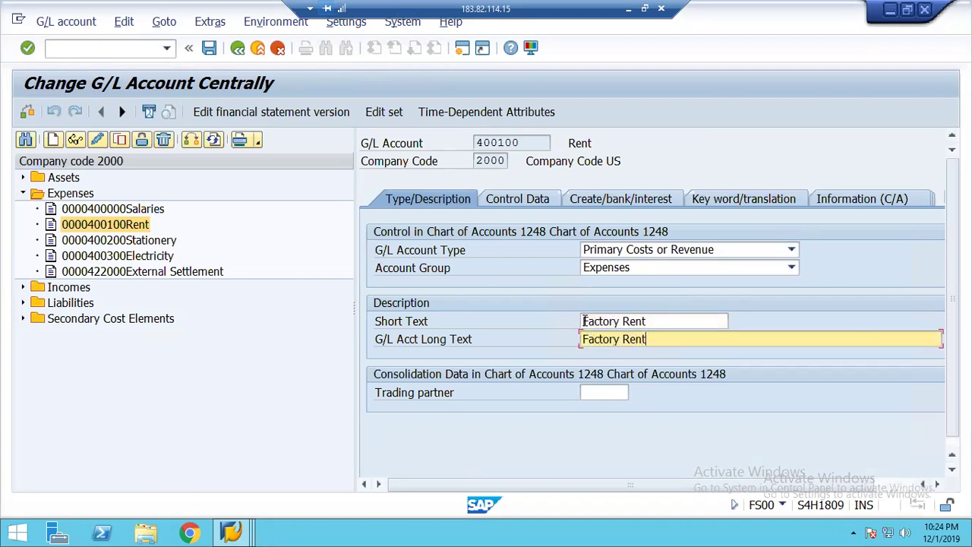
key(ctrl+s)
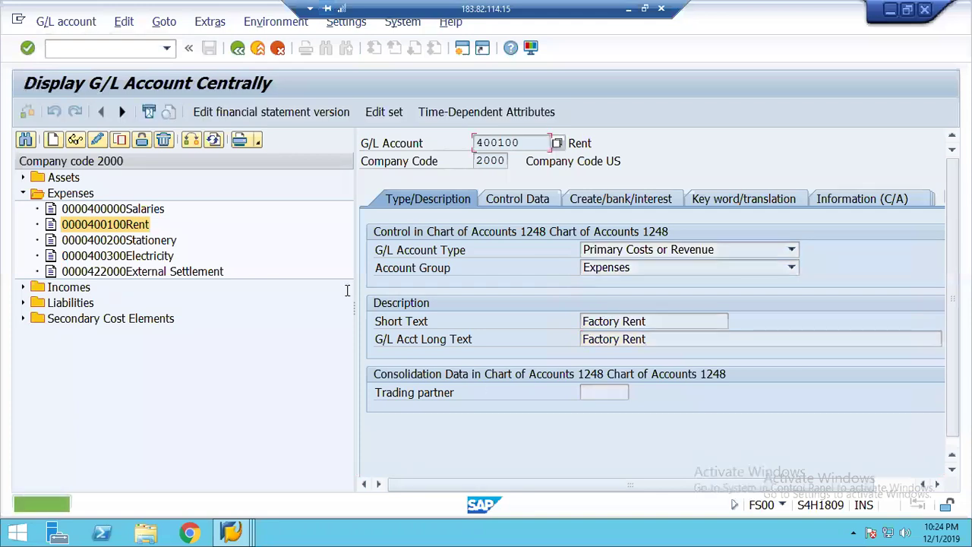
Step: Copy G/L account 400100 to new account 400400 in company code 2000
click(120, 139)
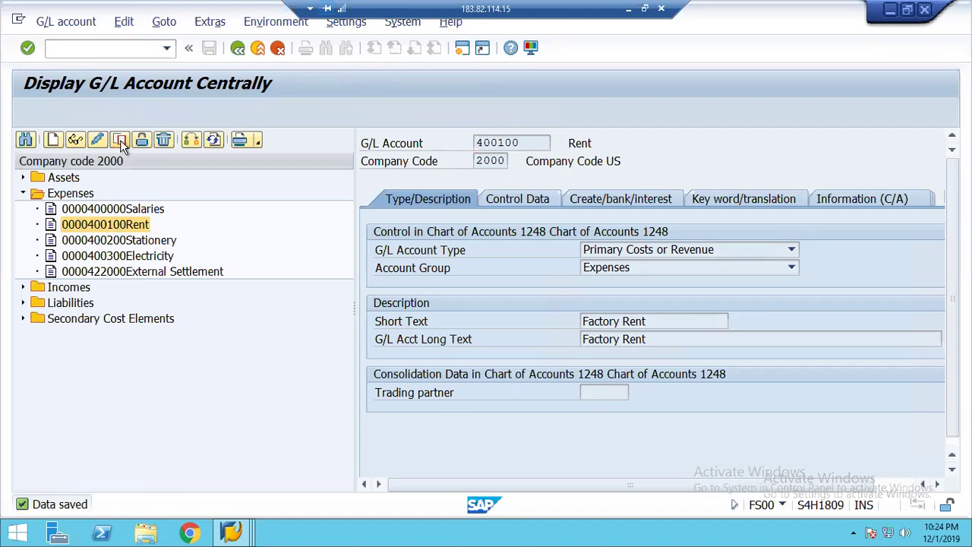
text(4)
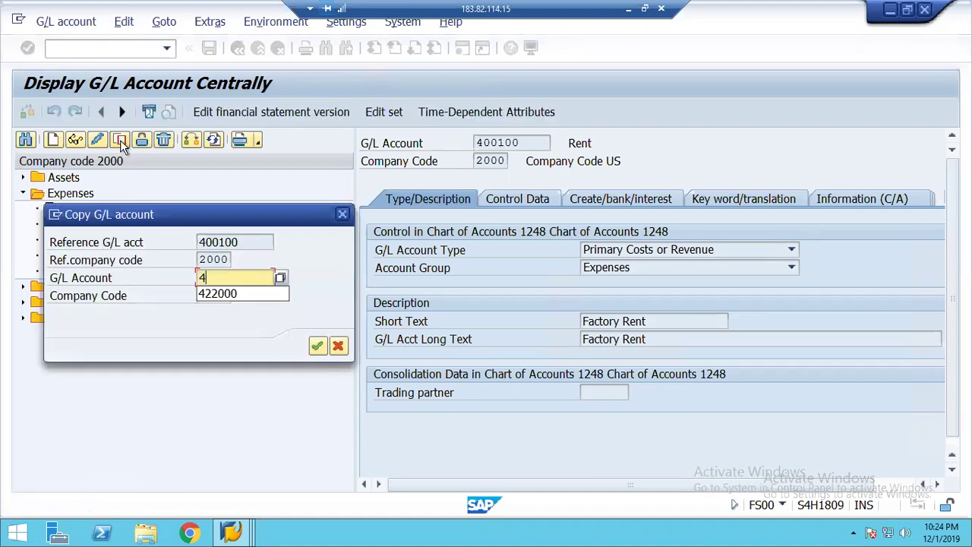
text(00400)
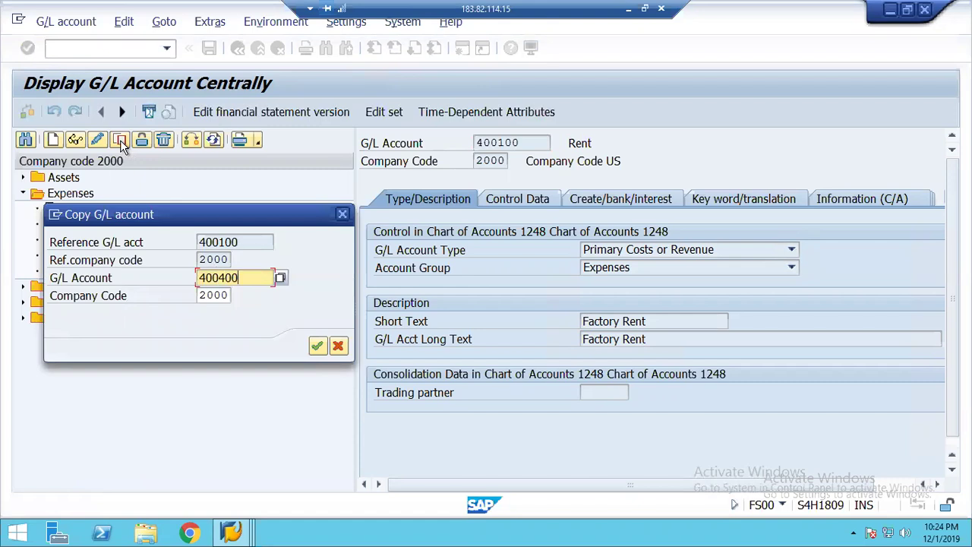
key(Return)
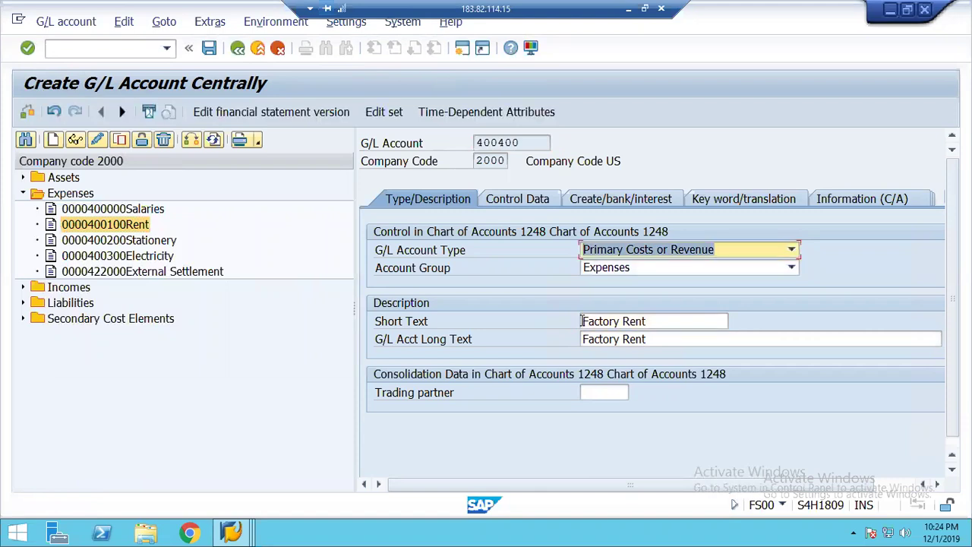
Step: Change the short text of new account 400400 to Office Rent
key(Tab)
key(Tab)
key(End)
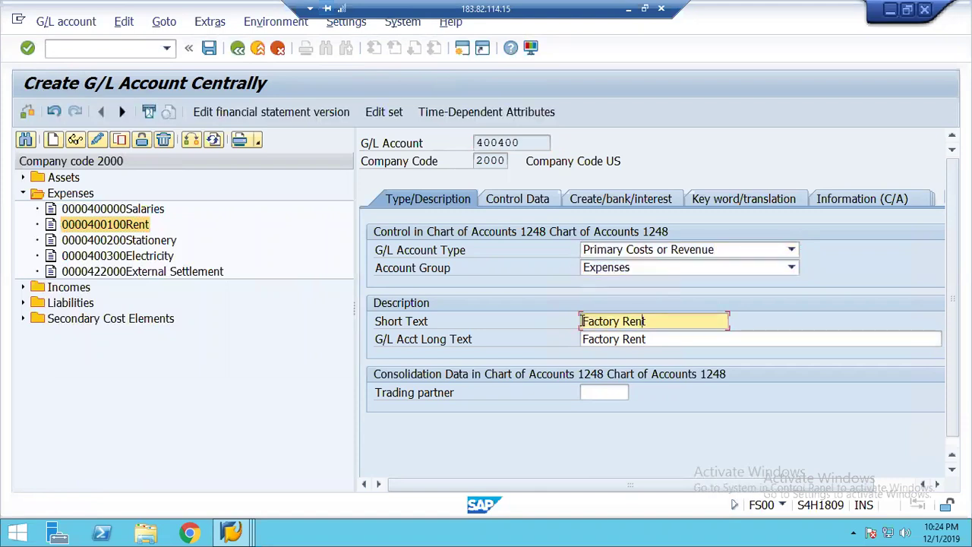
key(BackSpace)
text(Offi)
key(BackSpace)
key(BackSpace)
key(BackSpace)
key(BackSpace)
key(BackSpace)
key(BackSpace)
key(BackSpace)
key(BackSpace)
key(BackSpace)
key(BackSpace)
text(Office)
Step: Change the long text of account 400400 to Office Rent and save the new account
key(Tab)
key(Left)
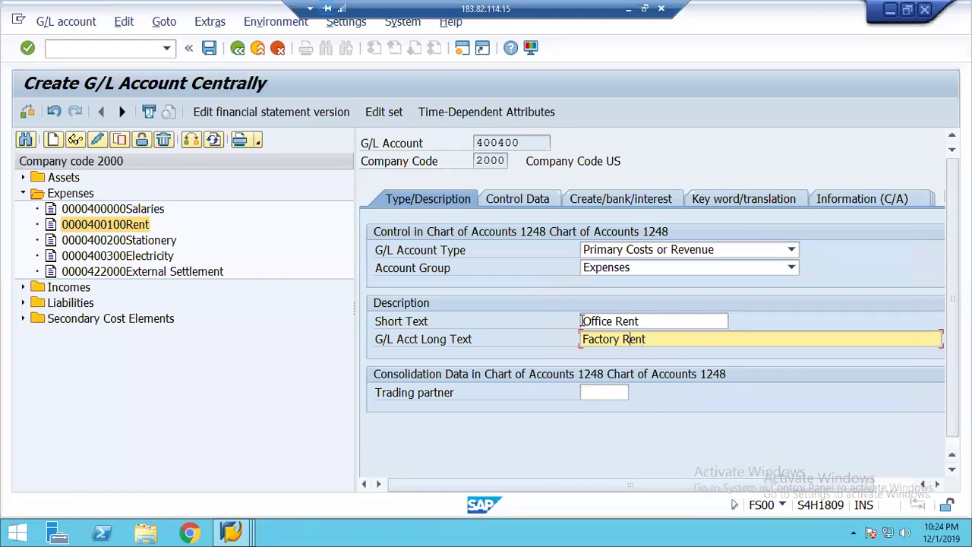
key(BackSpace)
key(BackSpace)
key(BackSpace)
key(BackSpace)
key(BackSpace)
key(BackSpace)
key(BackSpace)
text(Office)
key(ctrl+s)
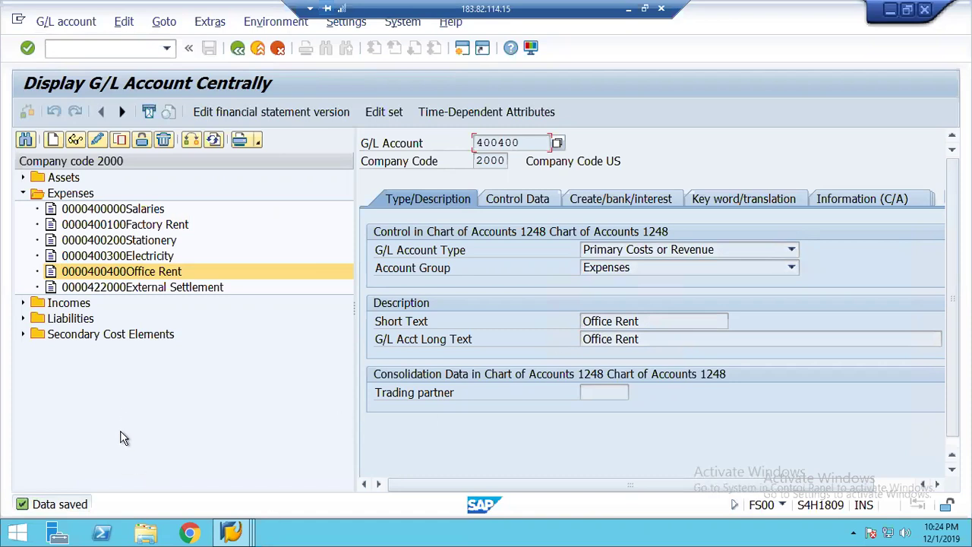
Step: Expand the Incomes accounts and select Revenue account 300000
click(23, 303)
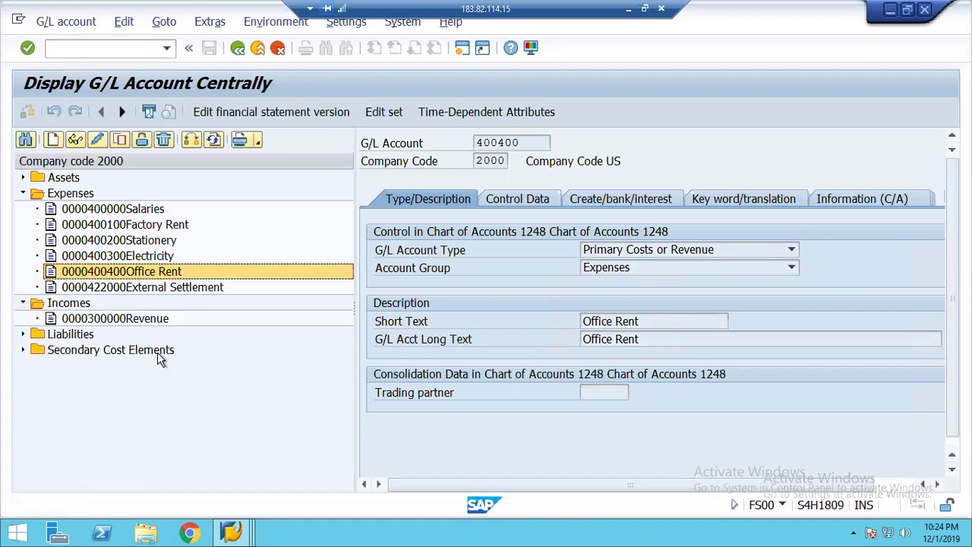
double_click(86, 319)
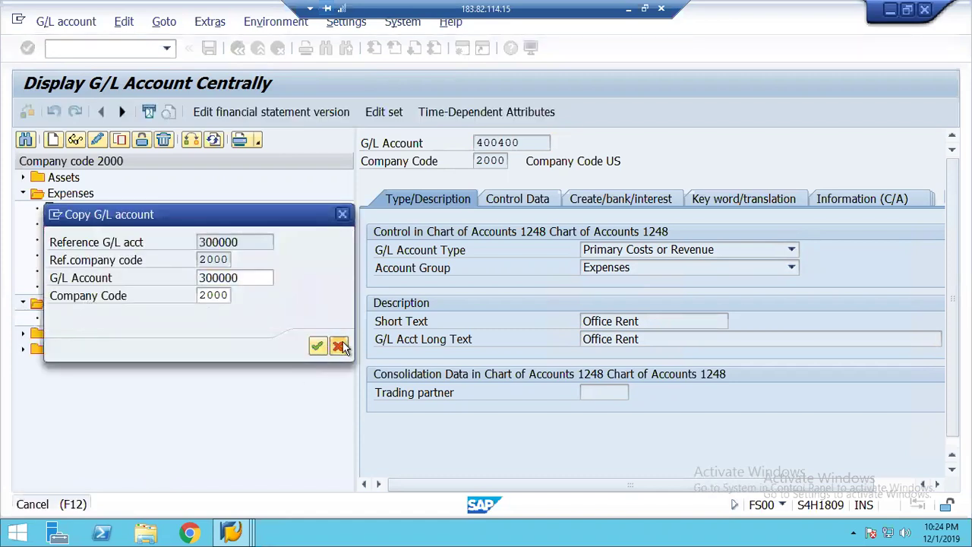
click(339, 345)
click(97, 138)
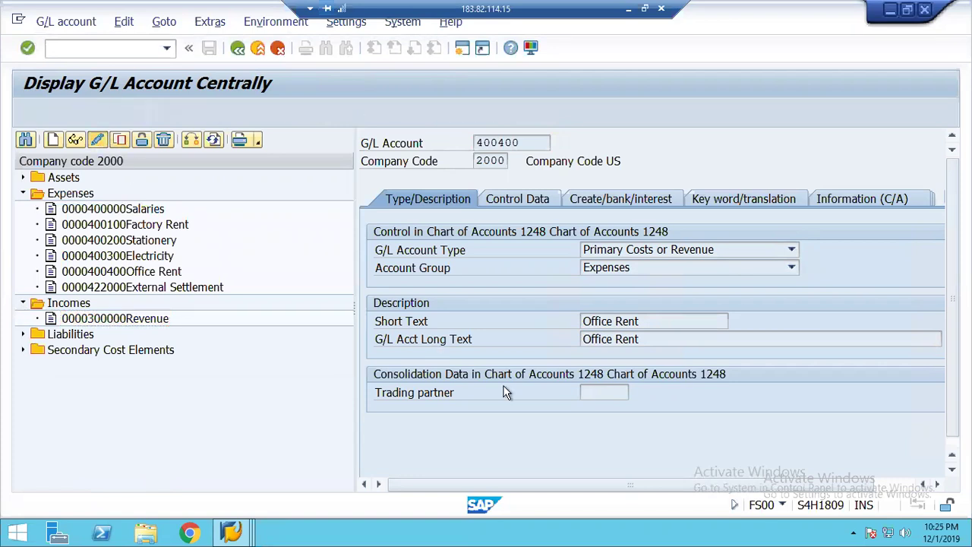
key(Return)
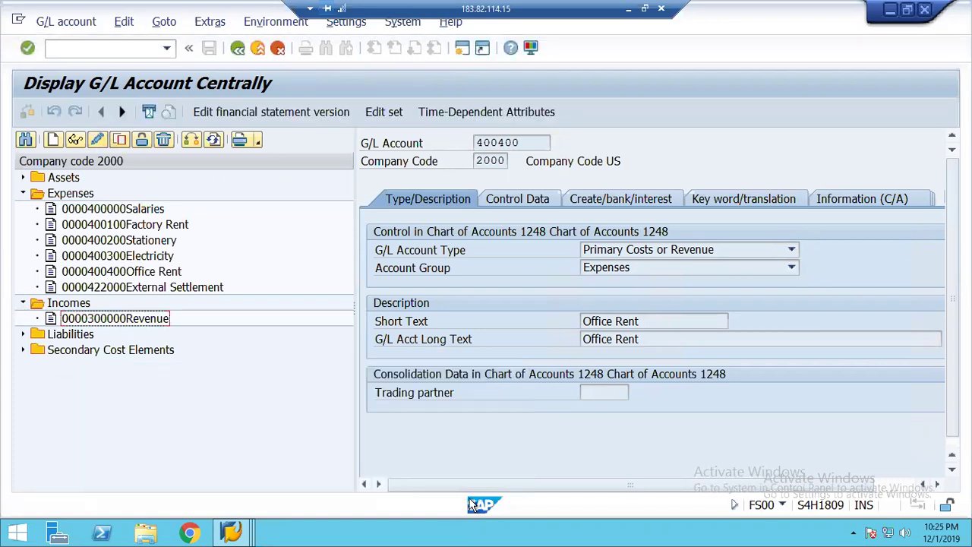
click(128, 323)
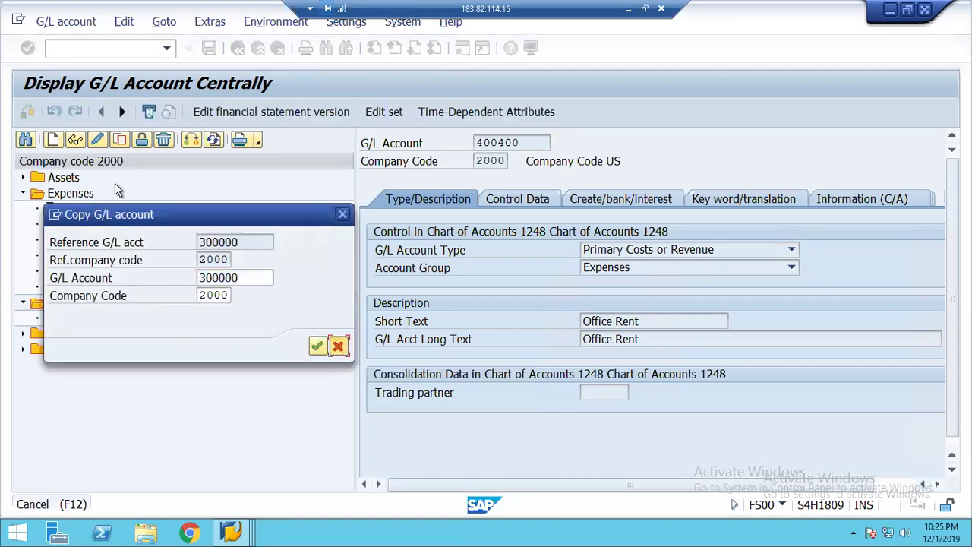
click(338, 347)
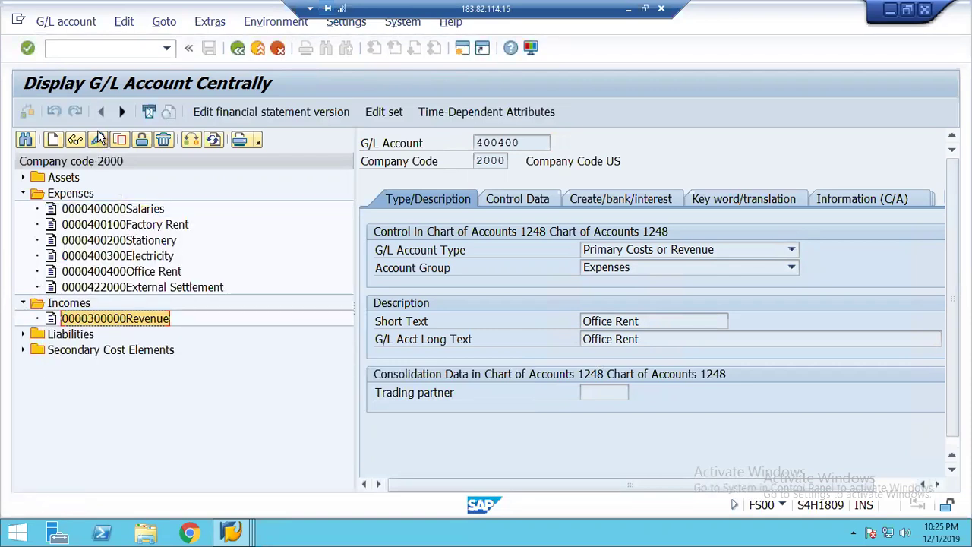
Step: Change the short and long texts of Revenue account 300000 to Export Revenue and save the account
click(98, 140)
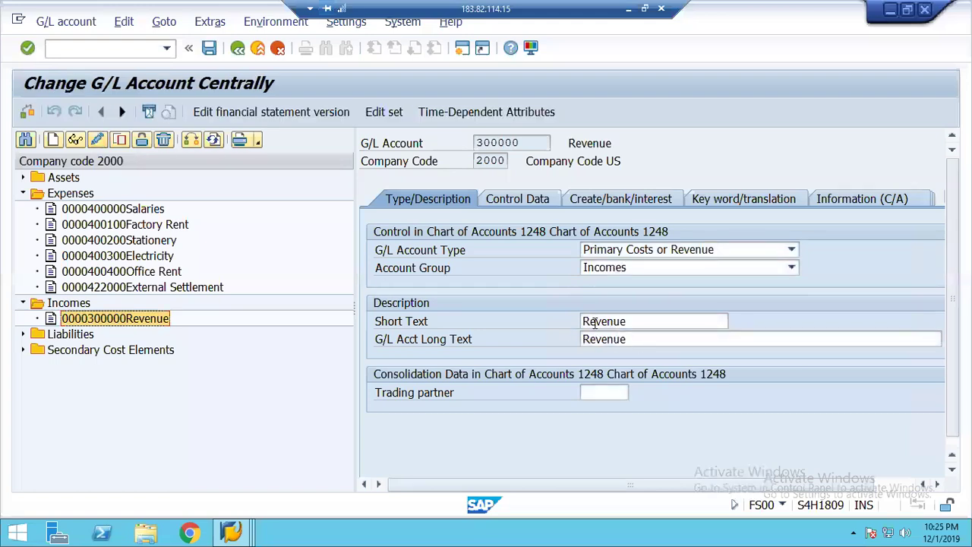
click(583, 320)
text(Export)
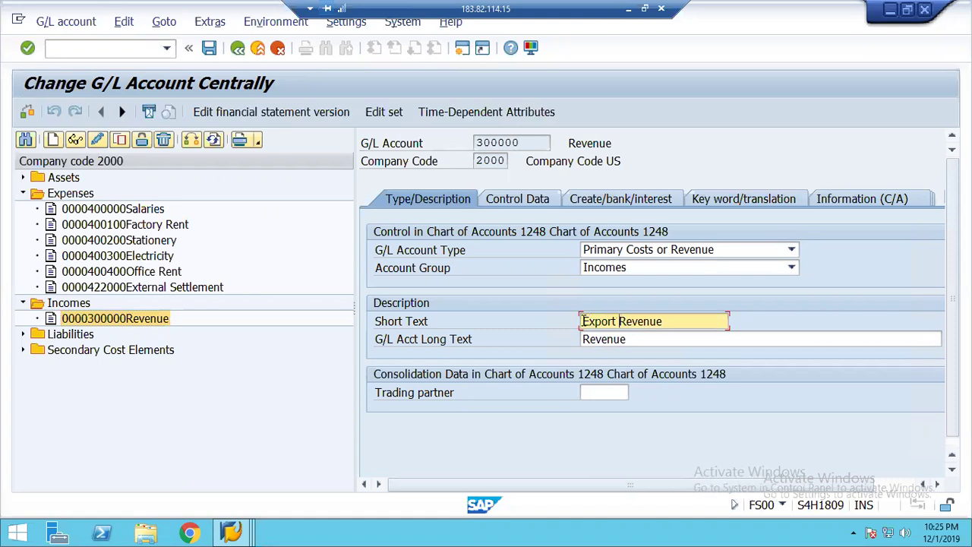
key(Tab)
key(End)
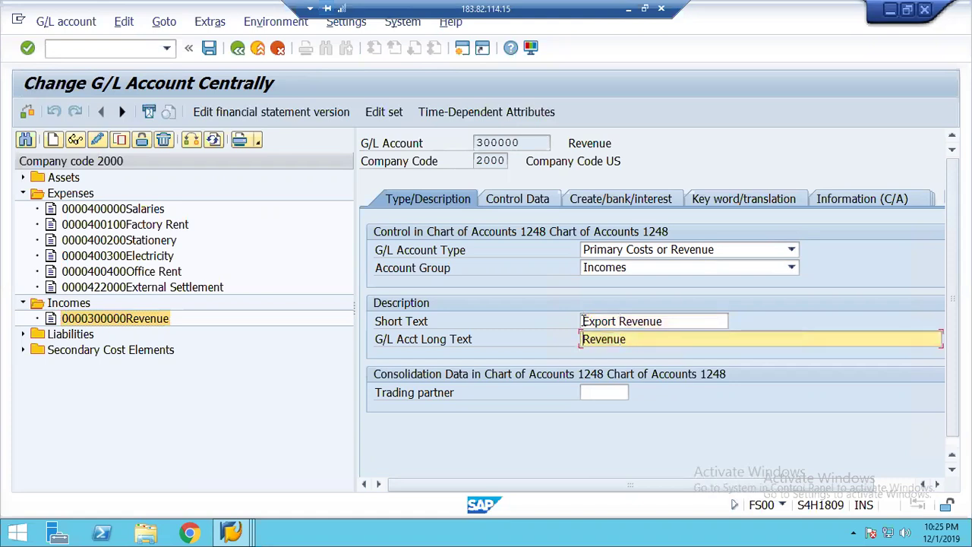
text(Export)
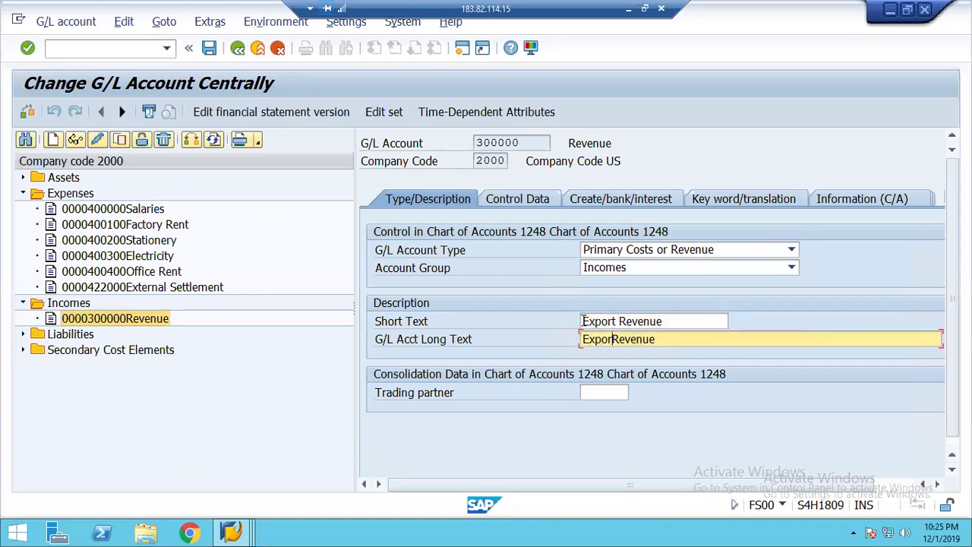
key(ctrl+s)
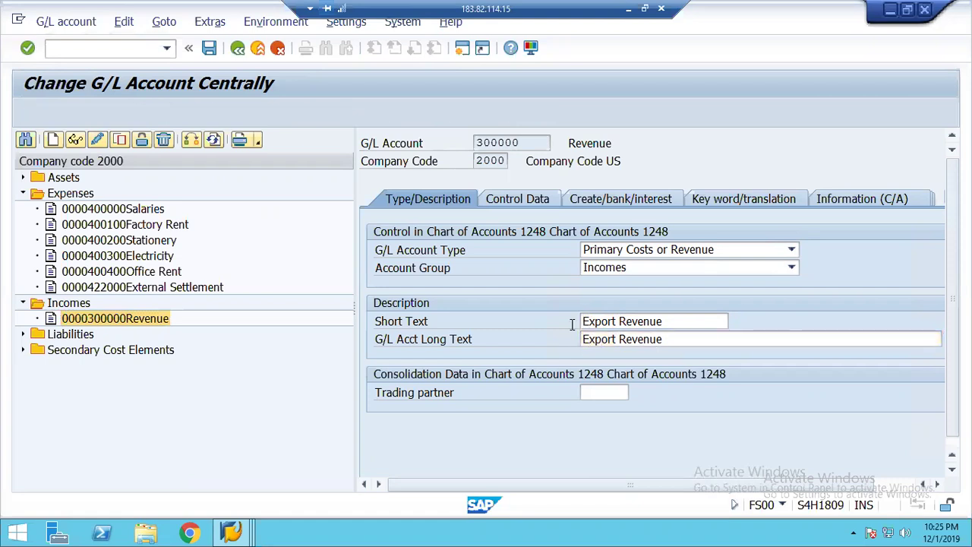
Step: Copy G/L account 300000 to new account 300100 in company code 2000
click(120, 141)
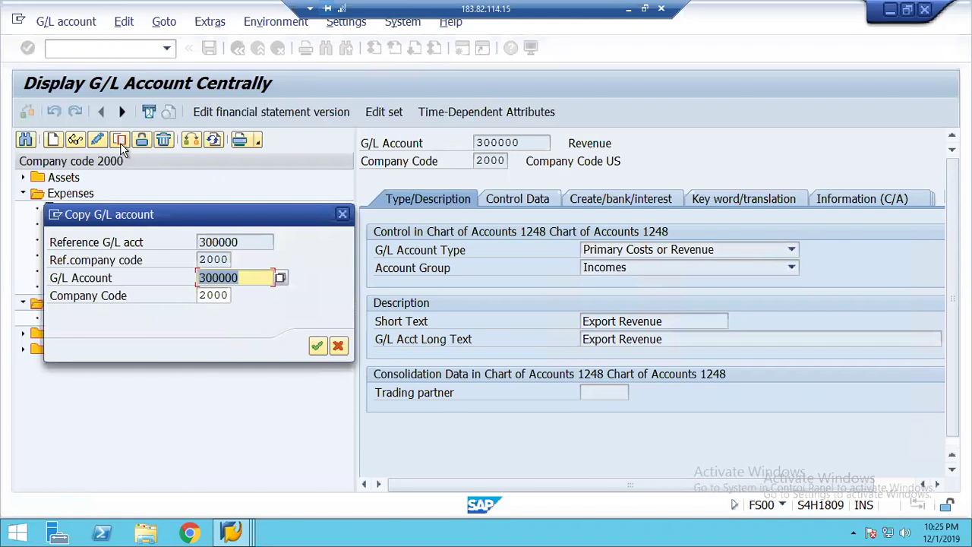
key(Left)
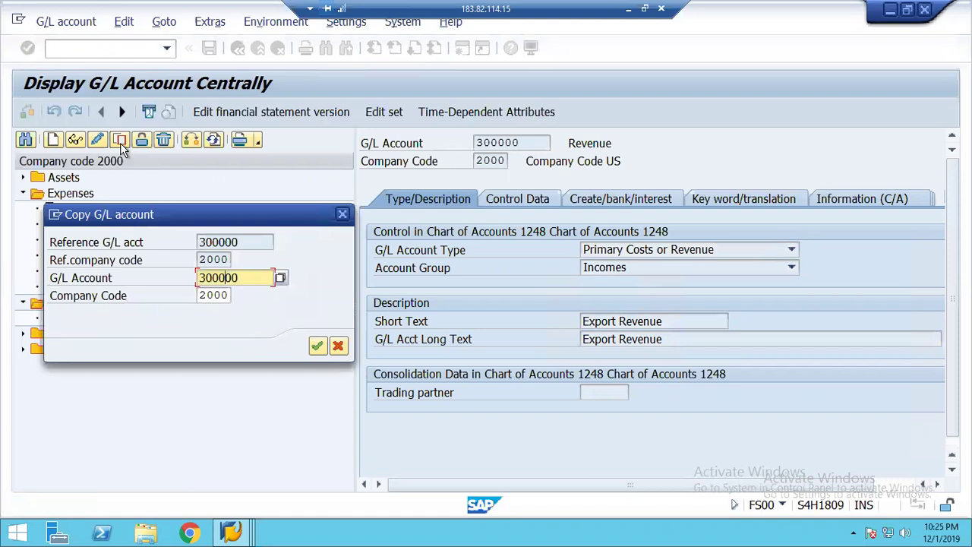
text(1)
key(Return)
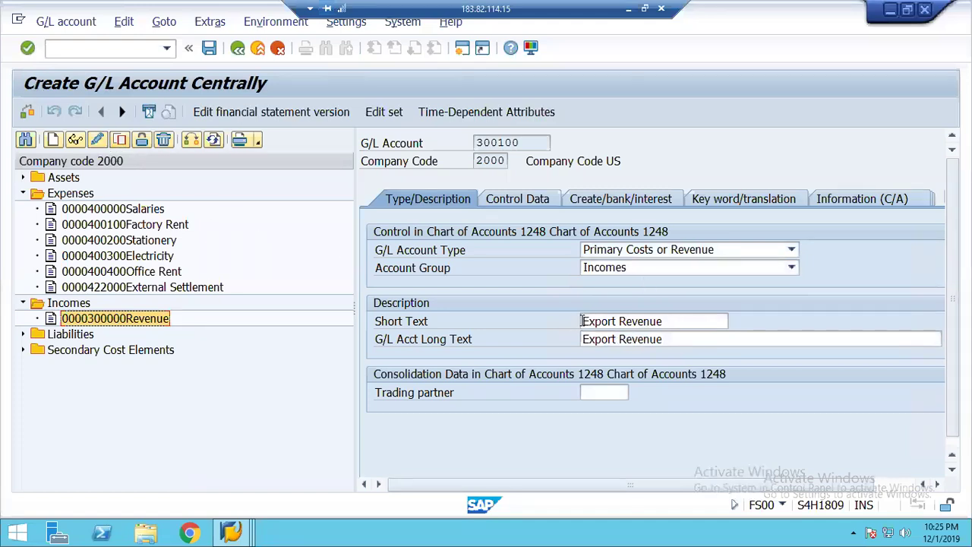
Step: Change the short text of new account 300100 to Local Revenue
click(581, 321)
text(Local)
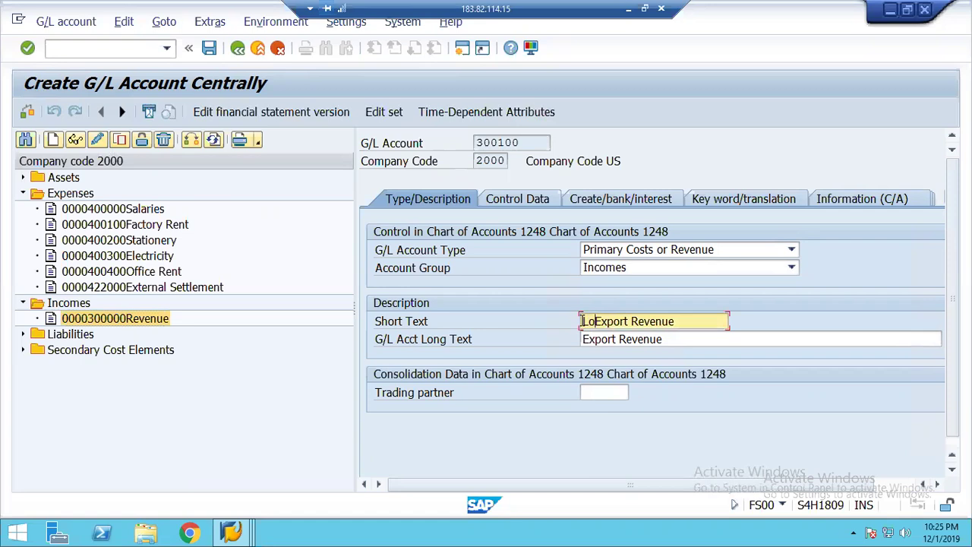
key(Delete)
key(Delete)
key(Delete)
key(Delete)
key(Delete)
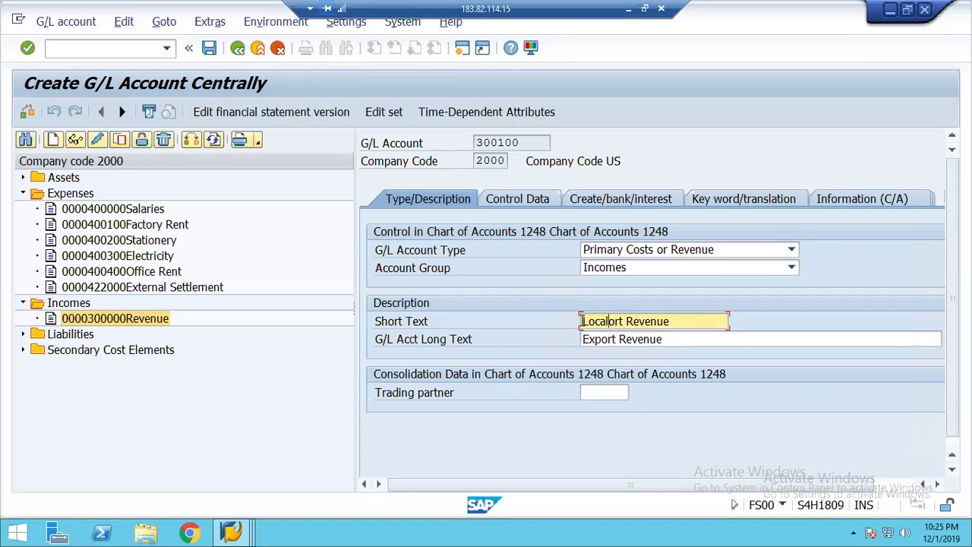
key(Tab)
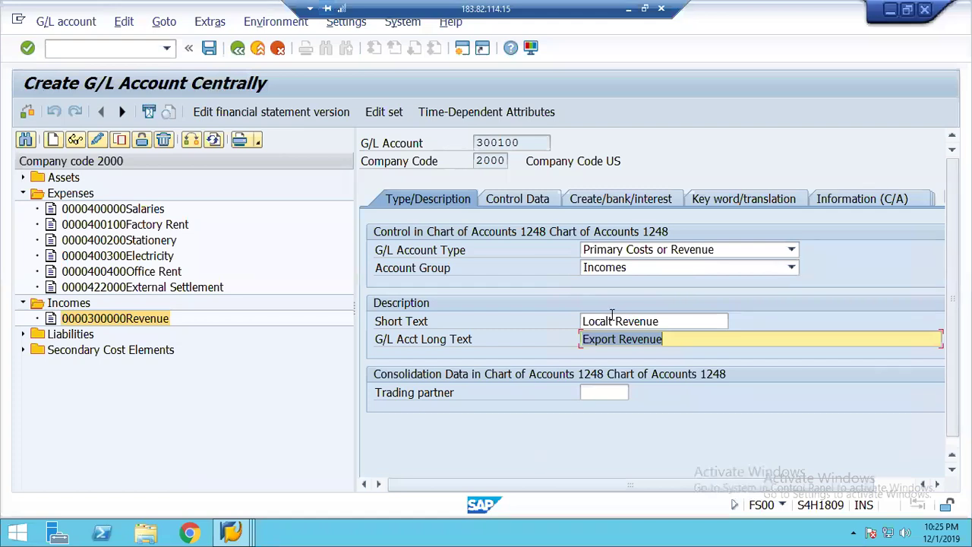
key(shift+Tab)
key(BackSpace)
Step: Change the long text of account 300100 to Local Revenue and save the new account
click(583, 339)
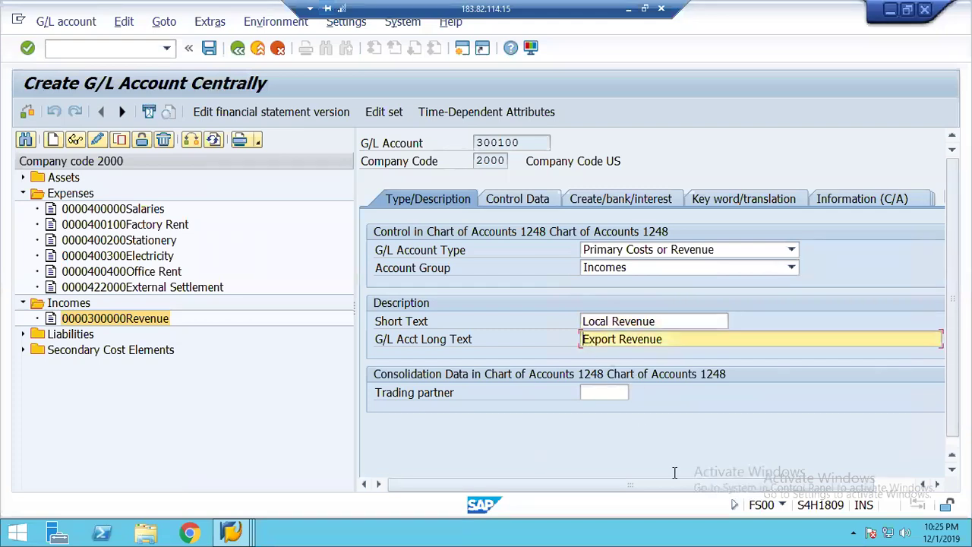
key(Delete)
key(Delete)
key(Delete)
key(Delete)
key(Delete)
key(Delete)
text(Local)
key(ctrl+s)
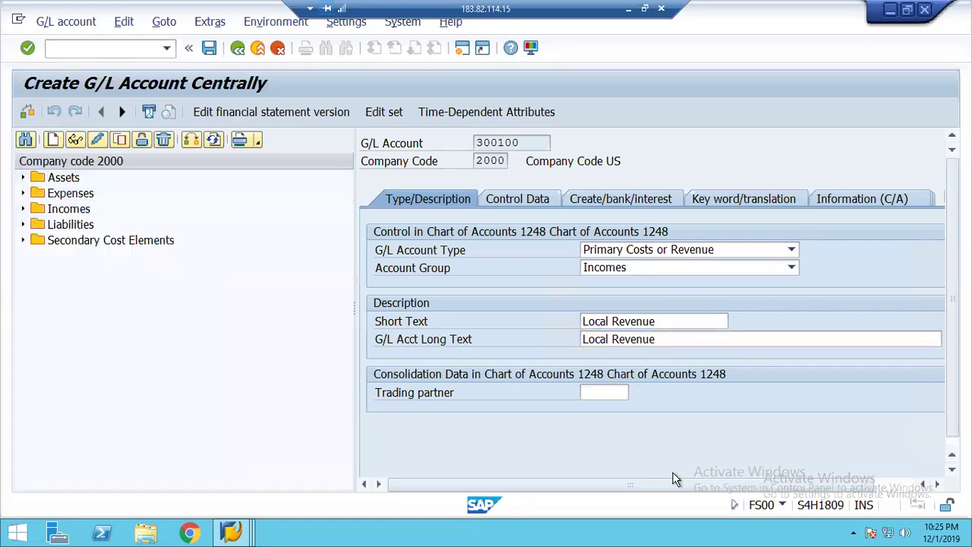
Step: Copy G/L account 300100 to new account 300200 in company code 2000
click(120, 141)
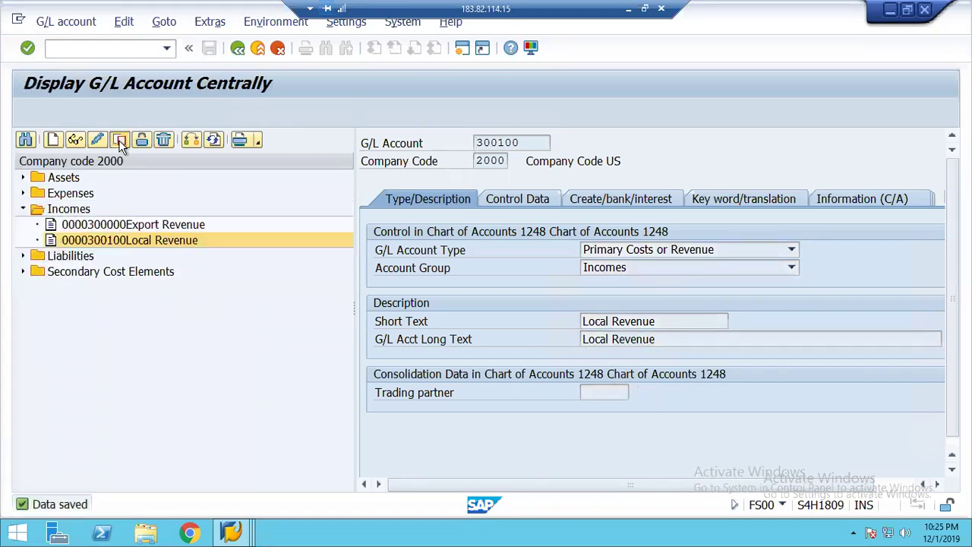
key(Left)
key(Left)
key(Left)
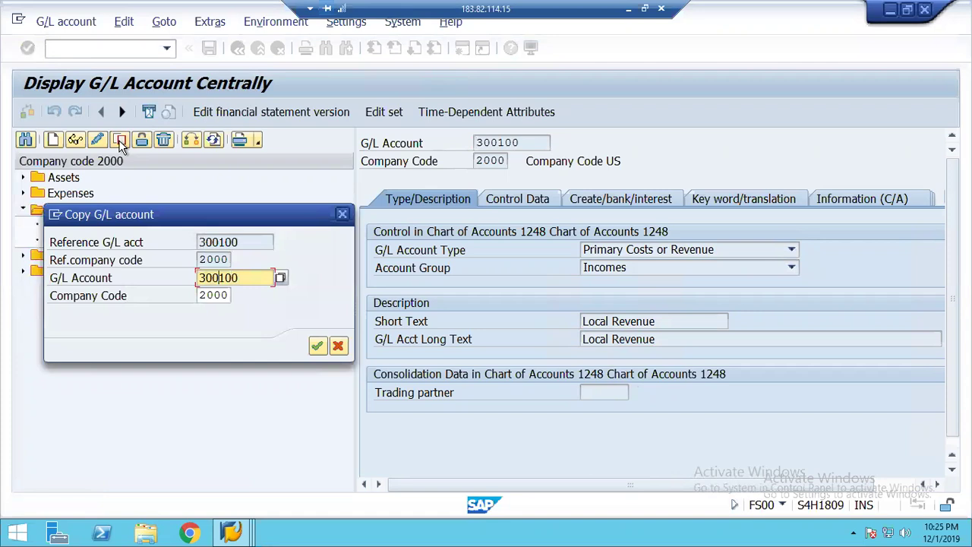
key(Delete)
text(2)
key(Return)
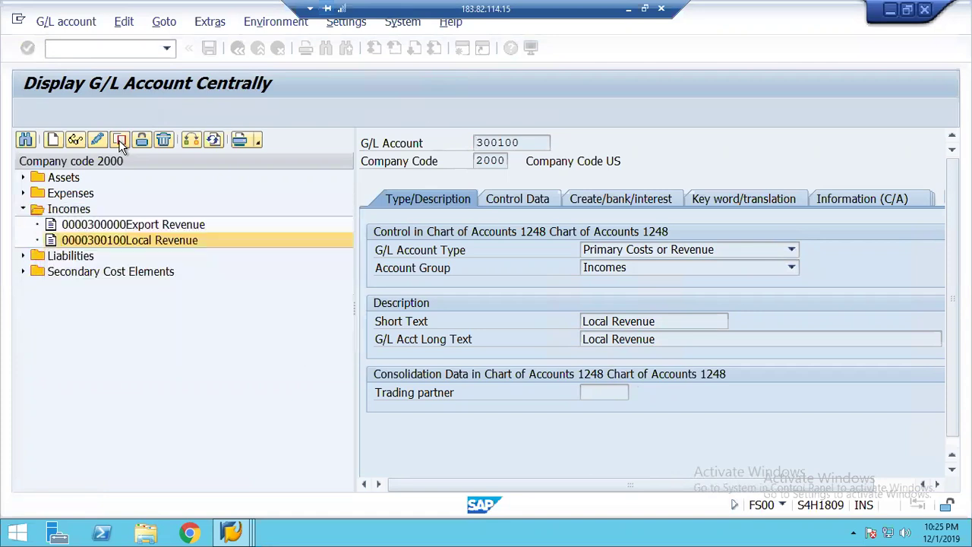
Step: Change the short text of new account 300200 to Other Revenue
click(583, 321)
text(Other)
key(Delete)
key(Delete)
key(Delete)
key(Delete)
key(Delete)
key(Delete)
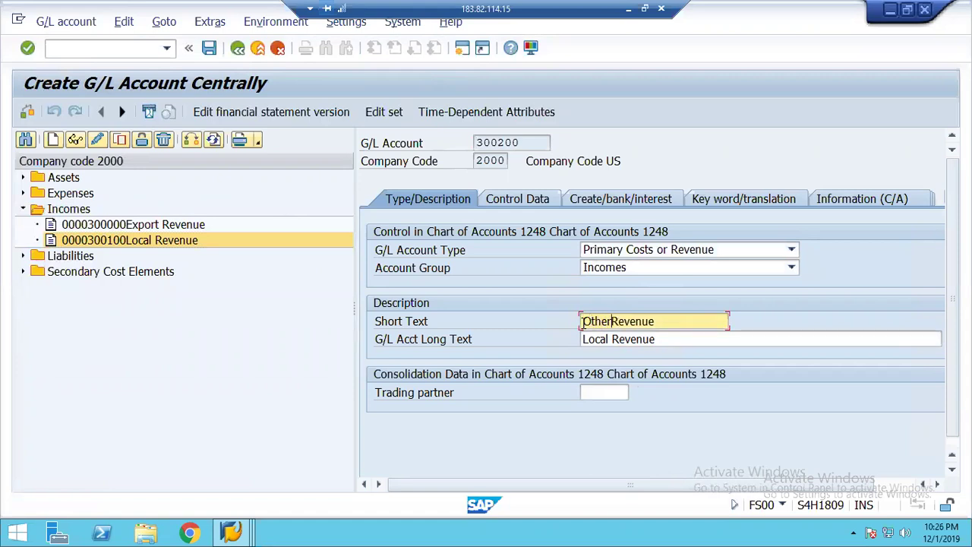
Step: Change the long text of account 300200 to Other Revenue and save the new account
key(Tab)
key(End)
key(Left)
key(Left)
key(Left)
key(Left)
key(Left)
key(Left)
key(Left)
key(Left)
key(Left)
key(Left)
key(Left)
key(Left)
key(Left)
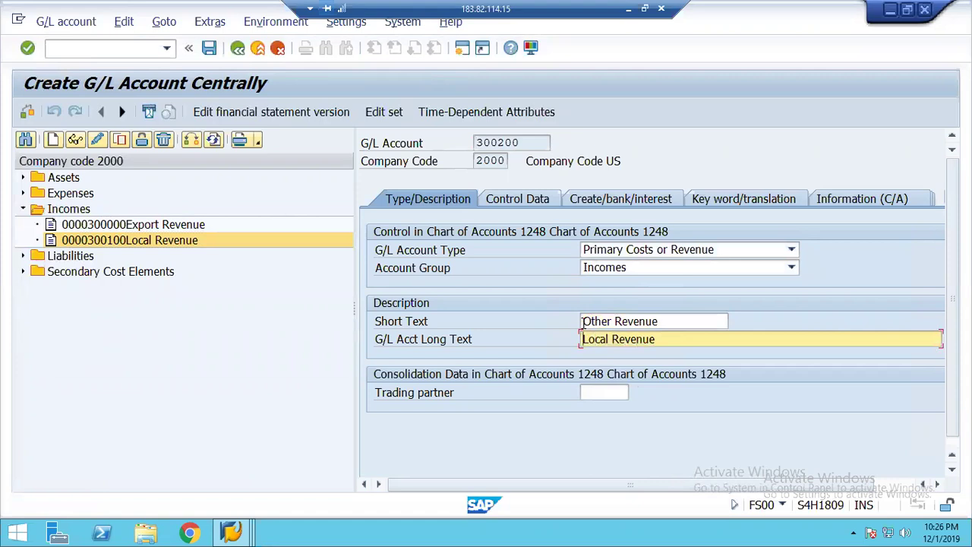
text(Other)
key(Delete)
key(Delete)
key(Delete)
key(Delete)
key(Delete)
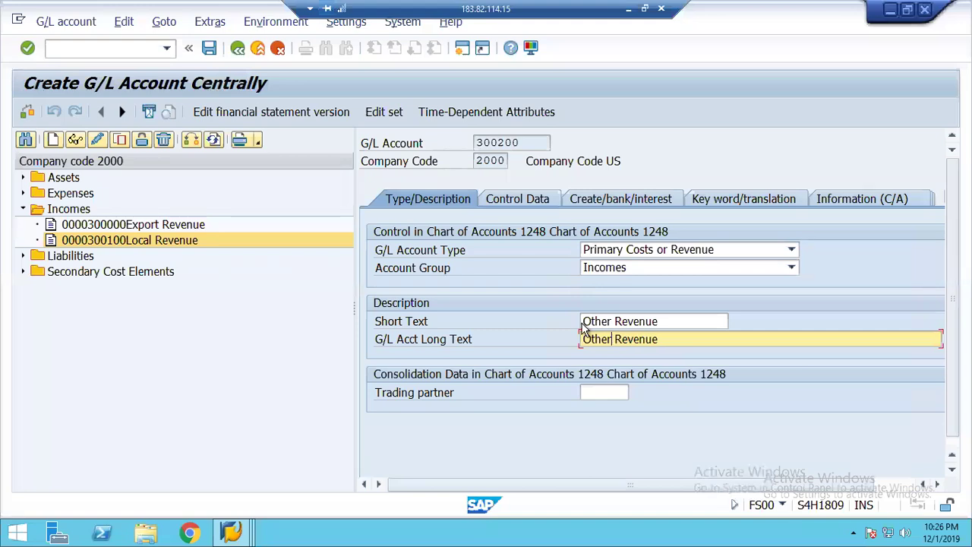
key(ctrl+s)
Step: Try to copy G/L account 300200 to new account 3100000 in company code 2000
click(119, 141)
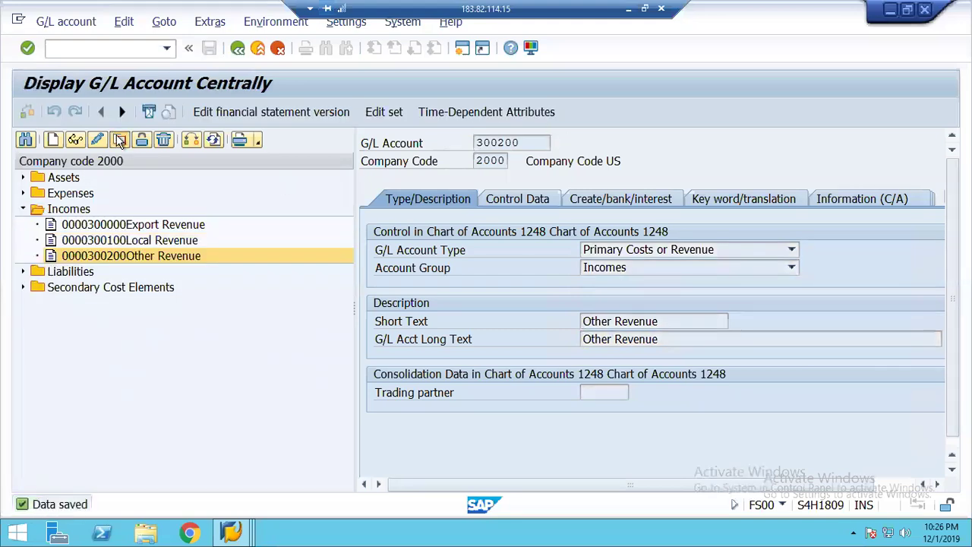
key(Left)
key(Left)
key(Left)
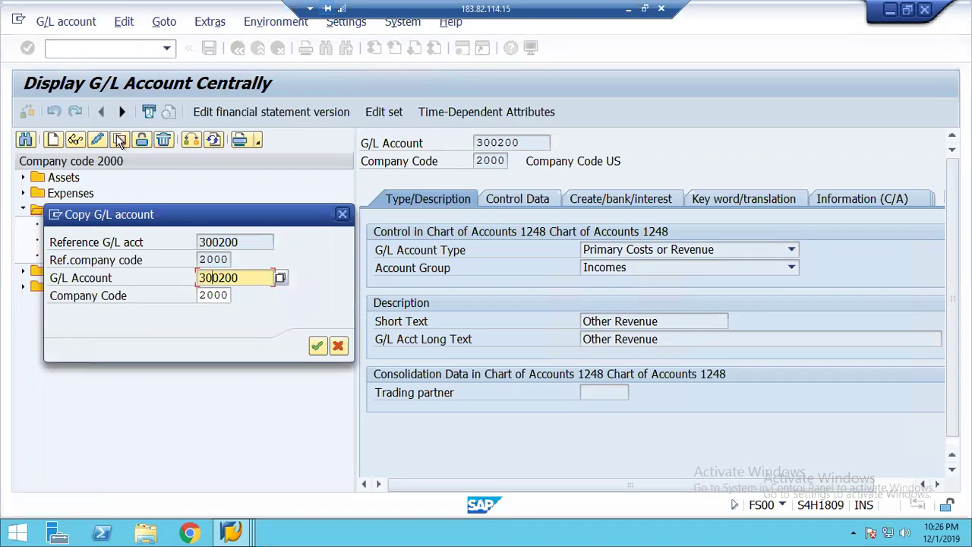
text(10)
key(Delete)
key(Return)
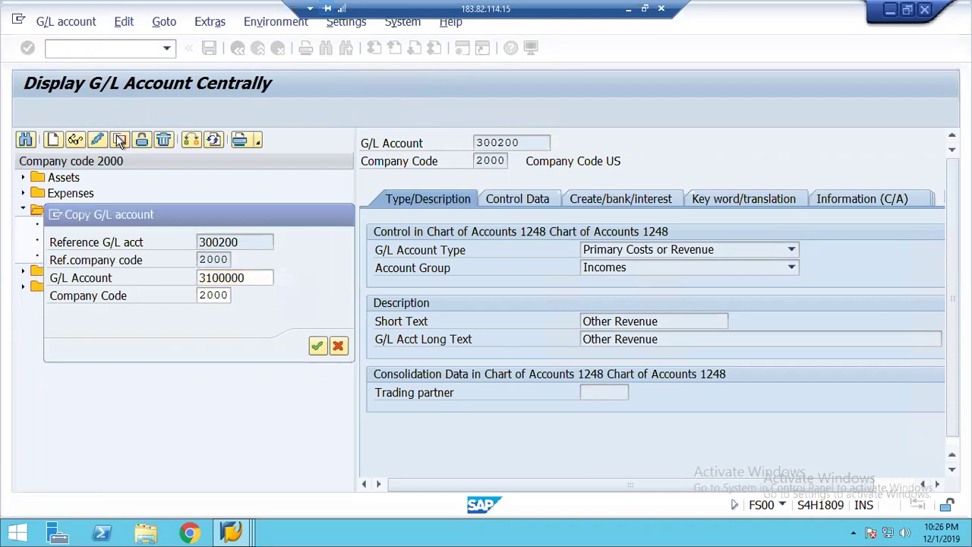
Step: Change the short text of new account 3100000 to Rent Received
click(584, 321)
key(Delete)
key(Delete)
key(Delete)
key(Delete)
key(Delete)
key(Delete)
key(Delete)
key(Delete)
key(Delete)
key(Delete)
key(Delete)
key(Delete)
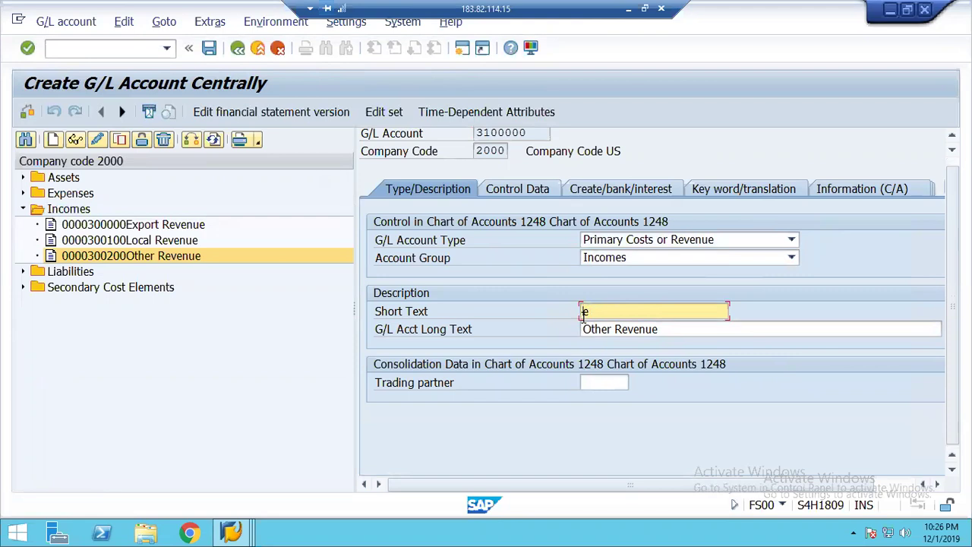
text(Rent Receiv)
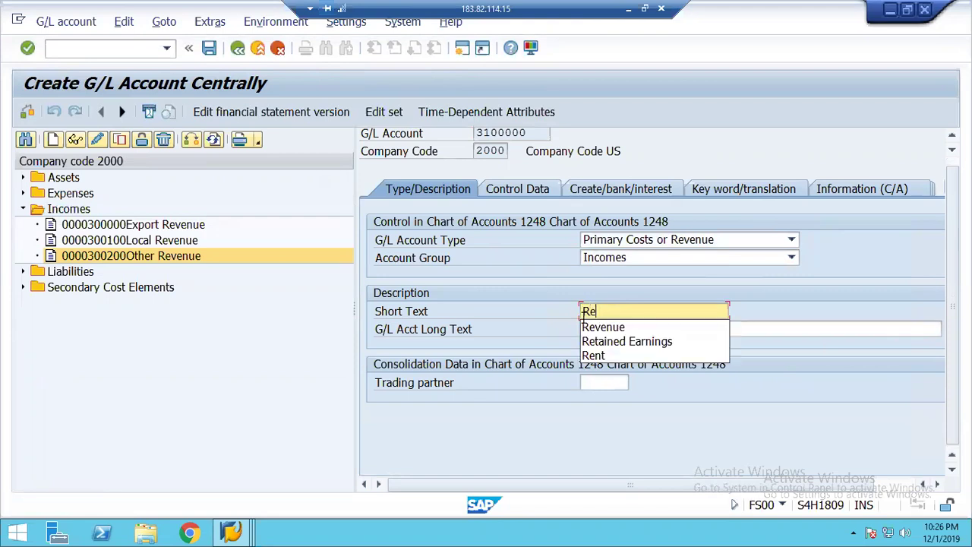
text(ed)
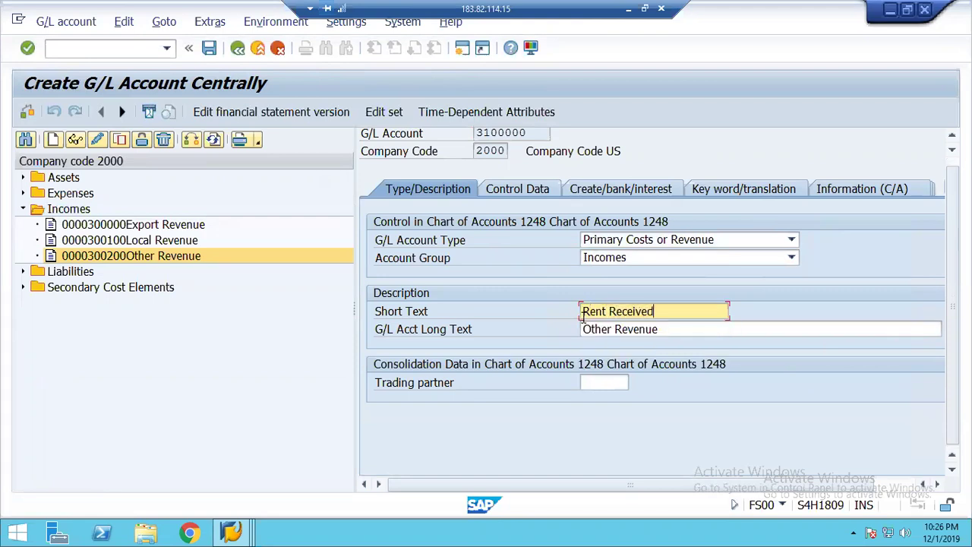
Step: Change the long text of account 3100000 to Rent Received and try to save the account
key(Tab)
text(Rent Received)
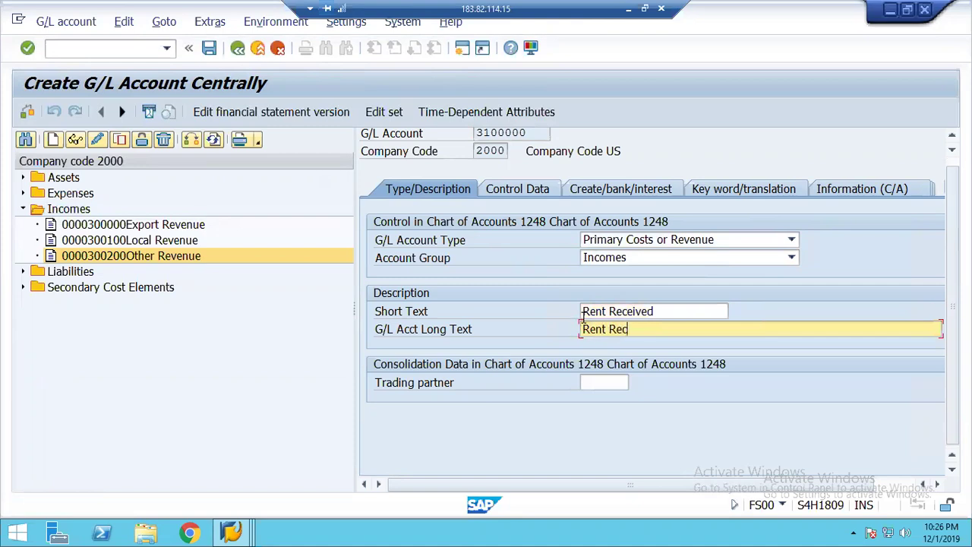
key(Return)
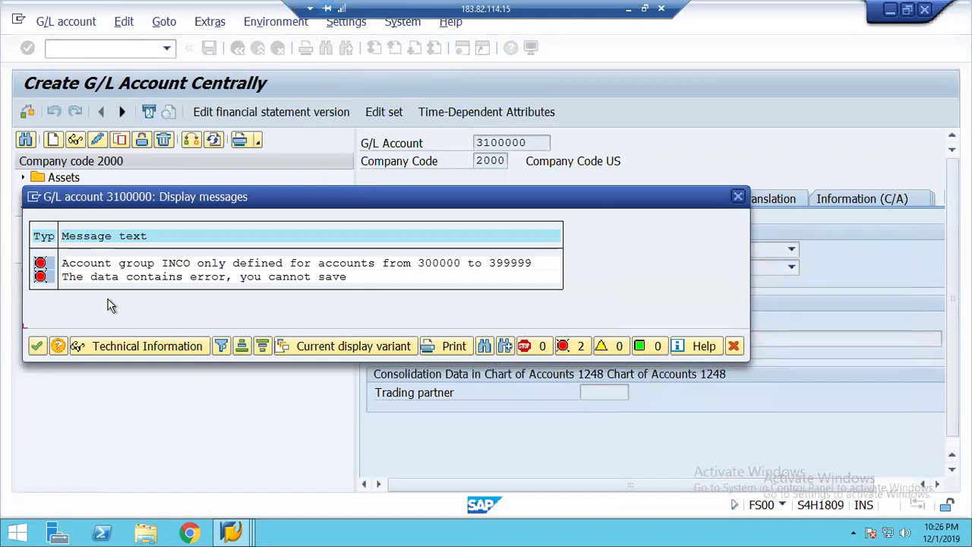
key(Return)
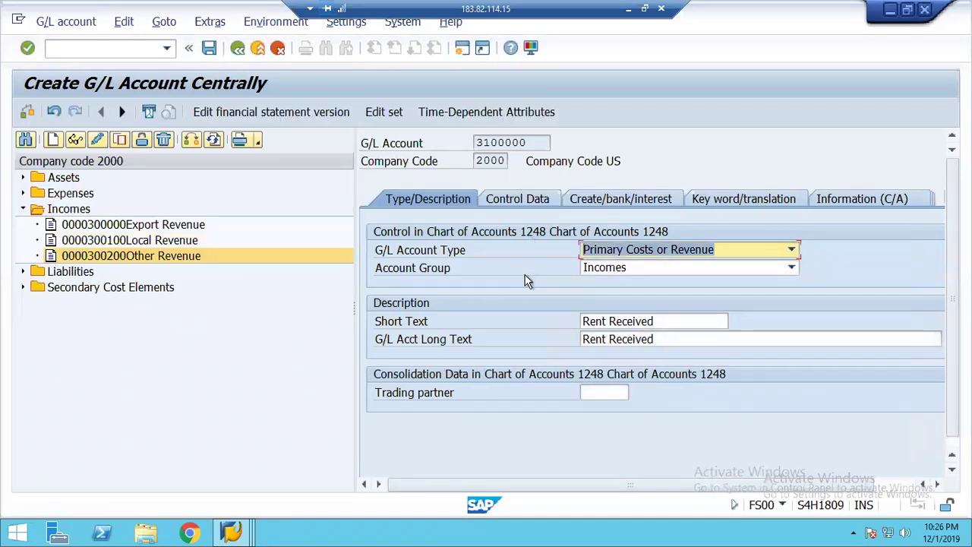
Step: Check the available account groups for account 3100000, keep Incomes and try to save it again
click(628, 268)
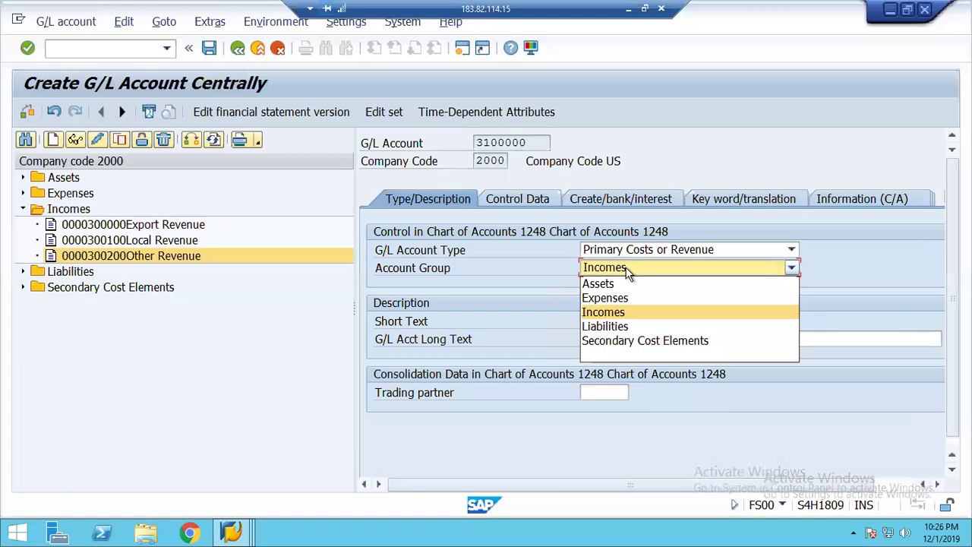
click(523, 274)
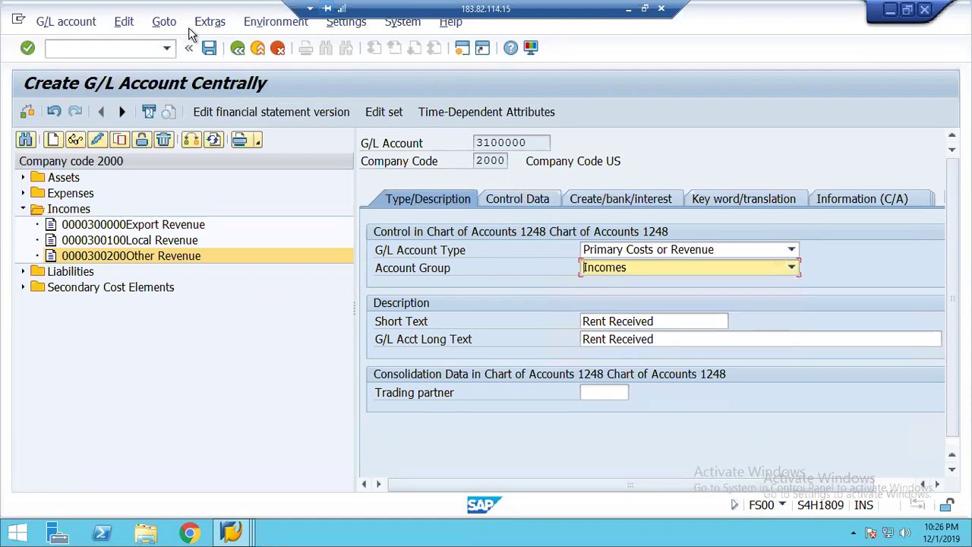
click(208, 49)
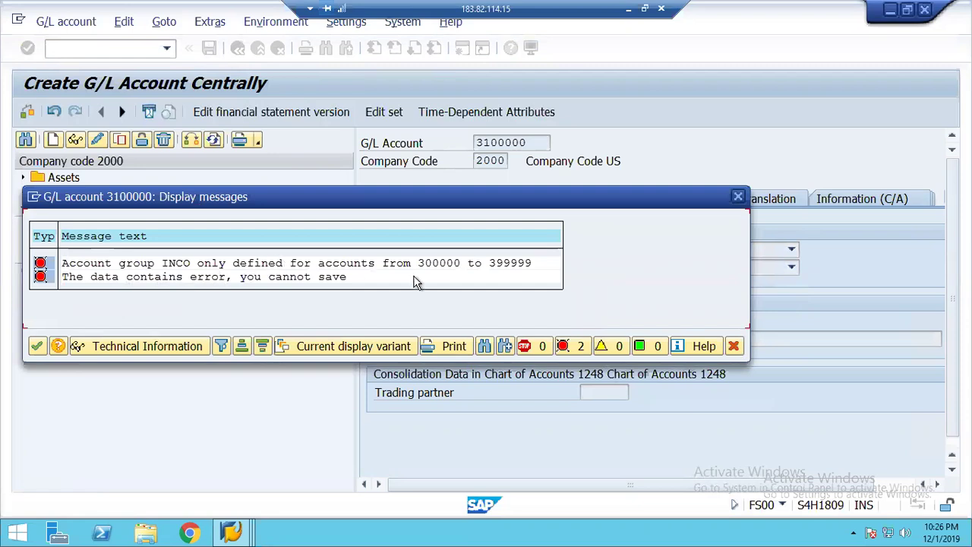
click(734, 346)
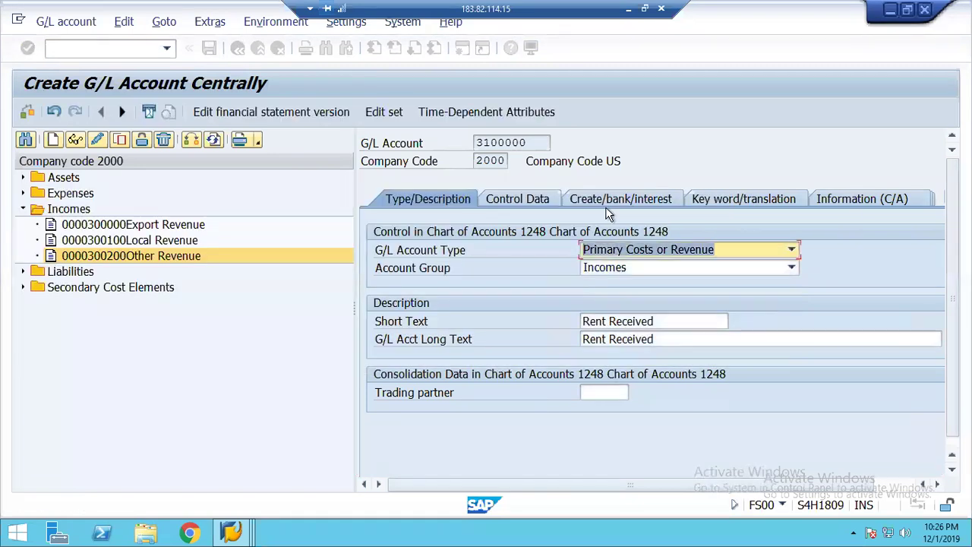
Step: Discard the unsaved account 3100000 and reopen central G/L account maintenance with transaction FS00
click(498, 143)
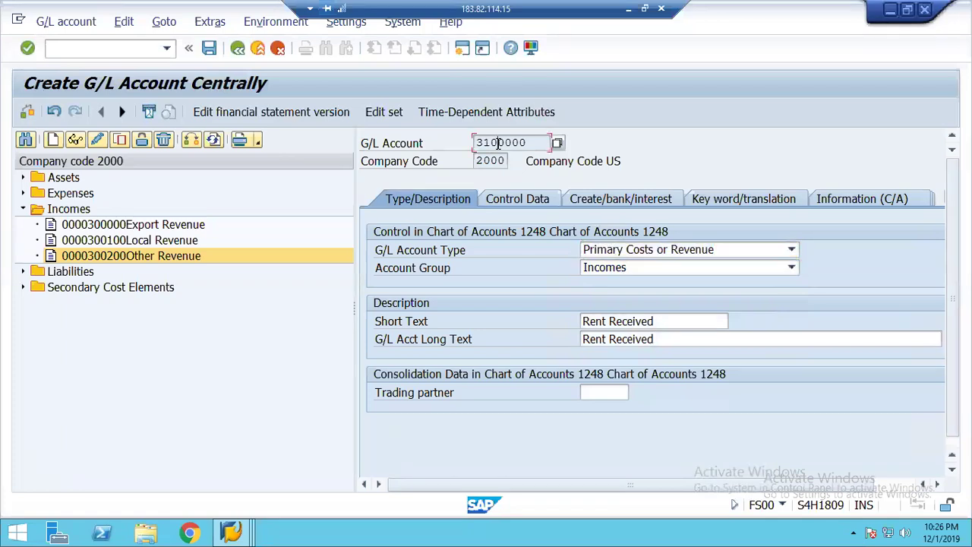
click(238, 49)
click(360, 313)
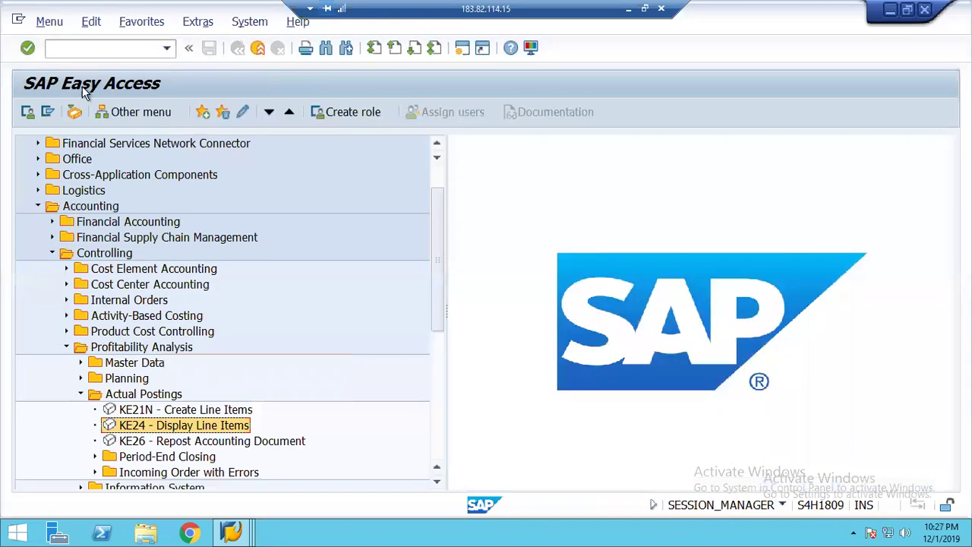
click(62, 53)
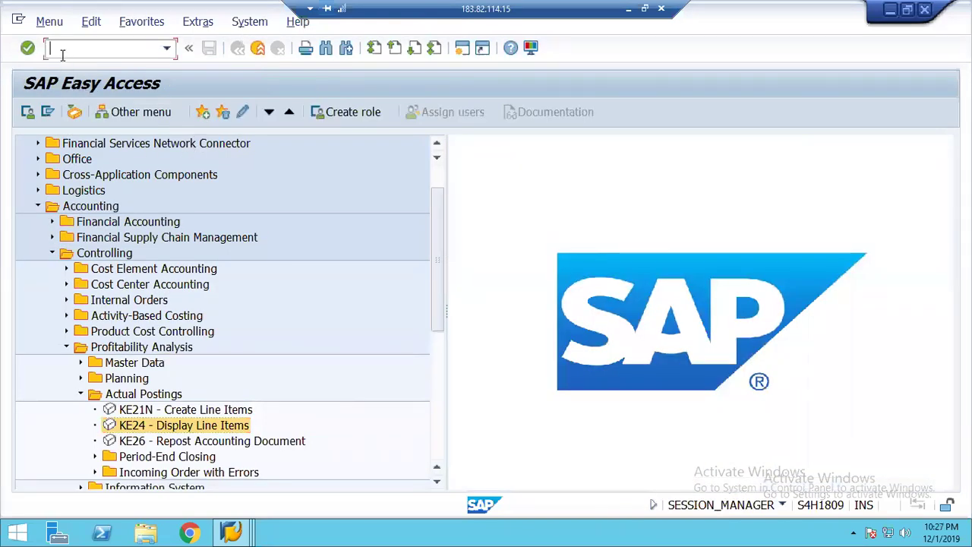
text(fs00)
key(Return)
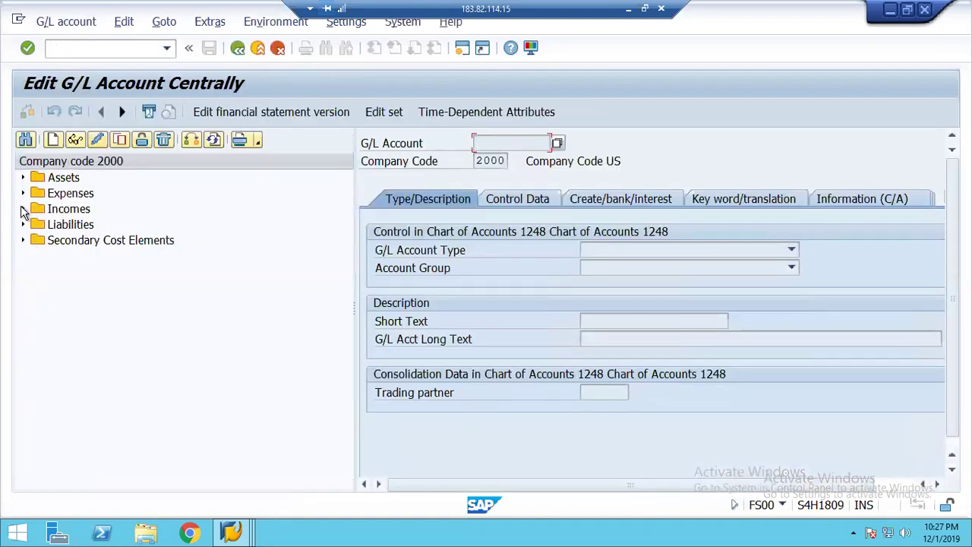
Step: Copy G/L account 300200 from the Incomes group to new account 310000 in company code 2000
click(23, 209)
double_click(115, 257)
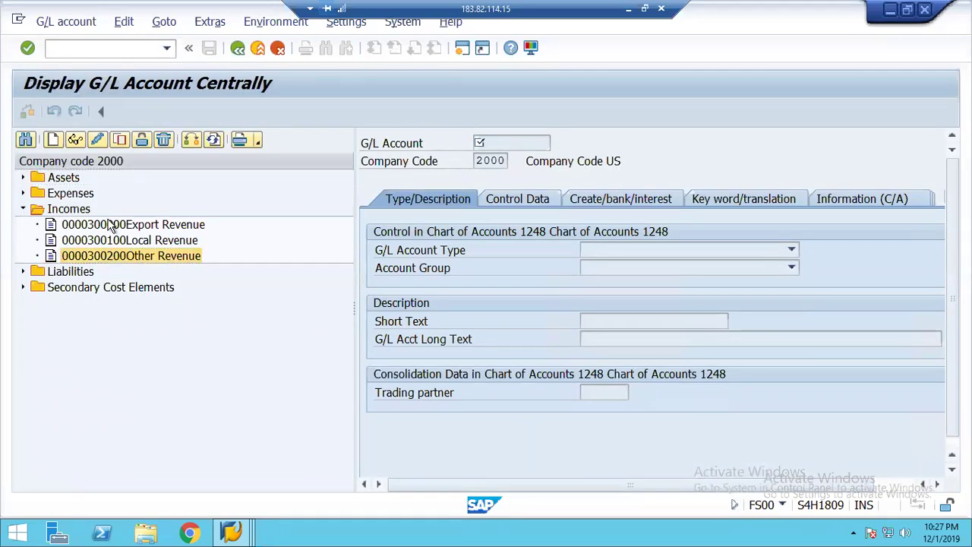
click(118, 141)
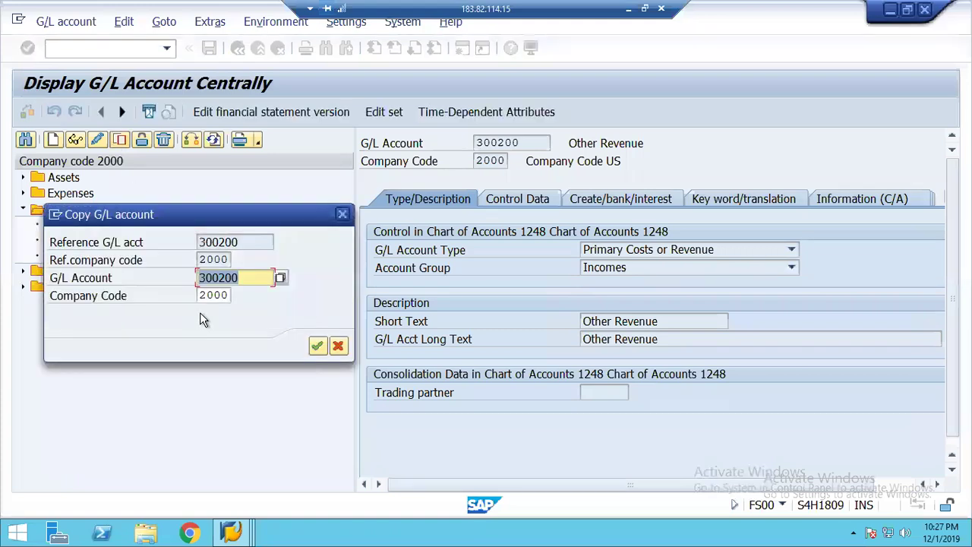
key(Left)
key(Left)
key(Left)
key(Left)
key(Left)
text(1)
key(Right)
key(Delete)
key(Delete)
text(0)
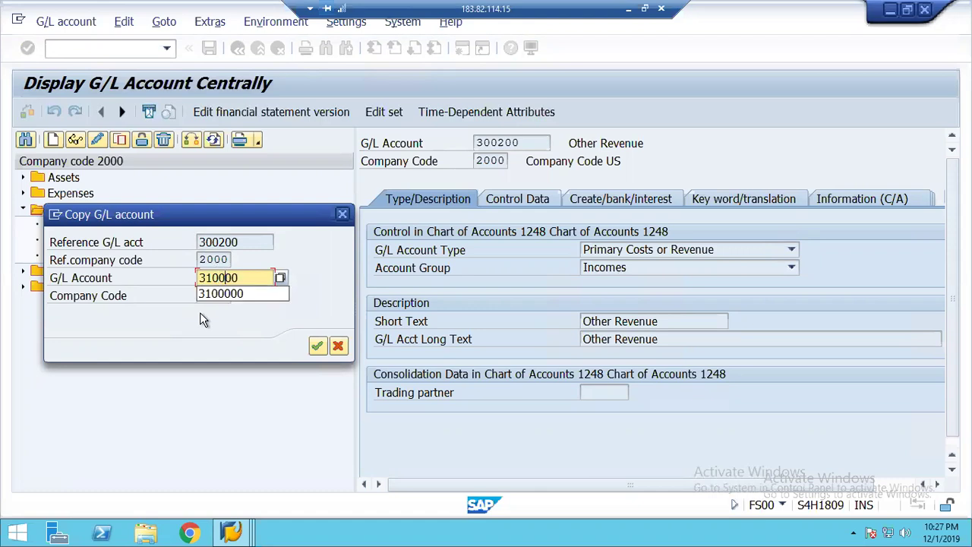
key(Tab)
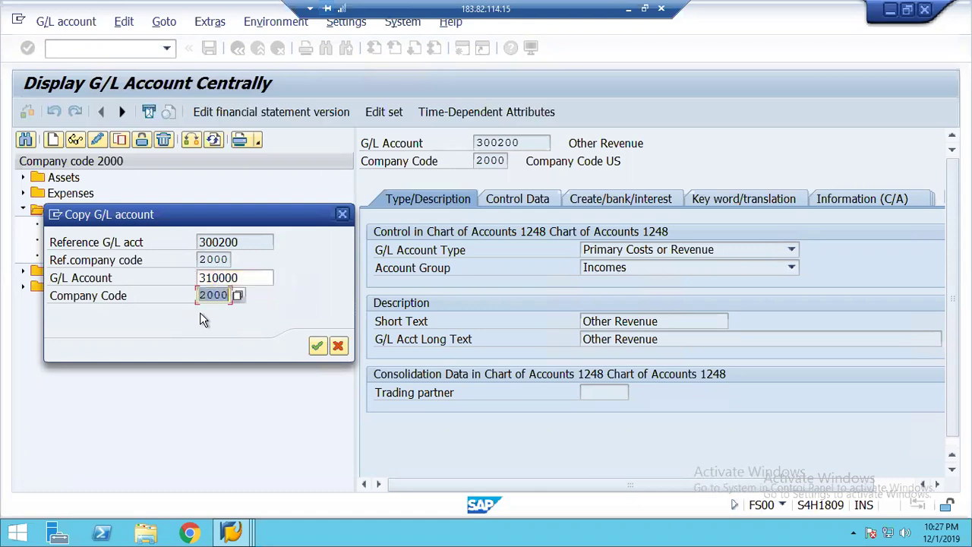
key(Return)
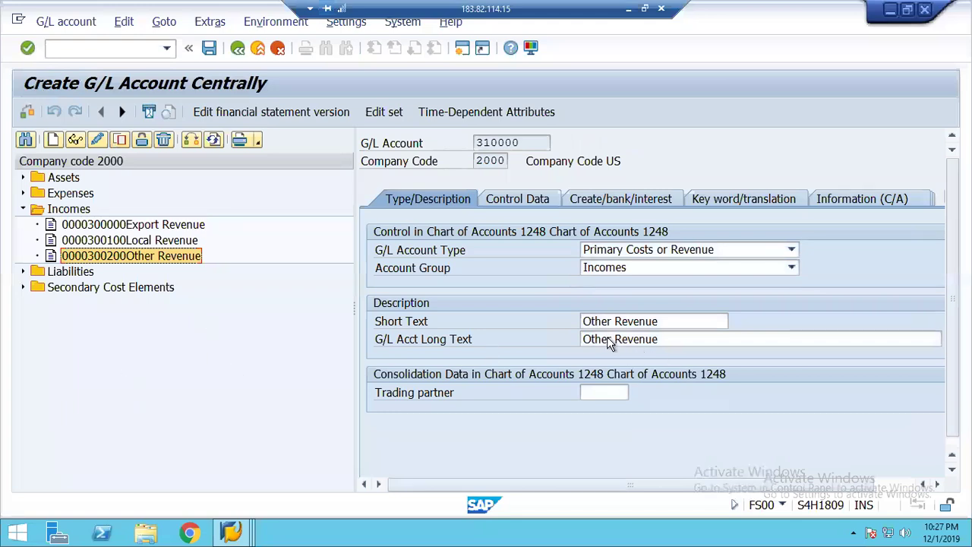
Step: Change the short text of new account 310000 to Rent Received
key(Delete)
key(Delete)
key(Delete)
key(Delete)
key(Delete)
key(Delete)
key(Delete)
key(Delete)
key(Delete)
key(Delete)
key(Delete)
key(Delete)
key(Delete)
text(RentRec)
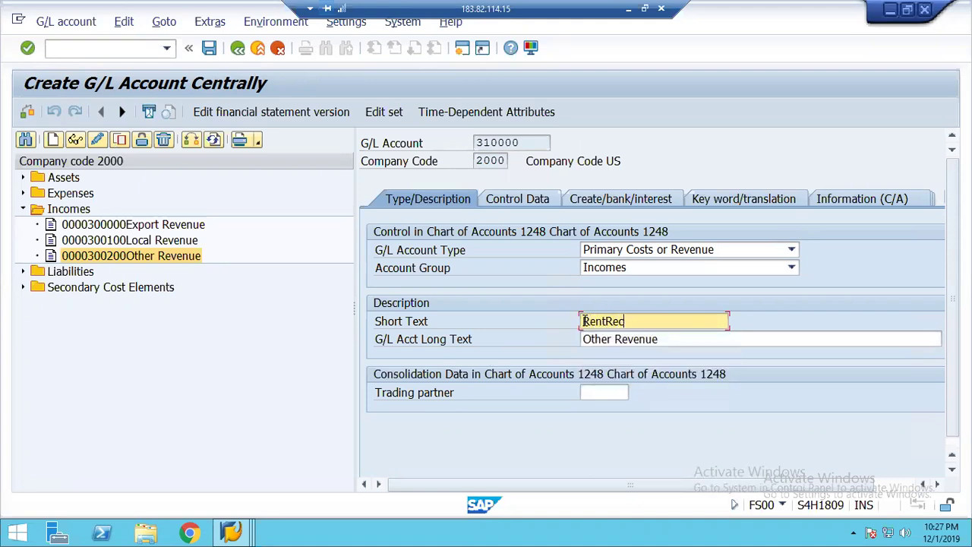
key(BackSpace)
key(BackSpace)
key(BackSpace)
key(Down)
key(Tab)
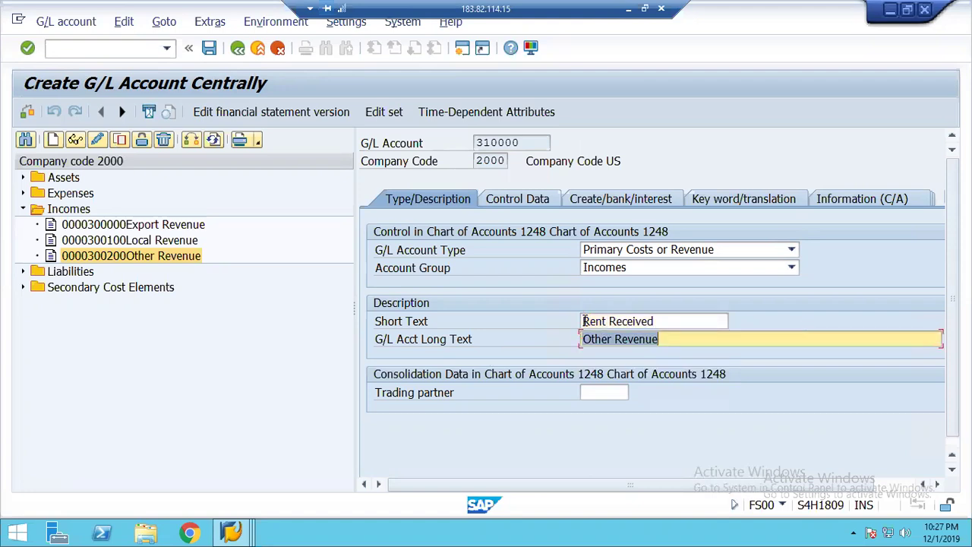
Step: Change the long text of account 310000 to Rent Received and save the new account
text(Rent)
key(Down)
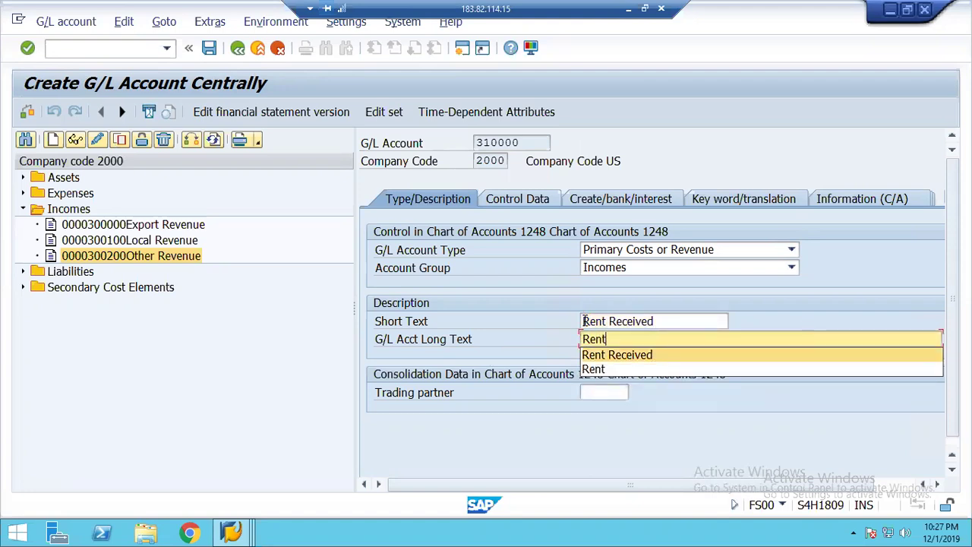
key(Return)
key(ctrl+s)
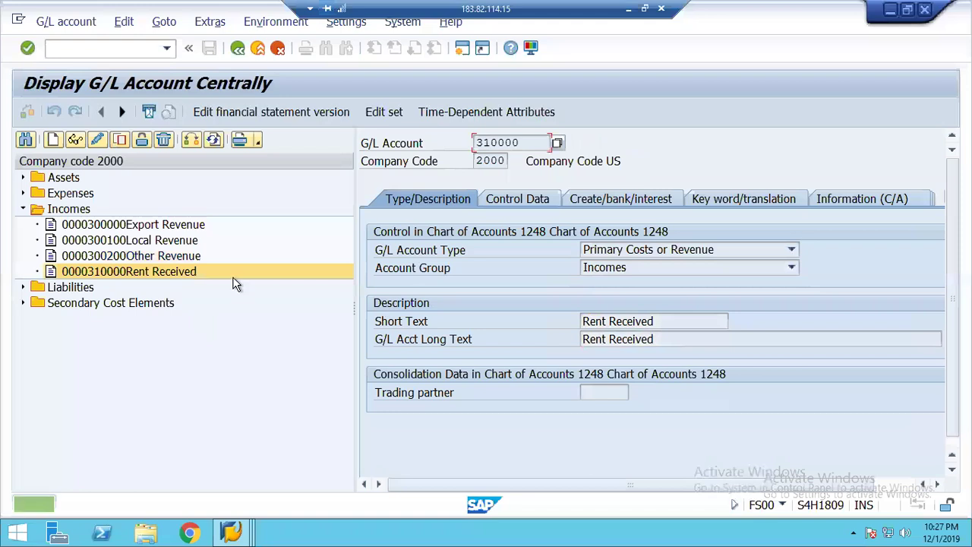
Step: Copy G/L account 310000 to new account 310100 in company code 2000
click(142, 139)
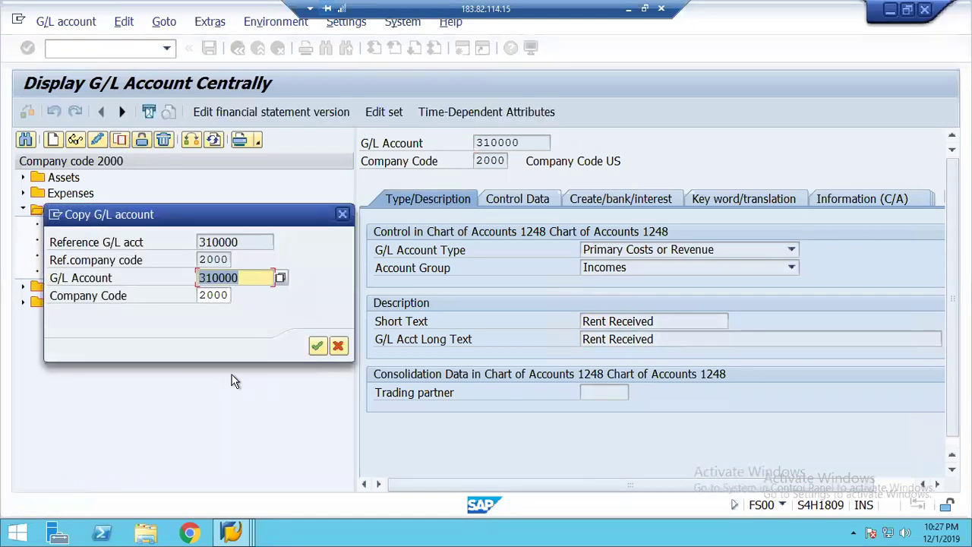
click(218, 277)
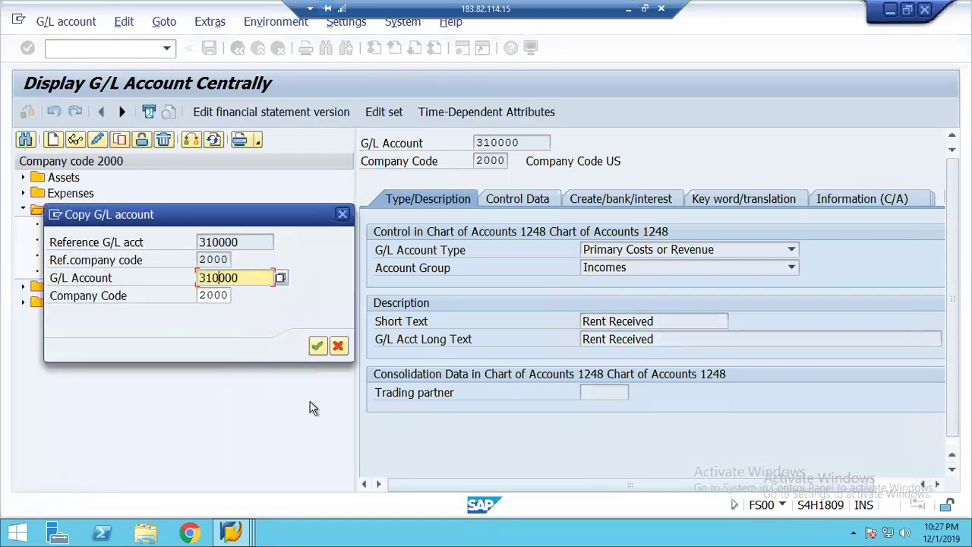
key(Delete)
text(1)
key(Return)
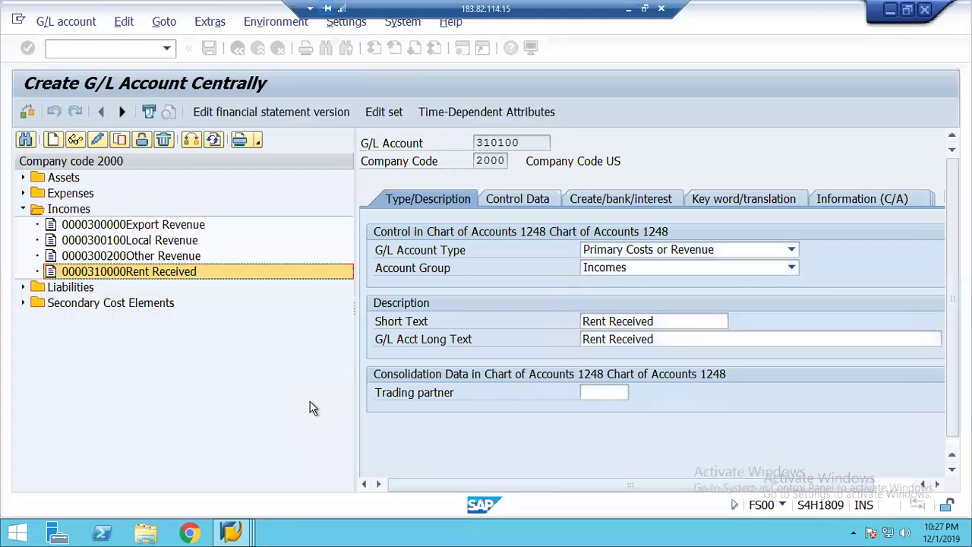
Step: Change the short text of new account 310100 to Commission
click(656, 320)
key(BackSpace)
key(BackSpace)
key(BackSpace)
key(BackSpace)
key(BackSpace)
key(BackSpace)
key(BackSpace)
key(BackSpace)
key(BackSpace)
key(BackSpace)
key(BackSpace)
key(BackSpace)
key(BackSpace)
key(BackSpace)
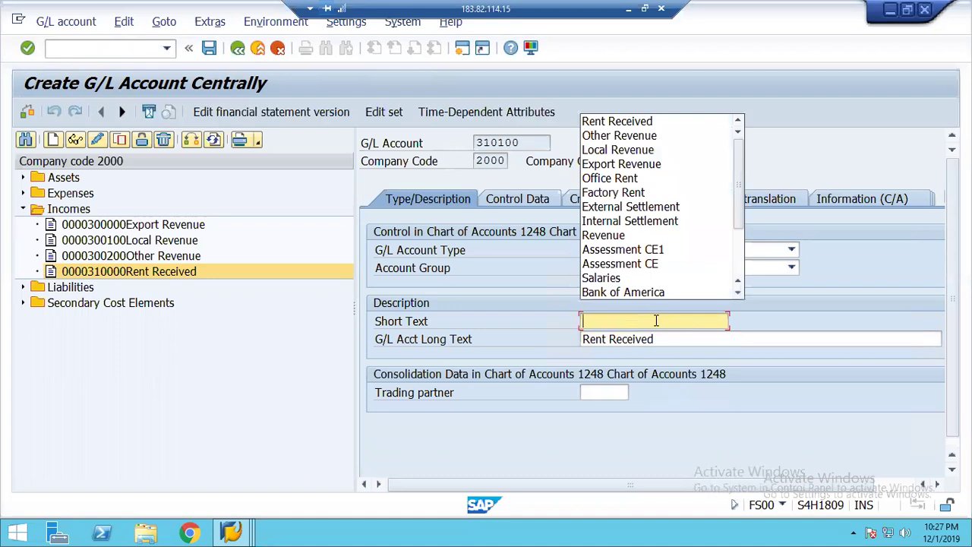
text(Commission)
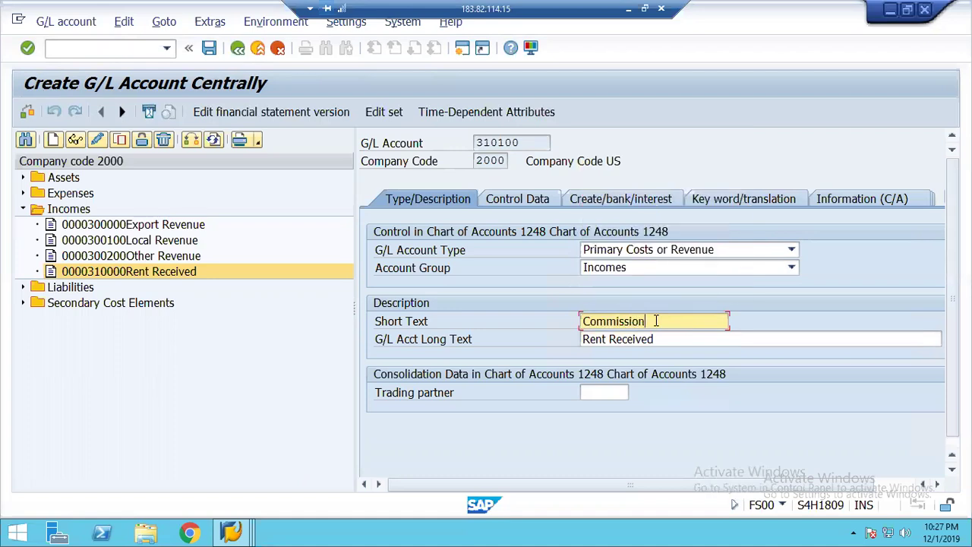
Step: Change the long text of account 310100 to Commission and save the new account
key(Tab)
text(Commission)
key(ctrl+s)
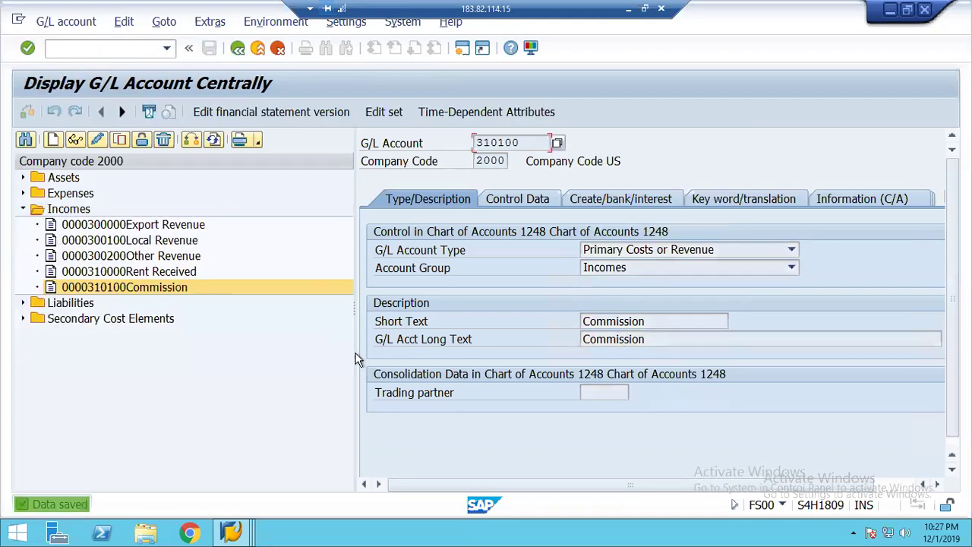
Step: Switch to the Report Painter form and select cost element 300000 as the From value of the first row's Cost Element characteristic
click(230, 534)
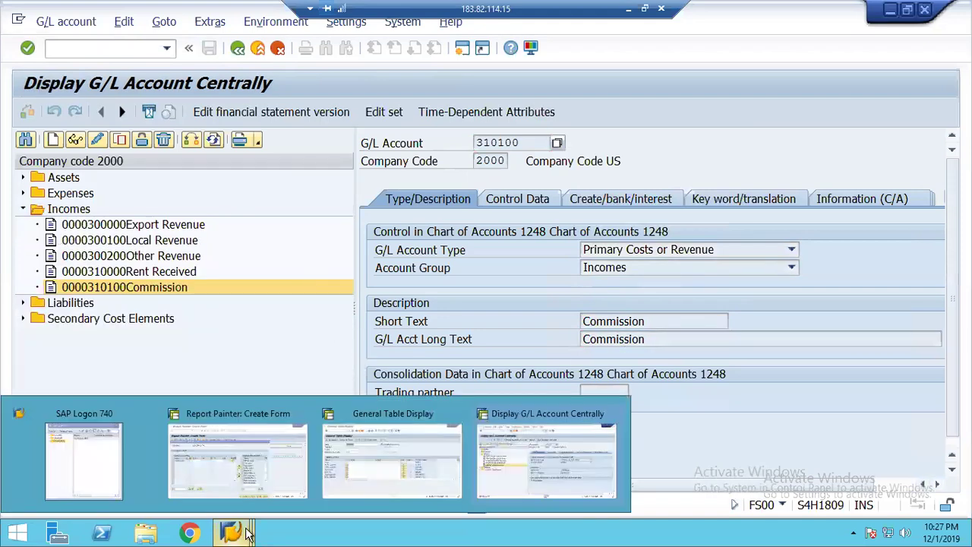
click(234, 471)
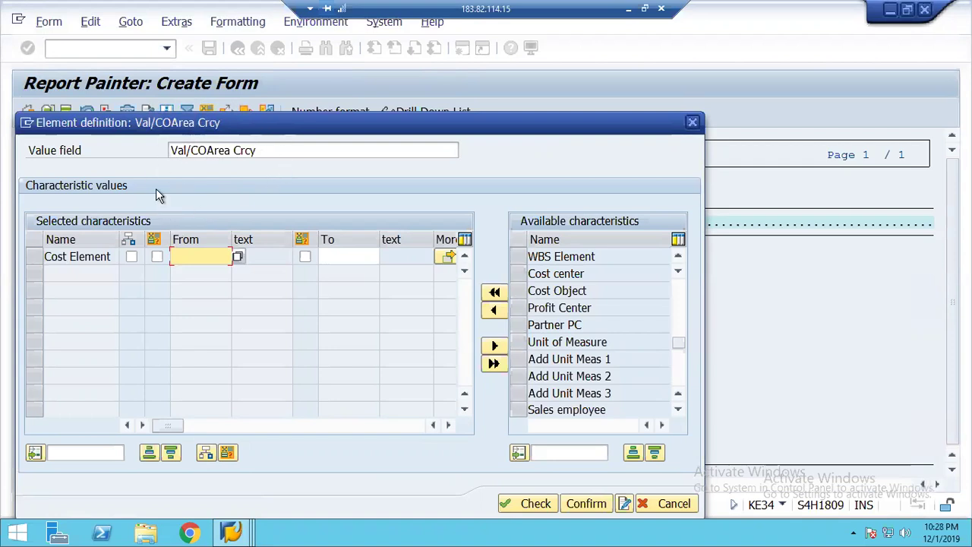
drag(245, 124, 585, 141)
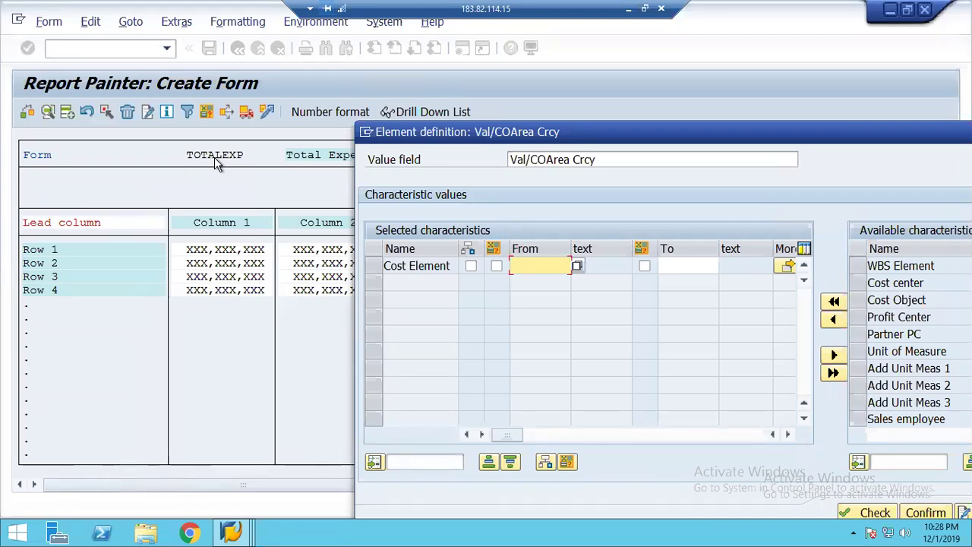
drag(597, 134, 315, 130)
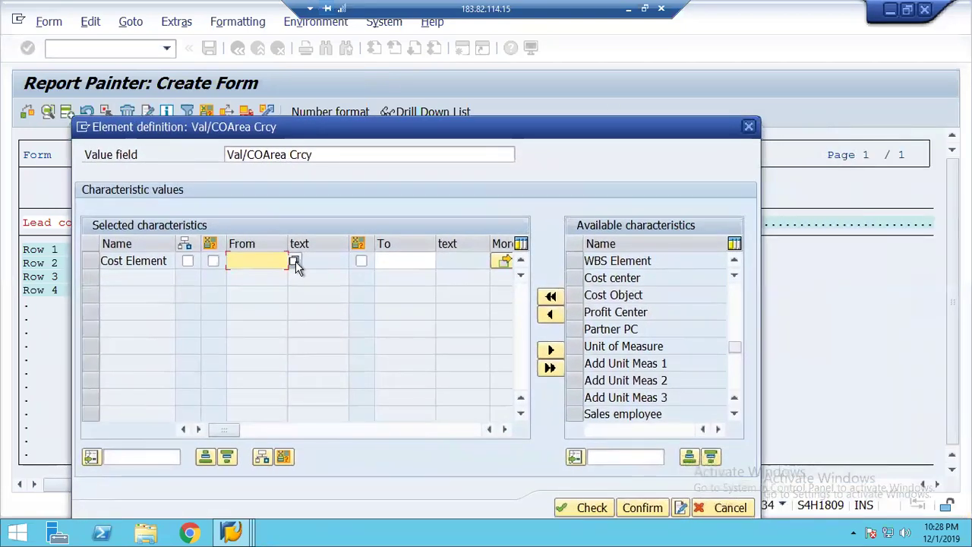
click(295, 261)
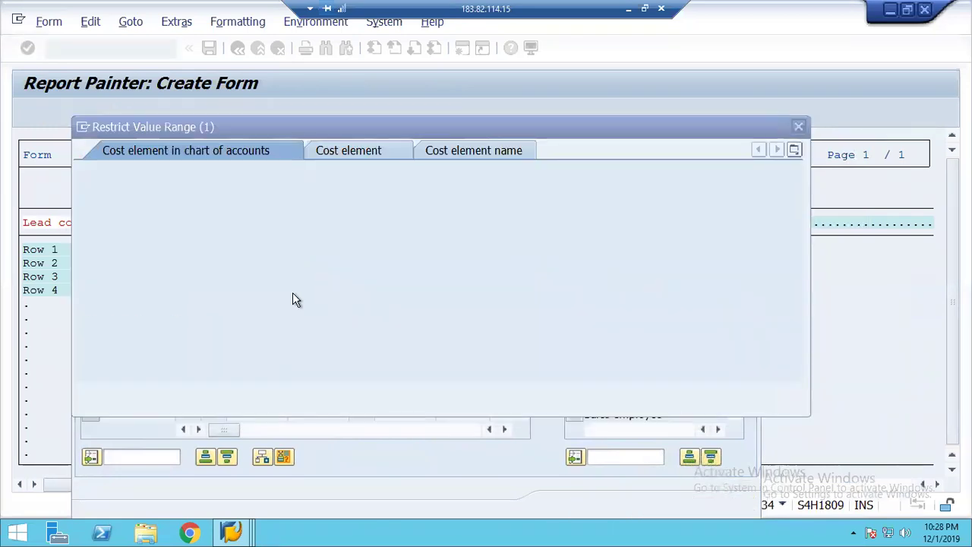
key(Return)
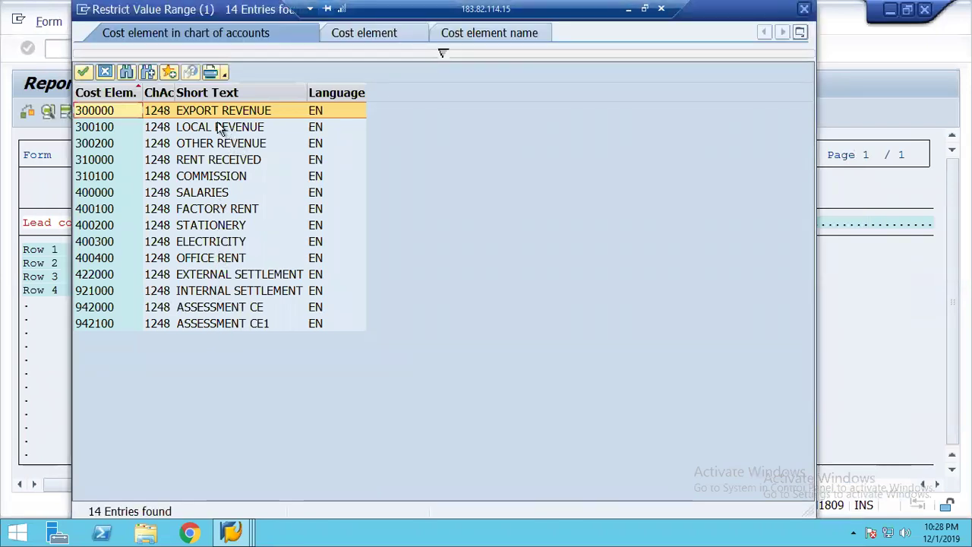
double_click(194, 116)
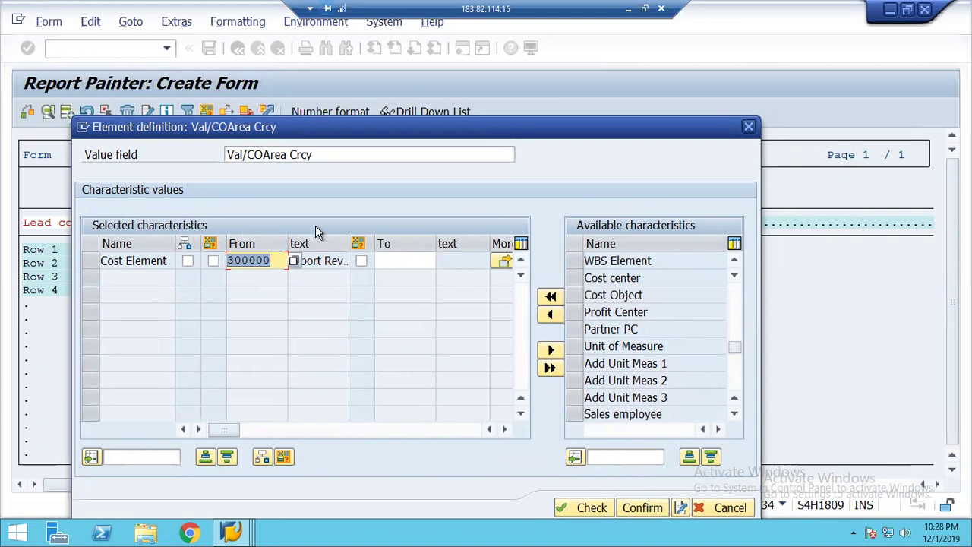
Step: Set the first row's Cost Element upper limit to 399999, then check and confirm the element definition
click(389, 262)
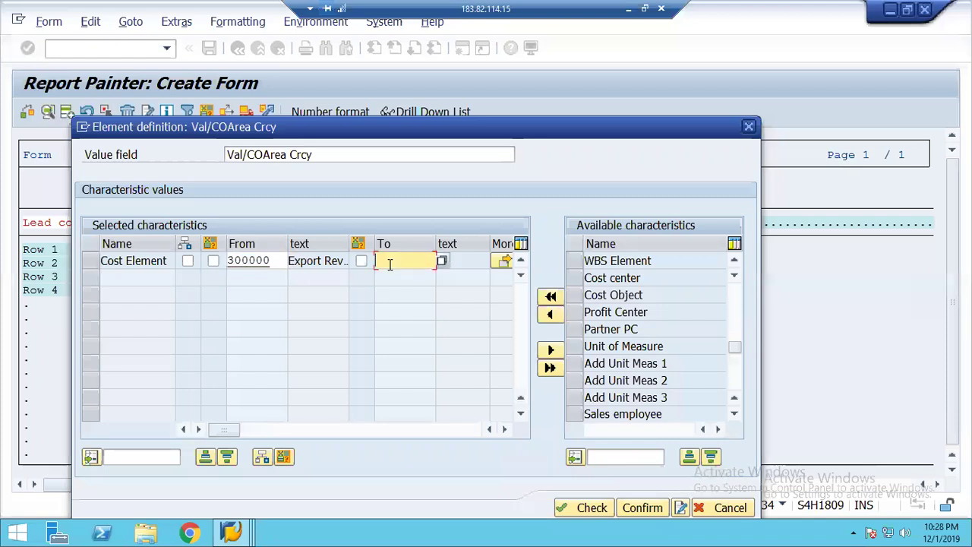
text(399999)
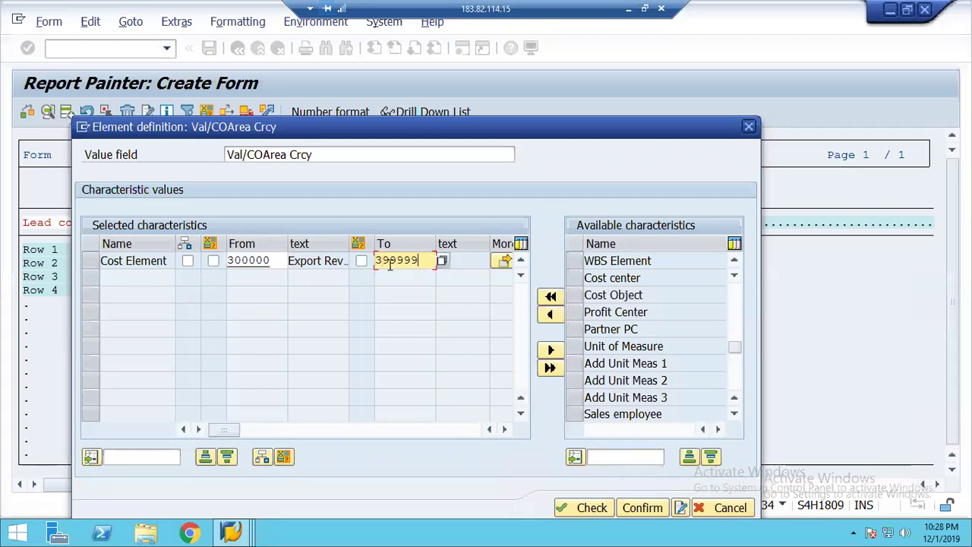
click(585, 514)
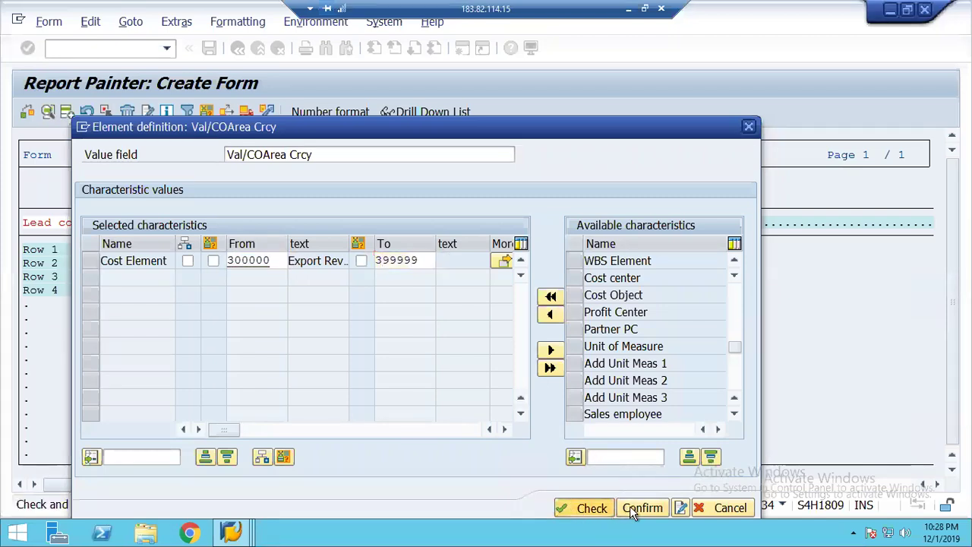
click(629, 511)
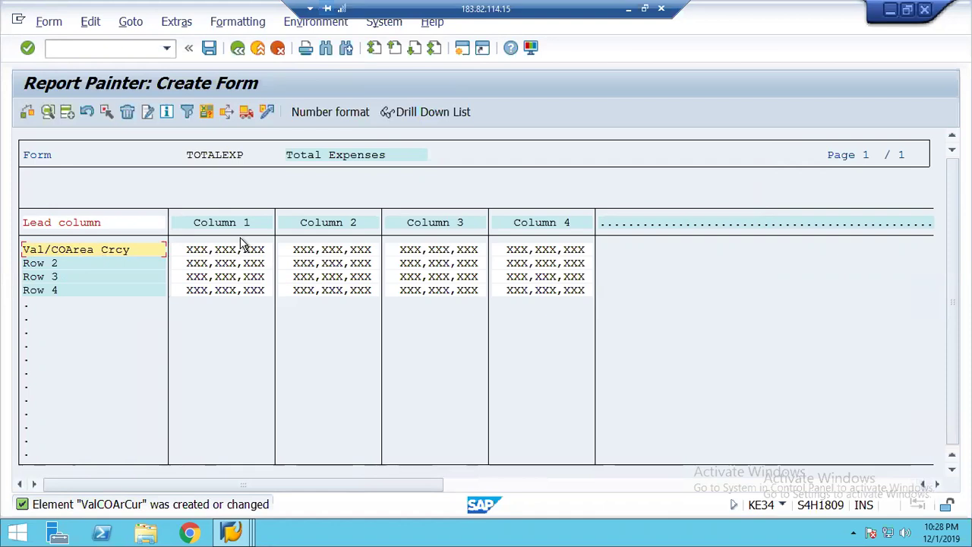
Step: Reopen the first row's element definition and clear the upper limit of its Cost Element range
double_click(47, 248)
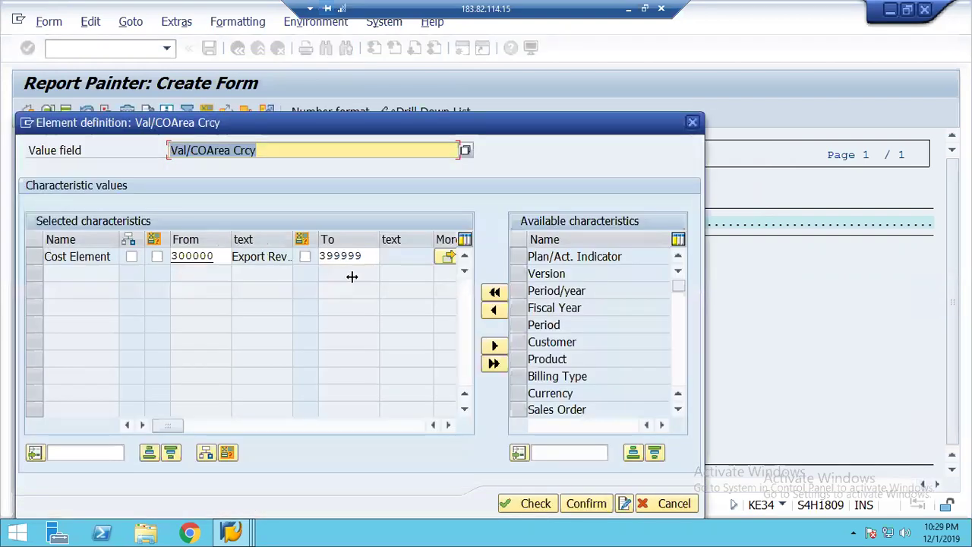
click(220, 256)
key(Tab)
key(Tab)
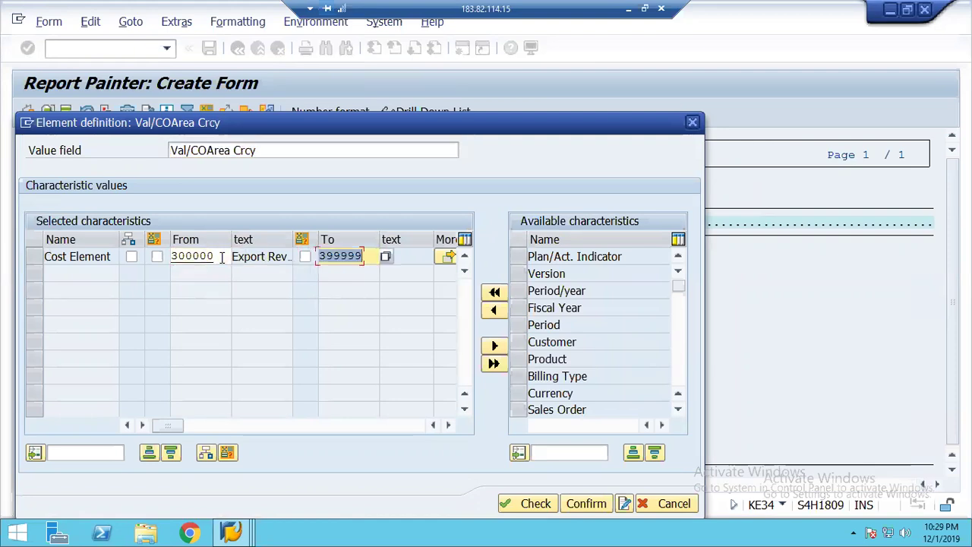
key(BackSpace)
Step: Set the first row's short text to Export Sal and its medium and long texts to Export Sales, and confirm the element
click(625, 504)
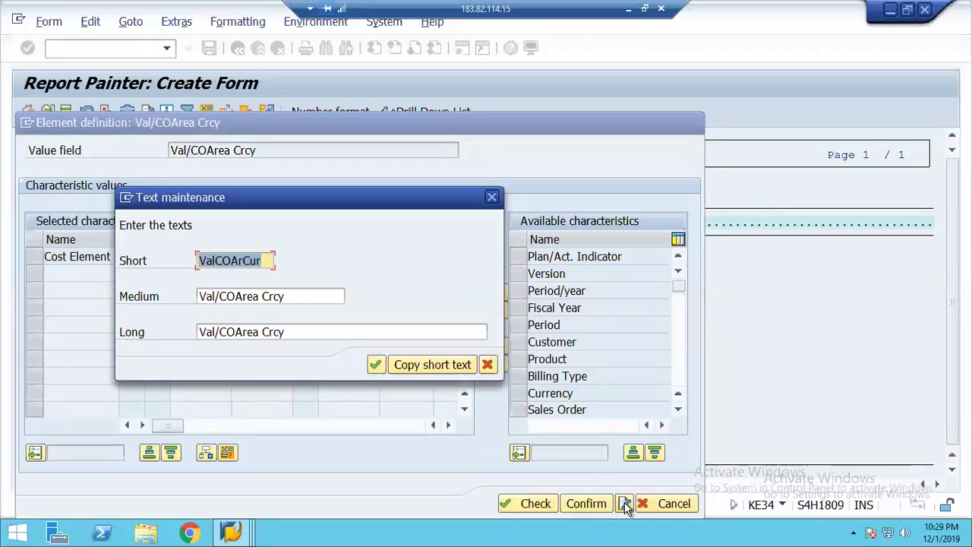
text(Export Sal)
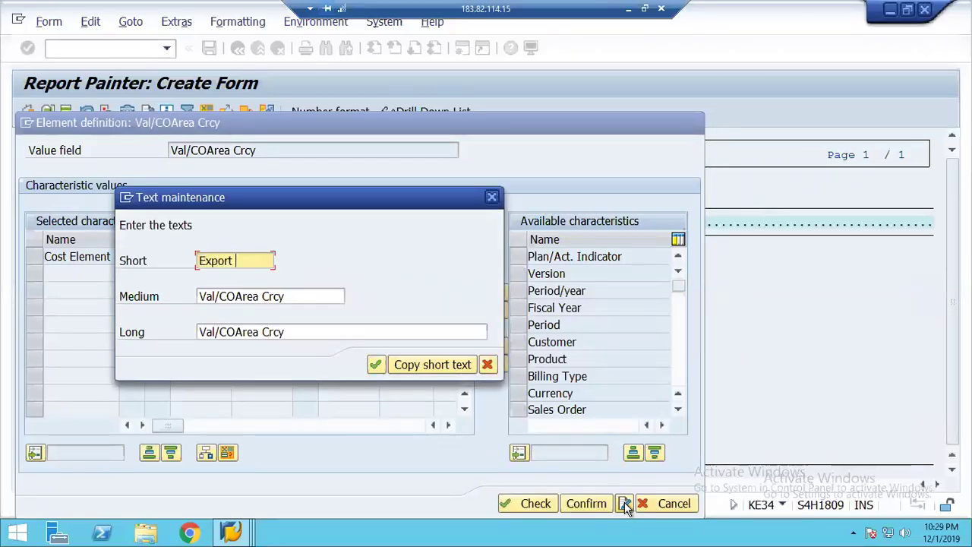
key(Tab)
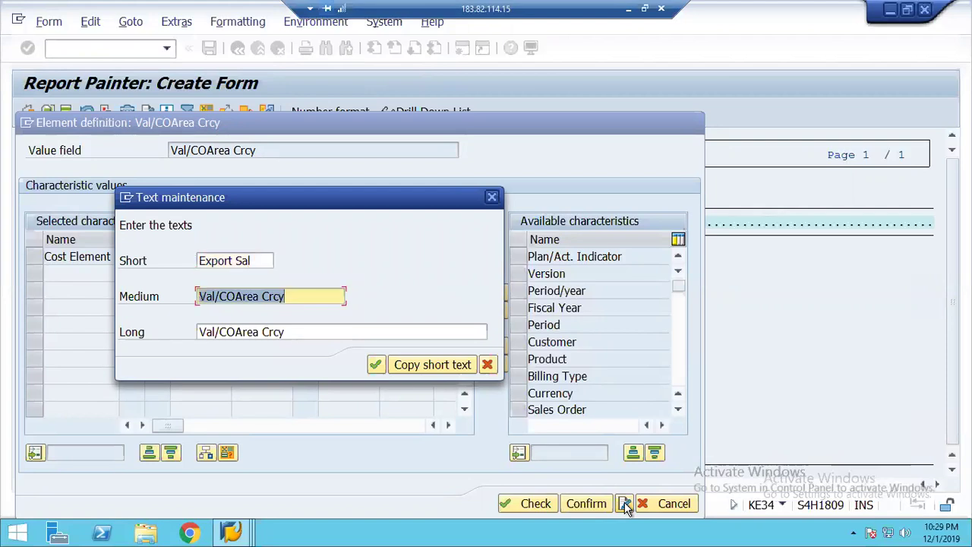
text(Export Sales)
key(Tab)
text(Export Sales)
key(Return)
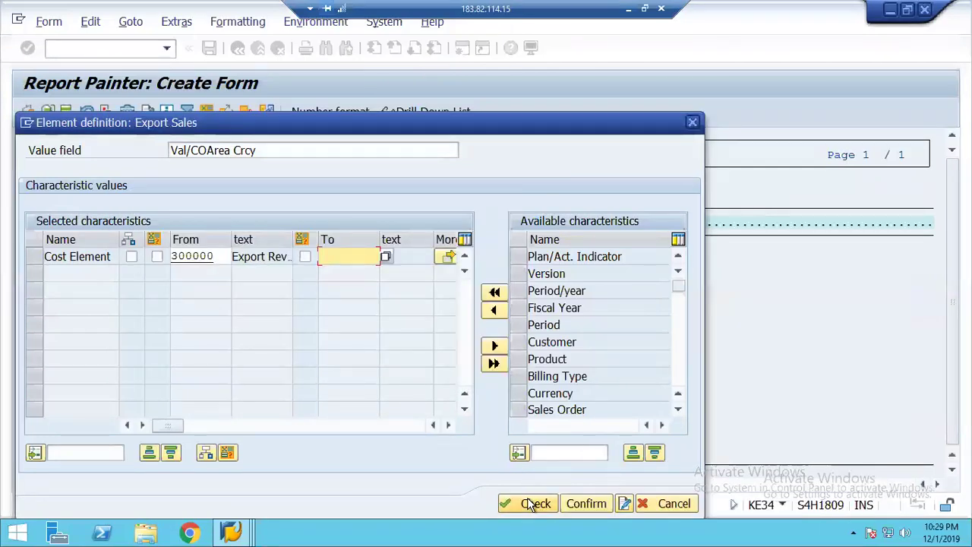
click(566, 504)
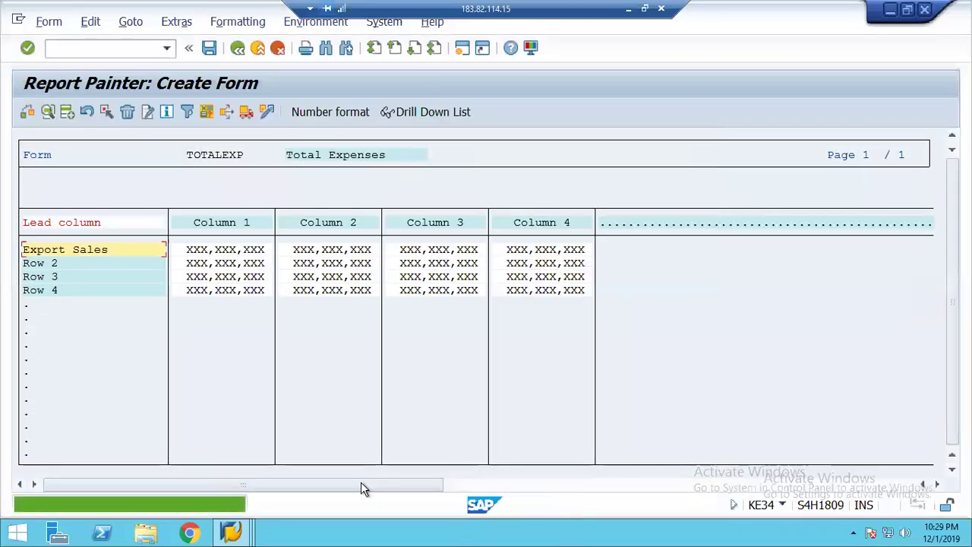
Step: Define Row 2 as a value field with characteristics, using value field Val/COArea Crcy and cost element 300100
double_click(38, 266)
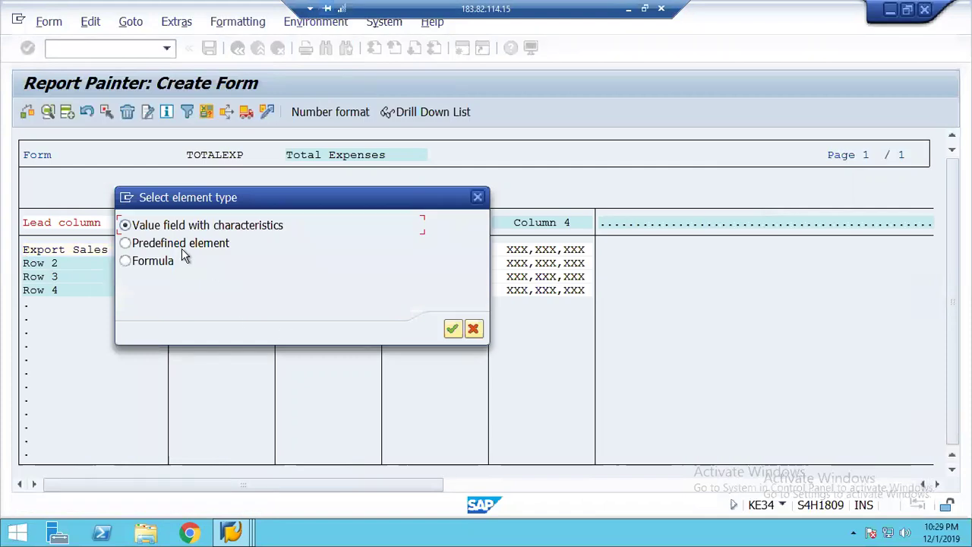
click(452, 330)
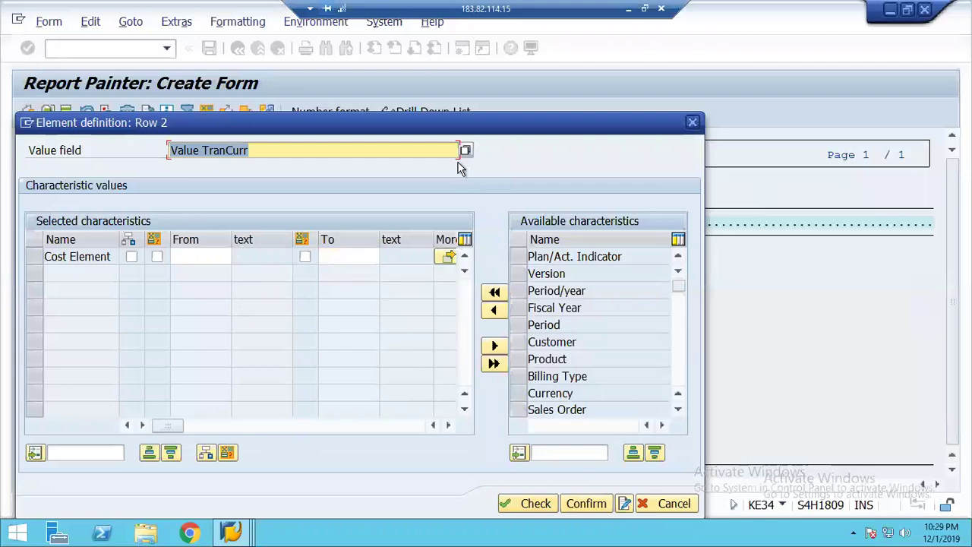
click(465, 150)
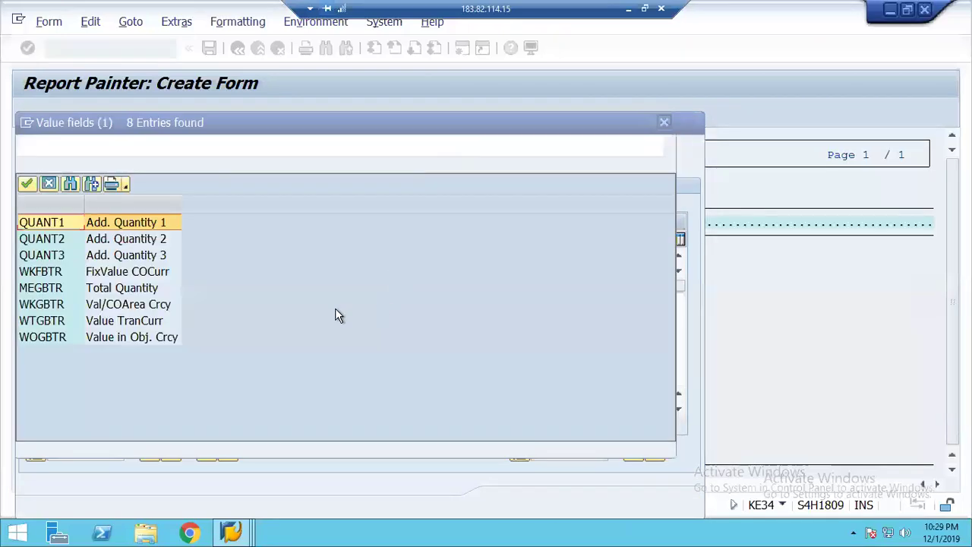
double_click(134, 307)
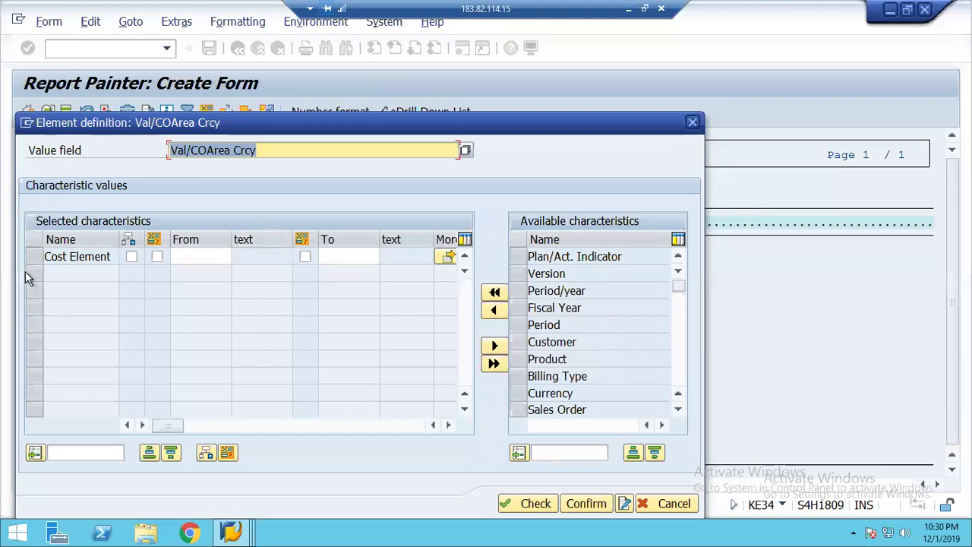
click(185, 257)
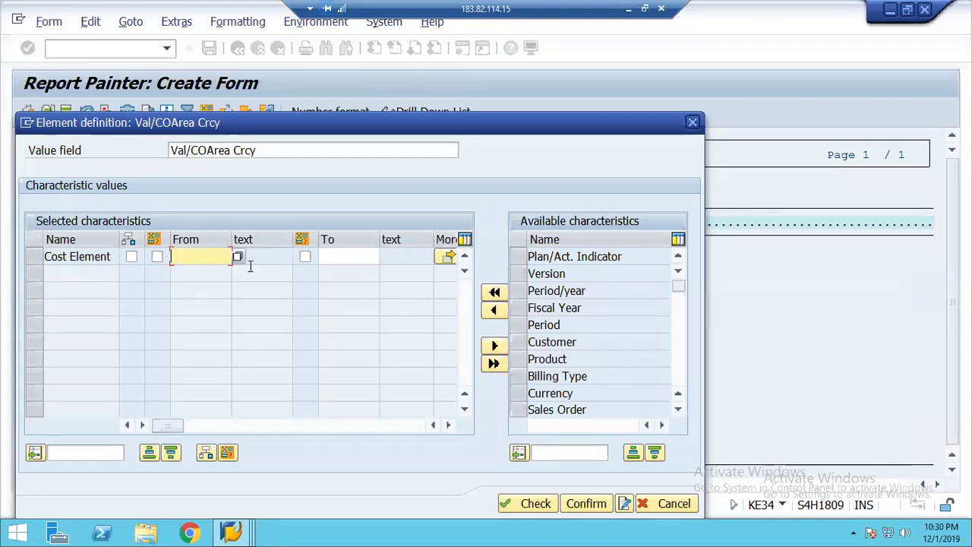
click(237, 257)
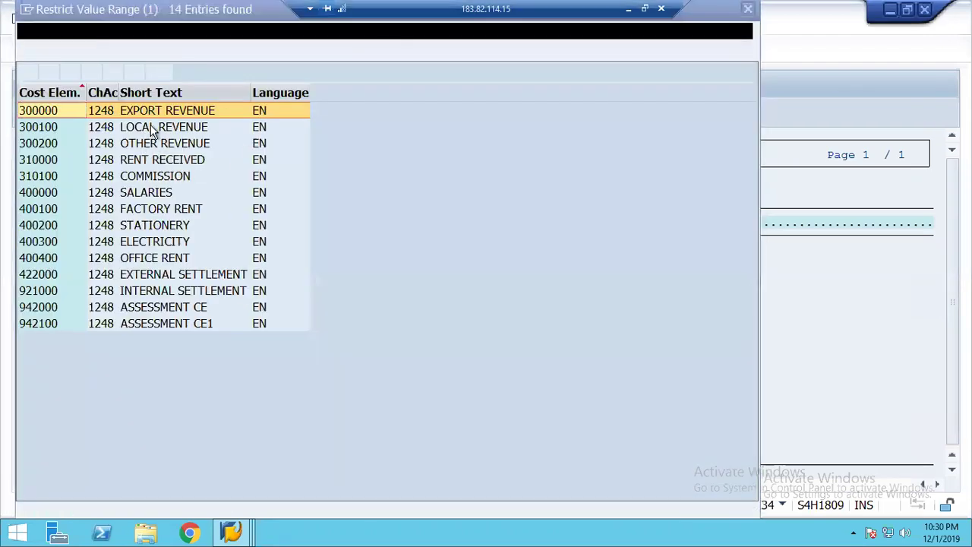
double_click(152, 129)
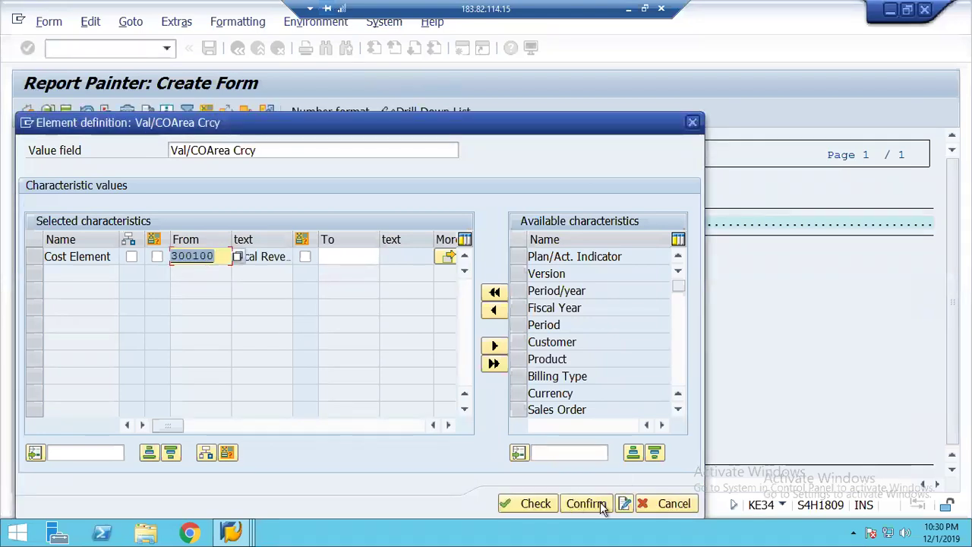
Step: Set Row 2's short text to Local Rev and its medium and long texts to Local Revenue, then check and confirm the element
click(624, 503)
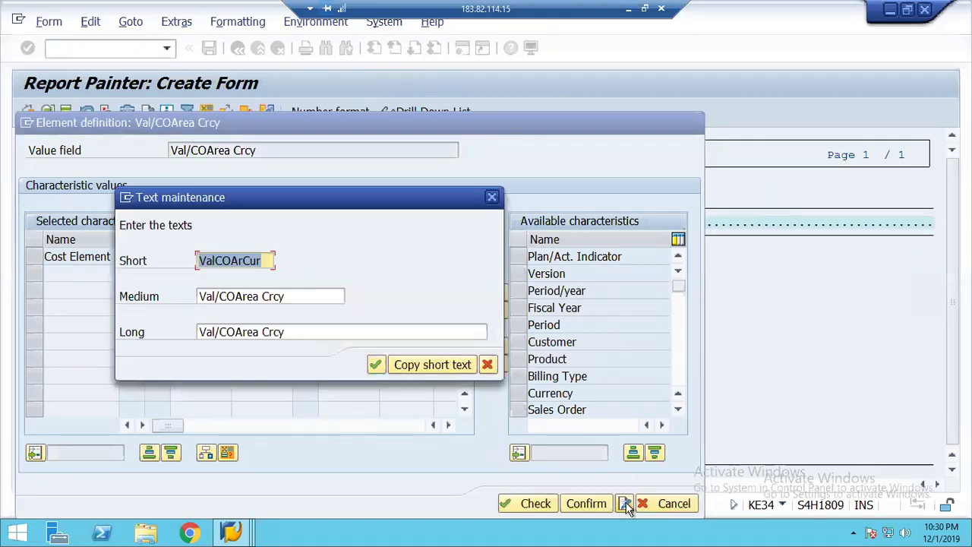
text(Local Rev)
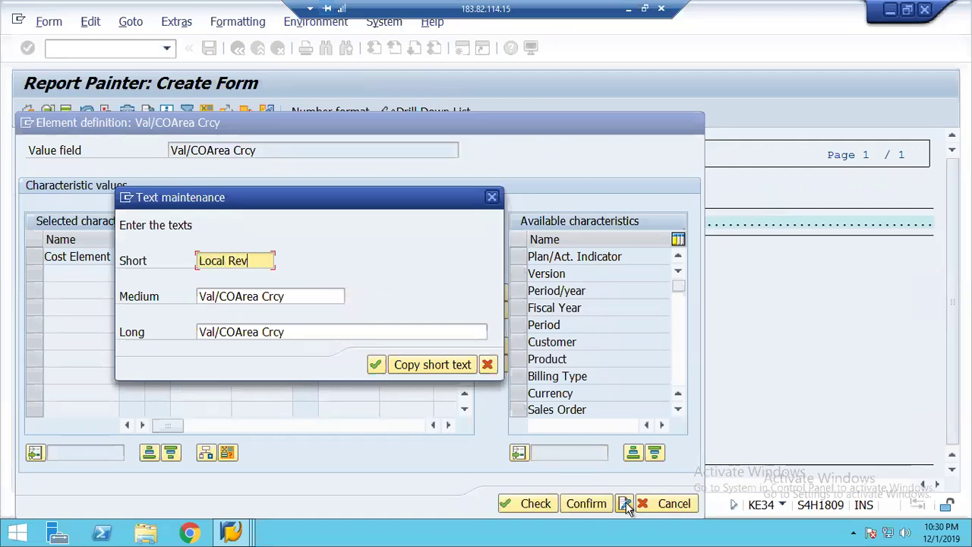
key(Tab)
text(Local Revenue)
key(Tab)
text(Local Revenue)
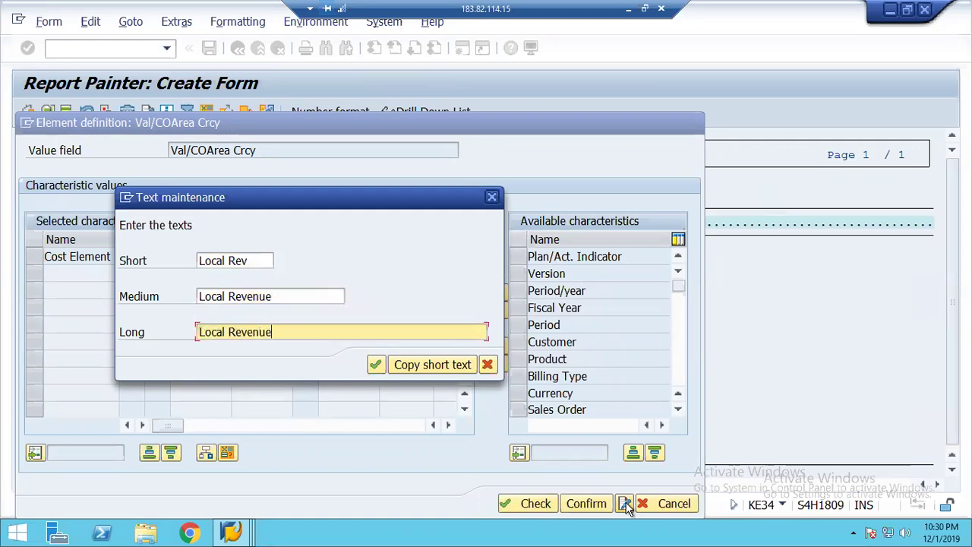
key(Return)
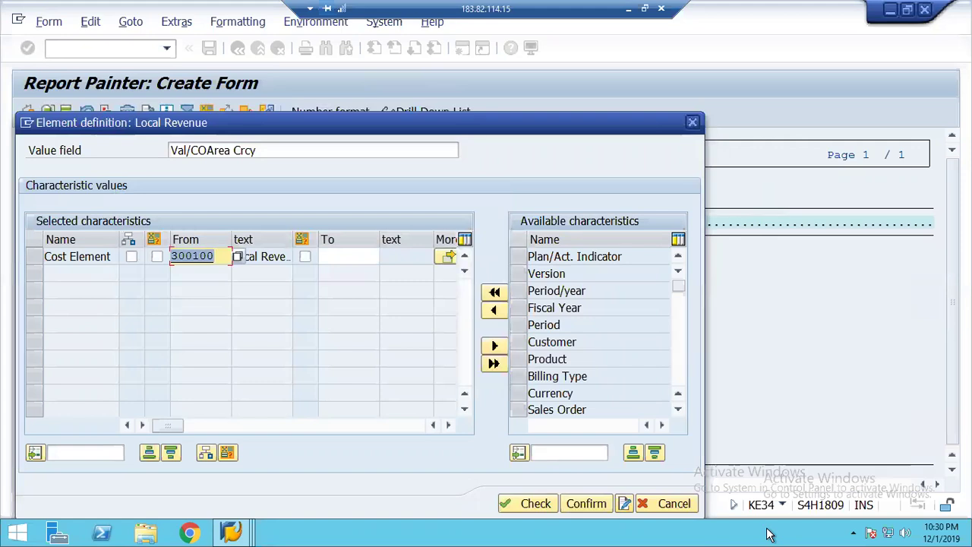
click(536, 505)
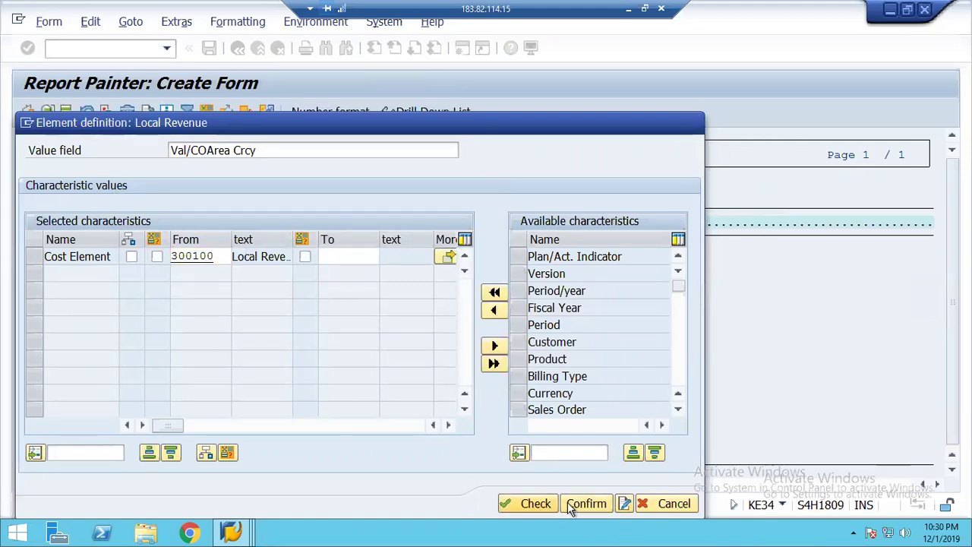
click(583, 504)
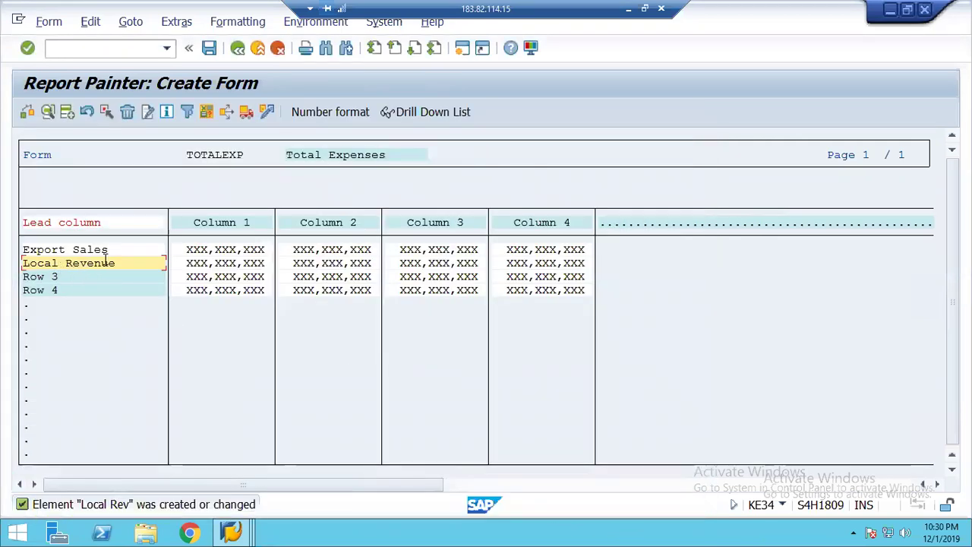
Step: Start defining Row 3 as a value field with characteristics and select Val/COArea Crcy as its value field
double_click(42, 279)
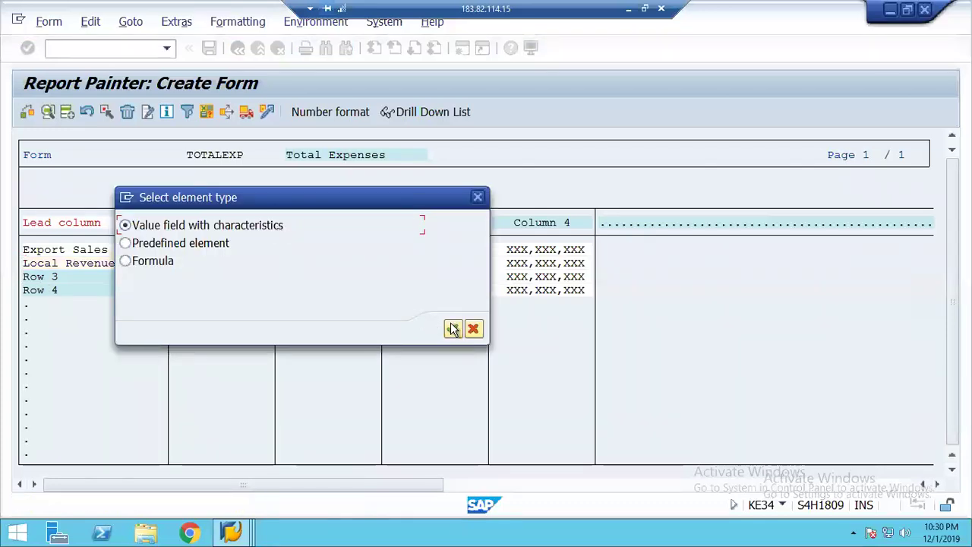
click(451, 328)
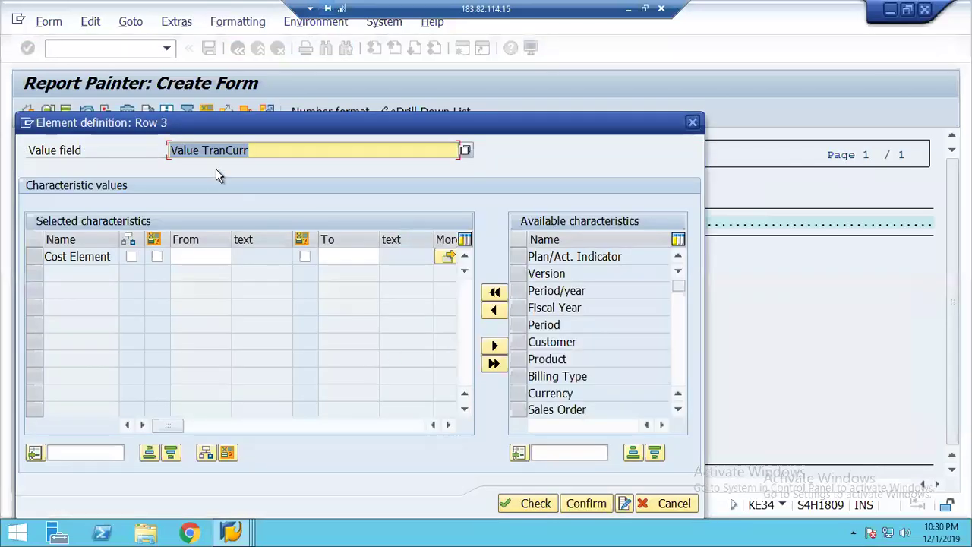
click(465, 152)
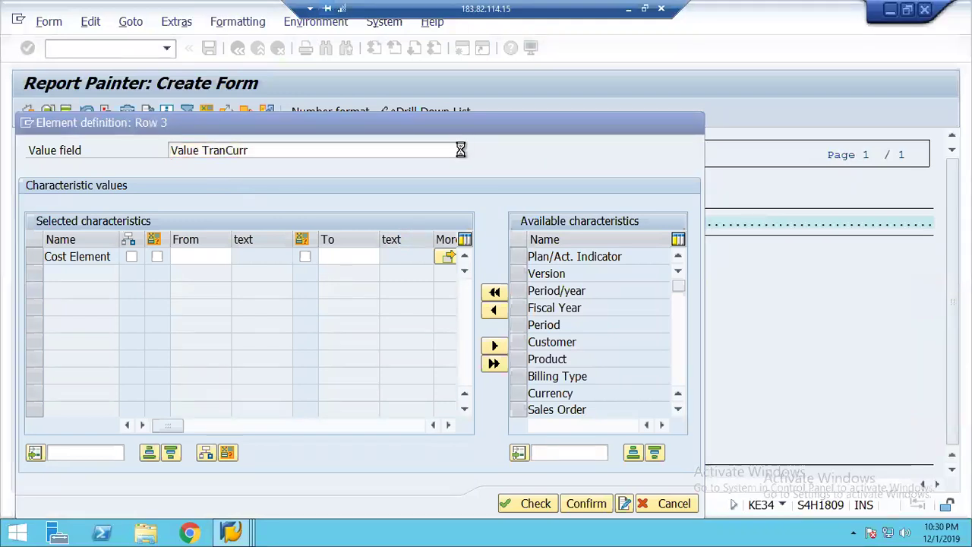
double_click(133, 306)
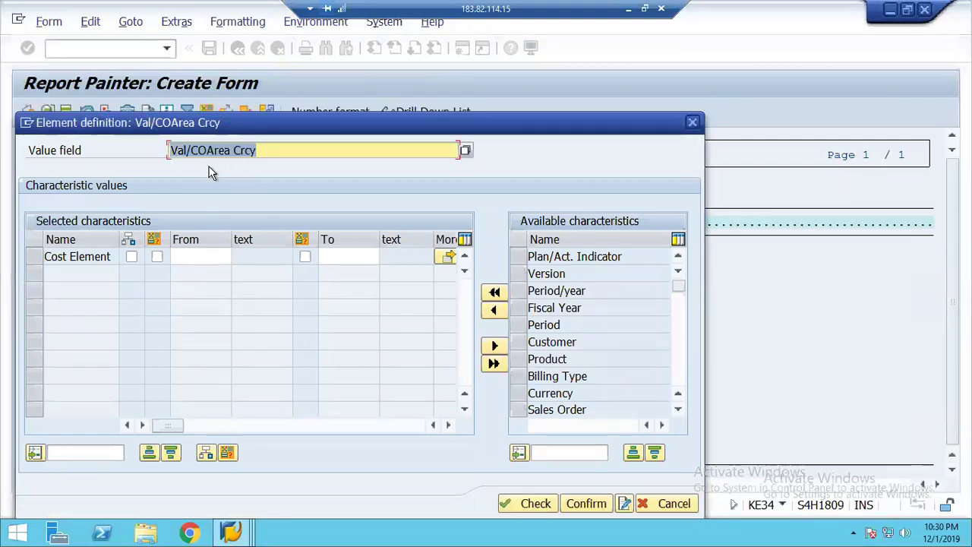
Step: Set Row 3's cost element to 300200 (Other Revenue), chosen from the cost elements in chart of accounts 1248
click(208, 255)
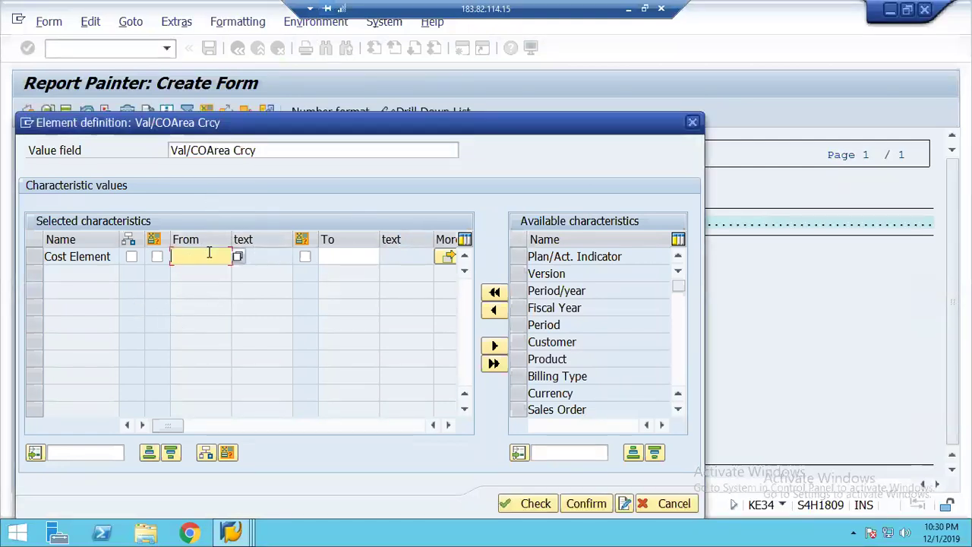
click(237, 257)
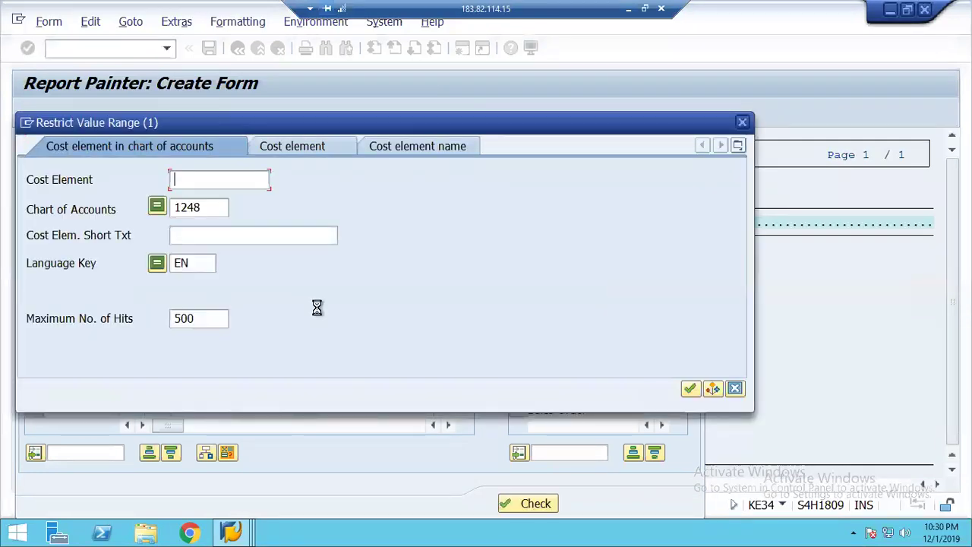
key(Return)
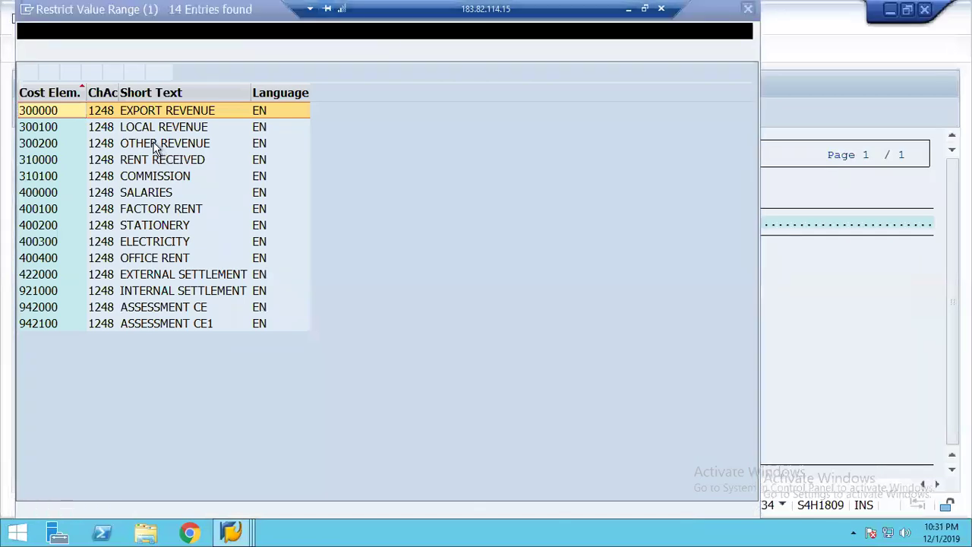
double_click(154, 144)
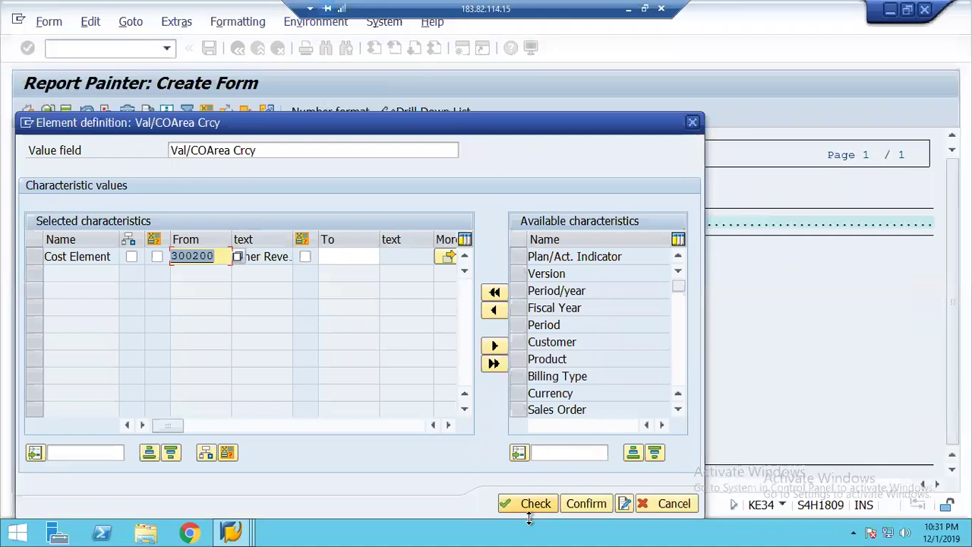
Step: Set Row 3's short text to Other Rev and its medium and long texts to Other Revenue, and confirm the element
click(623, 504)
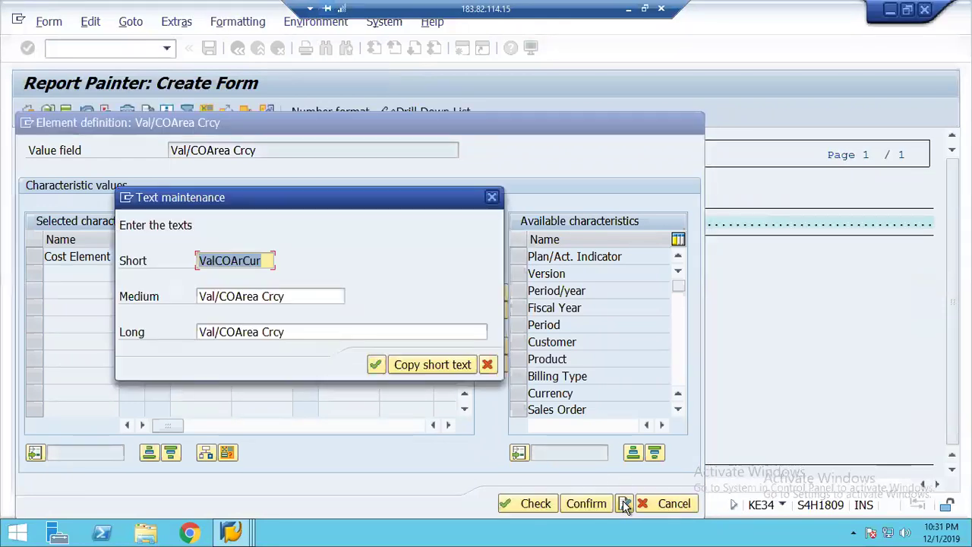
text(Other)
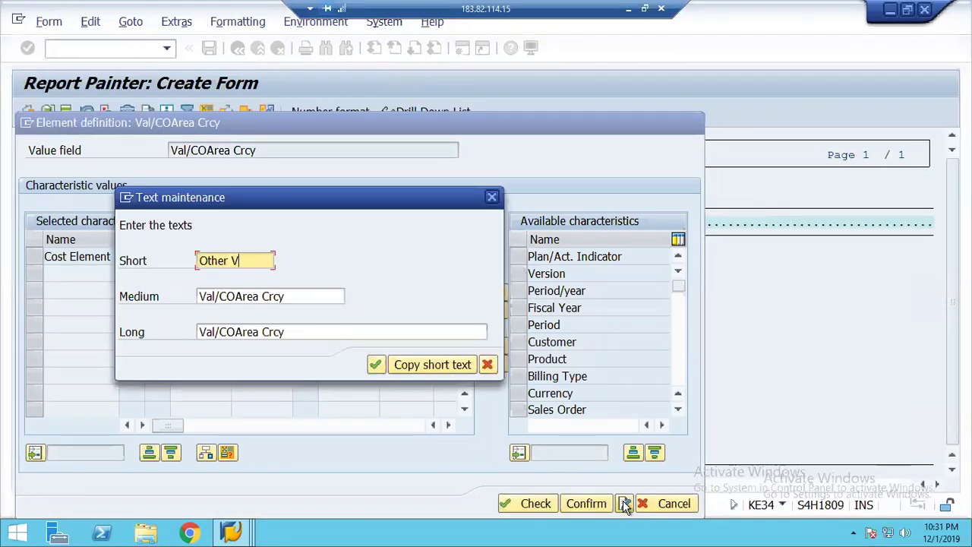
text( Revw)
key(BackSpace)
key(Tab)
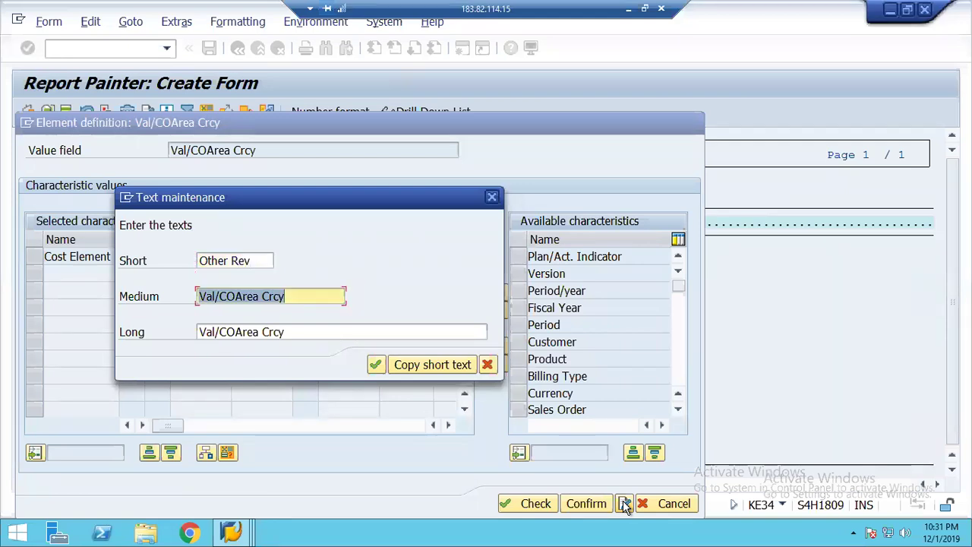
text(Other Revenue)
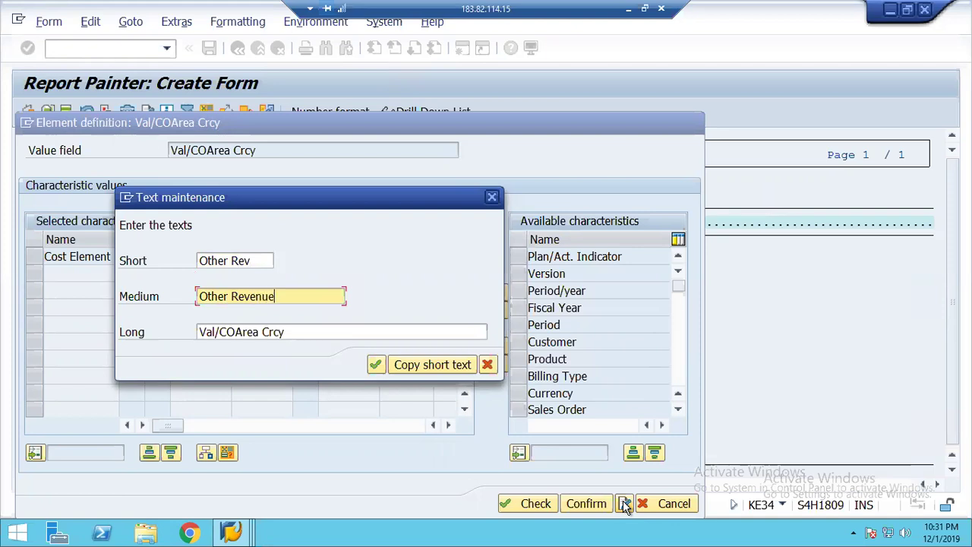
key(Tab)
text(Oth)
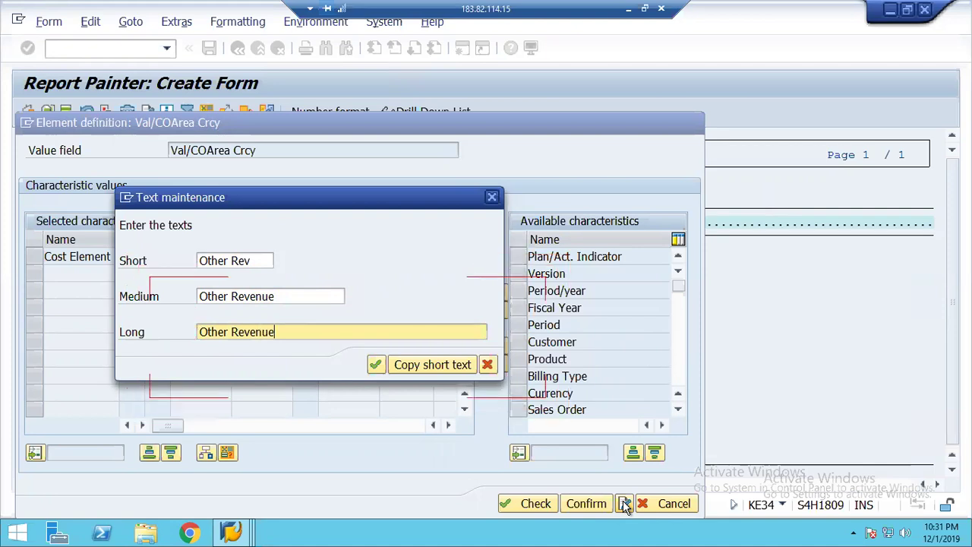
key(Return)
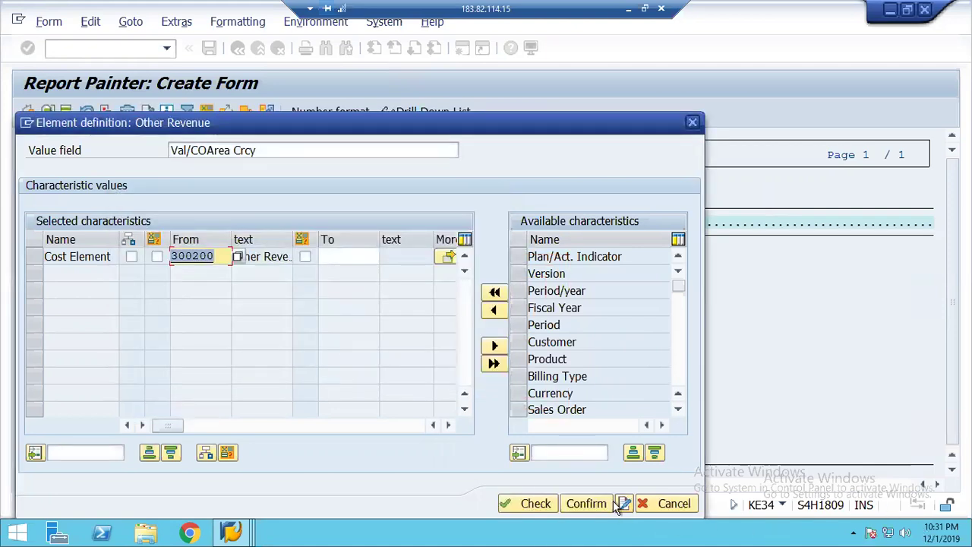
click(571, 506)
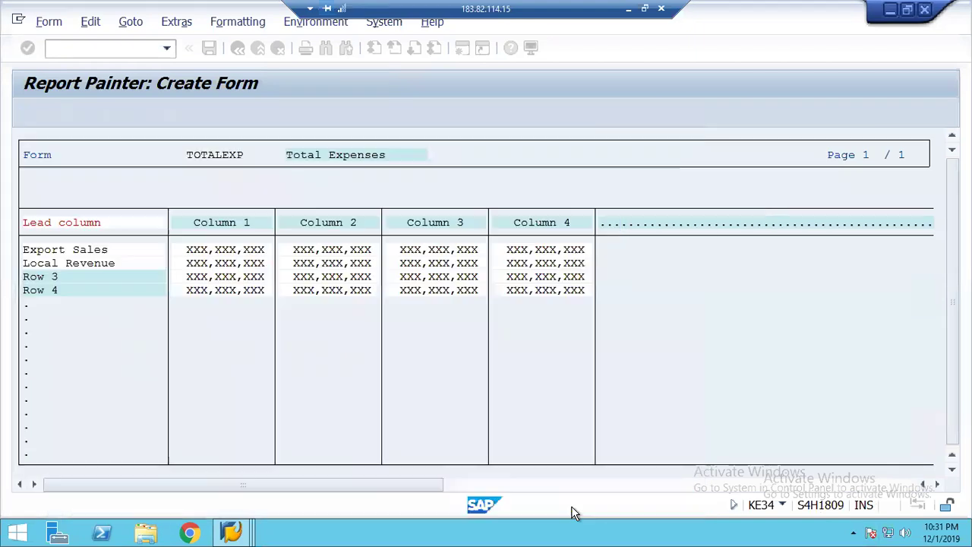
Step: Define Row 4 as a value field with characteristics, using value field Val/COArea Crcy and cost element 310000
double_click(39, 293)
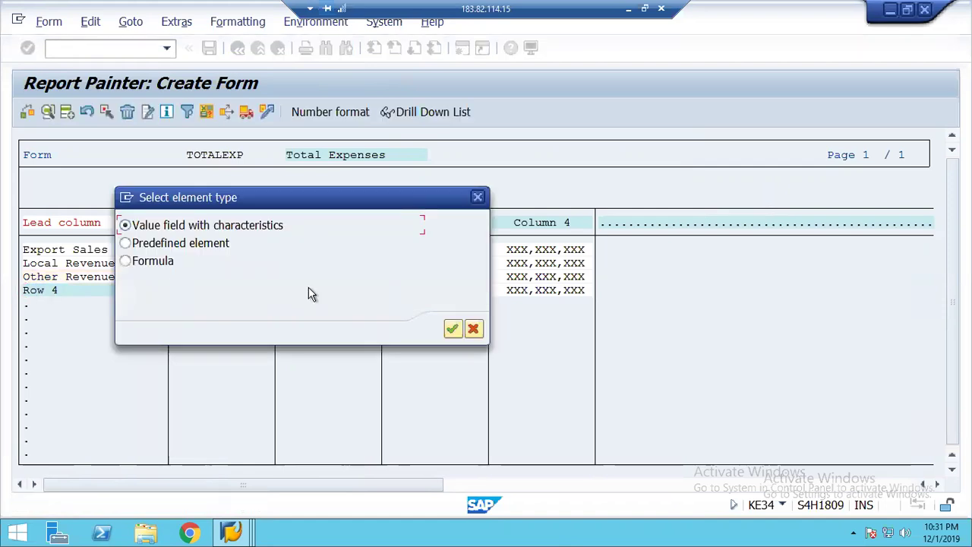
click(453, 328)
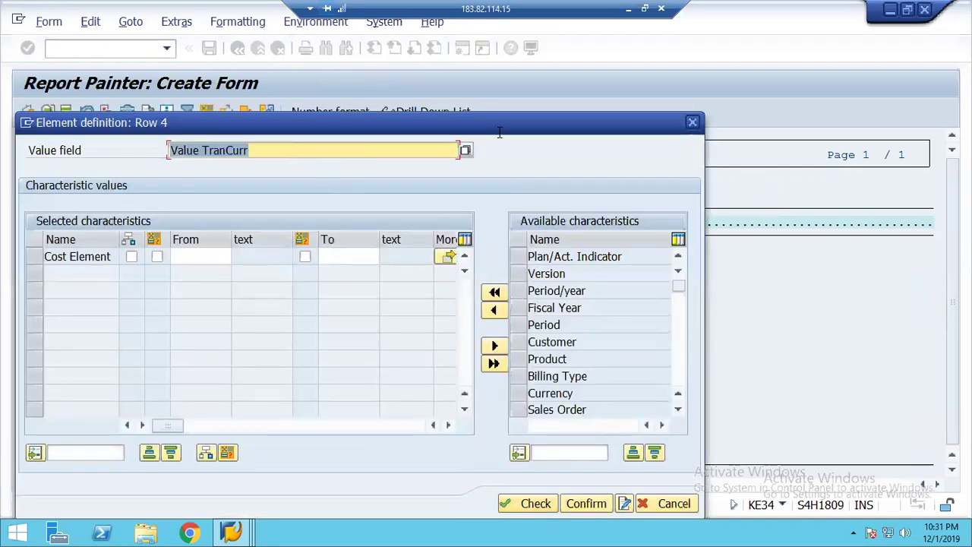
click(465, 151)
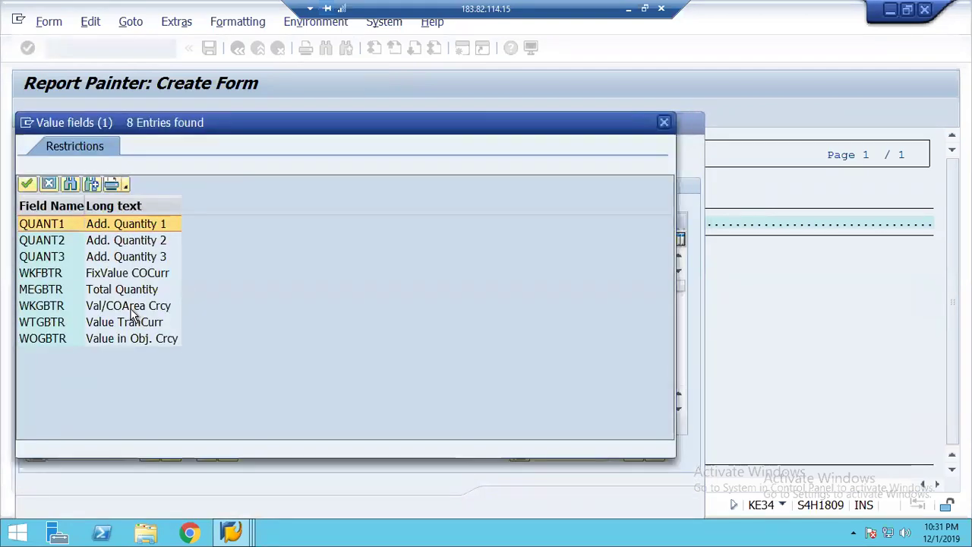
double_click(130, 310)
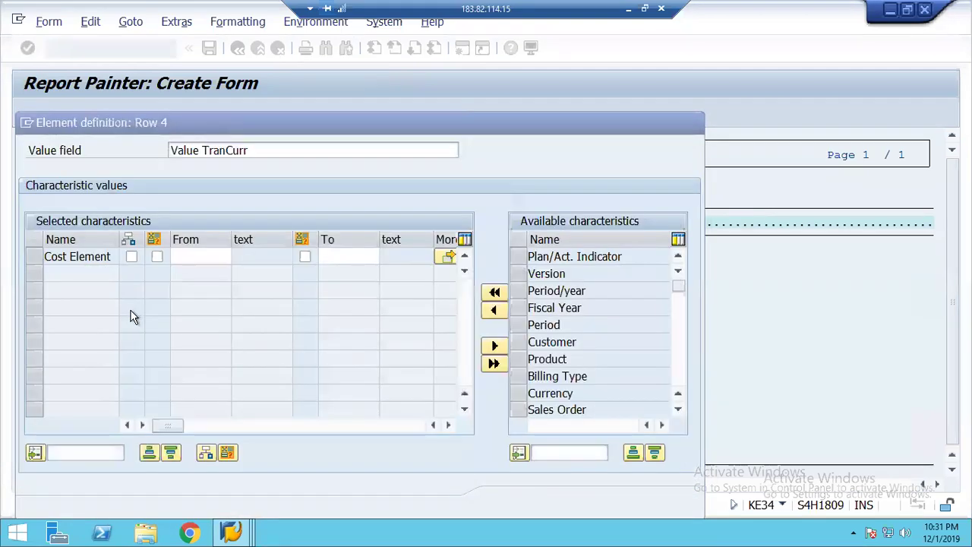
click(198, 260)
click(236, 257)
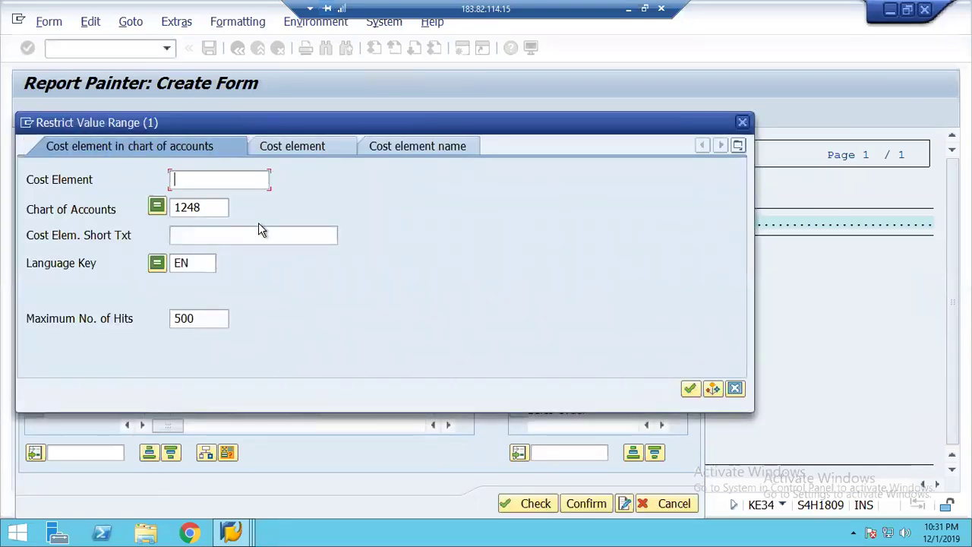
click(691, 389)
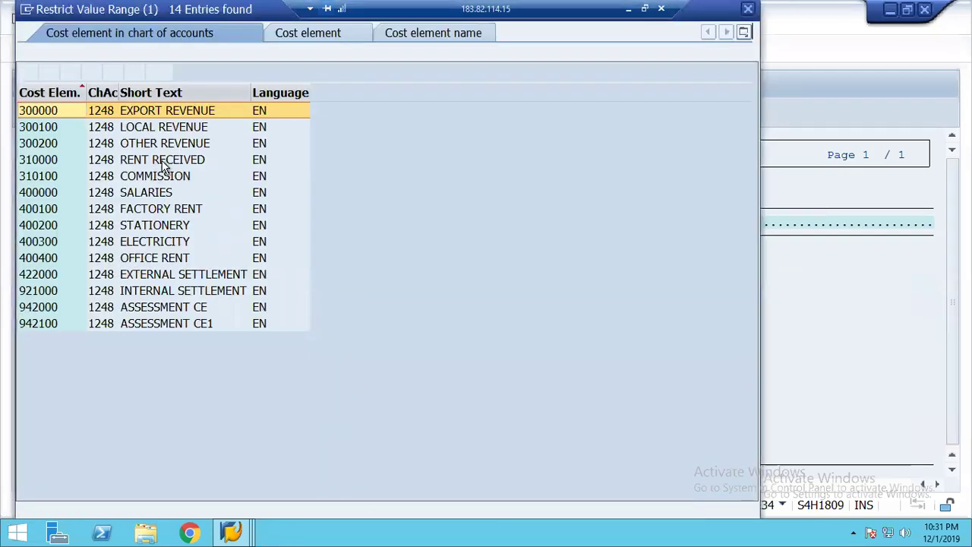
double_click(130, 165)
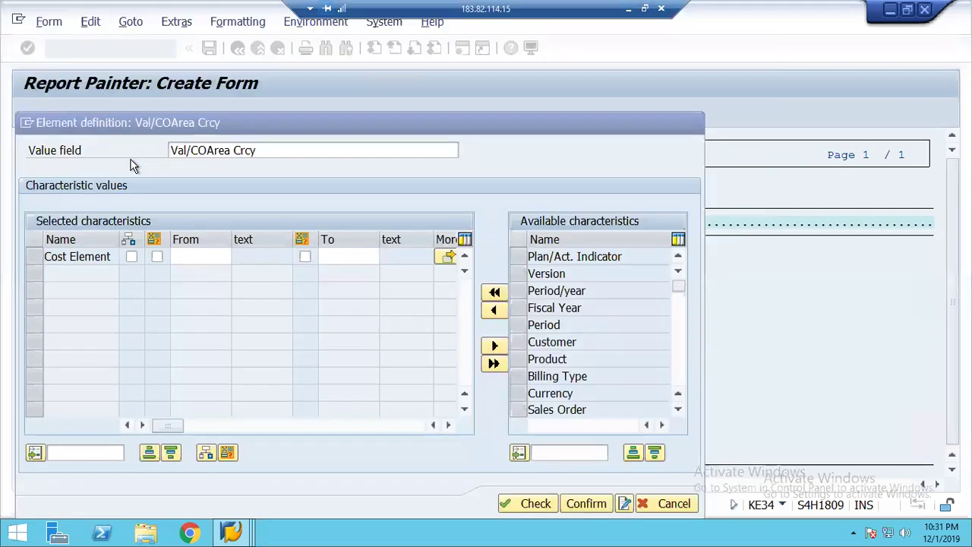
Step: Set Row 4's short text to Rent Recd and its medium and long texts to Rent Received, and confirm the element
click(624, 504)
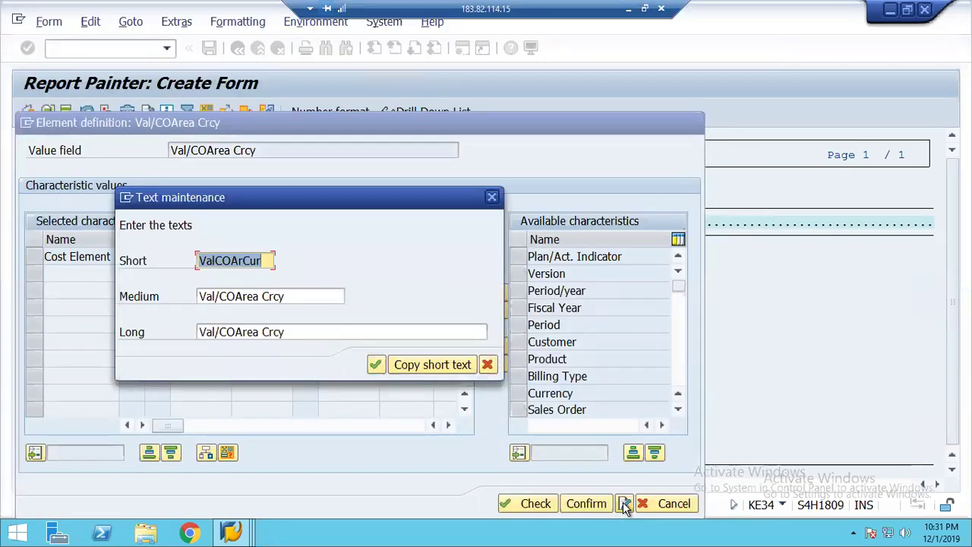
text(Rent Rec)
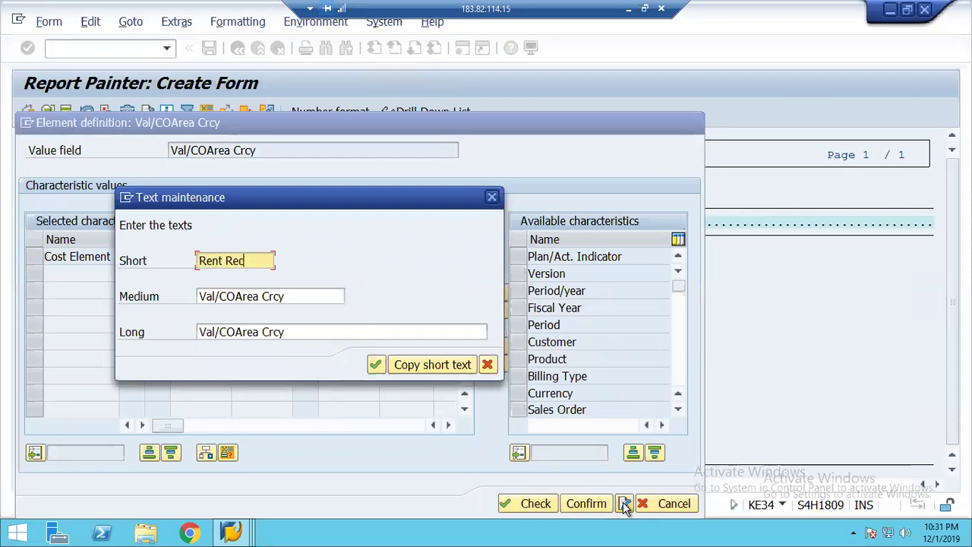
text(d)
key(Tab)
text(Rent Recei)
key(Tab)
text(Rent Receiv)
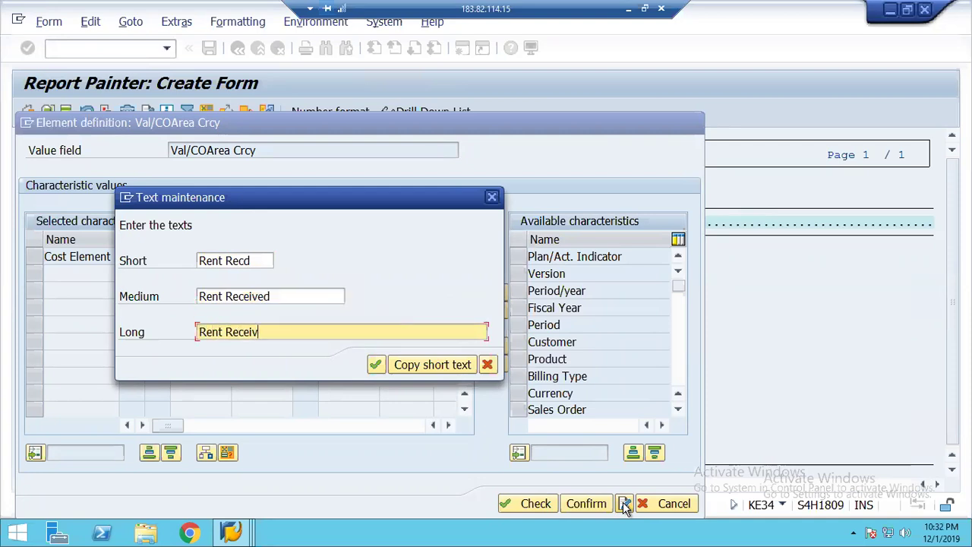
key(Return)
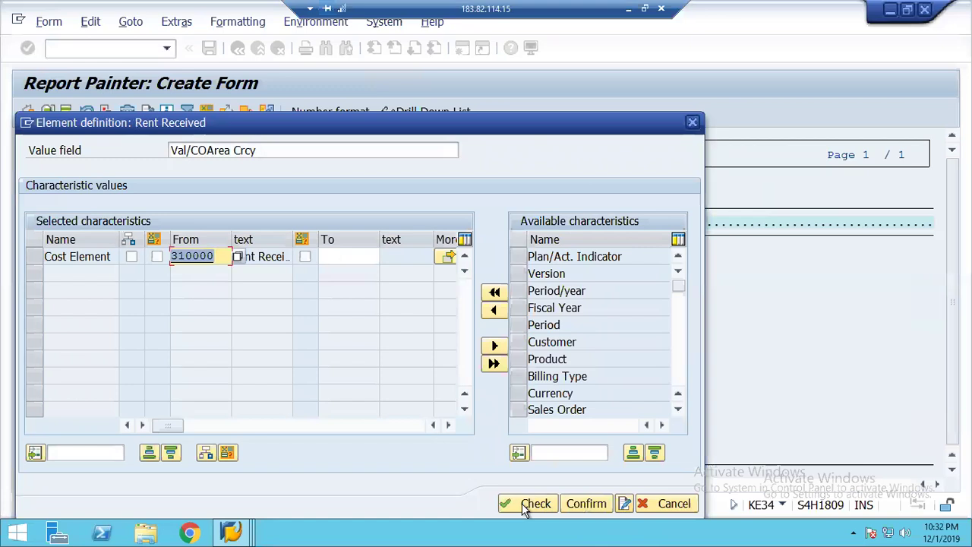
click(583, 503)
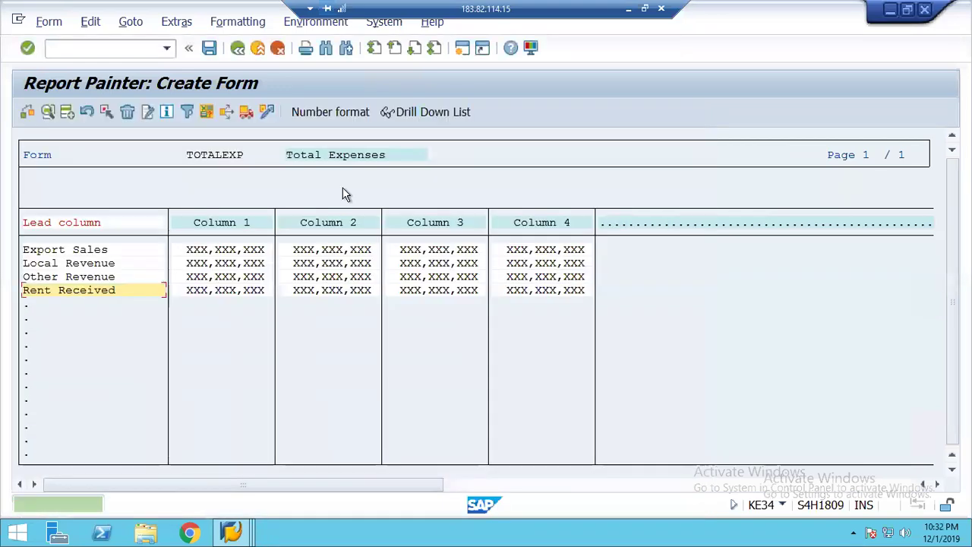
Step: Add a row below Rent Received as a value field with characteristics, using value field Val/COArea Crcy and cost element 310100
double_click(25, 305)
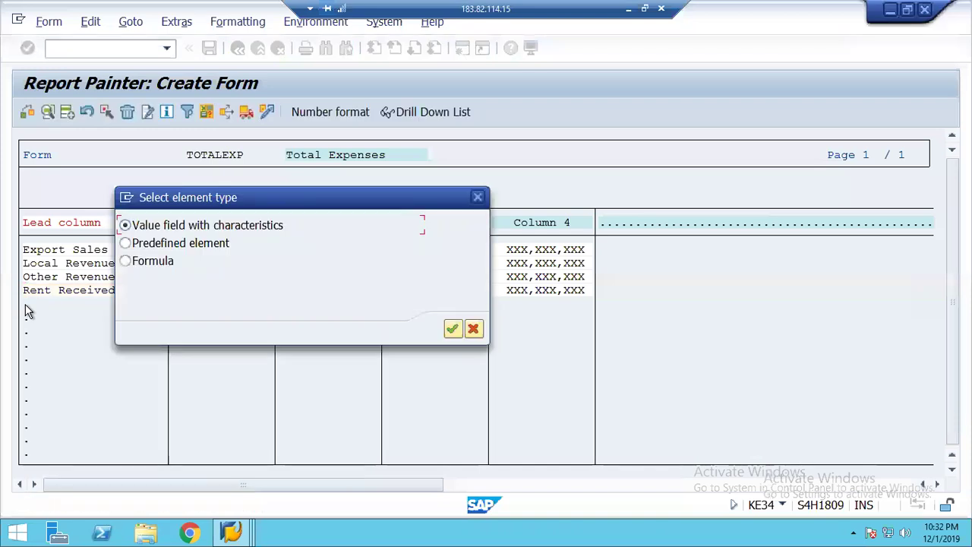
click(454, 328)
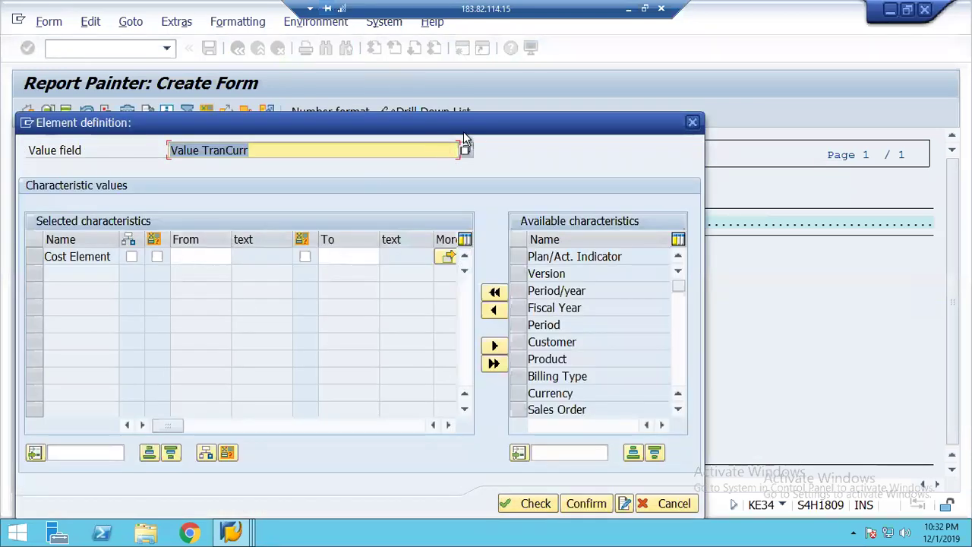
click(466, 150)
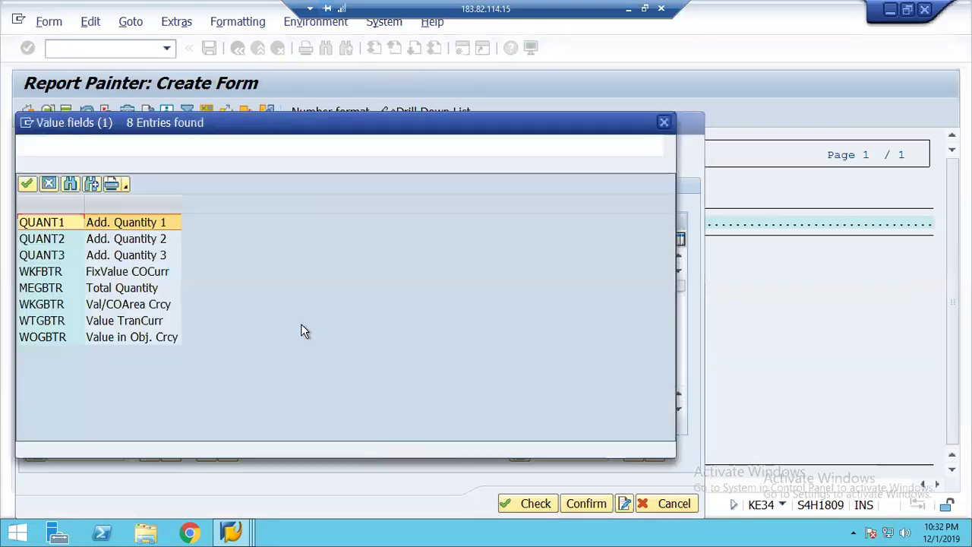
click(108, 308)
double_click(108, 307)
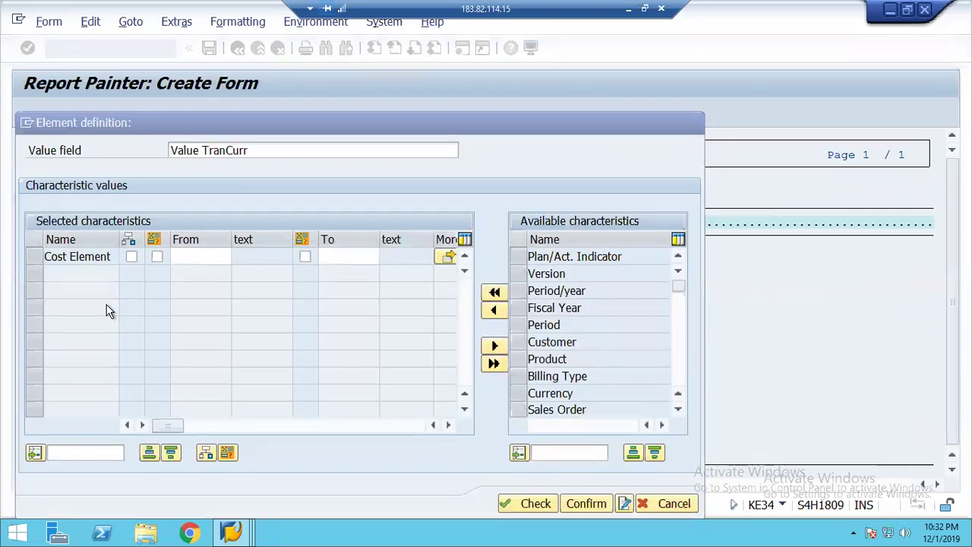
click(198, 257)
click(237, 258)
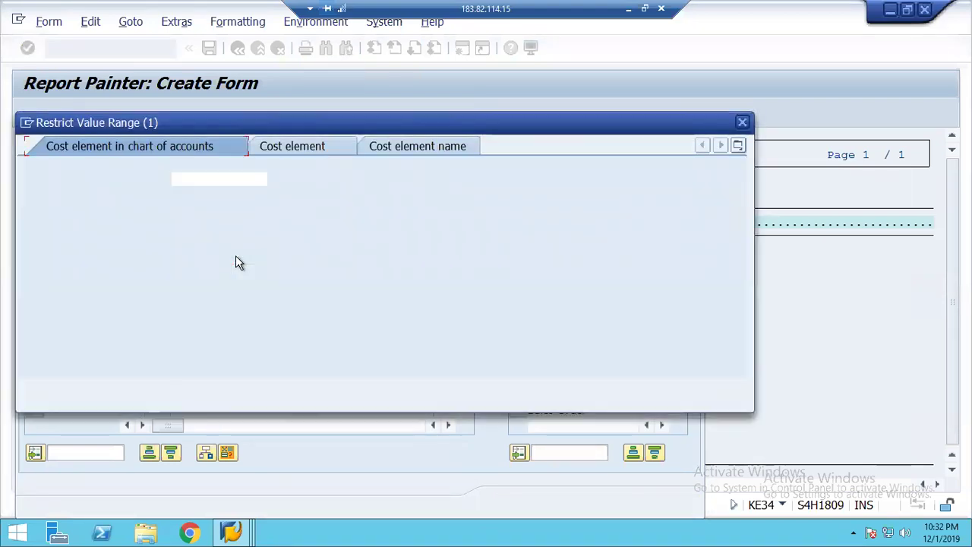
key(Return)
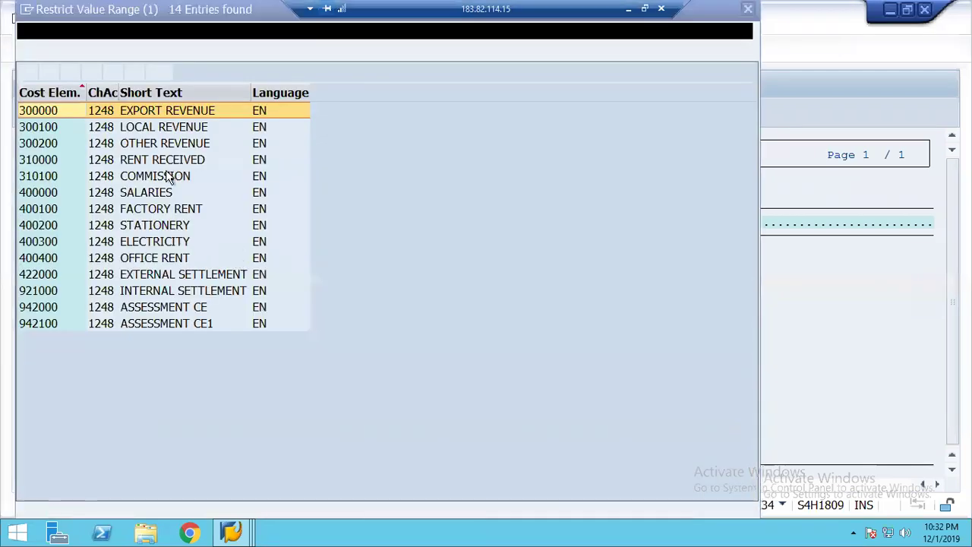
double_click(155, 187)
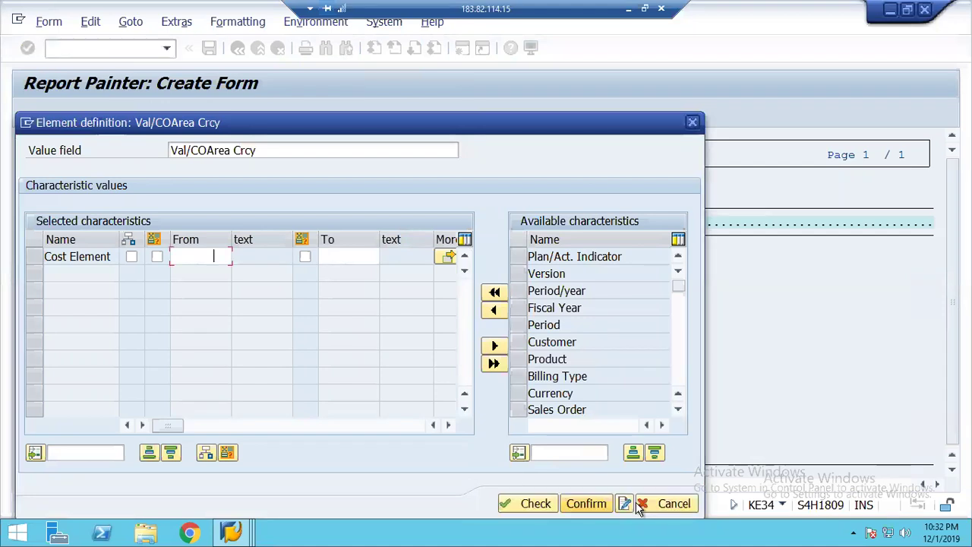
Step: Set the short, medium and long texts of the cost element 310100 row to Commission and confirm the element
click(625, 503)
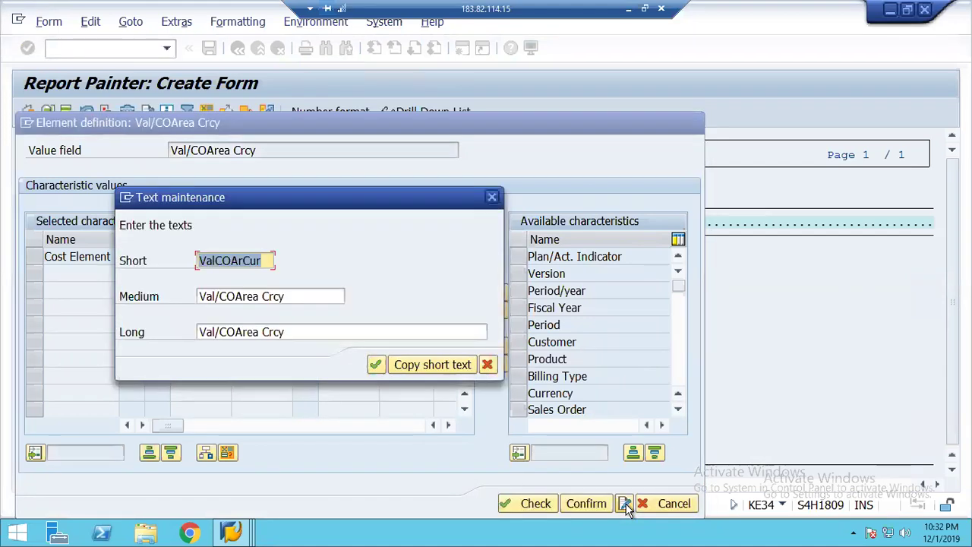
text(Comm)
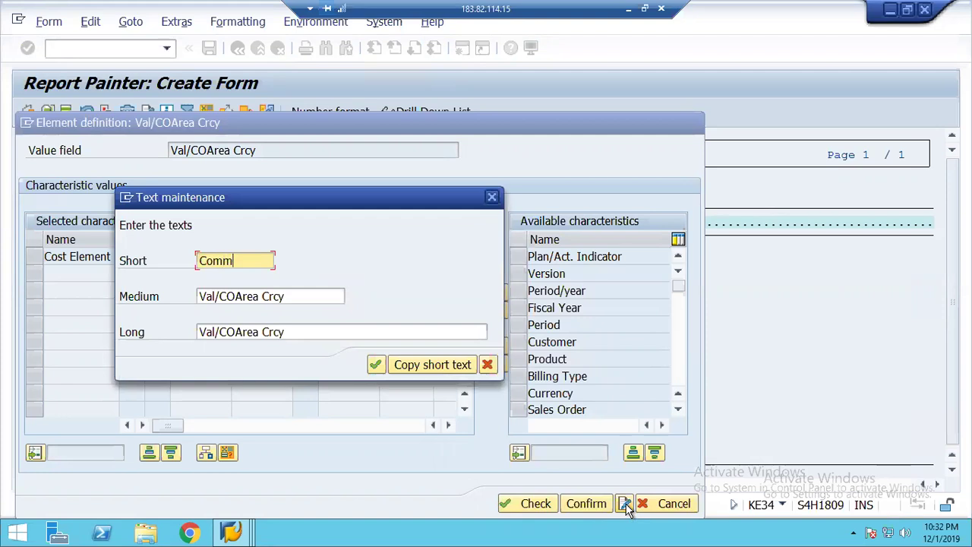
text(ission)
key(Tab)
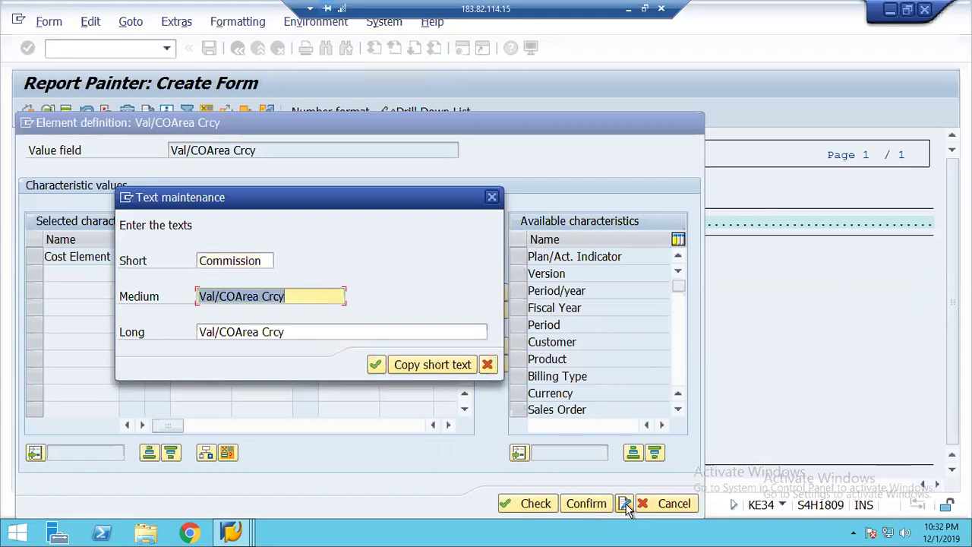
click(437, 366)
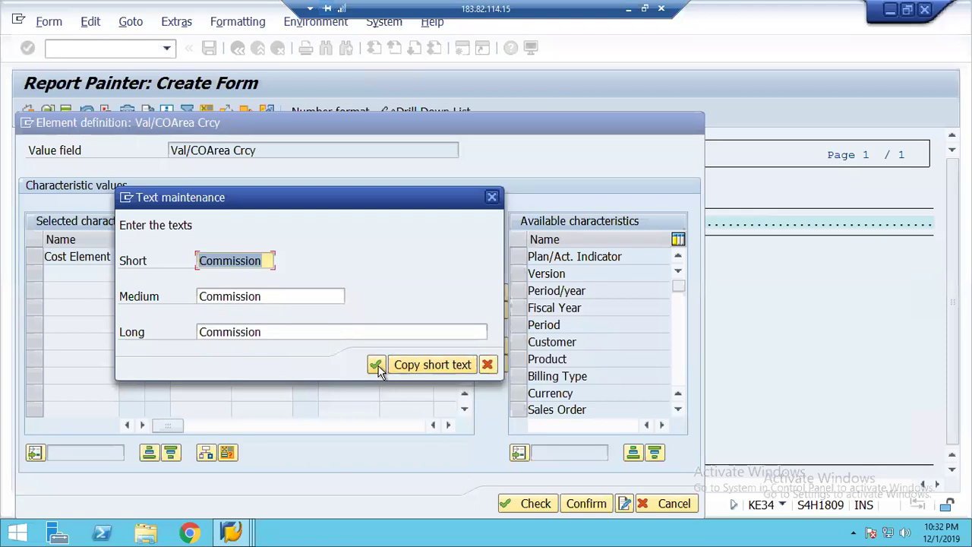
click(529, 505)
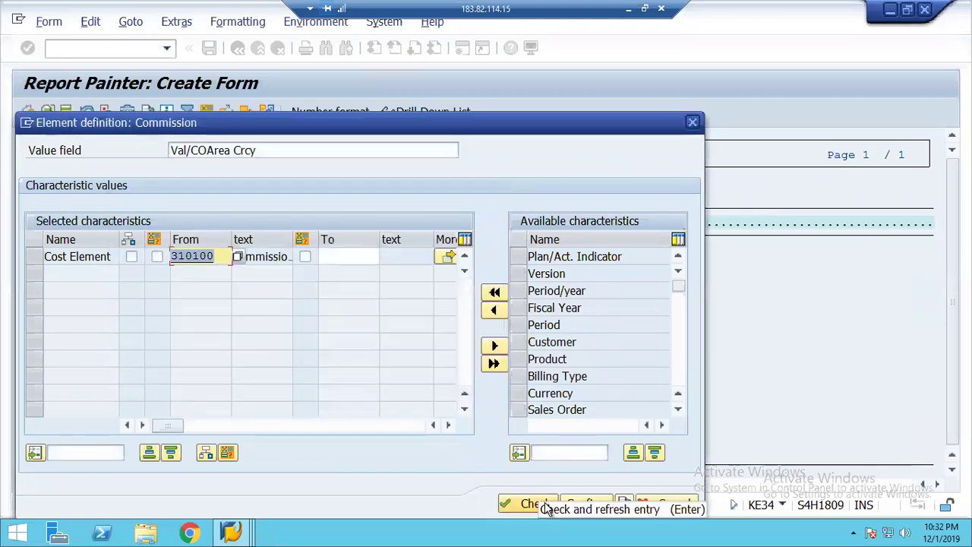
click(545, 505)
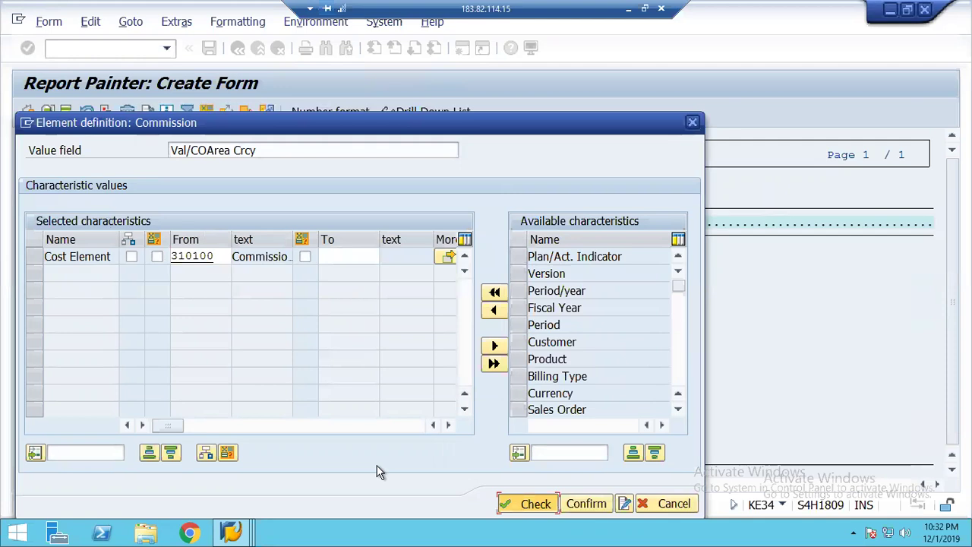
click(480, 535)
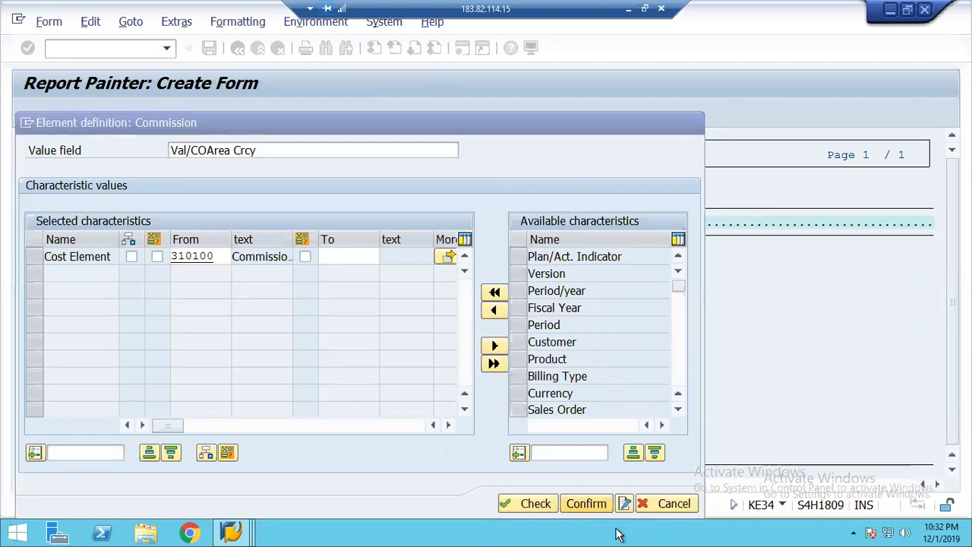
click(586, 503)
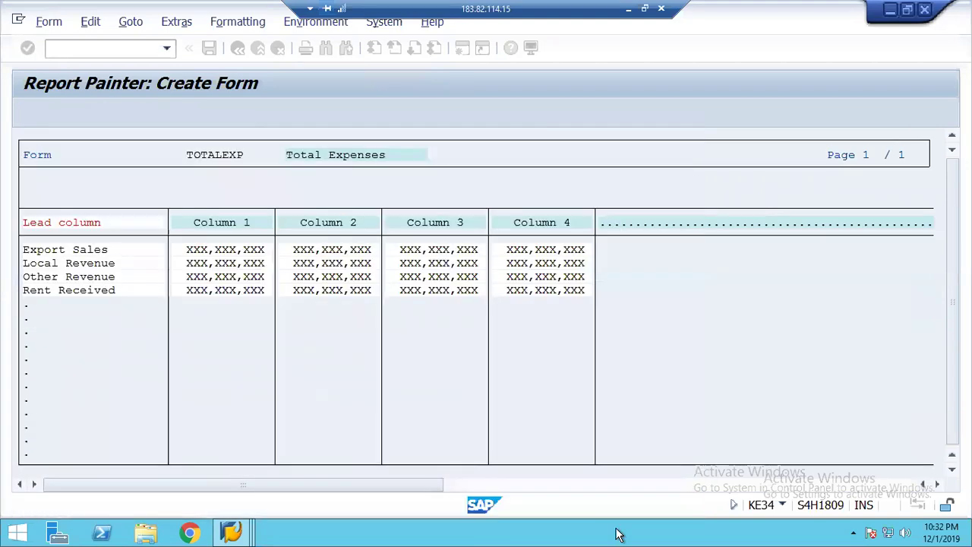
Step: Insert a dividing line below the Commission row with the underscore character __, limited to the value columns
click(27, 338)
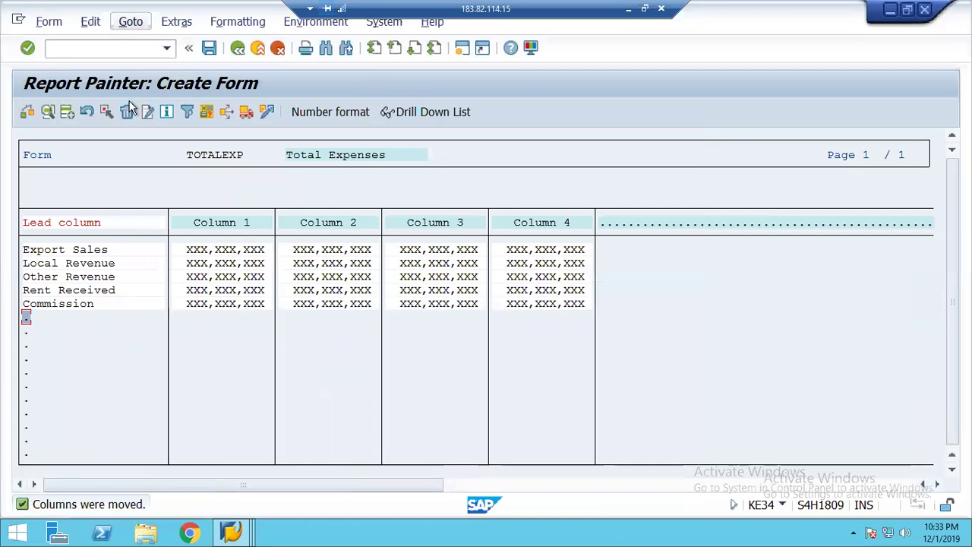
key(alt+e)
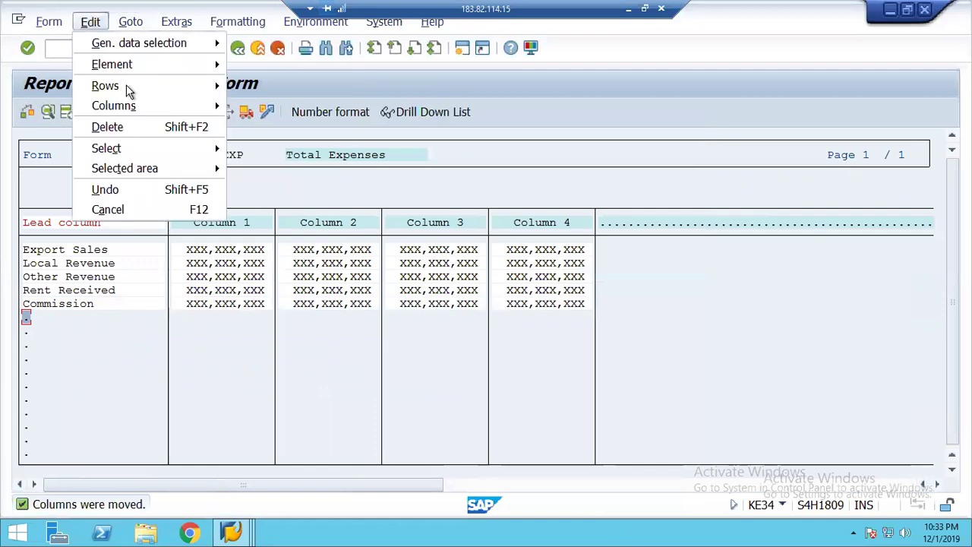
click(89, 25)
click(89, 25)
key(Escape)
mouse_move(139, 89)
click(289, 106)
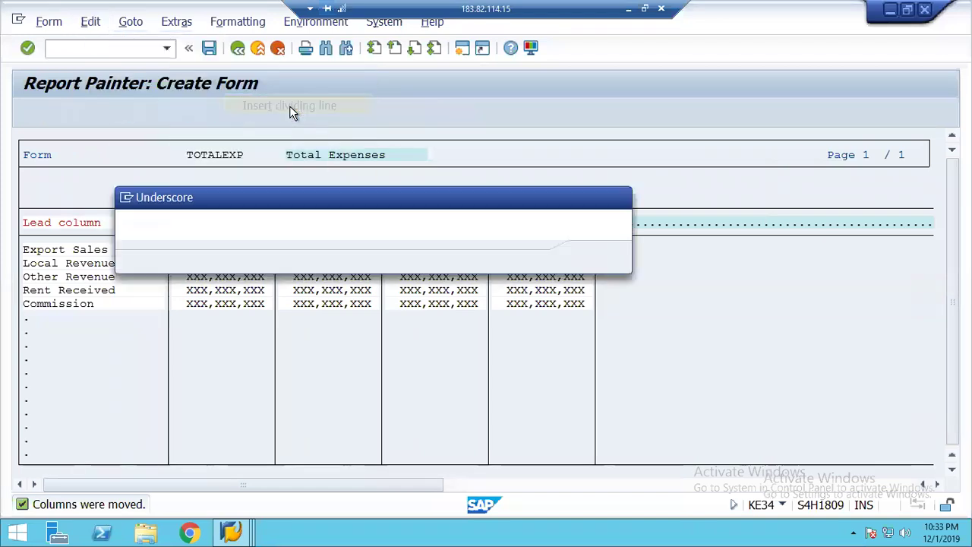
key(Return)
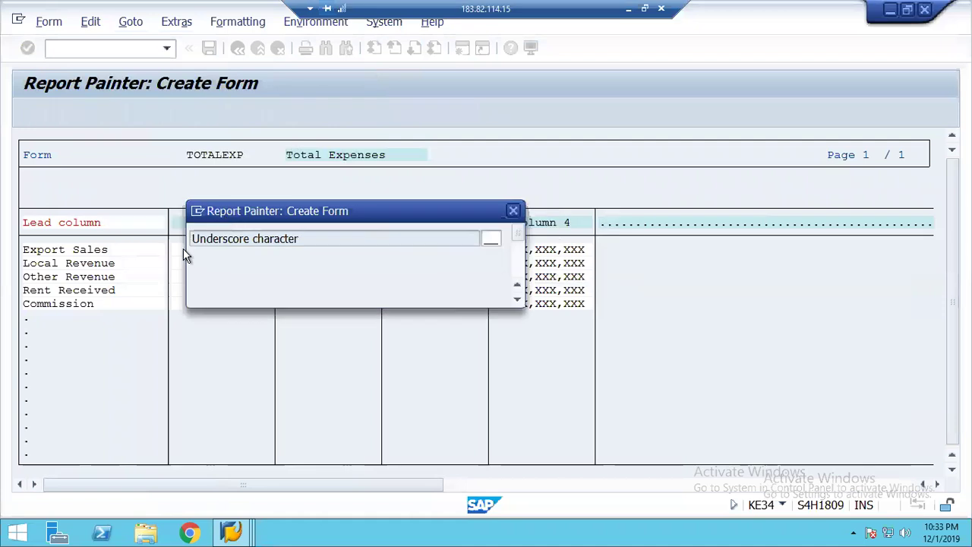
click(275, 292)
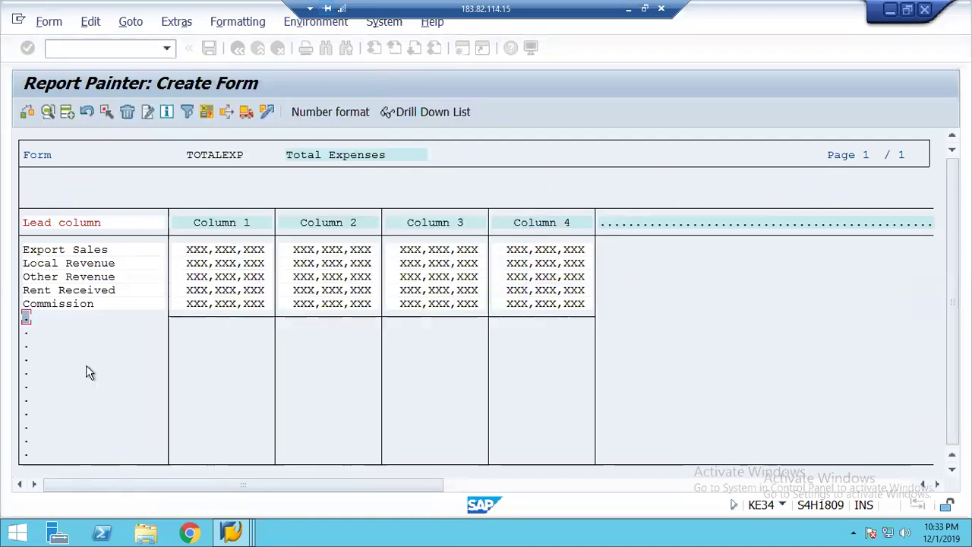
Step: Define the row below the dividing line as the formula Y001 + Y002 + Y003 + Y004 + Y005
double_click(26, 334)
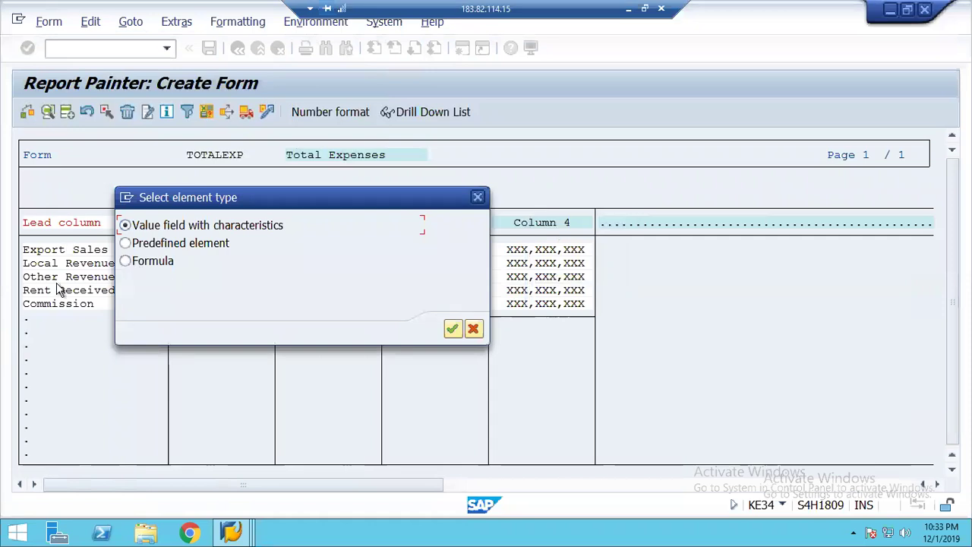
click(152, 260)
click(454, 329)
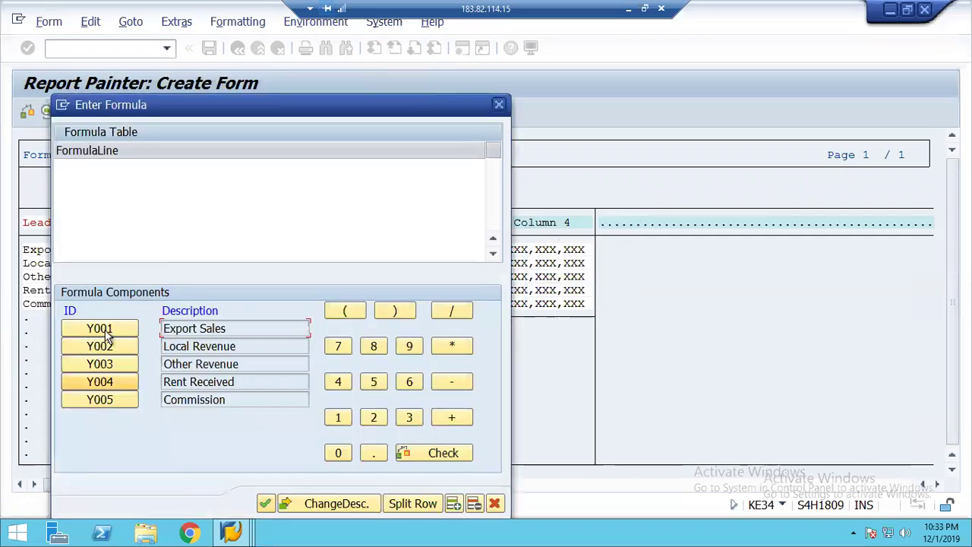
click(106, 333)
click(452, 418)
click(135, 347)
click(451, 418)
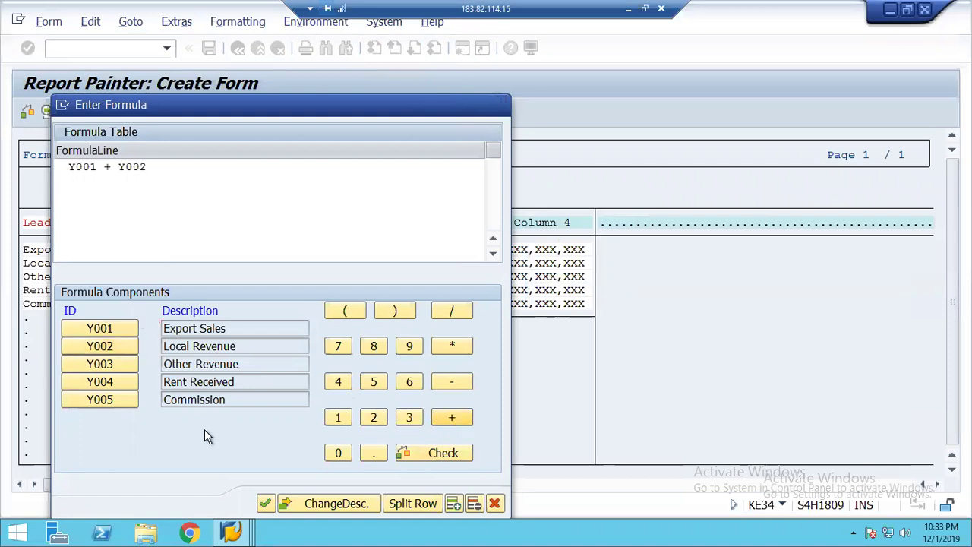
click(103, 364)
click(448, 418)
click(99, 382)
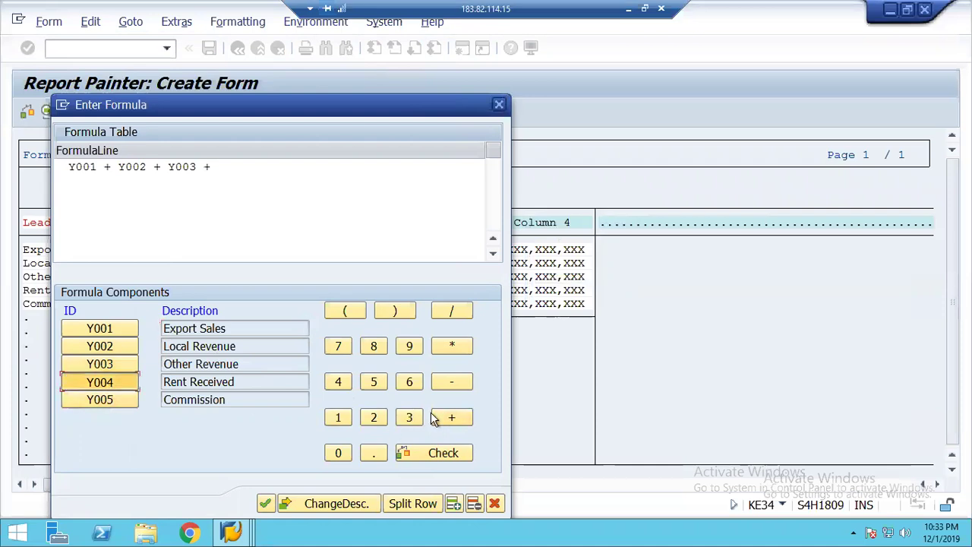
click(440, 416)
click(87, 403)
click(264, 503)
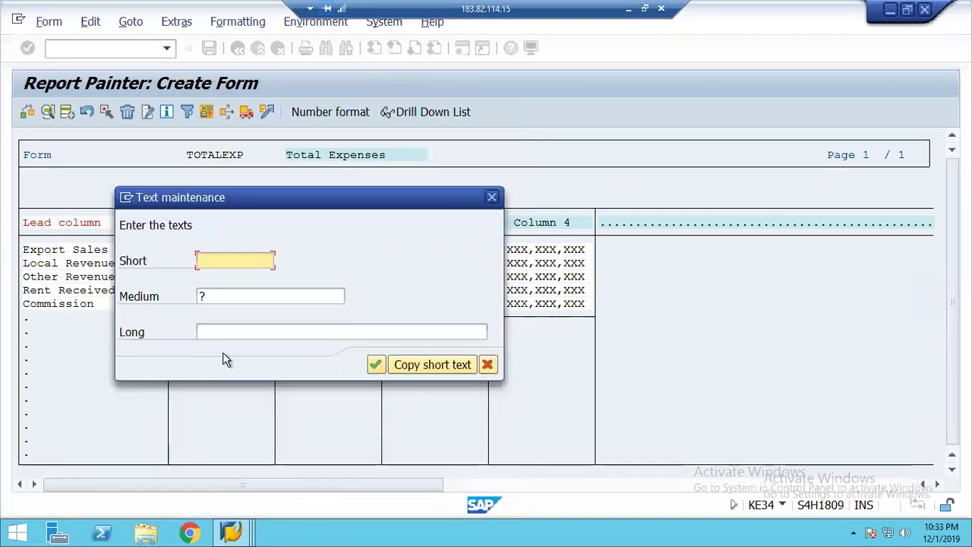
Step: Set the formula row's short text to Total Rev and its medium and long texts to Total Revenue
text(Total Rev)
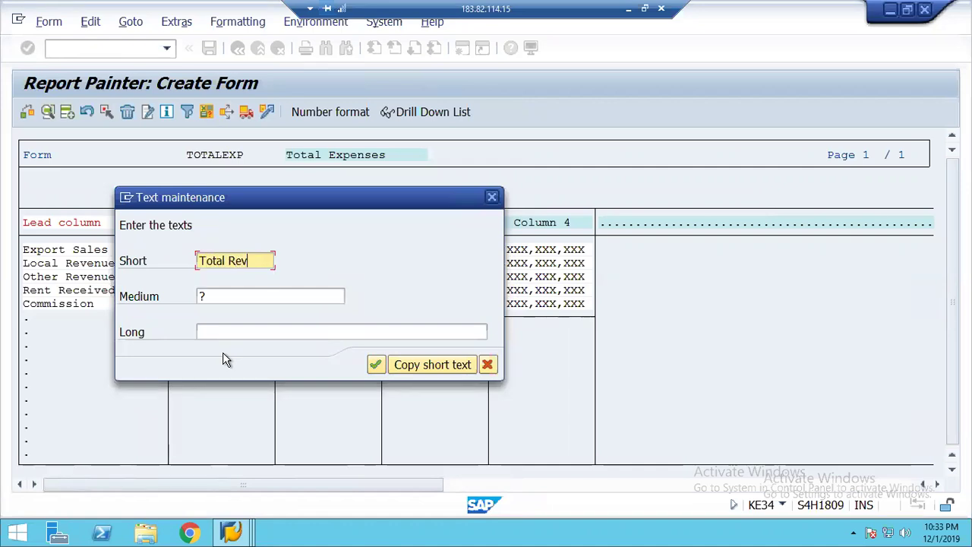
key(Tab)
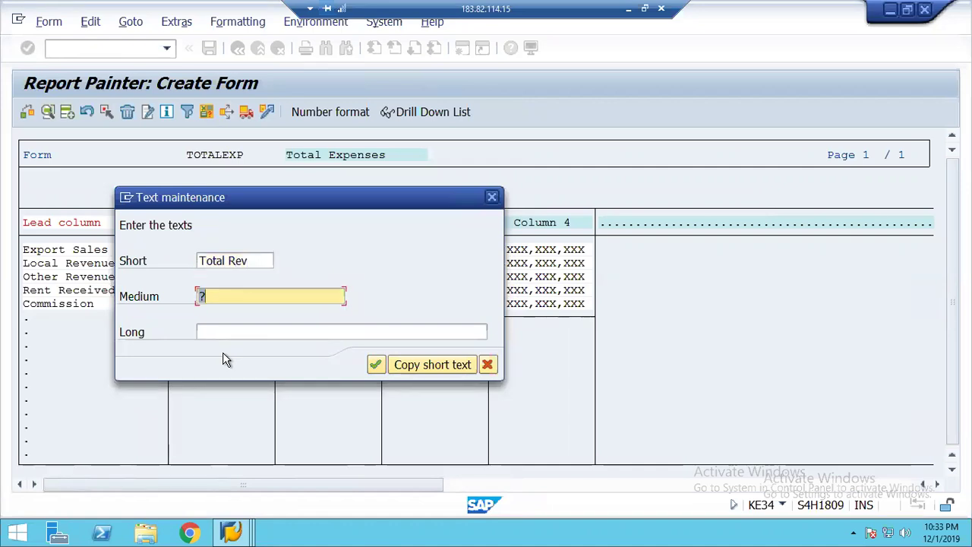
text(Total)
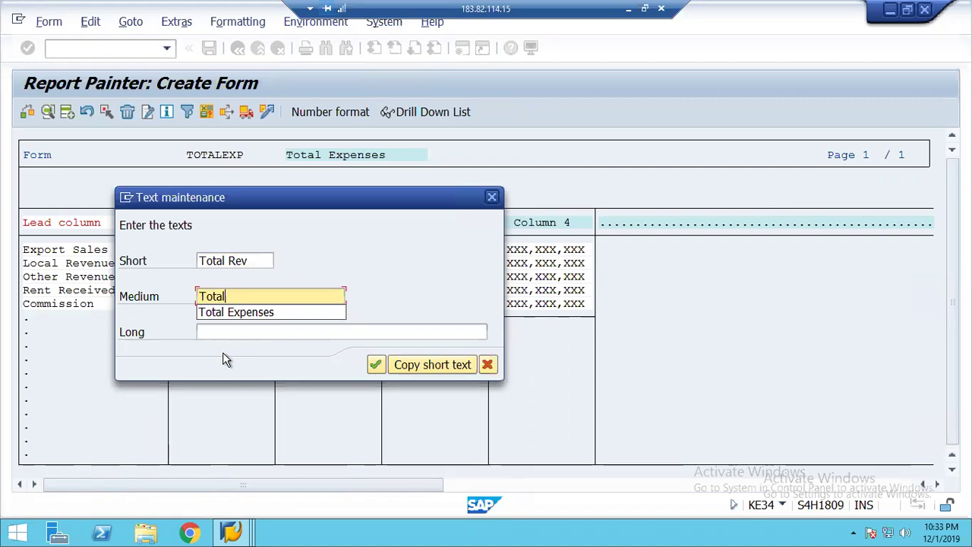
text( Revenue)
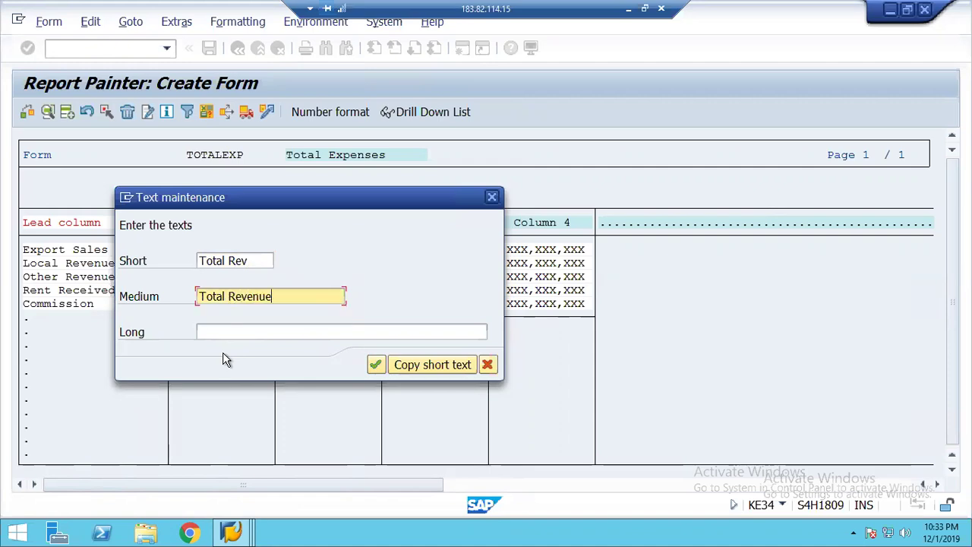
key(Tab)
text(Total)
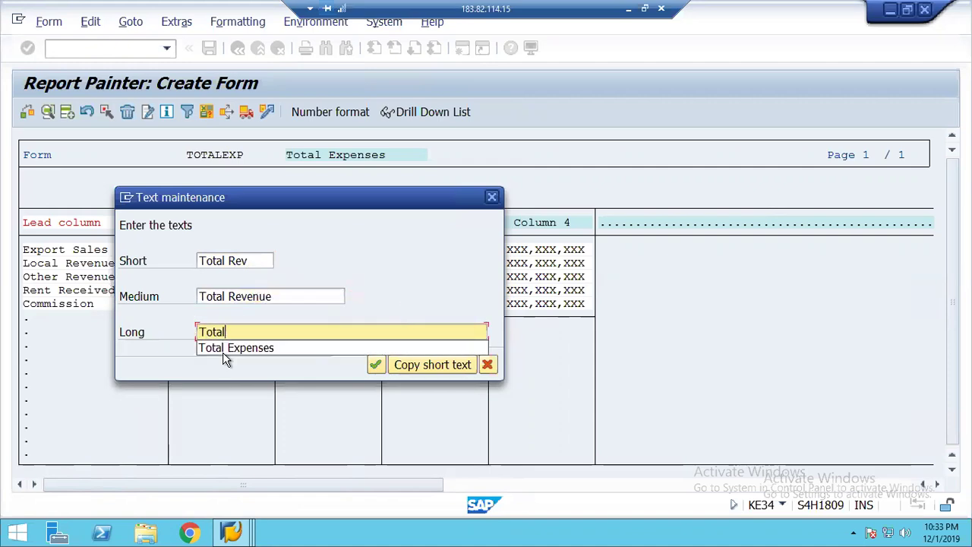
text( Revw)
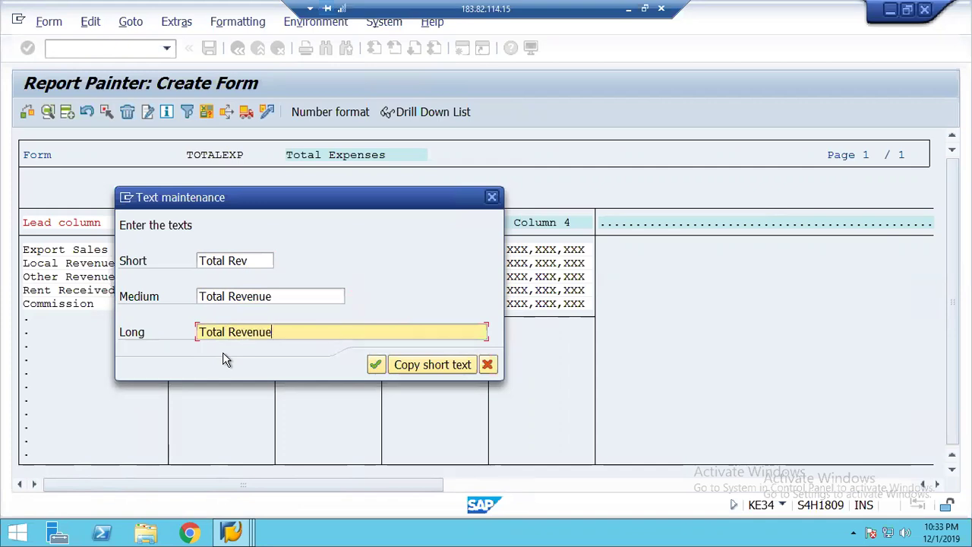
key(Return)
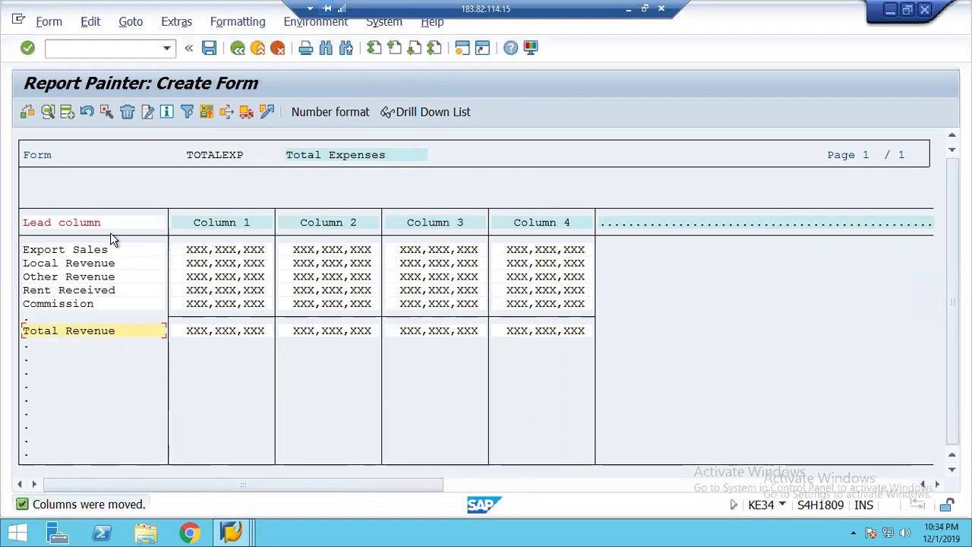
Step: Insert a == dividing line below Total Revenue that is not limited to the value columns, and try to save the form
click(26, 349)
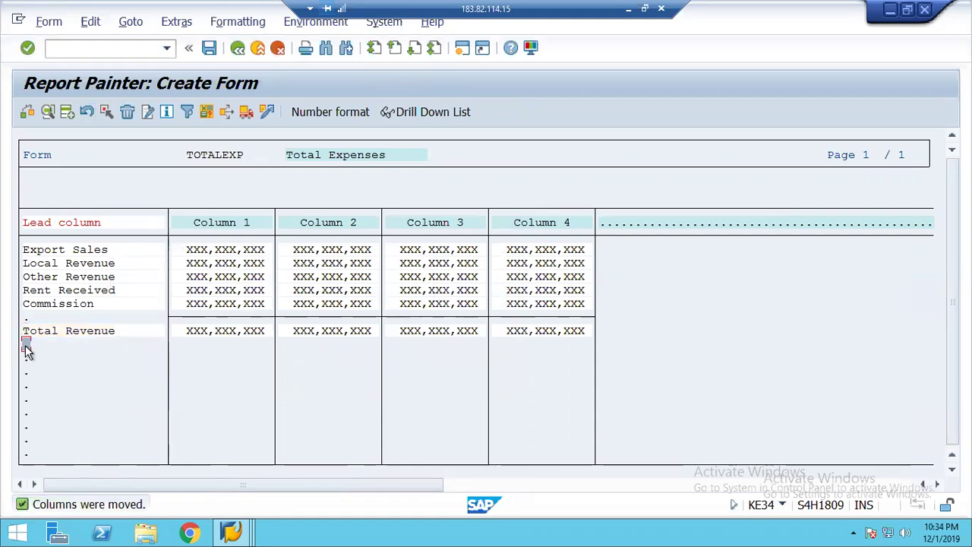
click(90, 21)
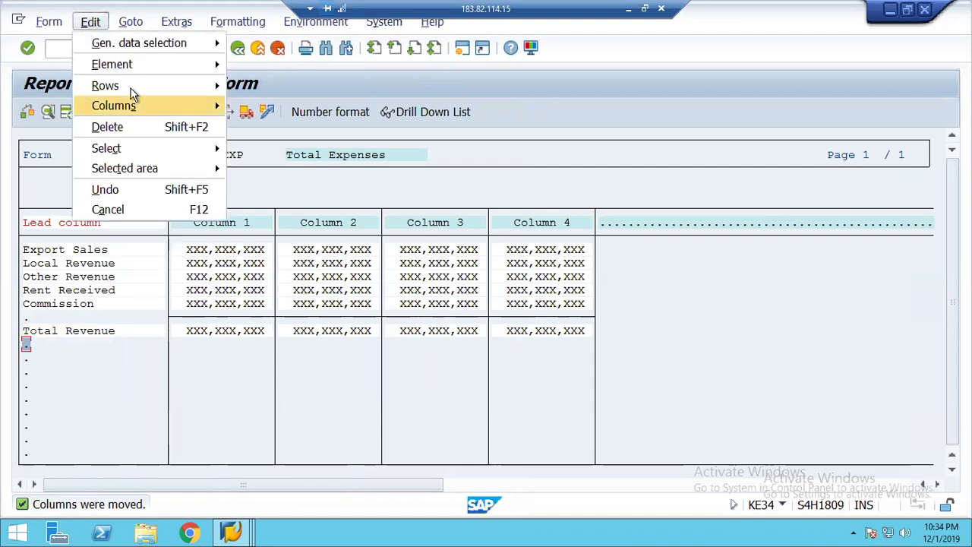
mouse_move(129, 88)
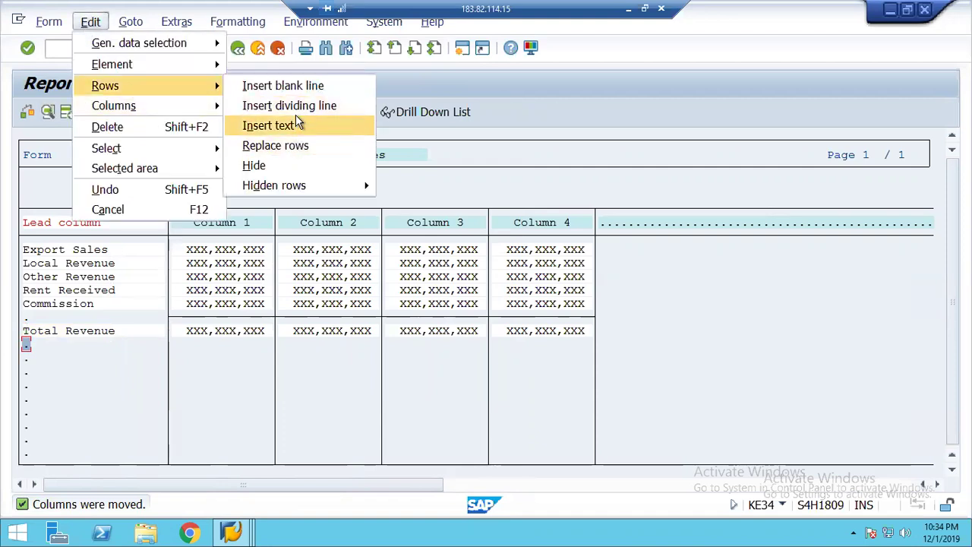
click(295, 109)
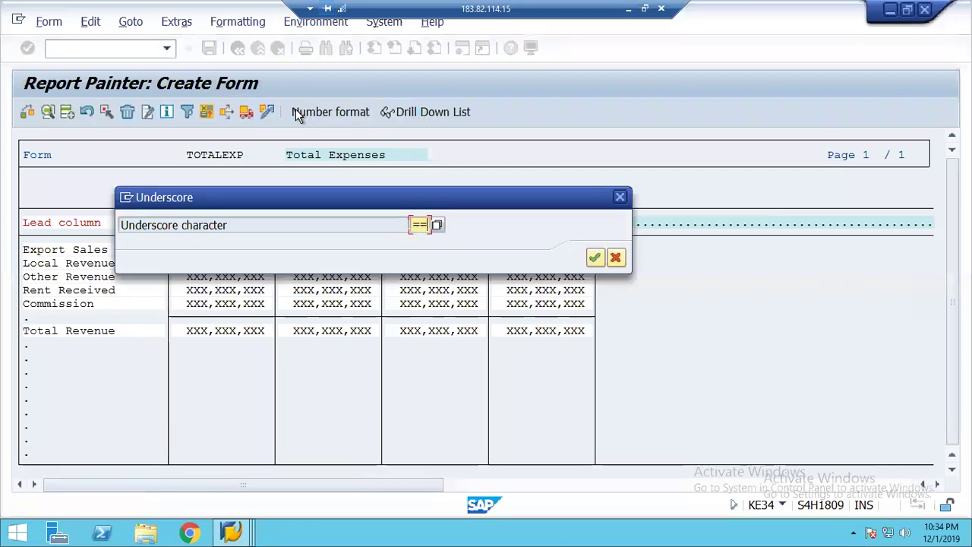
key(Return)
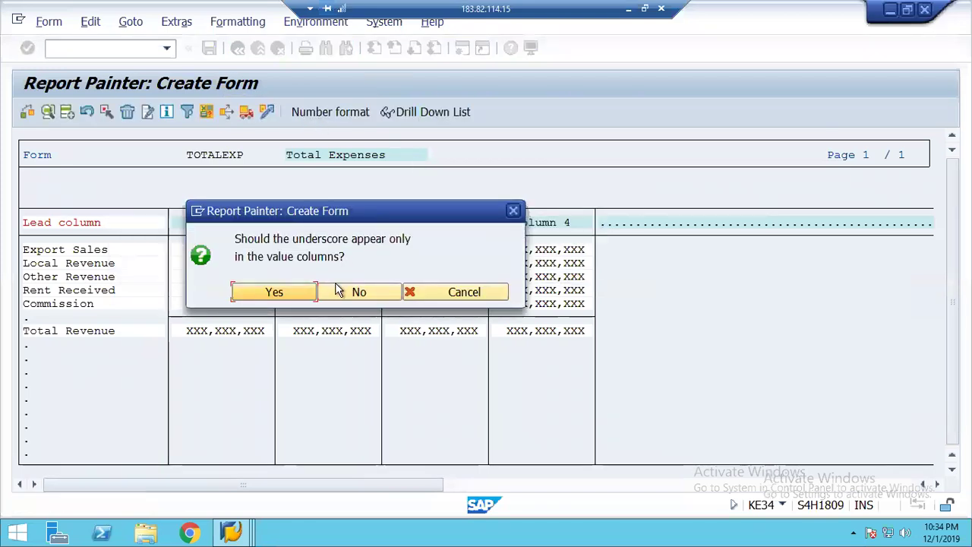
click(338, 293)
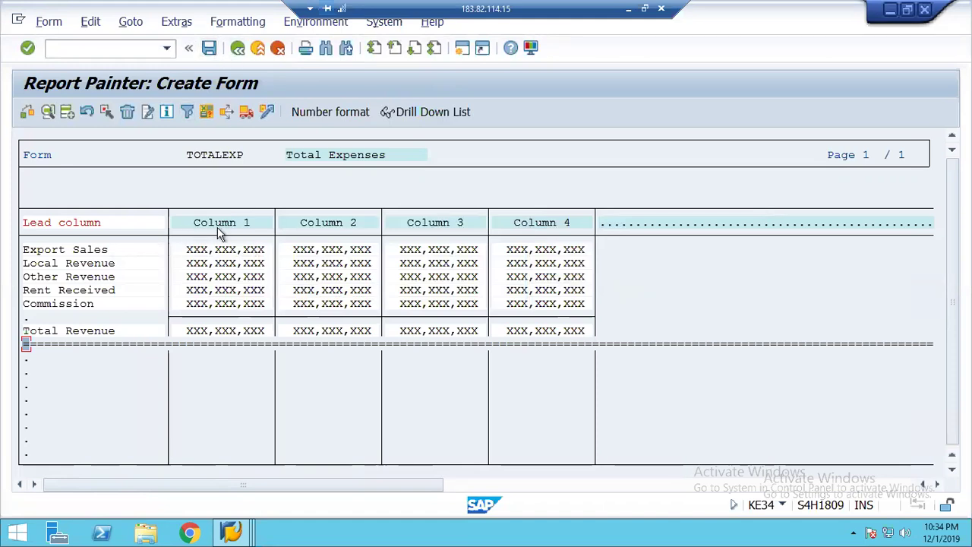
click(207, 50)
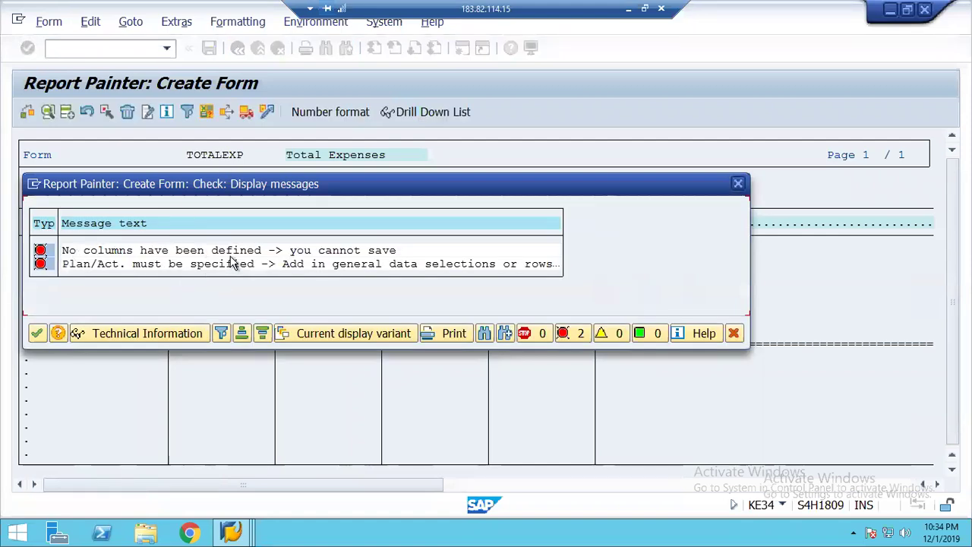
click(734, 334)
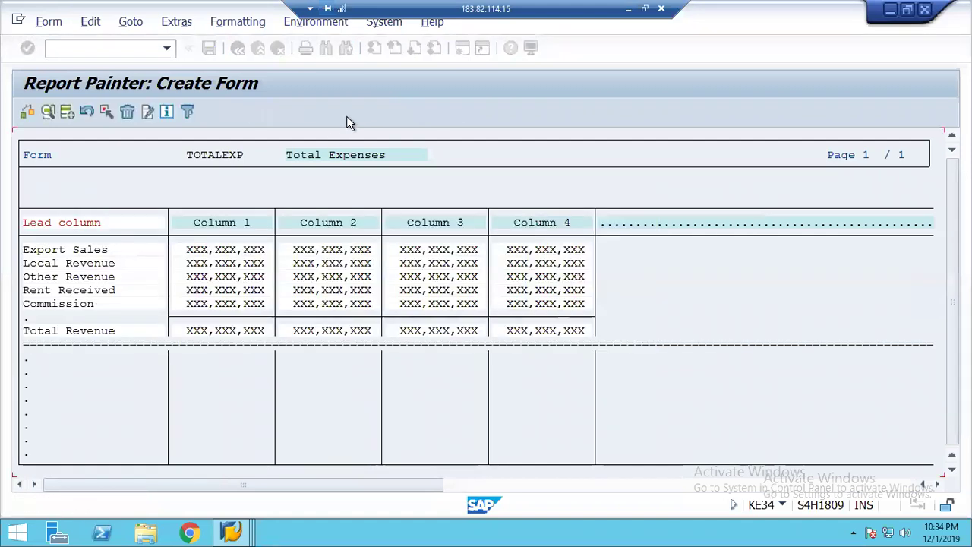
Step: Define the first value column by characteristics, using Plan/Act. Indicator with the value 0 (Actual data)
double_click(174, 225)
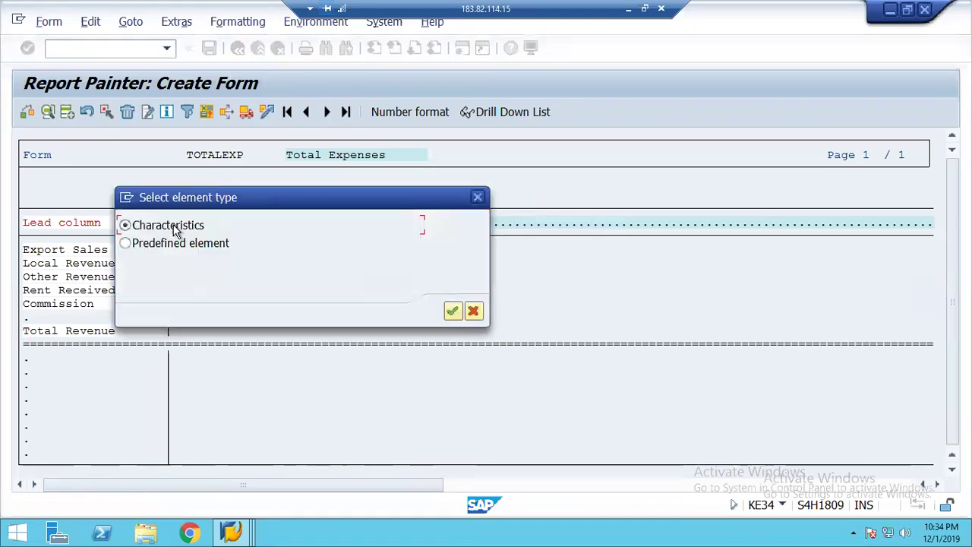
click(452, 311)
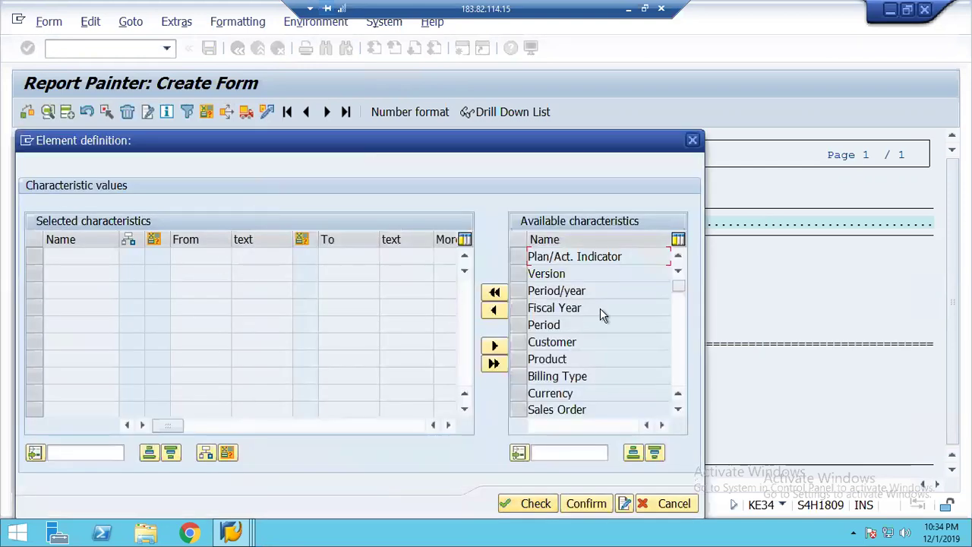
click(520, 256)
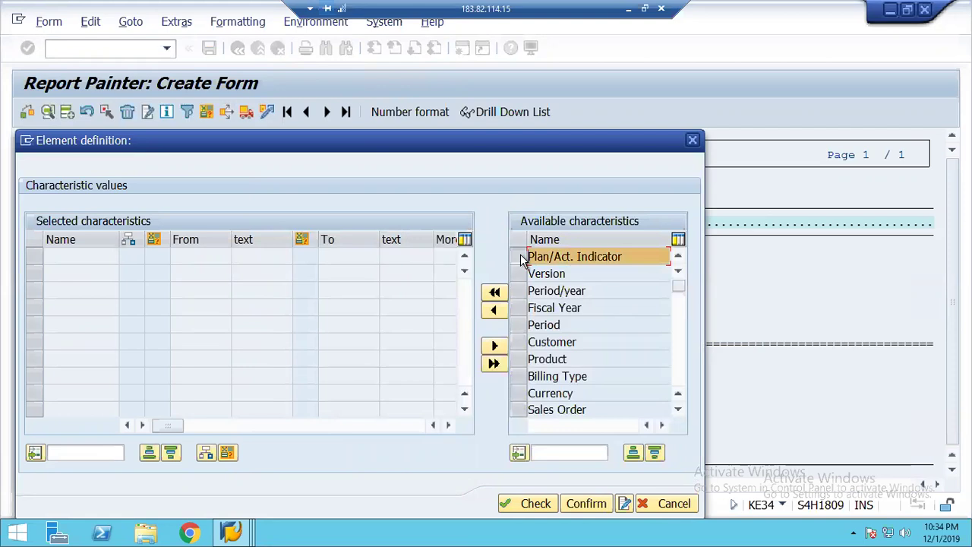
click(495, 309)
click(197, 259)
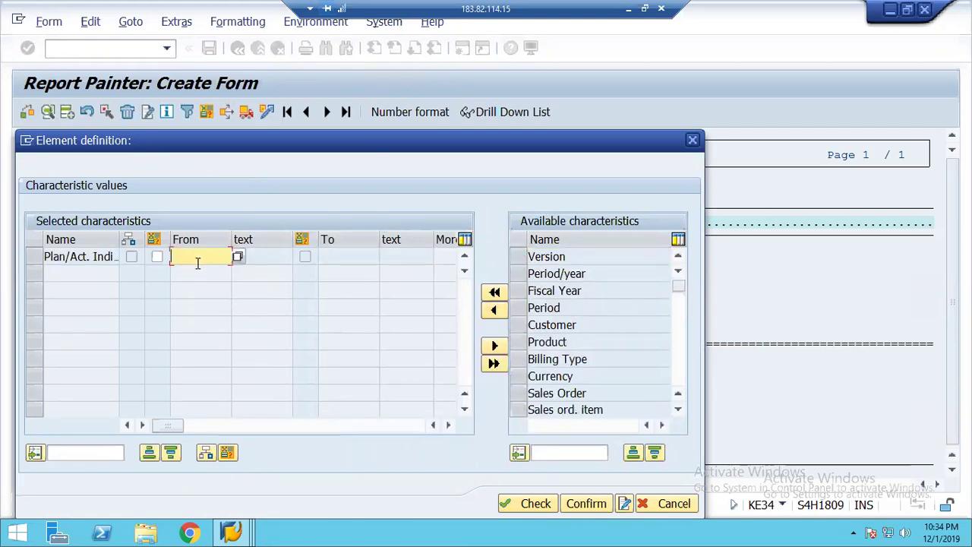
click(237, 257)
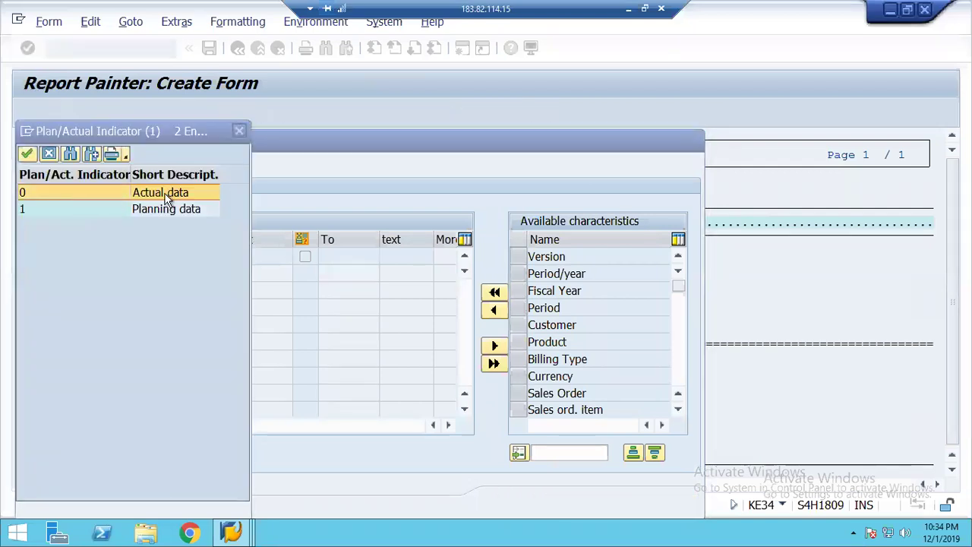
key(Escape)
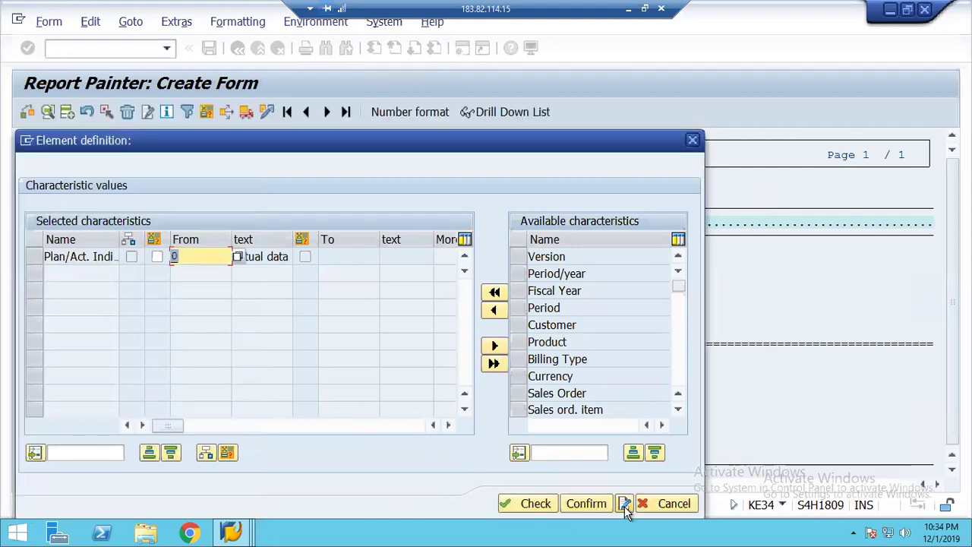
Step: Set the column's short, medium and long texts to Actual, then check and confirm its element definition
click(625, 504)
text(Actual)
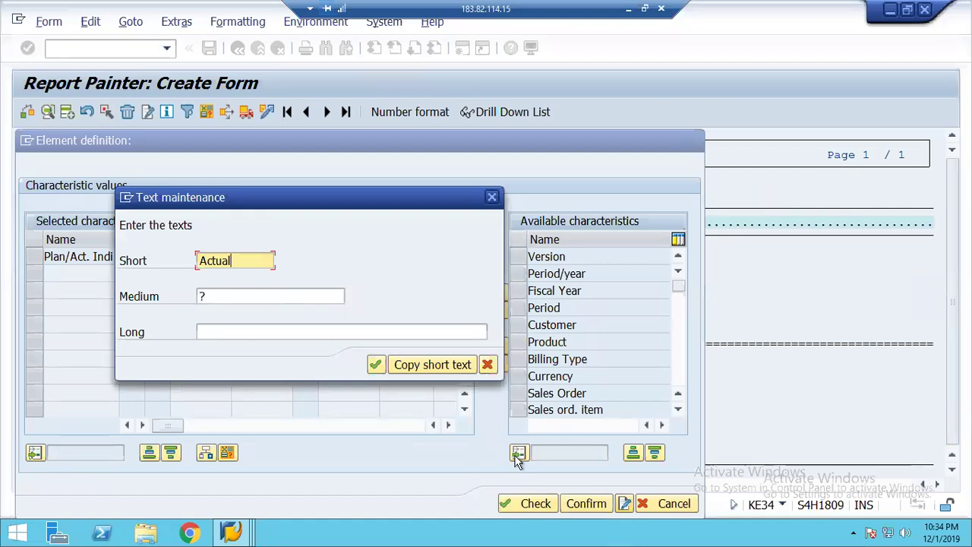
click(429, 365)
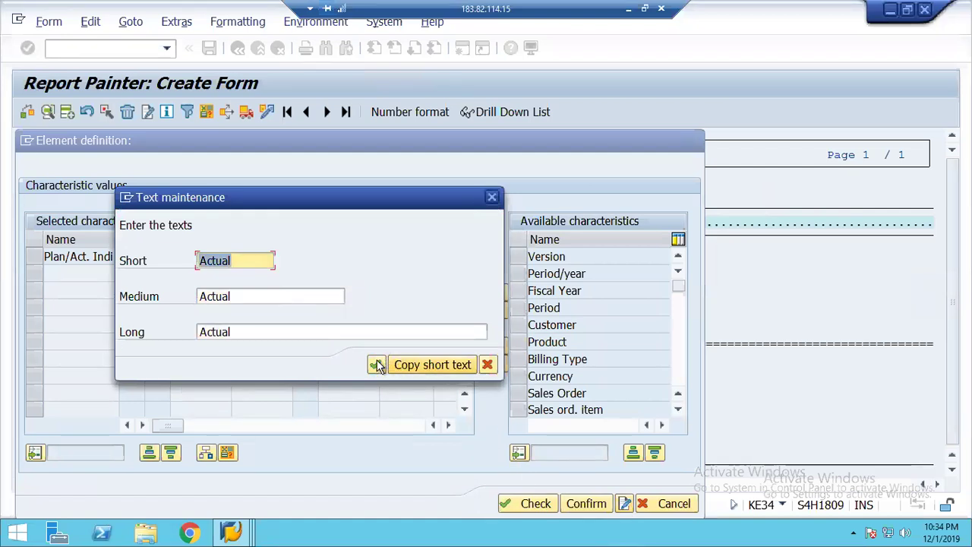
key(Return)
click(541, 504)
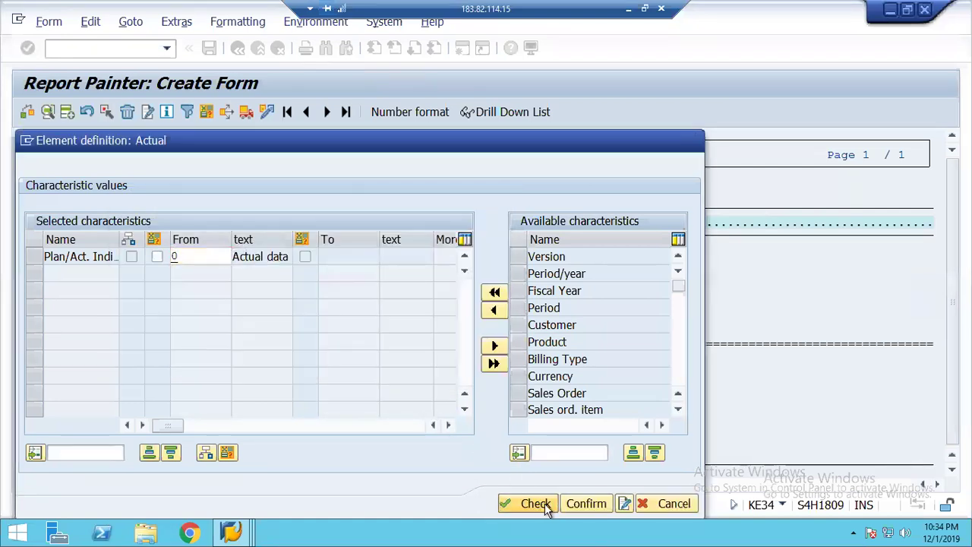
click(573, 501)
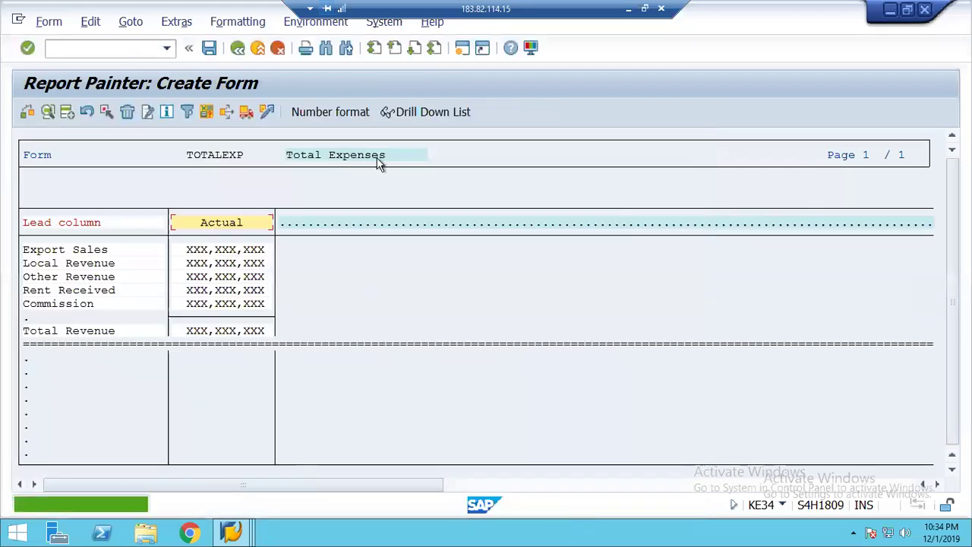
Step: Save the TOTALEXP form and reopen it through the Change Form activity
click(209, 49)
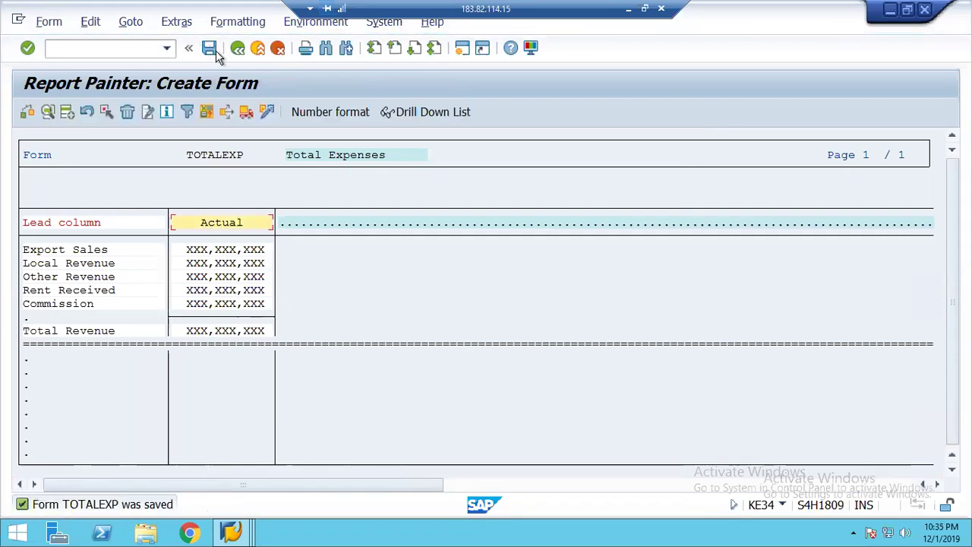
click(238, 49)
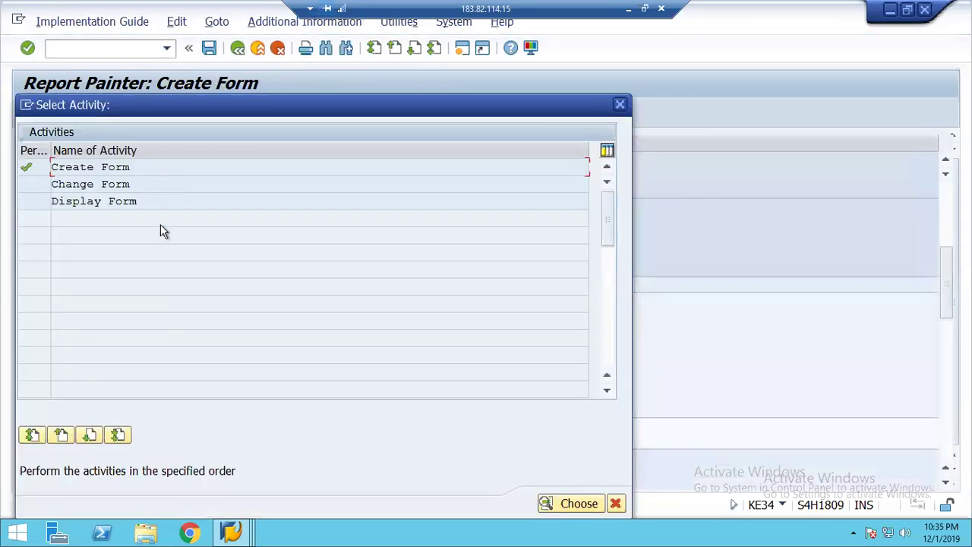
double_click(79, 185)
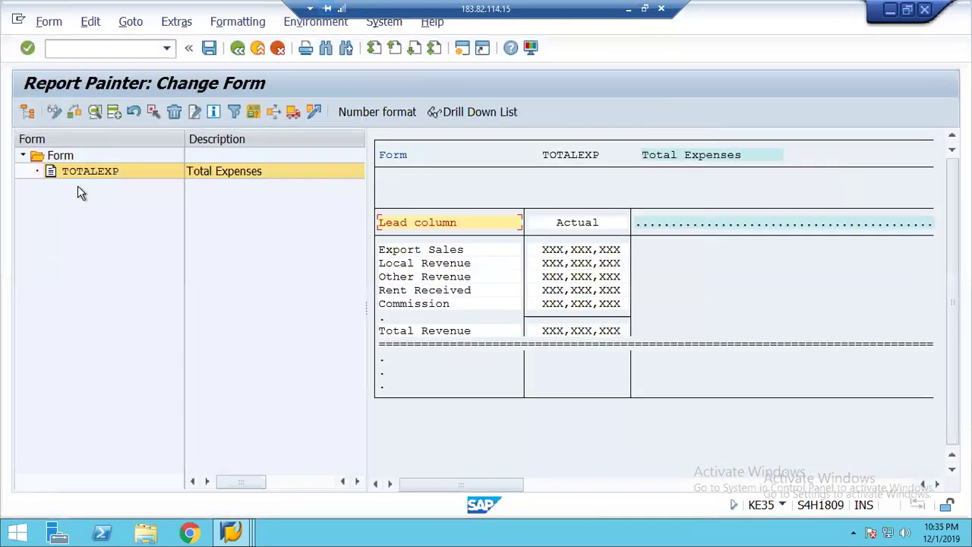
Step: Look at the form's variable definitions and the lead column's text maintenance, closing both without changes
click(210, 180)
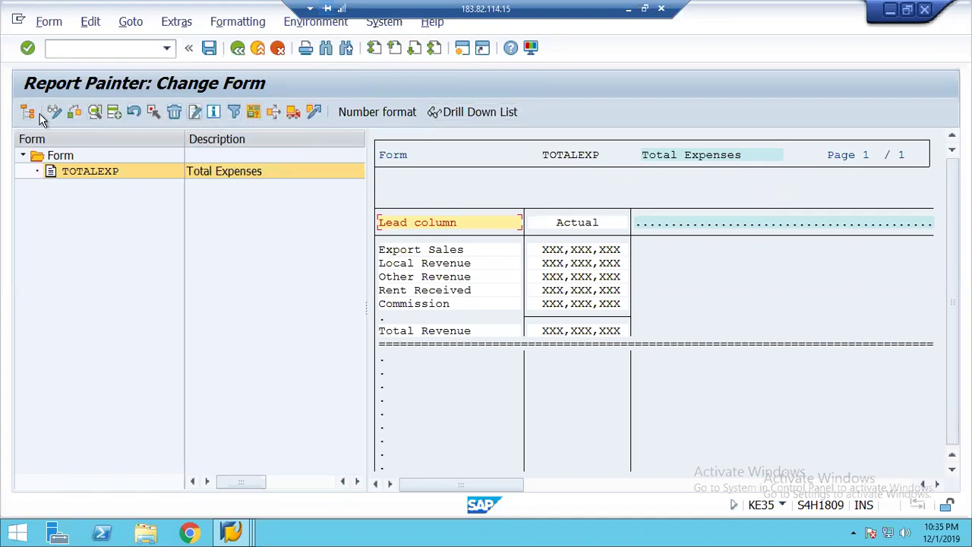
click(253, 114)
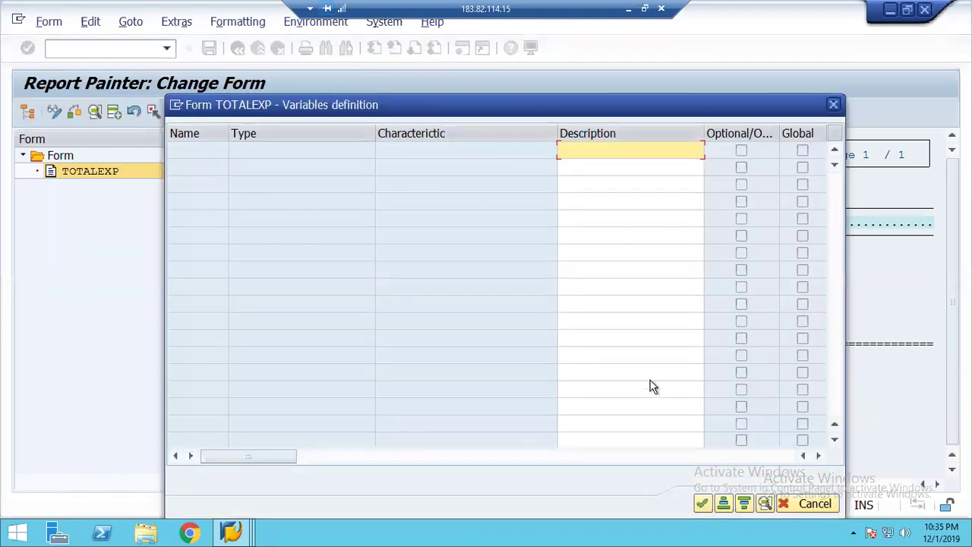
click(834, 102)
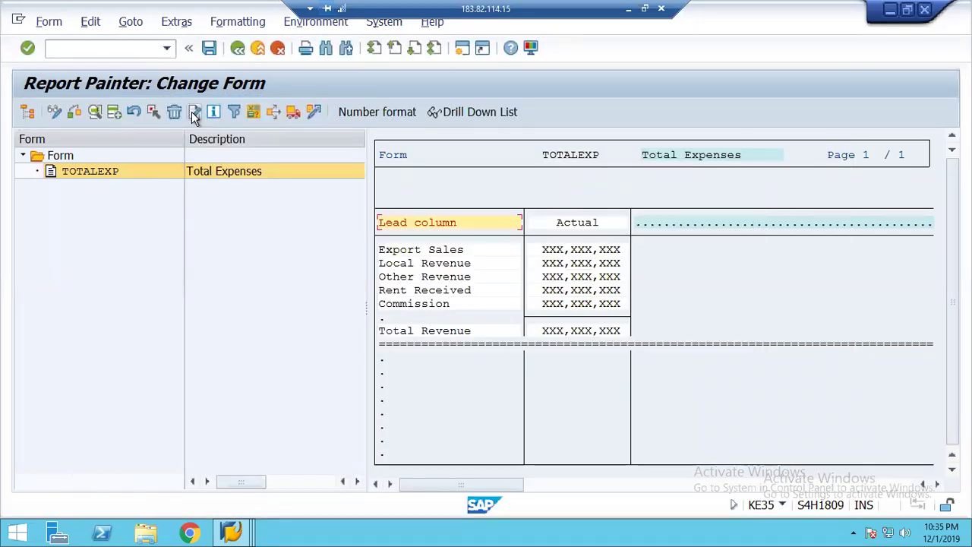
click(194, 114)
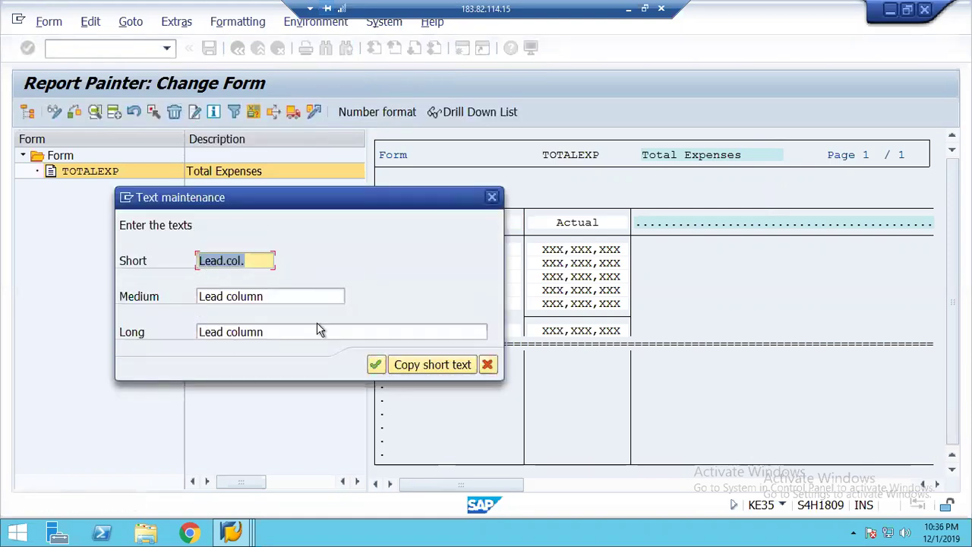
click(487, 364)
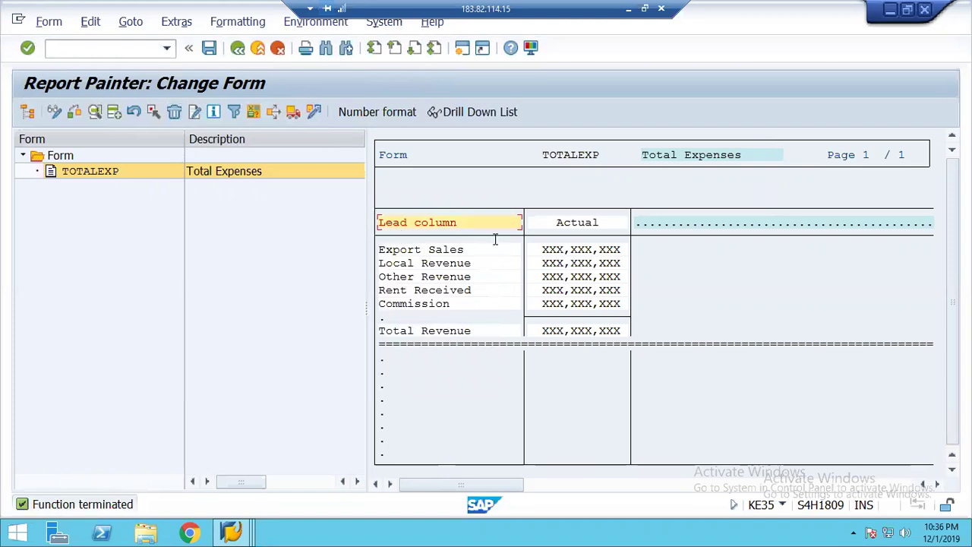
Step: Save the TOTALEXP form again and return to the implementation guide structure
click(210, 48)
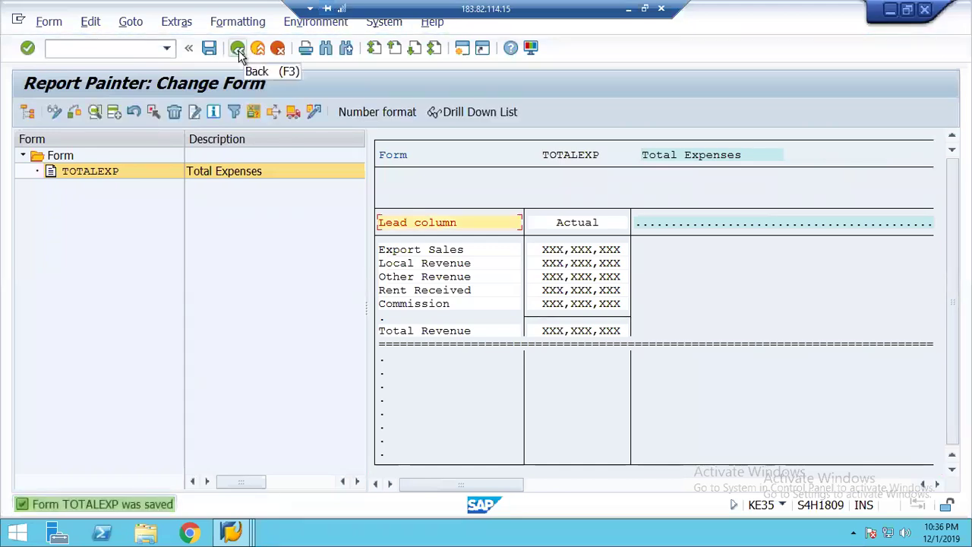
click(238, 48)
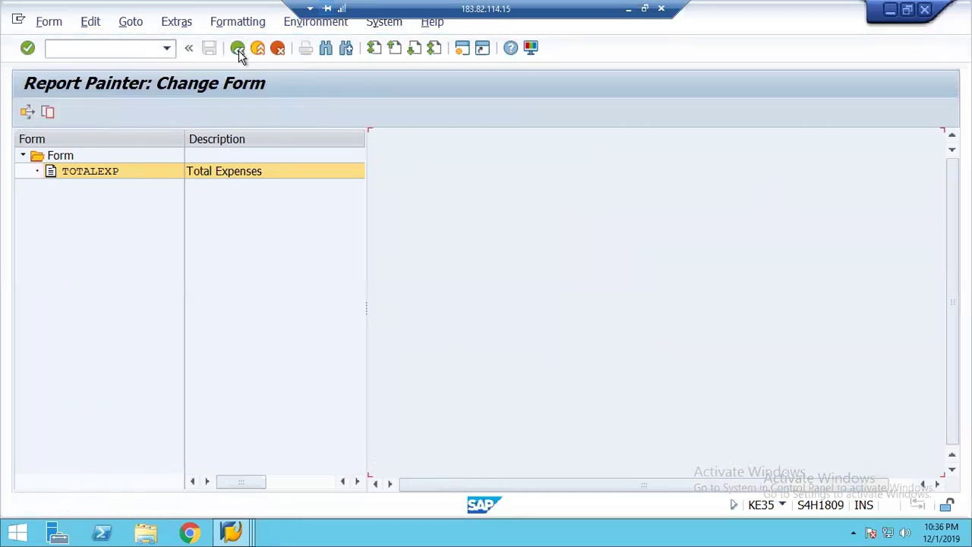
click(238, 48)
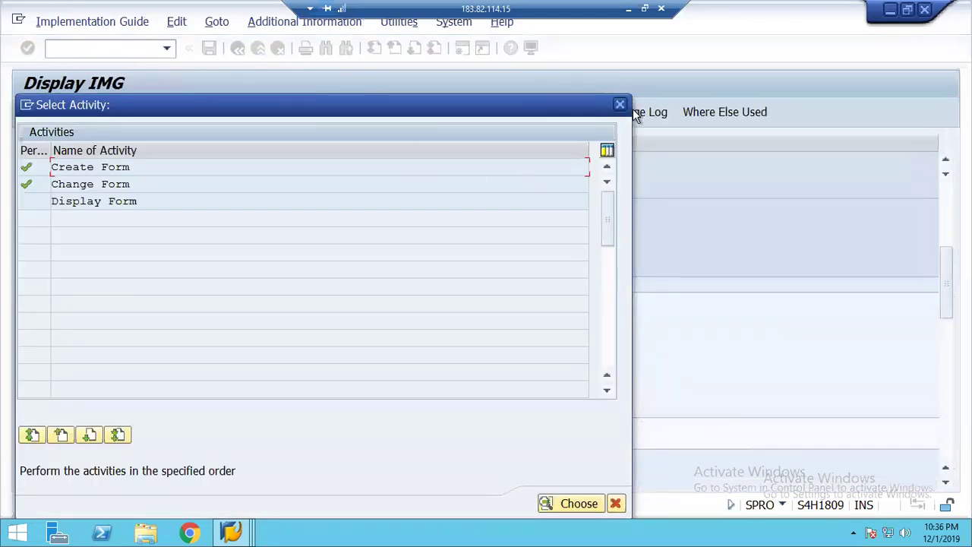
click(620, 105)
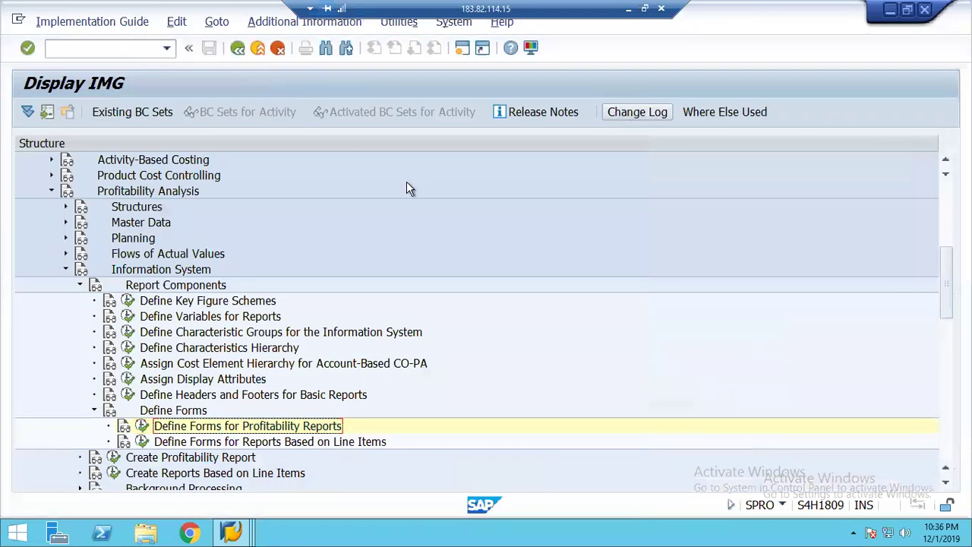
Step: Collapse Report Components in the Information System node and start the Create Profitability Report activity
click(142, 459)
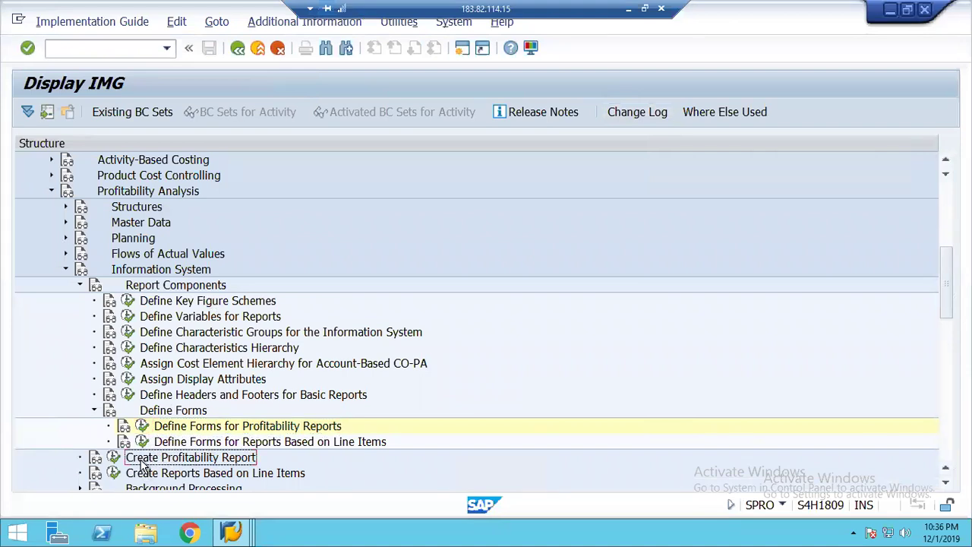
click(80, 285)
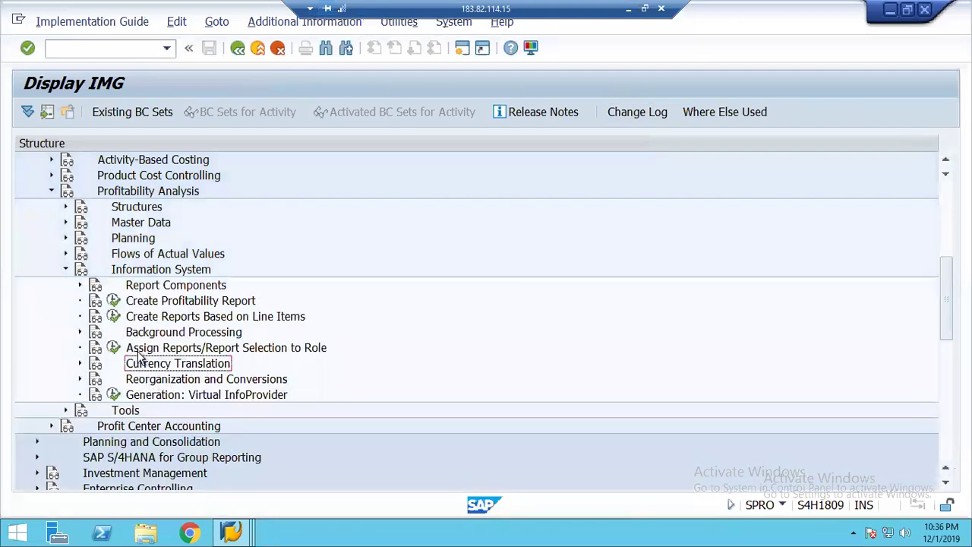
click(169, 304)
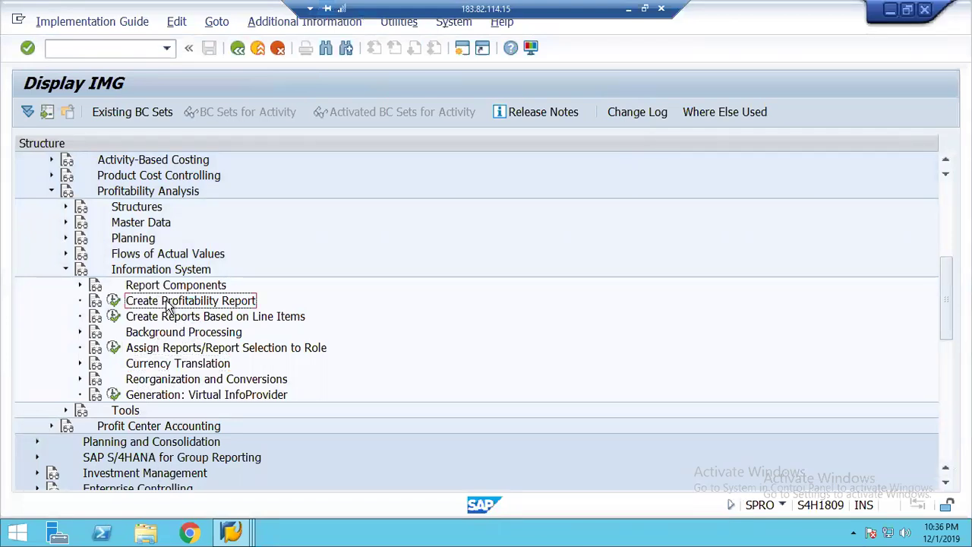
click(114, 302)
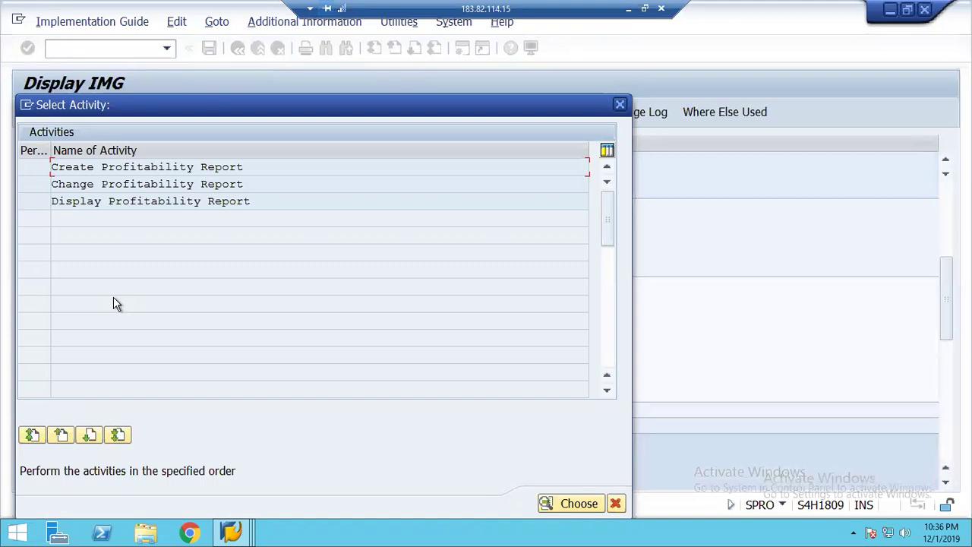
double_click(132, 168)
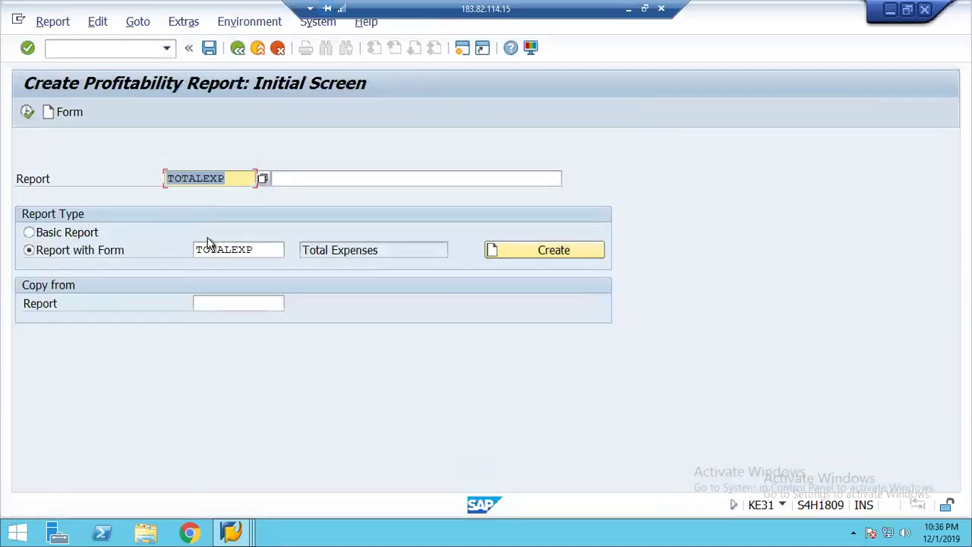
Step: Create the report TOTALINCO with the description Total Income as a report with the form TOTALEXP
text(T)
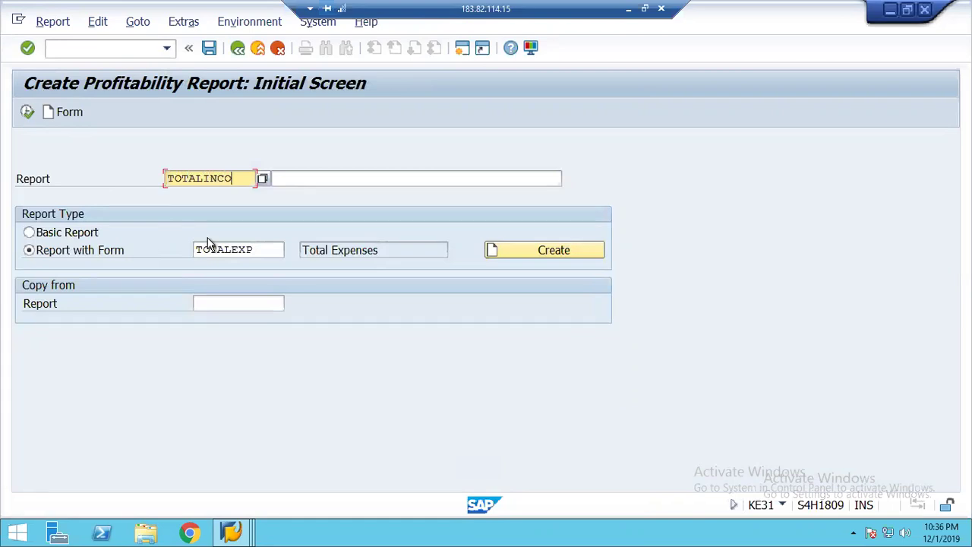
key(Tab)
text(Total Incom)
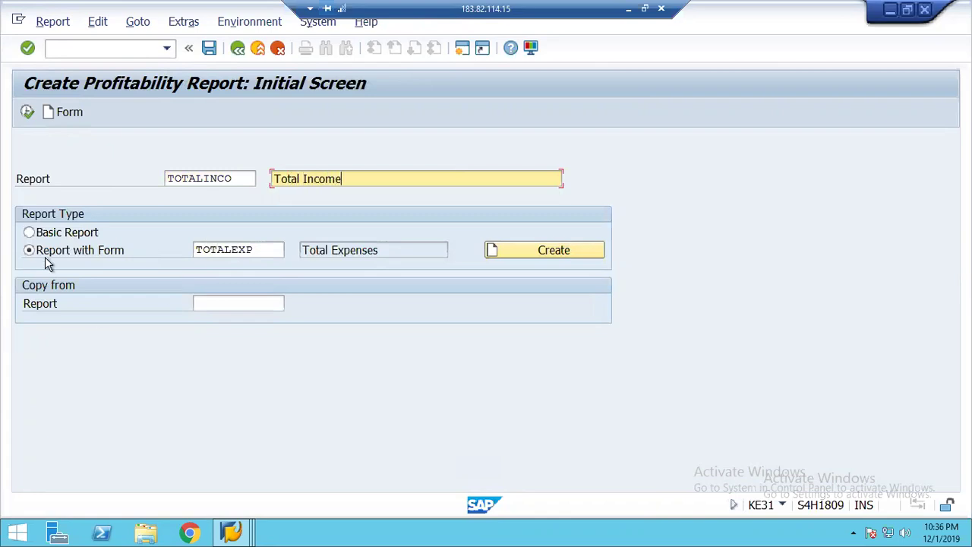
click(257, 252)
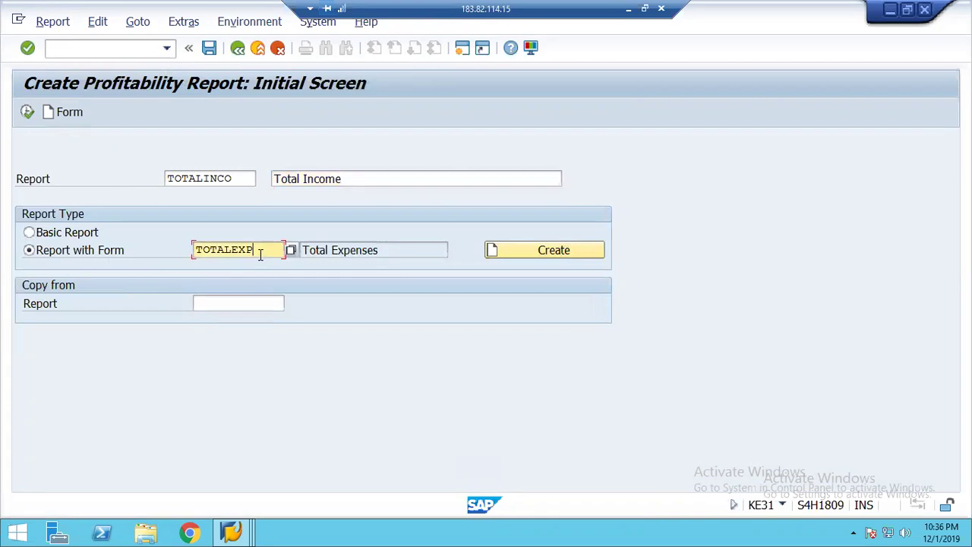
click(534, 250)
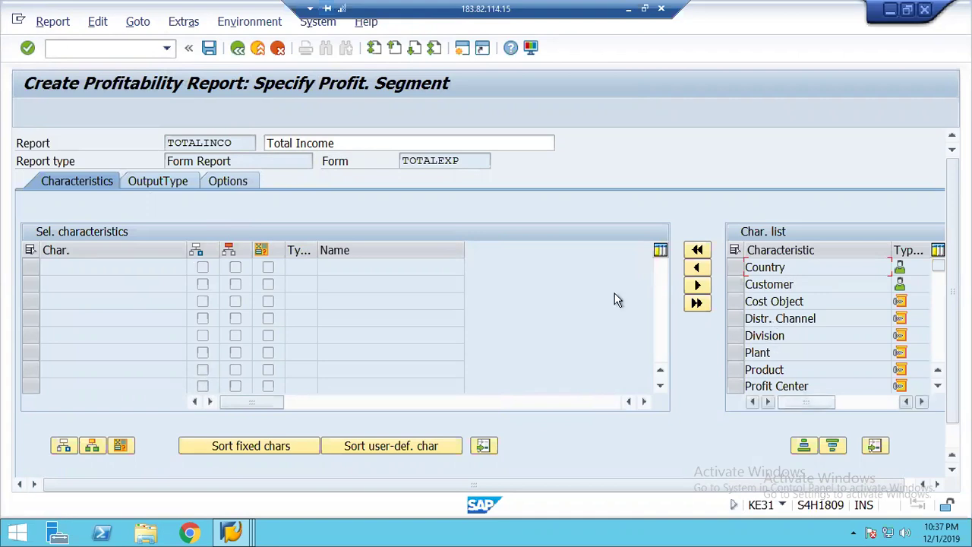
Step: Add Country, Product, Profit Center, Company Code, Cost center, Fiscal Year and Period to the report's selected characteristics
click(736, 386)
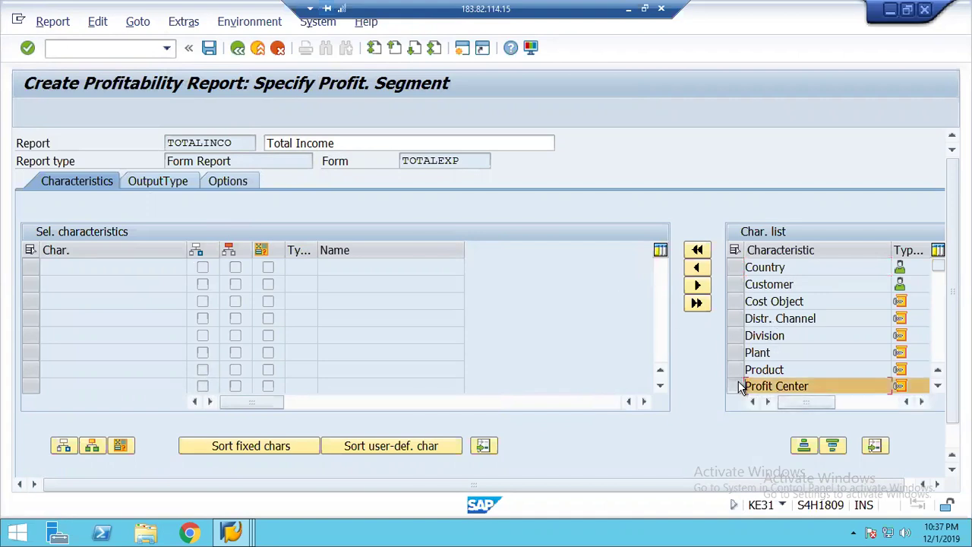
click(734, 268)
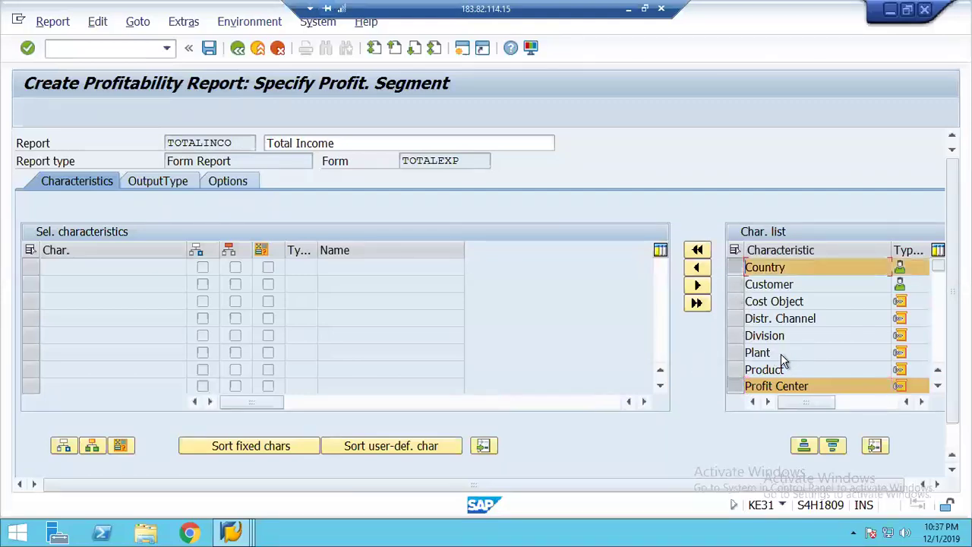
click(735, 369)
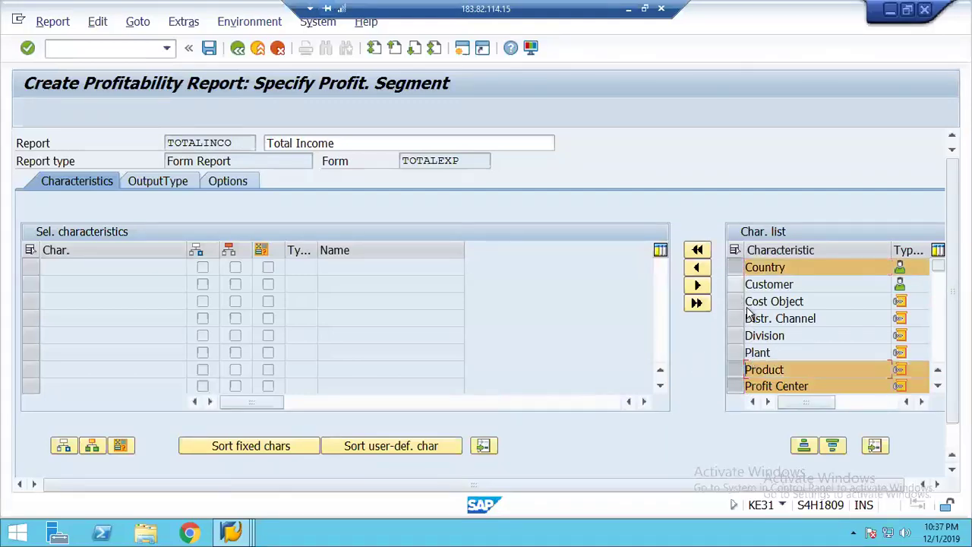
click(940, 353)
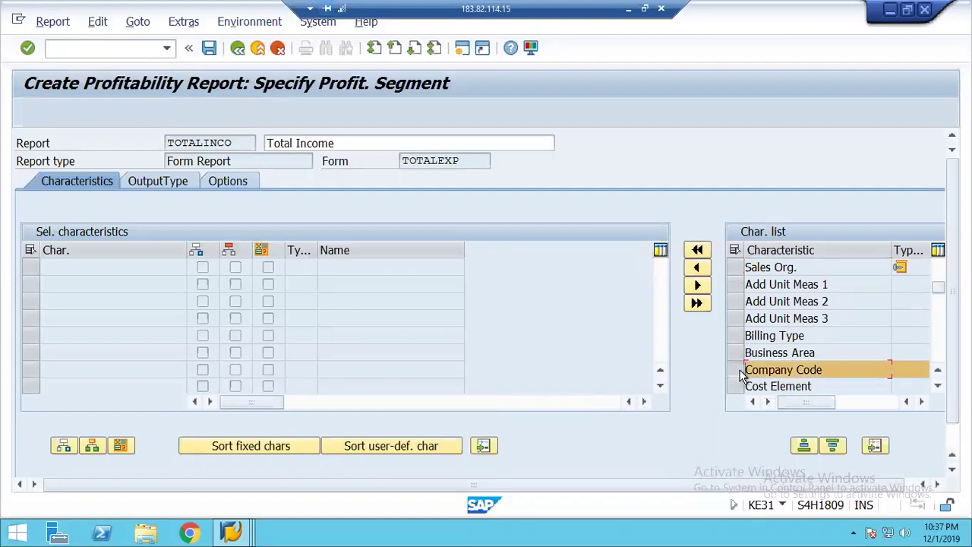
click(939, 357)
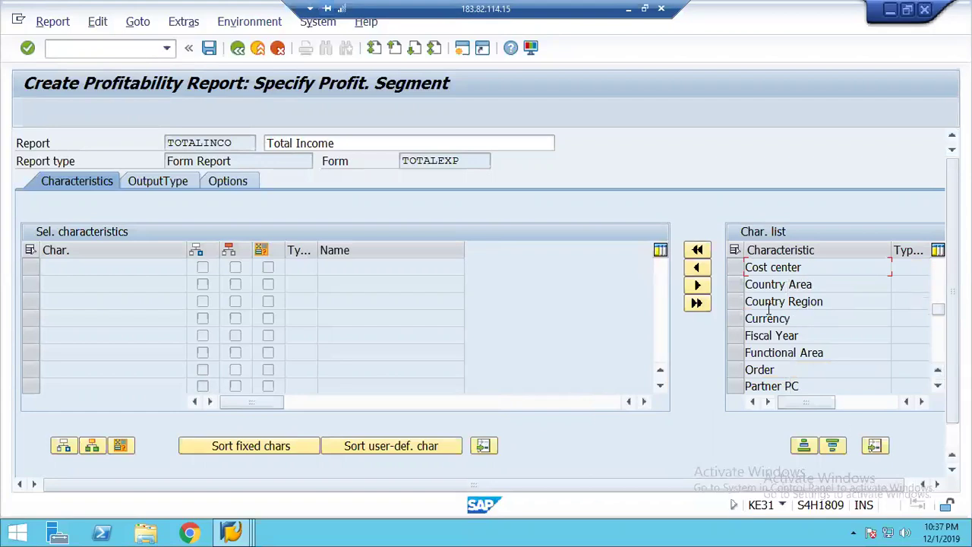
click(736, 269)
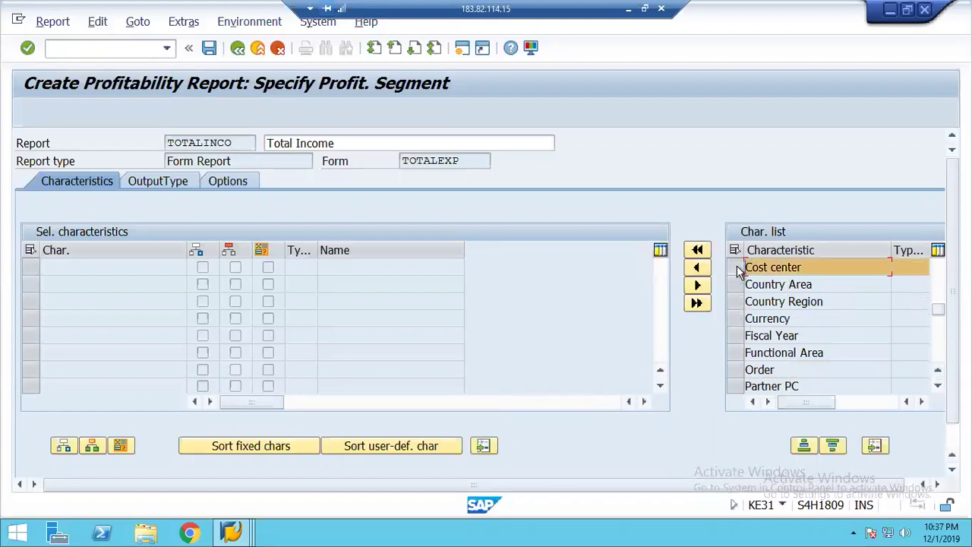
click(733, 340)
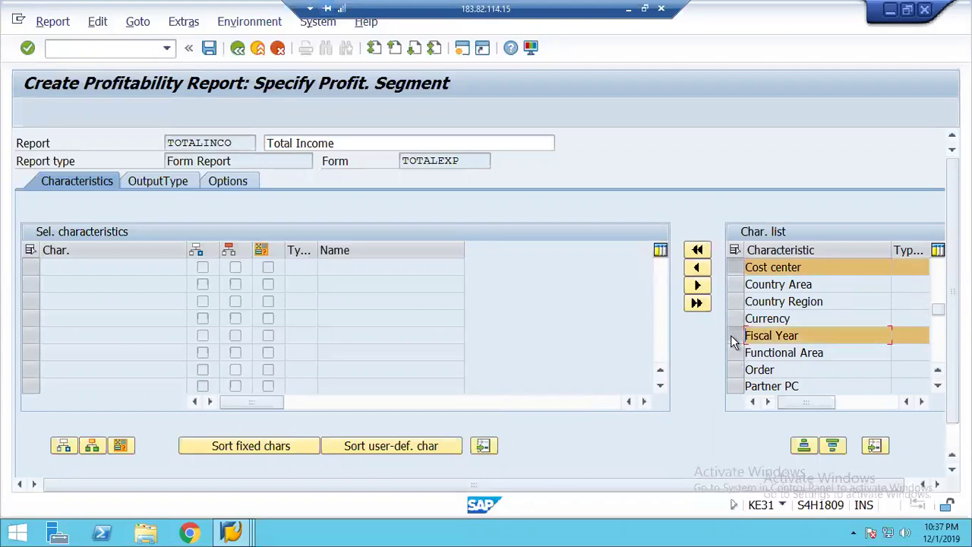
click(937, 355)
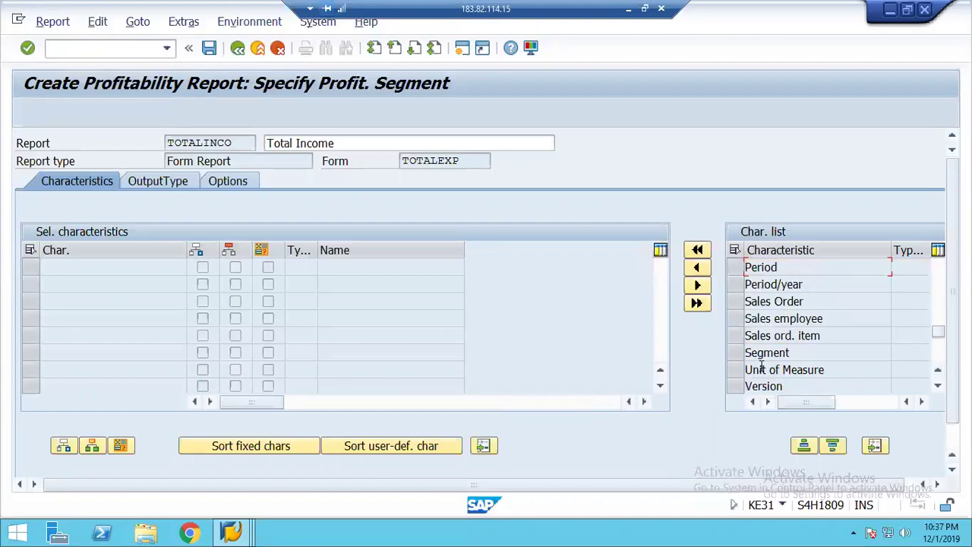
click(734, 272)
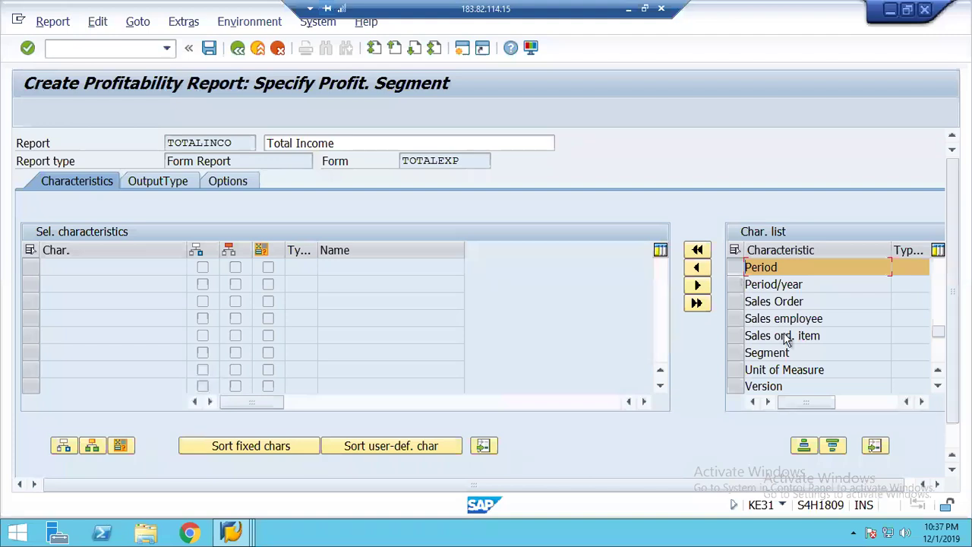
click(938, 359)
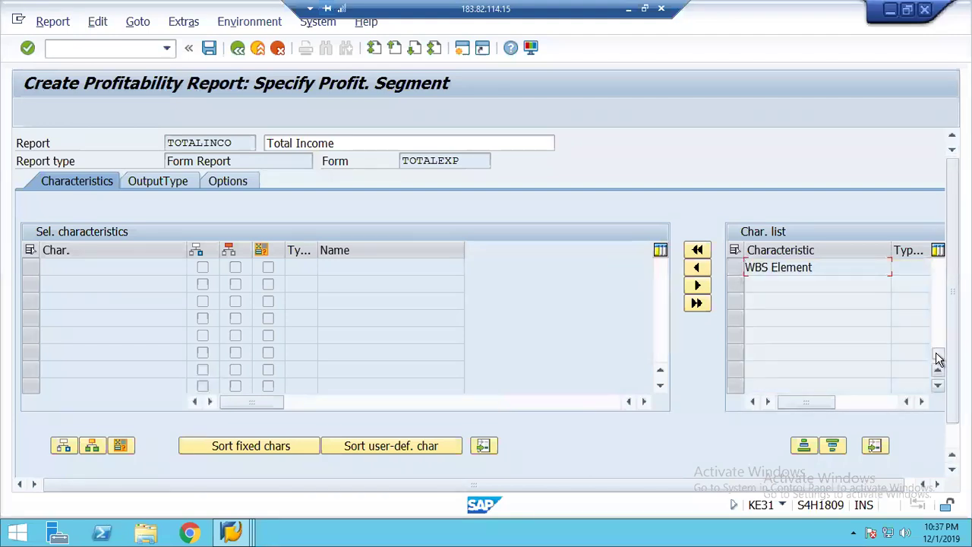
click(700, 269)
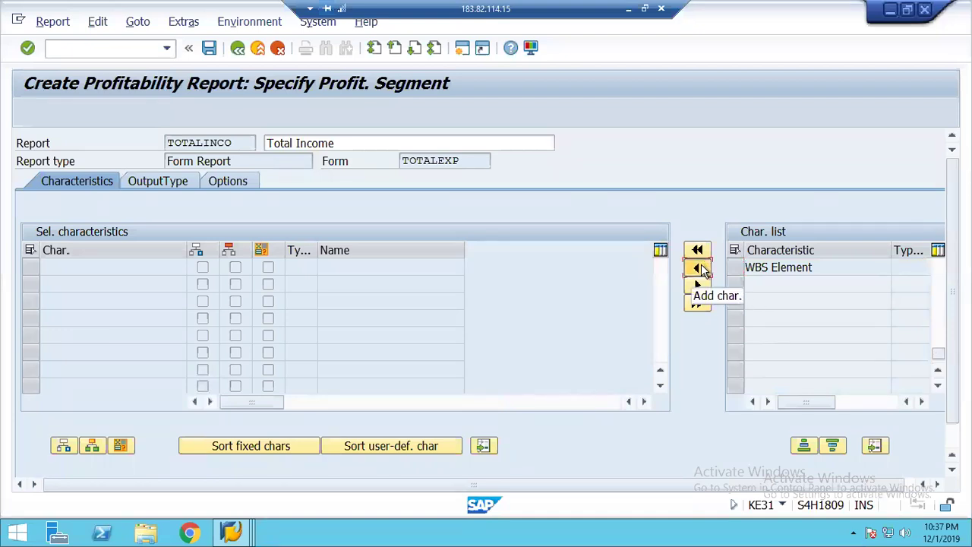
click(700, 269)
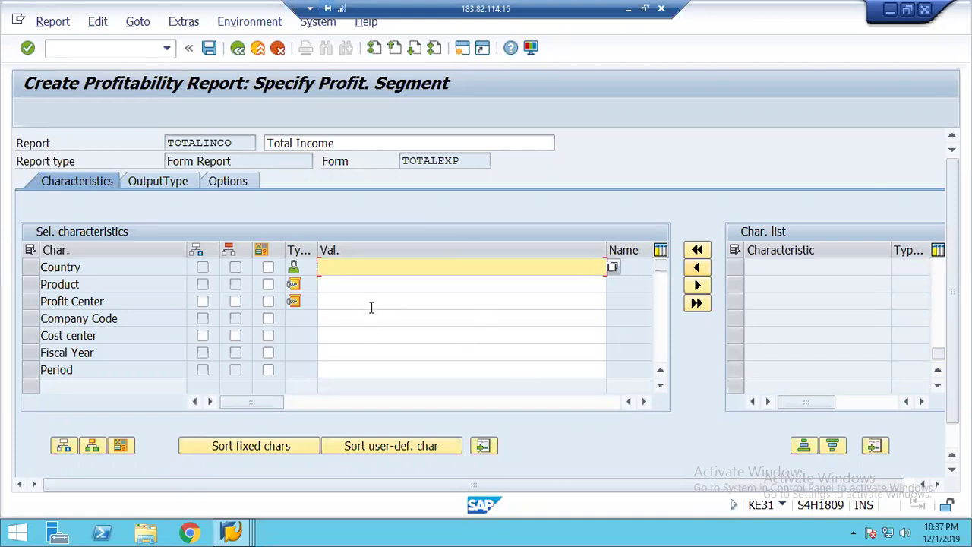
Step: Assign the local variable COMCODE to the Company Code characteristic and check the report's variables
click(272, 319)
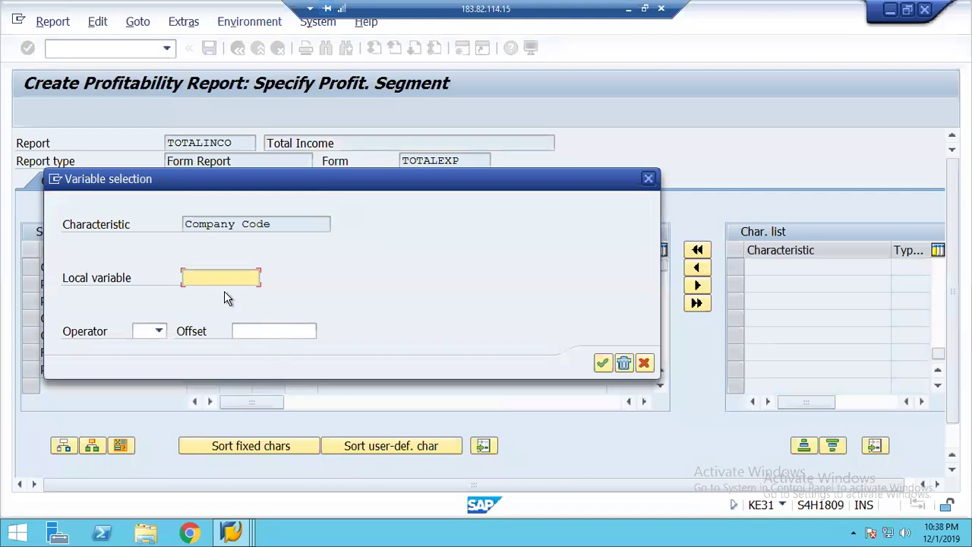
text(0)
key(BackSpace)
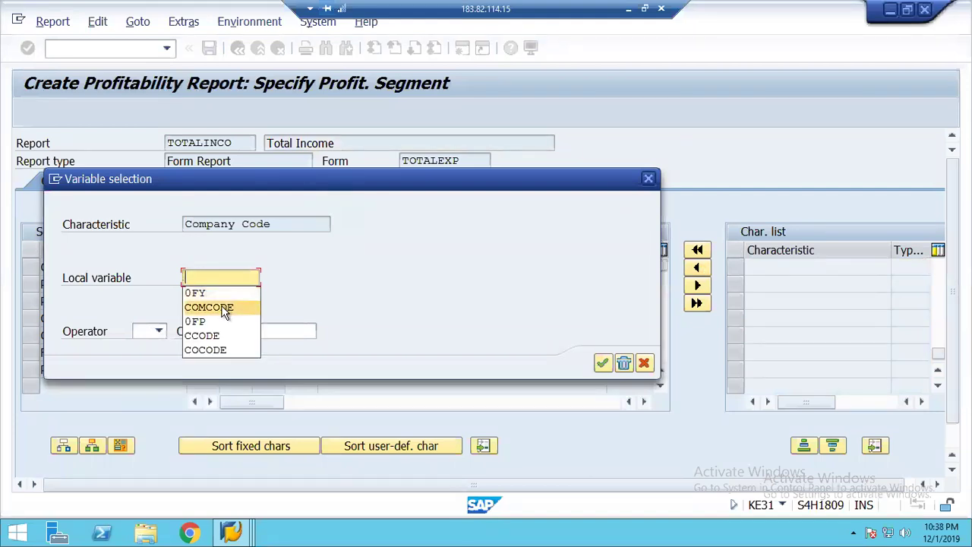
click(224, 308)
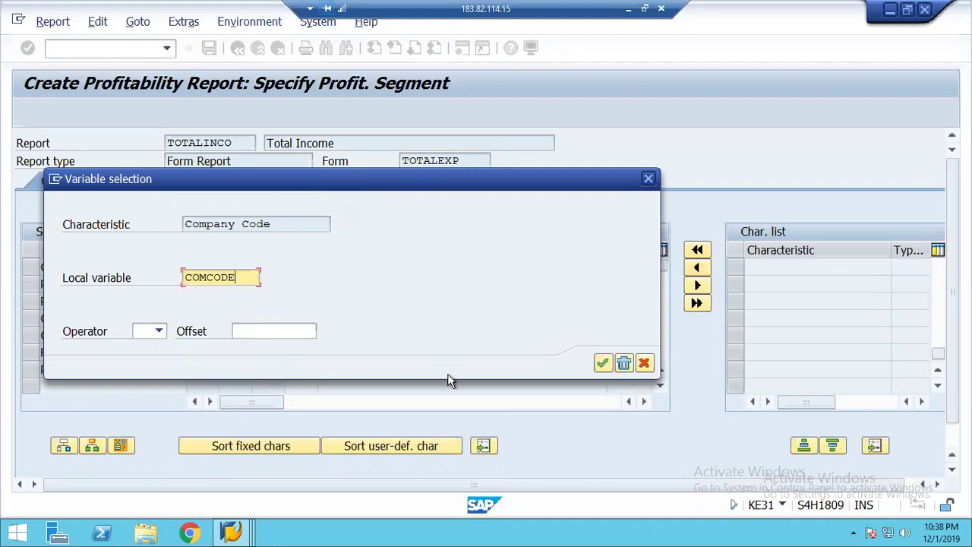
click(602, 363)
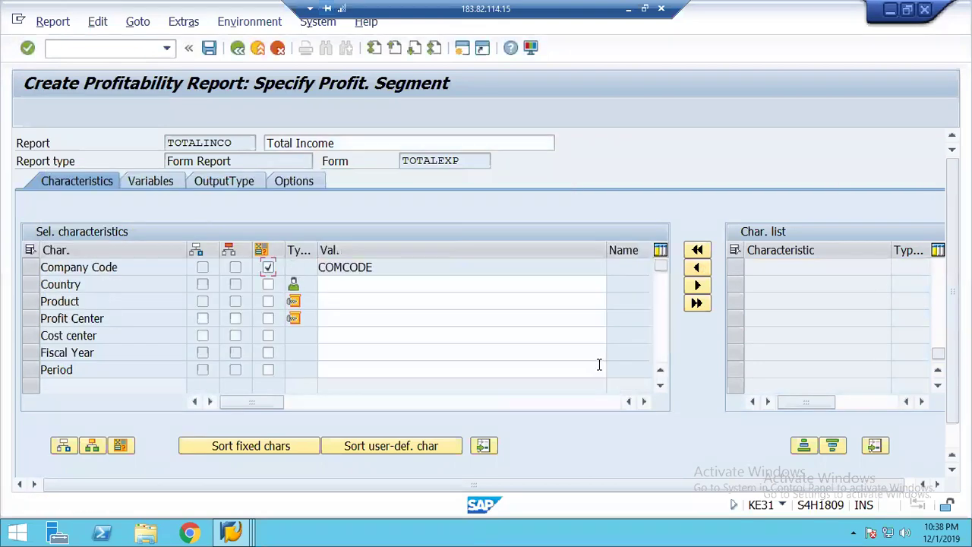
click(146, 180)
click(81, 180)
Step: Assign the variable 0FY to the Fiscal Year characteristic and review the report's variable values
click(268, 353)
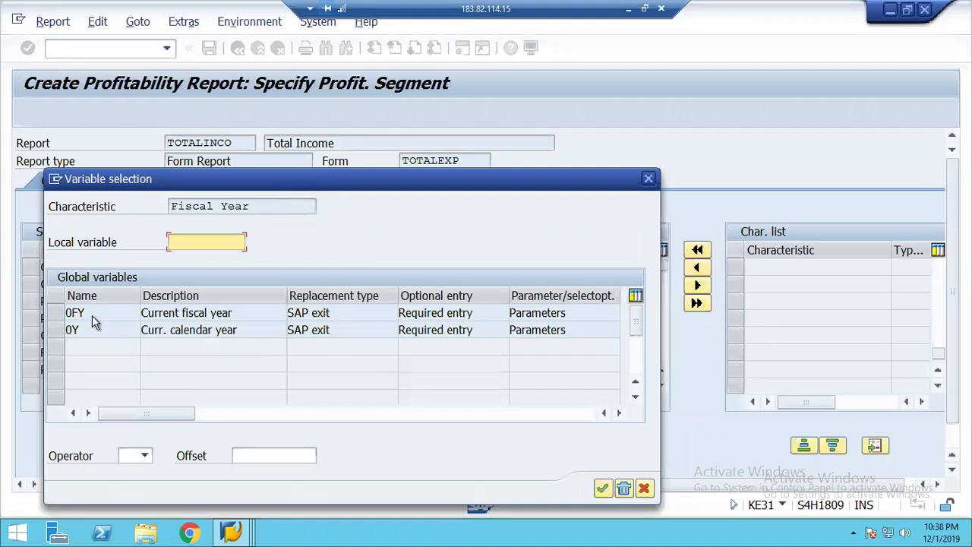
click(95, 313)
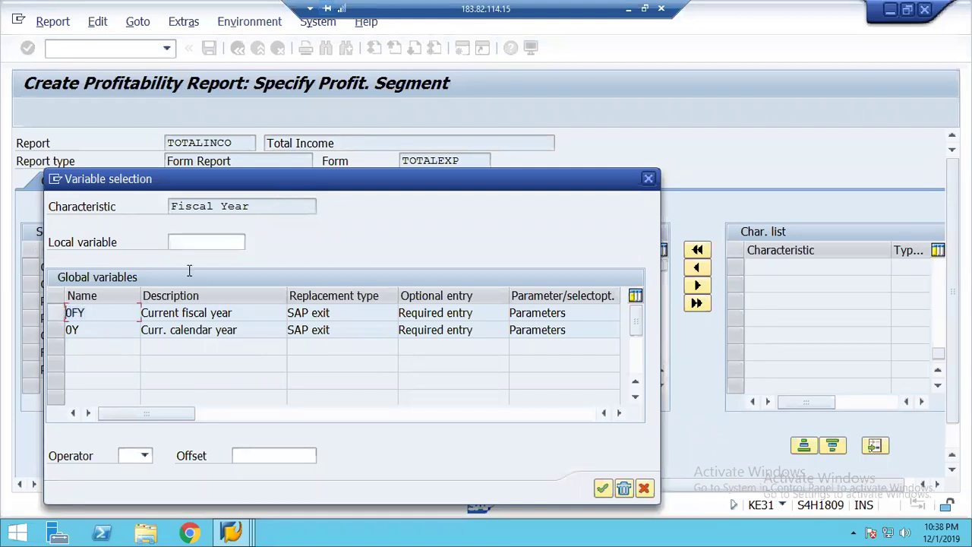
click(181, 243)
text(0FY)
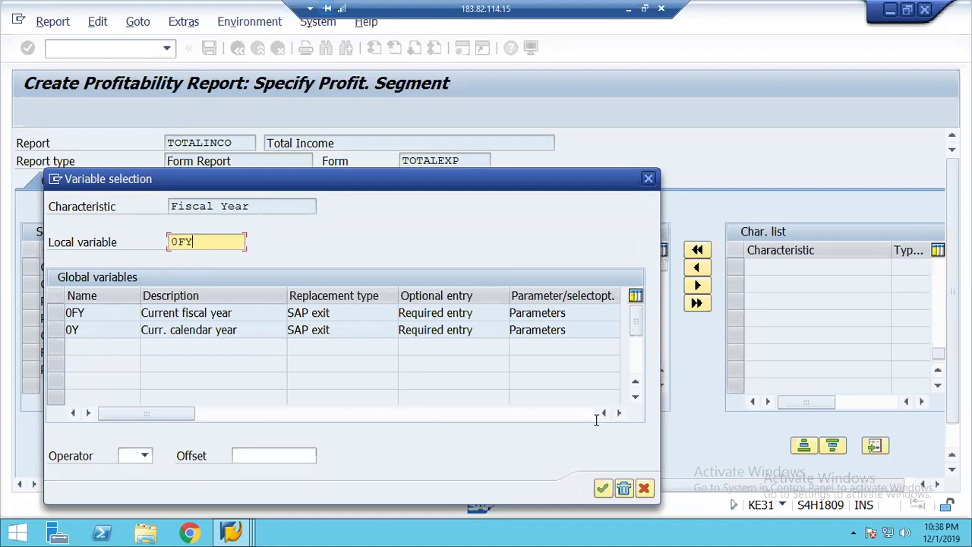
click(602, 487)
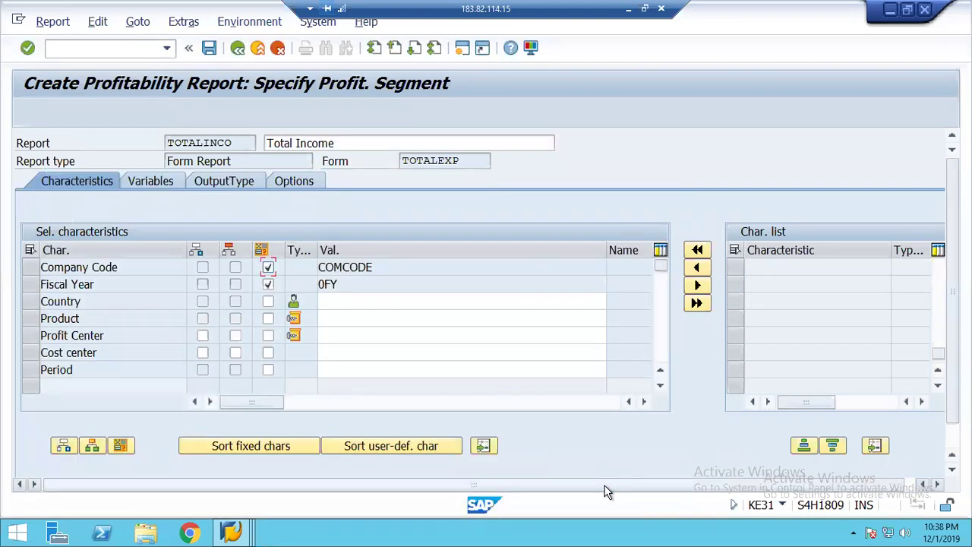
click(148, 181)
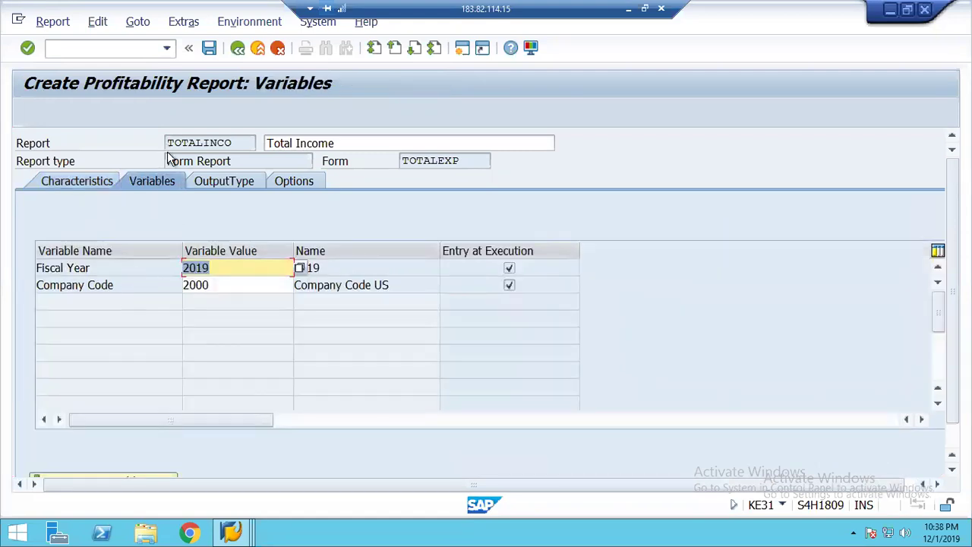
Step: Set the report's output type to Classic drilldown with the basic list as D-down, and look through the remaining output settings
click(211, 186)
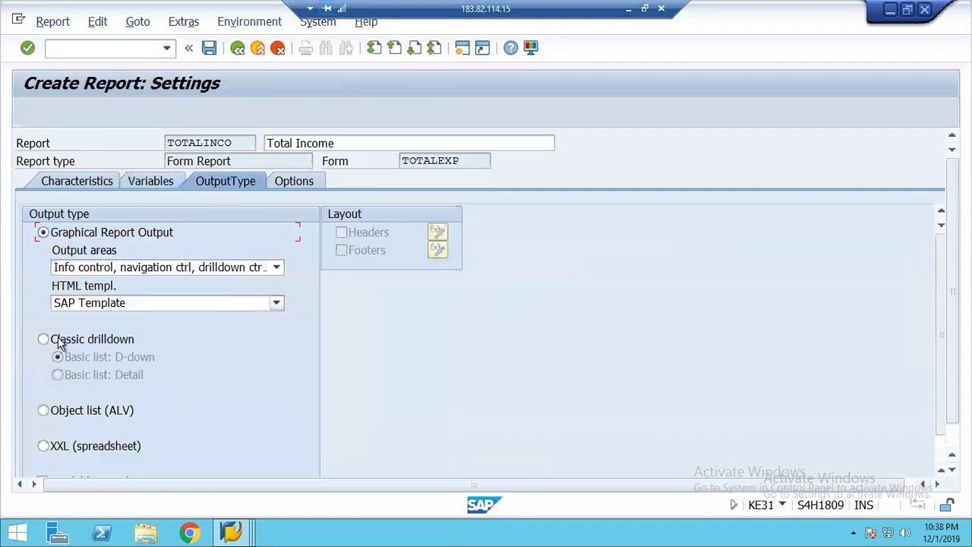
click(64, 346)
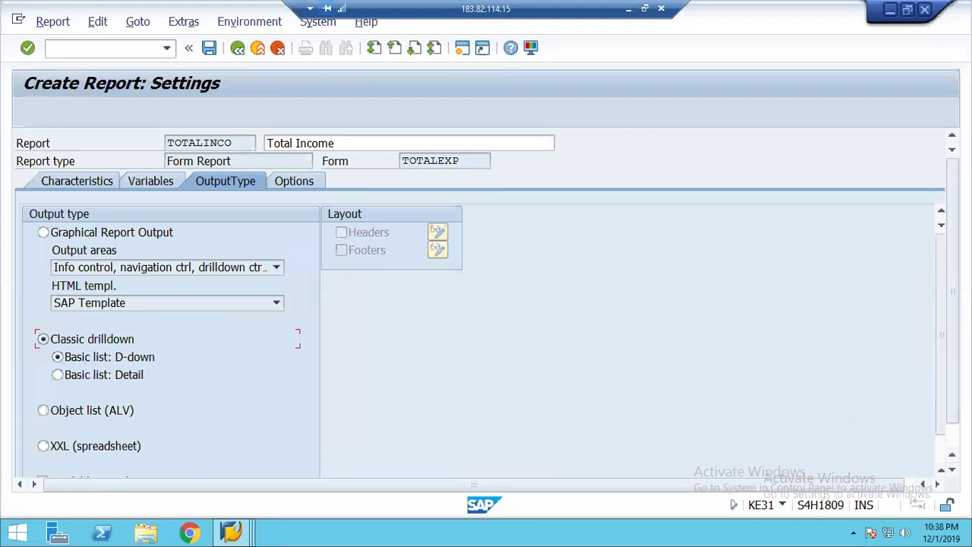
click(948, 445)
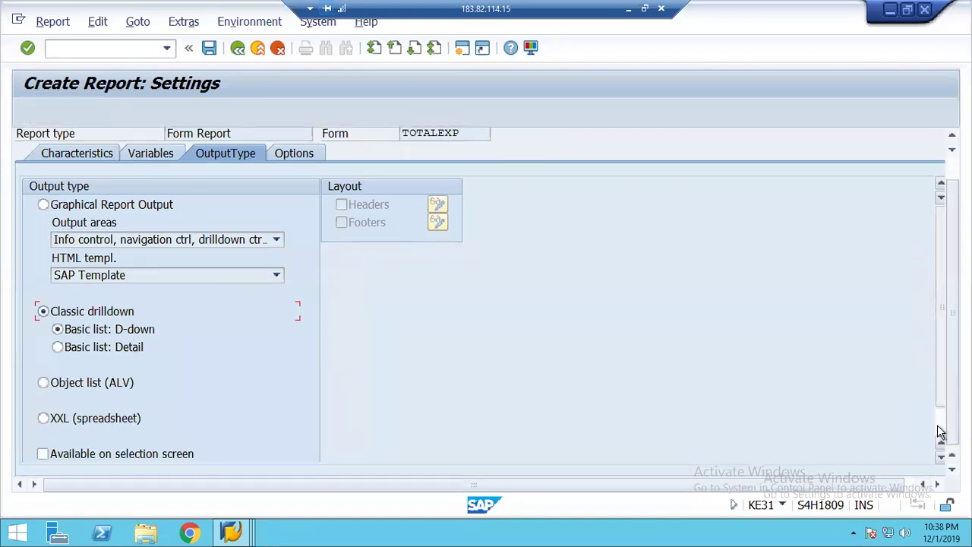
click(938, 426)
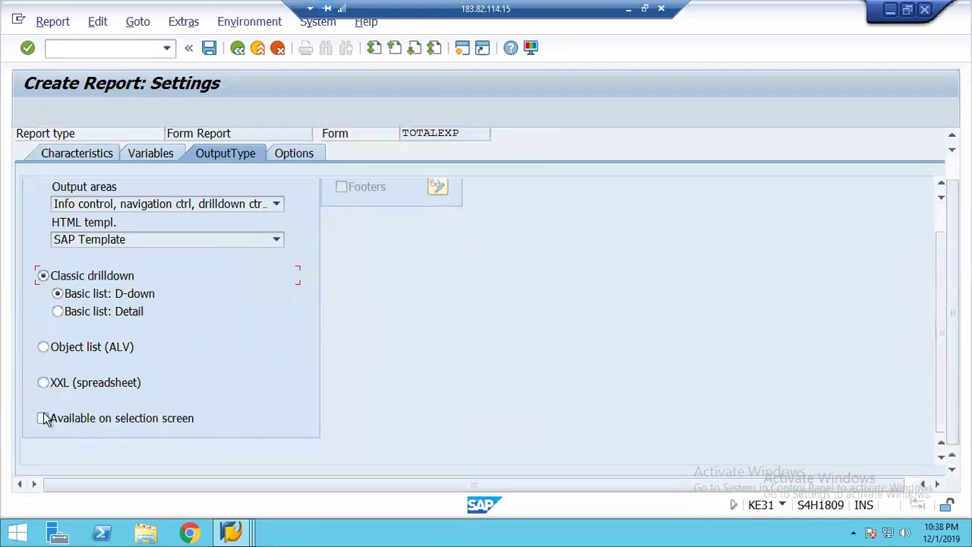
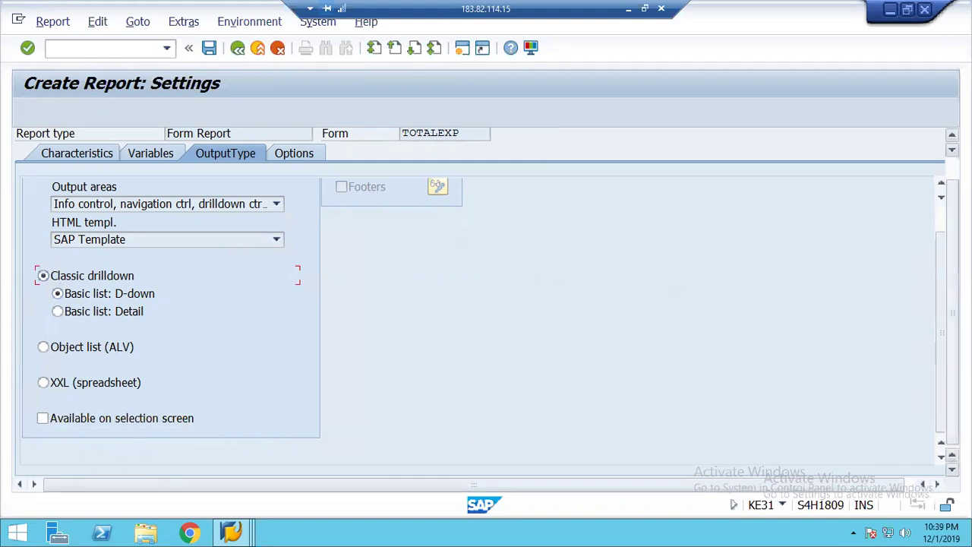
scroll(486, 304, up, 1)
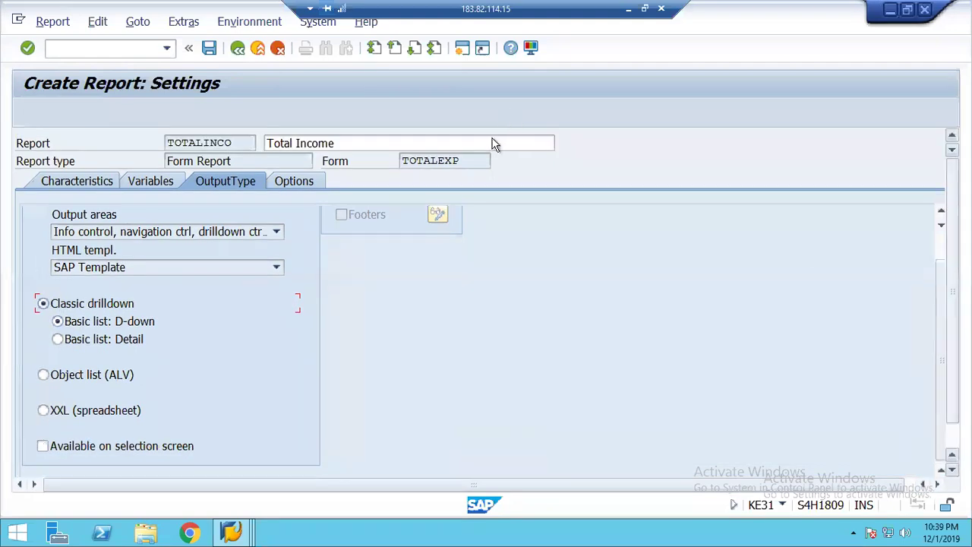
Step: Save the report with no hierarchy for Profit Center and Cost center, and return to the implementation guide structure
click(208, 49)
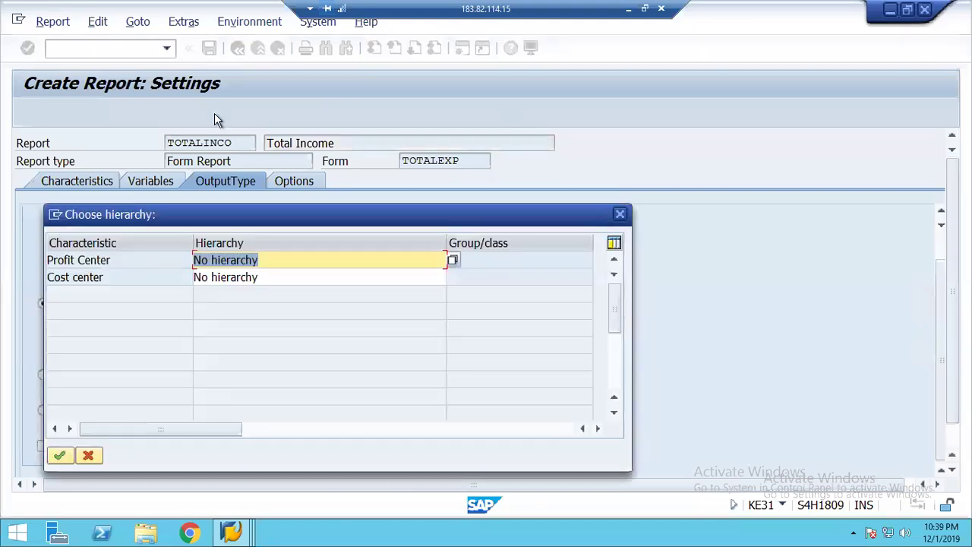
click(60, 454)
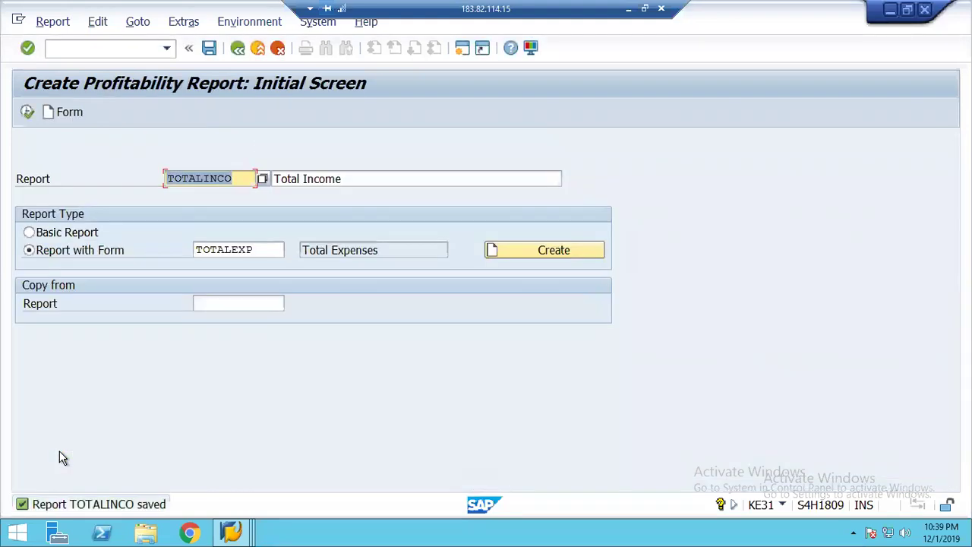
click(237, 48)
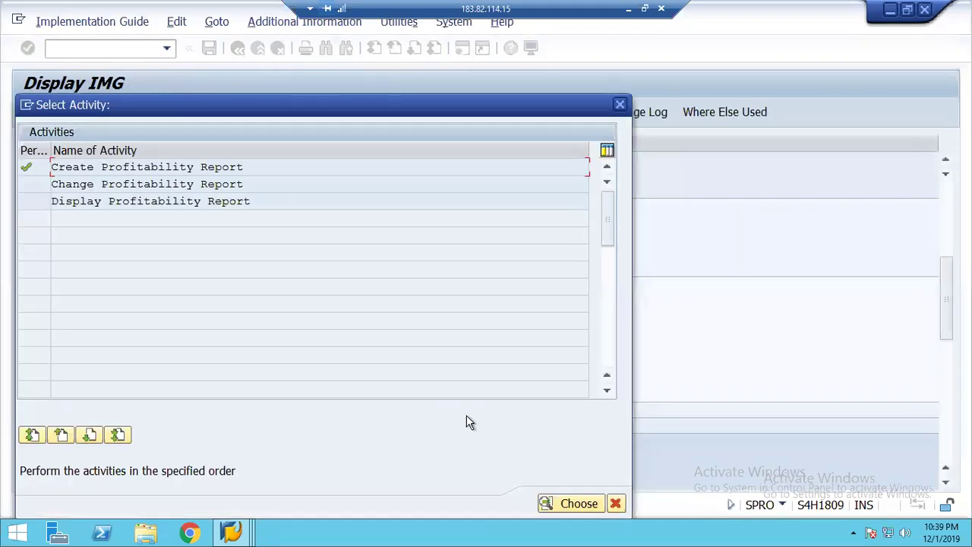
click(615, 504)
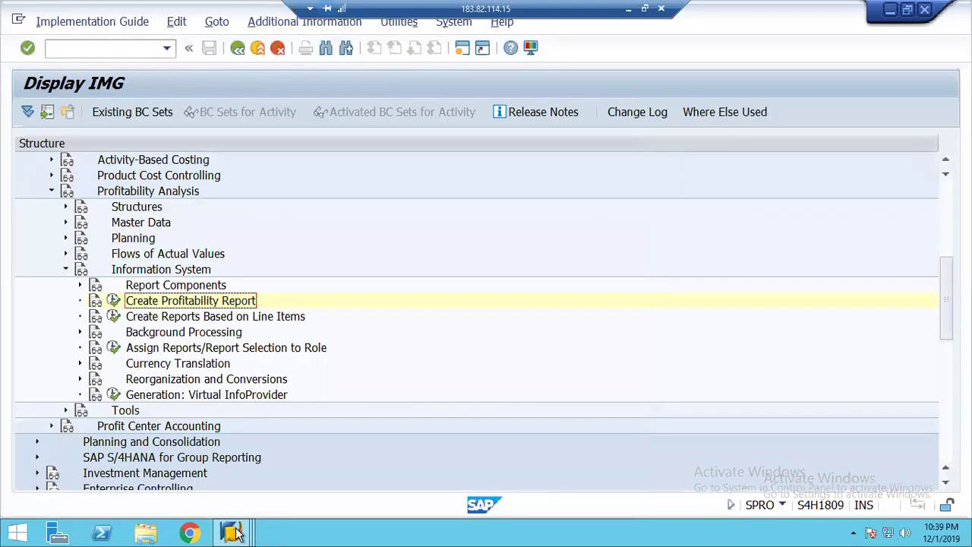
Step: Switch to the Display G/L Account Centrally session, return to SAP Easy Access and collapse Actual Postings under Profitability Analysis
click(235, 531)
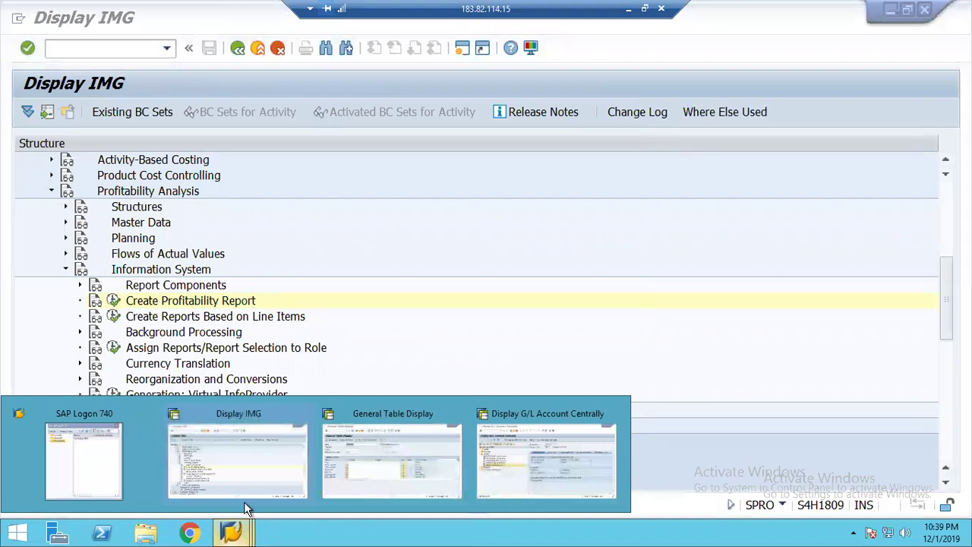
click(534, 461)
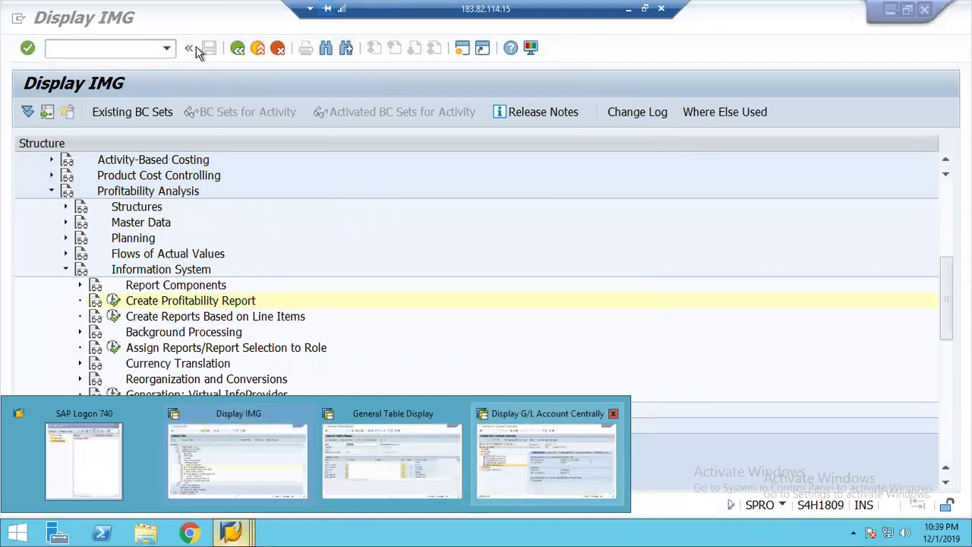
click(238, 49)
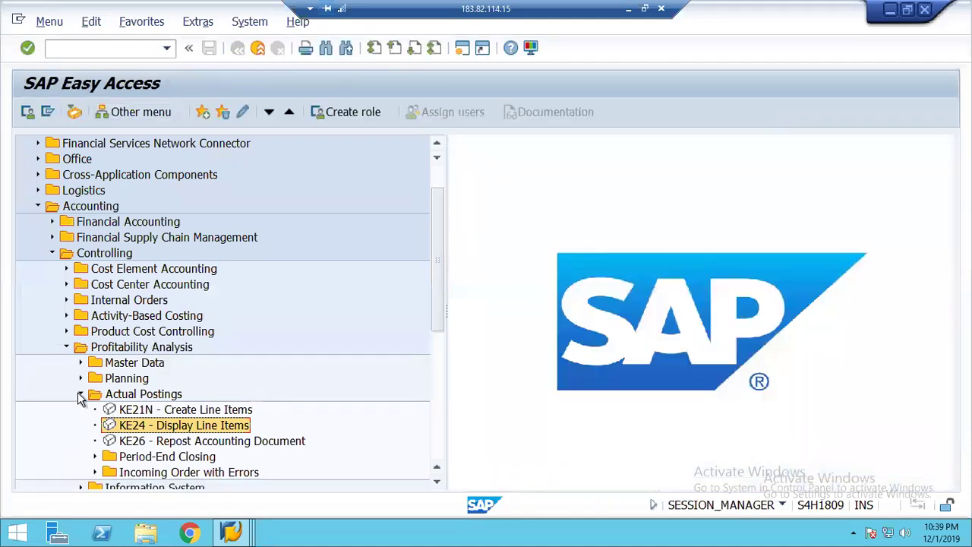
click(80, 395)
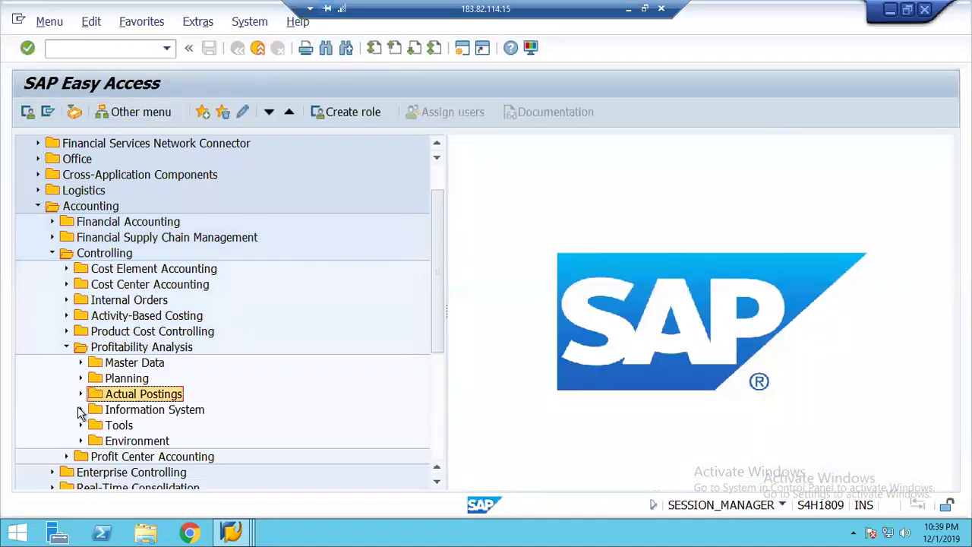
Step: Run the TOTALINCO profitability report with KE30 for fiscal year 2019 and company code 2000
click(80, 409)
click(144, 394)
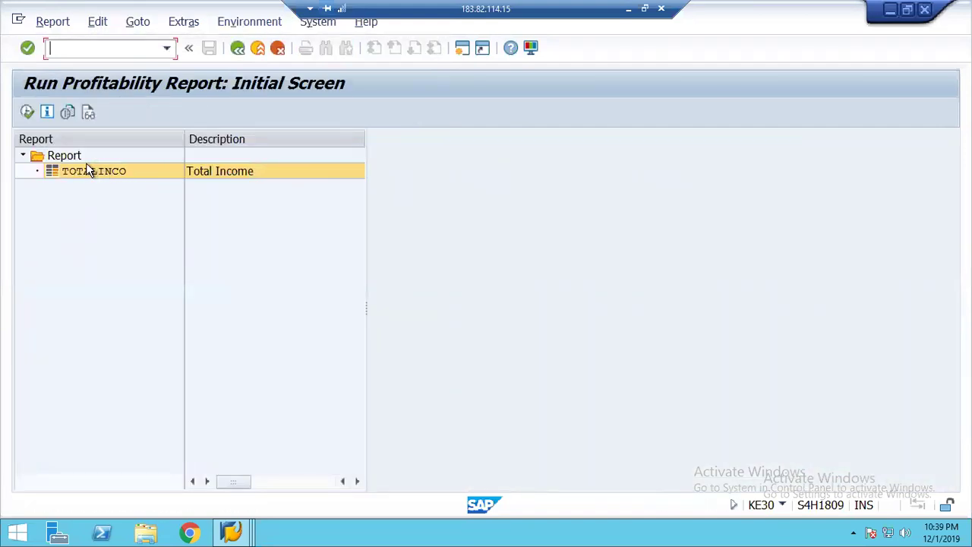
click(86, 170)
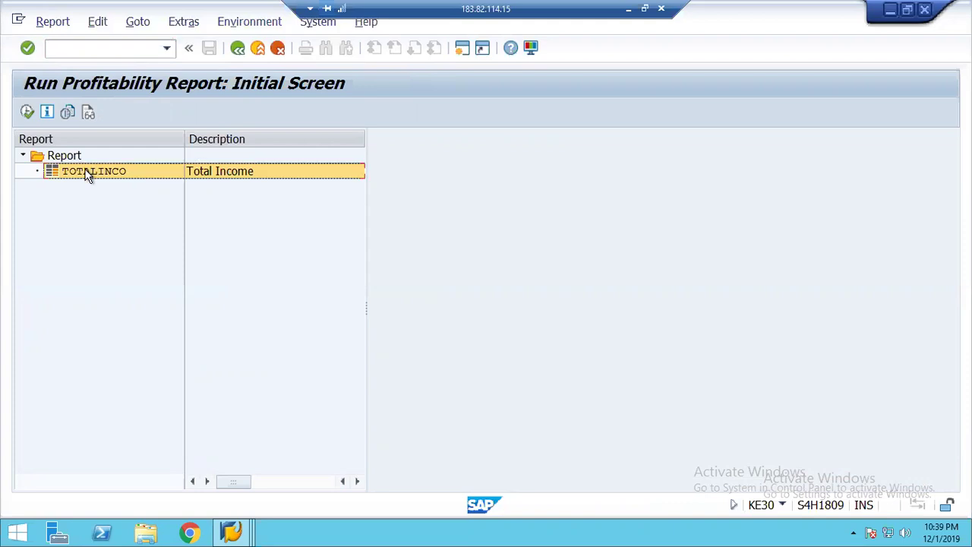
click(27, 112)
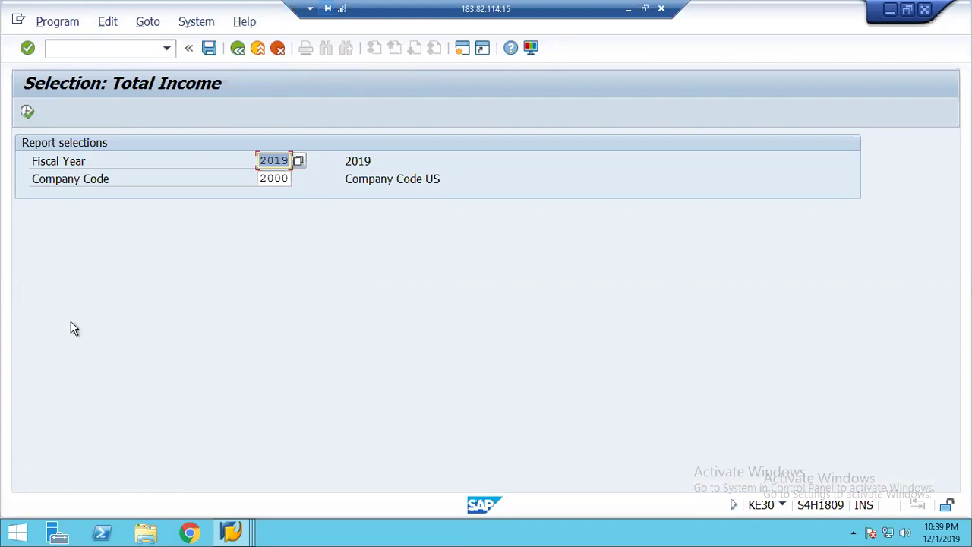
click(27, 114)
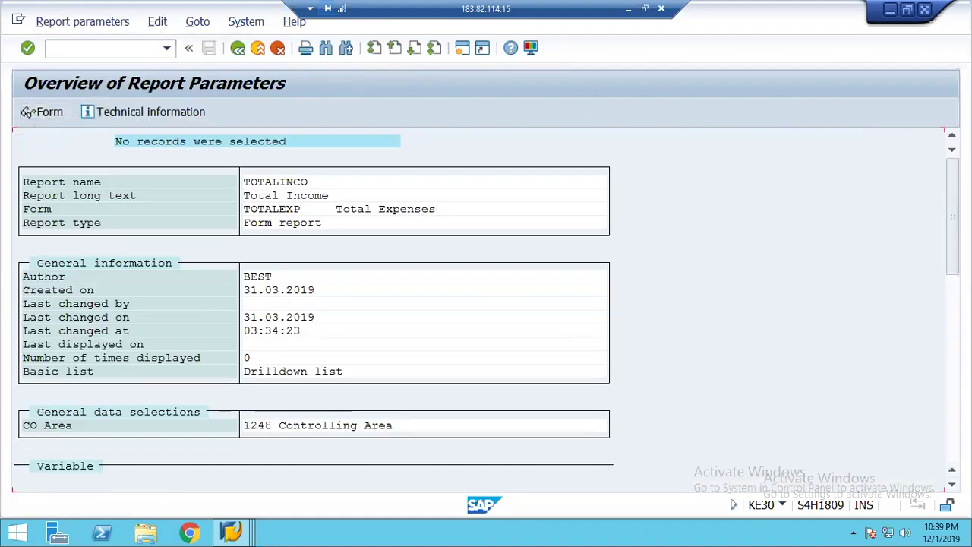
Step: Review the TOTALINCO report parameters, including the selected characteristics, columns and rows, and return to SAP Easy Access
scroll(314, 342, down, 5)
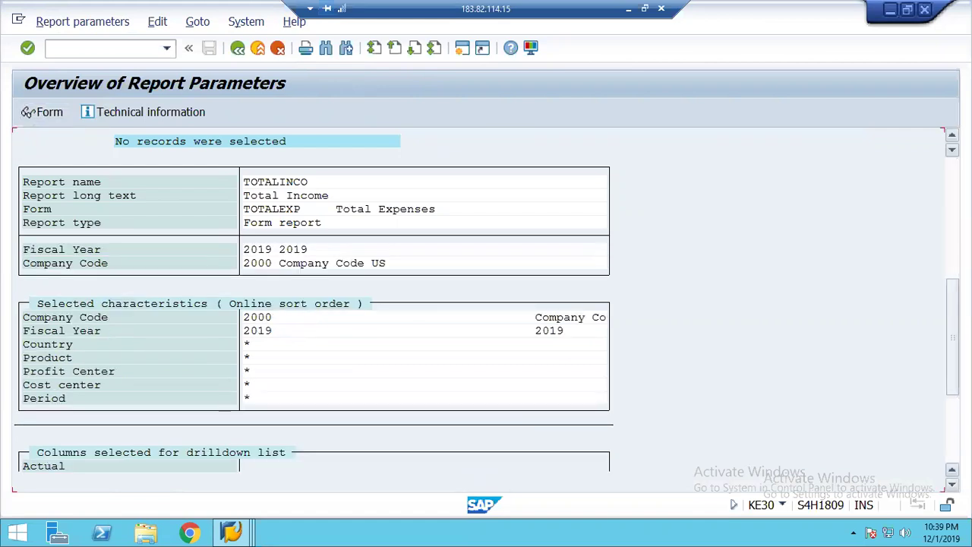
scroll(313, 342, down, 5)
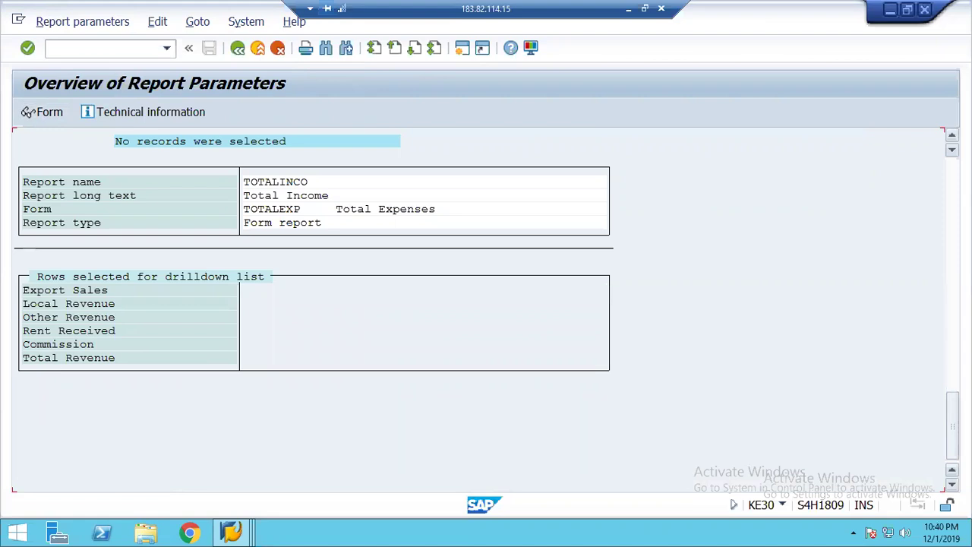
click(947, 175)
click(951, 175)
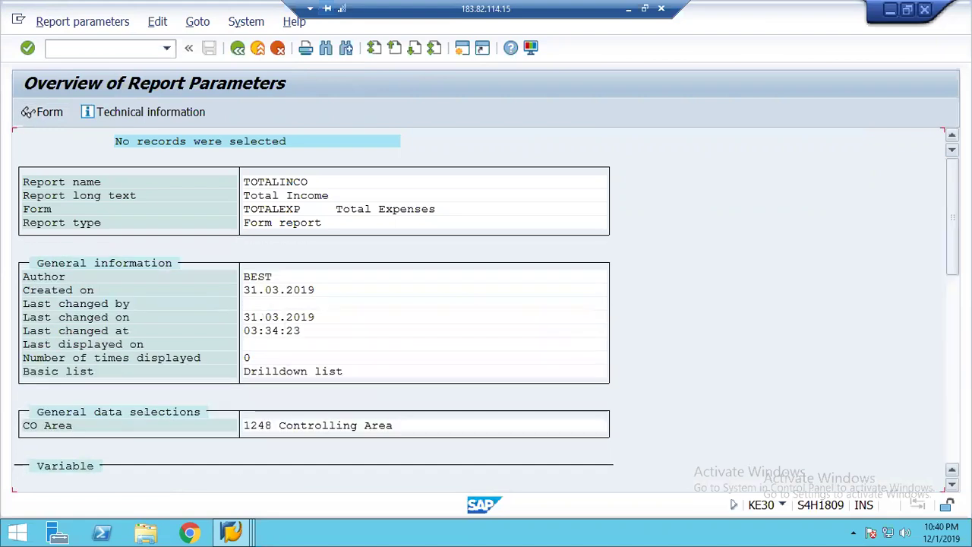
click(238, 49)
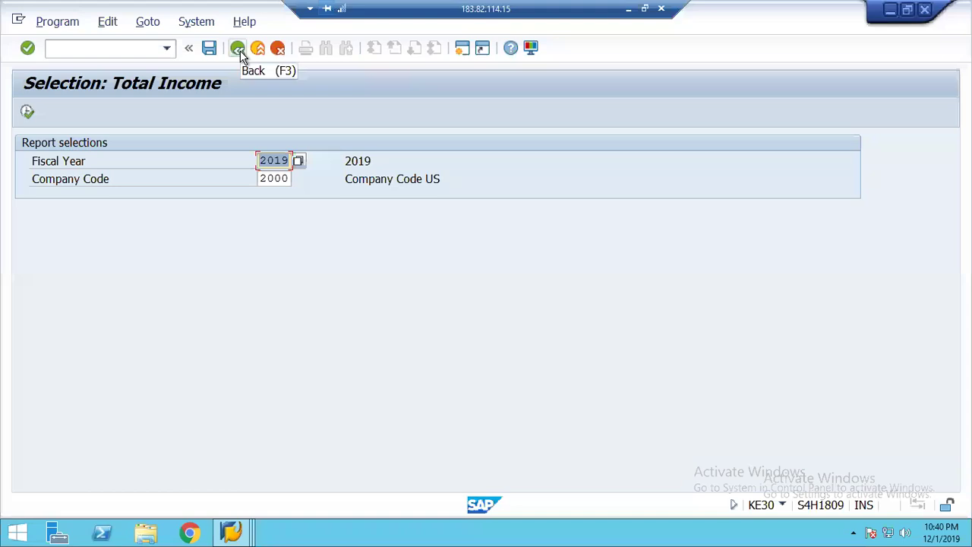
click(240, 50)
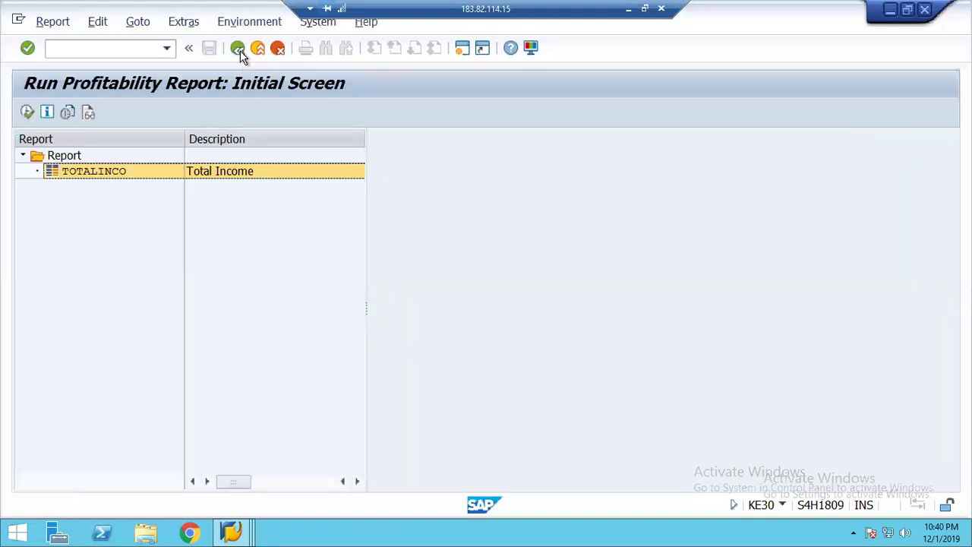
click(238, 50)
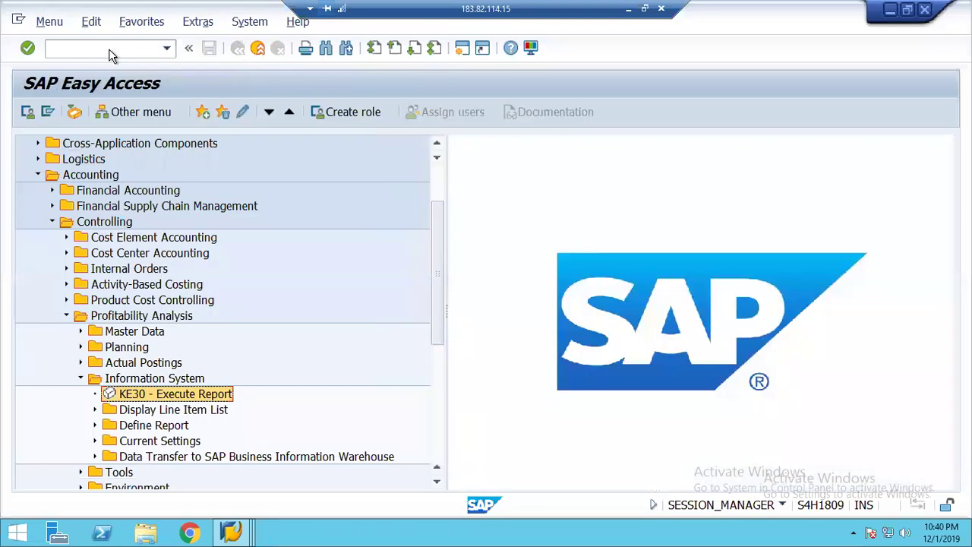
Step: Run KEBD and save operating concern 1248 with account-based profitability analysis as the active setting
click(75, 50)
text(kebd)
key(Return)
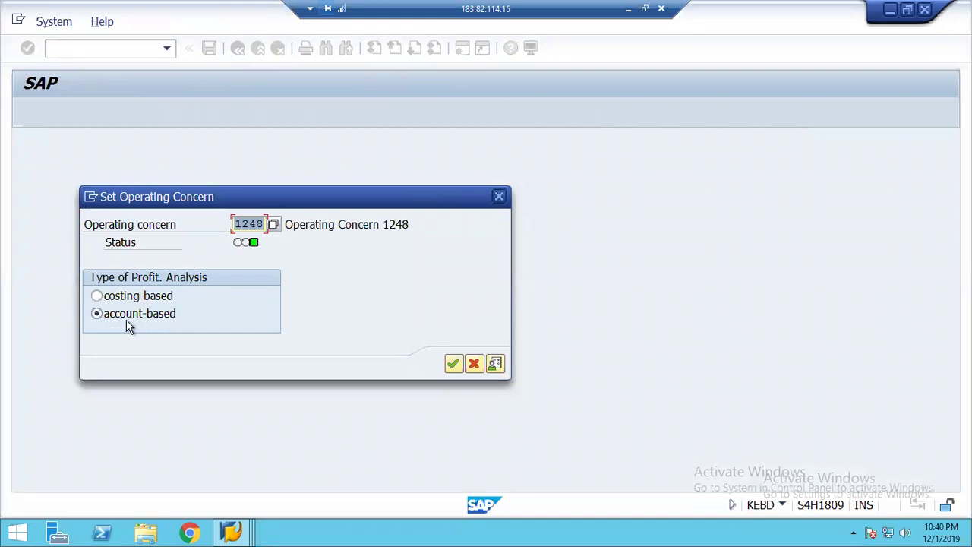
click(495, 363)
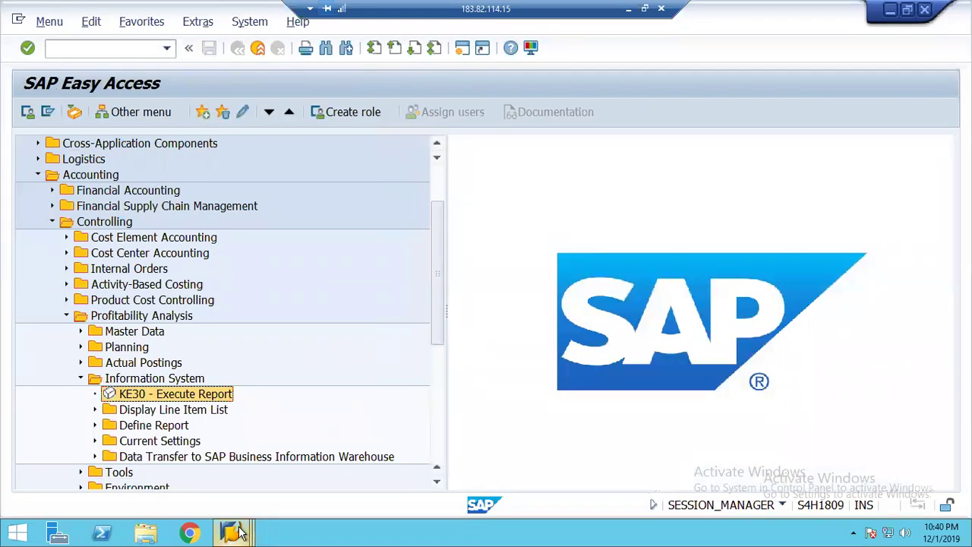
Step: Switch to the Display IMG session and open Automatic Account Assignment under Flows of Actual Values, Direct Posting from FI/MM
mouse_move(240, 531)
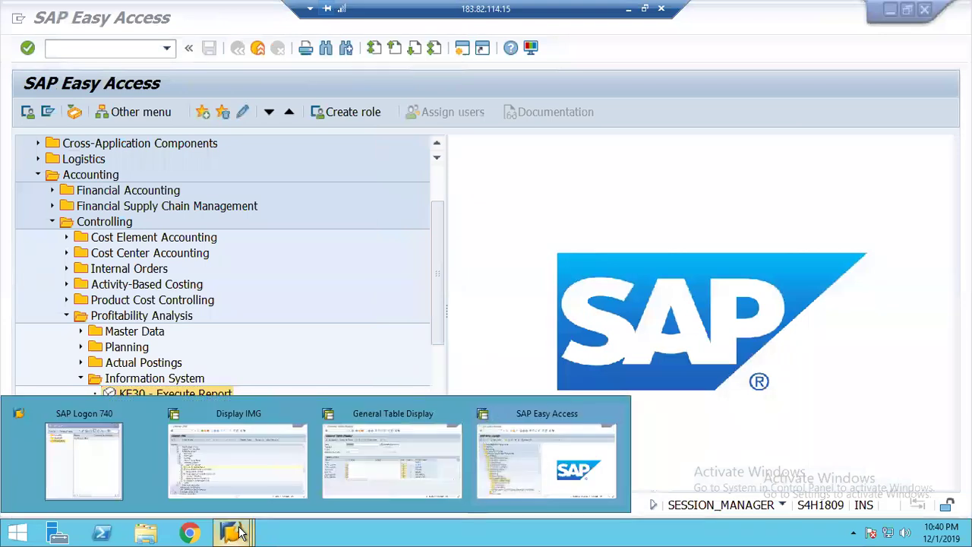
click(237, 461)
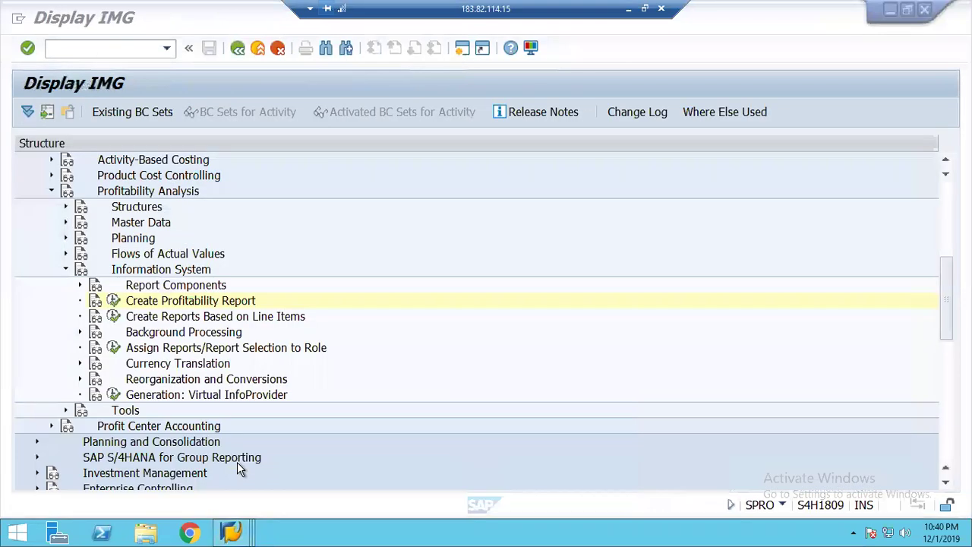
click(65, 253)
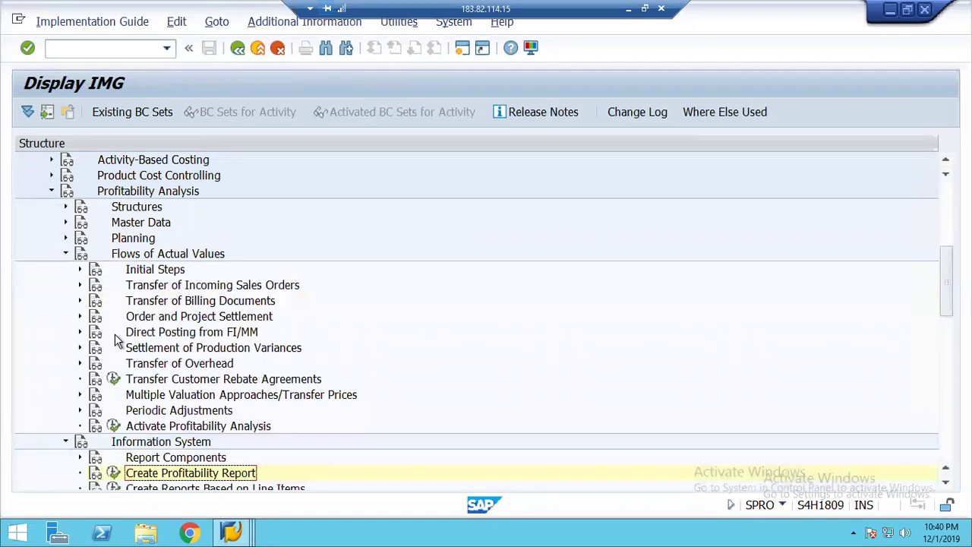
click(159, 332)
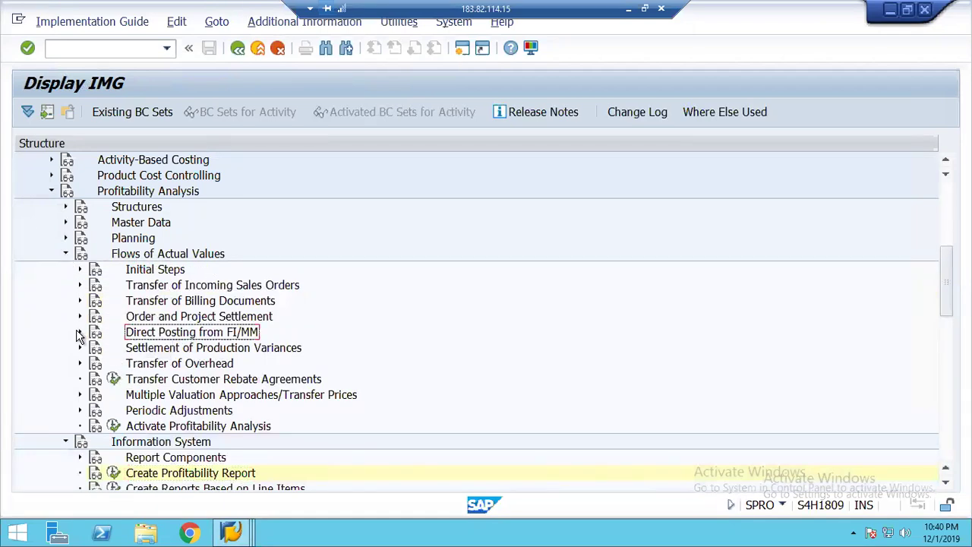
click(79, 332)
click(201, 366)
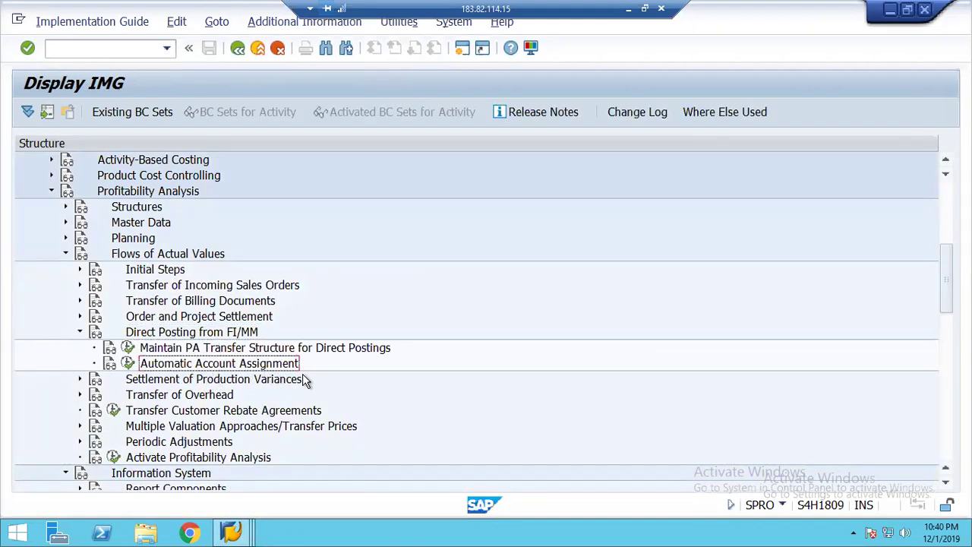
click(127, 364)
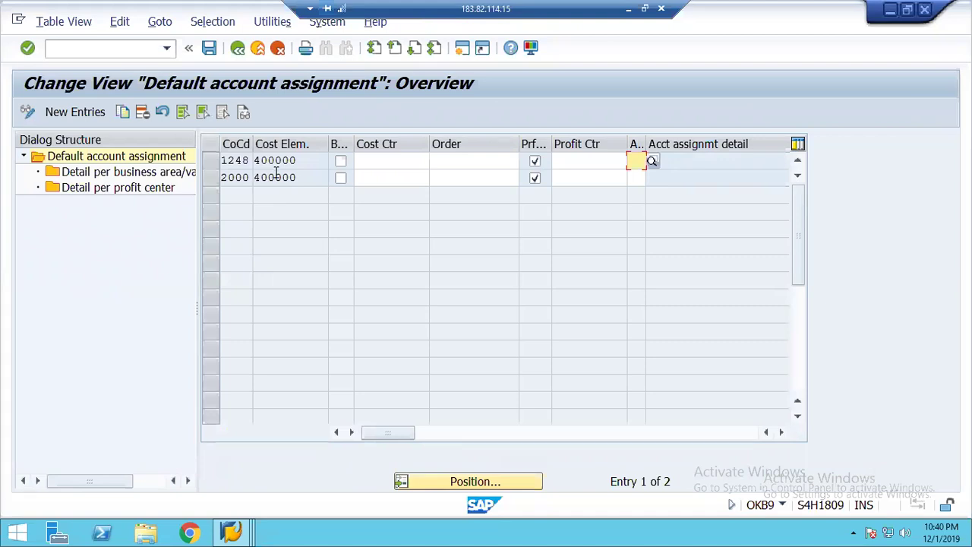
Step: Start new default account assignments with company code 2000 and copy in cost elements 300000, 300100, 300200, 310000 and 310100 from the value list
click(65, 112)
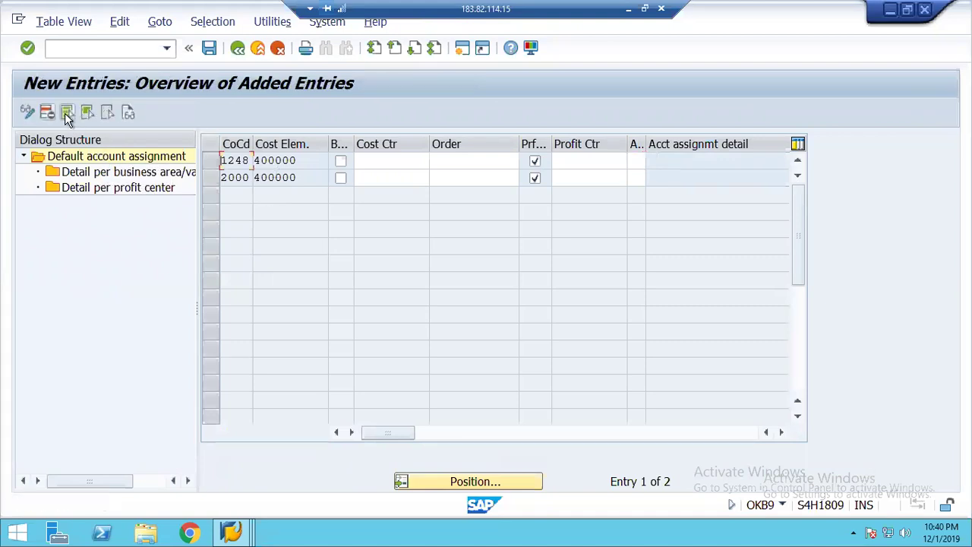
text(2000)
key(Tab)
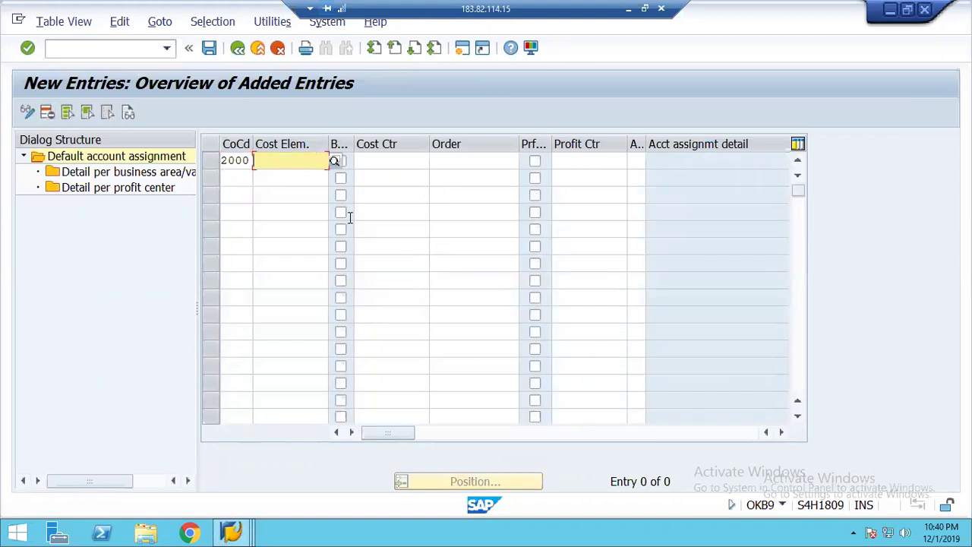
click(335, 161)
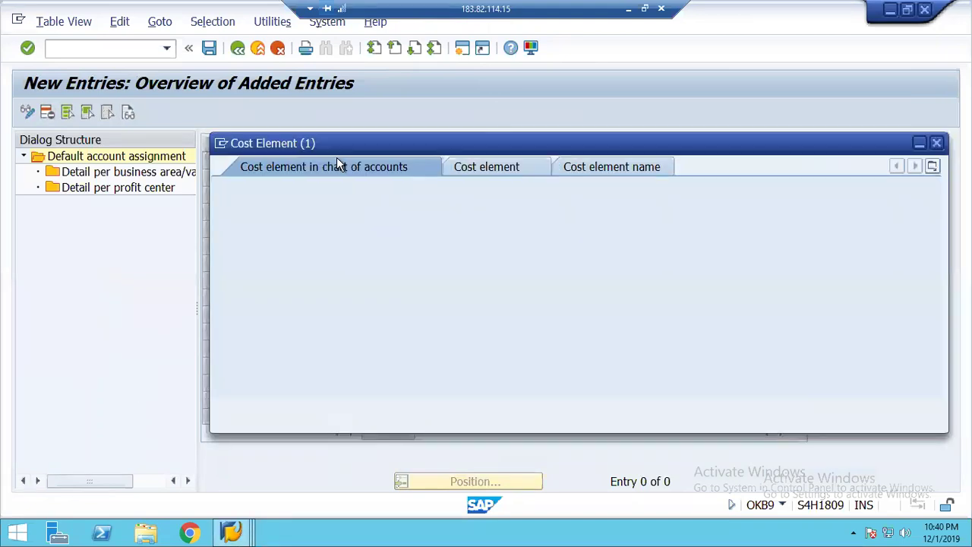
key(Return)
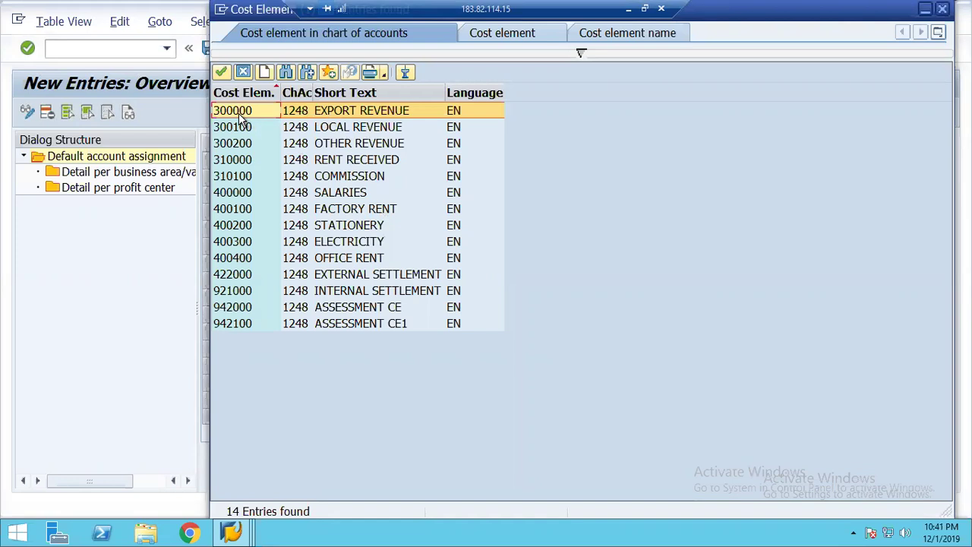
drag(239, 114, 239, 177)
key(ctrl+c)
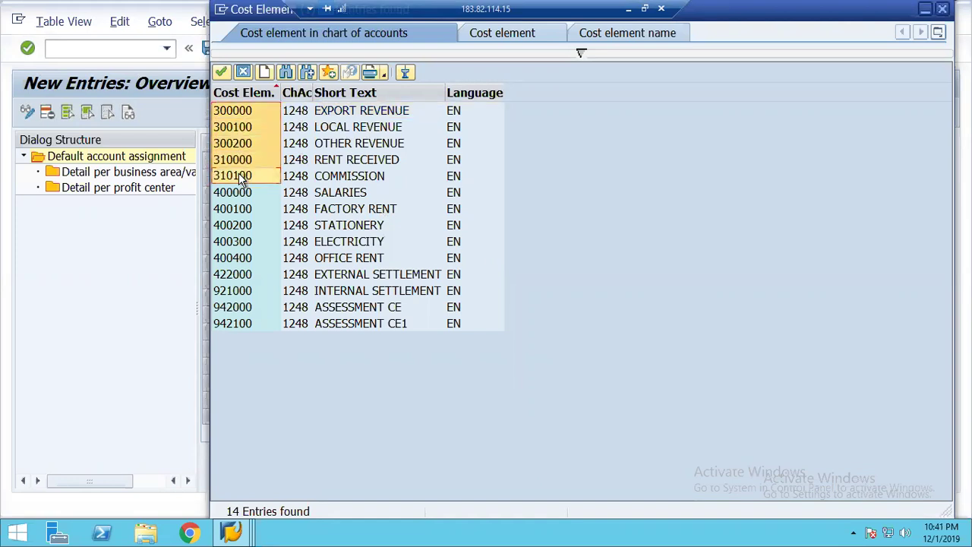
click(243, 71)
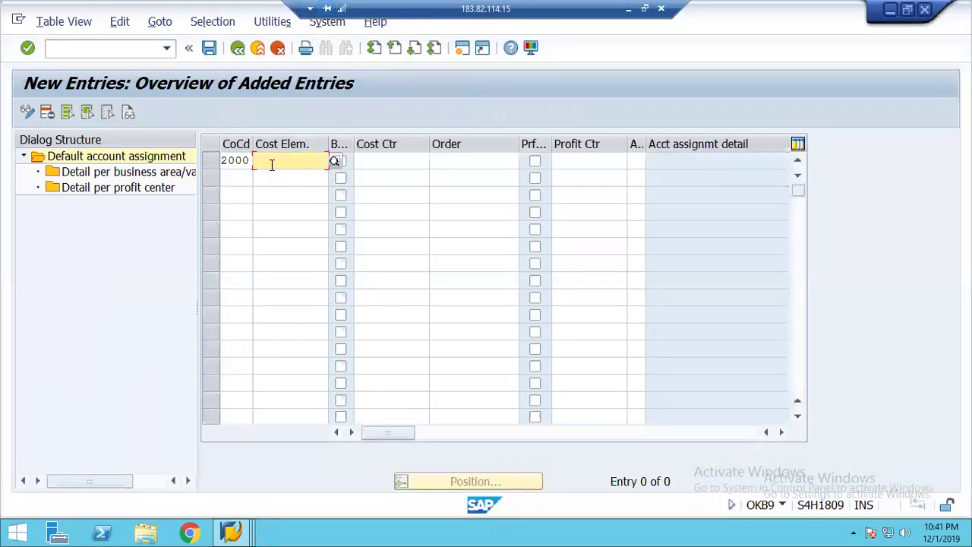
key(ctrl+v)
Step: Enter company code 2000 for cost elements 300100, 300200, 310000 and 310100
click(240, 175)
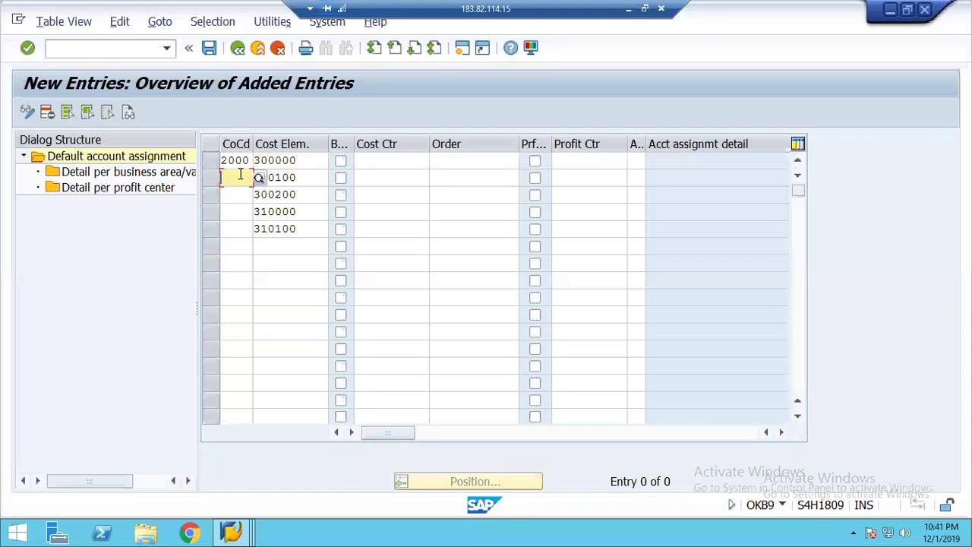
text(2000)
key(Down)
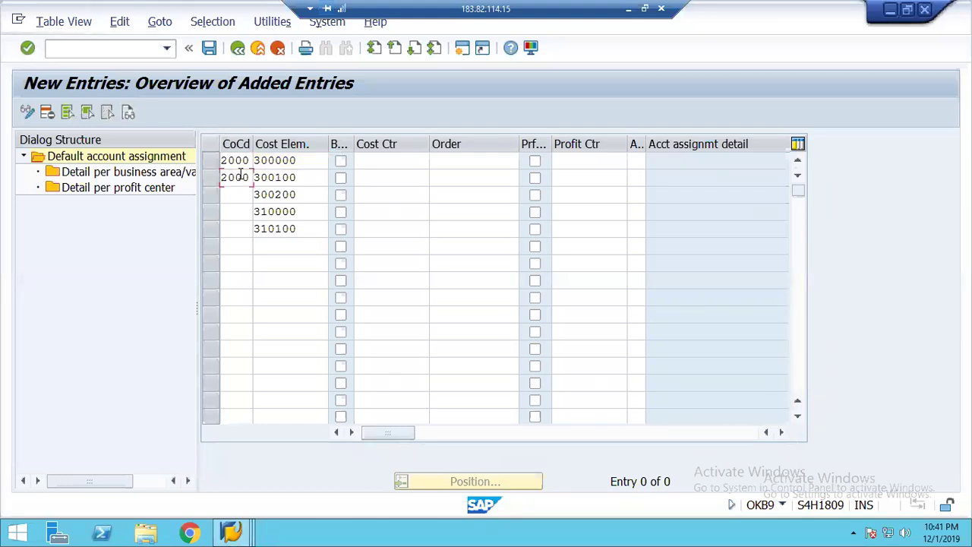
text(2000)
key(Tab)
key(Down)
key(shift+Tab)
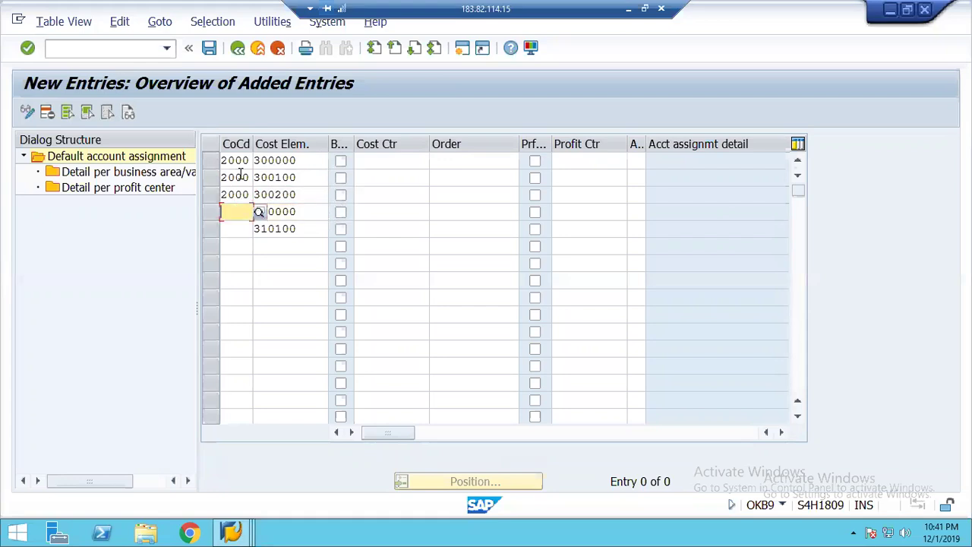
text(2000)
key(Down)
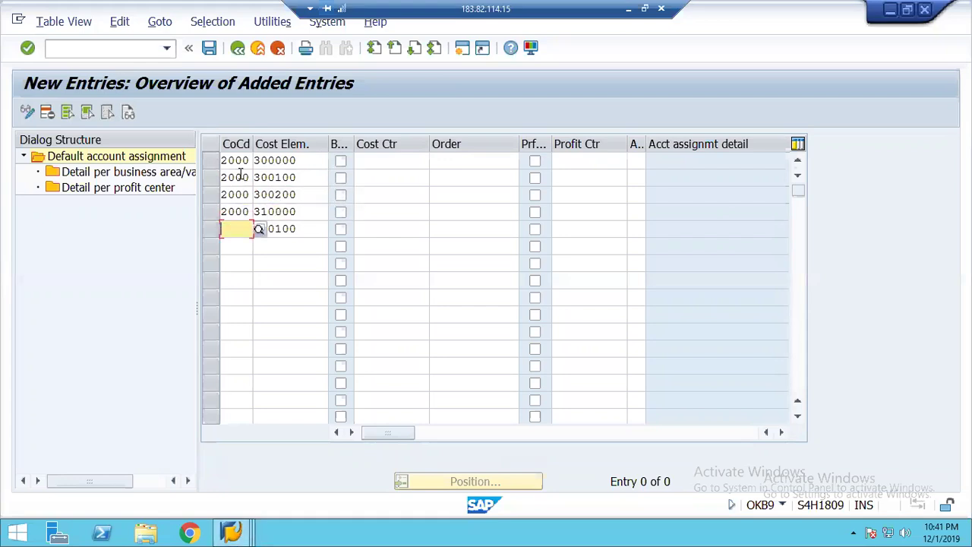
key(shift+Tab)
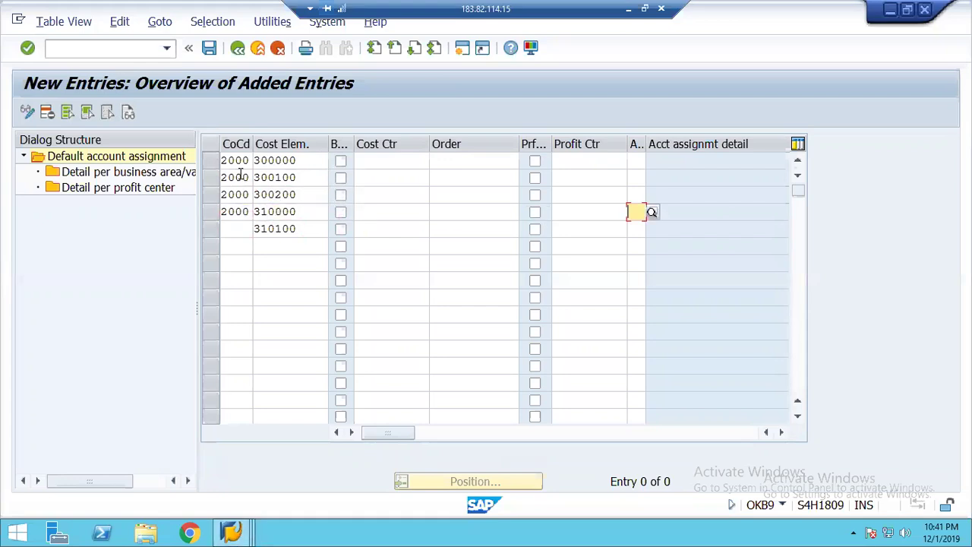
click(241, 230)
text(2000)
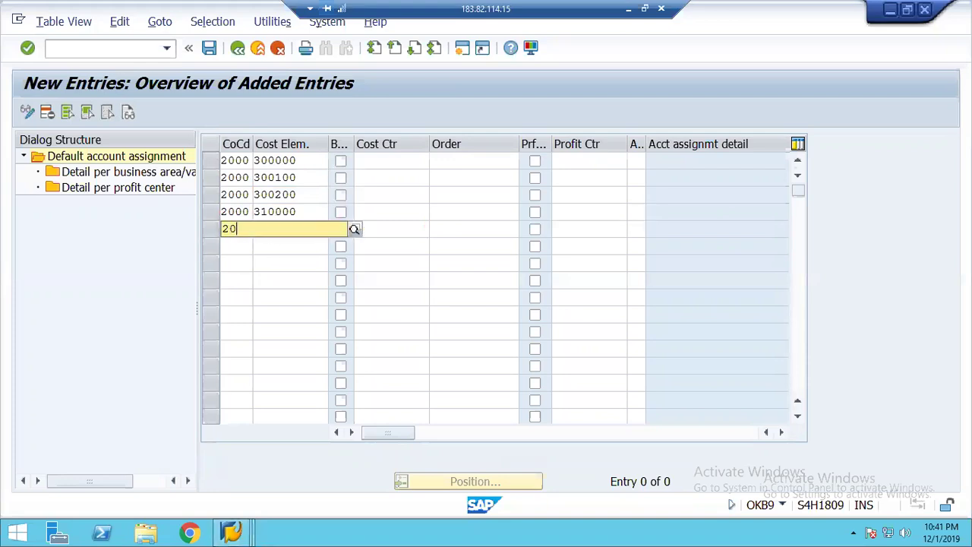
Step: Enable the profitability segment indicator for all five new cost element entries
key(Tab)
key(Tab)
key(Tab)
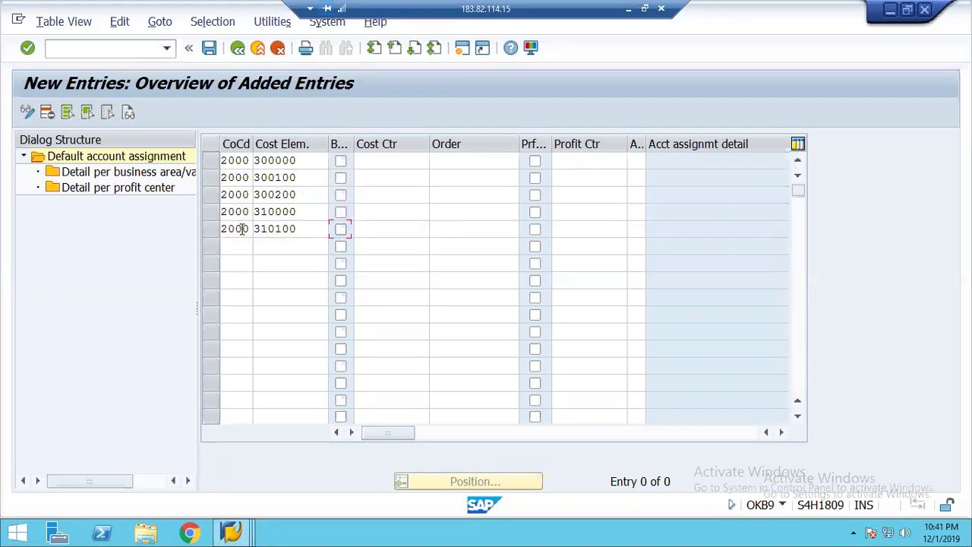
key(Tab)
key(Tab)
key(space)
key(Up)
key(space)
key(Up)
key(space)
key(Up)
key(Down)
key(Up)
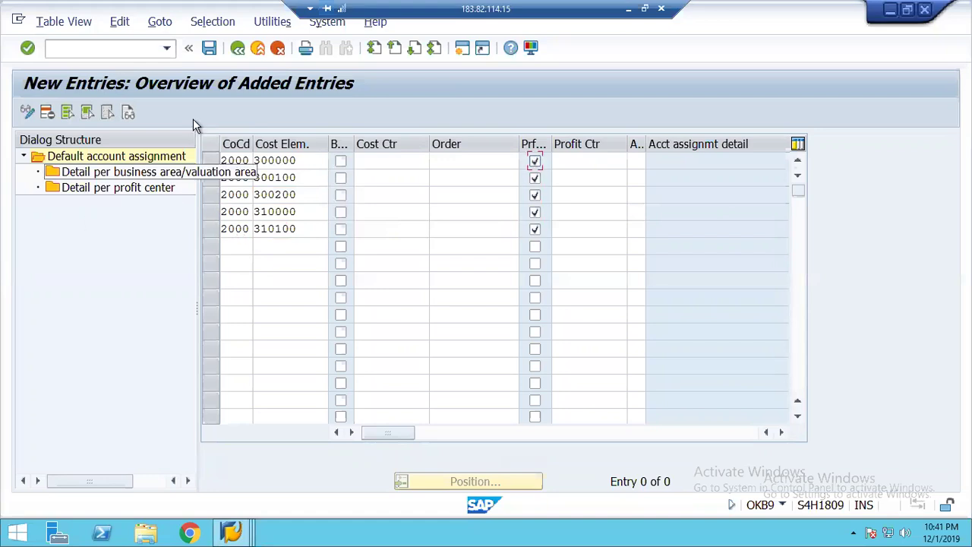
Step: Save the default account assignments in customizing request S18K900188 and return to the implementation guide structure
click(210, 49)
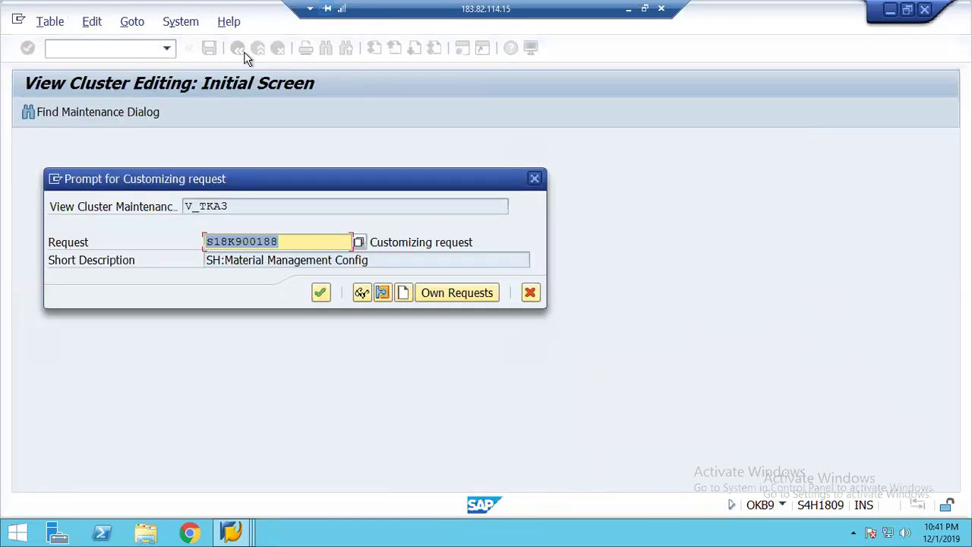
click(320, 293)
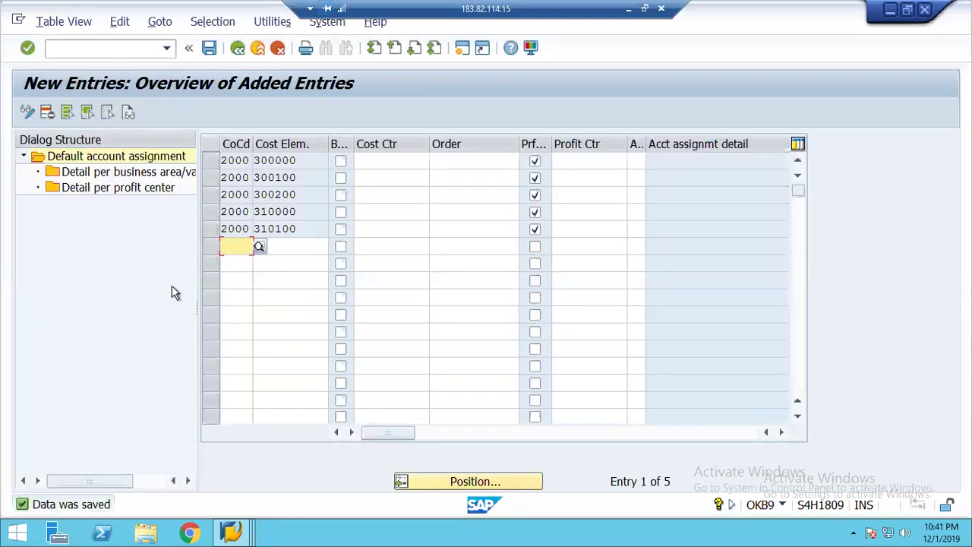
drag(262, 161, 332, 160)
click(310, 177)
click(238, 51)
click(238, 50)
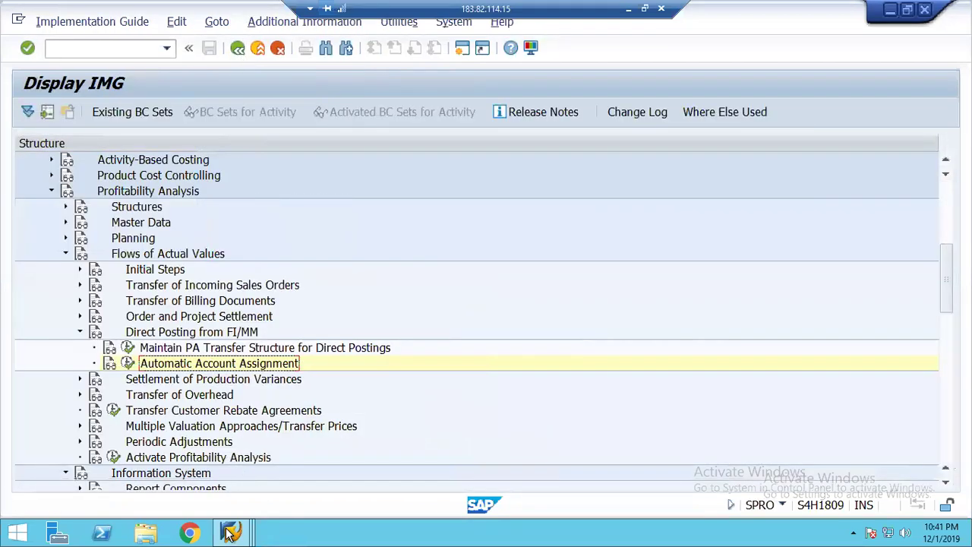
Step: Switch to the SAP Easy Access session and start transaction F-02 for G/L account posting
click(227, 534)
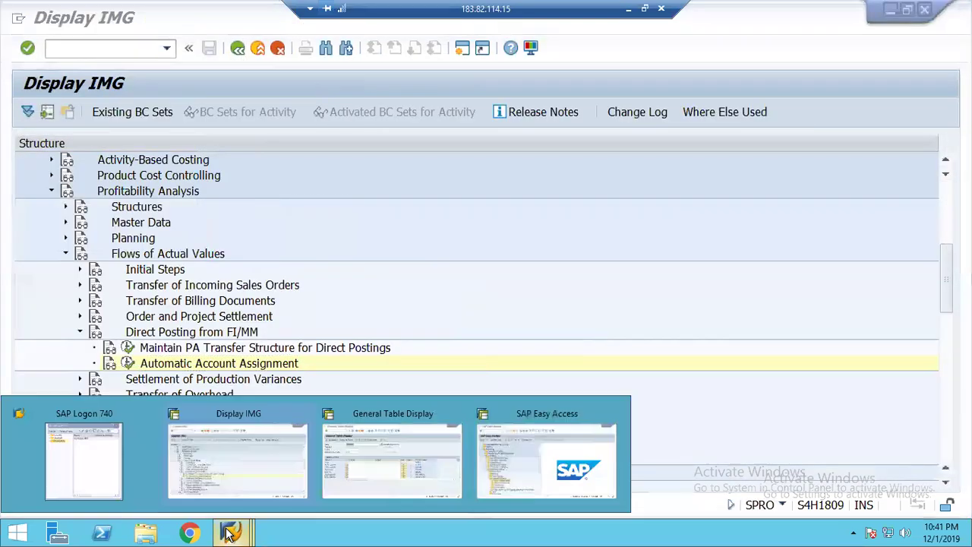
click(525, 453)
click(66, 50)
text(f-02)
key(Return)
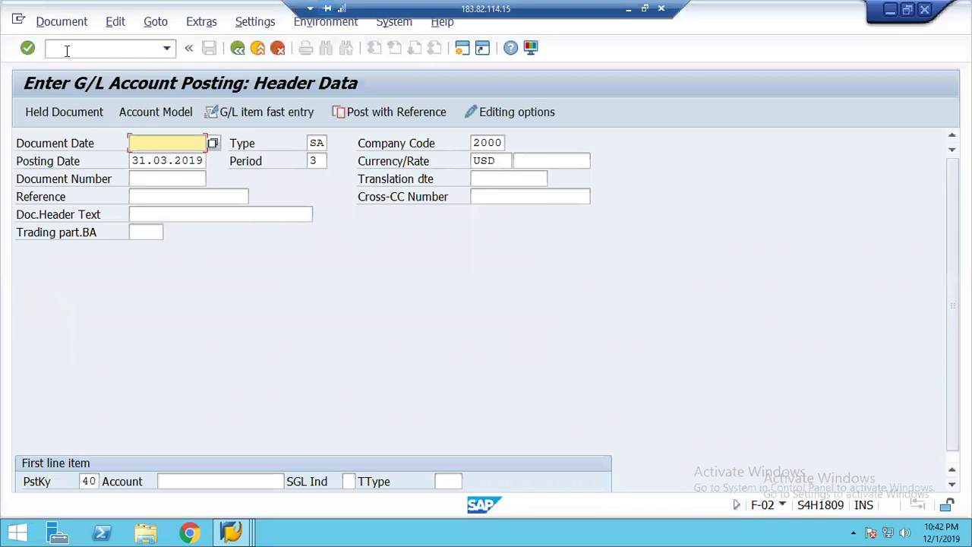
Step: Set the document date of the posting to 31032019
text(31032019)
key(Tab)
key(Tab)
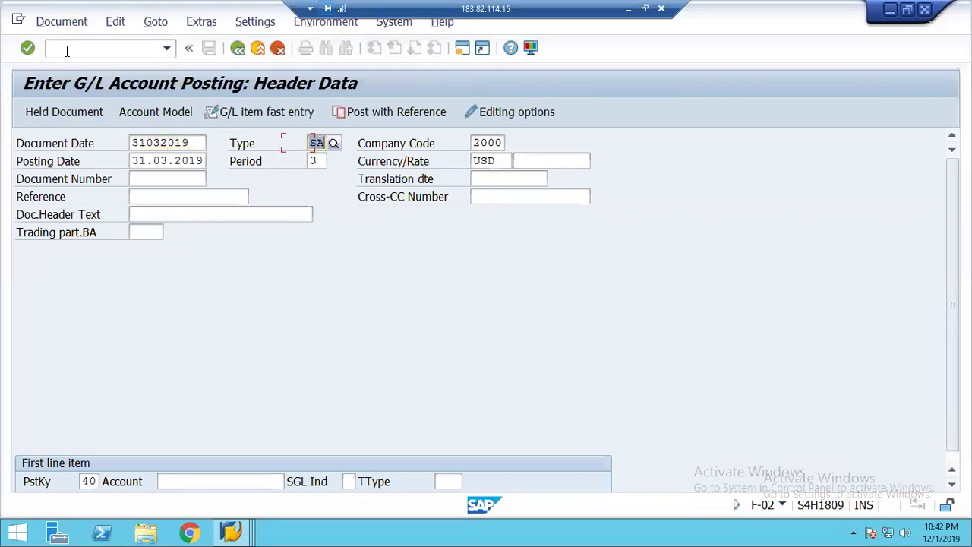
Step: Choose G/L account 120000 (Bank of America) for the first line item with posting key 40 and proceed to its item details
key(Tab)
key(Tab)
key(Tab)
key(Tab)
key(Tab)
key(Tab)
key(Tab)
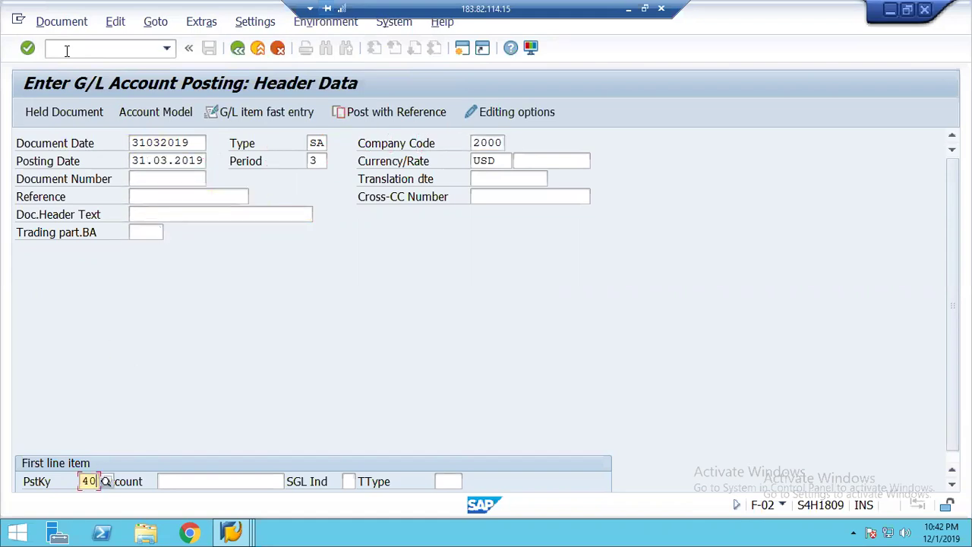
key(Tab)
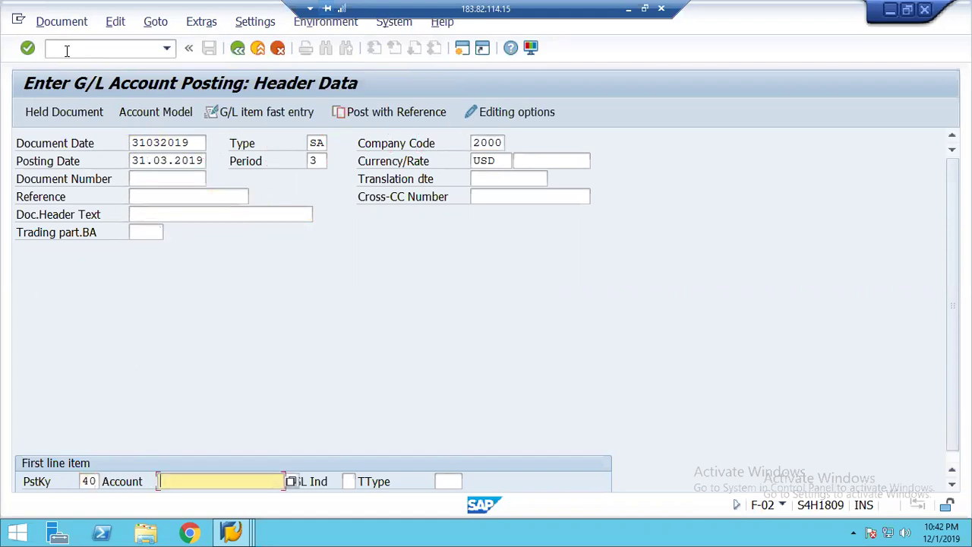
click(290, 482)
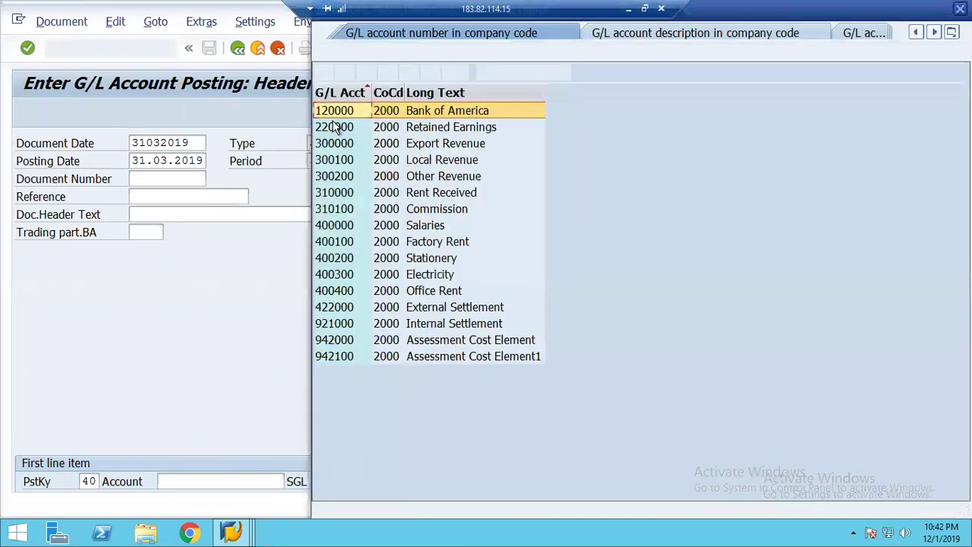
double_click(335, 110)
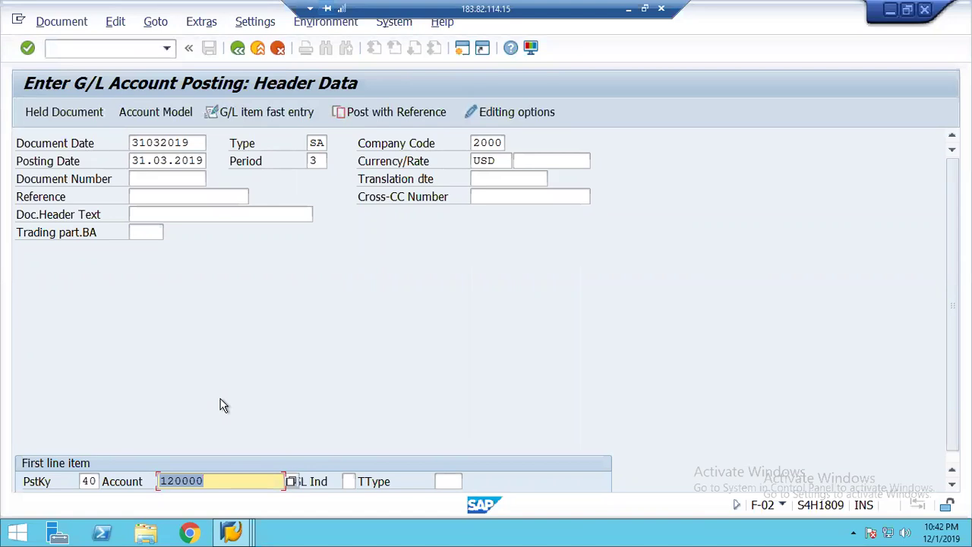
key(Return)
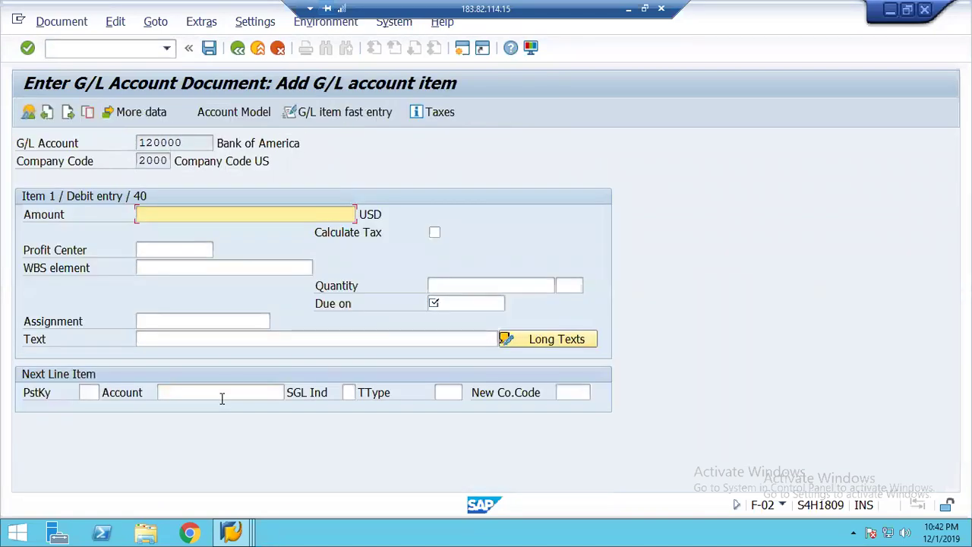
Step: Fill in the debit item with amount 35000 USD, due date 31032019 and profit center 2000
text(2)
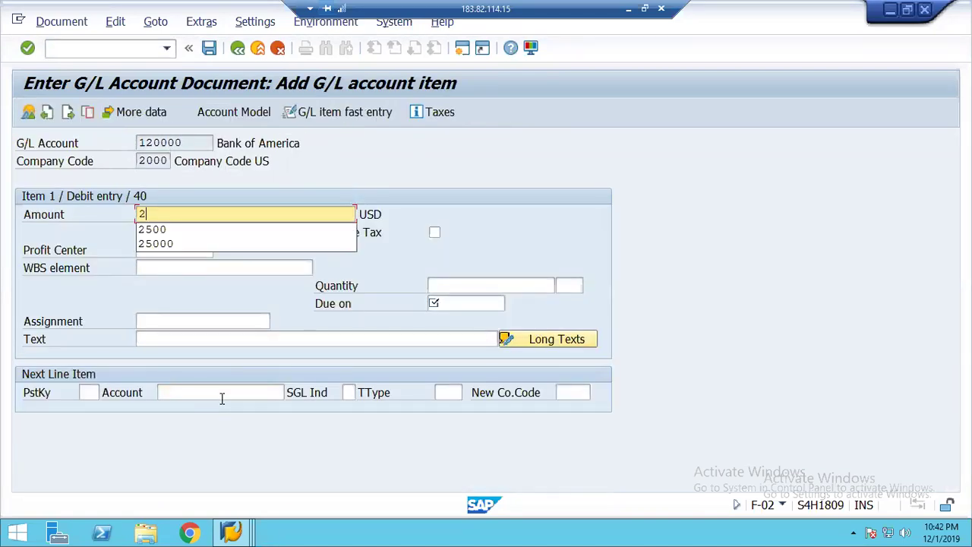
key(BackSpace)
text(35000)
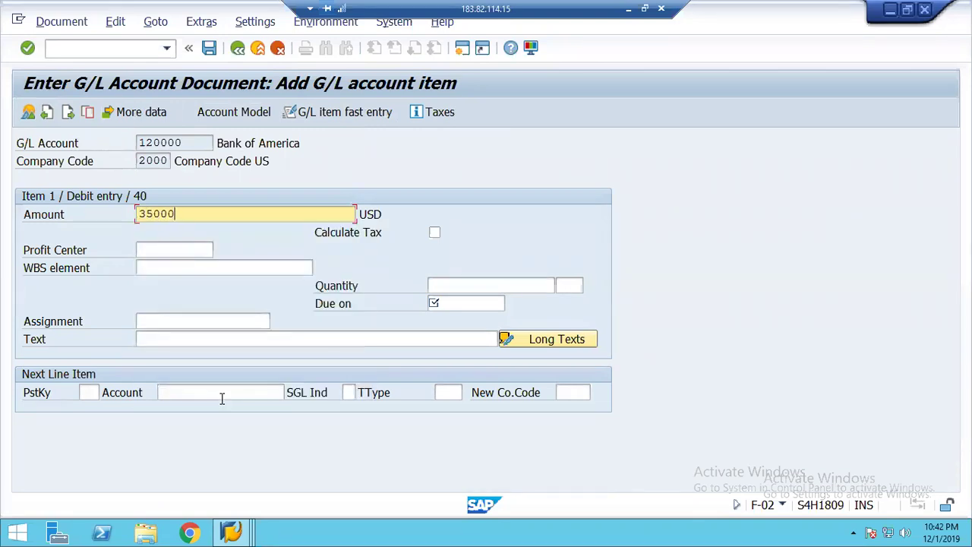
key(Tab)
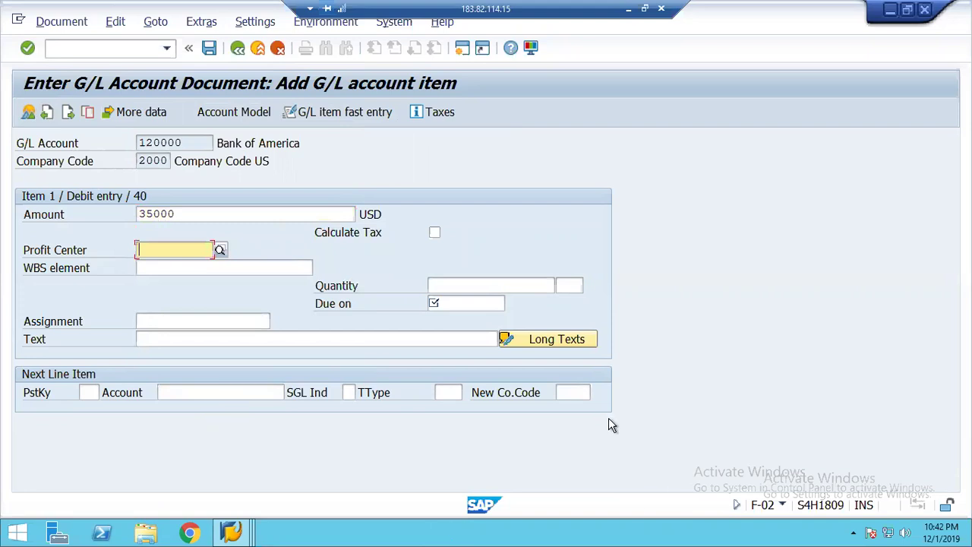
click(445, 303)
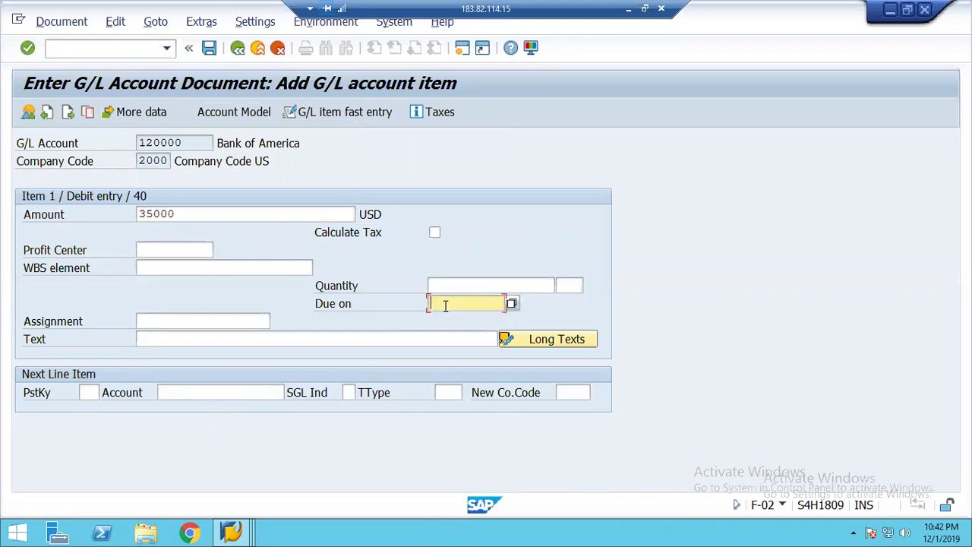
text(31032019)
key(Tab)
key(Tab)
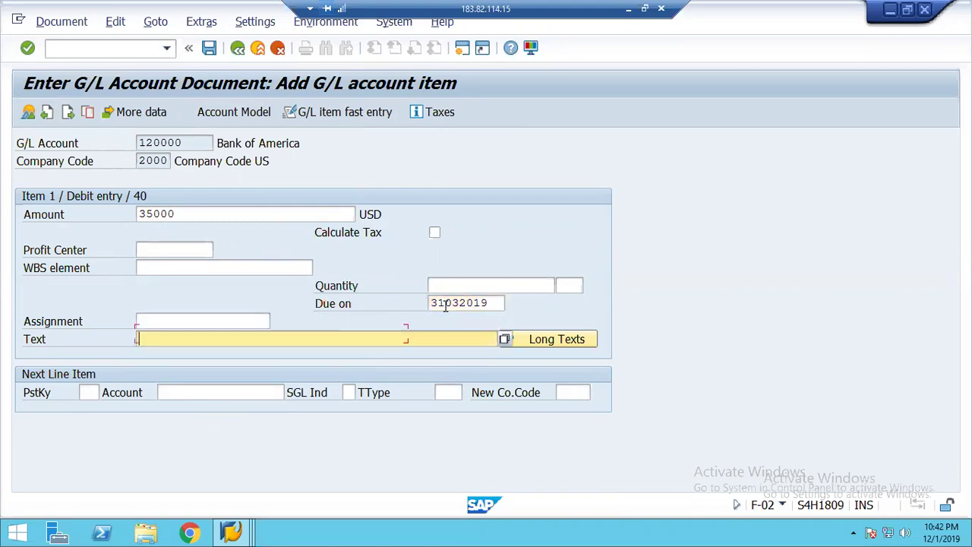
click(170, 249)
text(2000)
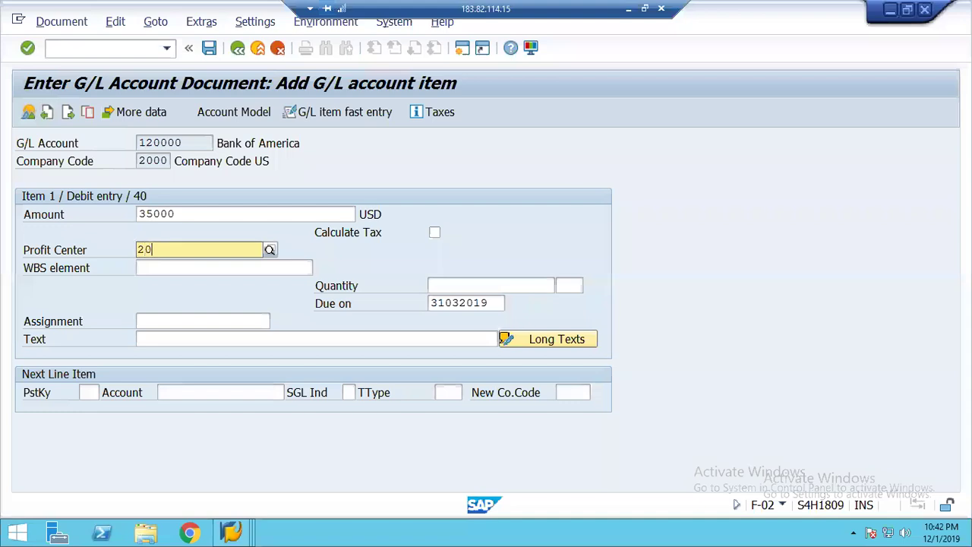
key(Return)
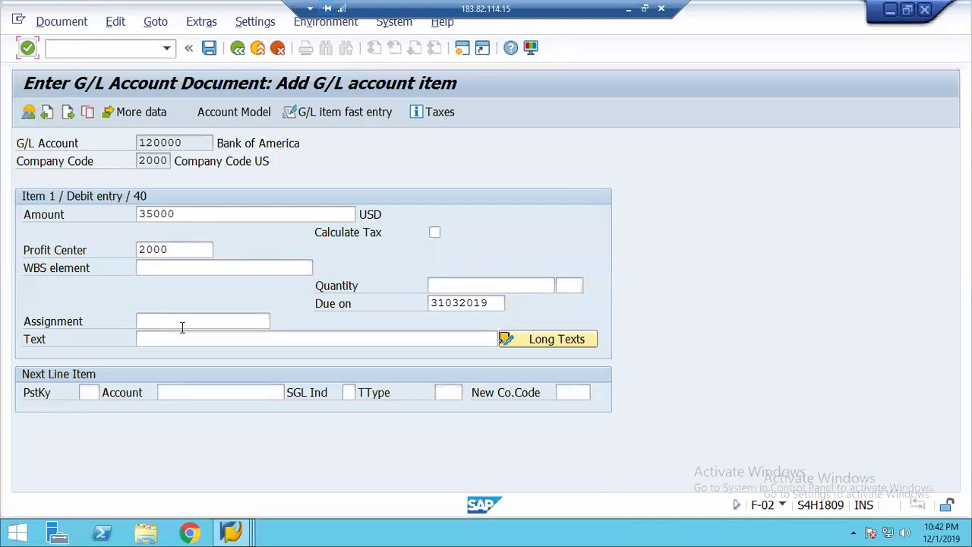
Step: Specify the next line item with posting key 50 and G/L account 300000 (Export Revenue), and submit it
click(88, 393)
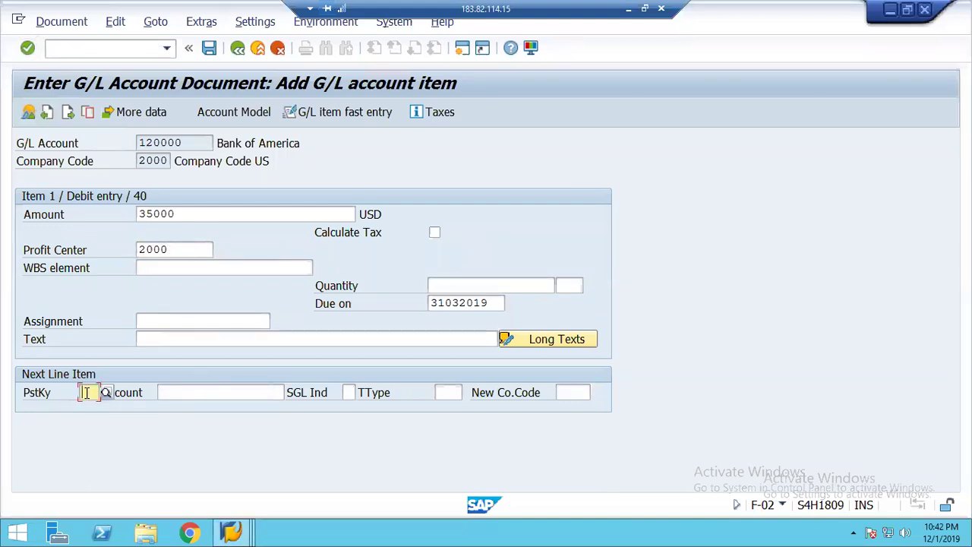
text(50)
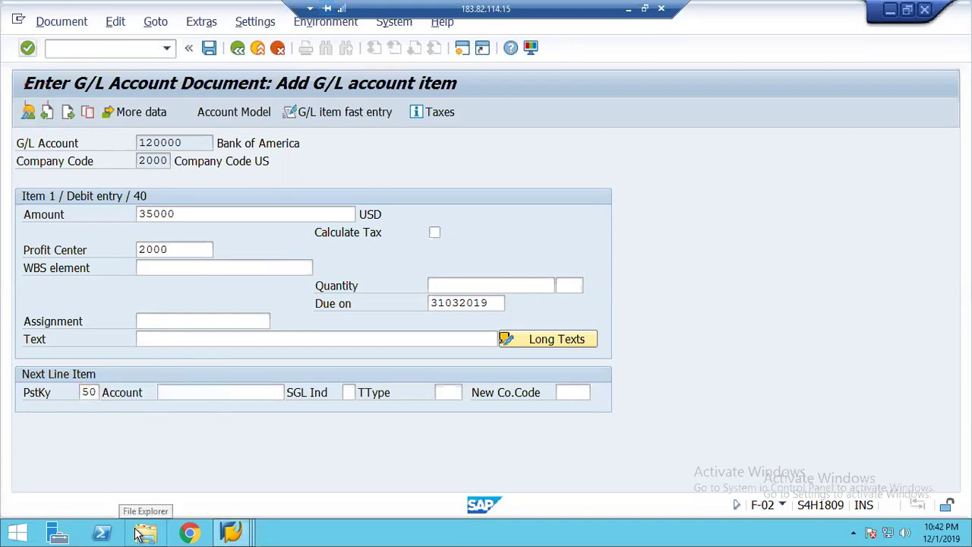
mouse_move(231, 531)
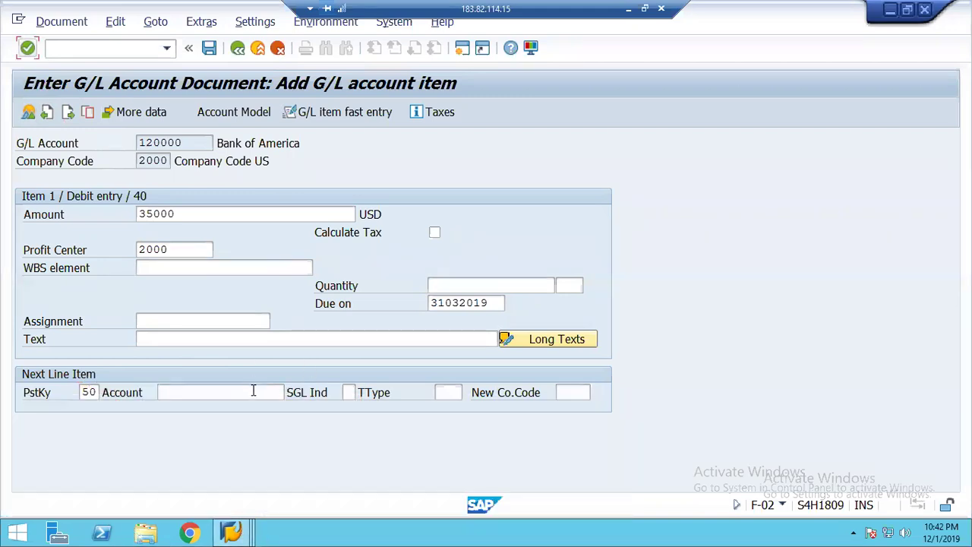
click(254, 393)
click(291, 393)
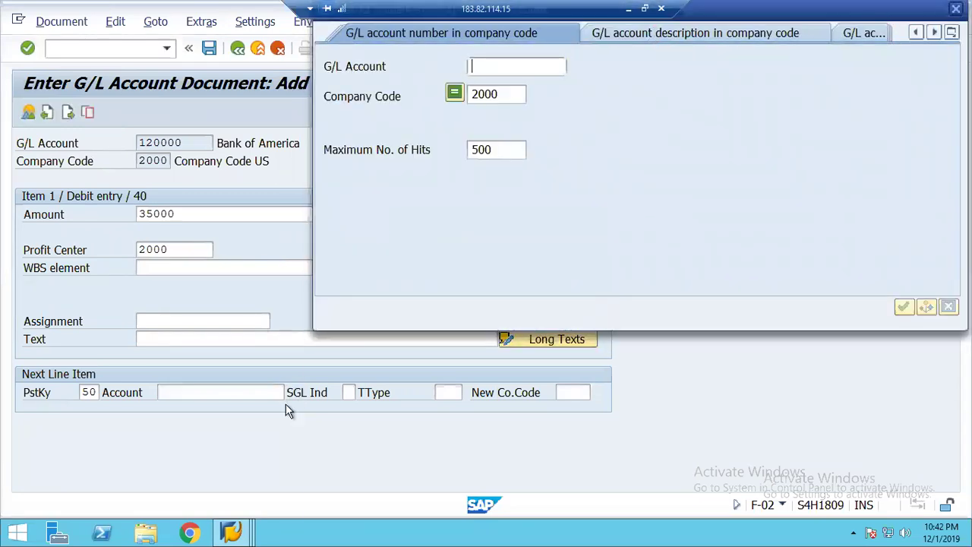
key(Return)
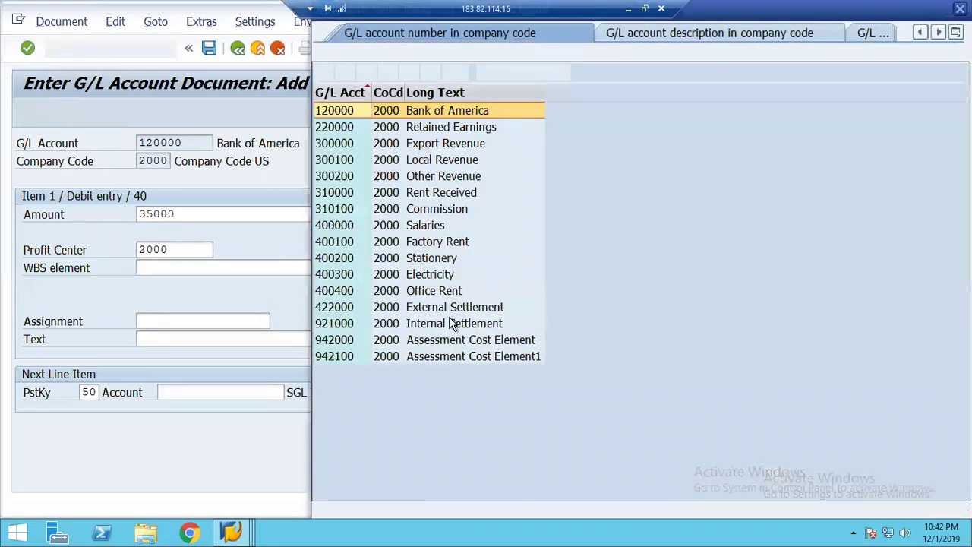
click(410, 149)
double_click(410, 147)
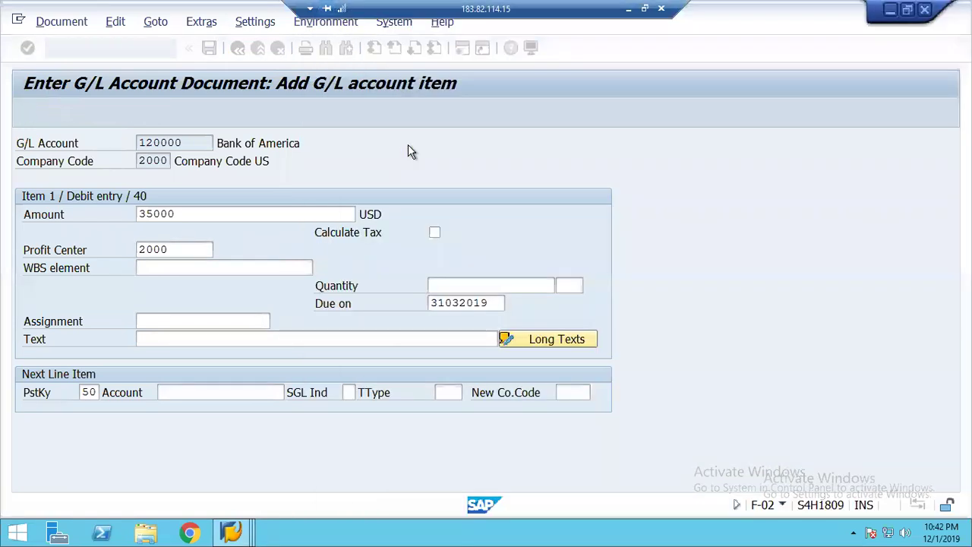
key(Return)
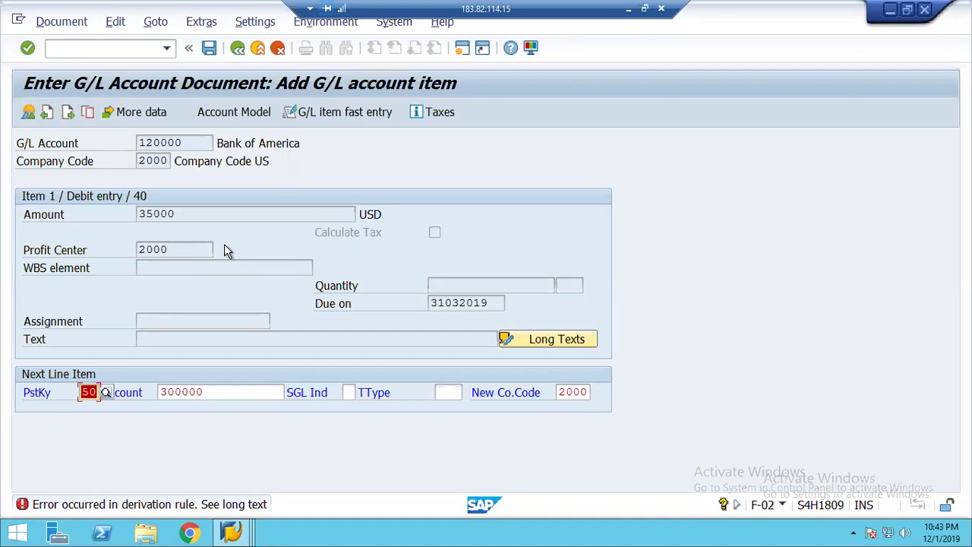
Step: Read the long text of the derivation rule error, including its required source fields, and close it
double_click(76, 508)
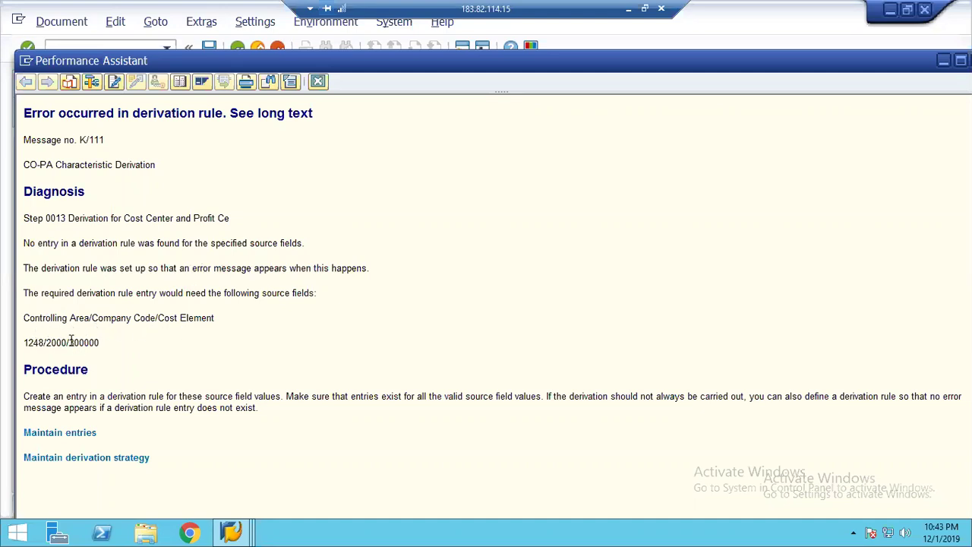
drag(105, 347, 27, 349)
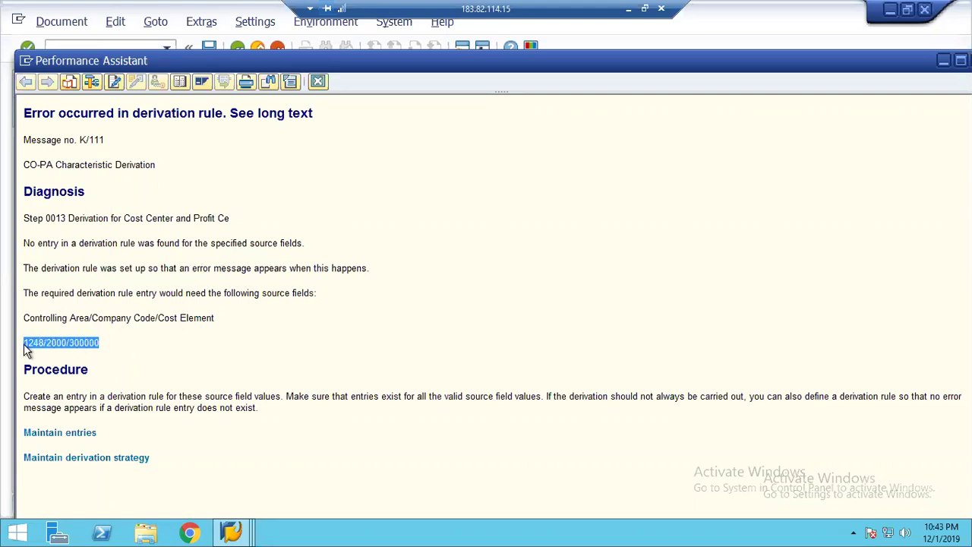
click(319, 82)
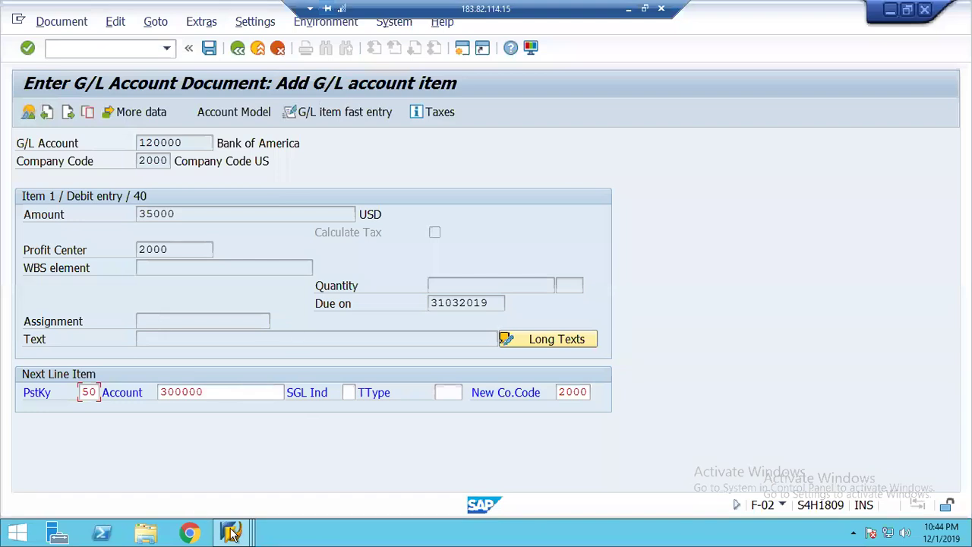
Step: Switch to the Display IMG session and open Define Characteristic Derivation under Profitability Analysis, Master Data
click(233, 533)
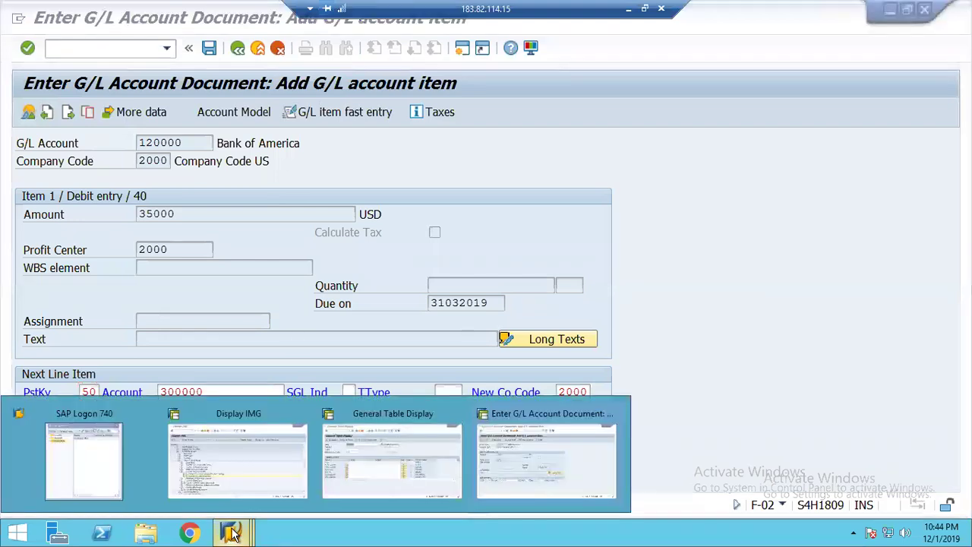
click(243, 462)
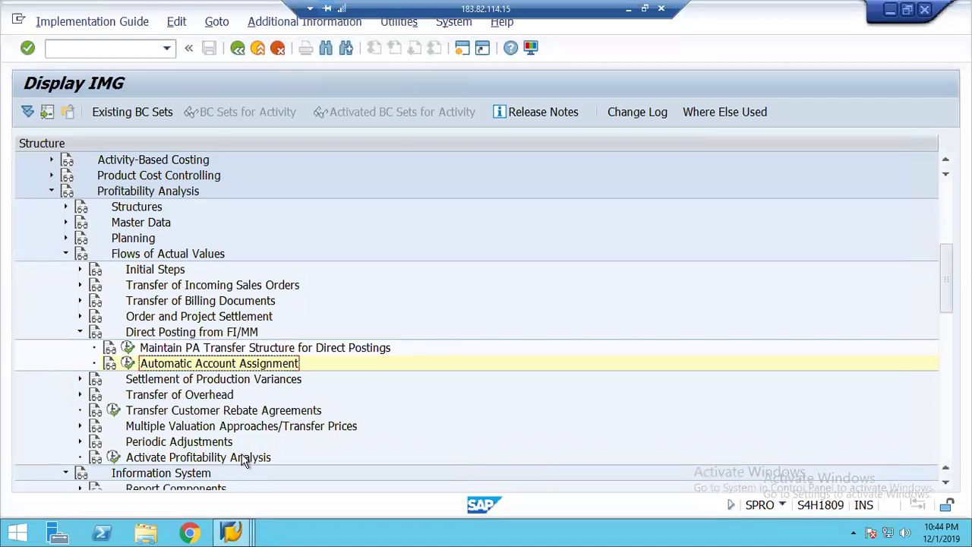
key(Left)
key(Left)
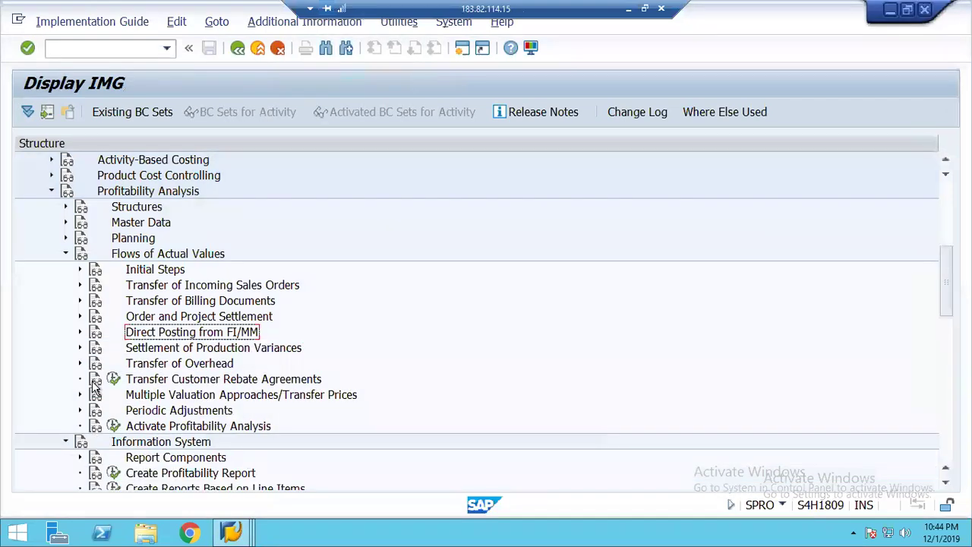
click(65, 253)
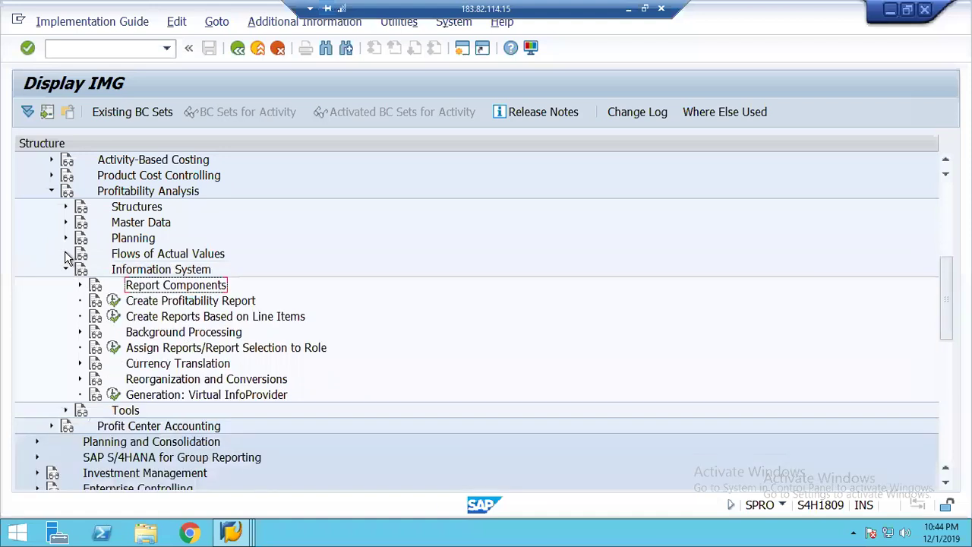
click(65, 223)
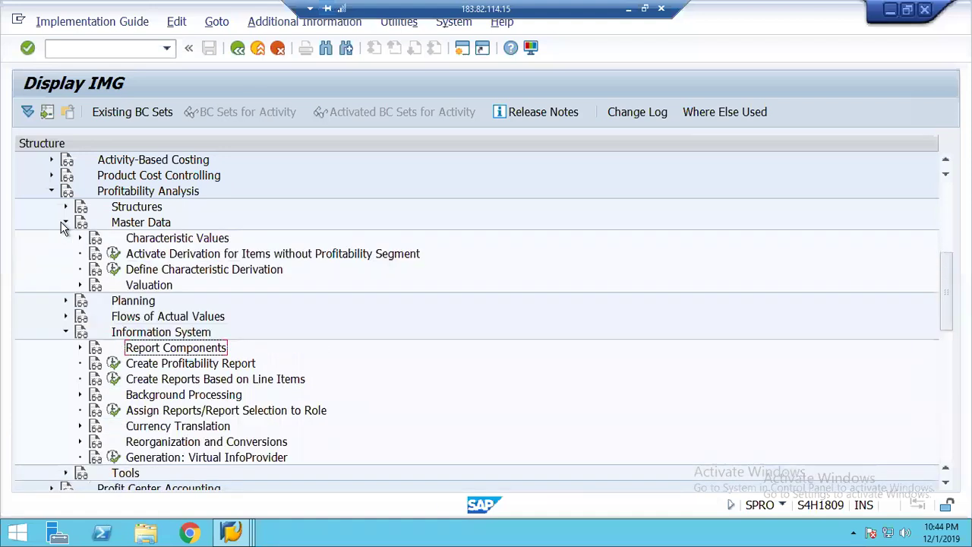
click(182, 270)
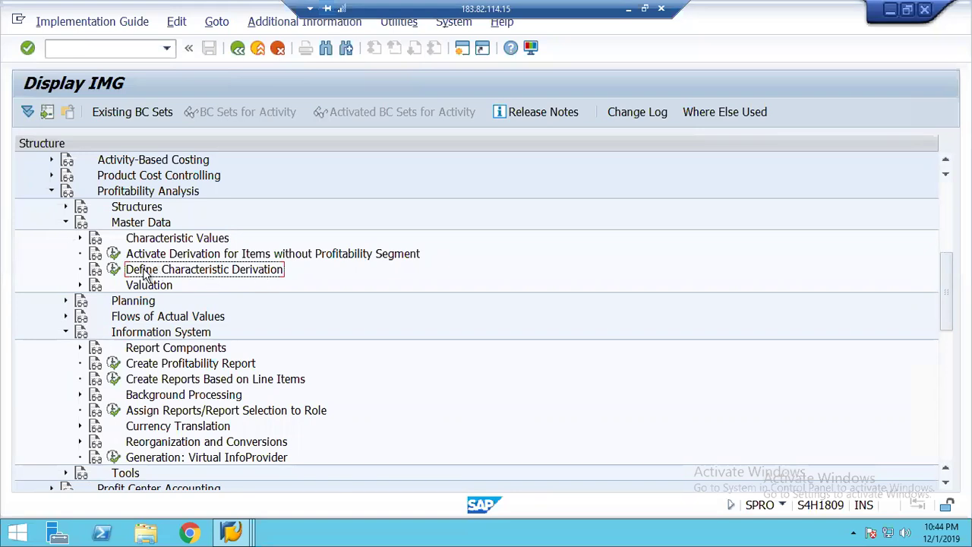
click(112, 270)
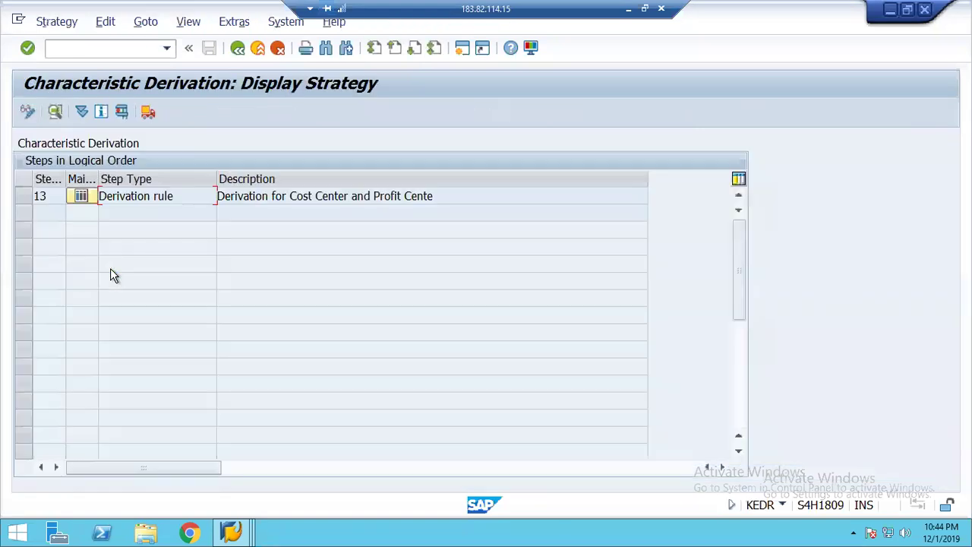
Step: Examine the cost element entries in the rule values of derivation step 13, and return to the strategy
click(81, 196)
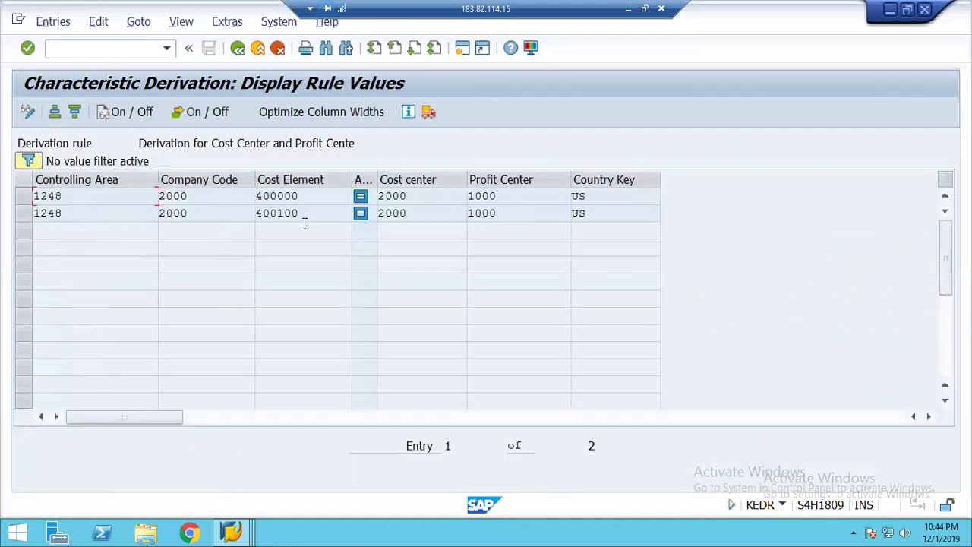
click(310, 213)
click(306, 195)
click(310, 216)
click(238, 48)
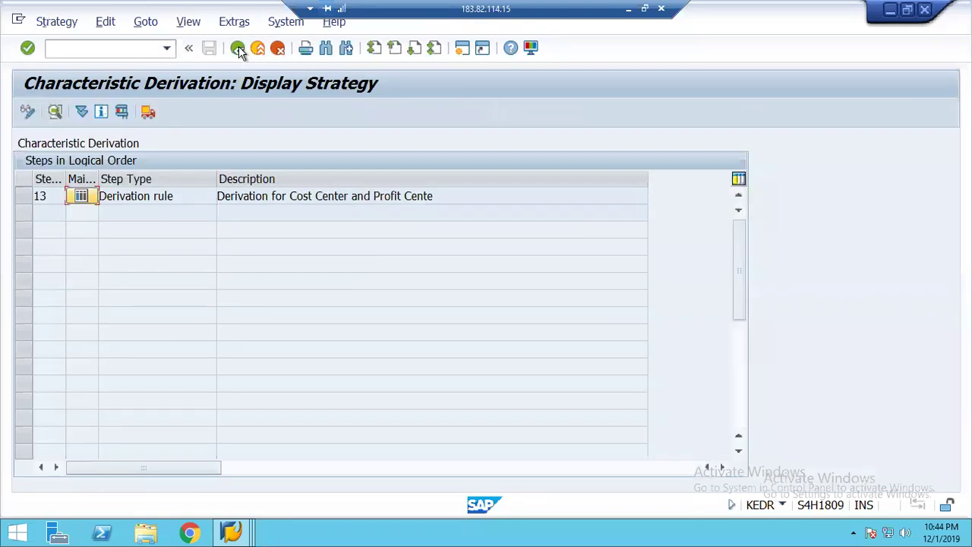
Step: Switch the strategy to change mode and create a derivation rule step described as "Derivation for Incomes"
click(27, 113)
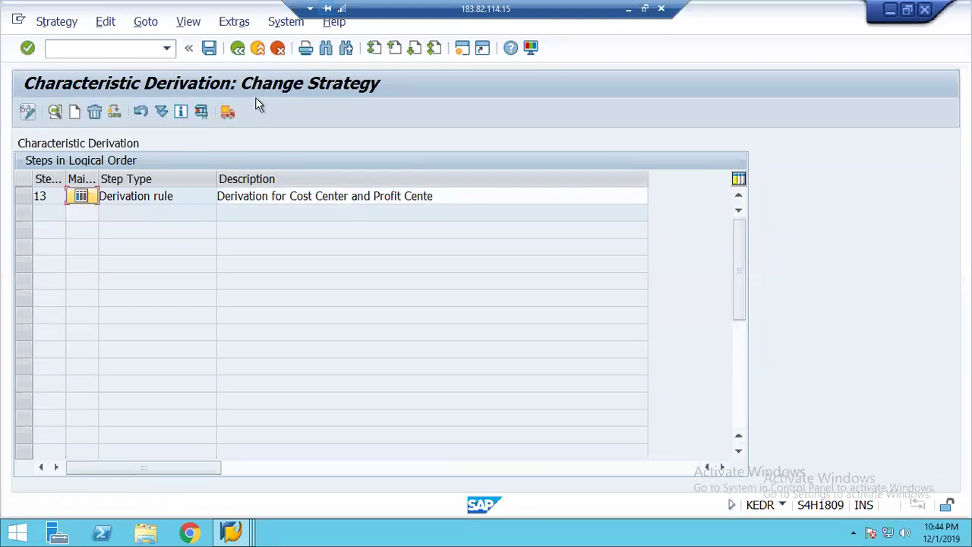
click(76, 114)
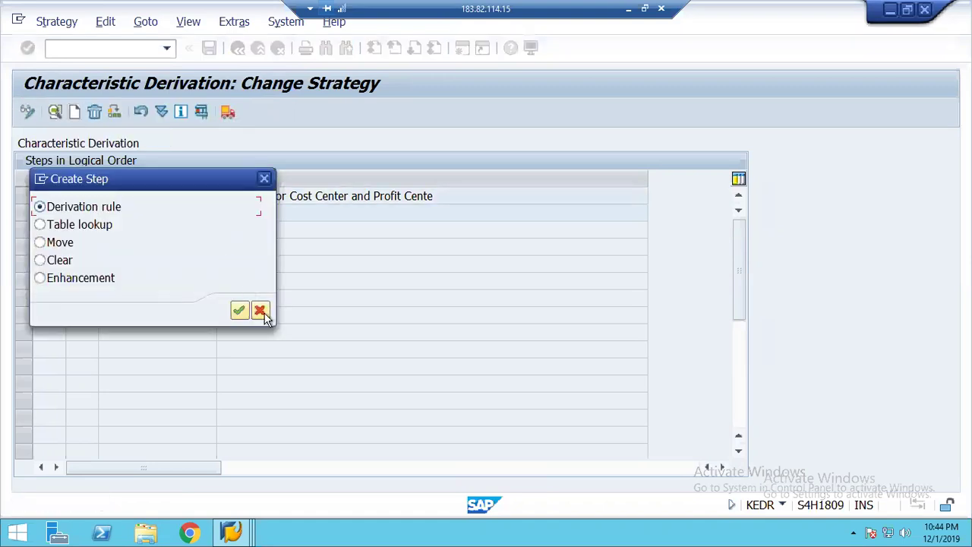
click(240, 311)
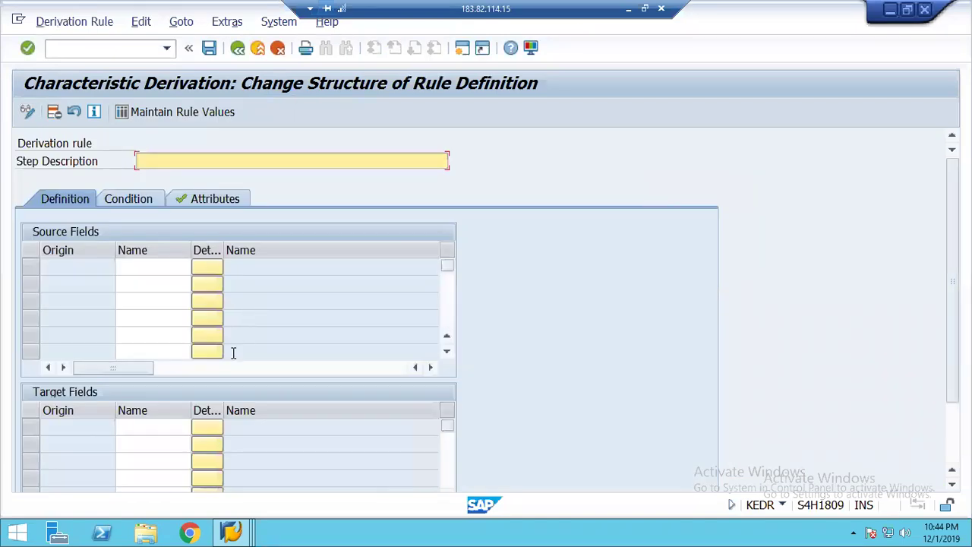
text(D)
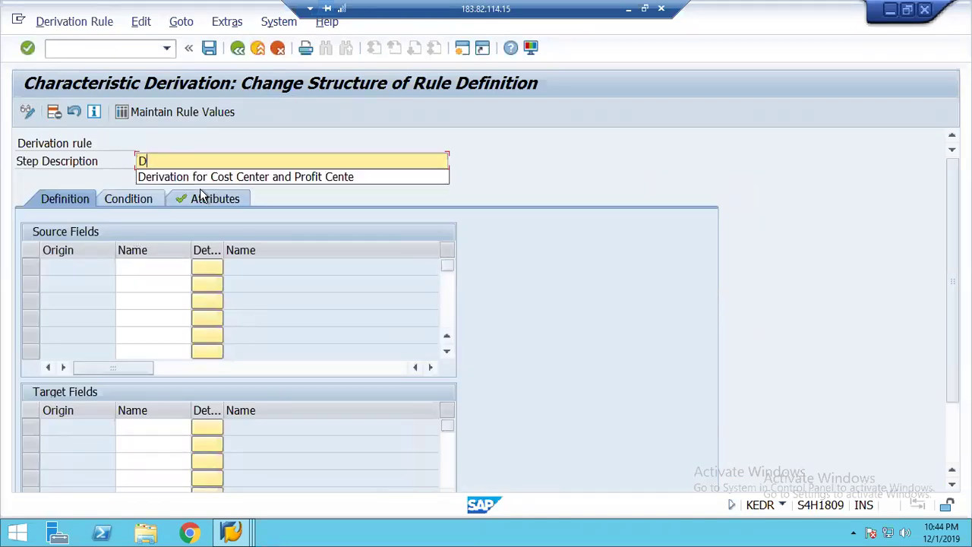
text(erivation for Incomes)
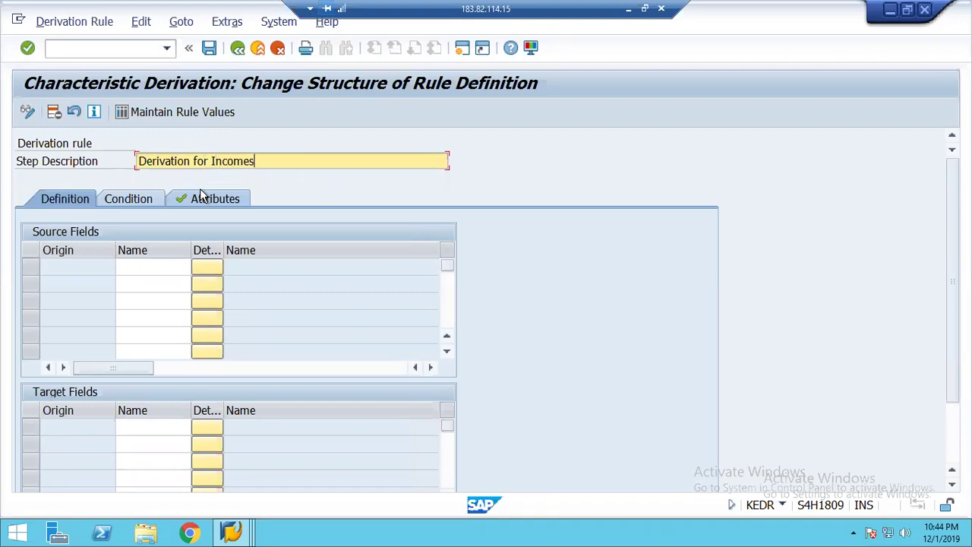
Step: Add Controlling Area (KOKRS), Company Code (BUKRS) and Cost Element (KSTAR) as the rule's source fields
click(137, 262)
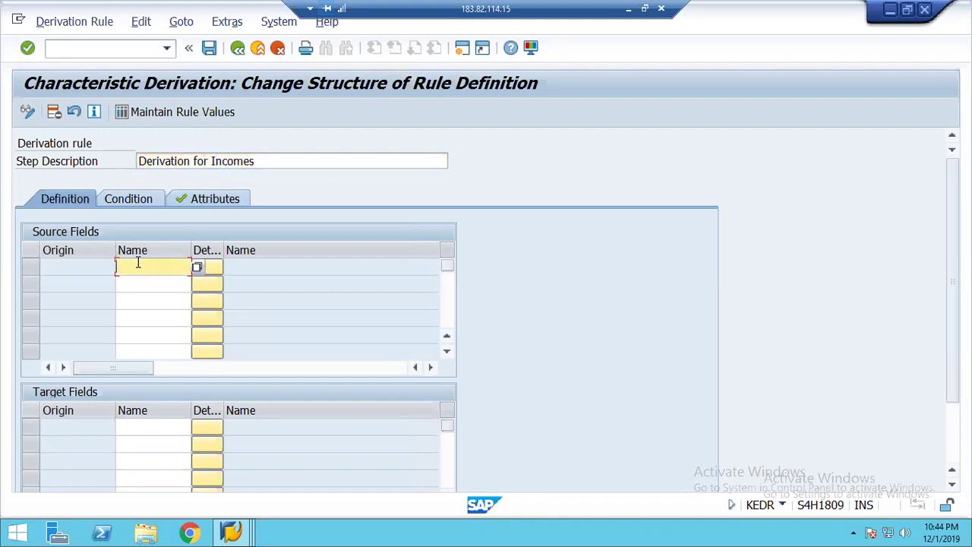
click(197, 267)
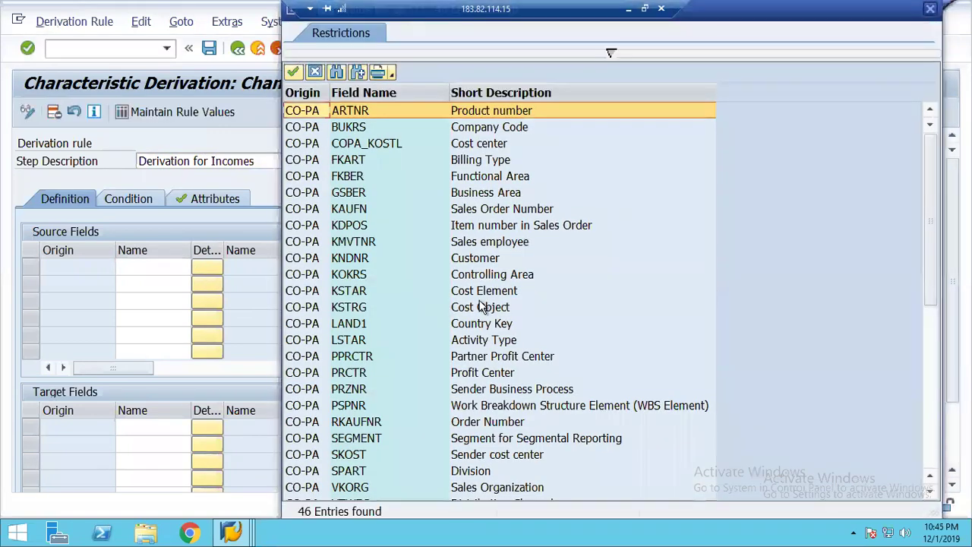
double_click(476, 277)
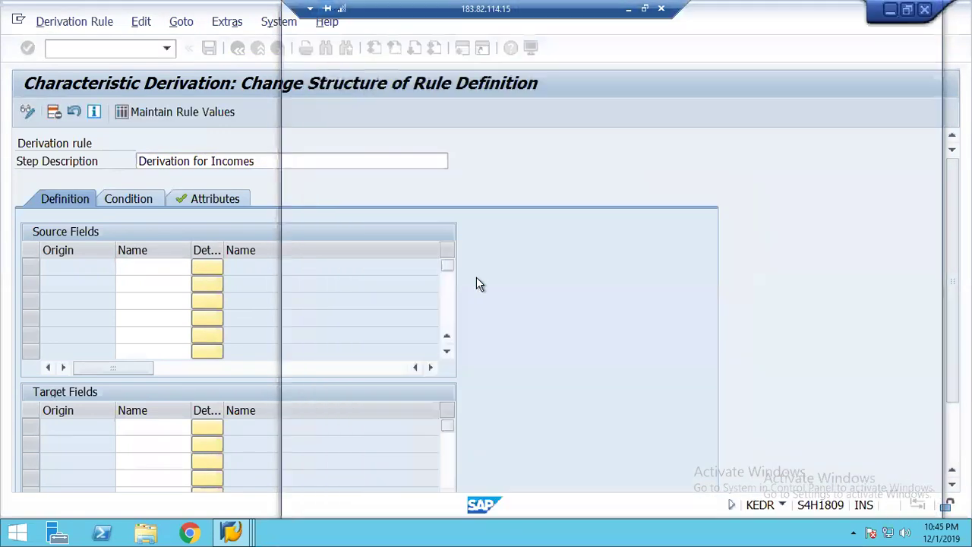
click(137, 281)
click(198, 285)
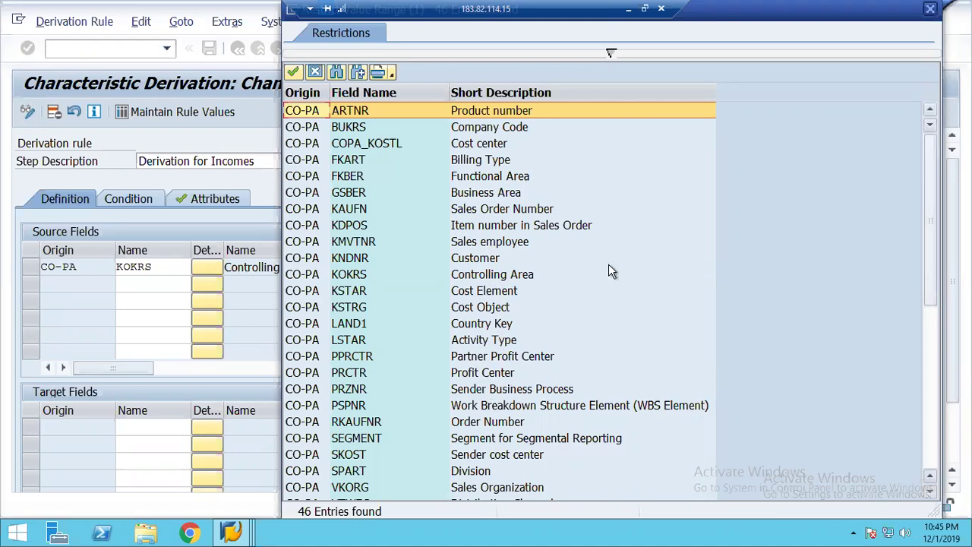
click(477, 130)
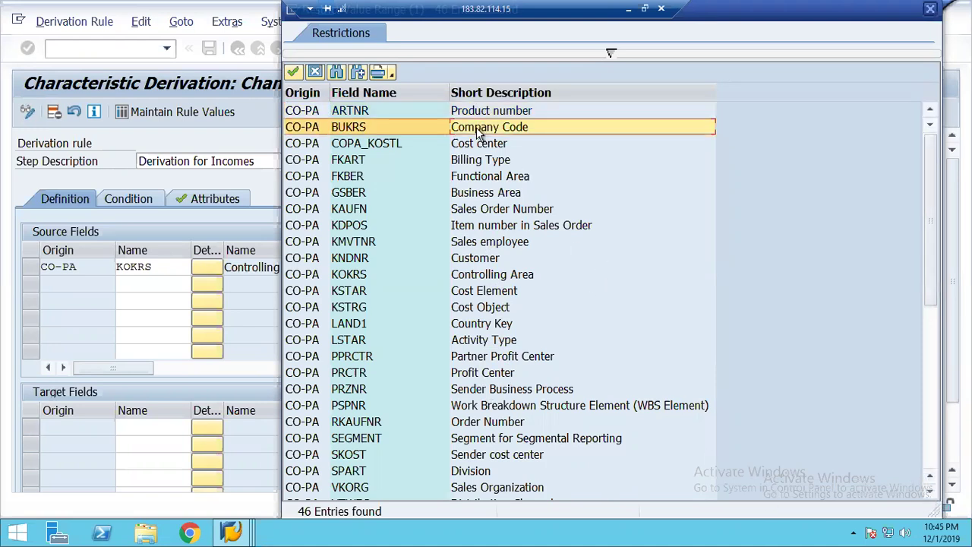
key(Escape)
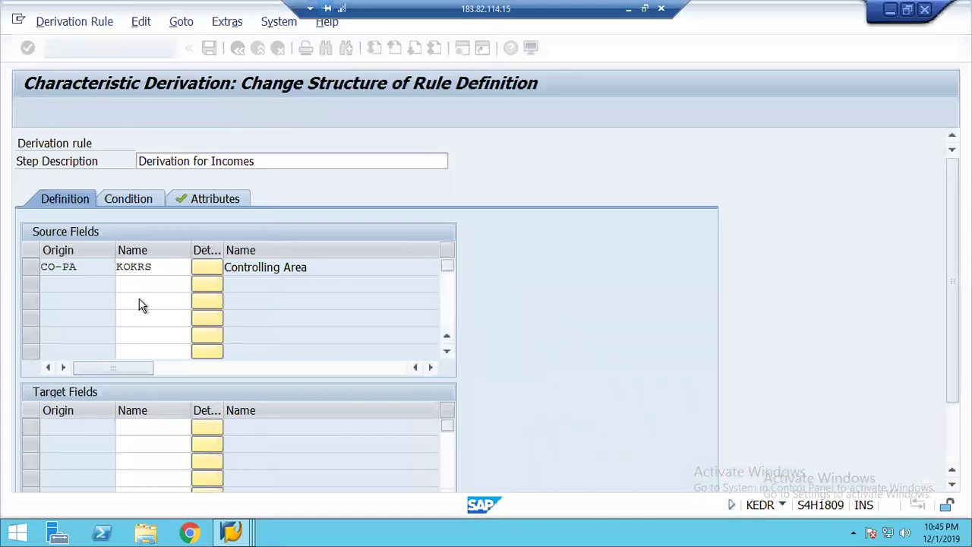
click(145, 300)
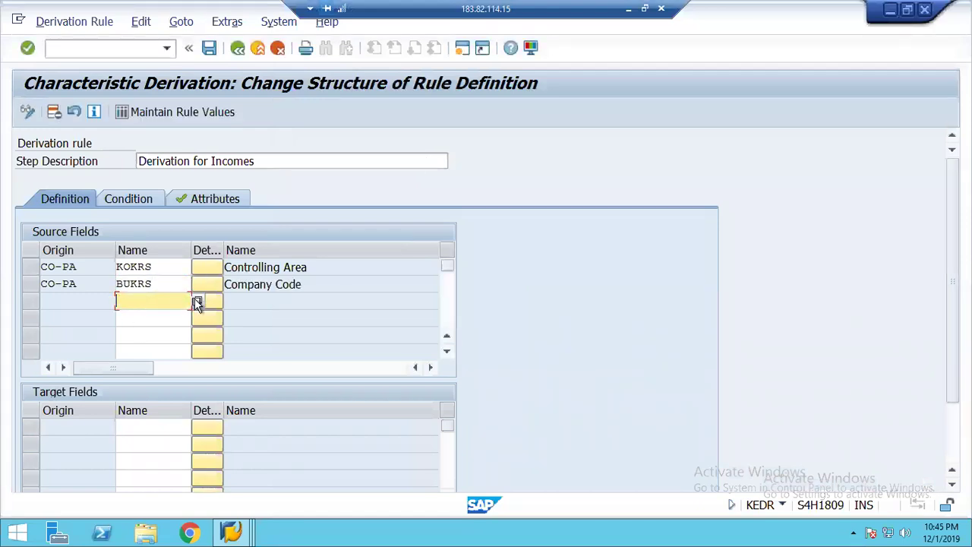
click(196, 302)
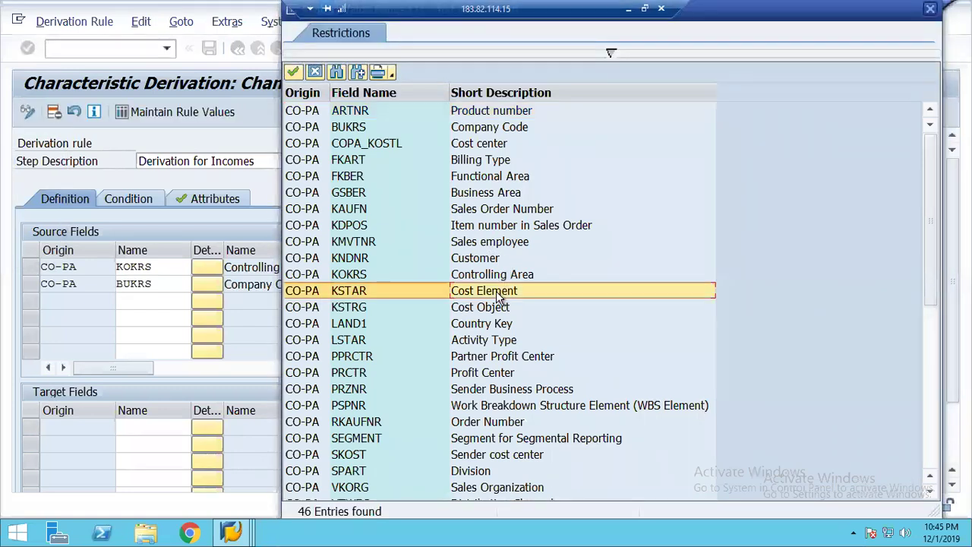
double_click(497, 292)
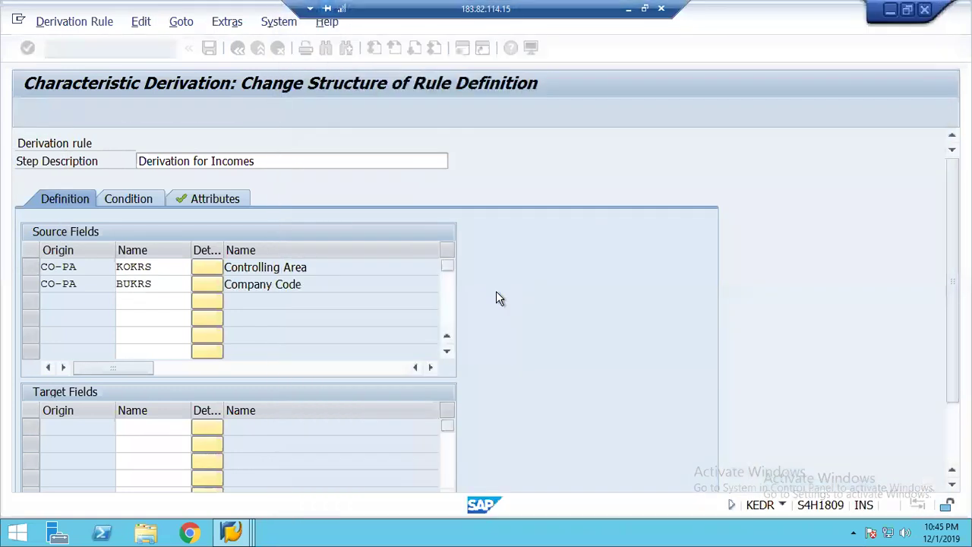
Step: Set Profit Center (PRCTR) as the rule's first target field
click(167, 429)
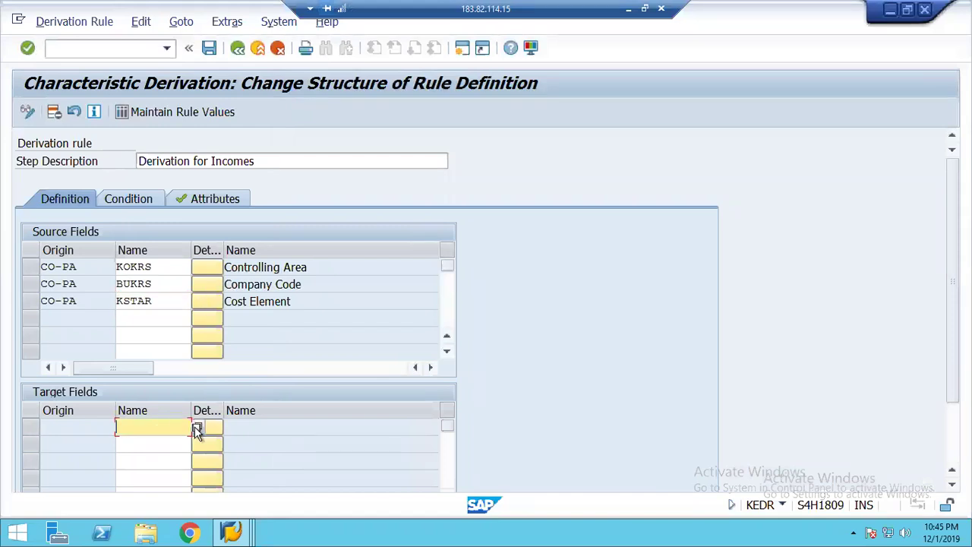
click(196, 427)
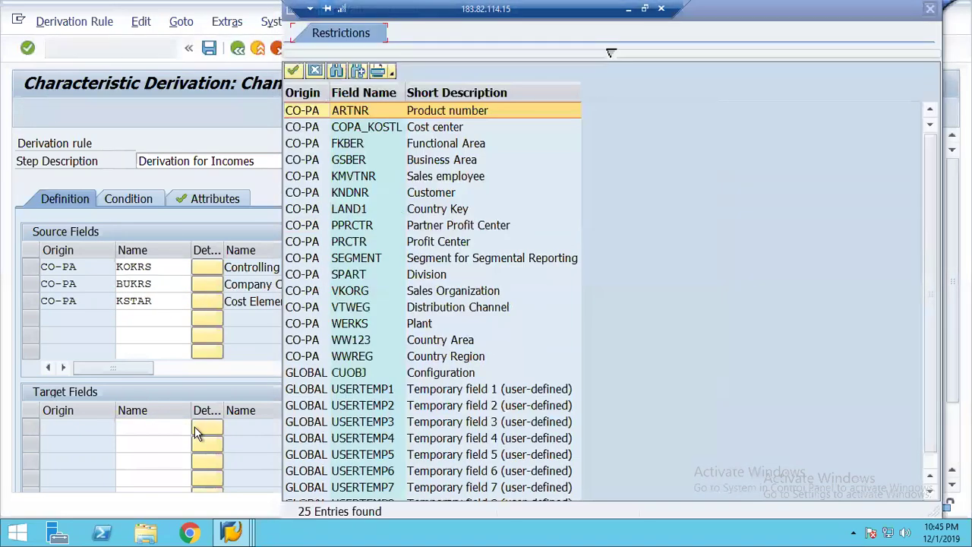
double_click(425, 241)
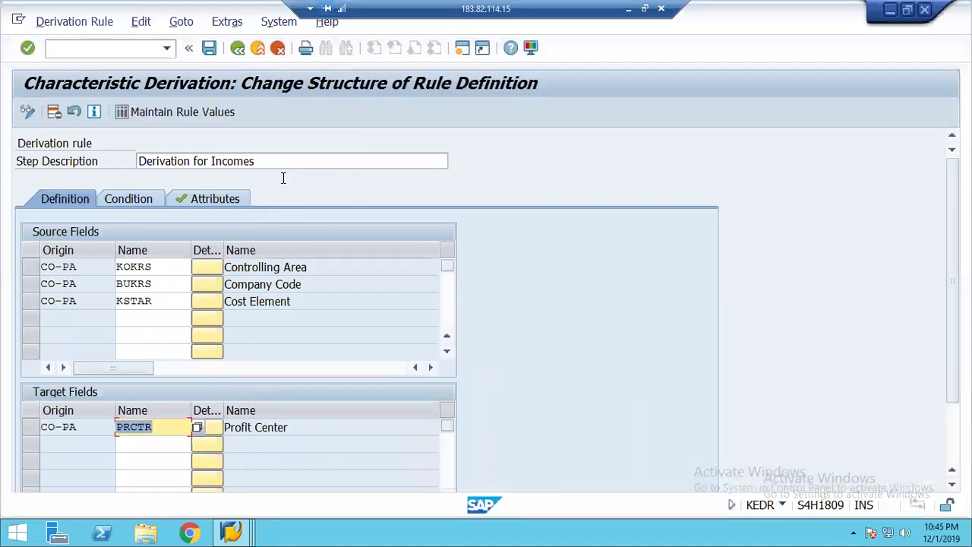
click(140, 450)
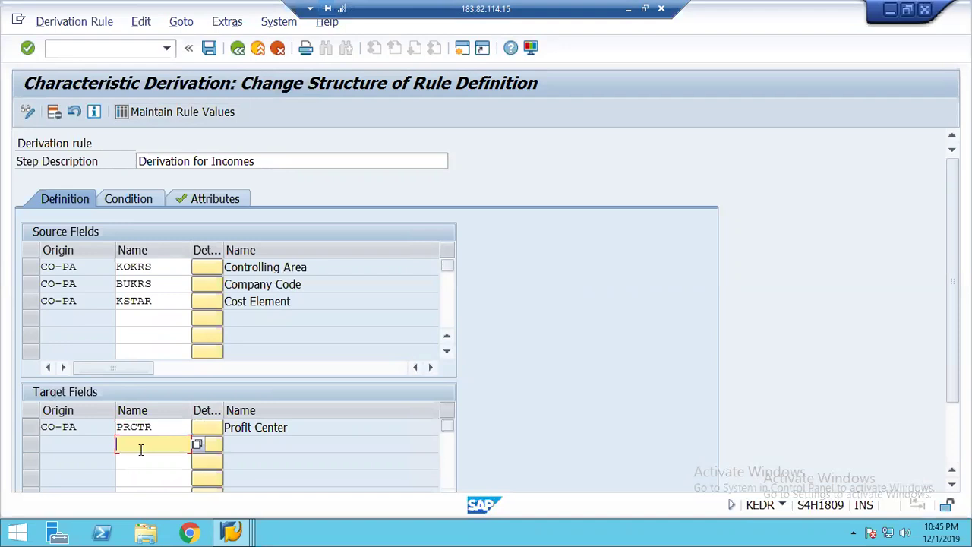
key(Up)
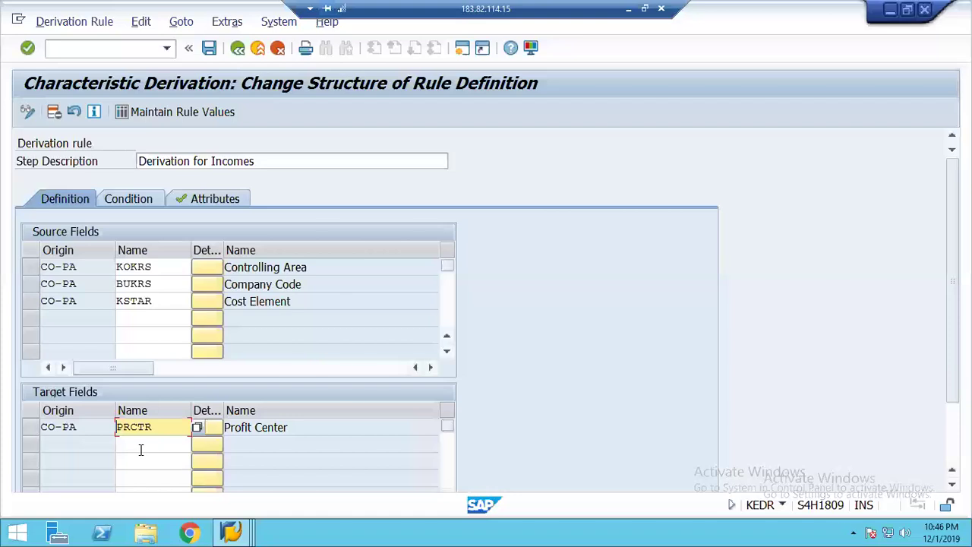
click(139, 313)
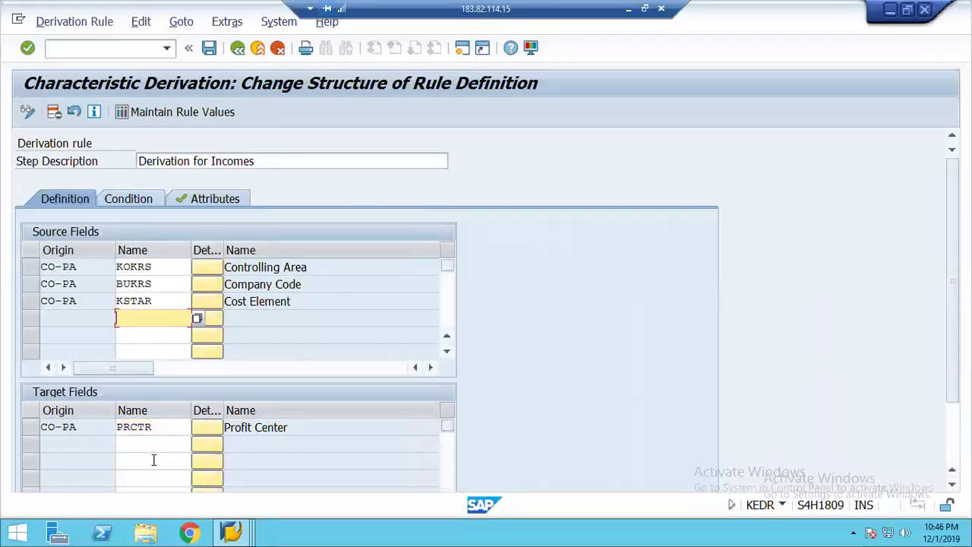
click(168, 271)
click(163, 287)
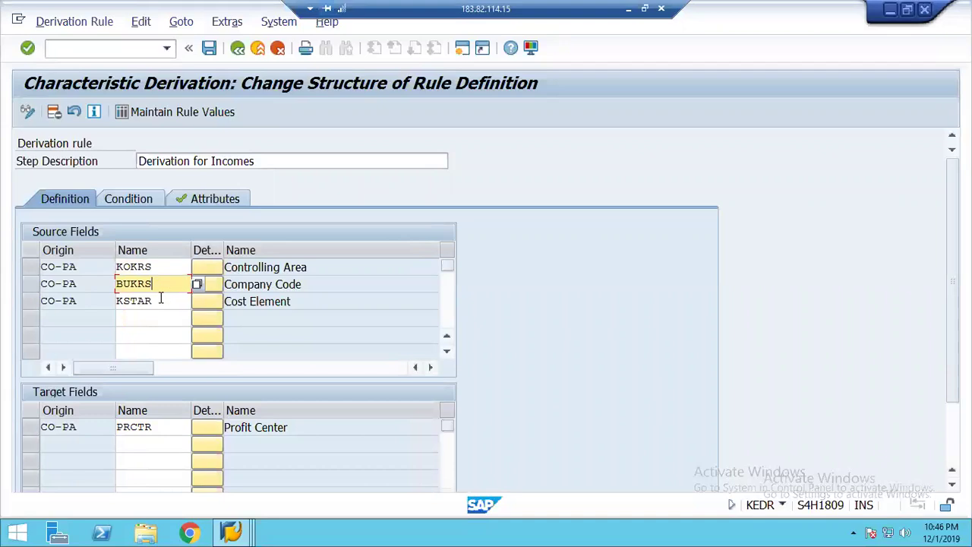
click(161, 300)
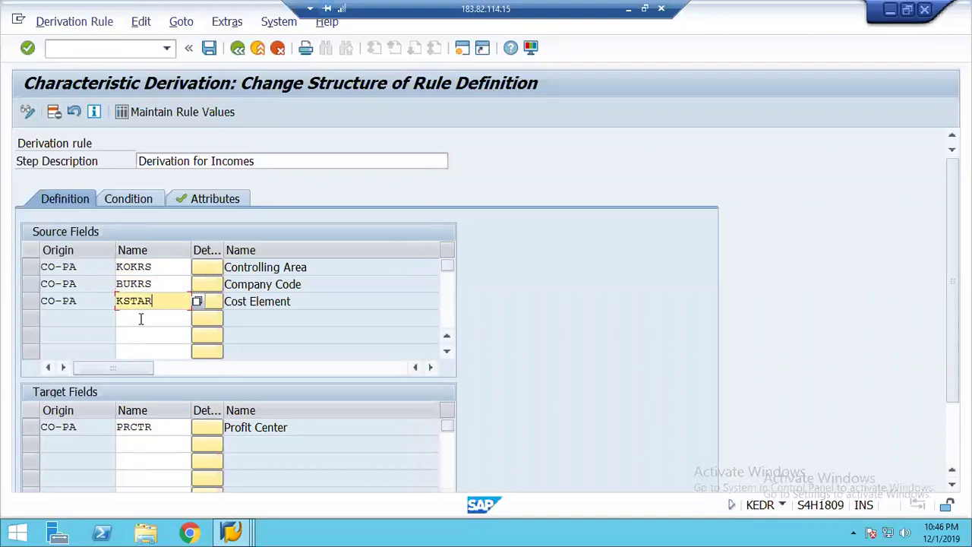
click(140, 319)
click(150, 439)
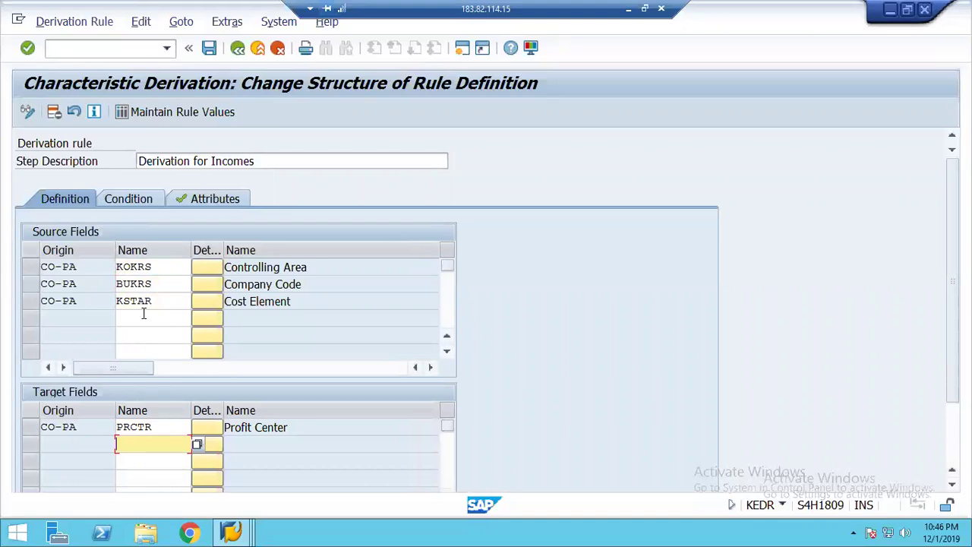
Step: Replace the rule's first target field with Country Key (LAND1)
click(176, 428)
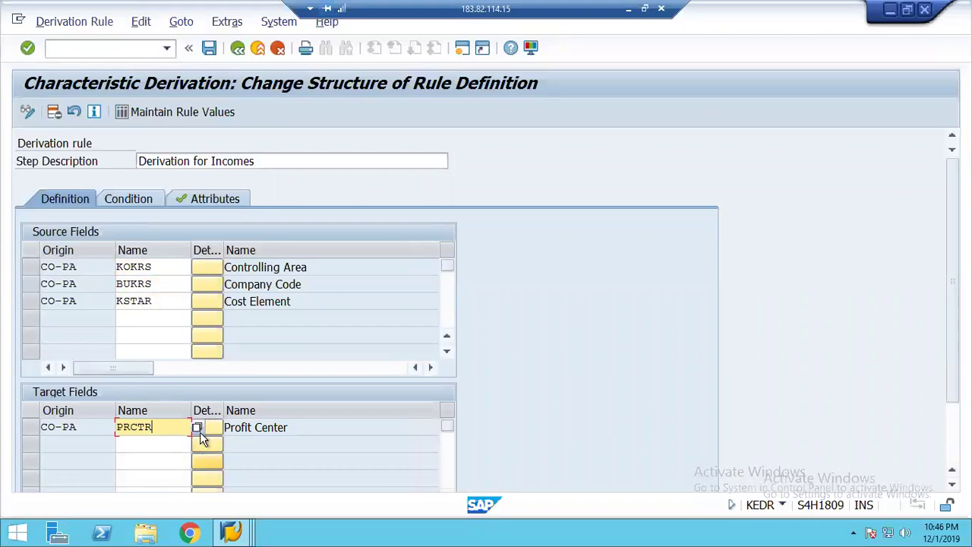
click(199, 431)
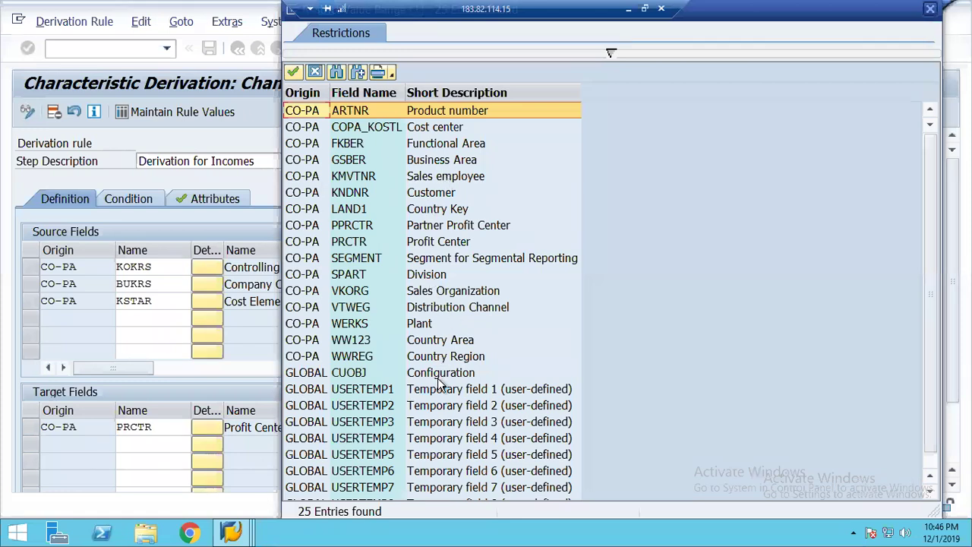
click(424, 325)
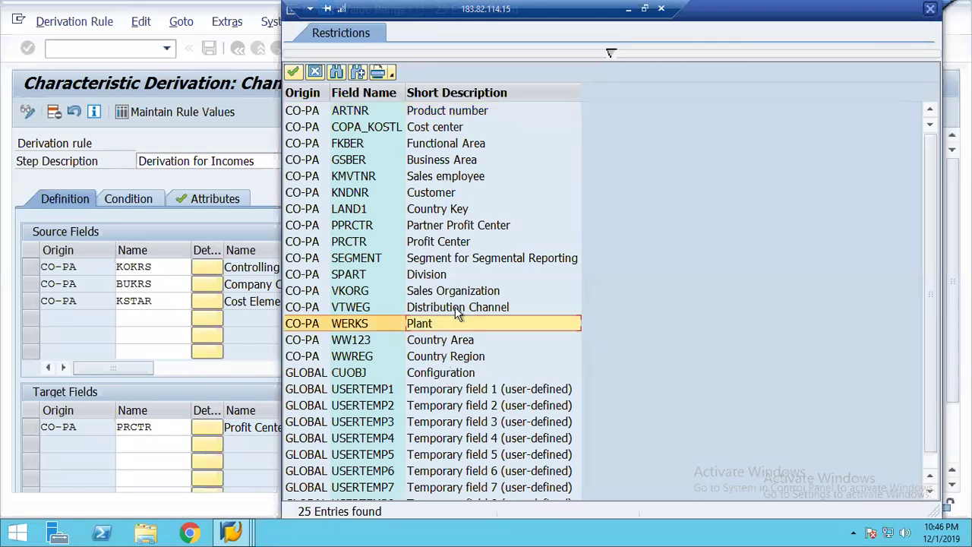
click(432, 276)
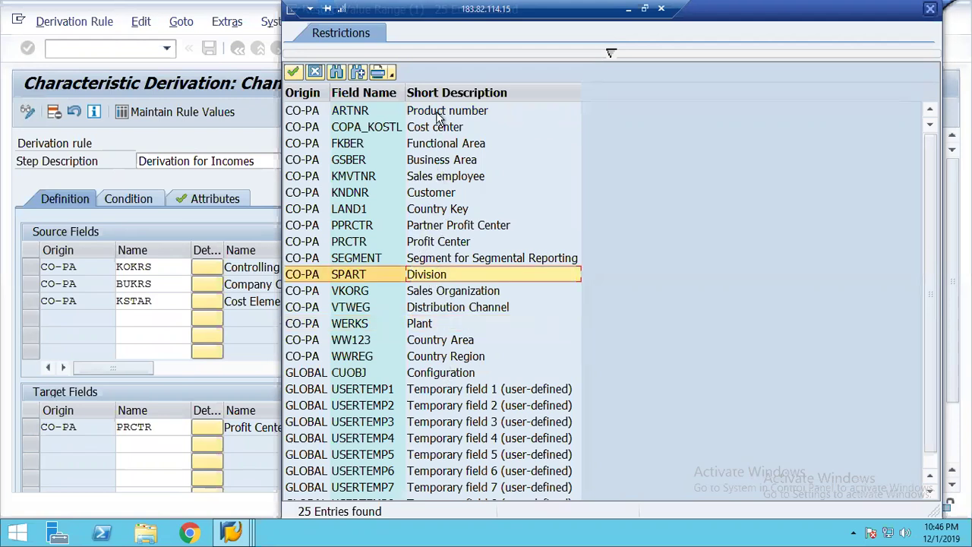
click(439, 128)
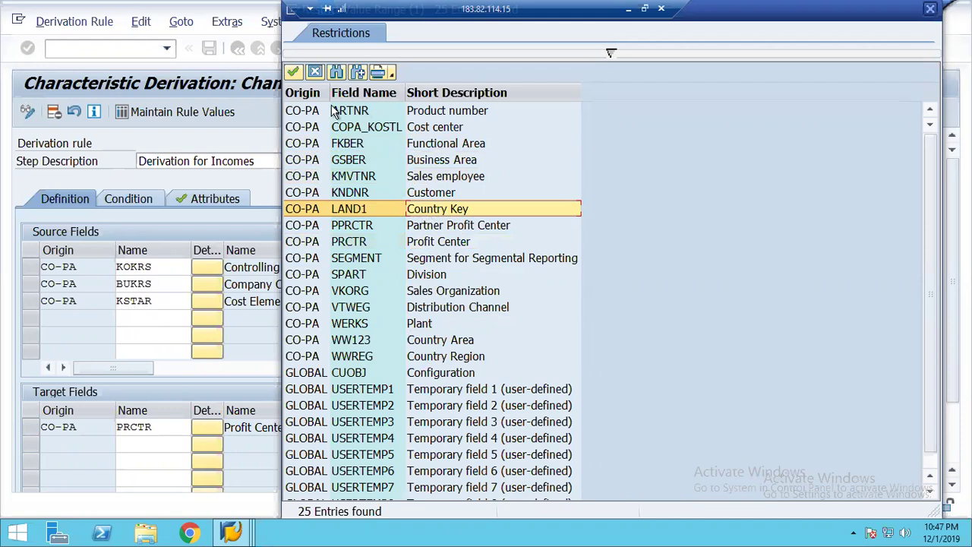
double_click(345, 207)
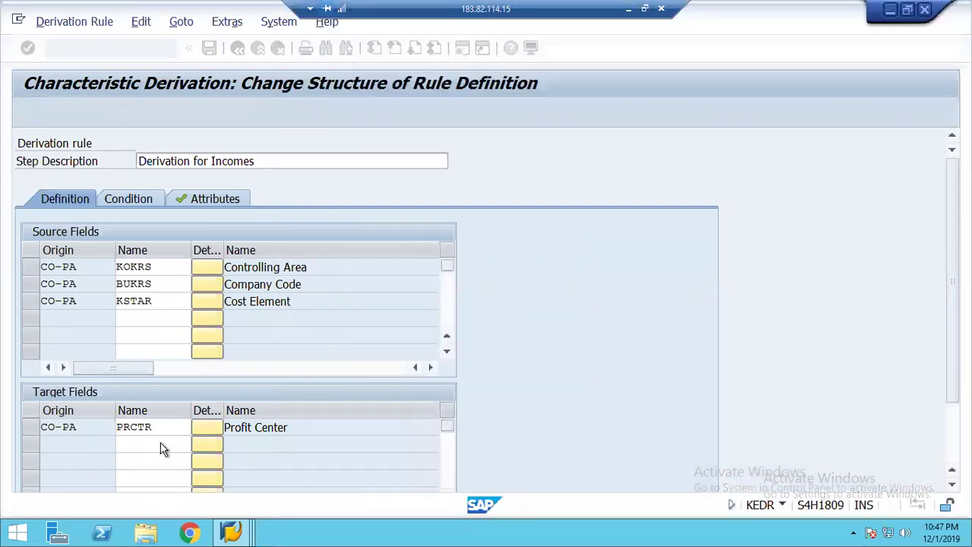
Step: Add Profit Center (PRCTR) as the fourth source field of the derivation rule
click(156, 318)
click(196, 319)
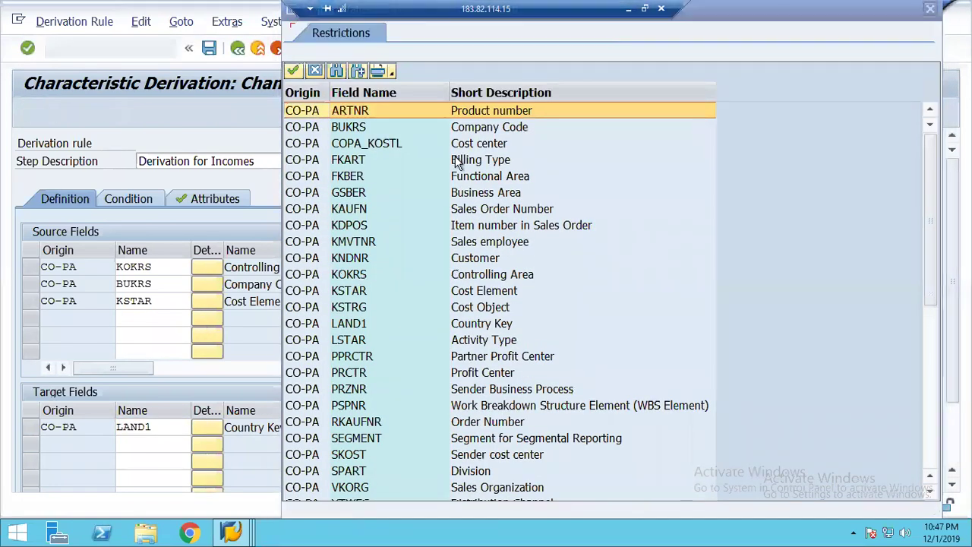
double_click(489, 373)
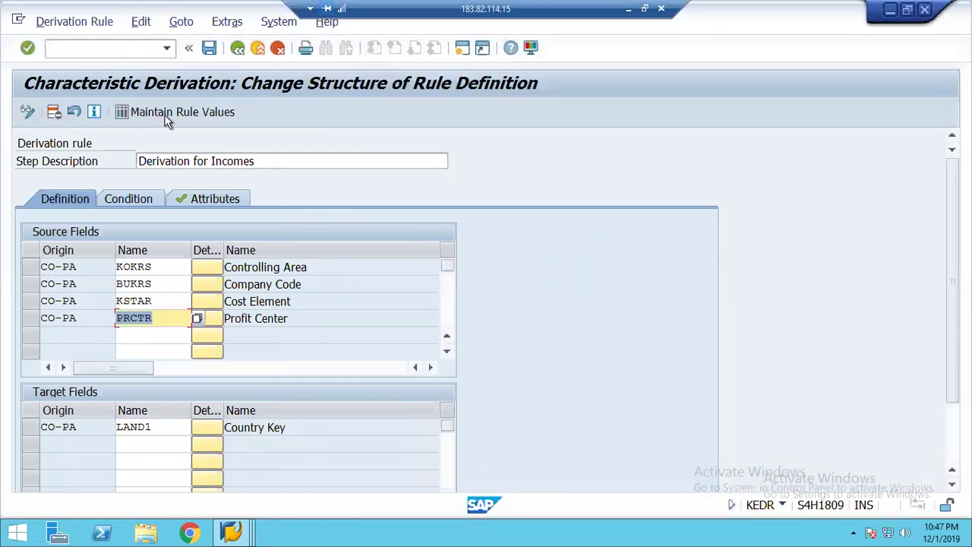
Step: Save the rule definition and open its rule values, ready for entry in the first row's controlling area
click(161, 113)
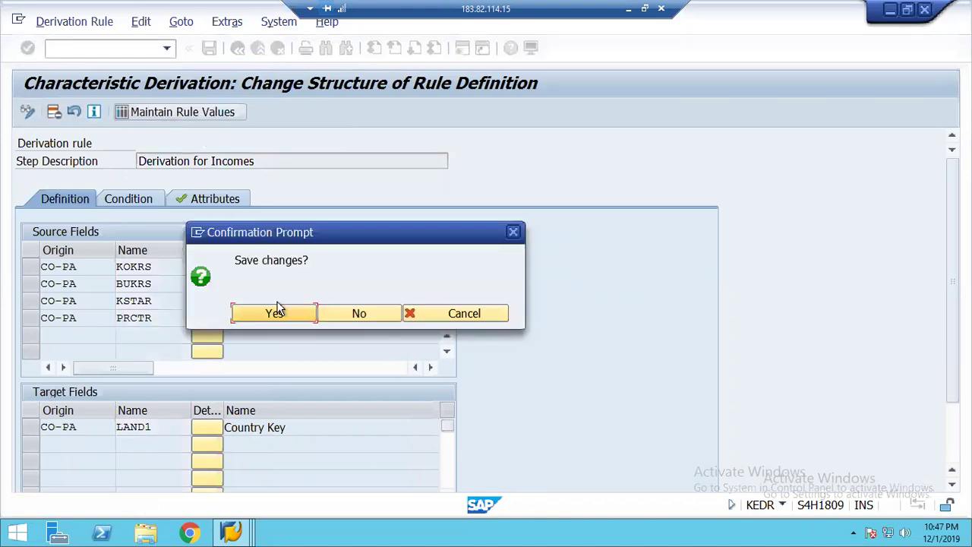
click(260, 316)
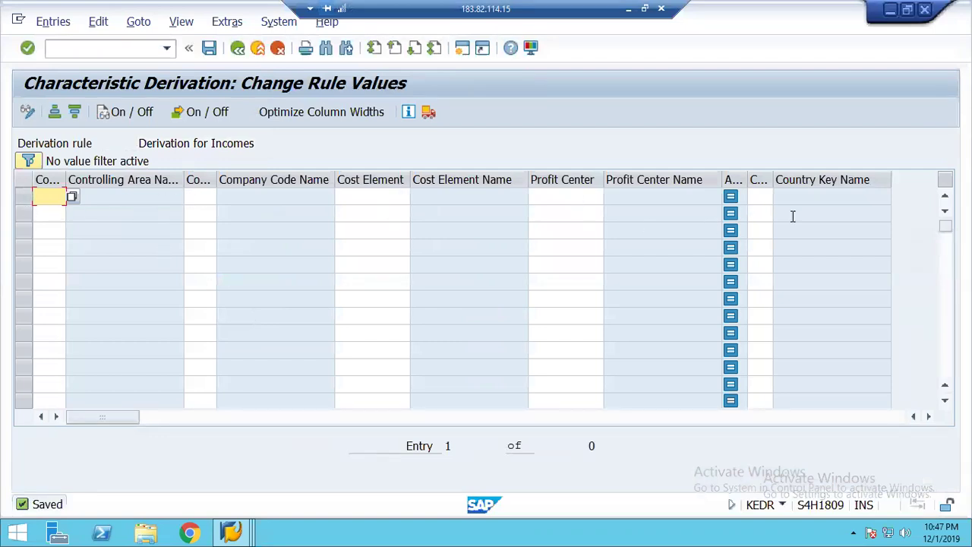
click(761, 195)
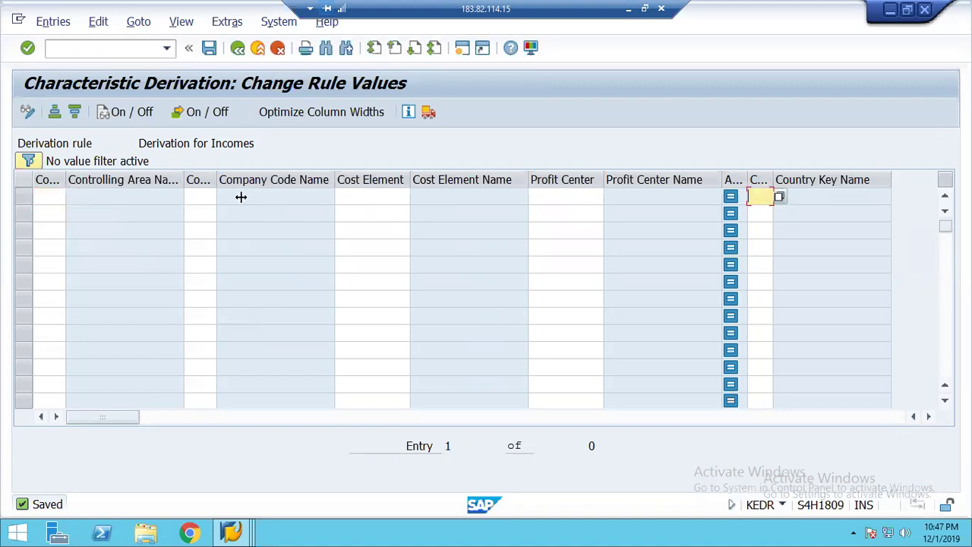
click(47, 195)
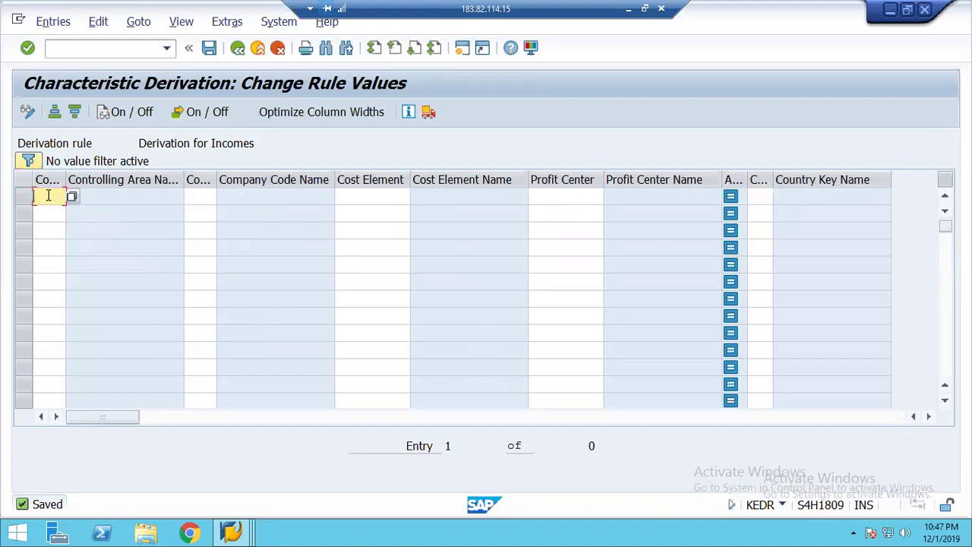
Step: Fill the first rule value row with controlling area 1248, company code 2000, cost element 300000, profit center 2000 and country US
text(1248)
key(Tab)
text(2000)
key(Tab)
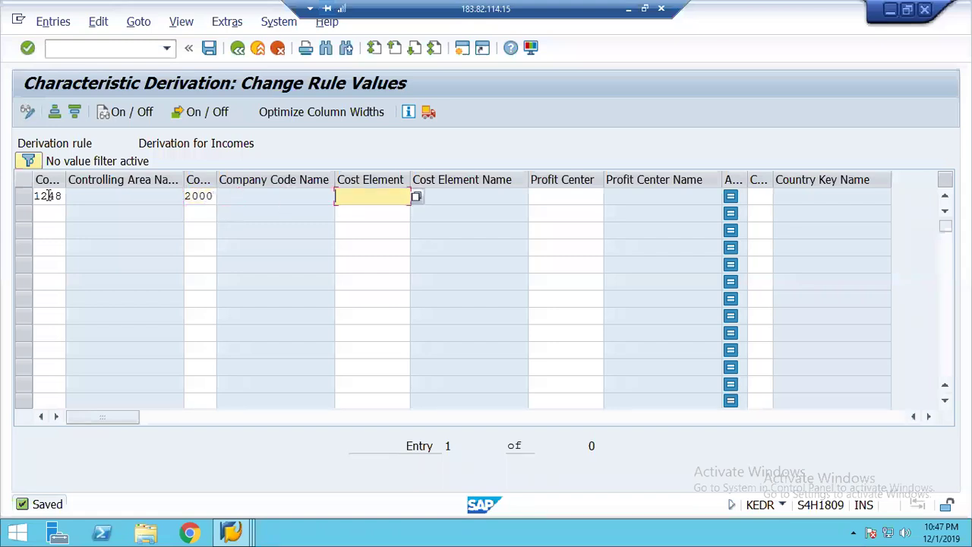
text(300000)
key(Tab)
text(2000)
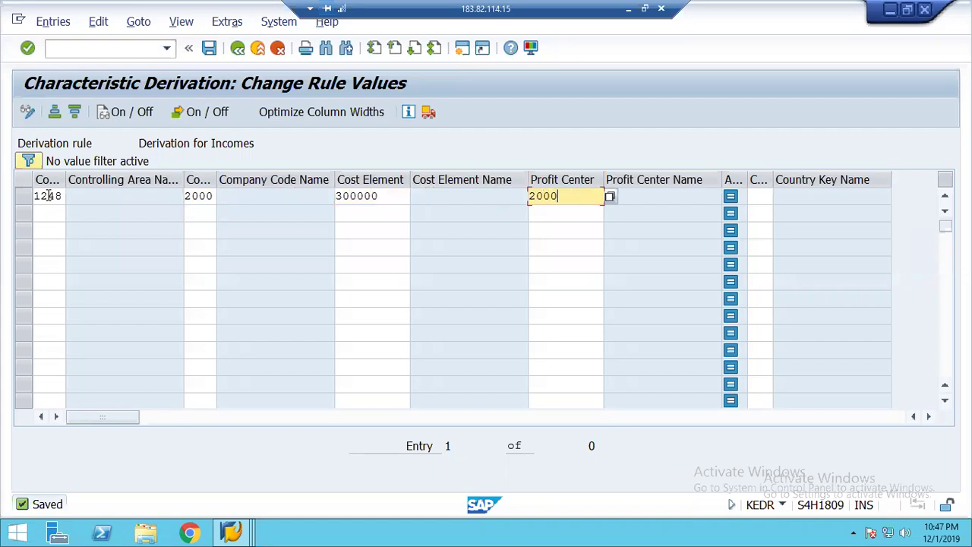
key(Tab)
text(US)
key(Tab)
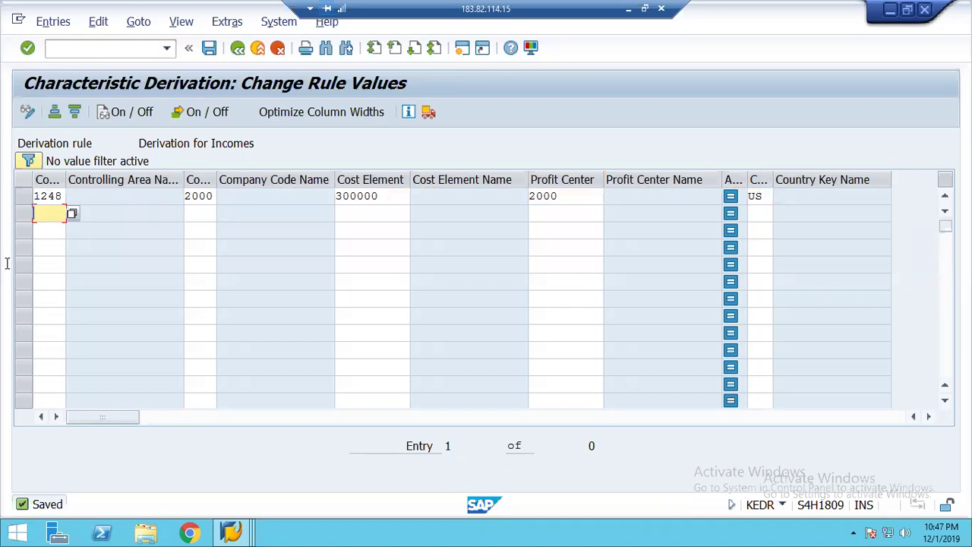
Step: Fill the second rule value row with controlling area 1248, company code 2000, cost element 300100, profit center 2000 and country US
text(1248)
key(Tab)
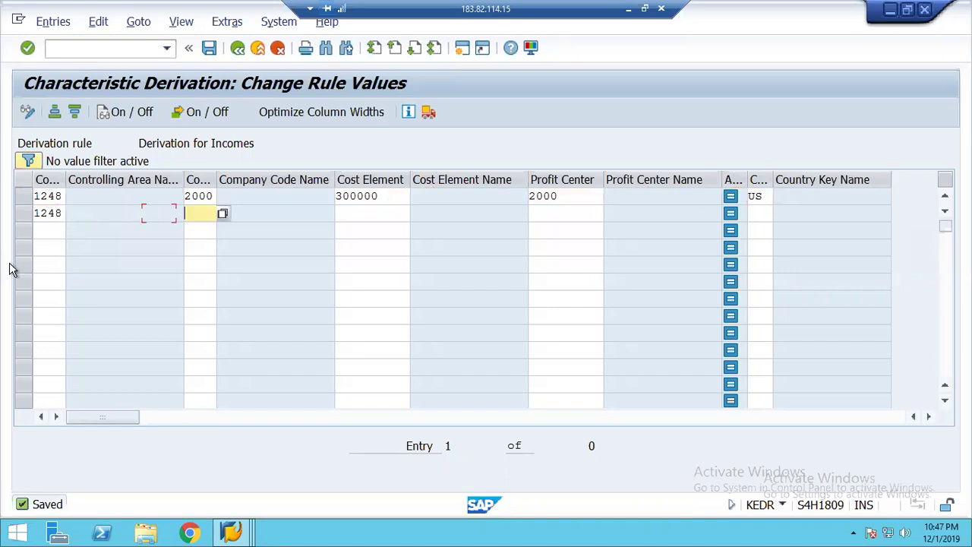
text(2000)
key(Tab)
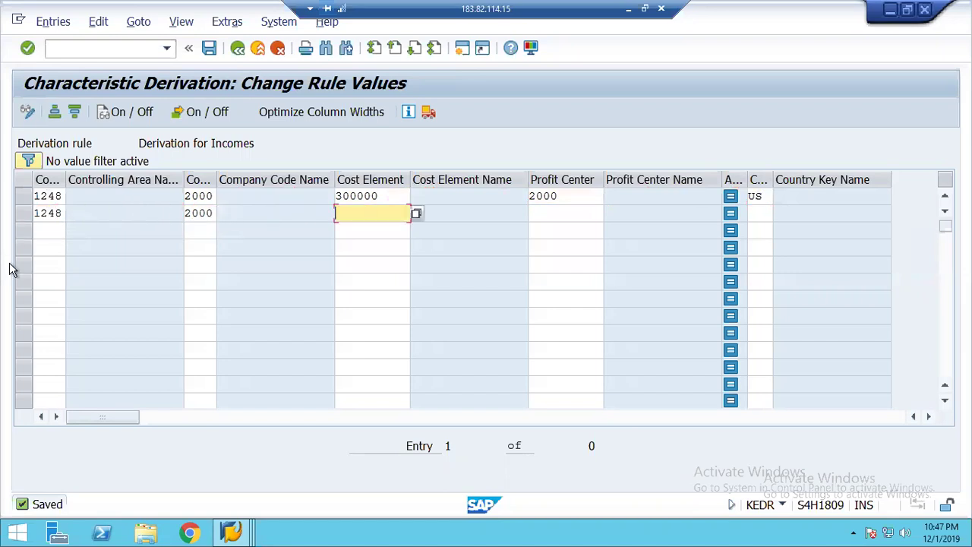
text(300100)
key(Tab)
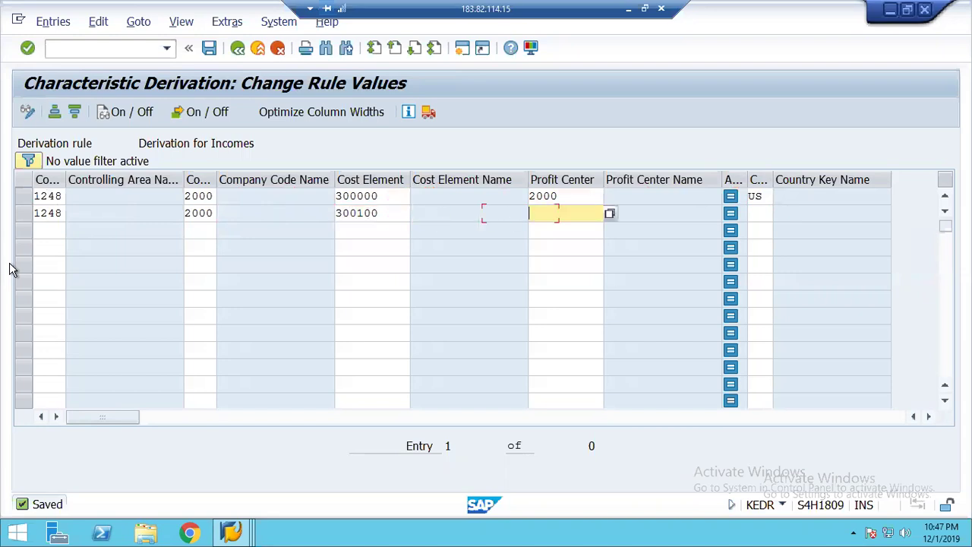
text(2000)
key(Tab)
text(US)
key(Tab)
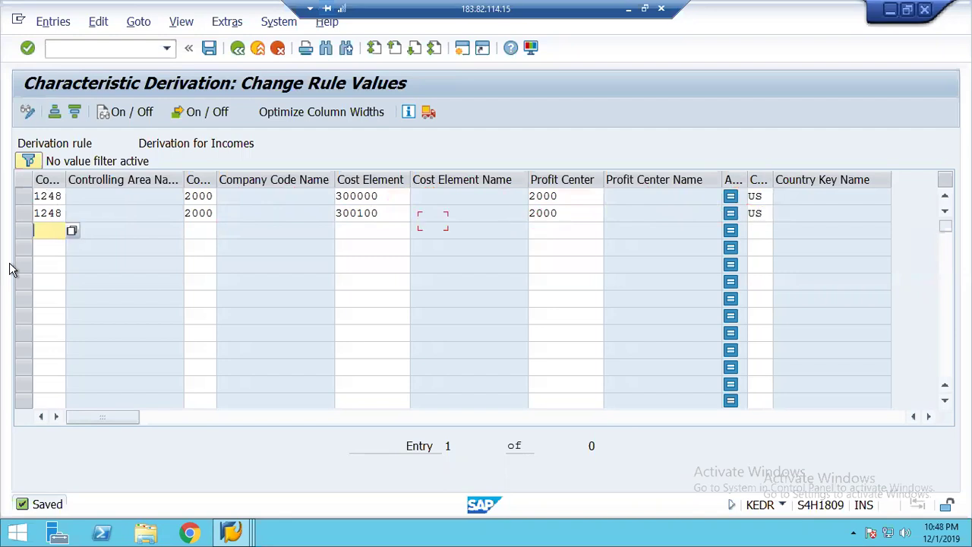
Step: Fill the third rule value row with controlling area 1248, company code 2000, cost element 300200, profit center 2000 and country US
text(1248)
key(Tab)
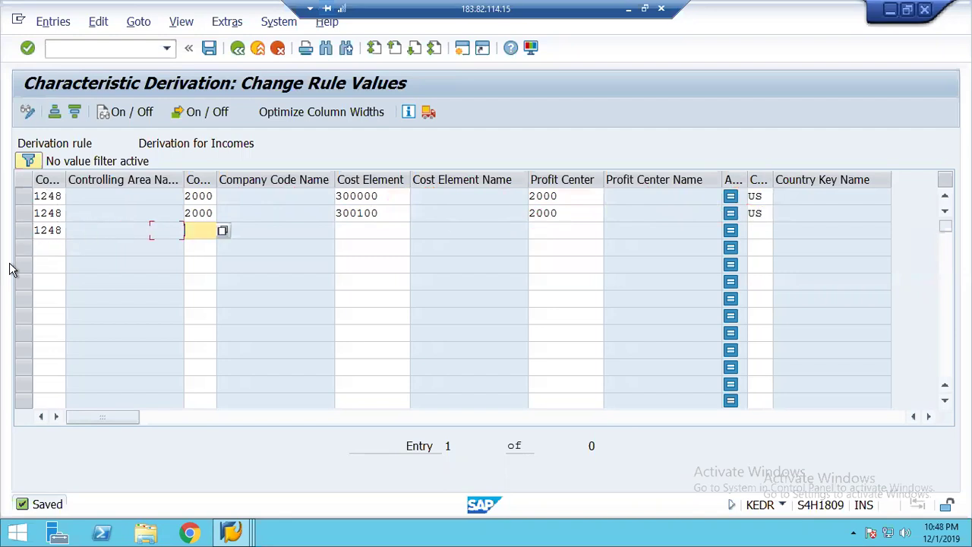
text(2000)
key(Tab)
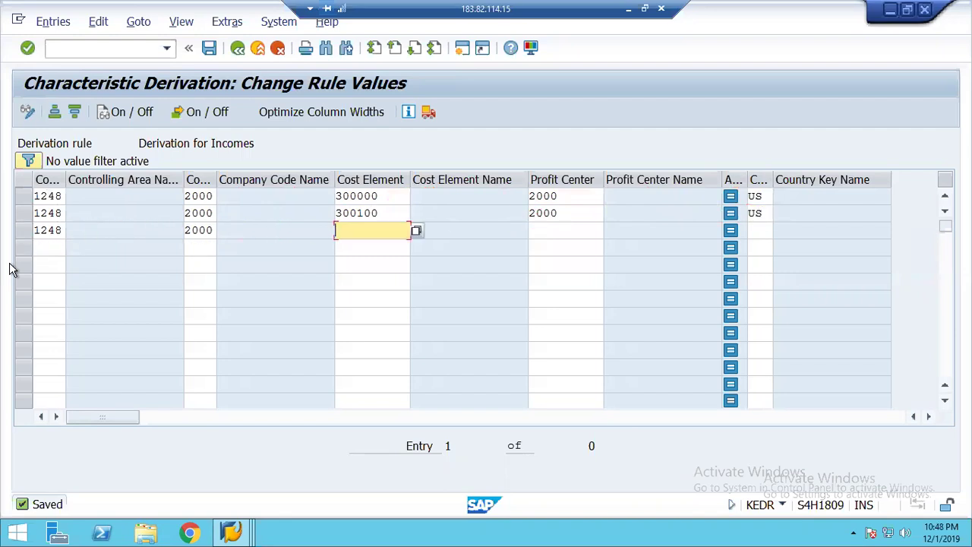
text(300200)
key(Tab)
text(2000)
key(Tab)
text(US)
key(Tab)
Step: Fill the fourth row with controlling area 1248, company code 2000, cost element 310000 (Rent Received) from the value help, profit center 2000 and country US
text(1248)
key(Tab)
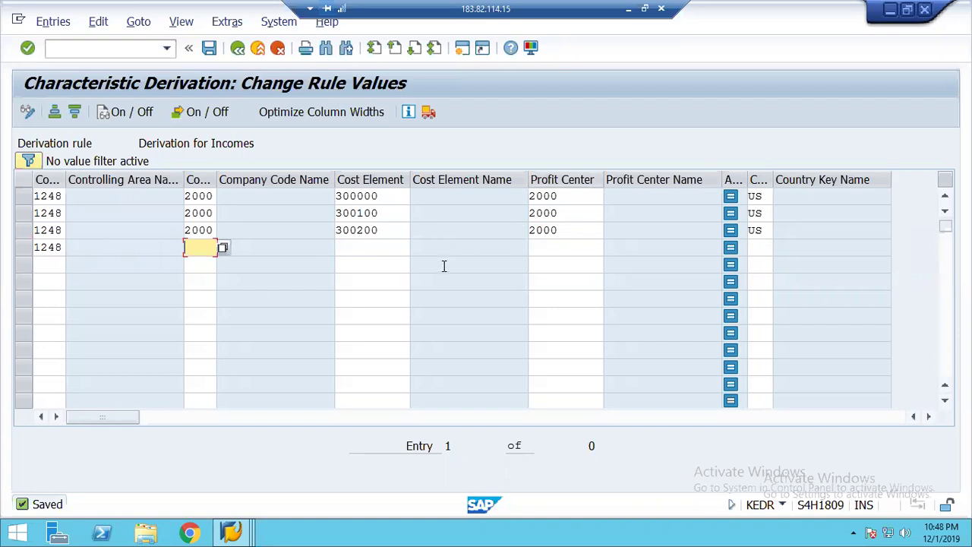
text(2000)
key(Tab)
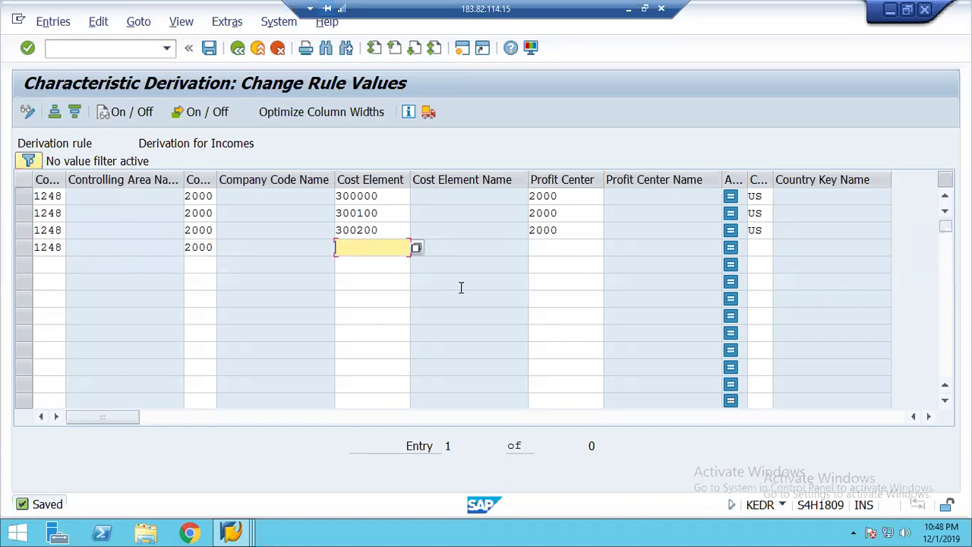
click(416, 248)
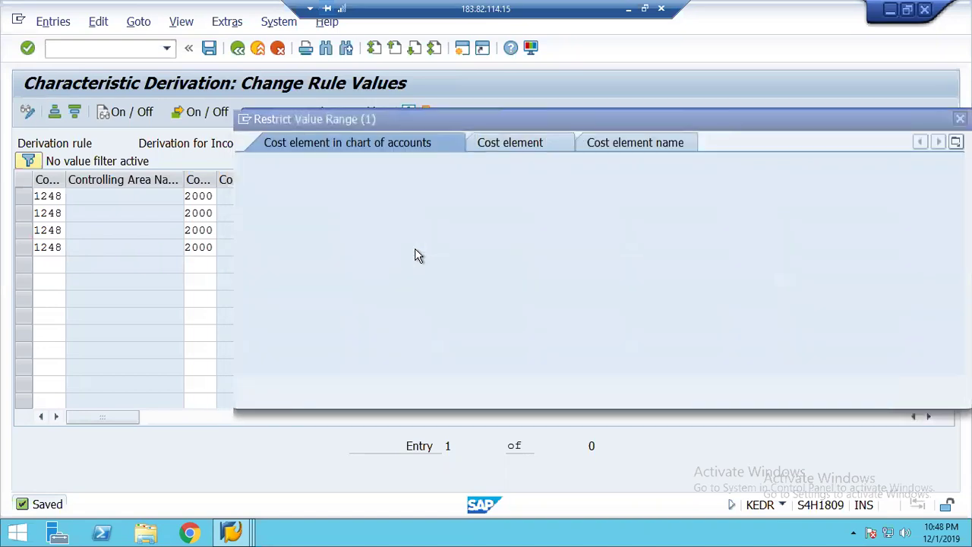
key(Return)
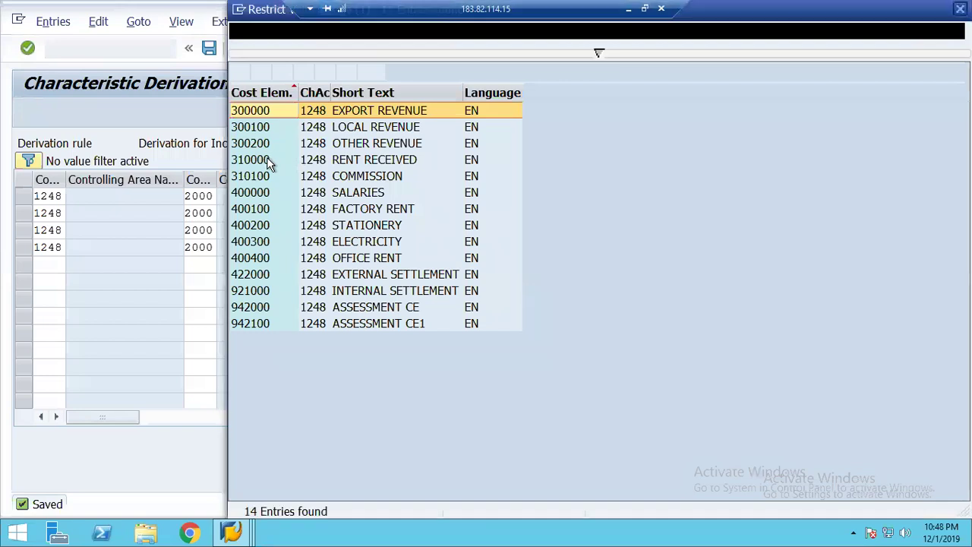
click(260, 163)
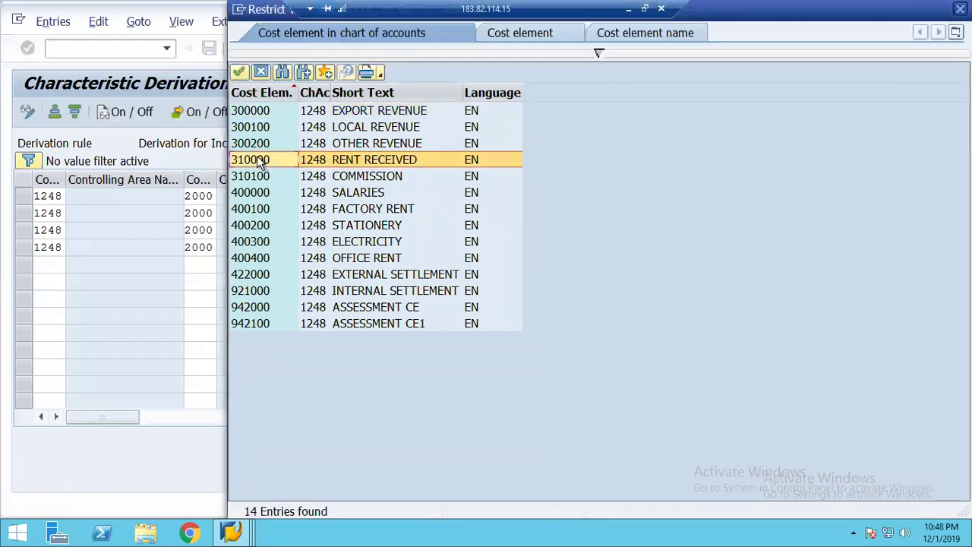
double_click(259, 161)
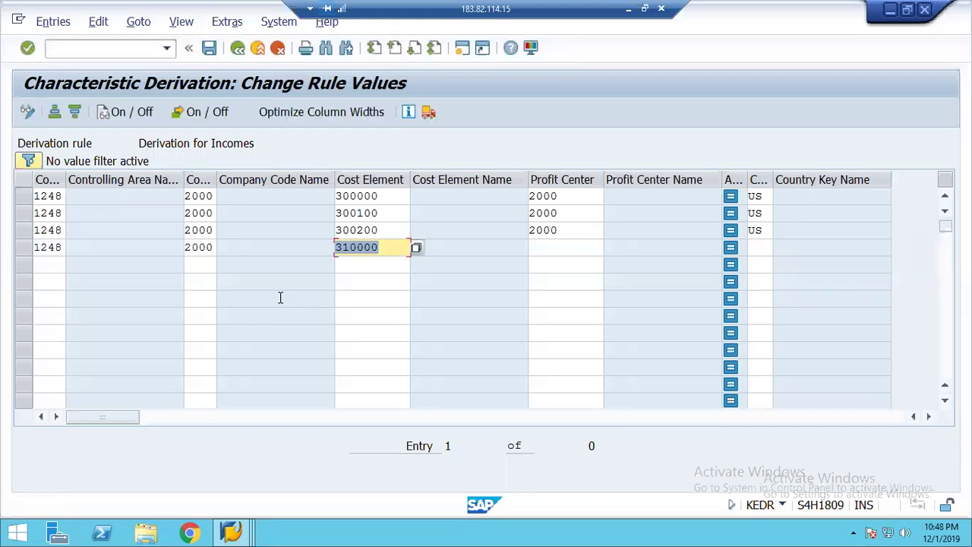
key(Tab)
text(2000)
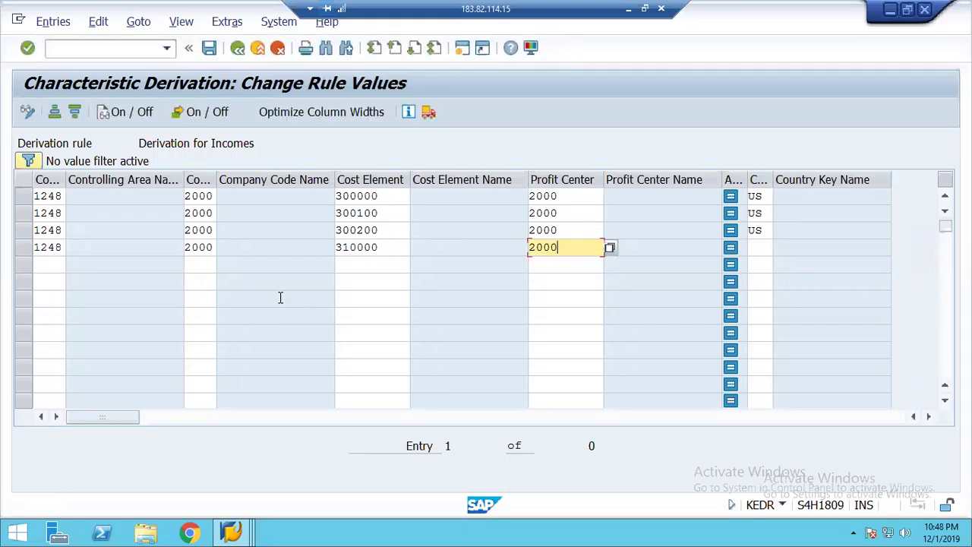
key(Tab)
text(US)
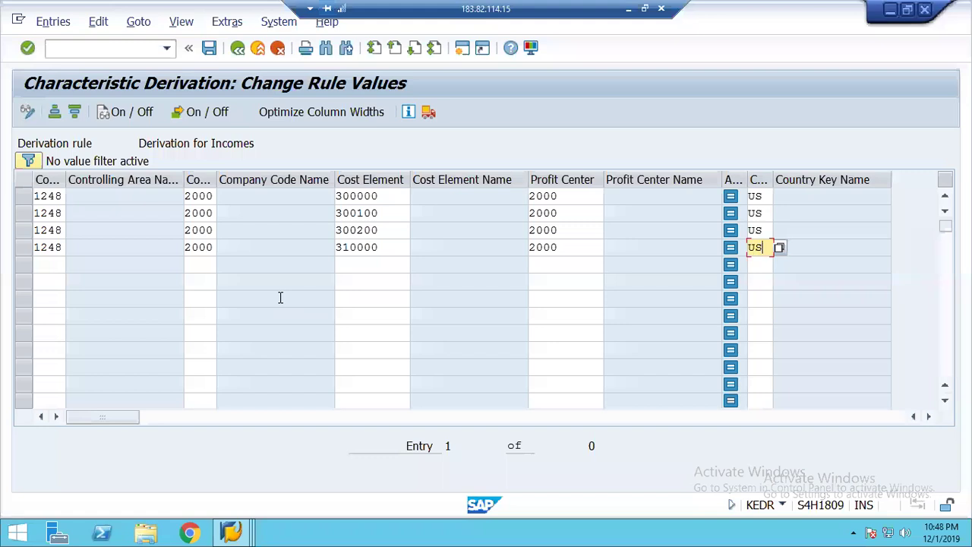
key(Tab)
Step: Fill the fifth row with controlling area 1248, company code 2000, cost element 310100, profit center 2000 and country US, and validate the entries
text(1248)
key(Tab)
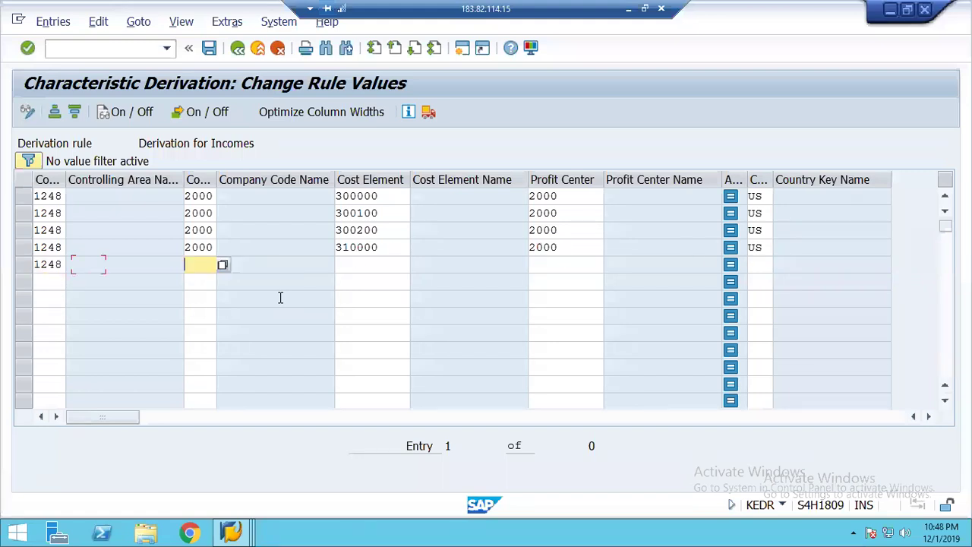
text(2000)
key(Tab)
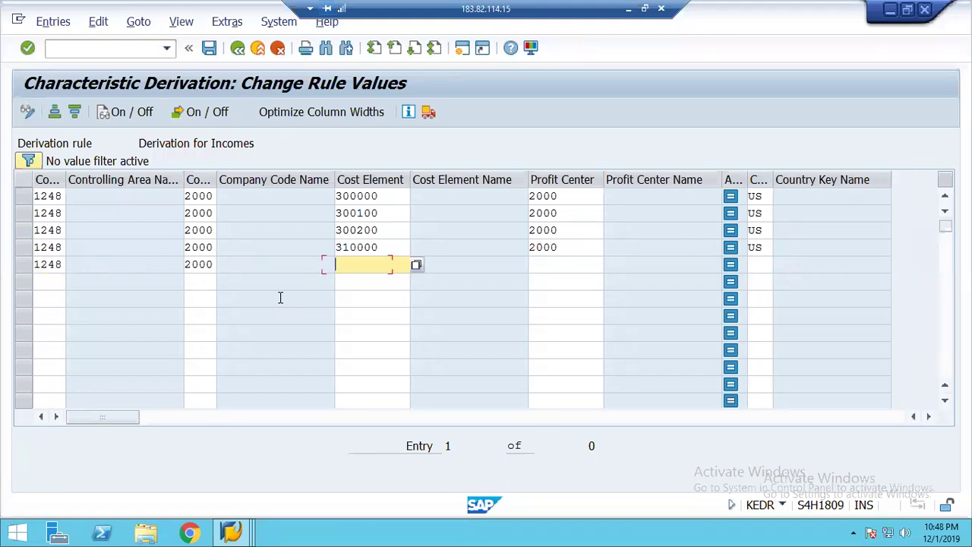
text(310100)
key(Tab)
text(2000)
key(Tab)
text(US)
key(Return)
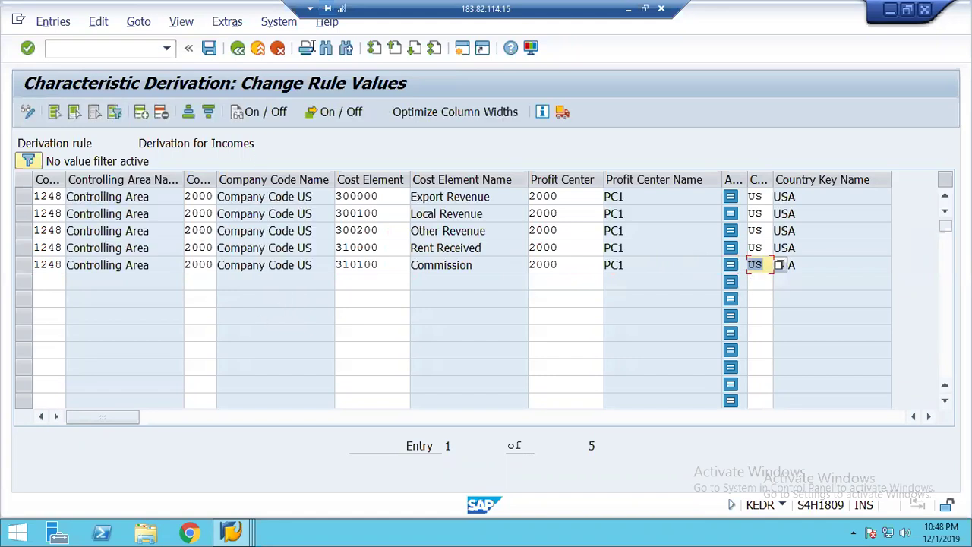
Step: Save the rule values for incomes and return to the IMG structure
click(210, 49)
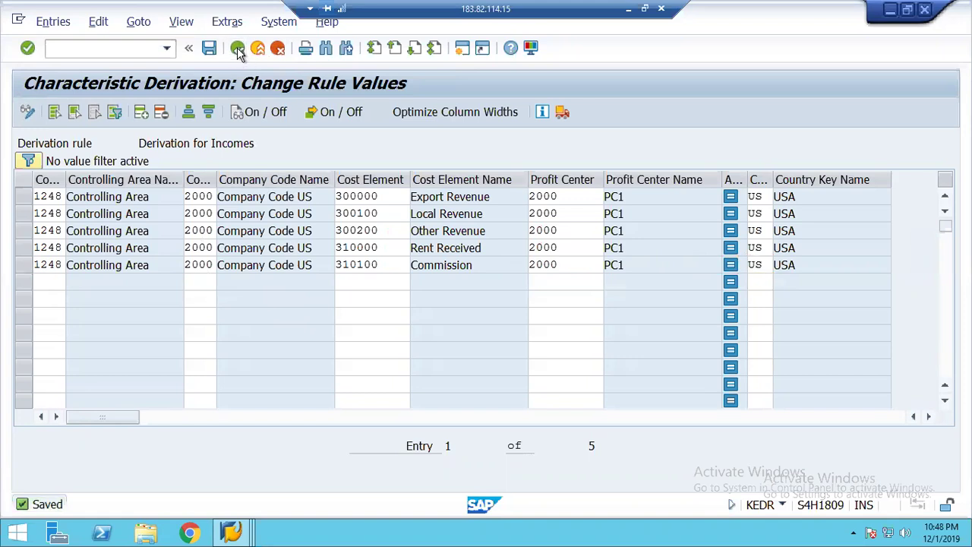
click(238, 49)
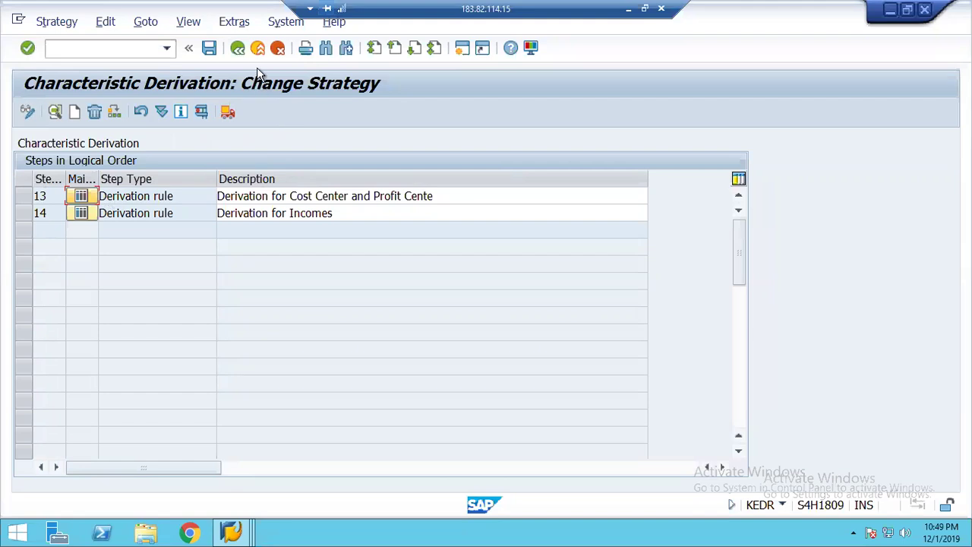
click(238, 49)
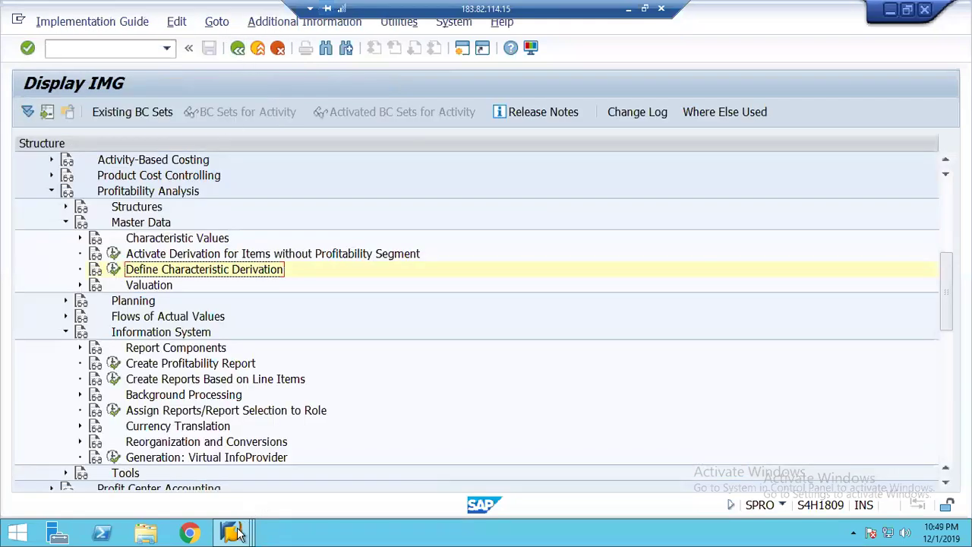
Step: Switch to the G/L account document session and exit the pending document, discarding its data
mouse_move(231, 532)
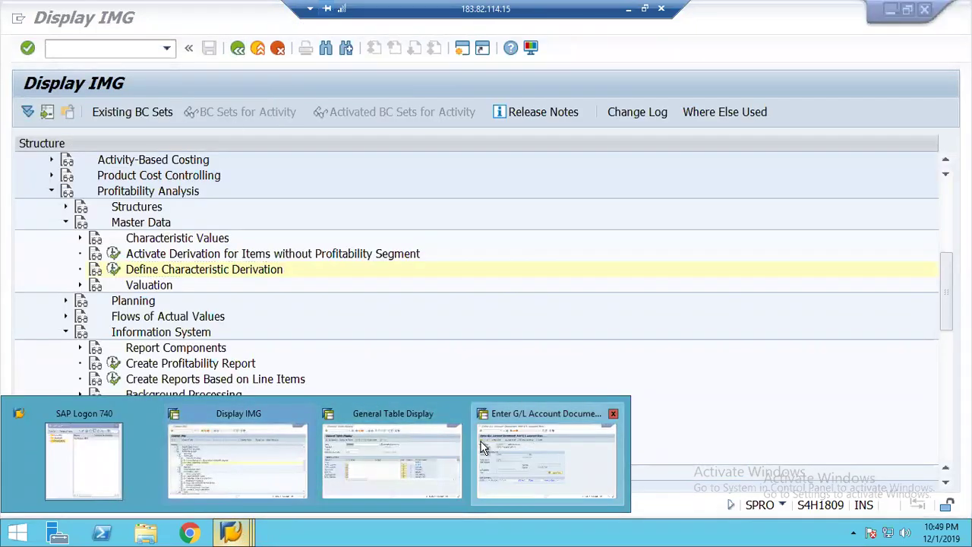
click(533, 448)
click(258, 48)
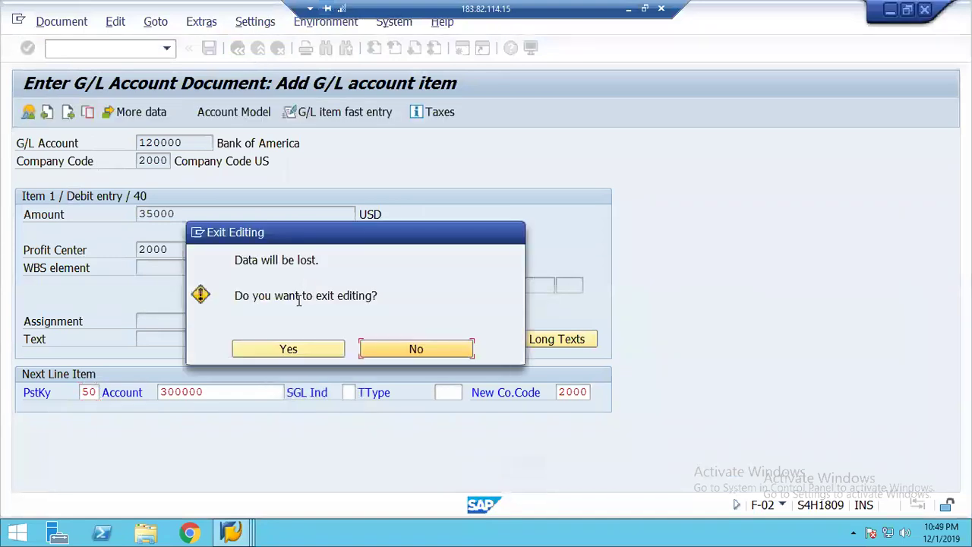
click(306, 354)
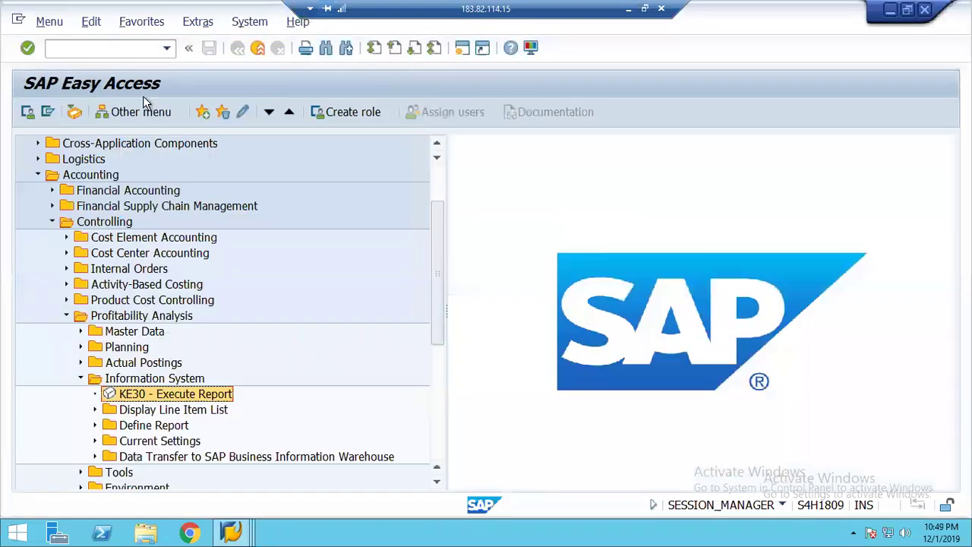
Step: Start a new F-02 posting in company code 2000 with a debit item, posting key 40, on G/L account 120000
click(58, 47)
text(f-02)
key(Return)
key(Return)
key(Tab)
key(Tab)
key(Tab)
key(Tab)
key(Tab)
key(Tab)
key(Down)
key(Return)
key(Return)
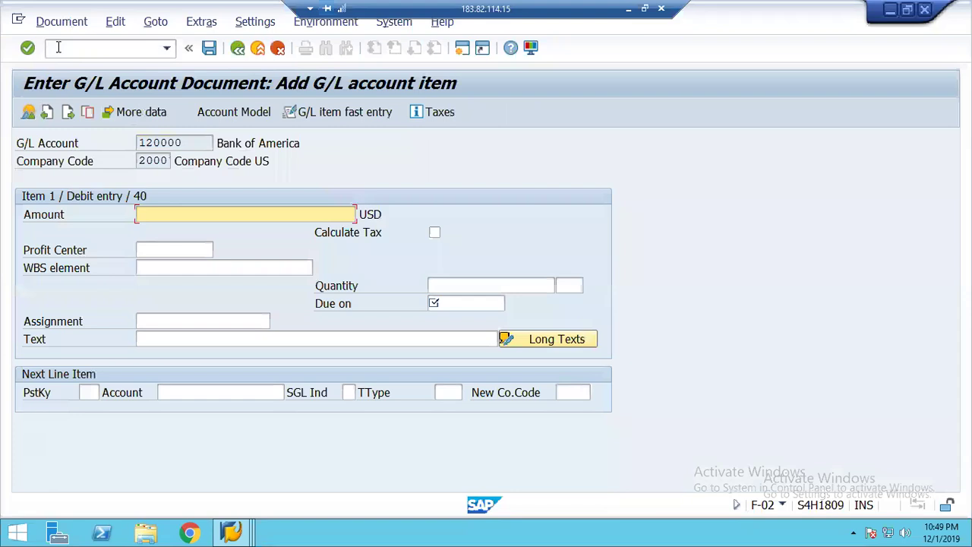
Step: Fill the debit item with amount 35000 USD, profit center 2000 and due date 31032019
key(Down)
key(Down)
key(Return)
key(Tab)
key(Tab)
key(shift+Tab)
key(Down)
key(Return)
key(Tab)
key(Tab)
key(Tab)
key(Down)
key(Return)
key(Tab)
key(Tab)
key(Tab)
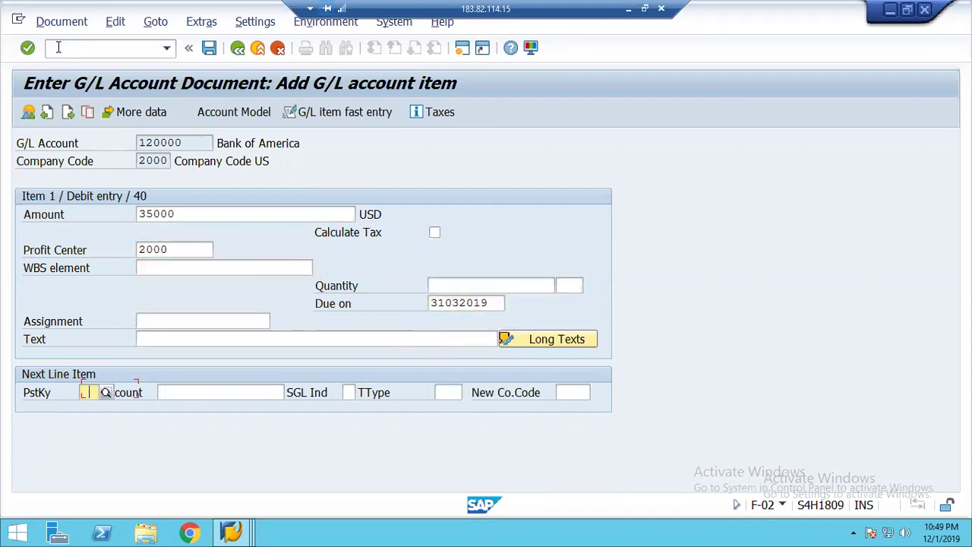
Step: Set the next line item to posting key 50 and account 300000, and try to proceed to it
key(Down)
key(Down)
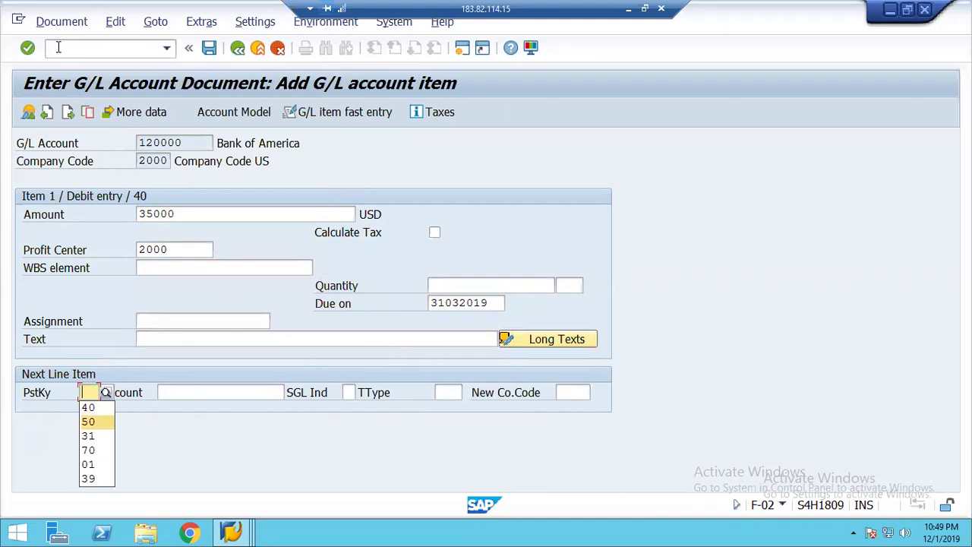
key(Return)
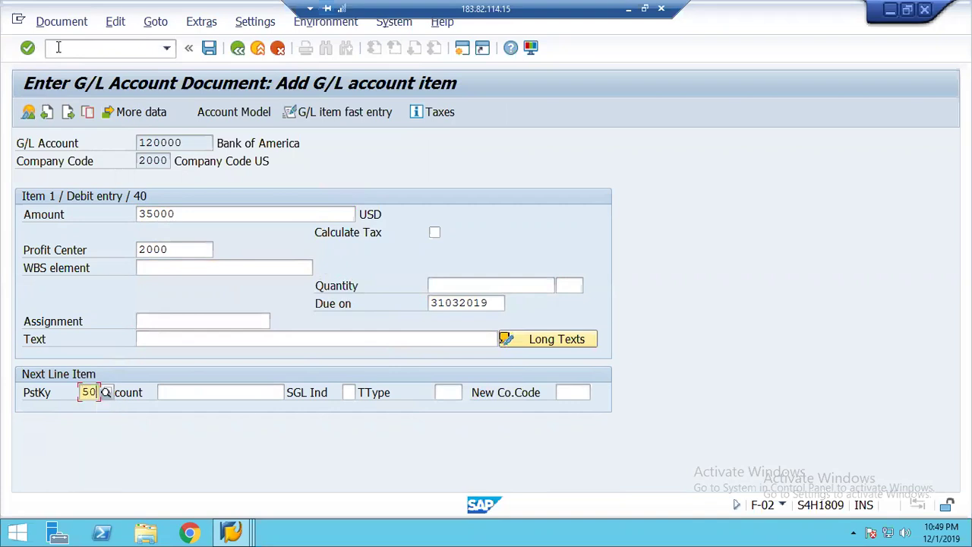
key(Tab)
key(Down)
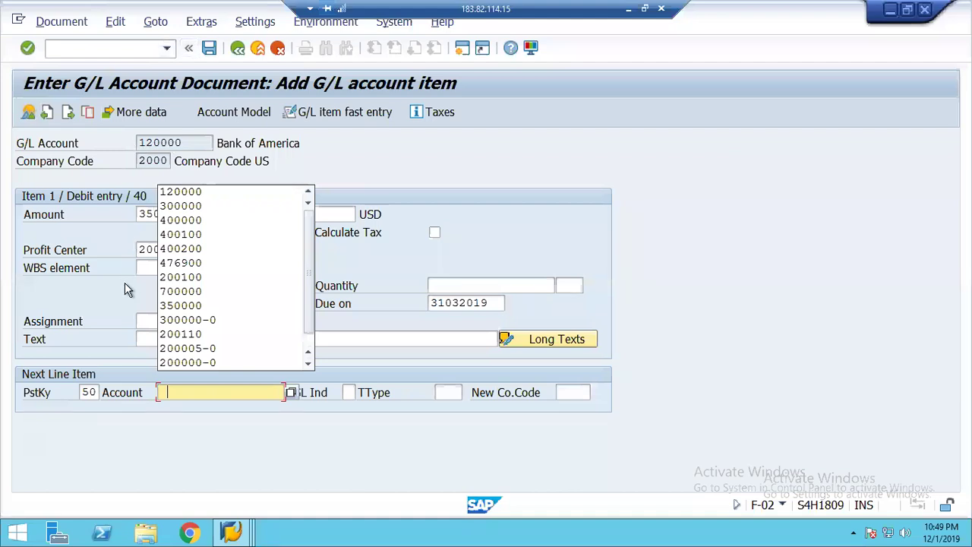
click(194, 207)
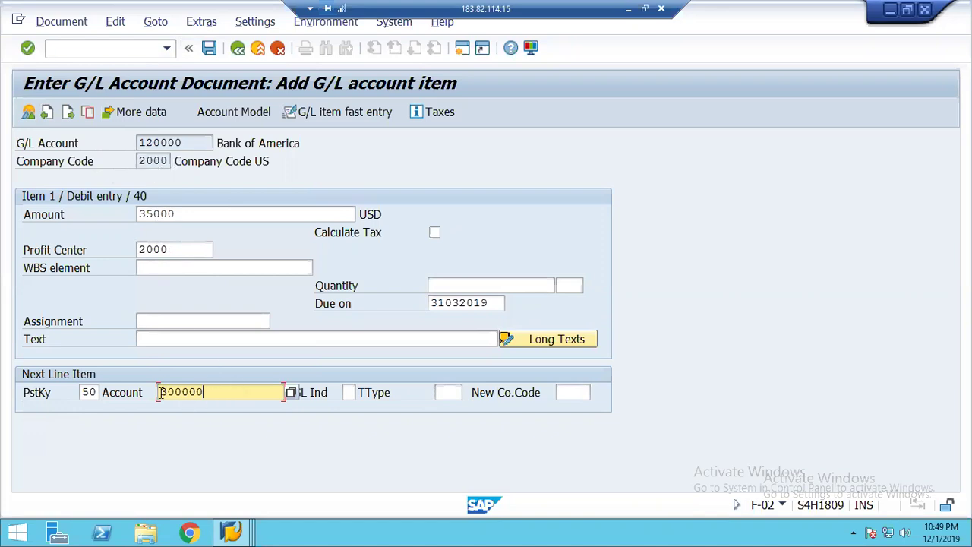
key(Return)
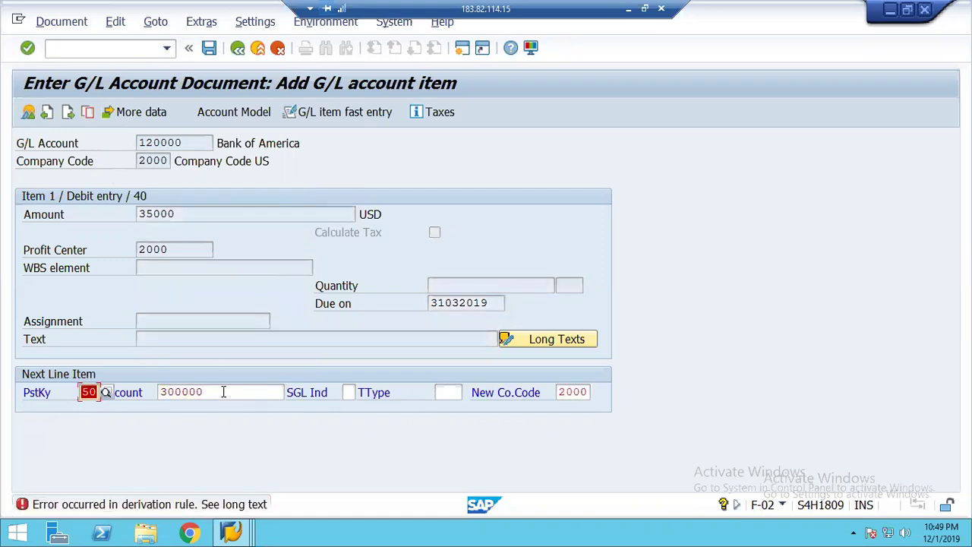
Step: Open the derivation error's long text and examine which source field values the missing rule entry requires
double_click(183, 504)
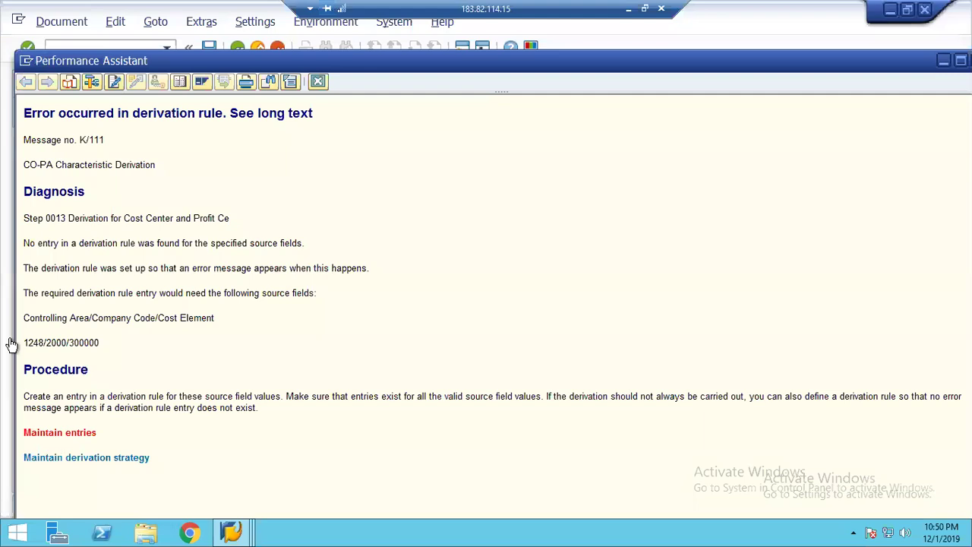
double_click(69, 342)
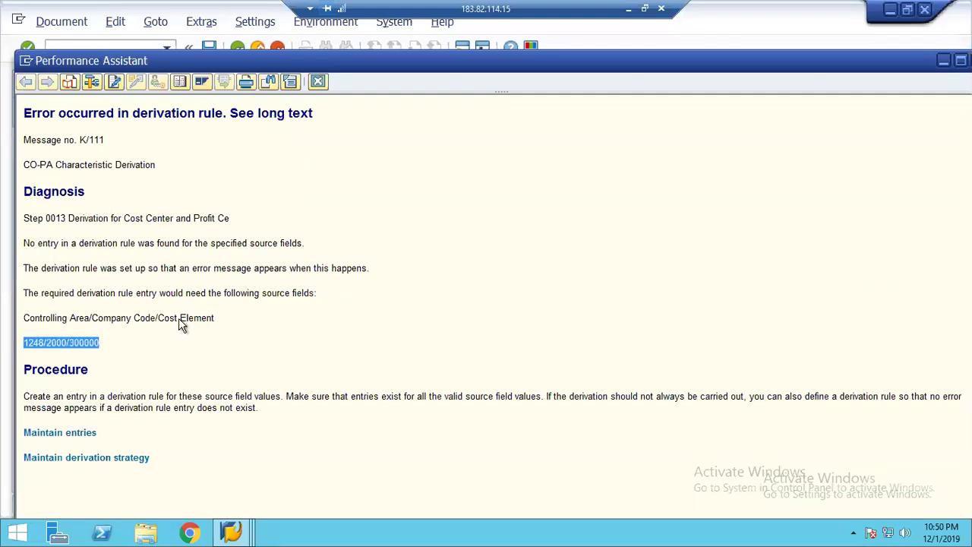
Step: Review the source fields the missing derivation rule entry needs and close the error's long text
drag(215, 319, 134, 319)
mouse_move(13, 330)
mouse_down()
mouse_move(15, 316)
mouse_move(24, 321)
mouse_up()
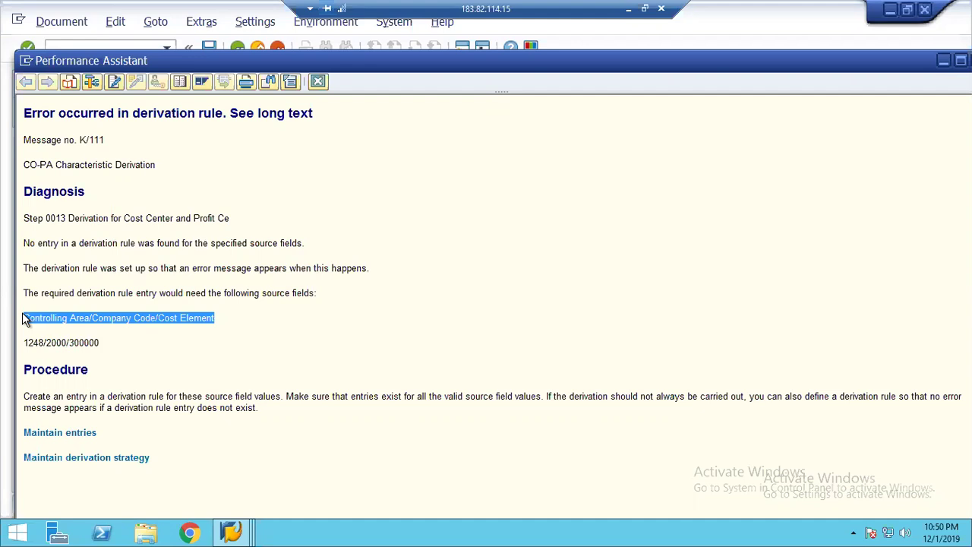
click(317, 84)
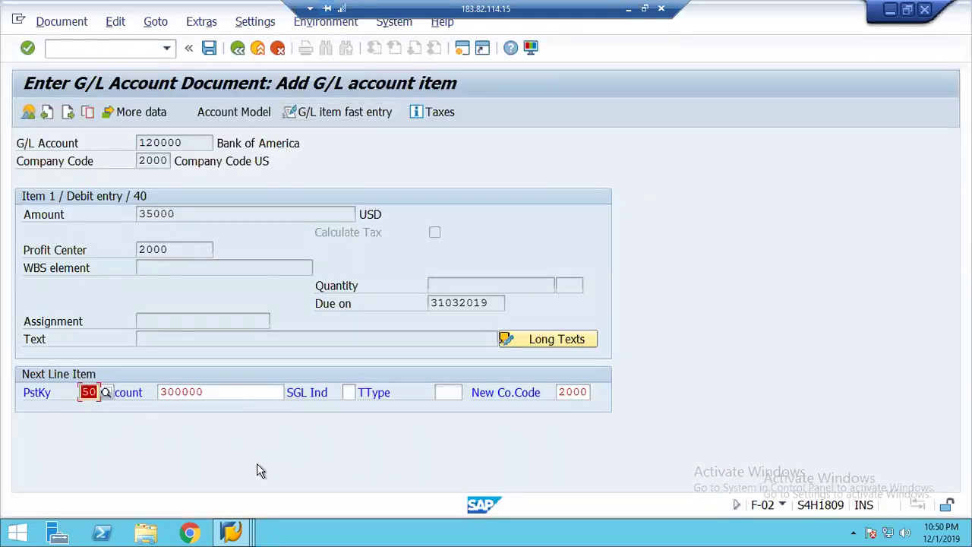
Step: Switch to the IMG session and open the rule values of step 13, the cost center and profit center derivation, under Define Characteristic Derivation
click(235, 527)
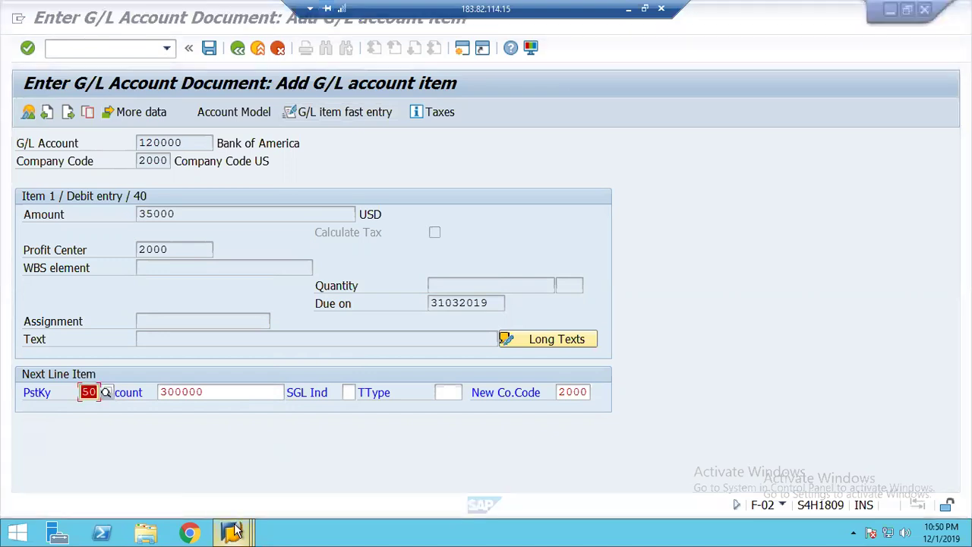
mouse_move(235, 529)
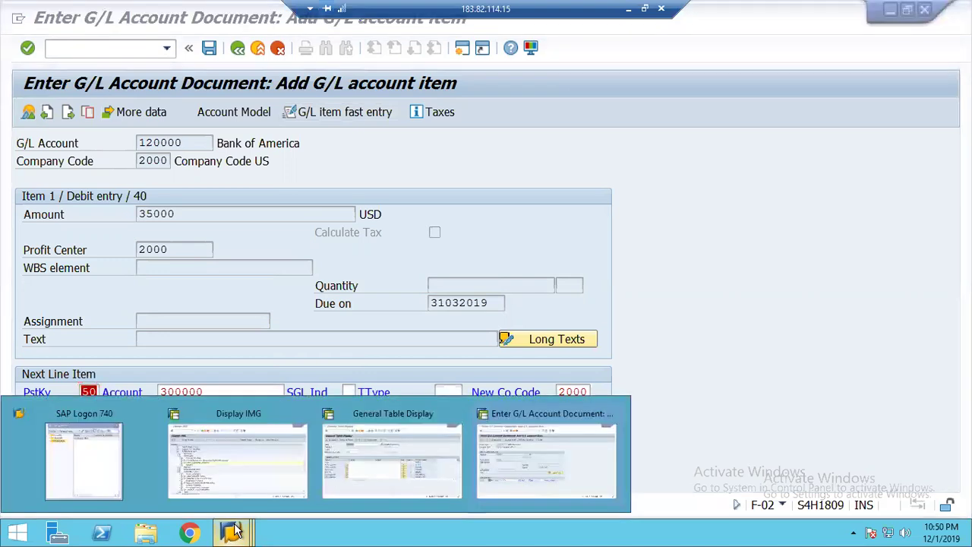
click(243, 461)
click(113, 269)
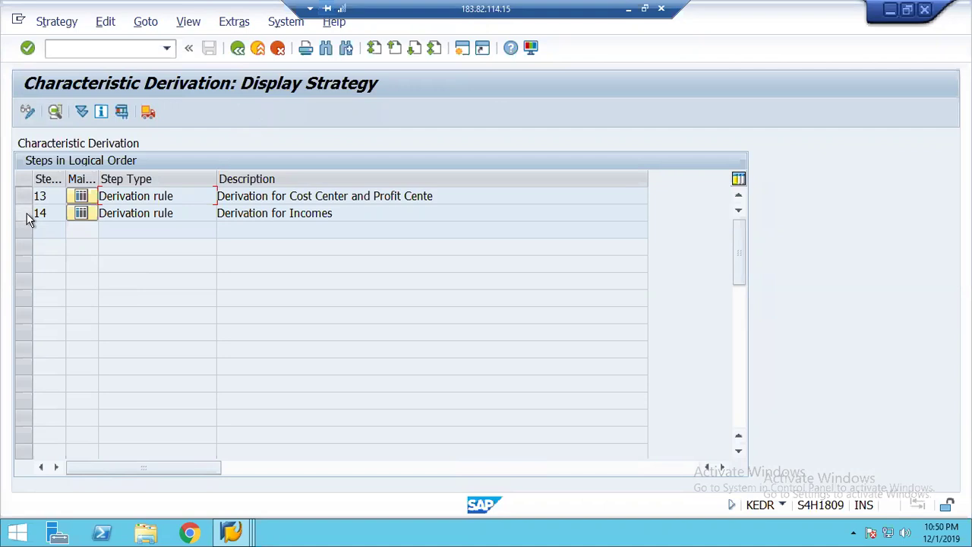
click(82, 196)
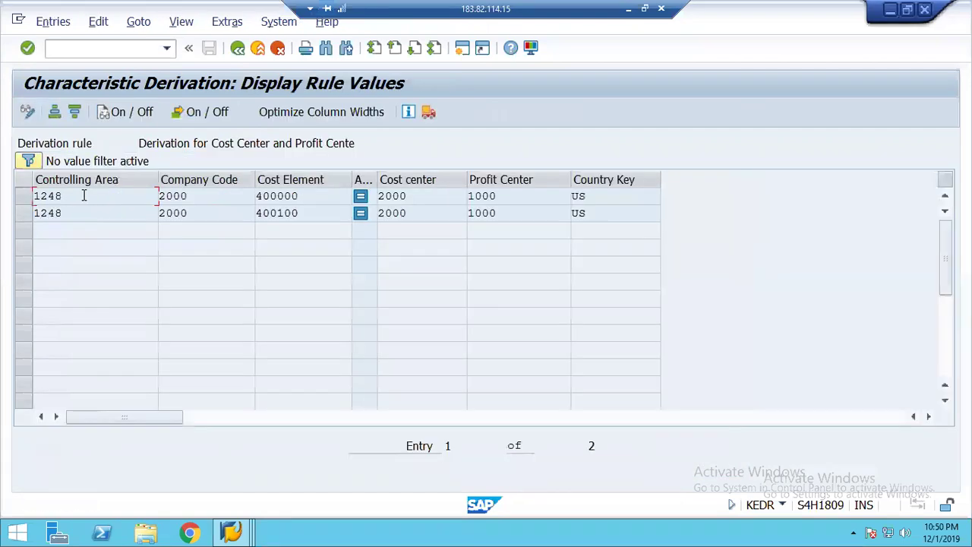
drag(291, 213, 252, 214)
click(253, 213)
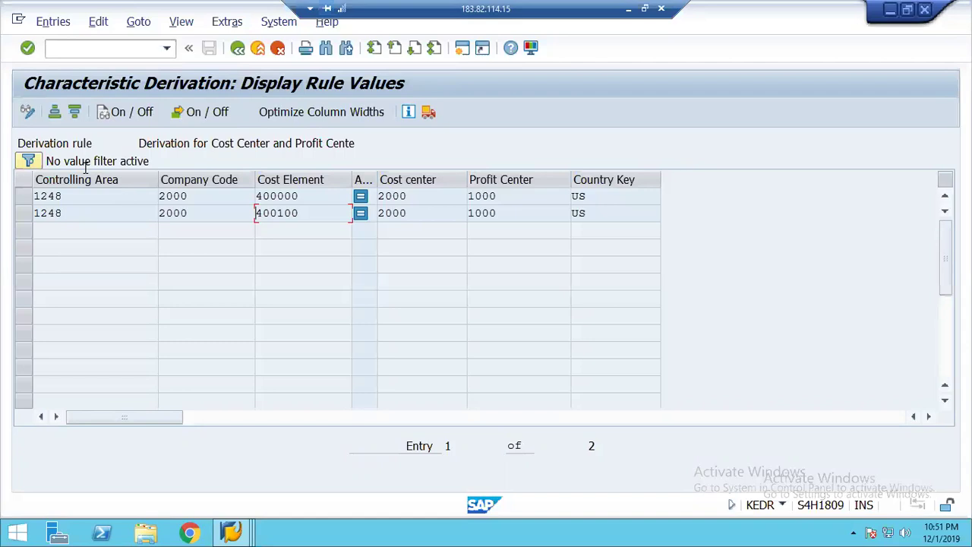
Step: Make the rule values editable and add an entry for controlling area 1248, company code 2000 and cost element 300000
click(28, 114)
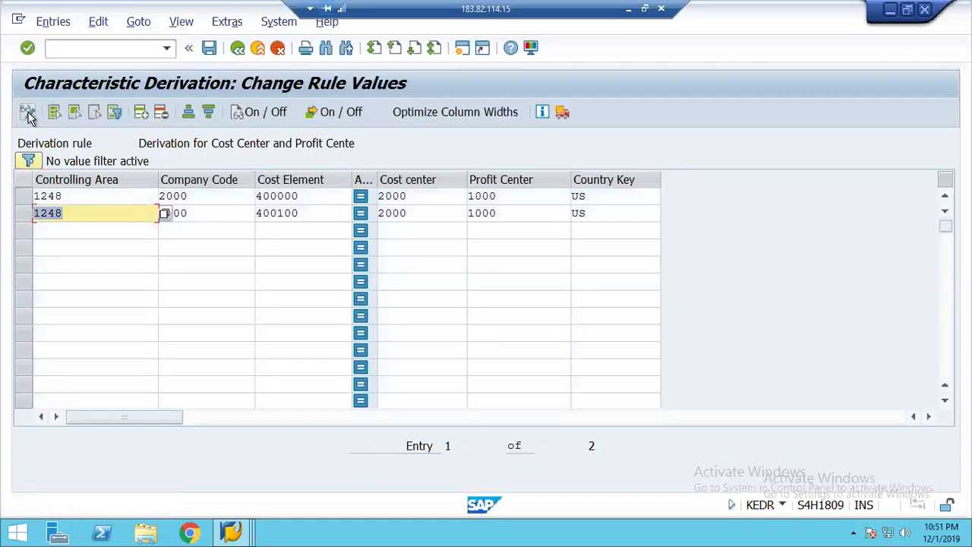
click(59, 231)
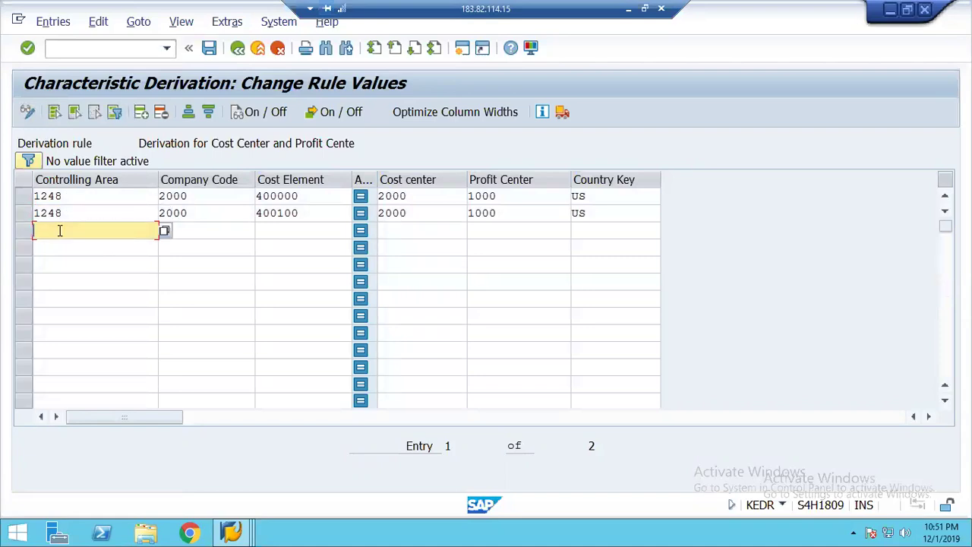
text(1248)
key(Tab)
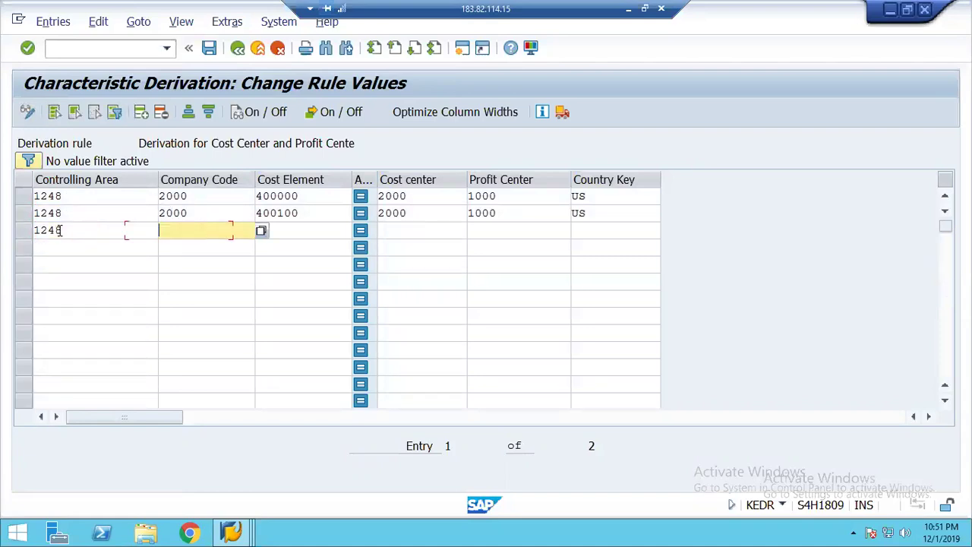
text(2000)
key(Tab)
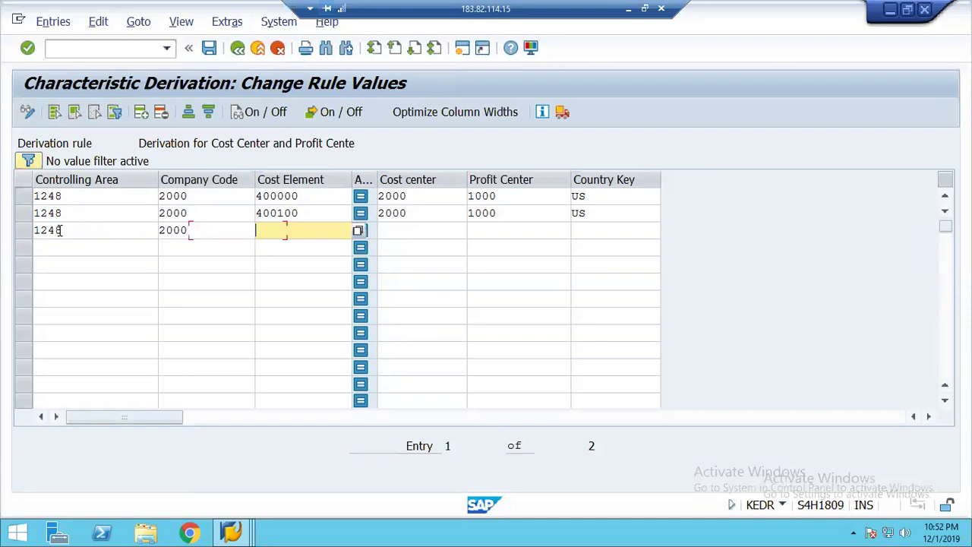
text(300000)
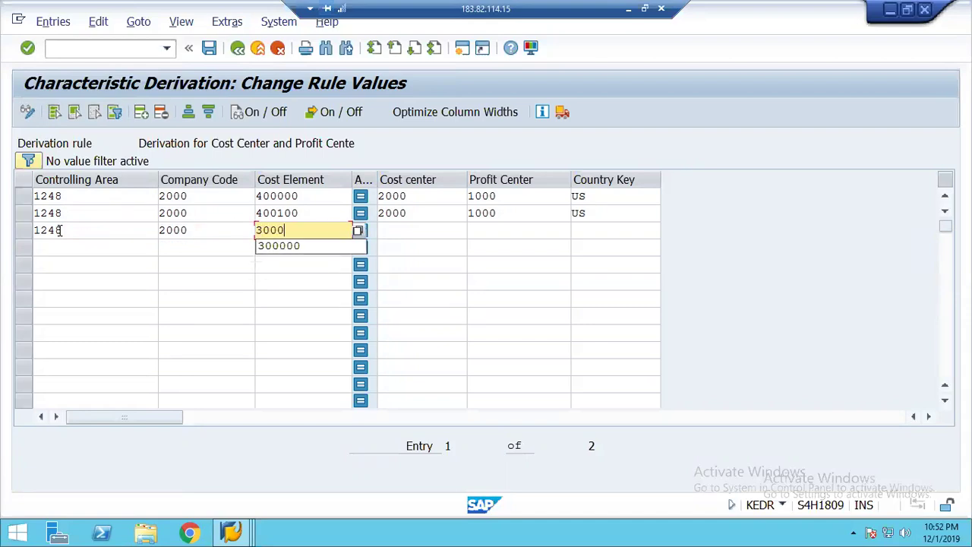
key(Tab)
key(Tab)
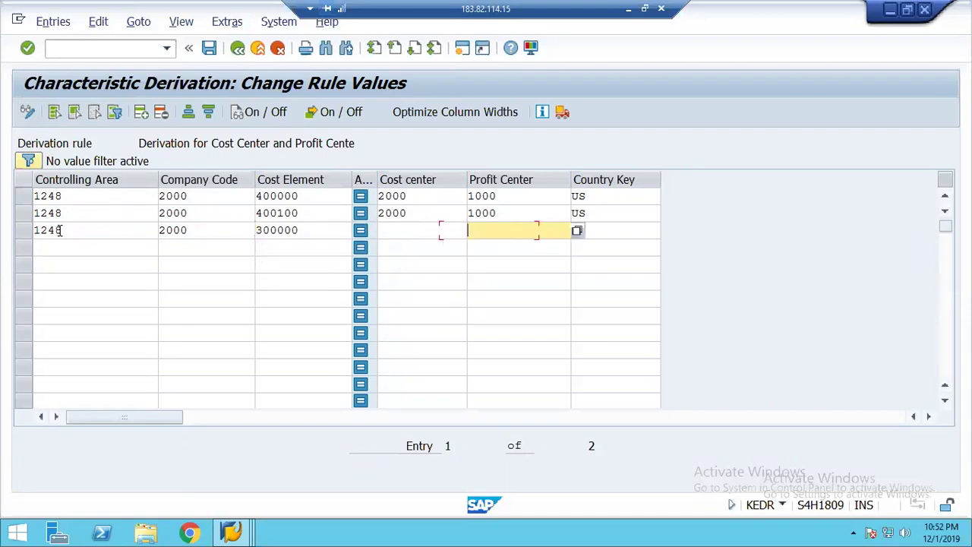
Step: Assign profit center 2000 and country key US to the cost element 300000 entry and save the rule values
text(2000)
key(Tab)
text(US)
key(Return)
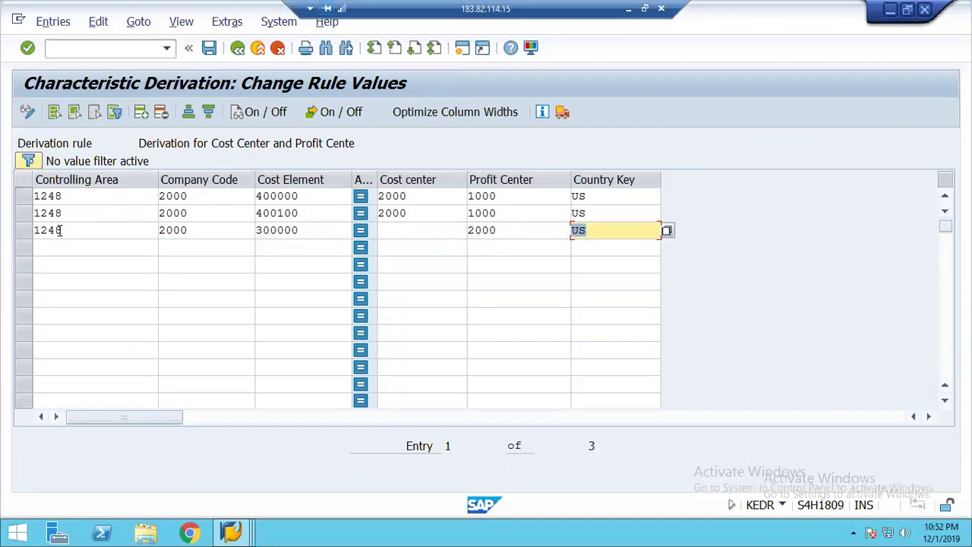
click(209, 50)
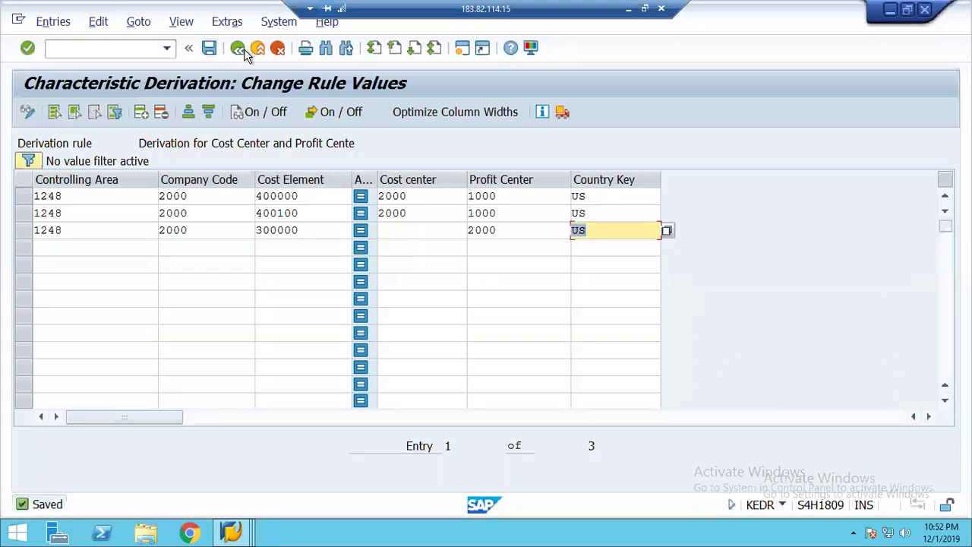
Step: Leave the characteristic derivation, switch to the F-02 session and discard the open G/L posting
click(240, 50)
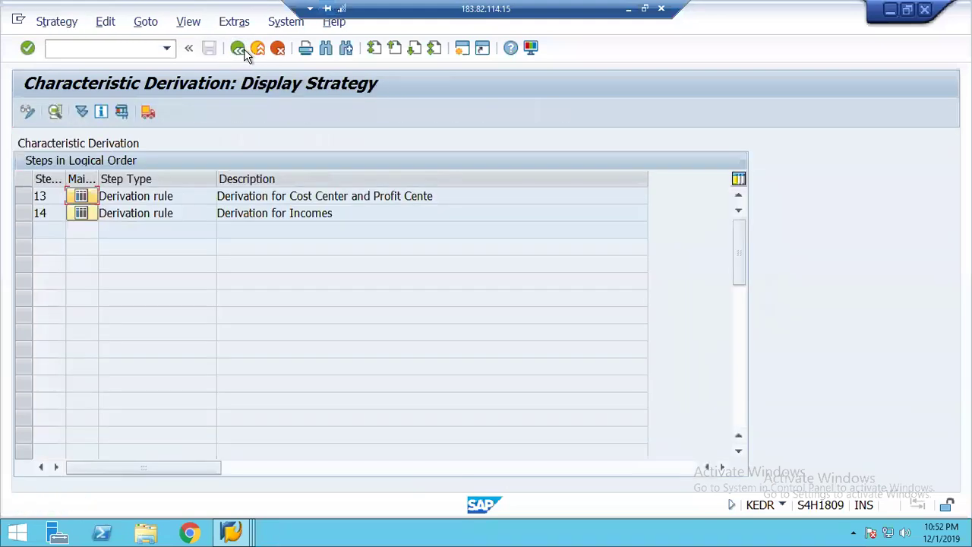
click(244, 49)
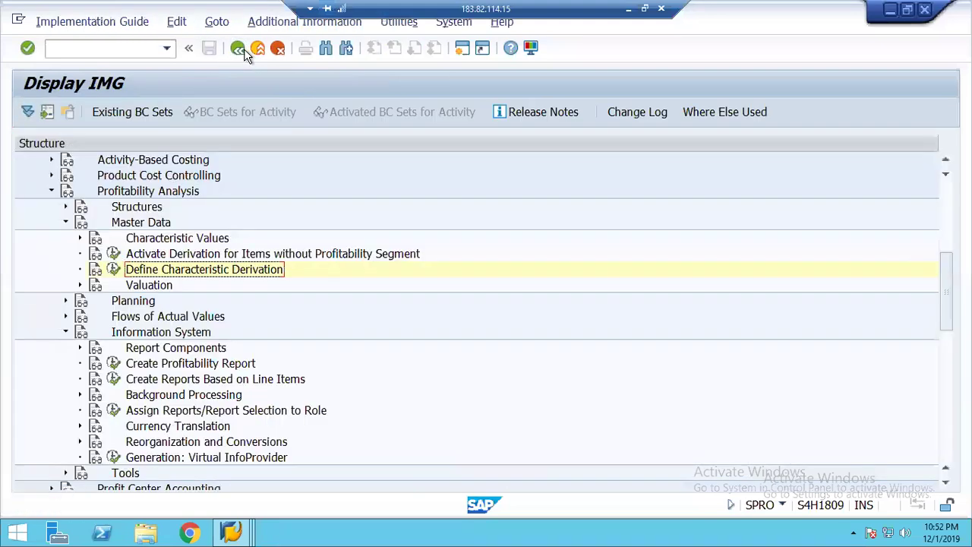
click(228, 532)
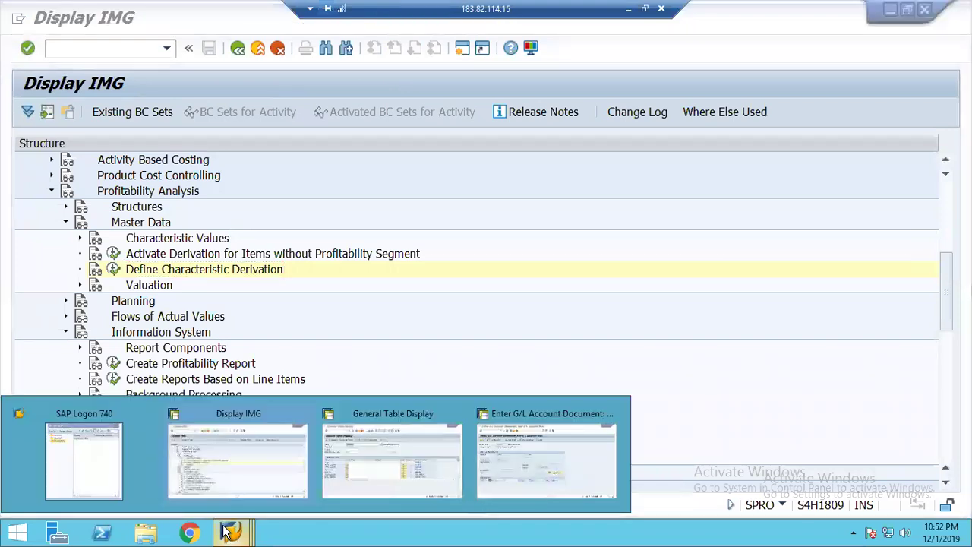
click(529, 468)
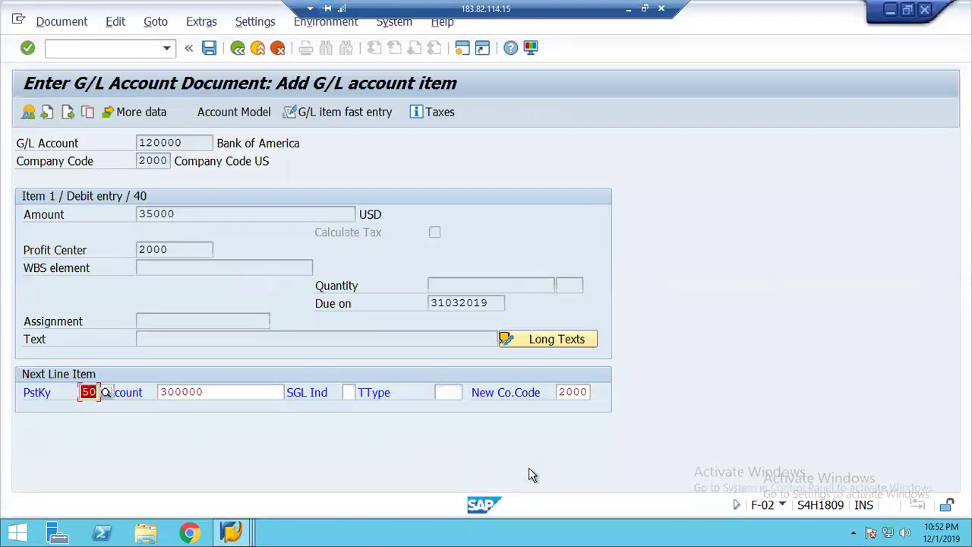
click(257, 49)
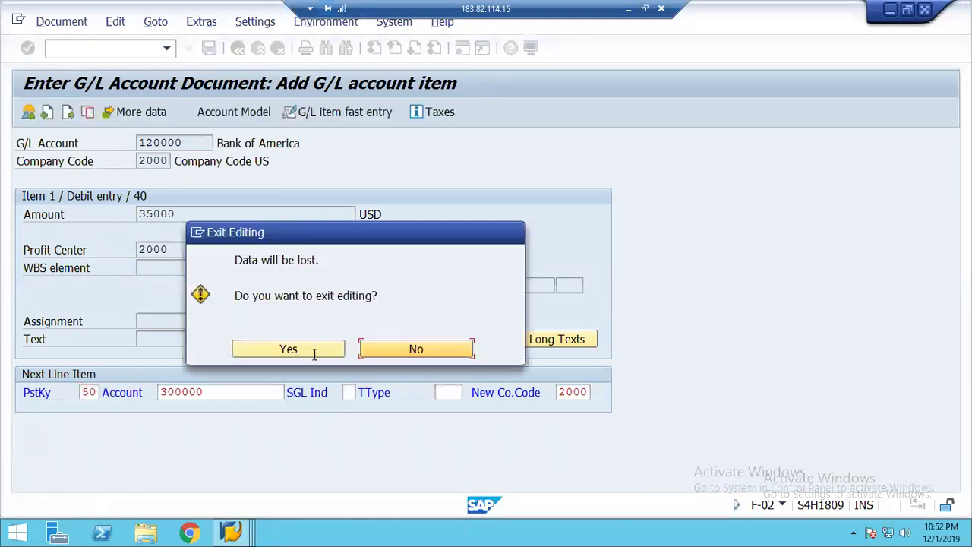
click(288, 349)
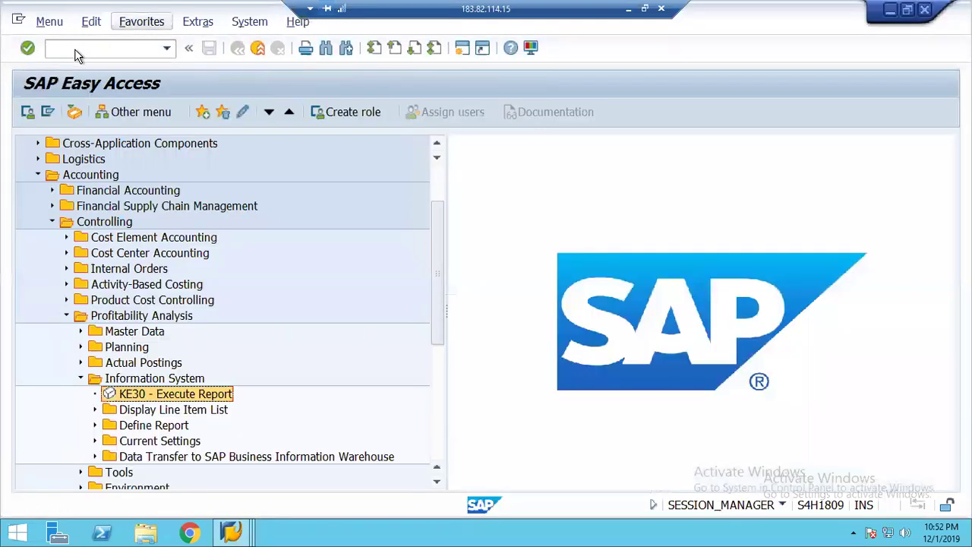
Step: Start a new F-02 posting with document date 31032019 and a first line item of posting key 40 on account 120000
text(f-02)
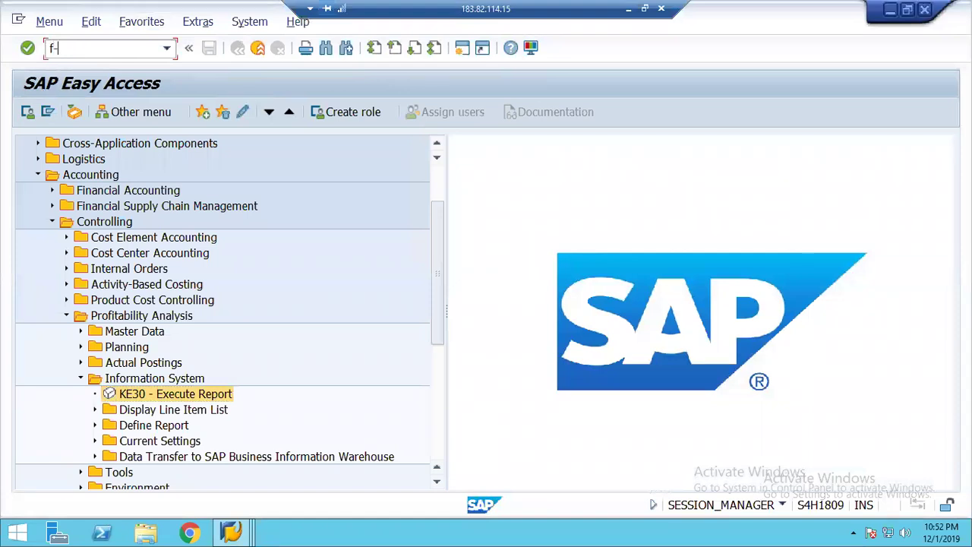
key(Return)
key(Down)
key(Return)
key(Tab)
key(Tab)
key(Tab)
key(Tab)
key(Tab)
key(Tab)
key(Tab)
key(Down)
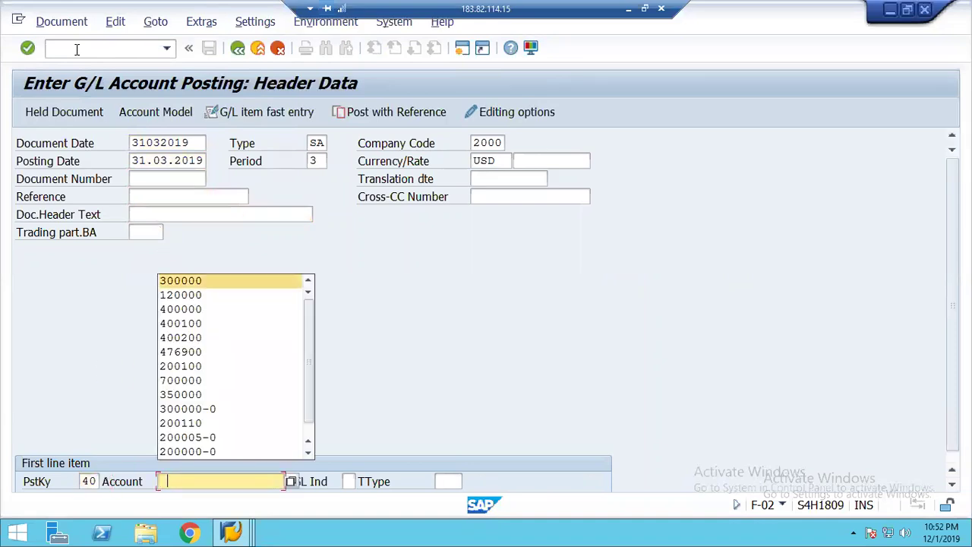
key(Down)
key(Return)
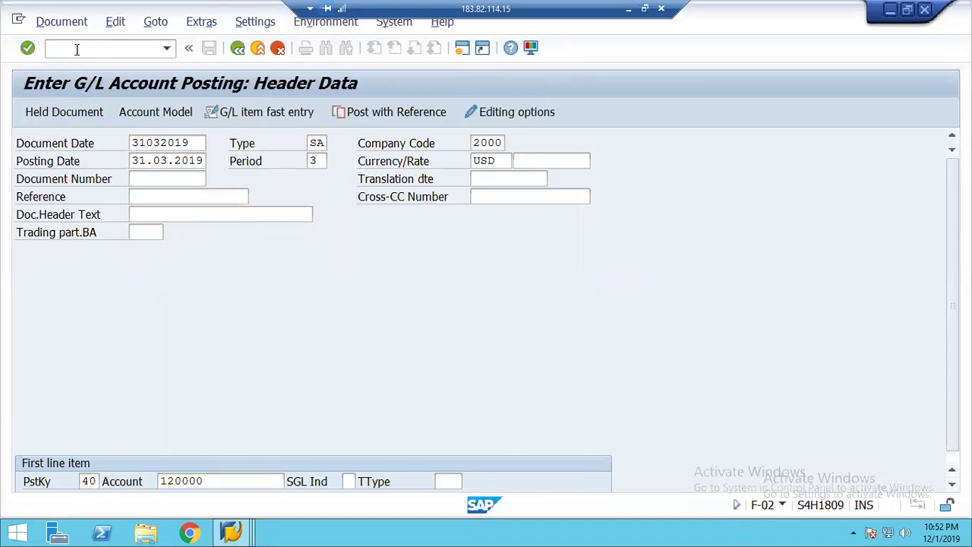
key(Return)
Step: Enter amount 35000, profit center 2000 and due date 31032019 for the bank debit item
key(Down)
key(Return)
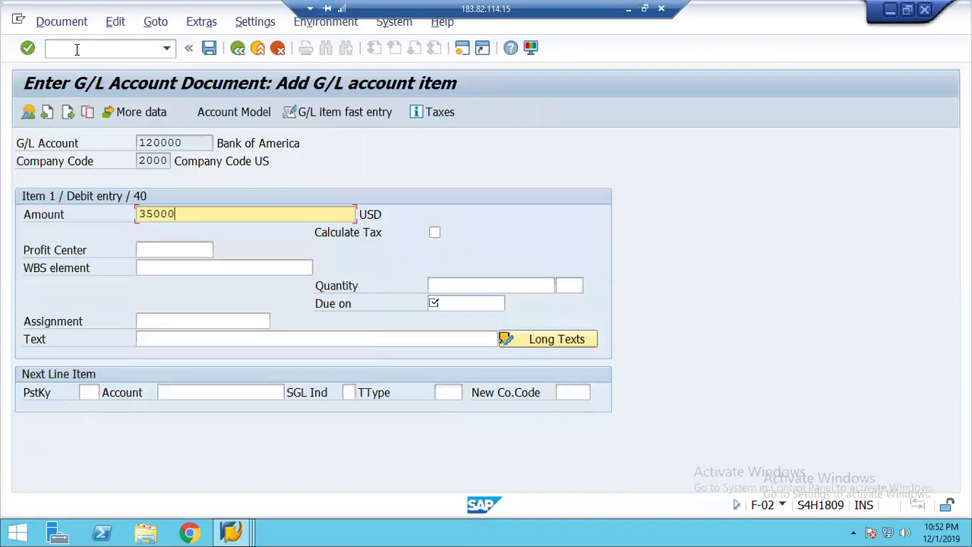
key(Tab)
key(Down)
key(Down)
key(Return)
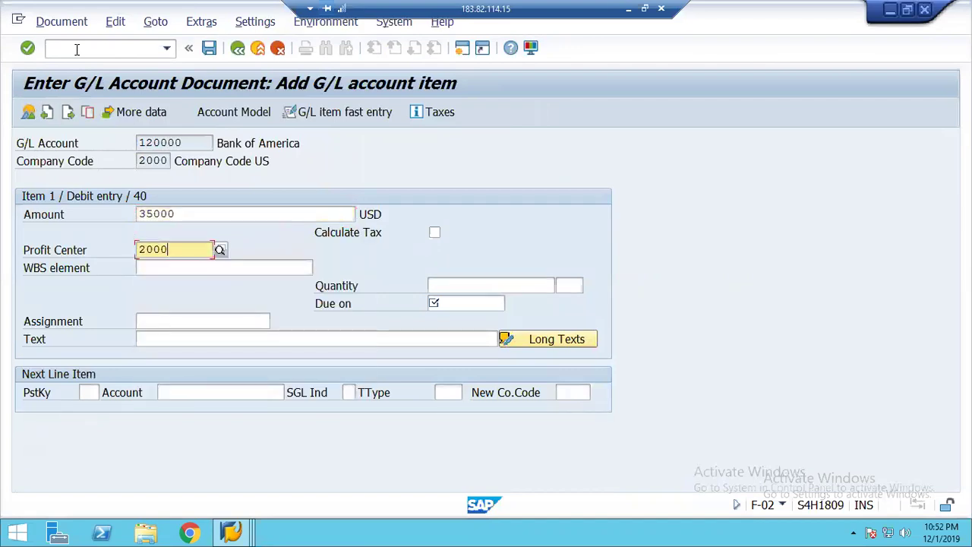
key(Tab)
key(Tab)
key(Tab)
key(Down)
key(Down)
key(Return)
Step: Set the next line item to posting key 50 on account 300000 and proceed to it
key(Tab)
key(Tab)
key(Tab)
key(Down)
key(Down)
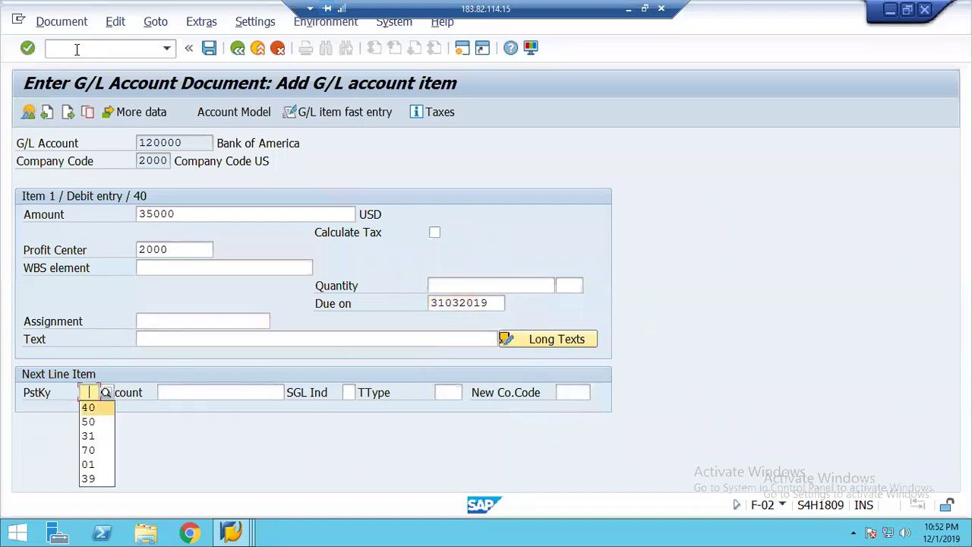
key(Return)
key(Tab)
key(Down)
key(Down)
key(Down)
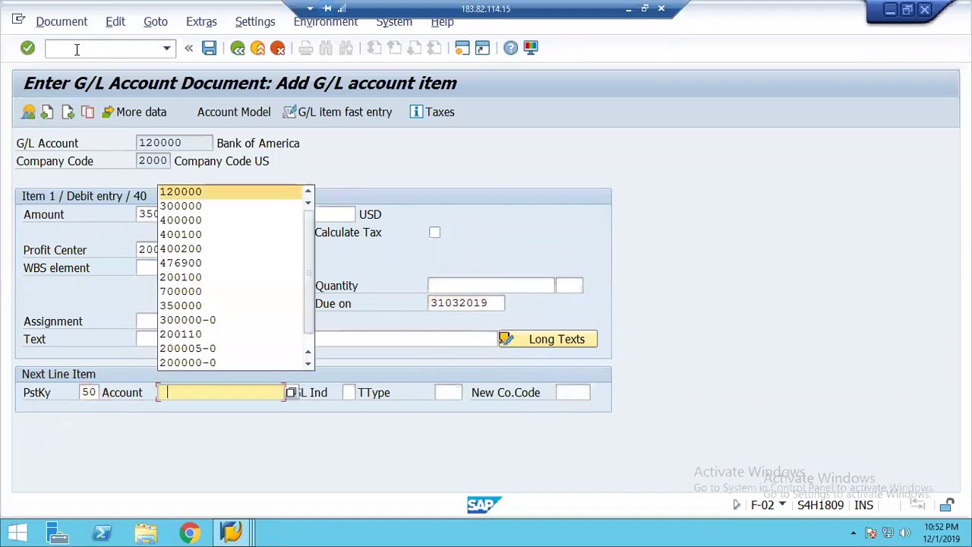
key(Return)
key(Return)
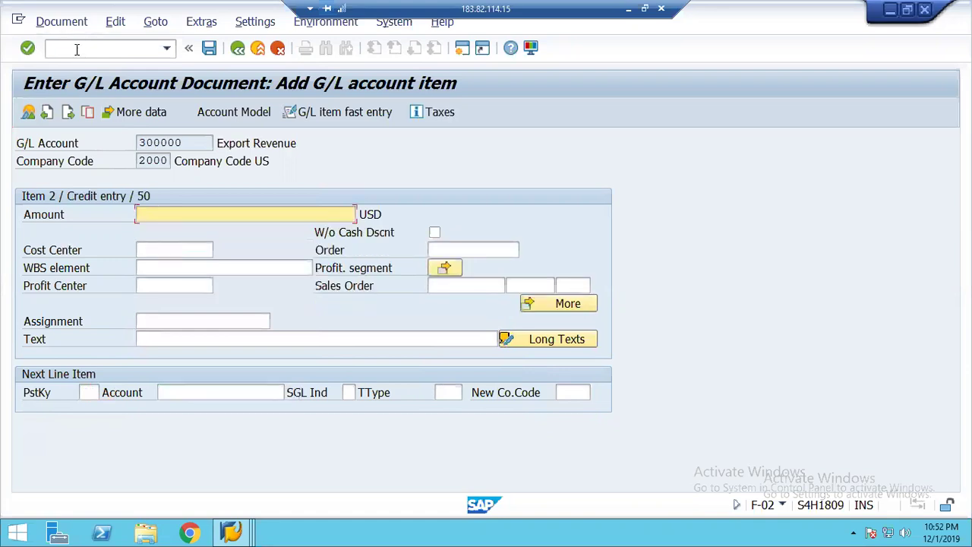
Step: Enter amount 35000 for the Export Revenue credit item and confirm the item
key(Down)
key(Down)
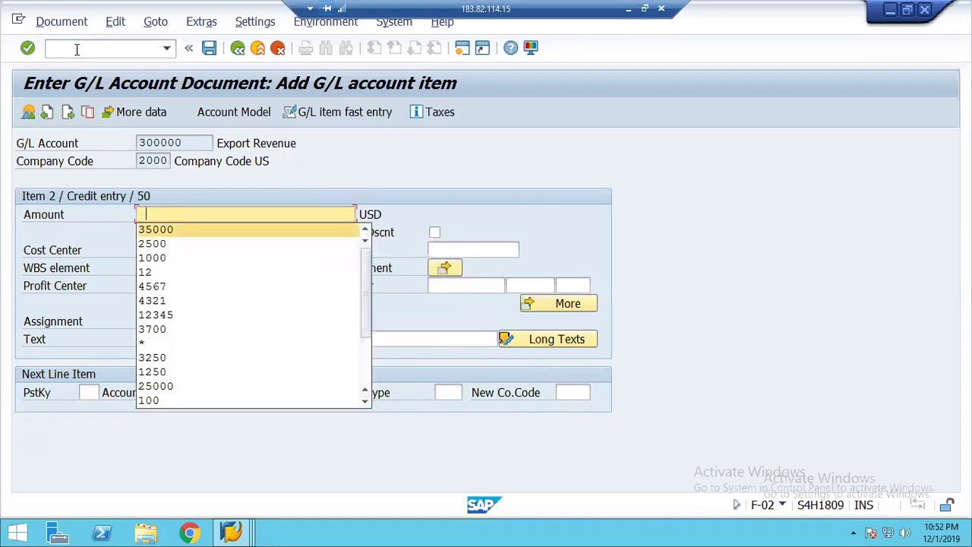
key(Return)
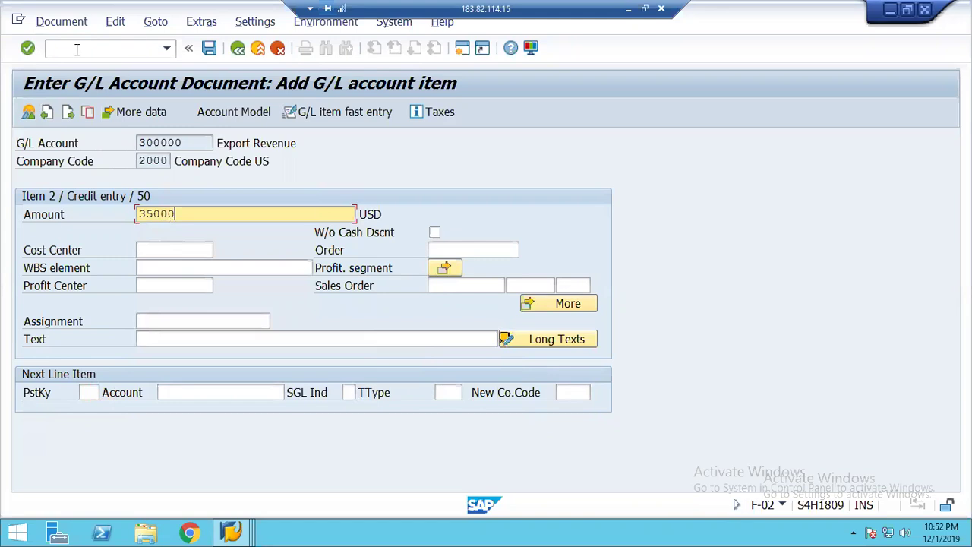
key(Tab)
key(Tab)
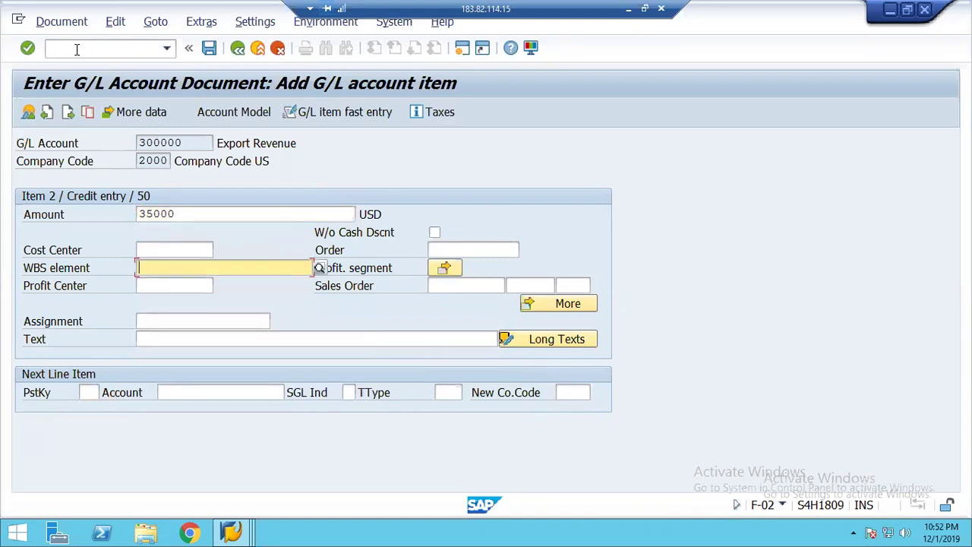
key(Return)
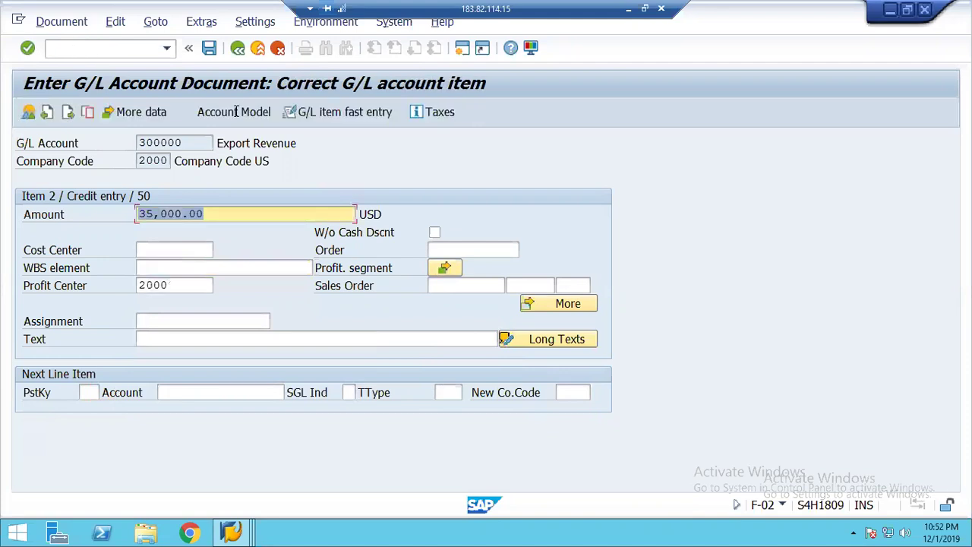
Step: Derive the profitability segment characteristics for the Export Revenue credit item, check the derived country and accept the assignment
click(444, 267)
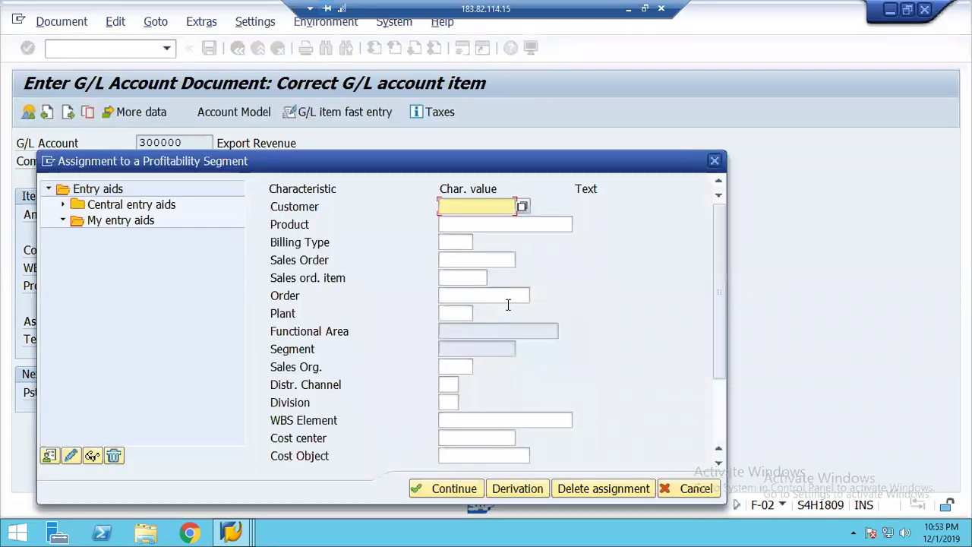
click(720, 414)
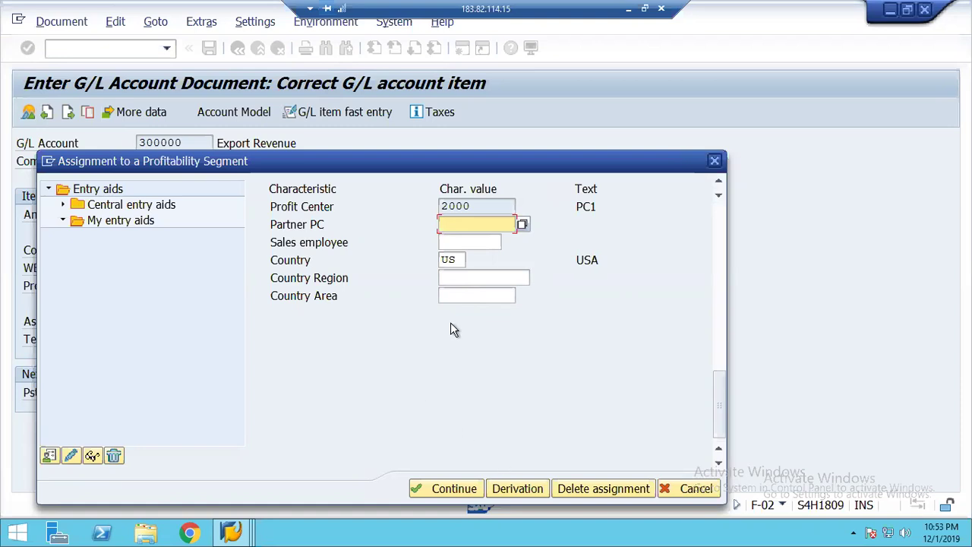
click(513, 490)
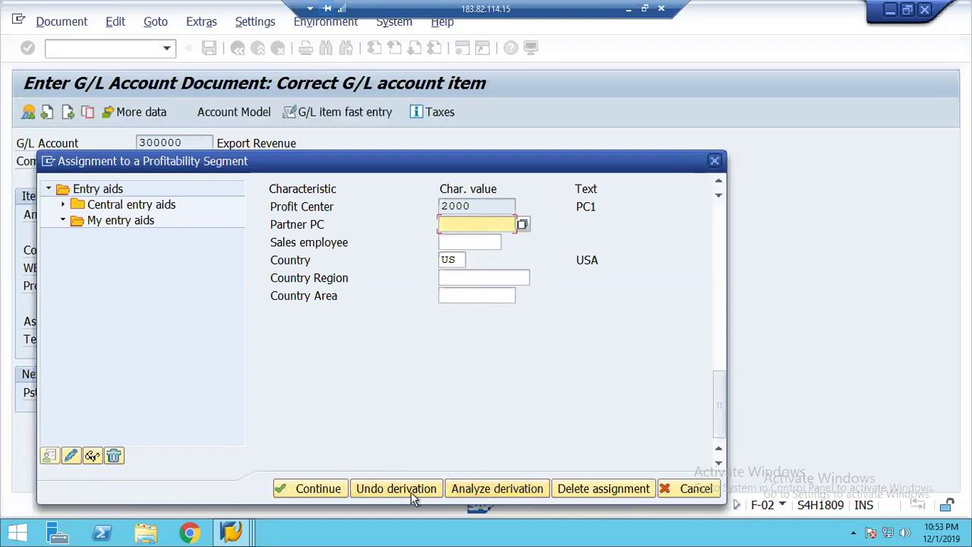
click(318, 488)
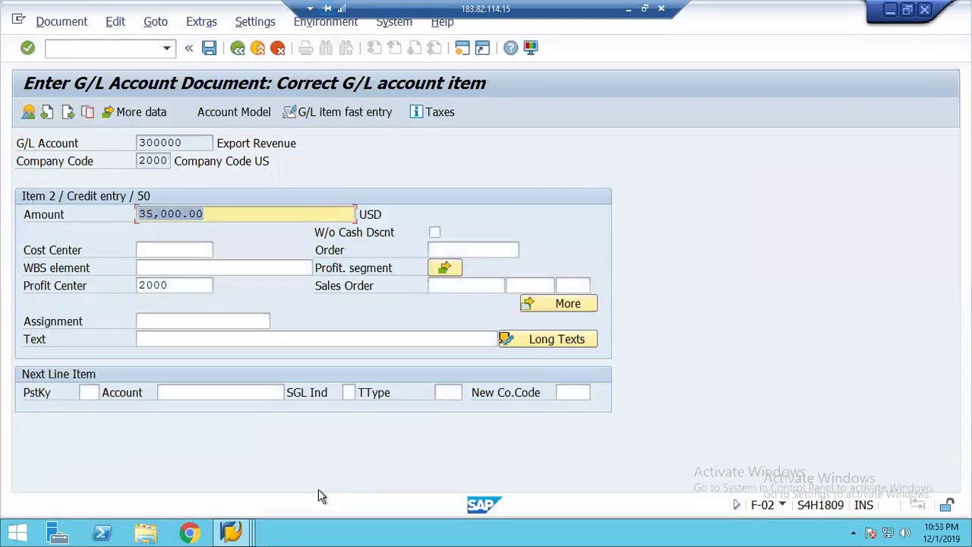
Step: Simulate the G/L account document and post it
click(60, 23)
click(91, 100)
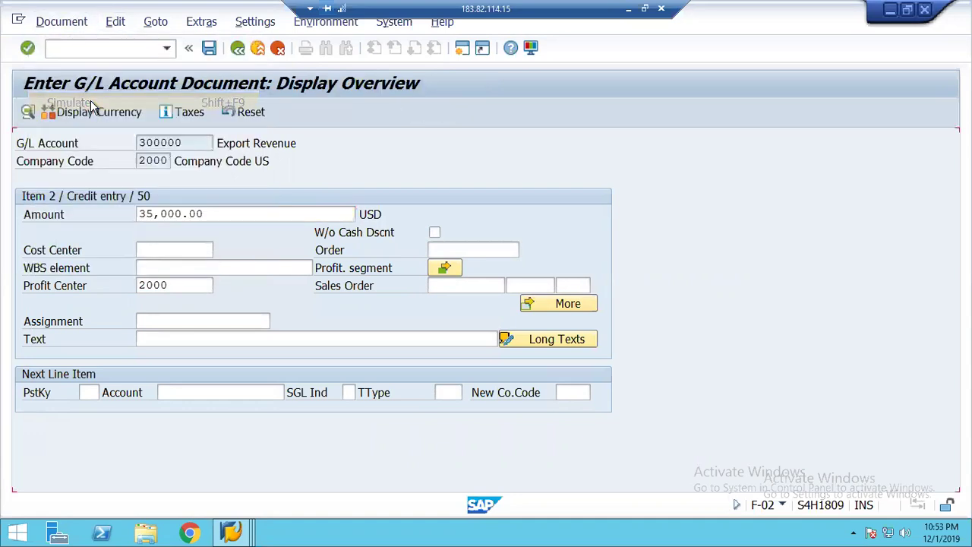
click(208, 49)
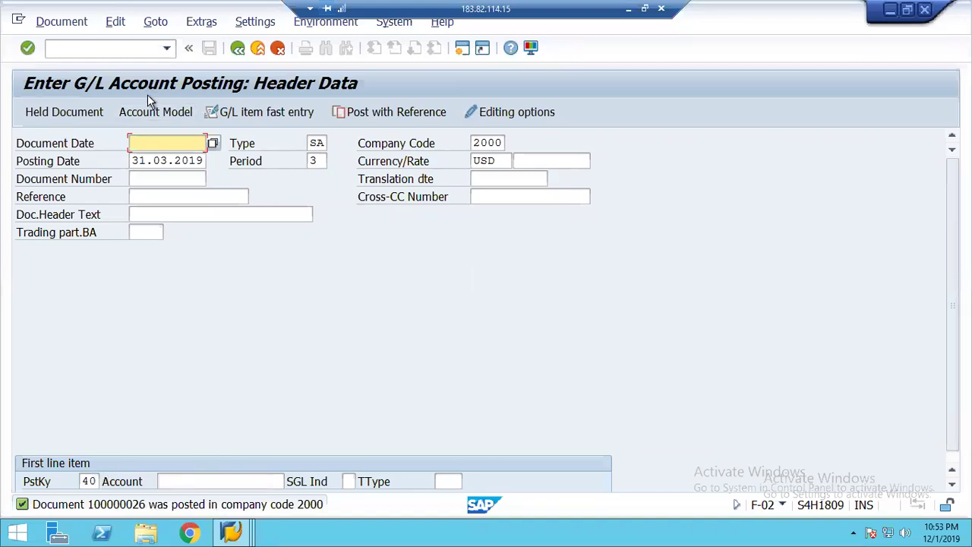
Step: Display the document just posted and open its Profitability Analysis document from the list of related accounting documents
click(46, 22)
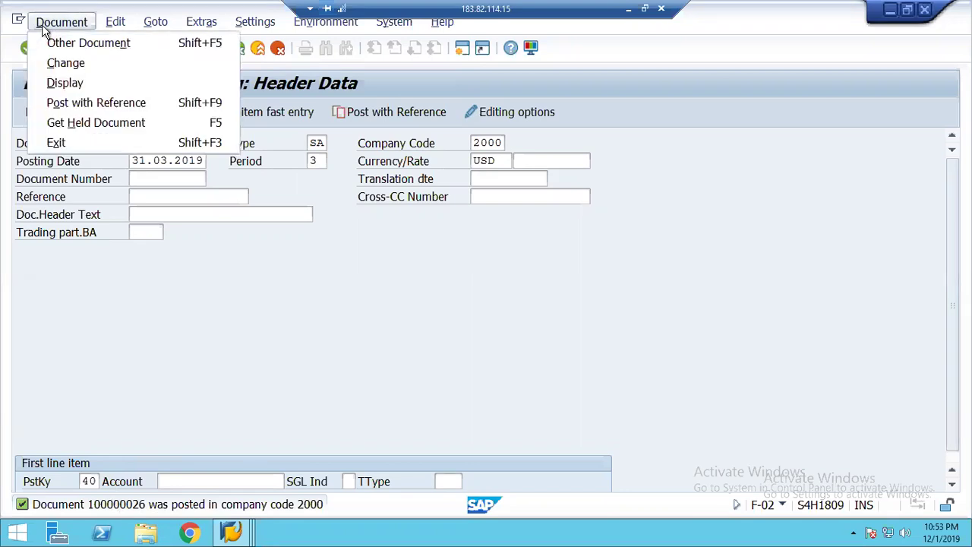
click(66, 83)
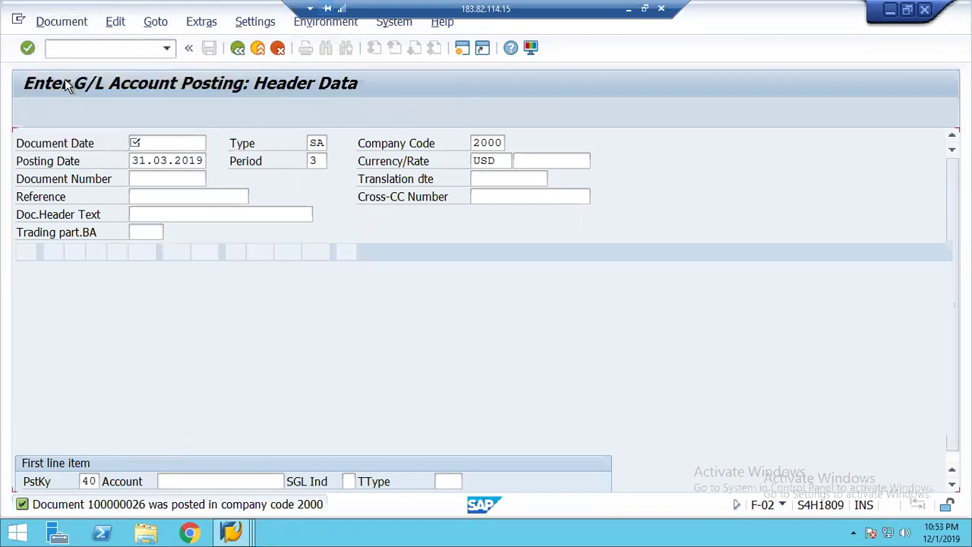
click(304, 23)
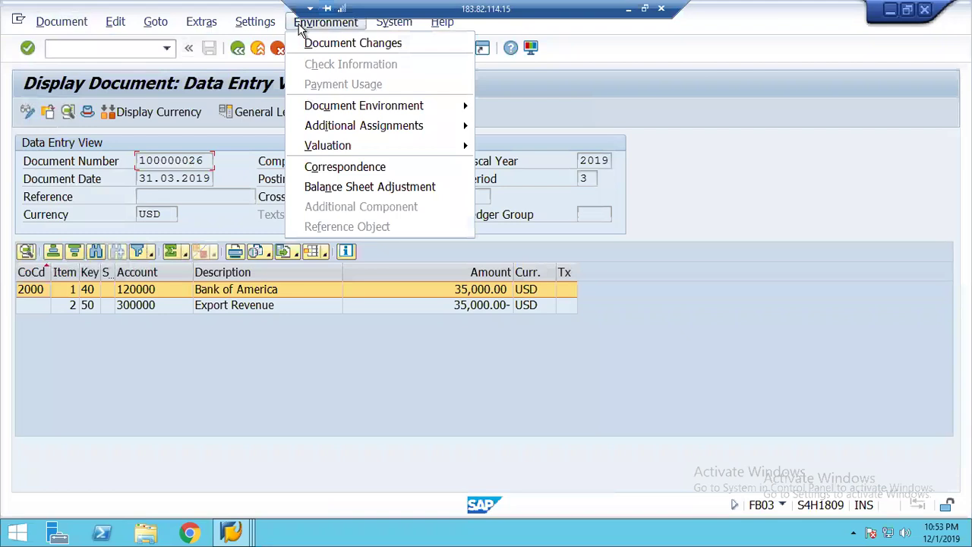
mouse_move(361, 105)
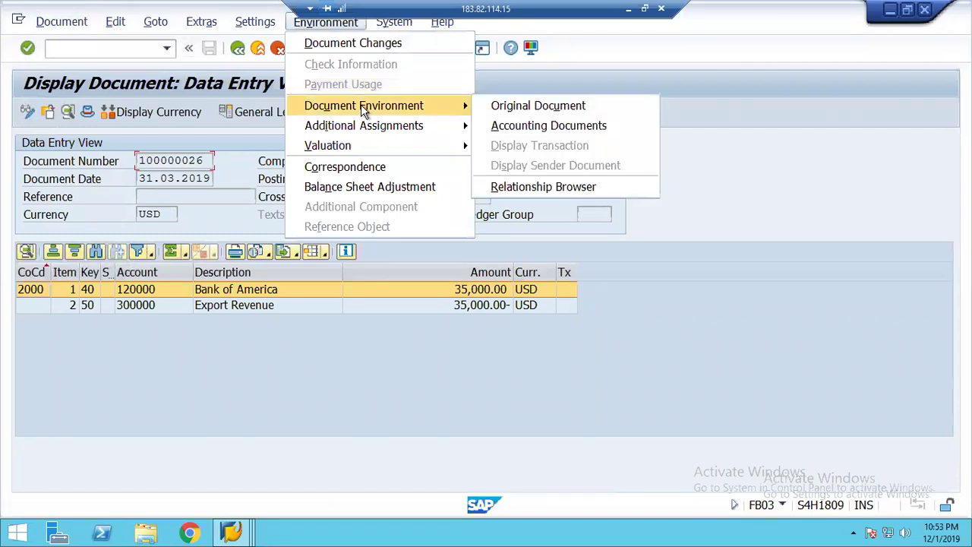
click(515, 121)
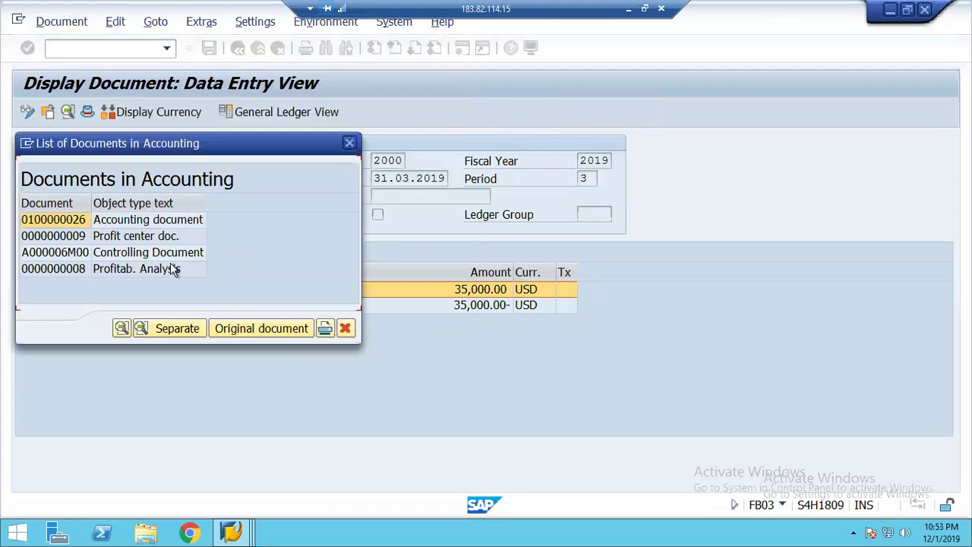
click(65, 275)
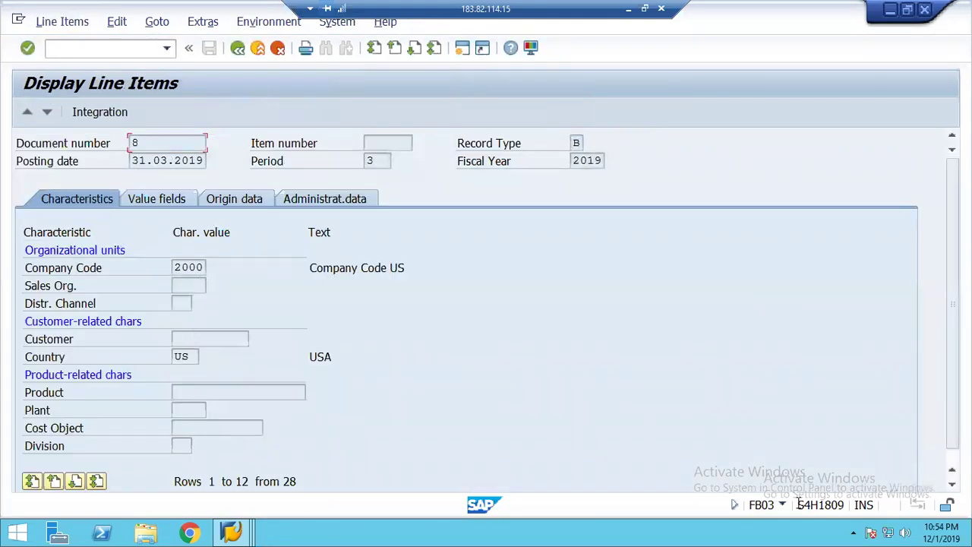
Step: Review the remaining characteristics of the profitability line item and check the amount in its Revenue value field
click(75, 482)
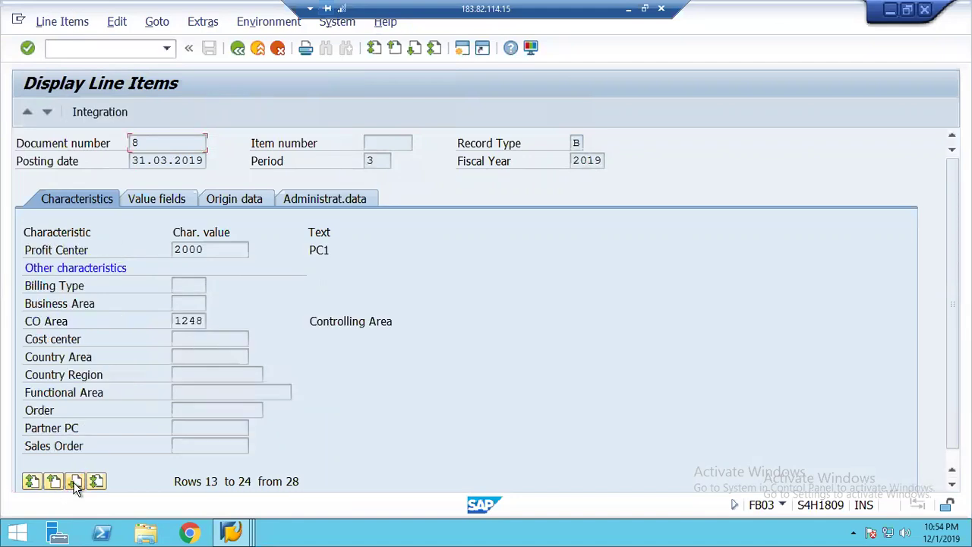
click(74, 481)
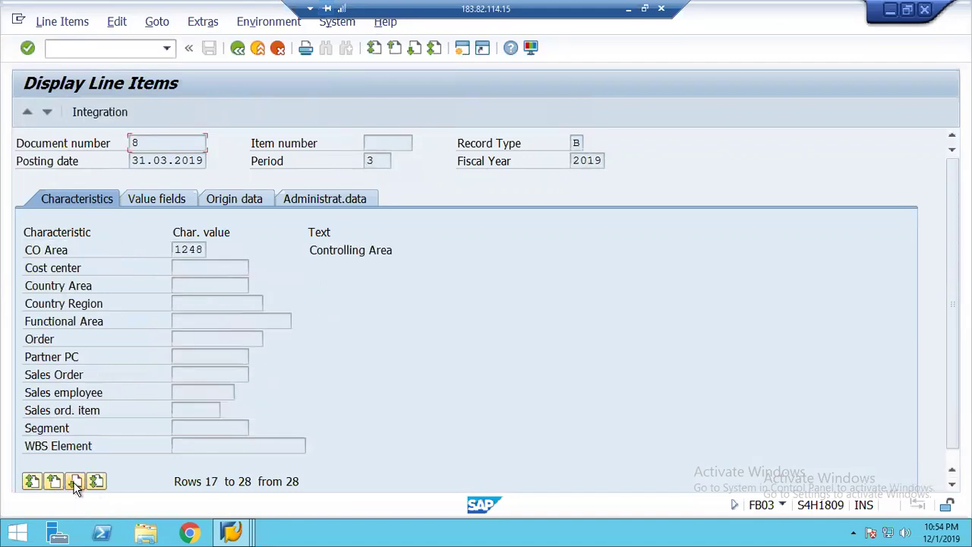
click(152, 198)
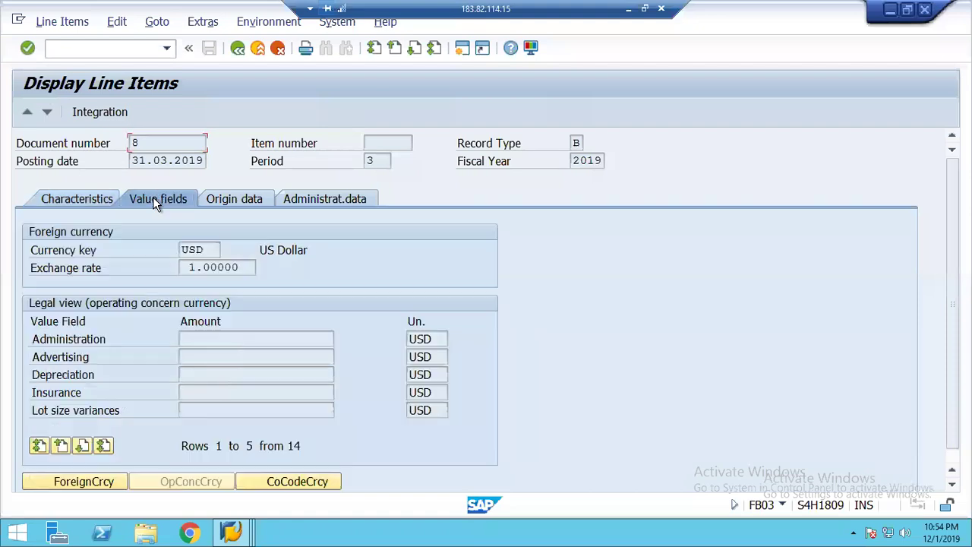
click(82, 447)
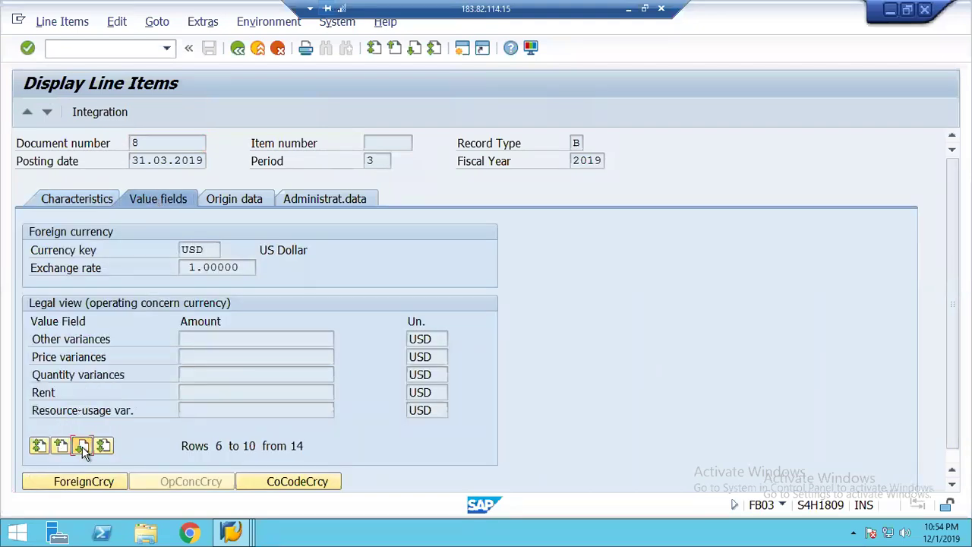
click(82, 447)
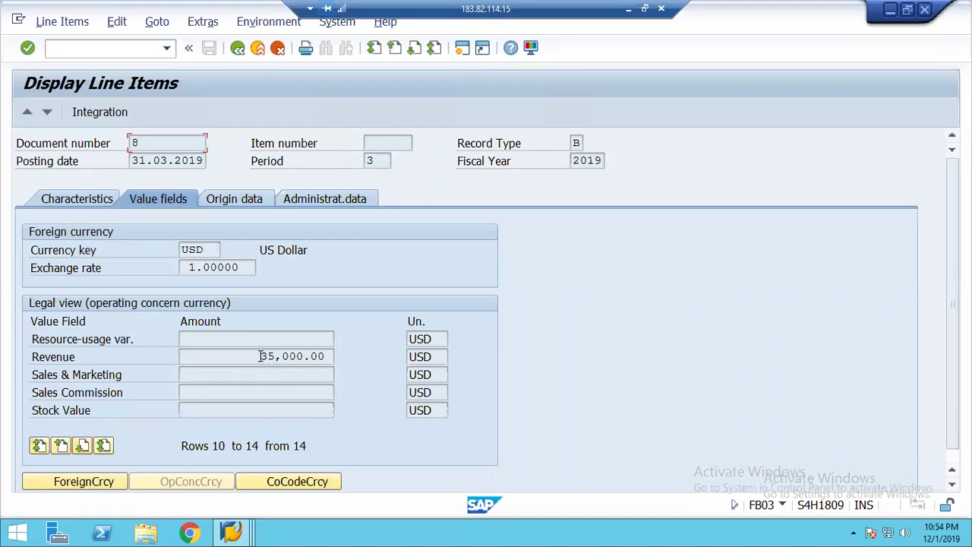
drag(261, 356, 375, 364)
click(378, 371)
drag(271, 355, 336, 352)
click(338, 351)
Step: Close the profitability and accounting documents and leave the G/L posting for the SAP Easy Access screen
click(258, 47)
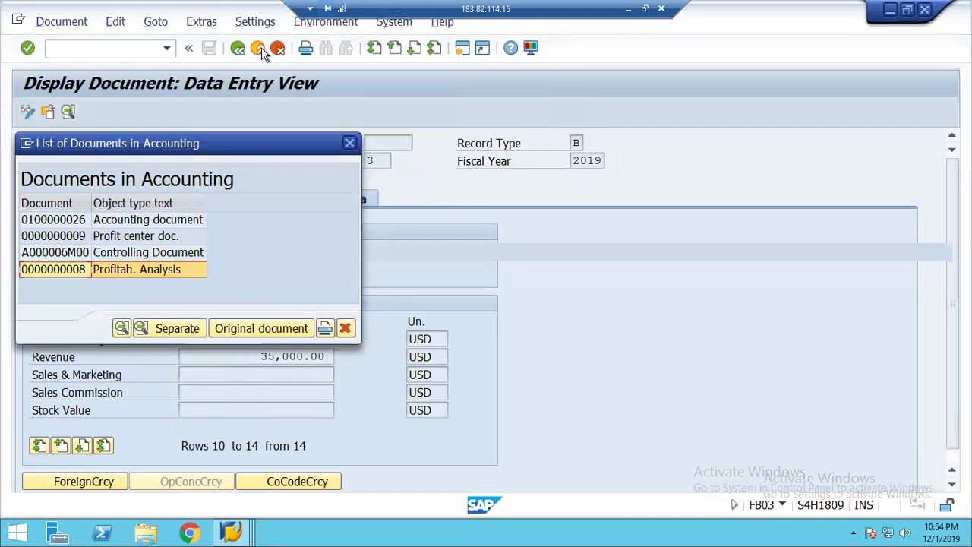
click(345, 329)
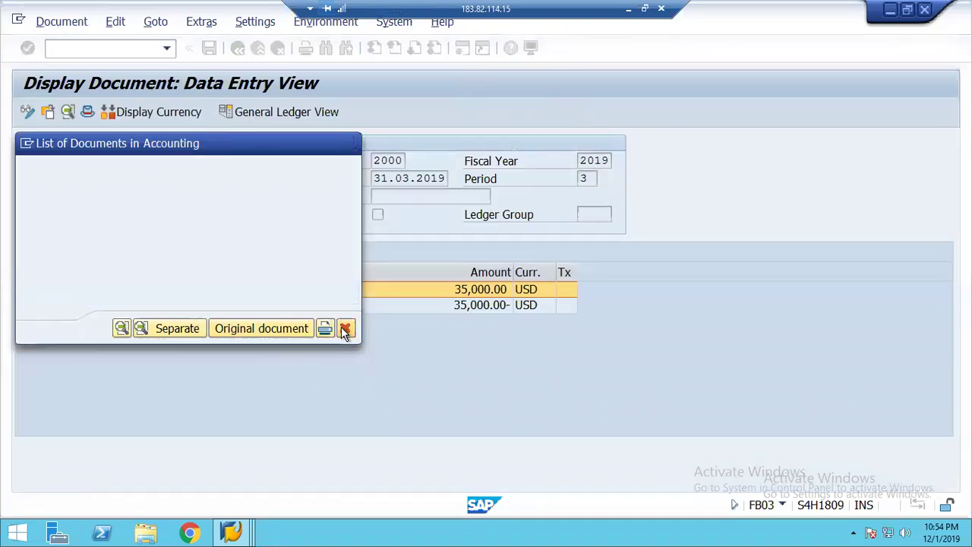
click(257, 47)
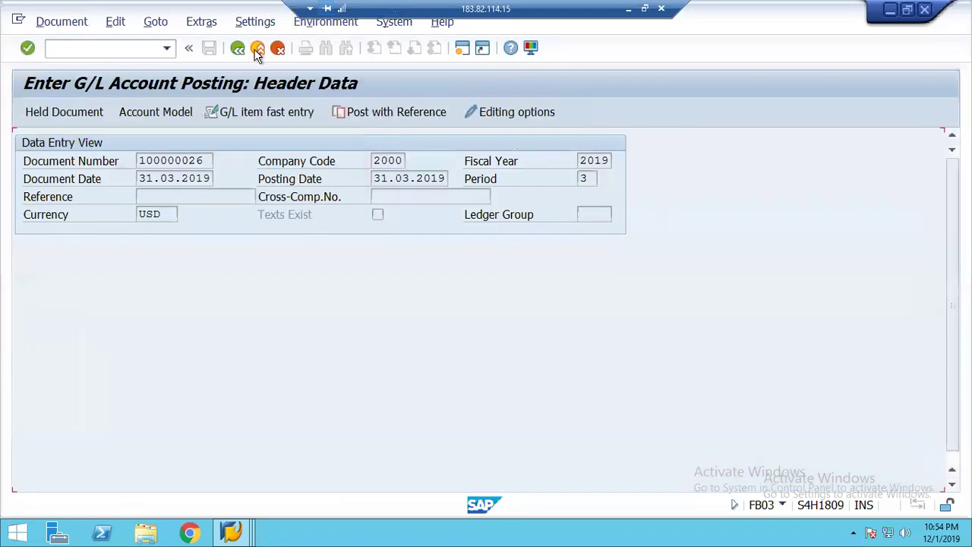
click(257, 47)
click(283, 351)
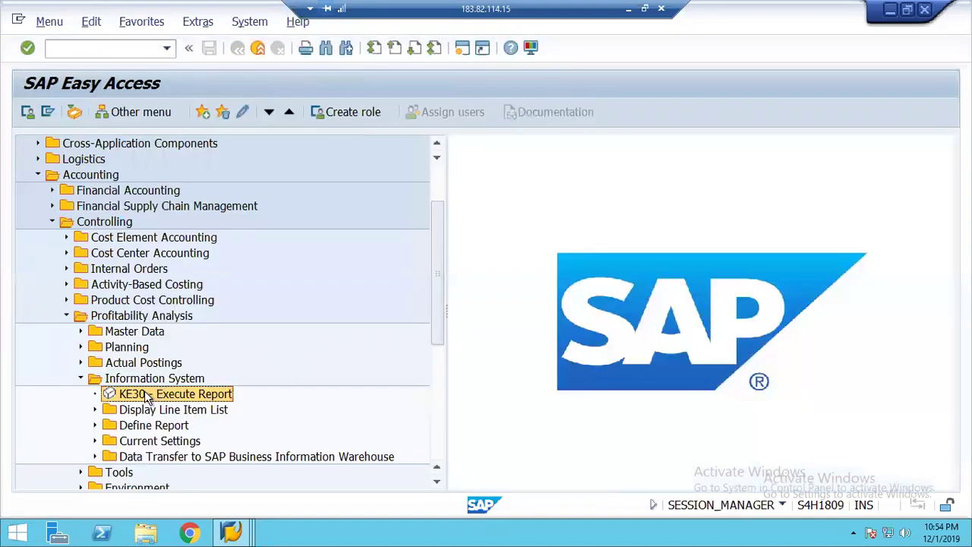
Step: Run the KE30 profitability report TOTALINCO for fiscal year 2019 and company code 2000
double_click(148, 394)
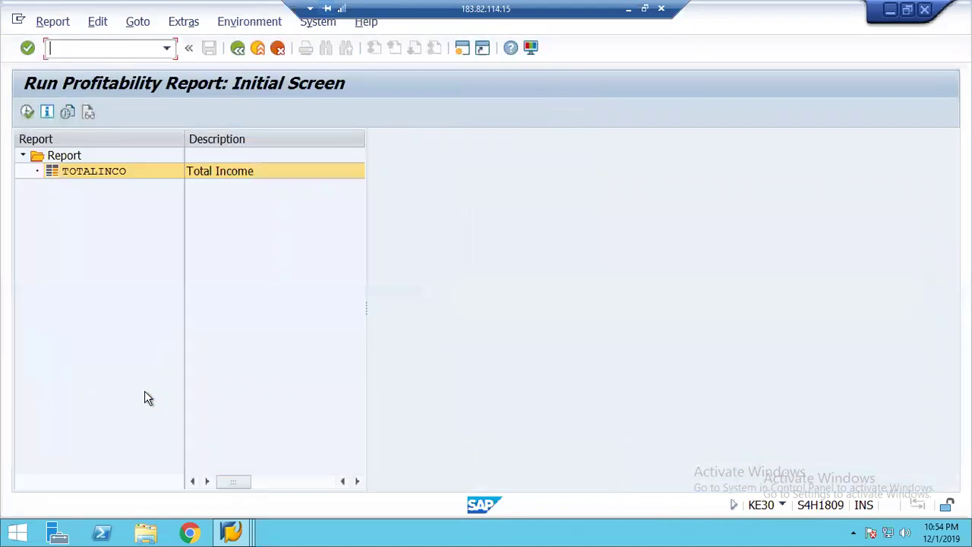
click(26, 112)
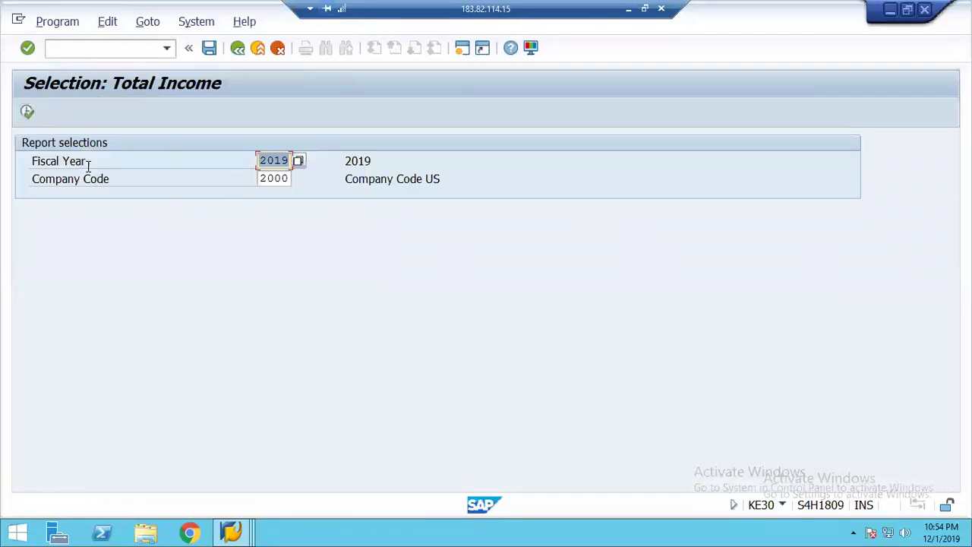
click(28, 114)
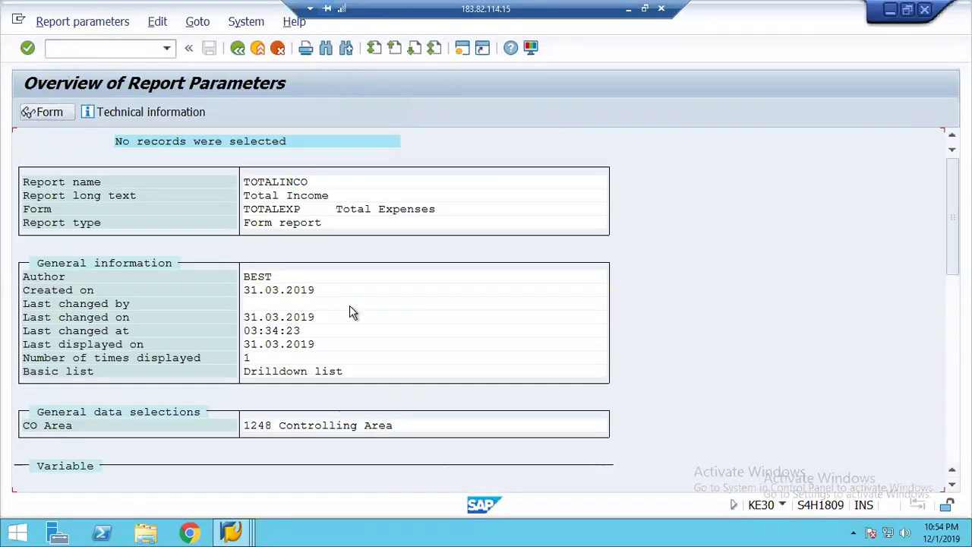
Step: Examine the report's selected characteristics, drilldown columns and rows, and its technical information
scroll(349, 311, down, 5)
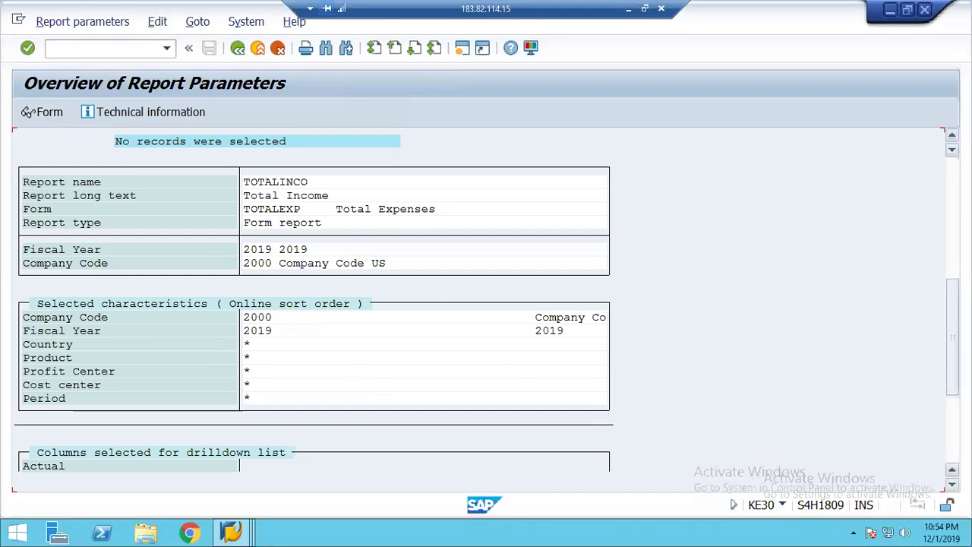
scroll(486, 308, down, 1)
scroll(486, 307, down, 3)
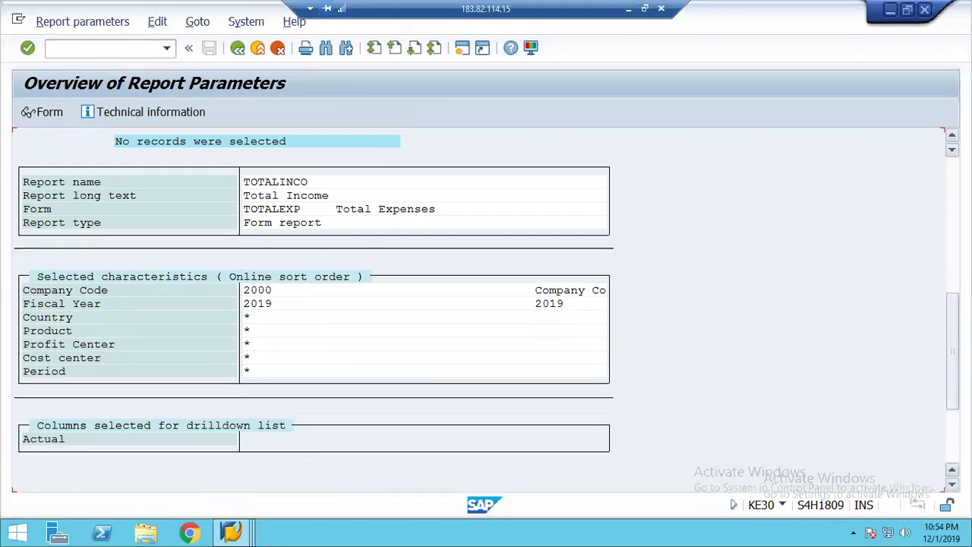
scroll(486, 308, down, 5)
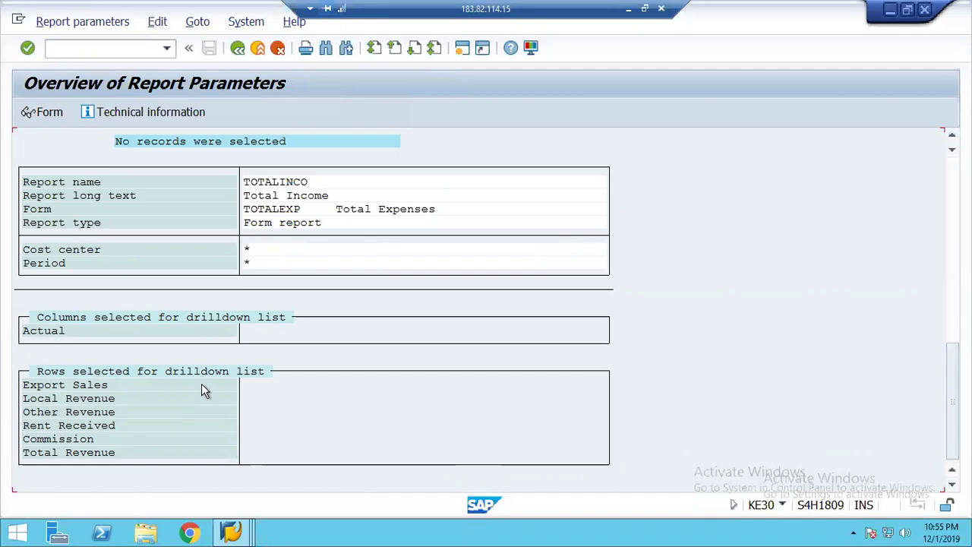
click(122, 115)
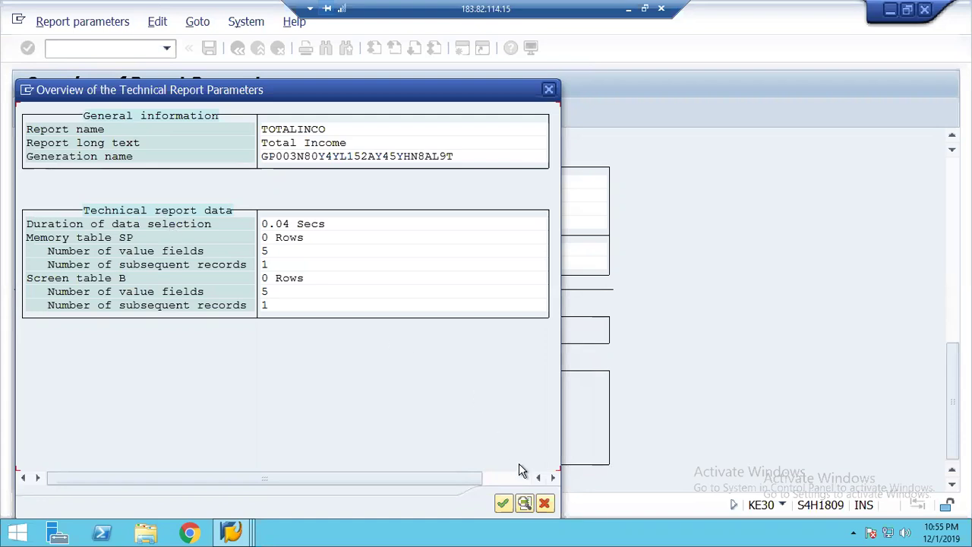
click(545, 505)
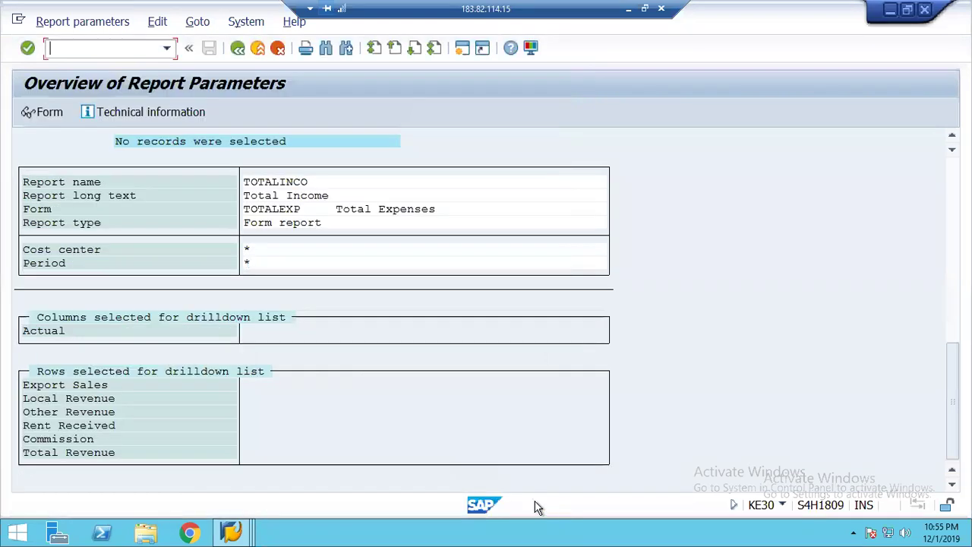
Step: Open the report's form TOTALEXP and check which characteristics define its Actual column
click(53, 114)
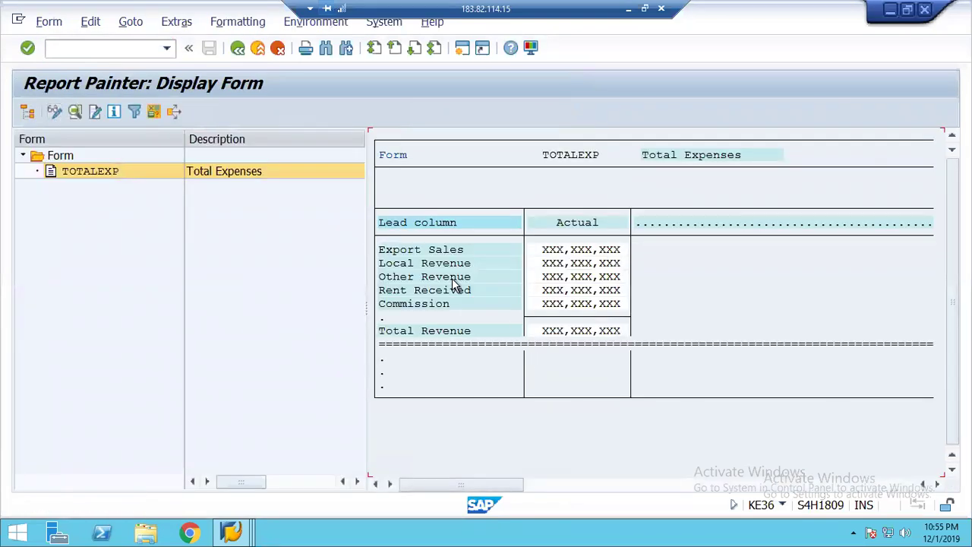
double_click(580, 225)
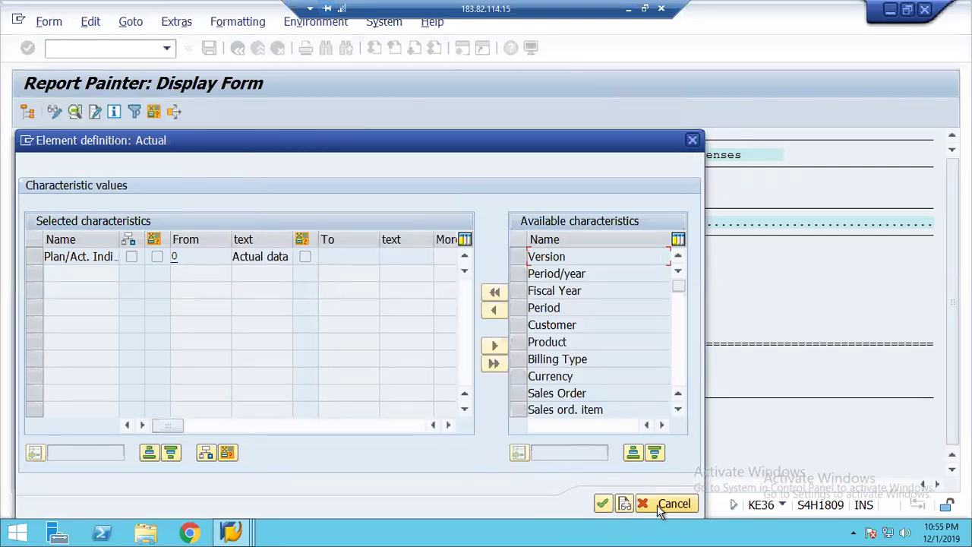
click(601, 505)
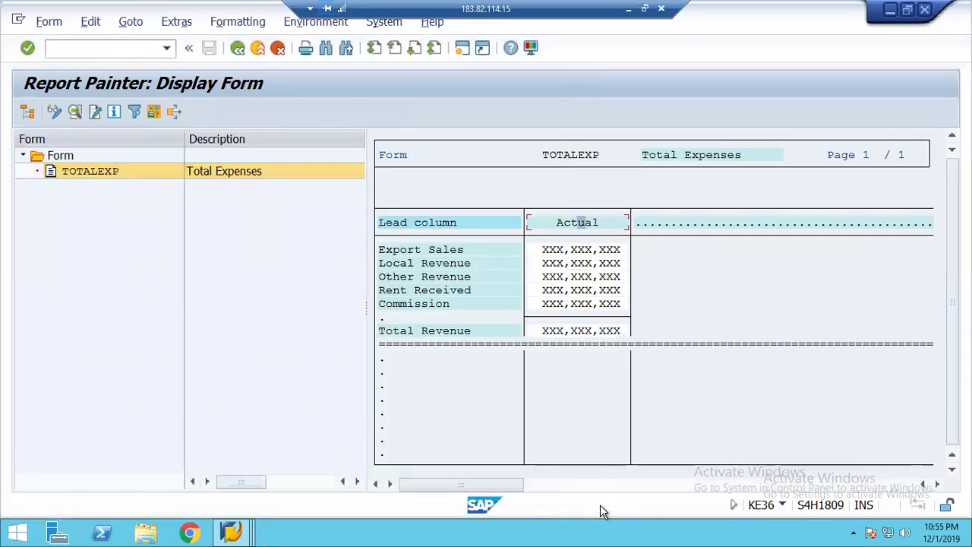
Step: Check the value field and cost element defining the Export Sales and Local Revenue rows of the form
double_click(418, 258)
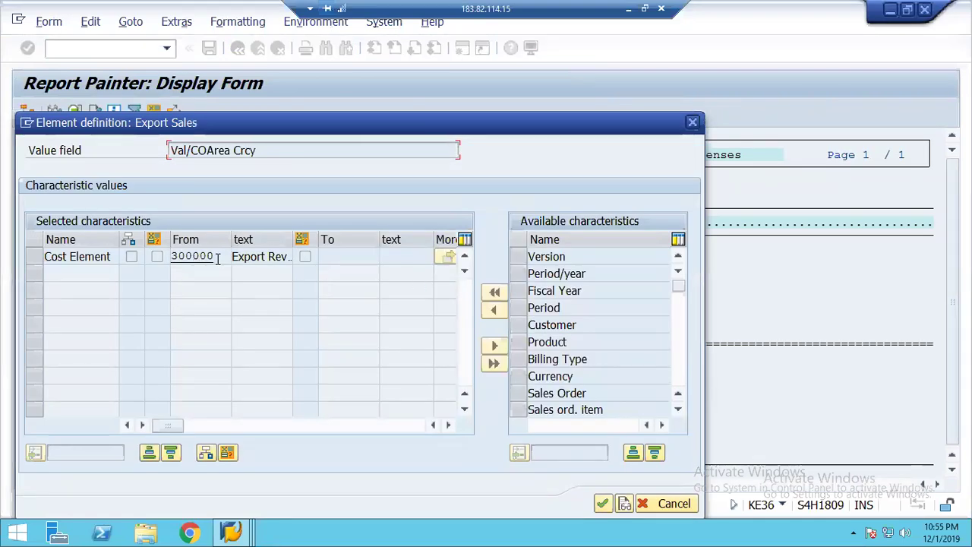
drag(214, 258, 173, 258)
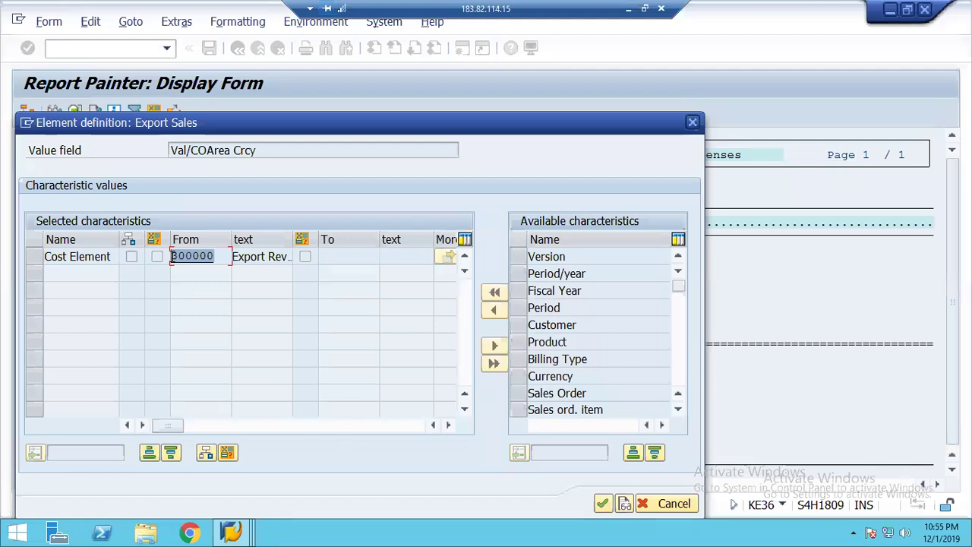
click(172, 256)
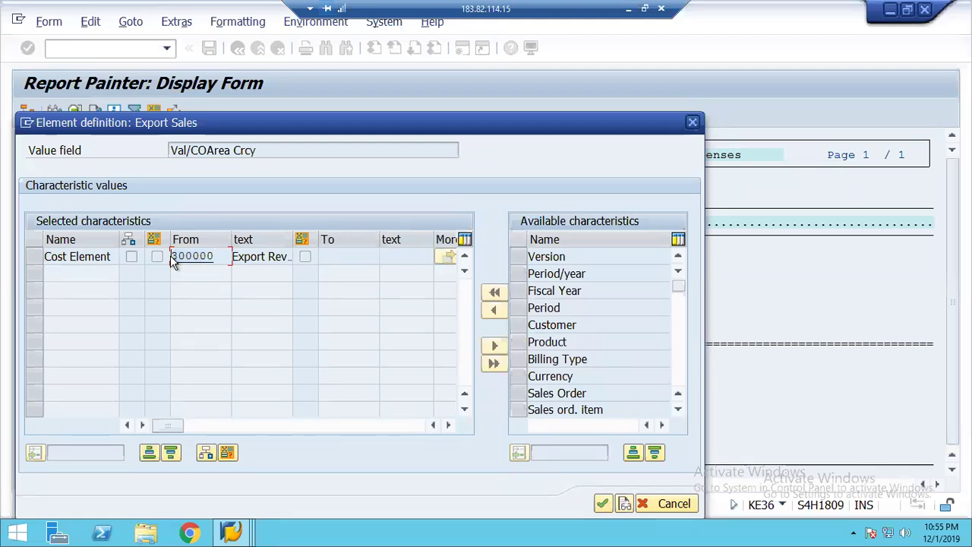
click(665, 505)
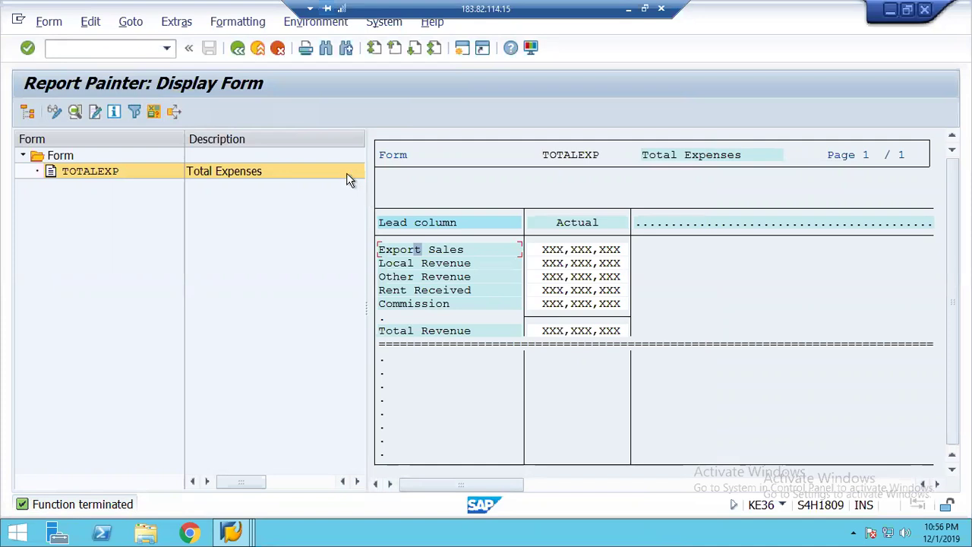
double_click(416, 253)
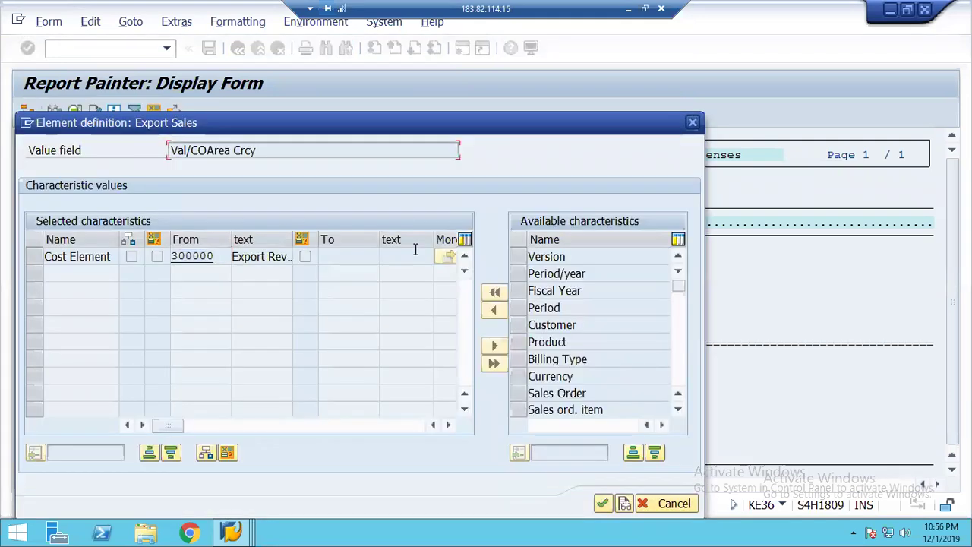
click(192, 256)
click(658, 505)
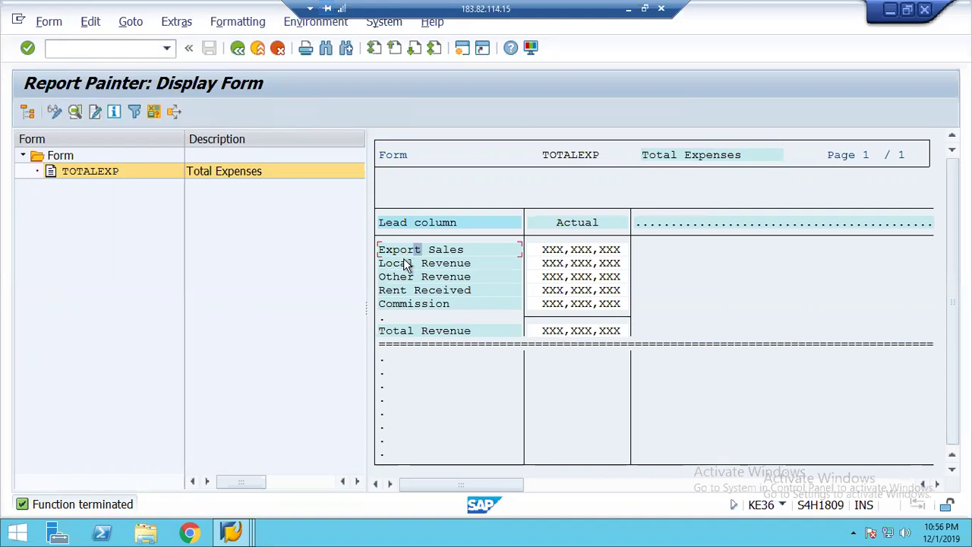
double_click(407, 262)
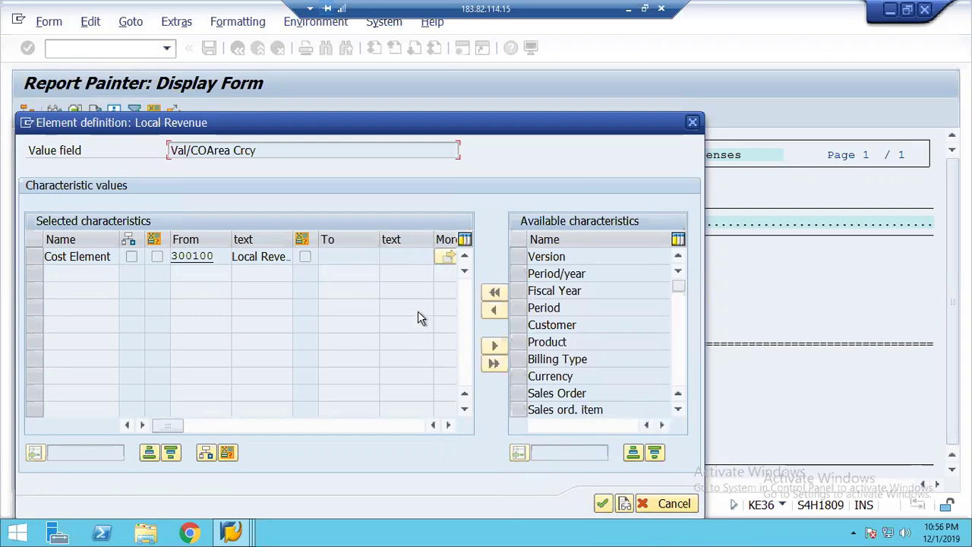
click(672, 503)
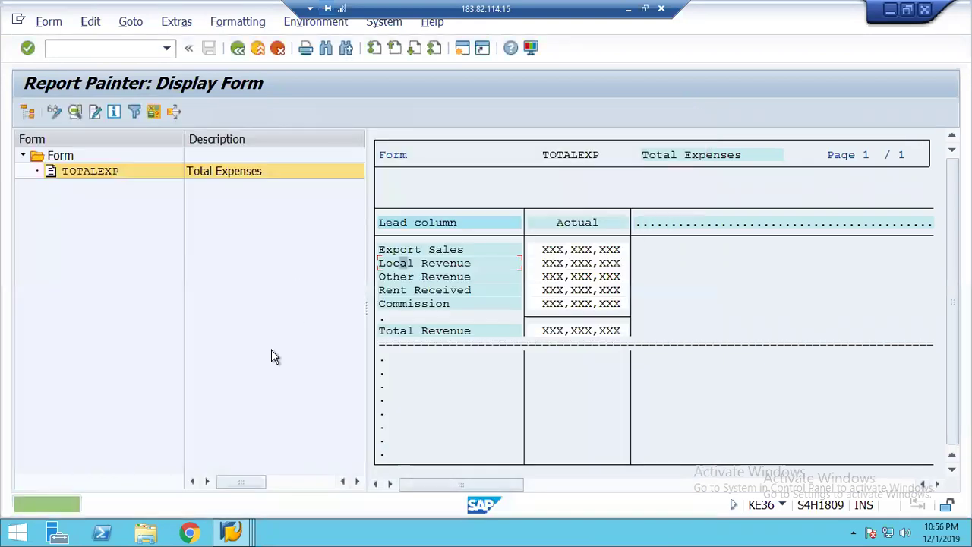
Step: Switch to the General Table Display session and list the entries of table COEP for CO area 1248
click(232, 533)
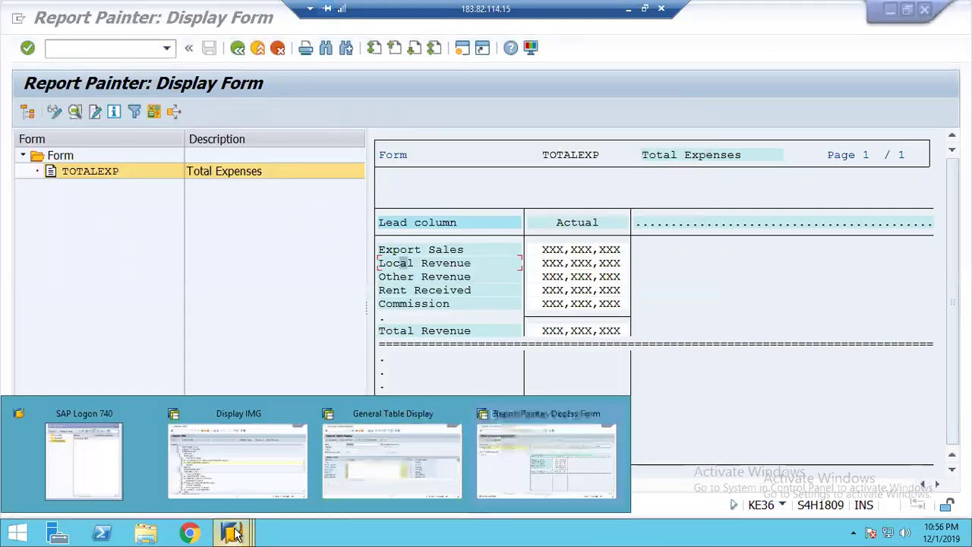
click(390, 460)
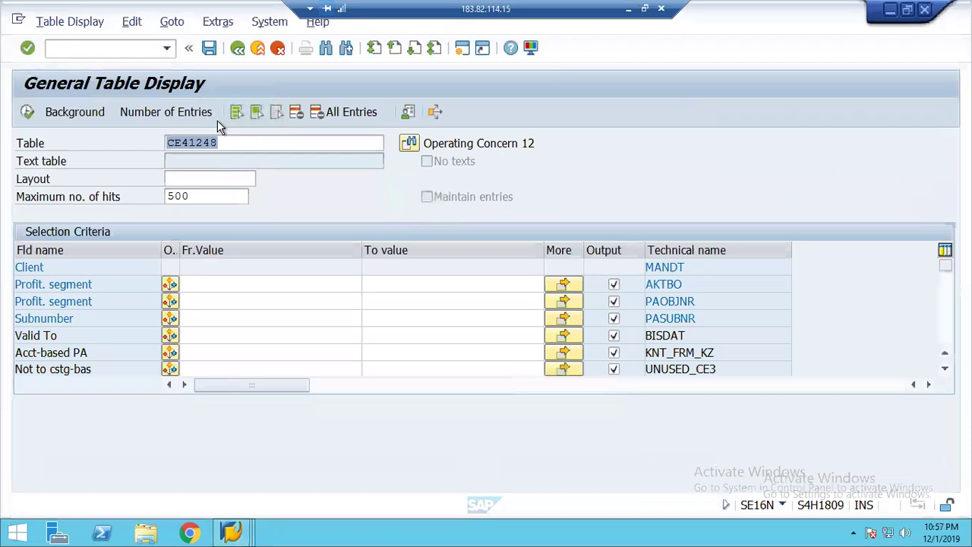
text(coep)
key(Return)
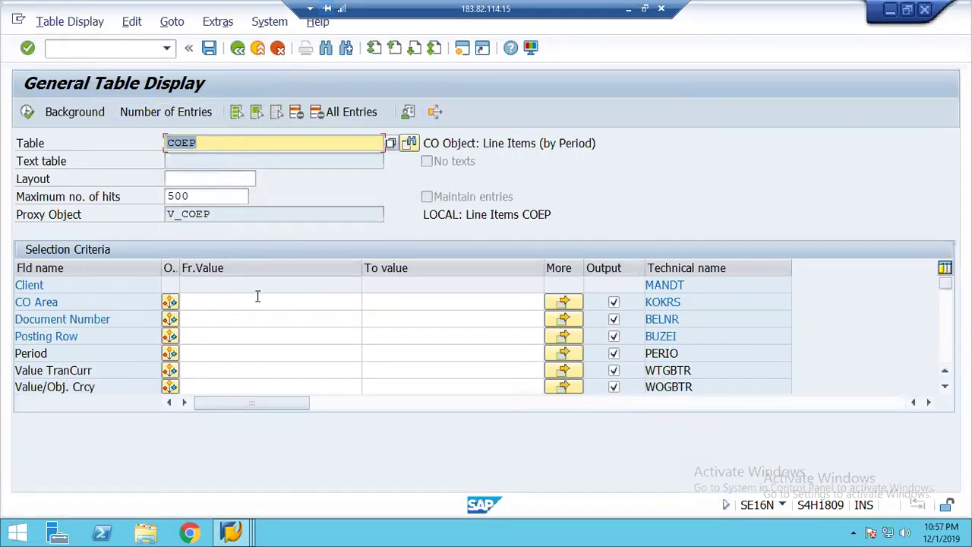
click(219, 296)
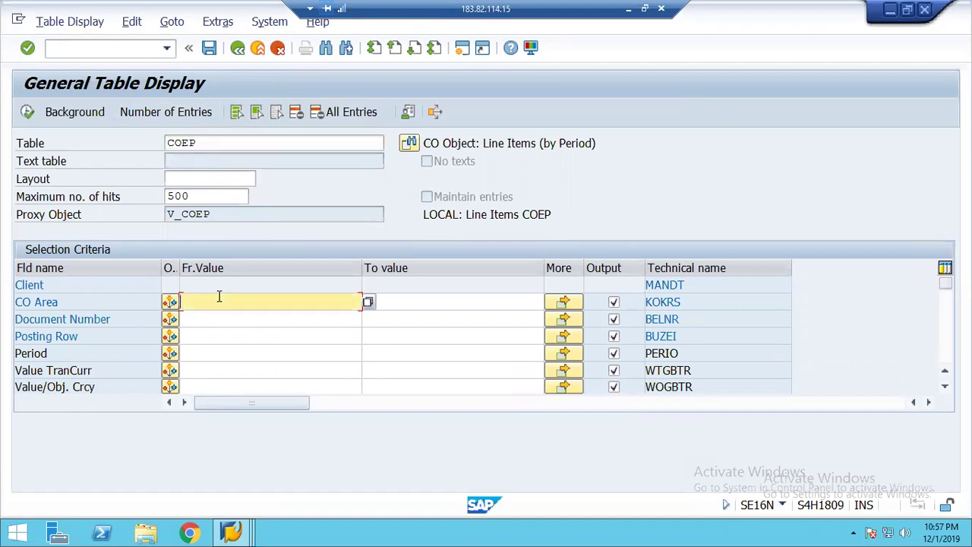
text(1248)
key(Tab)
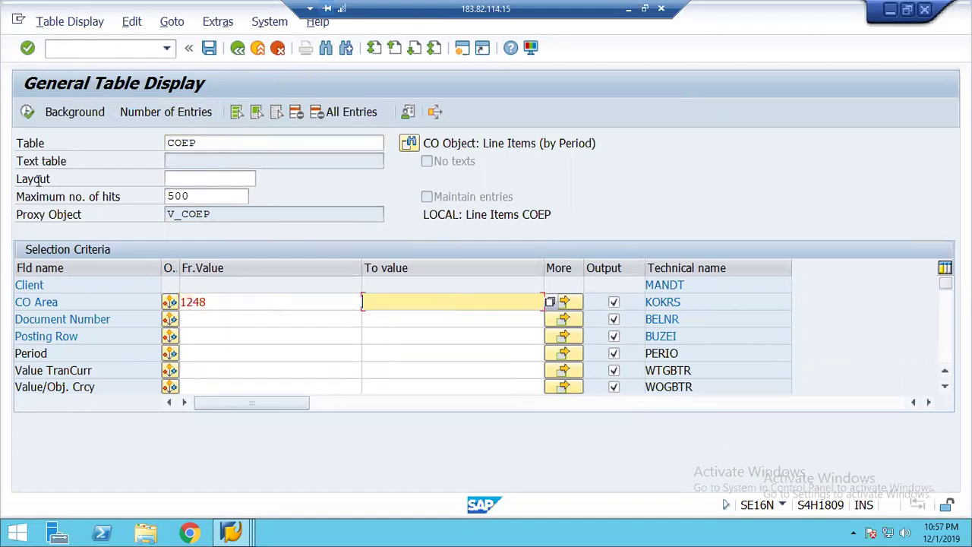
click(28, 112)
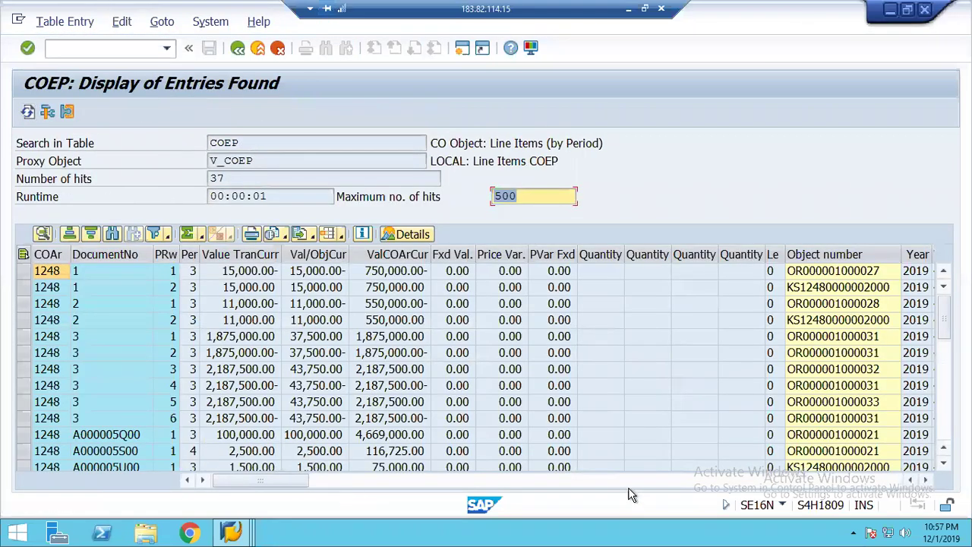
Step: Find the last line item in the COEP entries and check its amounts in transaction, object and controlling area currency
click(942, 427)
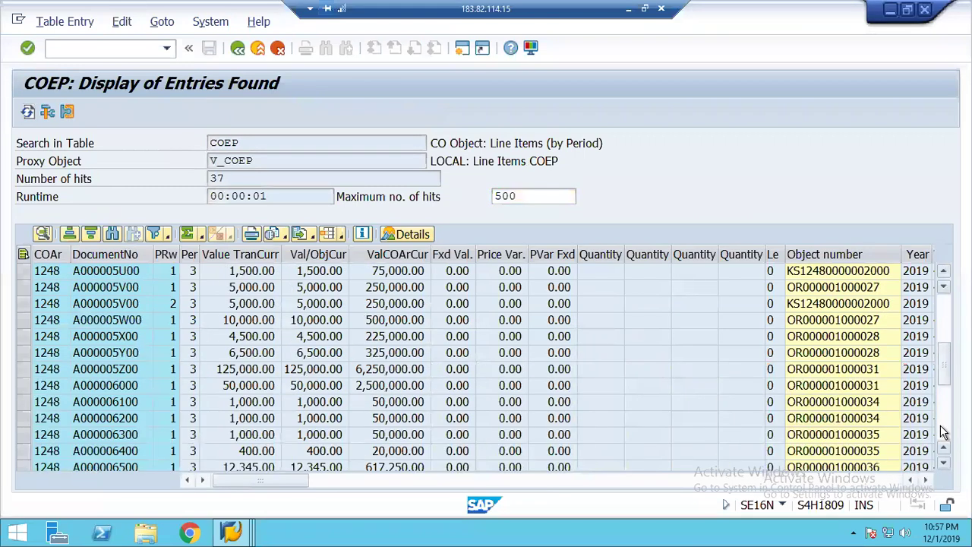
click(941, 427)
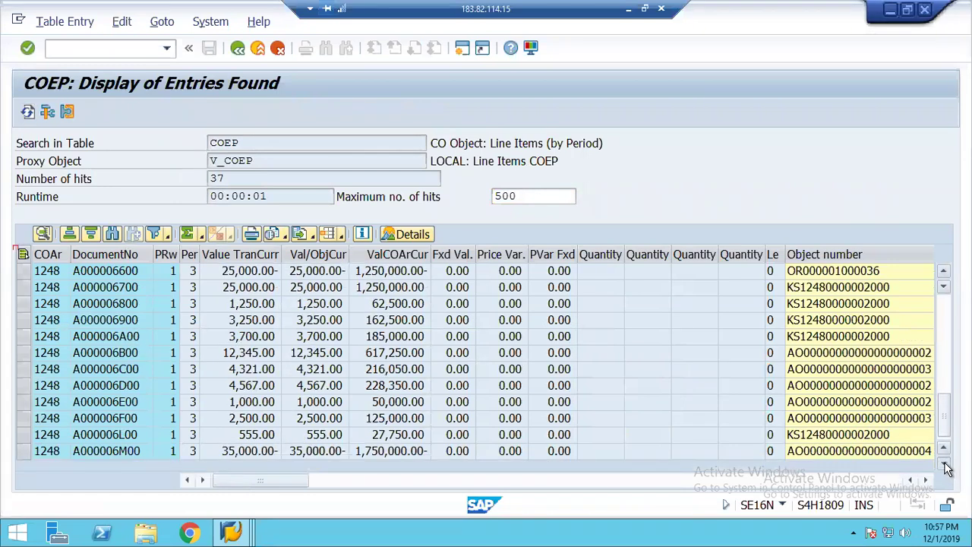
click(87, 449)
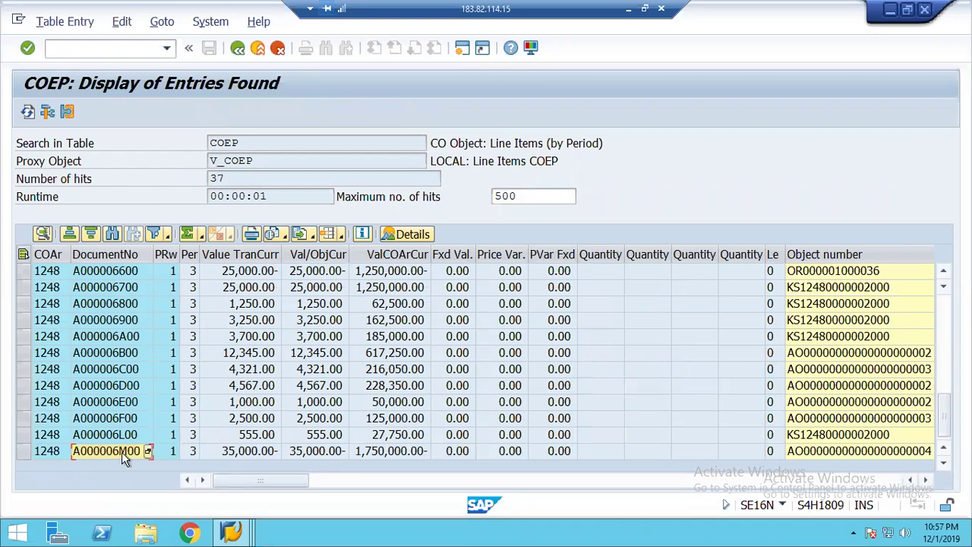
click(238, 449)
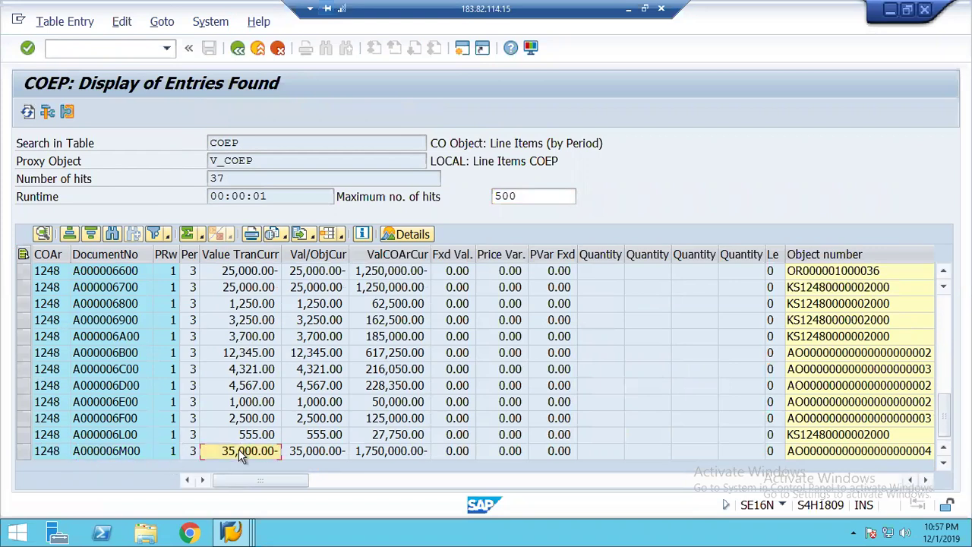
key(Right)
key(Right)
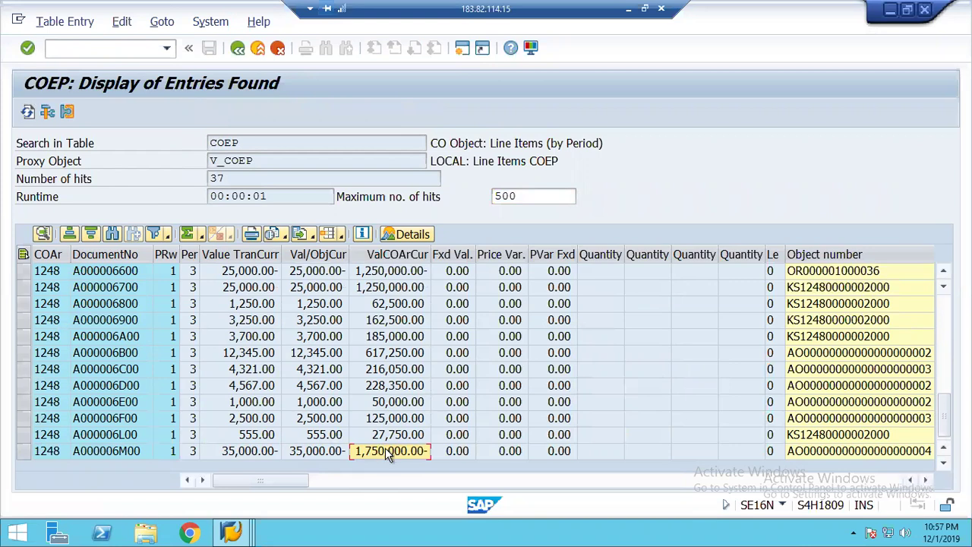
Step: Examine the last line item's object number, fiscal year, version and cost element
key(Right)
key(Right)
key(Right)
key(Right)
key(Right)
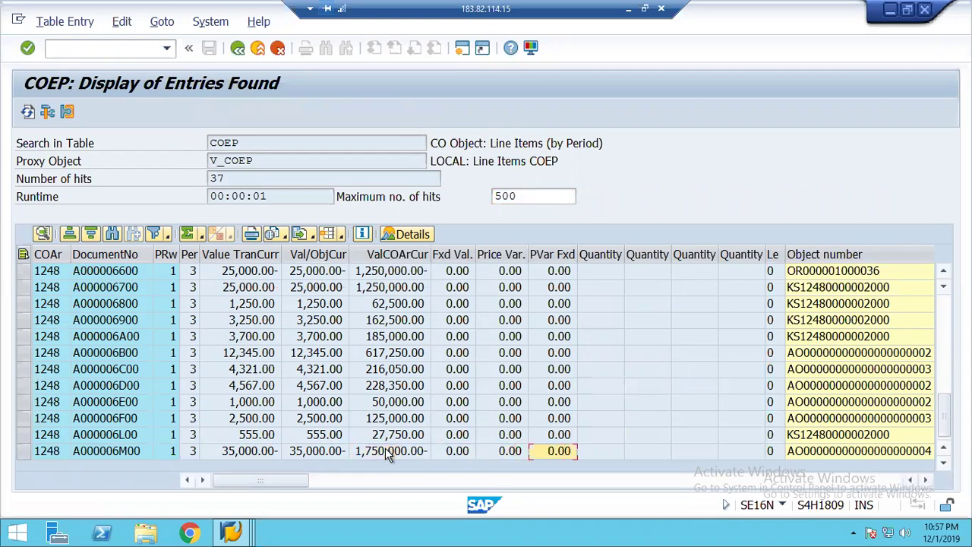
key(Right)
key(Right)
key(Right)
key(Right)
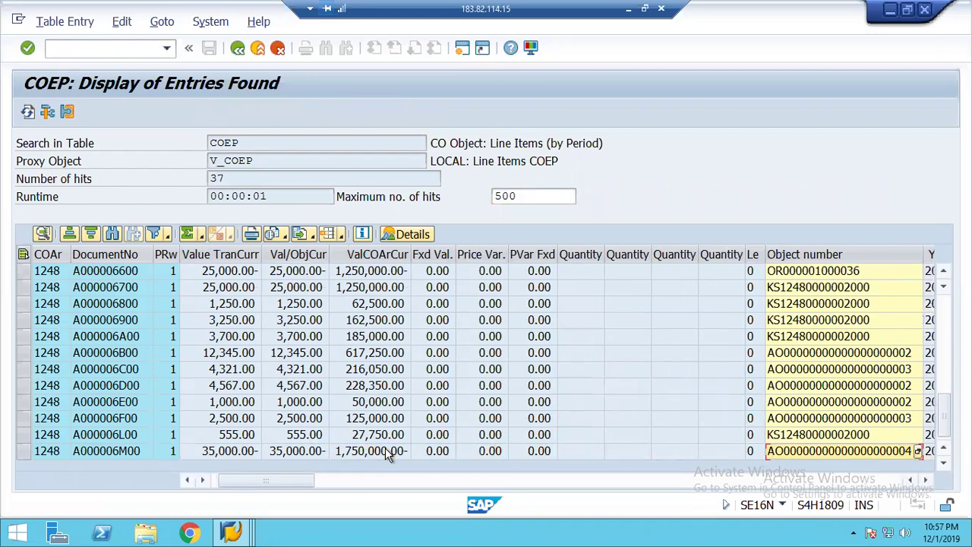
key(Right)
key(Right)
key(Right)
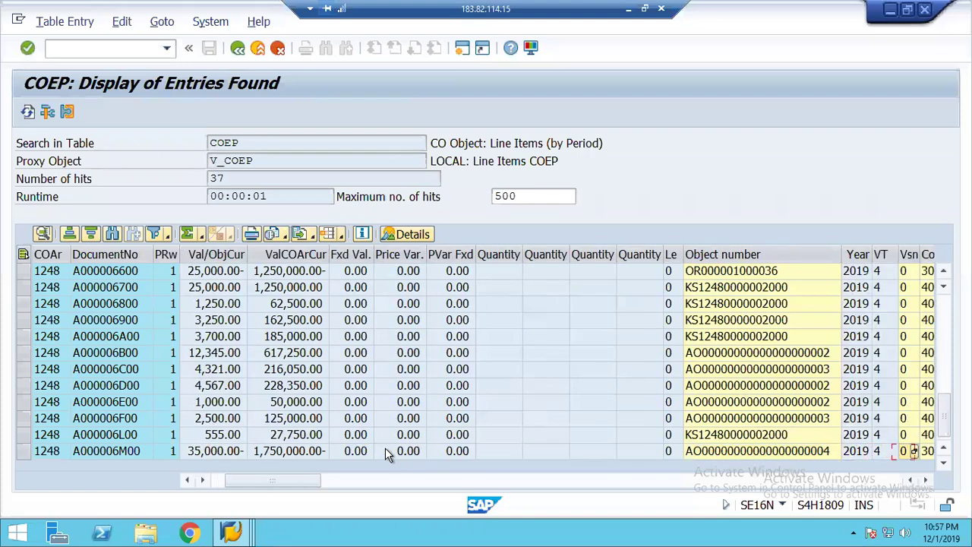
key(Right)
key(Right)
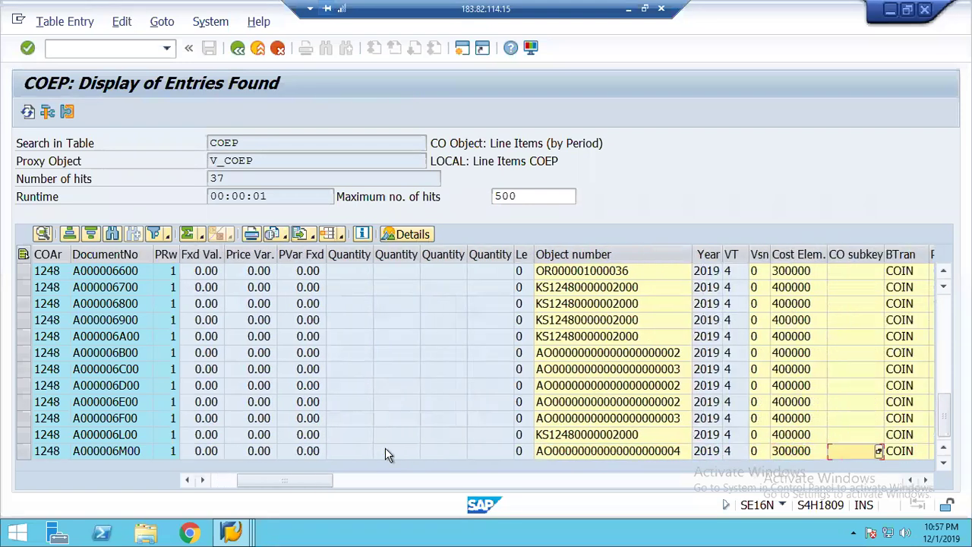
key(Left)
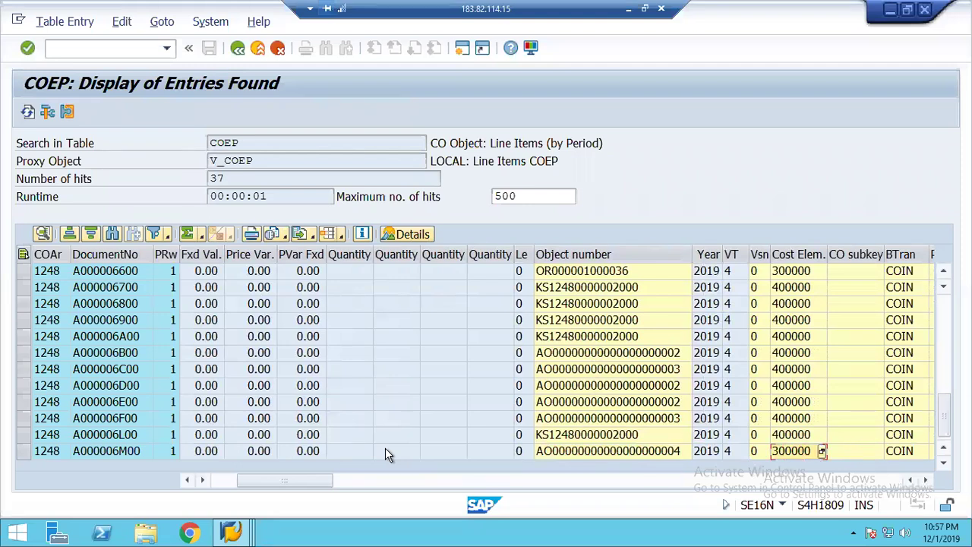
Step: Review the last line item's partner objects, currencies, reference posting row and offsetting account
key(Right)
key(Right)
key(Right)
key(Right)
key(Right)
key(Right)
key(Right)
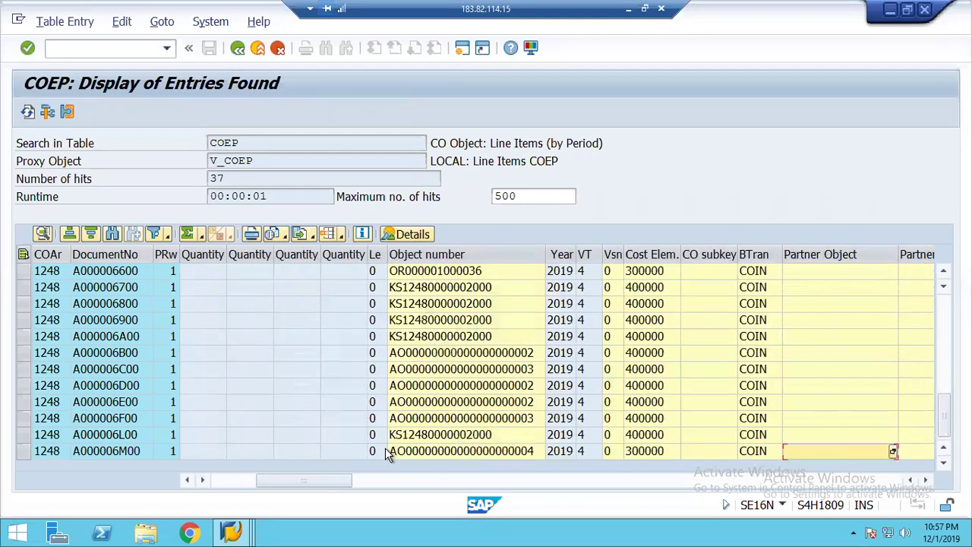
key(Right)
key(Right)
key(Right)
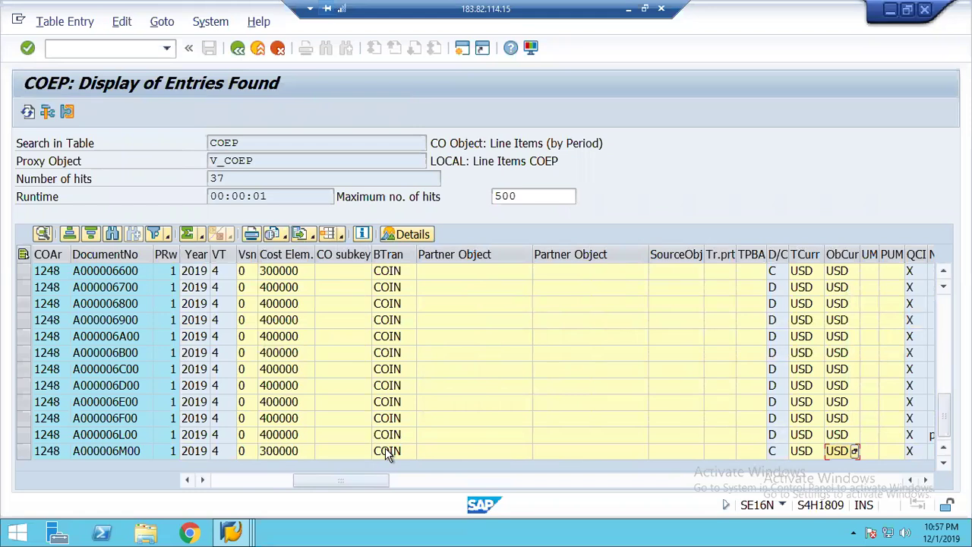
key(Right)
key(Right)
key(Right)
key(Right)
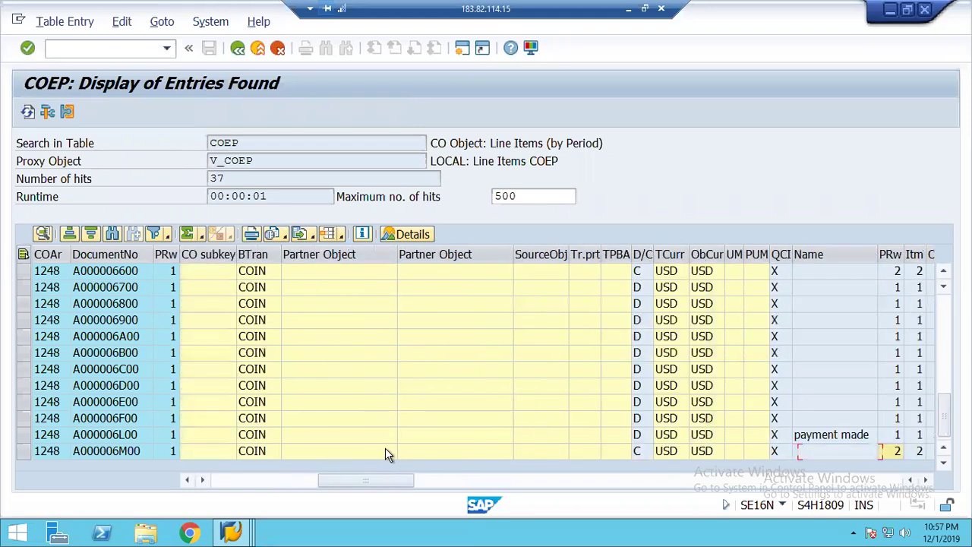
key(Right)
key(Right)
key(Right)
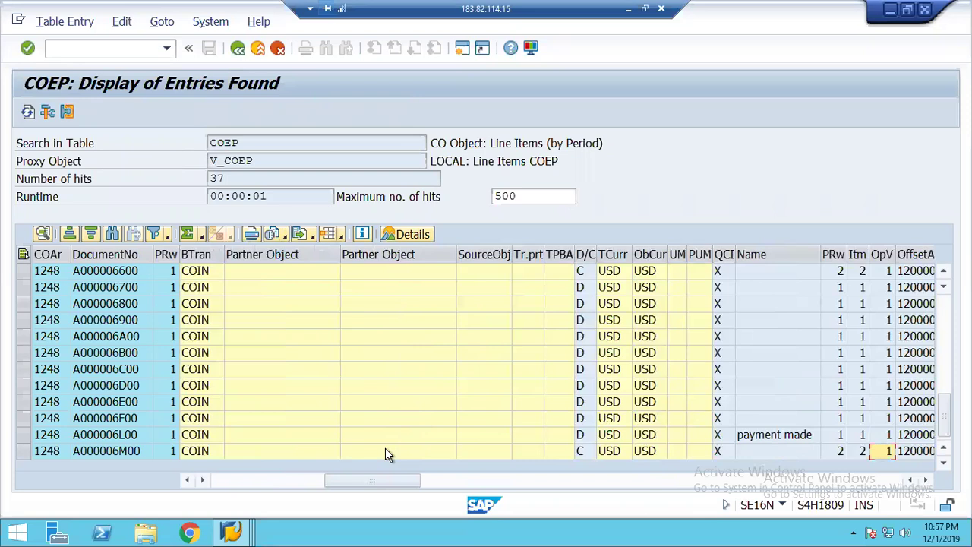
key(Right)
key(Right)
key(Right)
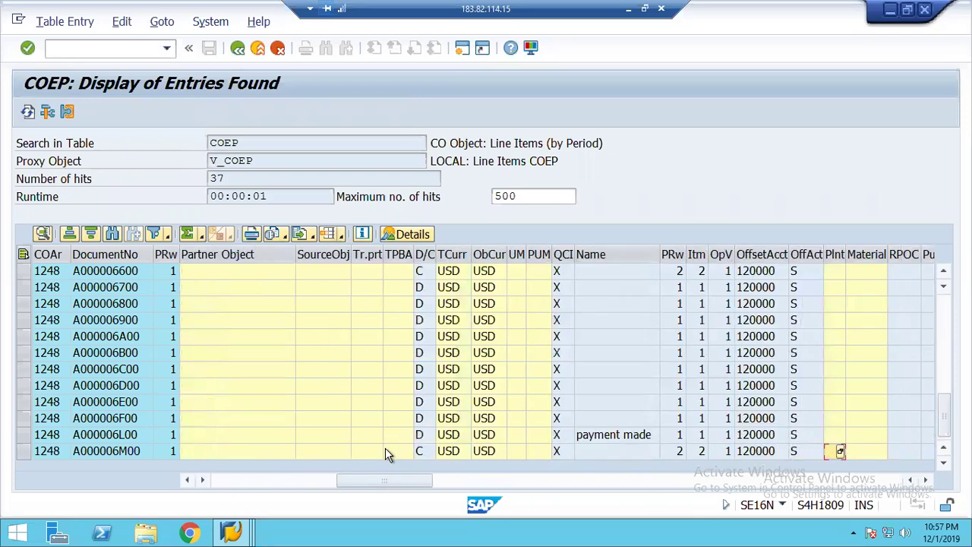
Step: Review the last line item's auxiliary account assignments, profitability segment, company code and object class
key(Right)
key(Right)
key(Right)
key(Right)
key(Right)
key(Right)
key(Right)
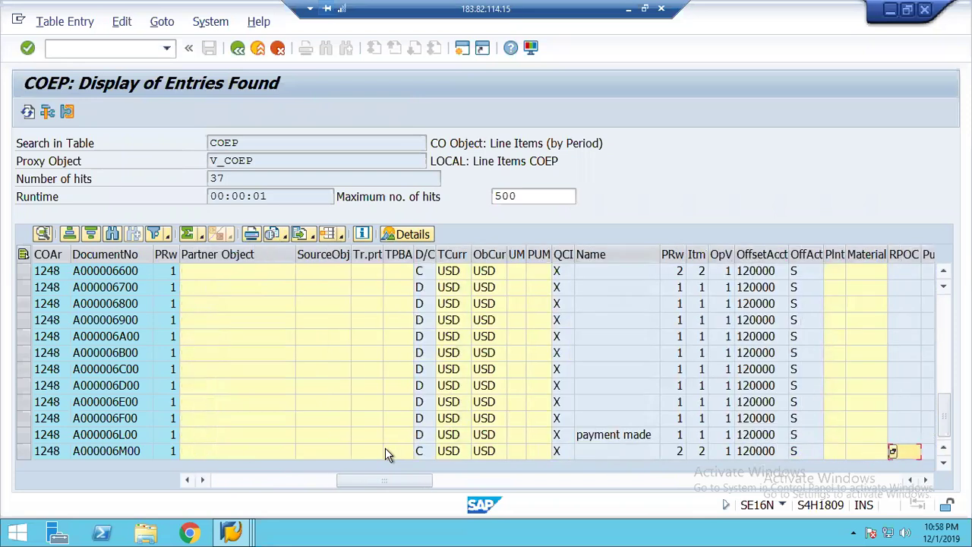
key(Right)
key(Right)
key(Right)
key(Right)
key(Right)
key(Right)
key(Right)
key(Right)
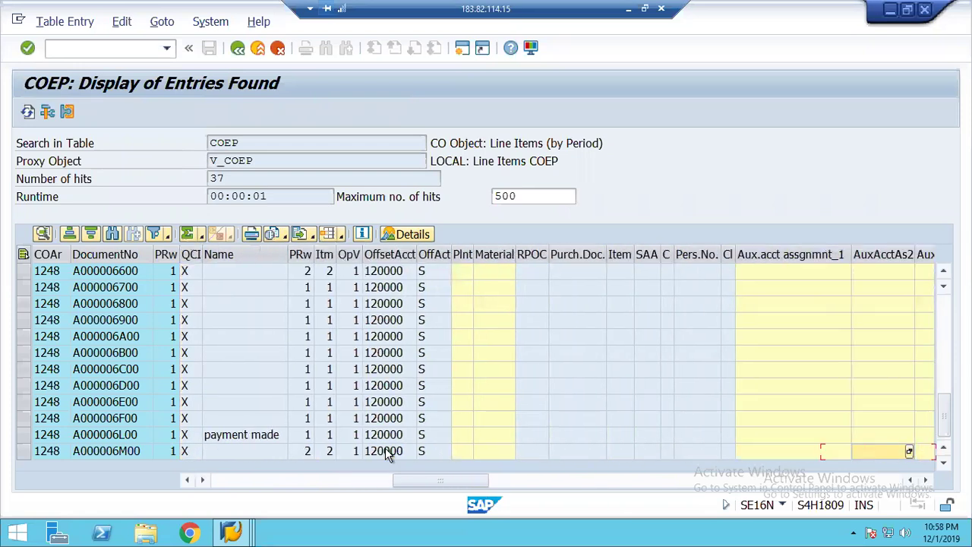
key(Right)
key(Right)
key(Right)
key(Right)
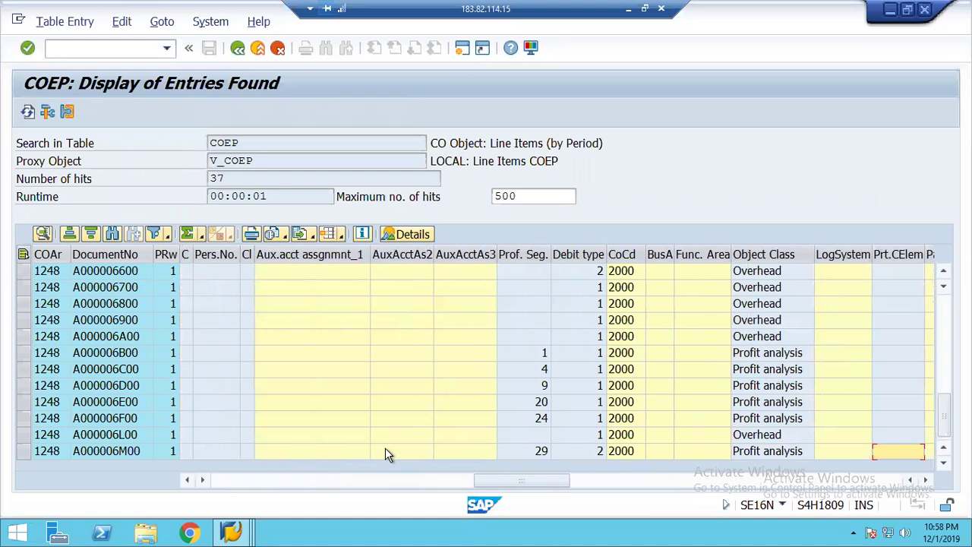
Step: Review the last COEP line item's partner cost element, partner object class, logical system, origin object and creation time
key(Right)
key(Right)
key(Right)
key(Right)
key(Right)
key(Right)
key(Right)
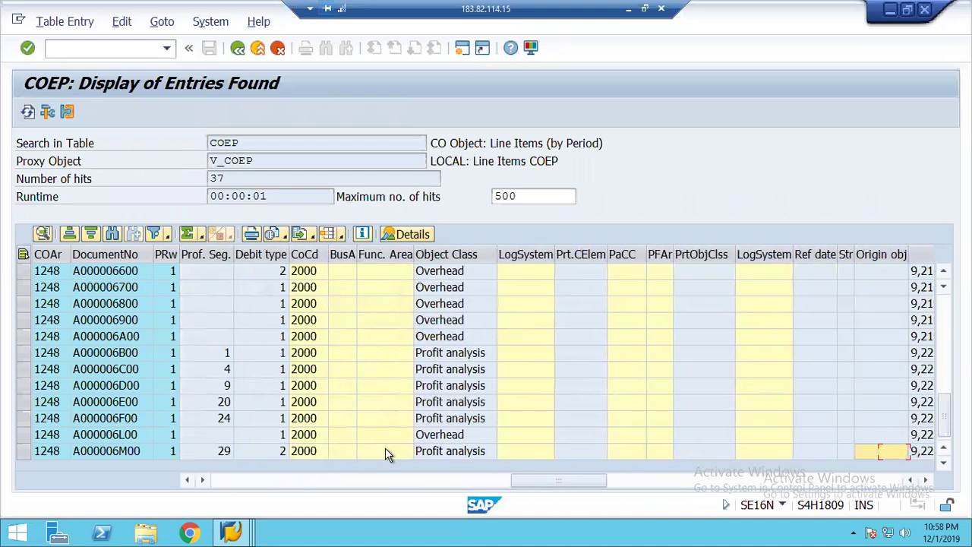
key(Right)
key(Right)
key(Right)
key(Right)
key(Right)
key(Right)
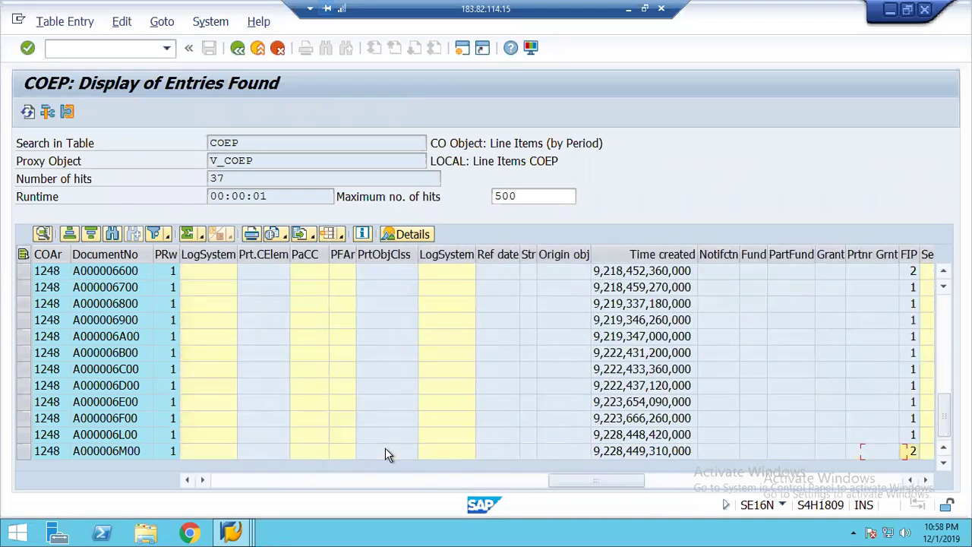
Step: Check the last line item's segment, profit center, reference procedure and object key
key(Right)
key(Right)
key(Right)
key(Right)
key(Right)
key(Right)
key(Right)
key(Right)
key(Right)
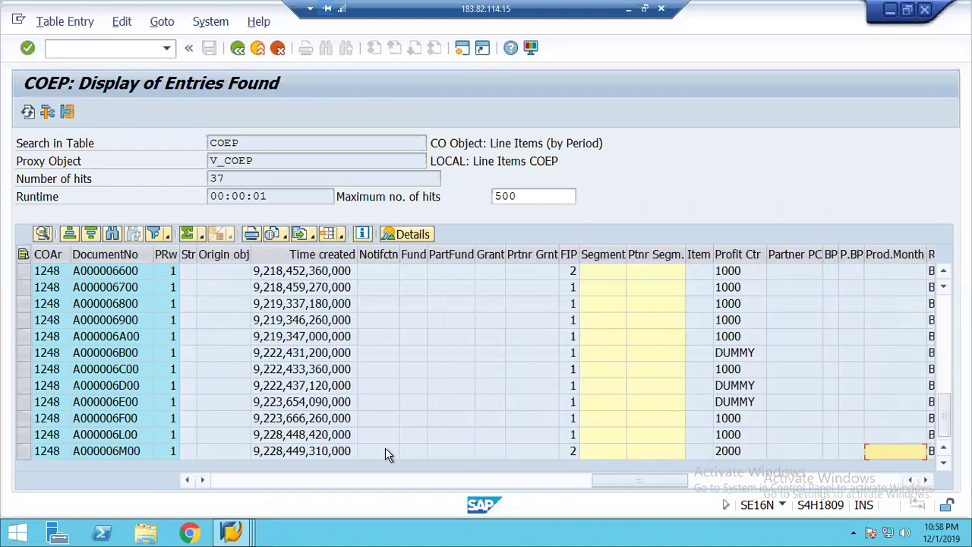
key(Right)
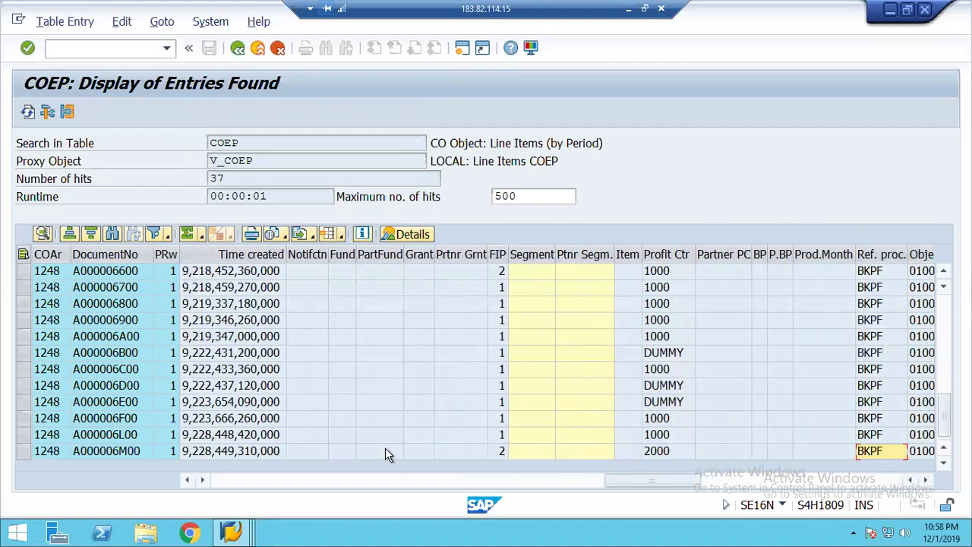
key(Right)
key(Right)
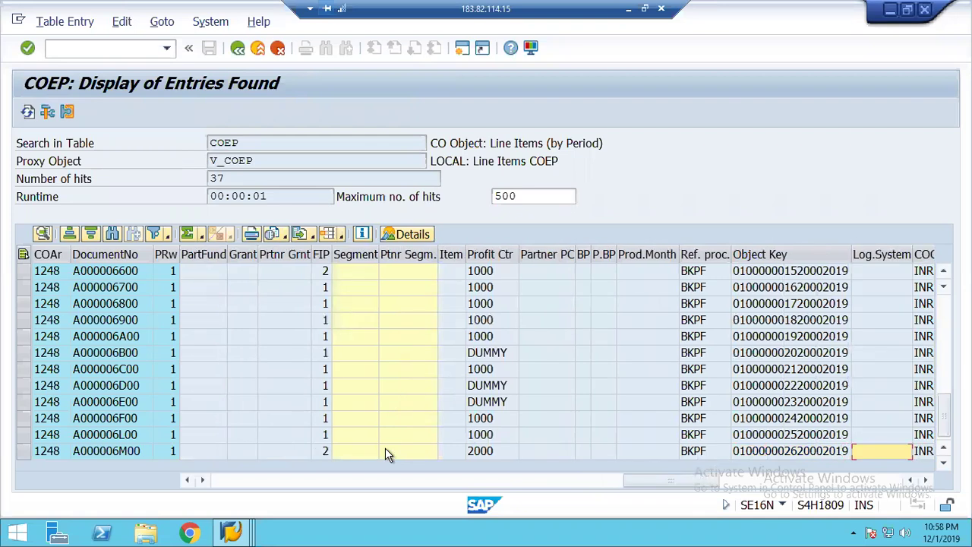
Step: Examine the last line item's account assignment, object type, cost center, order, WBS element, CE4 key and operating concern
key(Right)
key(Right)
key(Right)
key(Right)
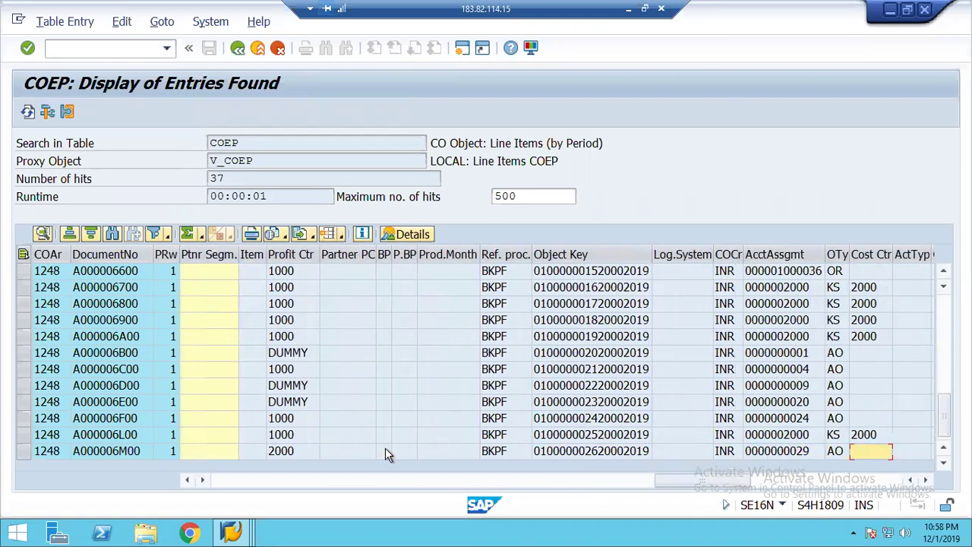
key(Right)
key(Right)
key(Right)
key(Right)
key(Right)
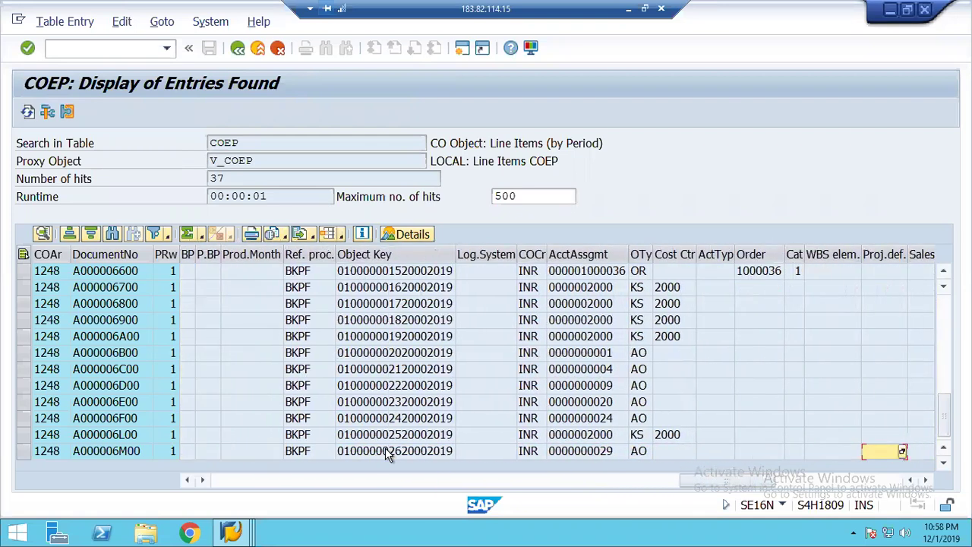
key(Right)
key(Right)
key(Right)
key(Right)
key(Right)
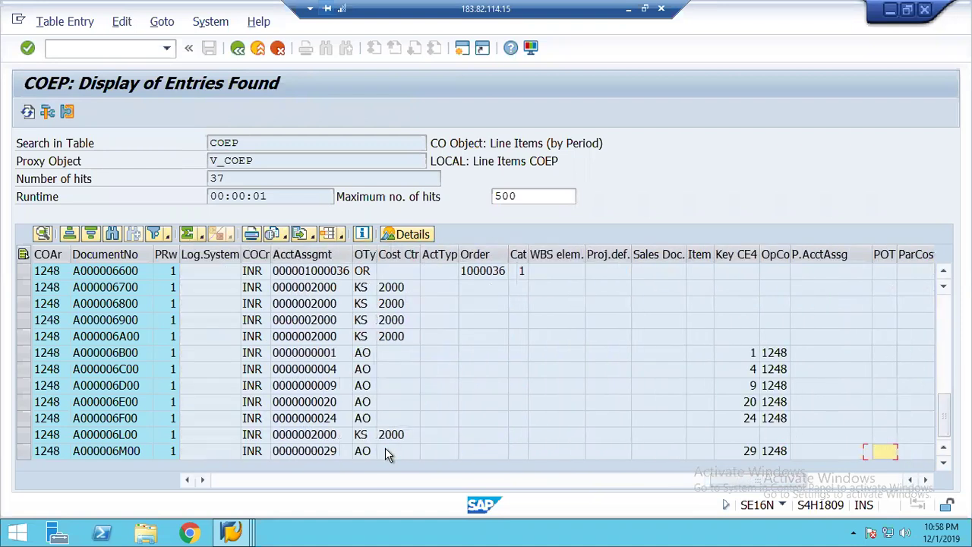
Step: Review the last line item's partner cost center, order, WBS and sales order fields through to the final quantity and unit columns
key(Right)
key(Right)
key(Right)
key(Right)
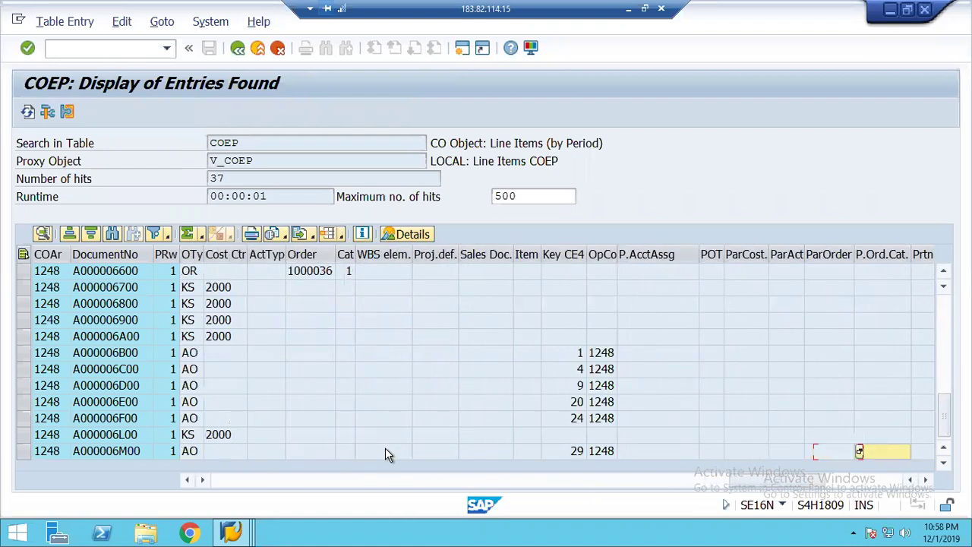
key(Right)
key(Right)
key(Right)
key(Right)
key(Right)
key(Right)
key(Right)
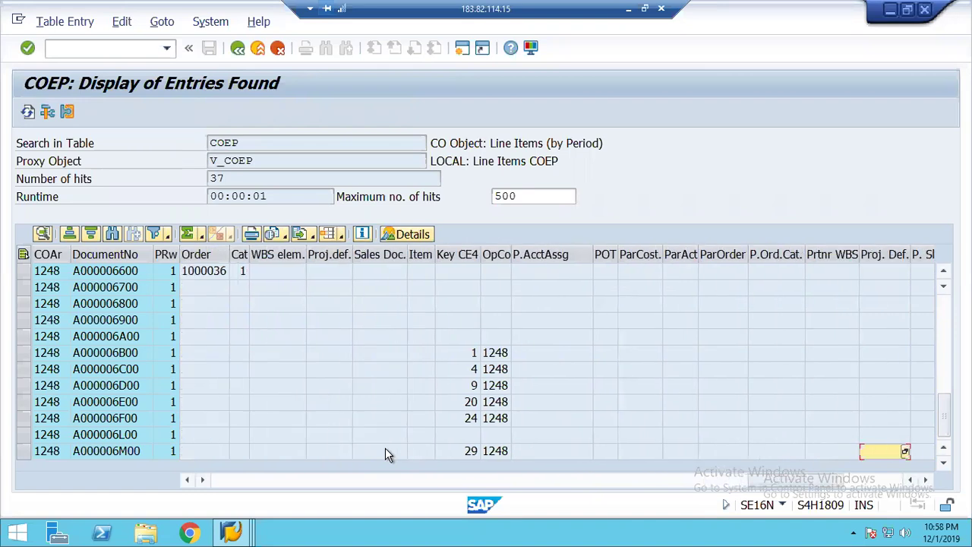
key(Right)
key(Right)
key(Right)
key(Right)
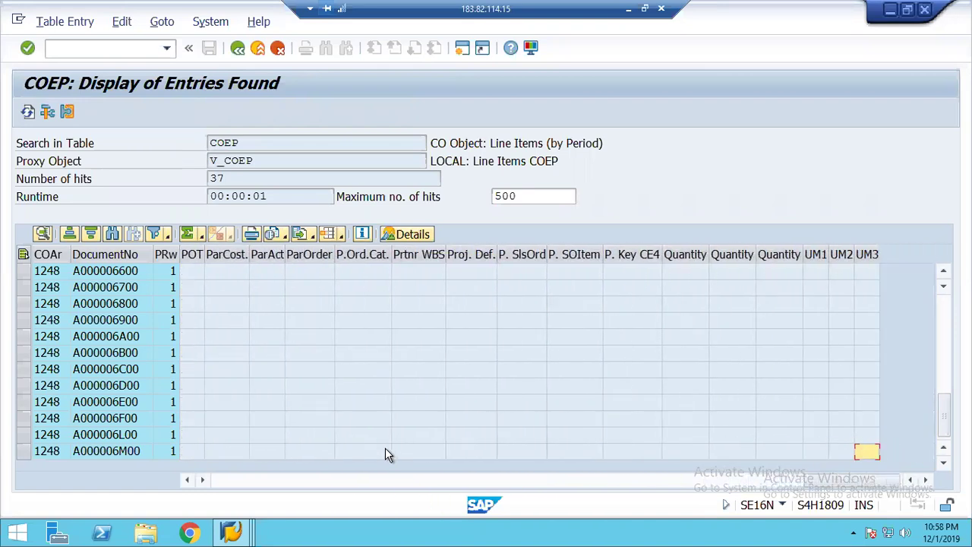
Step: Return to the last line item's first columns and check its document number against its transaction currency value
key(Left)
key(Left)
key(Left)
key(Left)
key(Left)
key(Left)
key(Left)
key(Left)
key(Left)
key(Left)
key(Left)
key(Left)
key(Left)
key(Left)
key(Left)
key(Left)
key(Left)
key(Left)
key(Left)
key(Left)
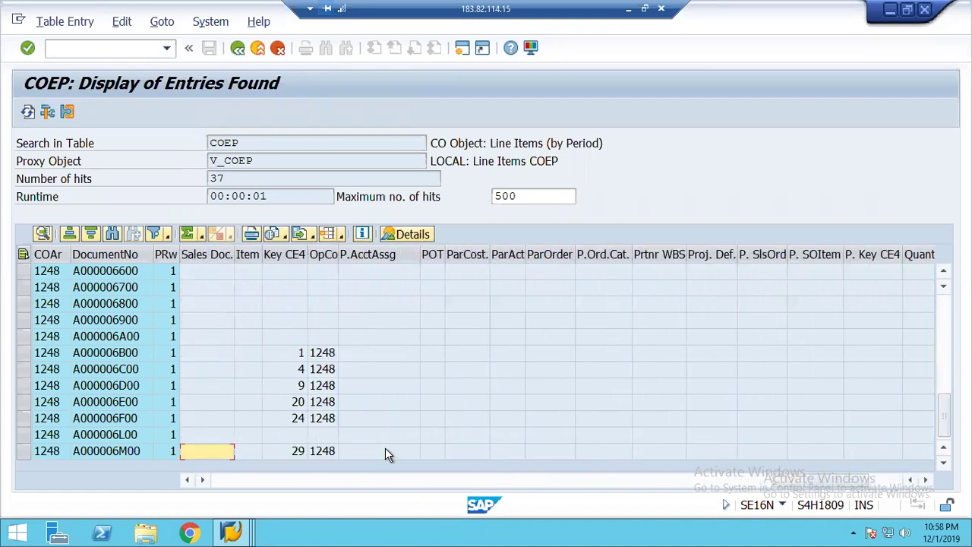
key(Right)
key(Right)
key(Right)
key(Right)
key(Right)
key(Right)
key(Right)
key(Right)
key(Right)
key(Right)
key(Right)
key(Right)
key(Right)
key(Right)
key(Right)
key(Right)
key(Right)
key(Right)
key(Right)
key(Right)
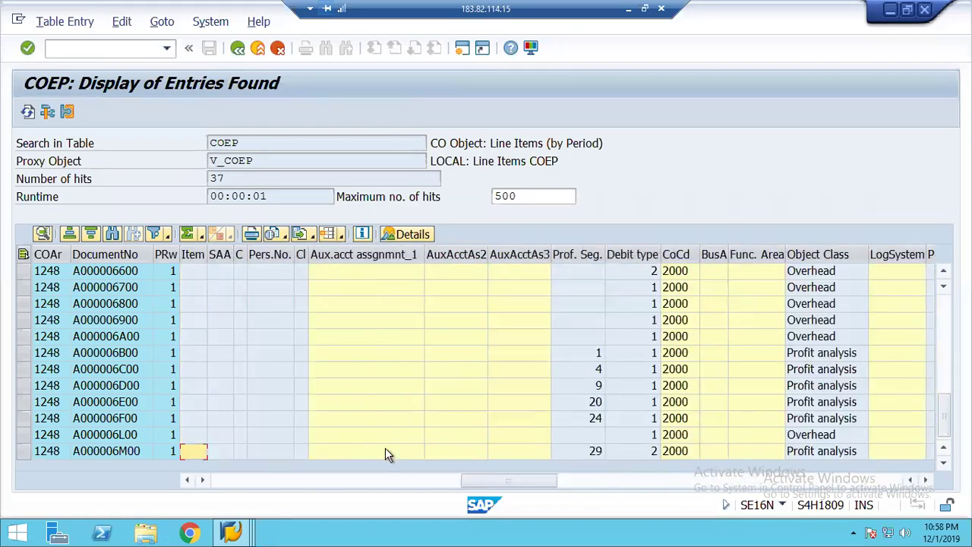
key(Left)
key(Left)
key(Left)
key(Left)
key(Left)
key(Left)
key(Left)
key(Left)
key(Left)
key(Left)
key(Left)
key(Left)
key(Left)
key(Left)
key(Left)
key(Left)
key(Left)
key(Left)
key(Left)
key(Left)
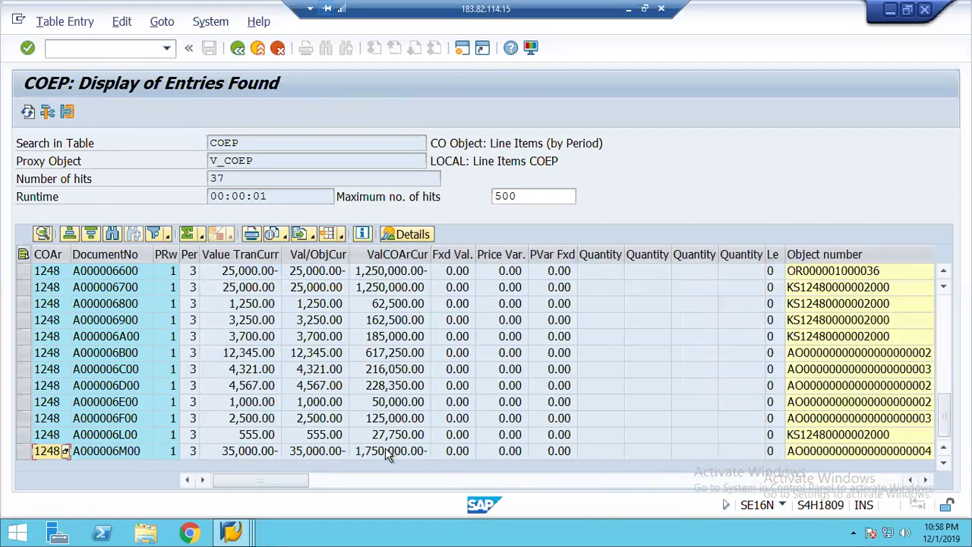
click(119, 456)
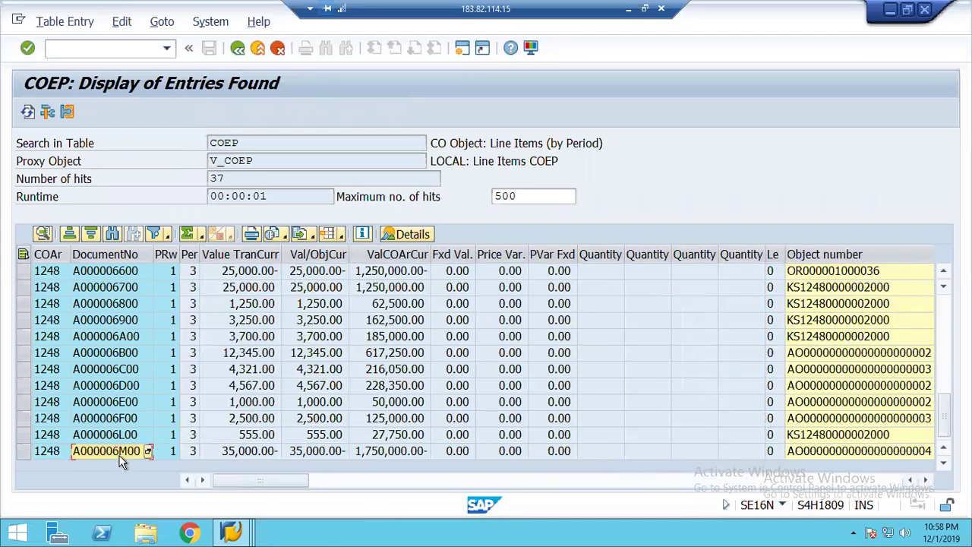
click(235, 453)
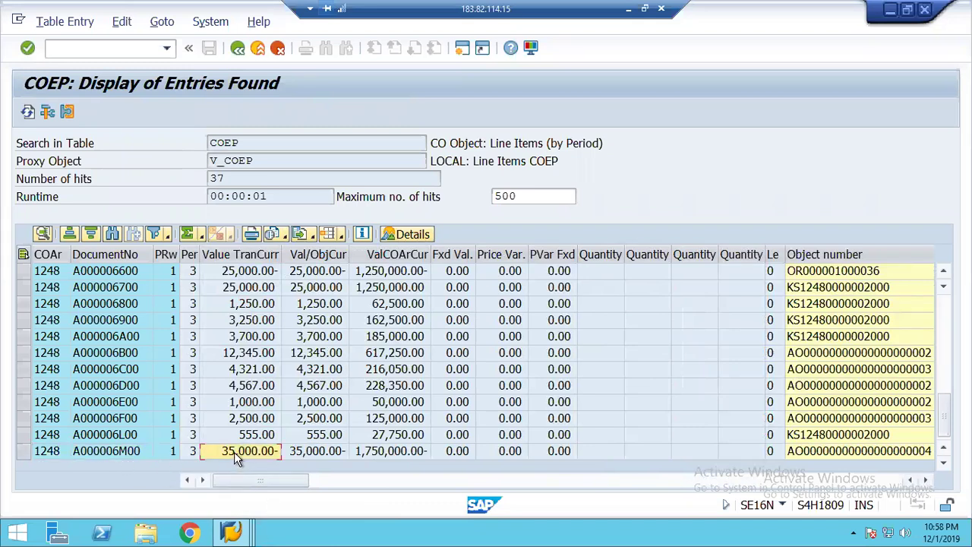
Step: Display actual cost document A000006M00 in transaction KSB5 for controlling area 1248
click(121, 453)
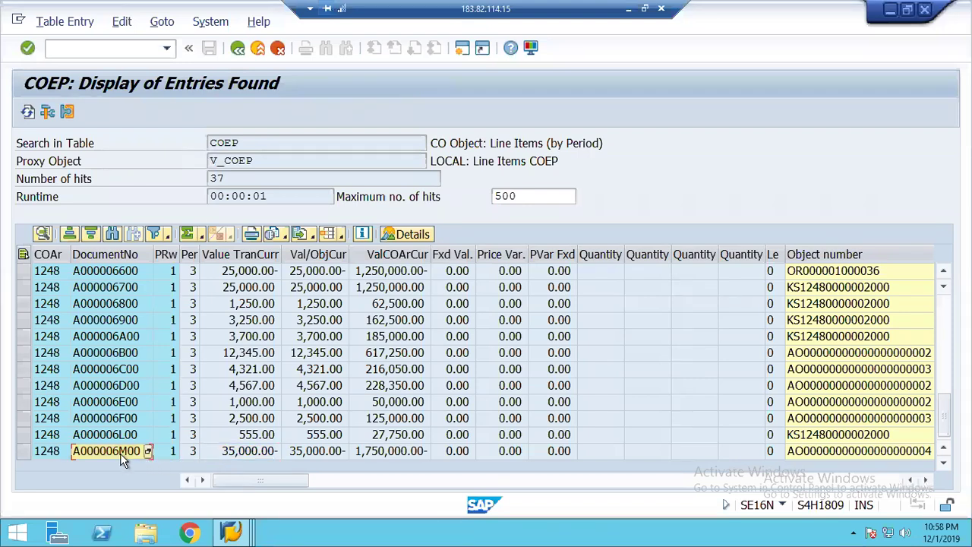
click(101, 50)
text(/nks)
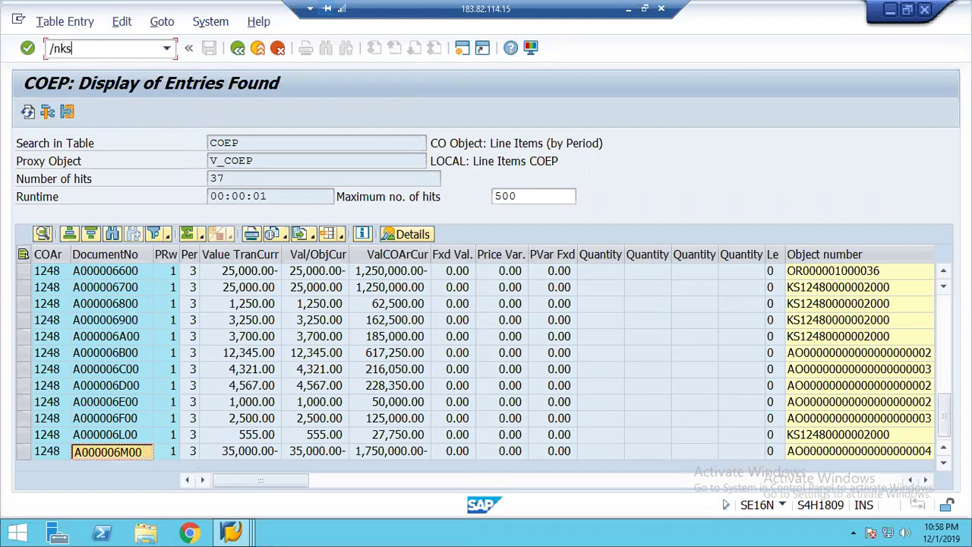
key(Return)
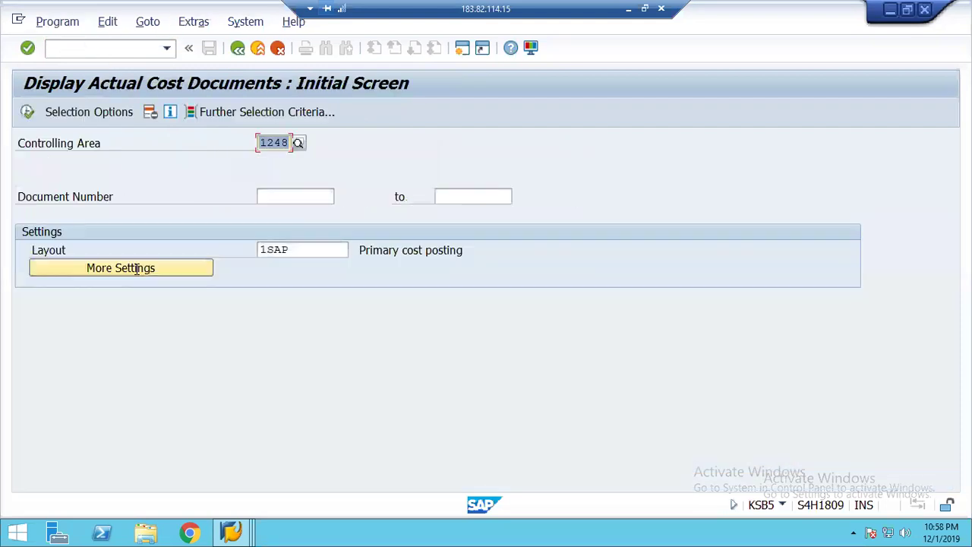
click(268, 195)
text(A000006M00)
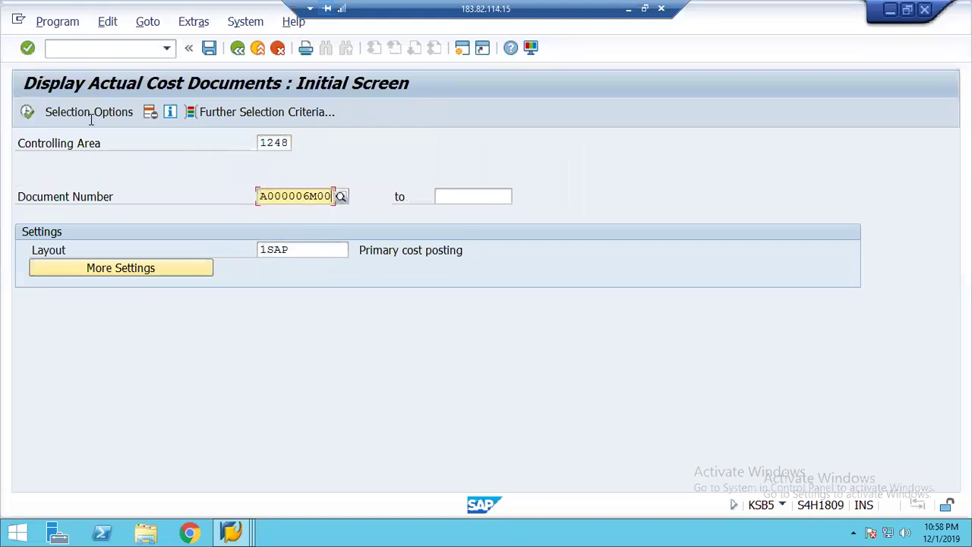
click(29, 113)
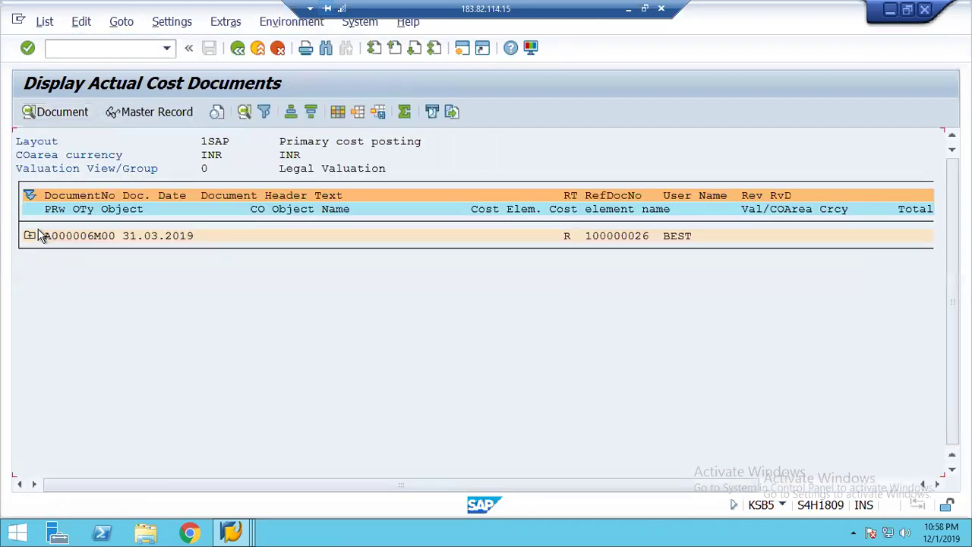
Step: Expand the cost document, examine its line item's object type, object and CO object name, and exit the list
click(29, 236)
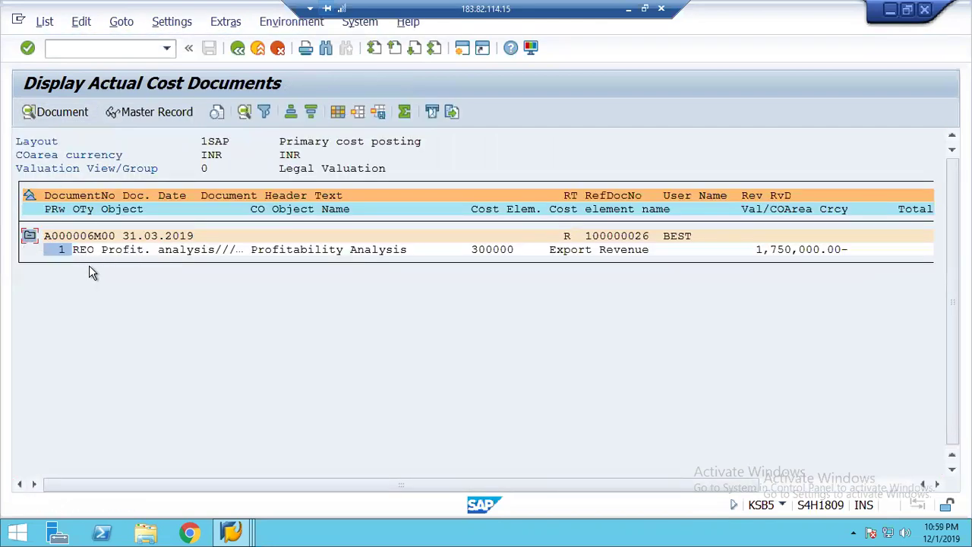
click(83, 251)
double_click(84, 255)
click(107, 254)
drag(154, 256, 405, 258)
key(ctrl+c)
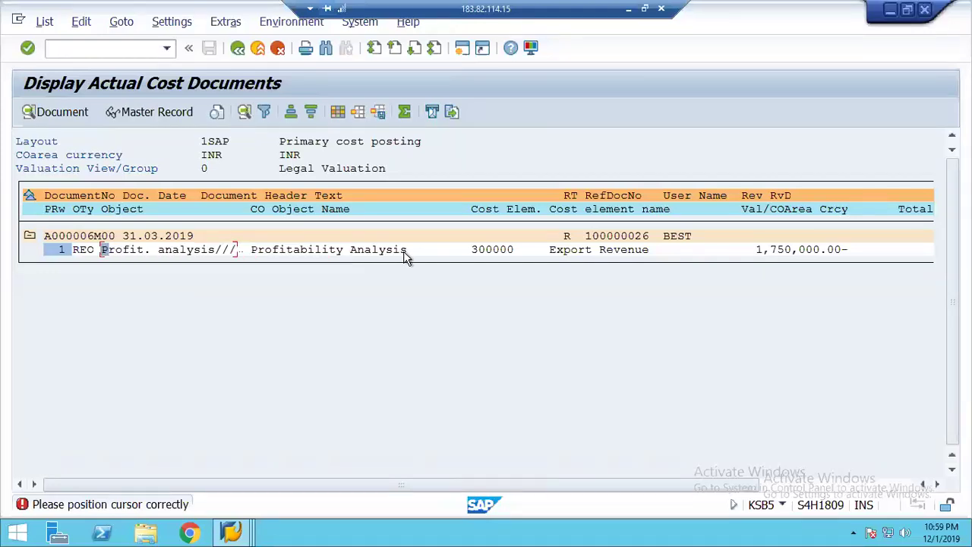
click(237, 50)
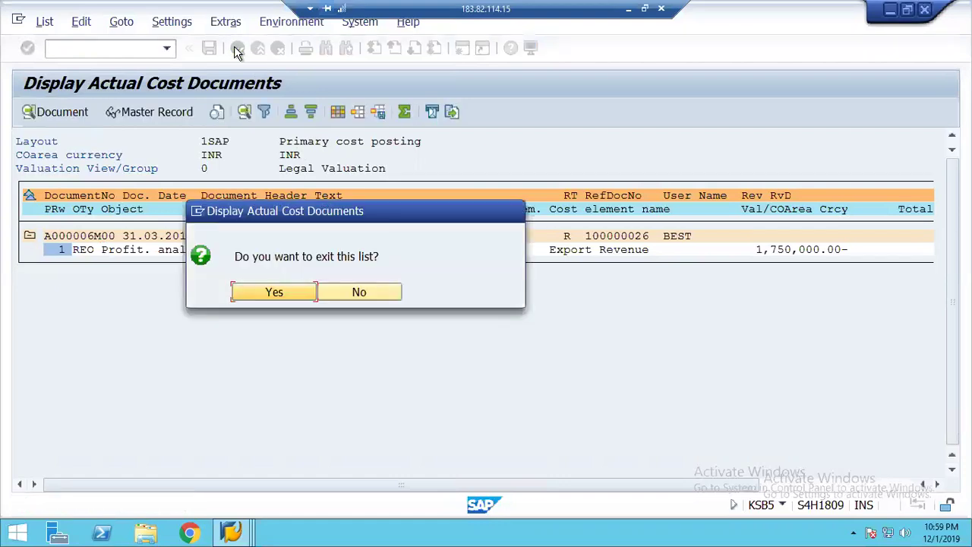
click(274, 296)
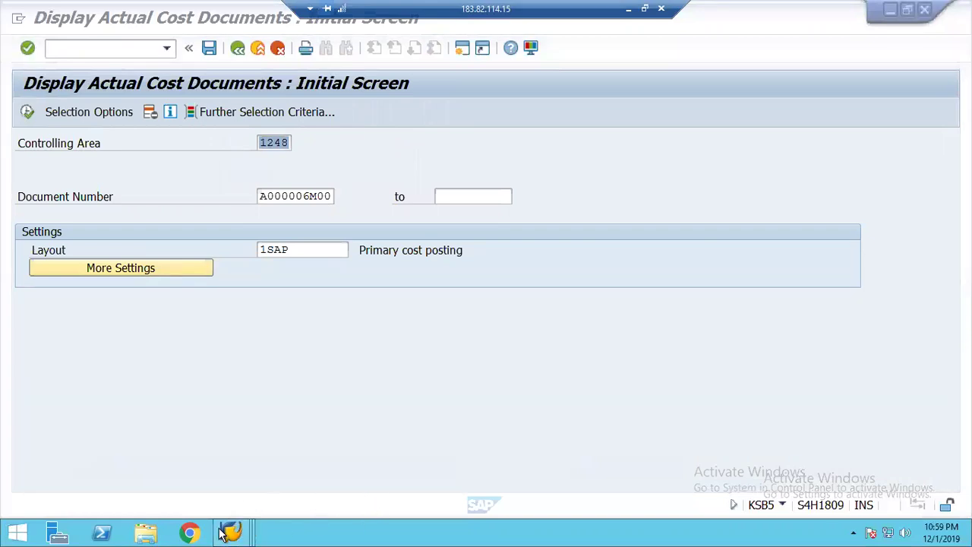
Step: Switch to the Report Painter session and leave the TOTALEXP form and the Total Income report for the SAP Easy Access menu
click(232, 533)
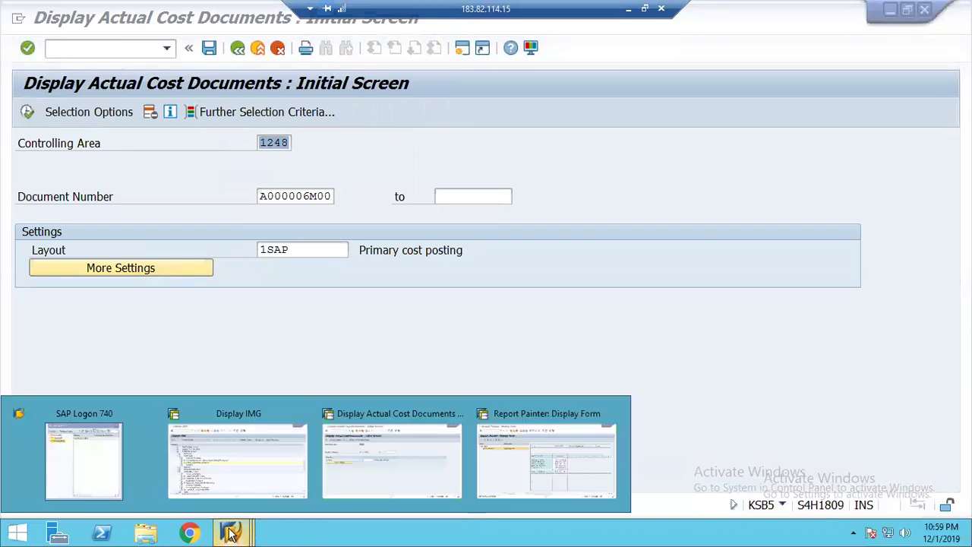
click(547, 460)
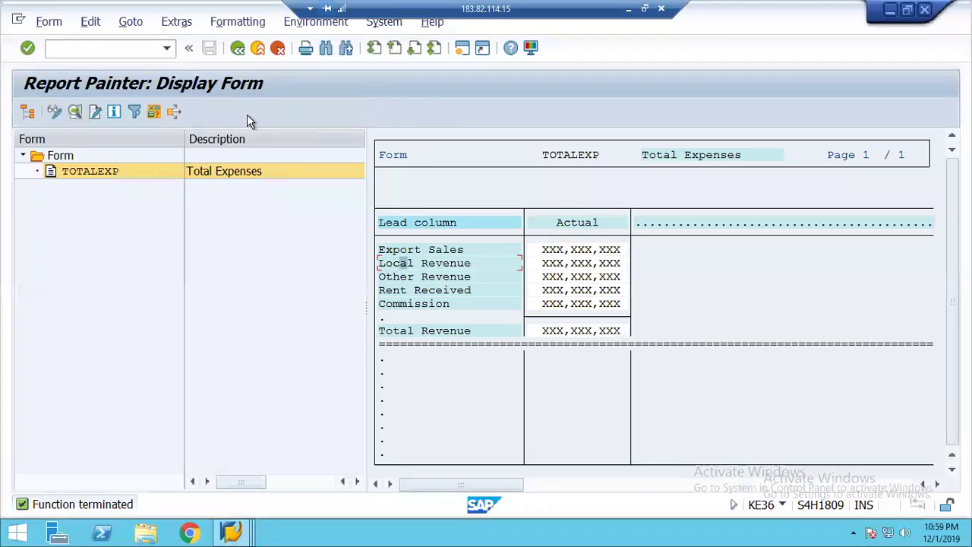
click(237, 49)
click(238, 49)
click(238, 49)
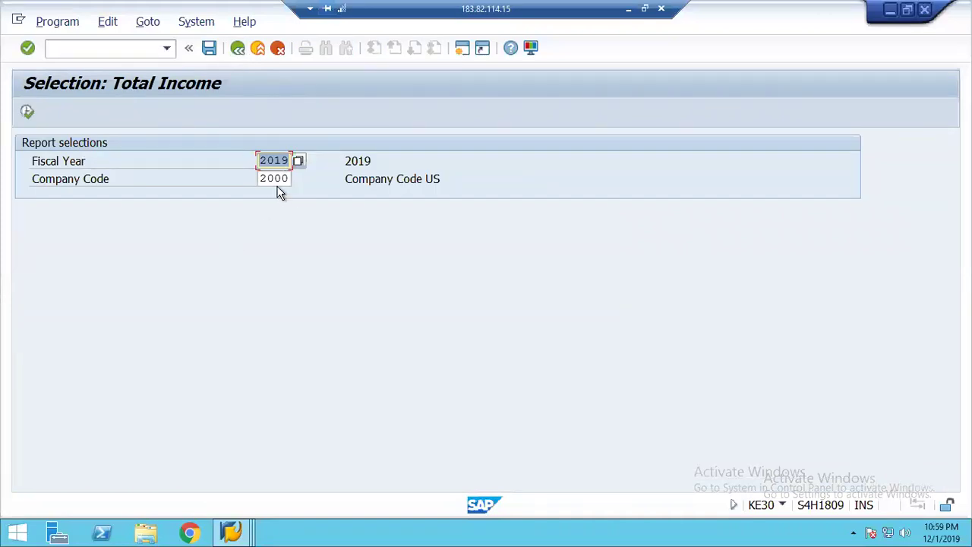
click(237, 49)
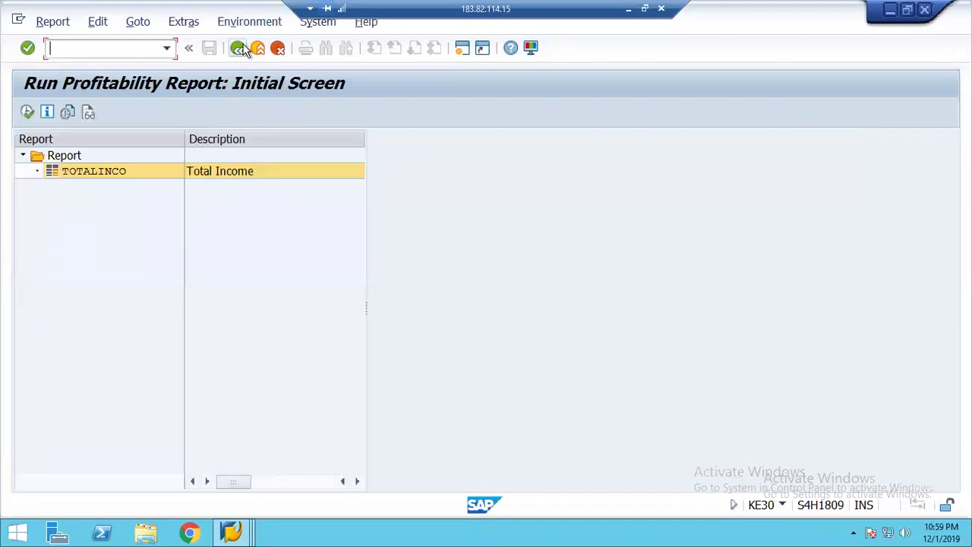
click(239, 49)
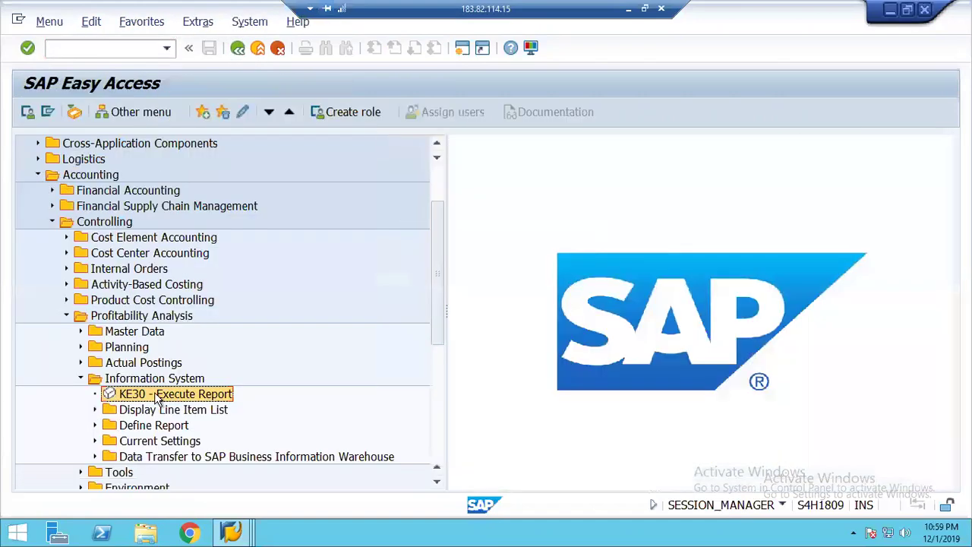
Step: Run the TOTALINCO report in KE30 for fiscal year 2019 and company code 2000, and review its parameters and selected rows
double_click(148, 395)
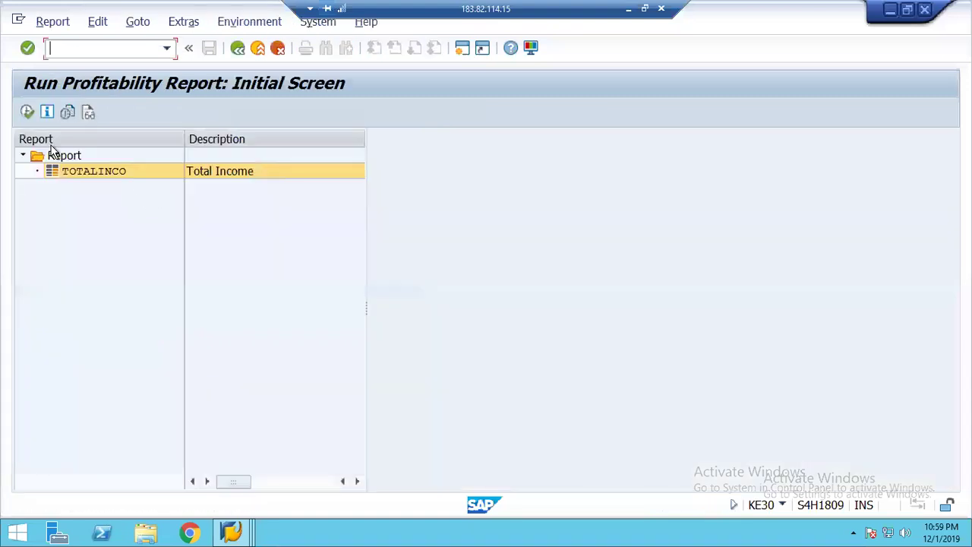
click(27, 112)
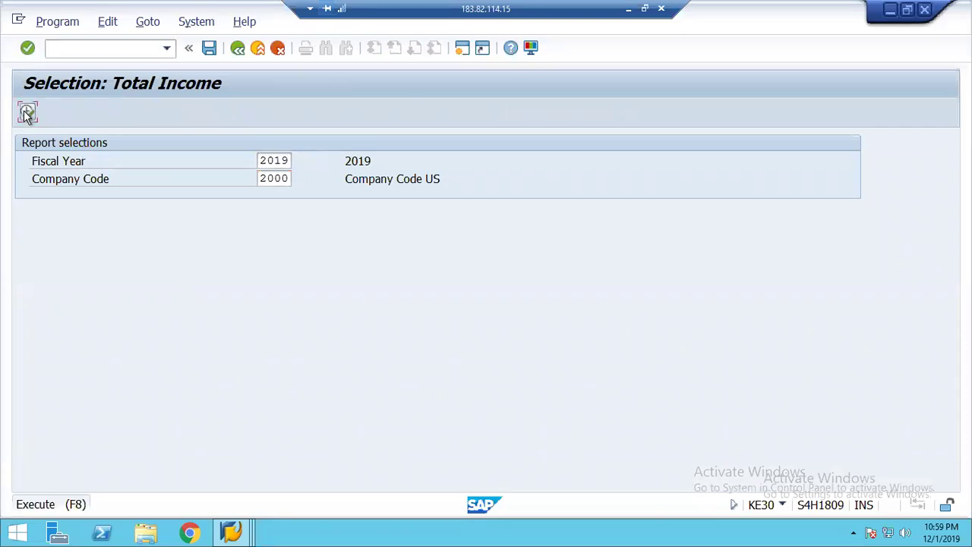
click(27, 113)
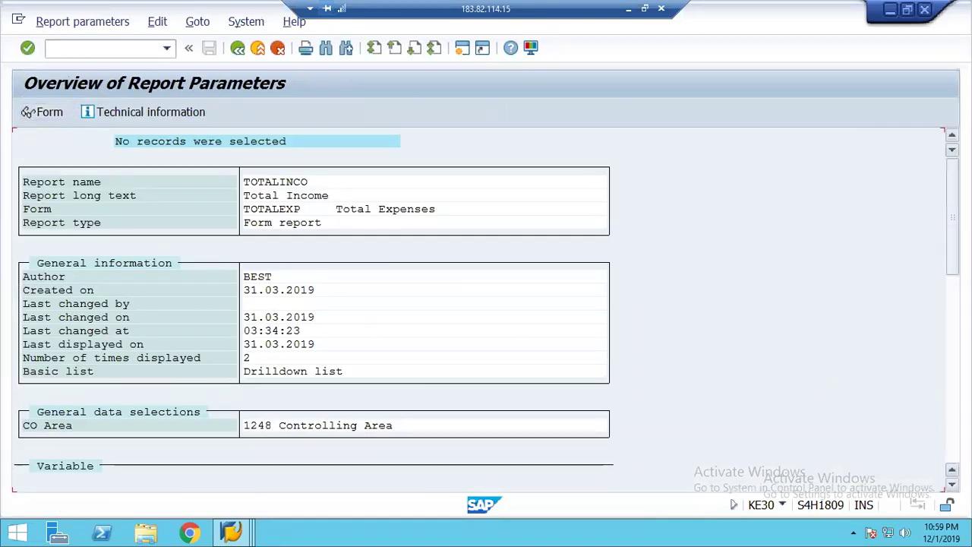
key(Page_Down)
key(Page_Down)
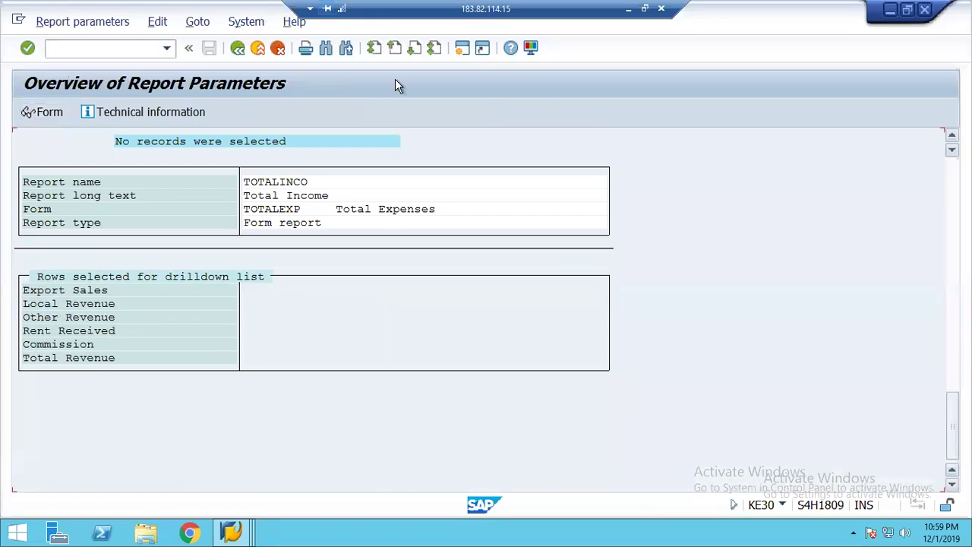
Step: Start a new G/L account posting in transaction F-02 with document date 31.03.2019 for company code 2000
click(65, 47)
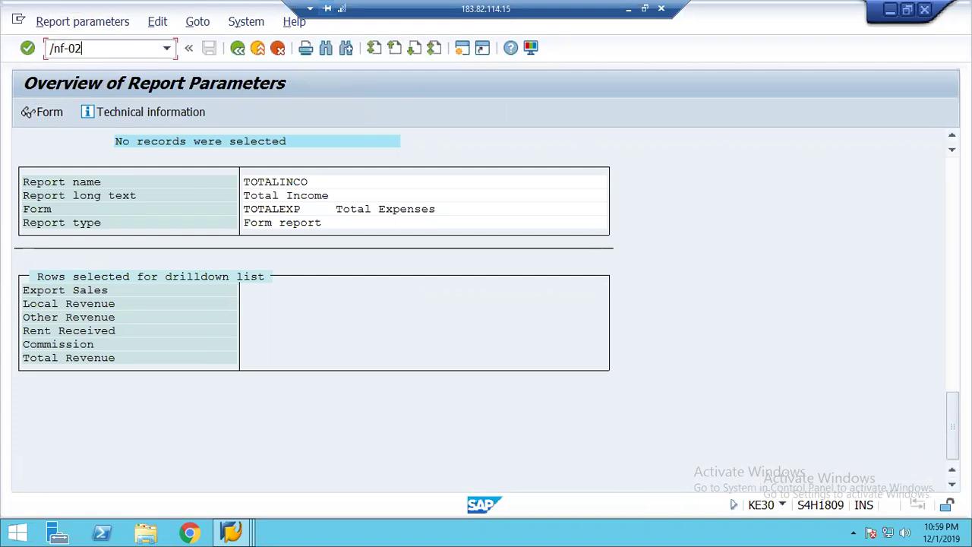
key(Return)
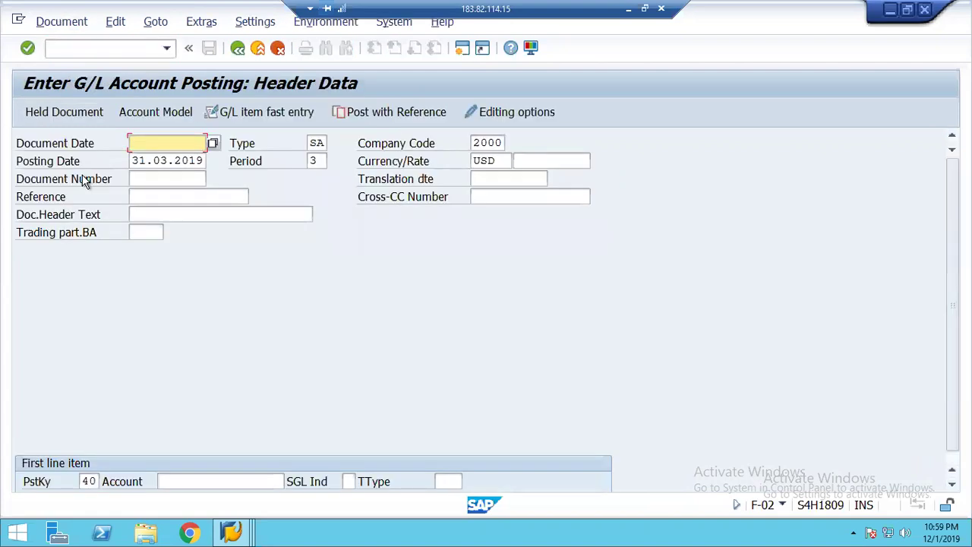
text(31032019)
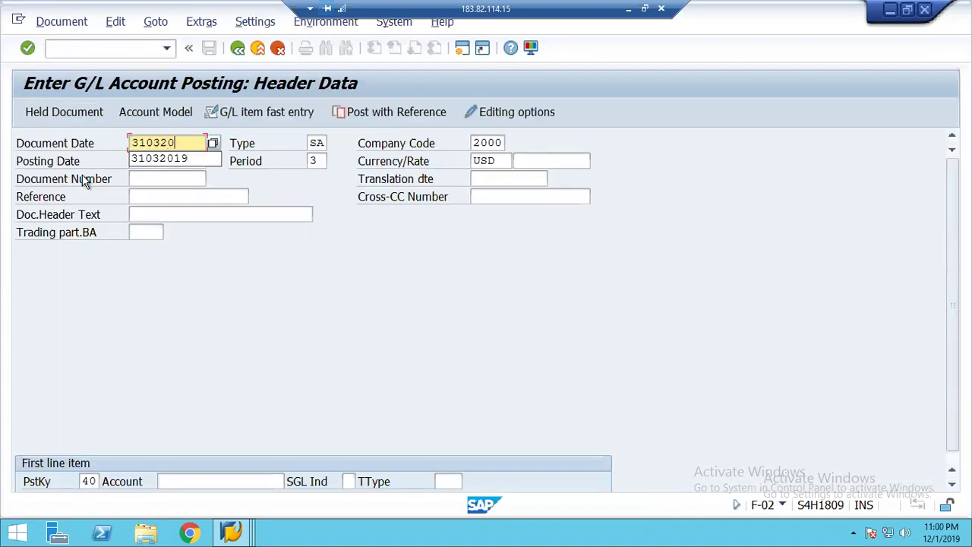
key(Tab)
key(Tab)
key(Tab)
key(Tab)
key(Tab)
key(Tab)
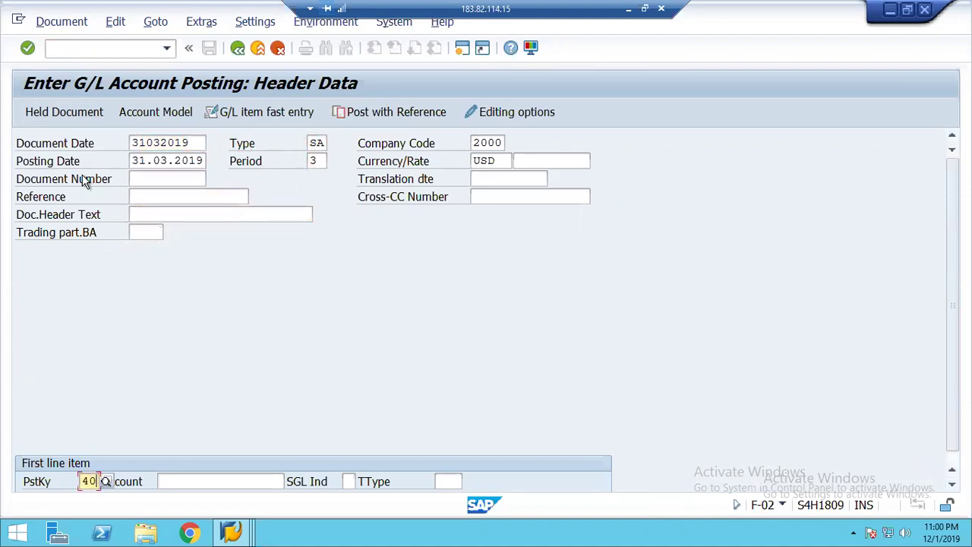
Step: Enter the first line item with posting key 50, export revenue account 300000 and an amount of 2500 USD
key(BackSpace)
text(50)
key(Tab)
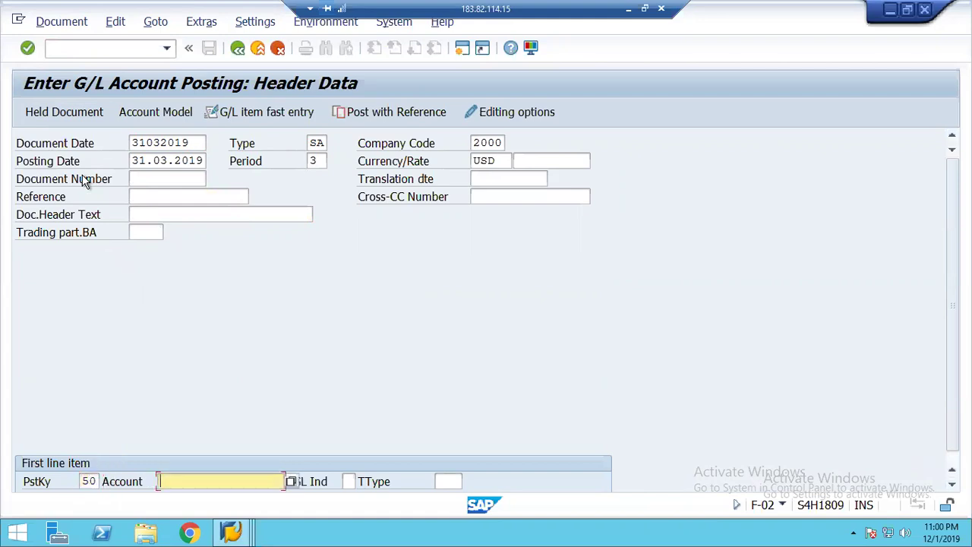
text(300000)
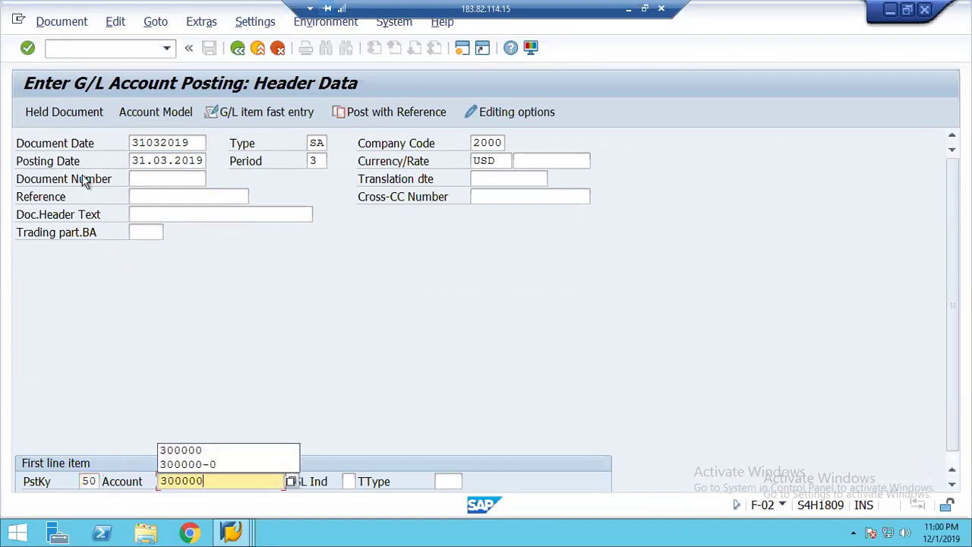
key(Return)
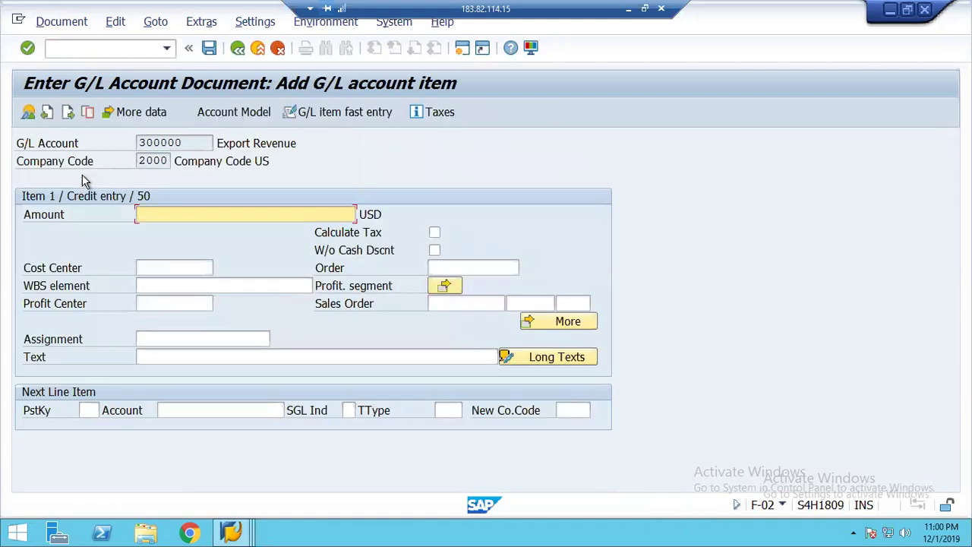
text(2500)
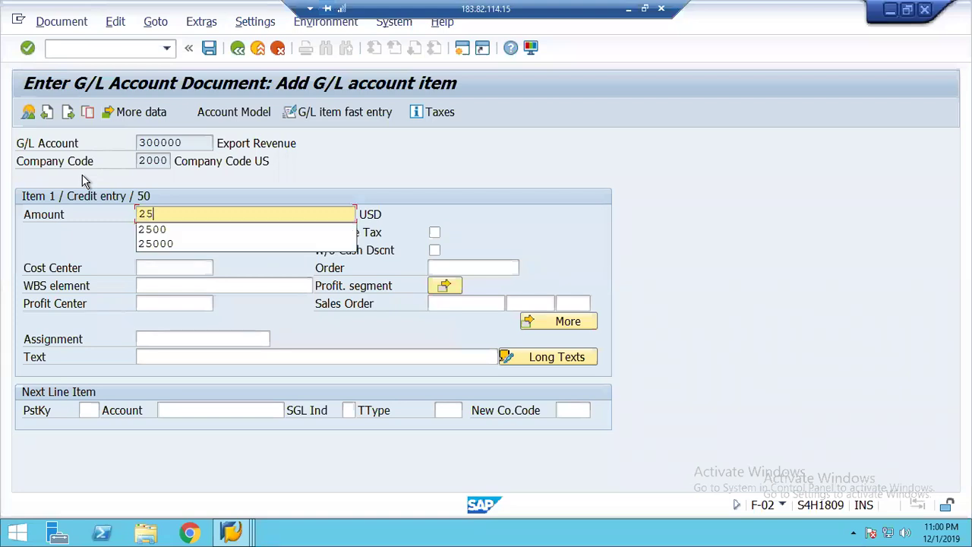
key(Tab)
key(Tab)
key(Tab)
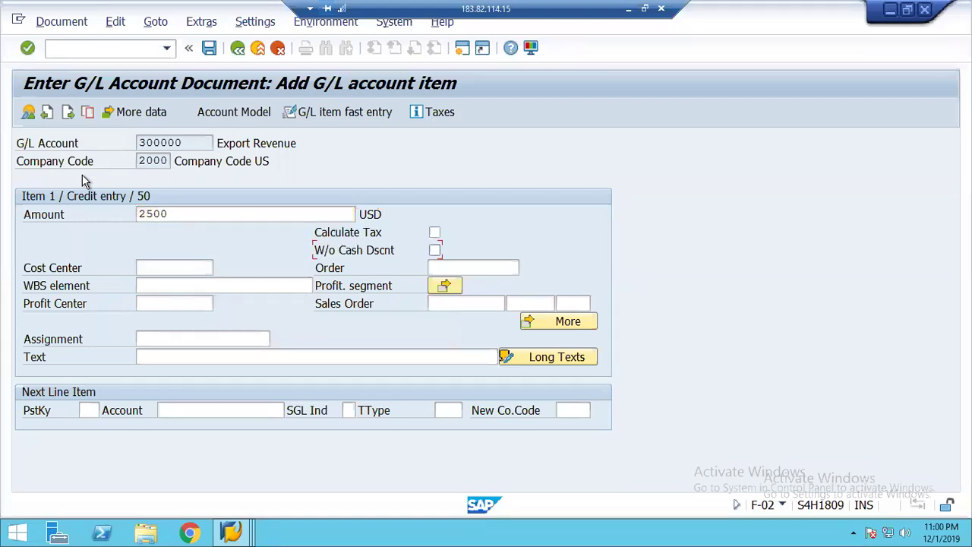
key(Return)
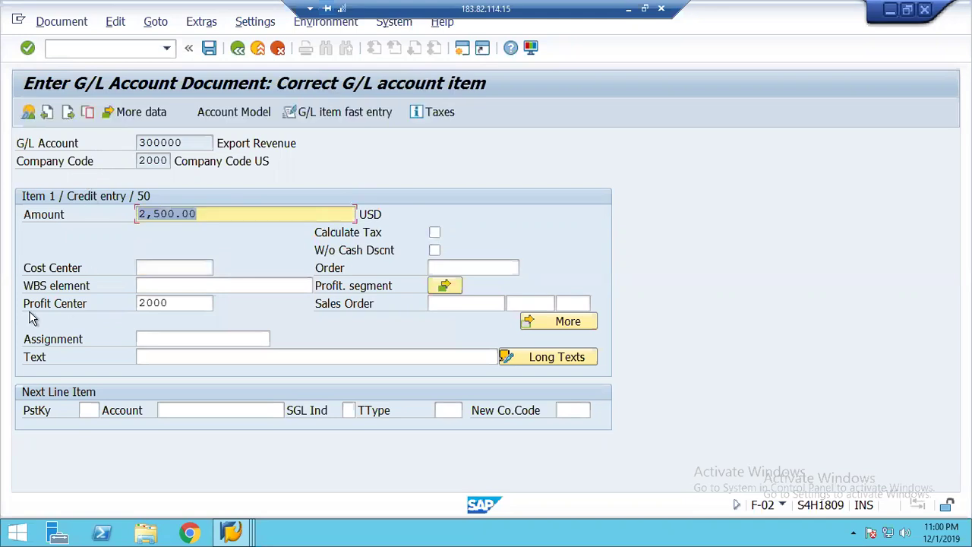
Step: Add a second line item with posting key 40 for the Bank of America account 120000
click(91, 410)
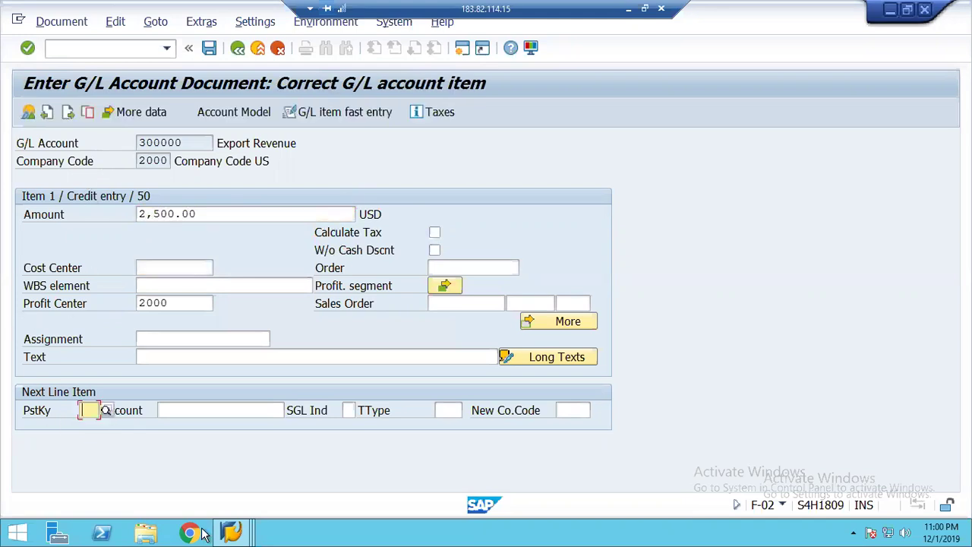
text(40)
key(Tab)
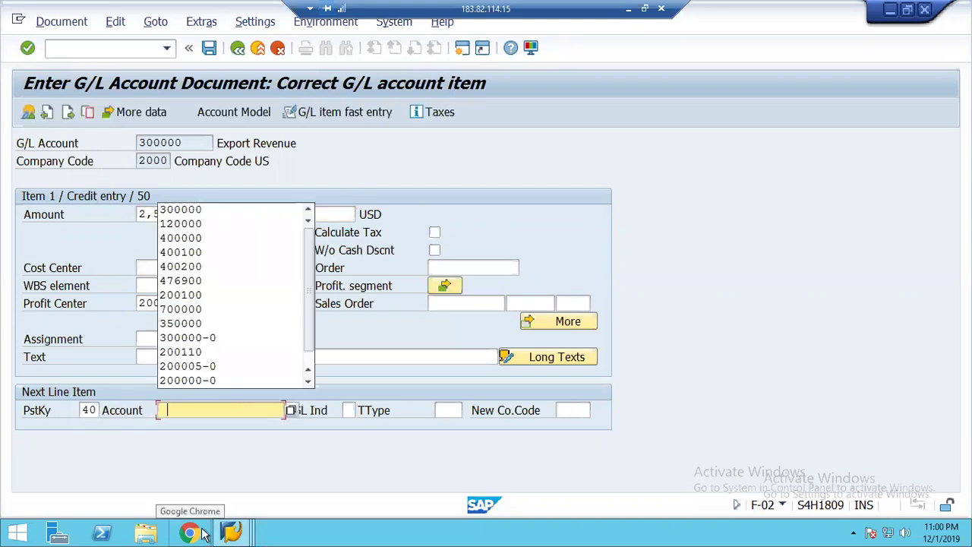
key(Down)
key(Down)
key(Return)
key(Return)
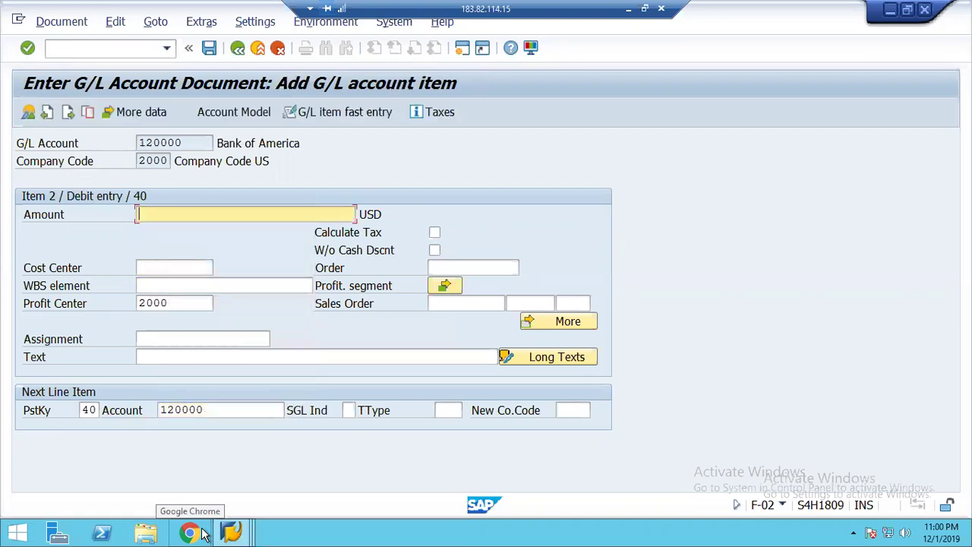
Step: Set the bank line item's amount to 2500 USD and its due date to 31.03.2019
key(Down)
key(Down)
key(Return)
key(Tab)
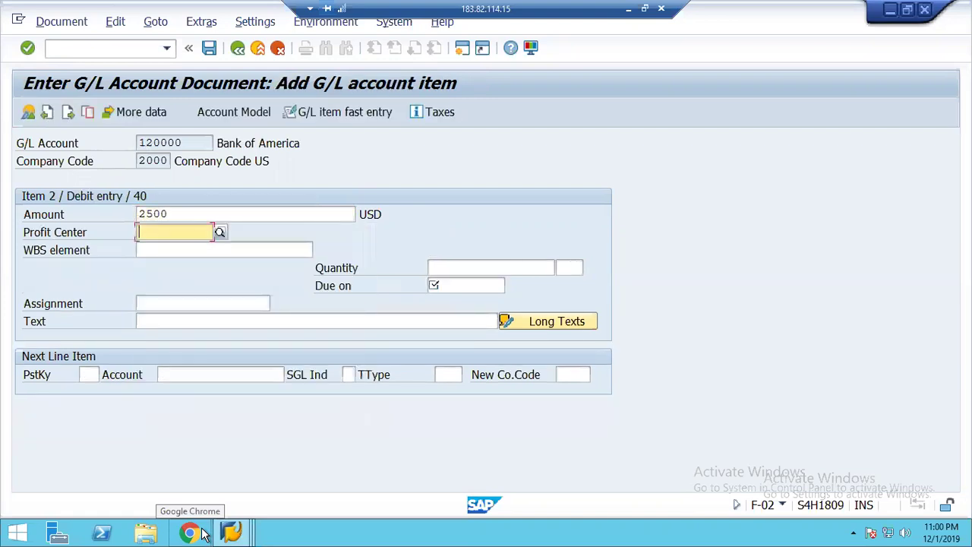
key(Tab)
key(Tab)
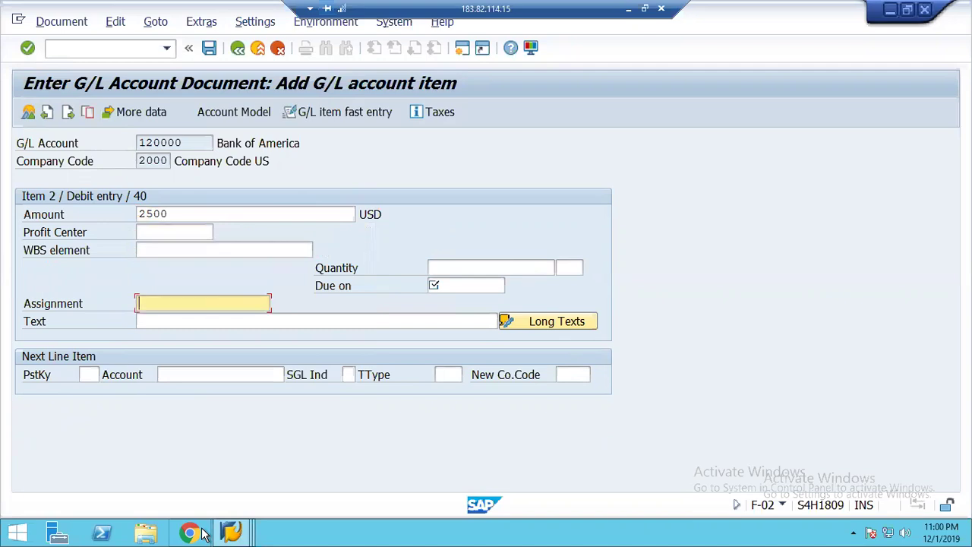
key(Up)
key(Tab)
key(Down)
key(Down)
key(Return)
key(Return)
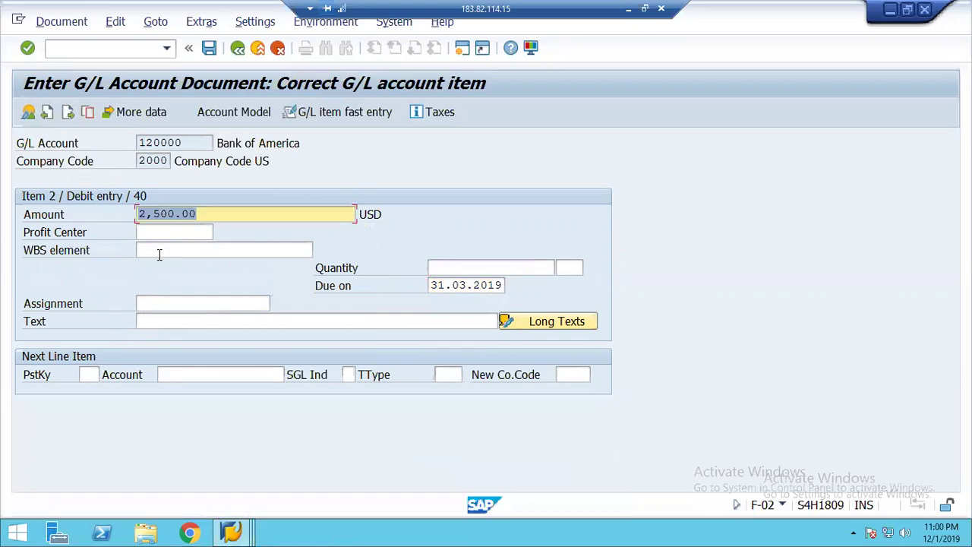
Step: Post the revenue document and display it in data entry view
click(159, 254)
click(210, 48)
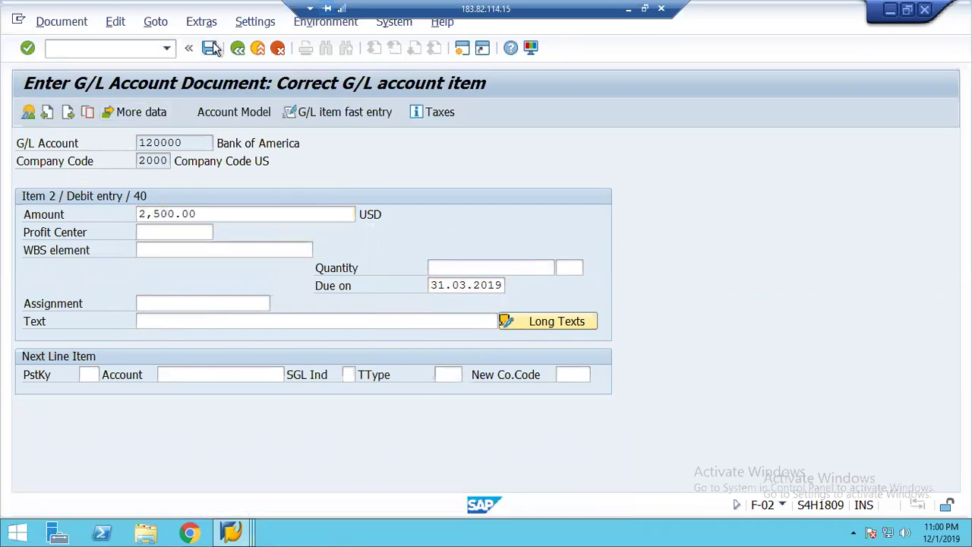
click(65, 22)
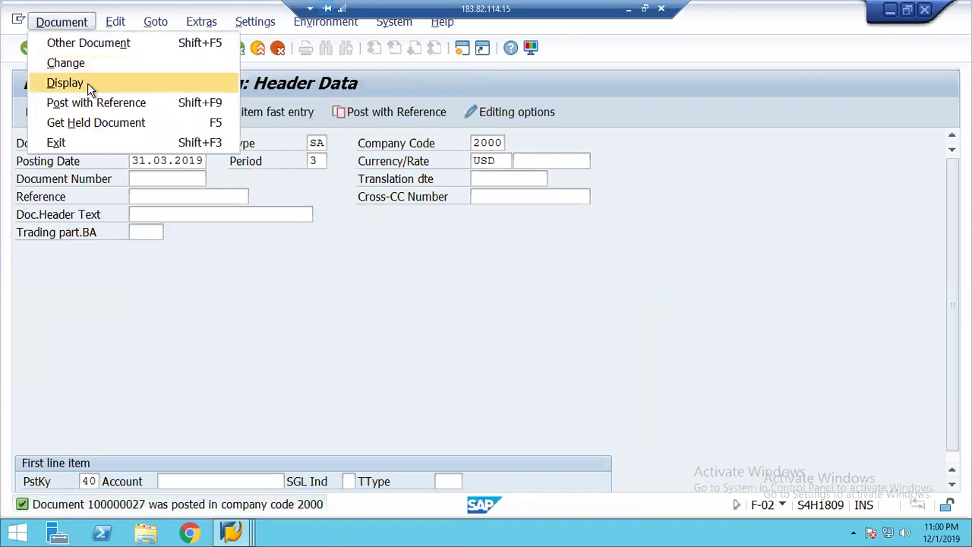
click(64, 82)
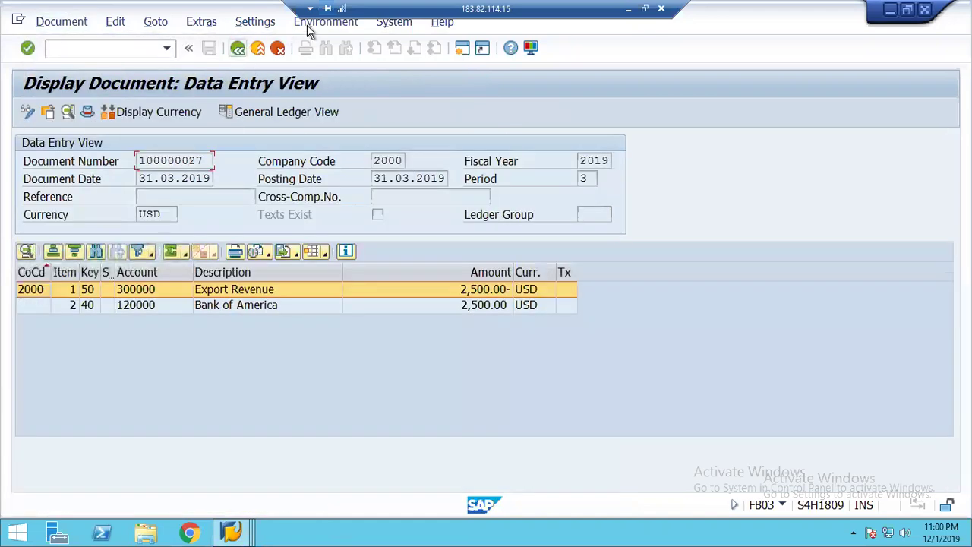
Step: Open the Profitability Analysis document from the posted document's accounting documents and examine its characteristics
click(312, 24)
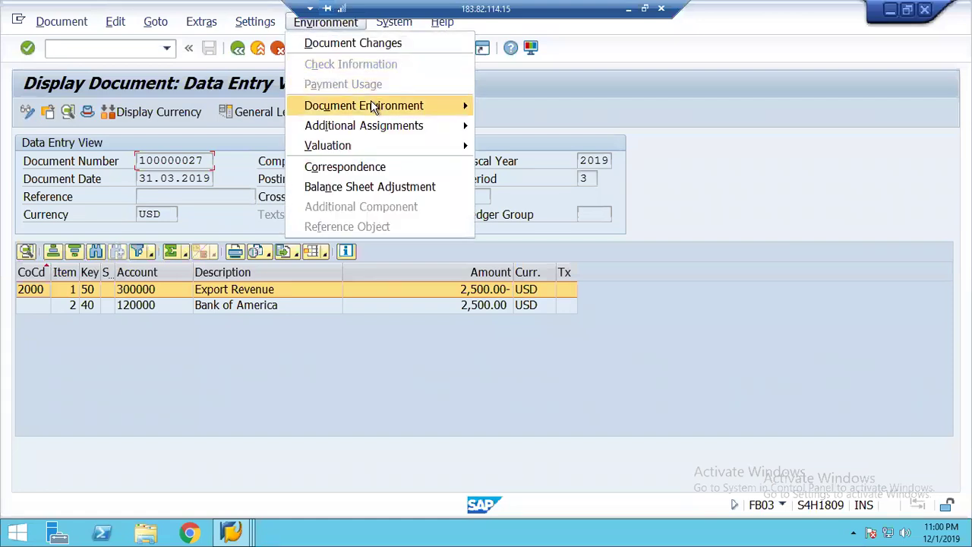
mouse_move(374, 107)
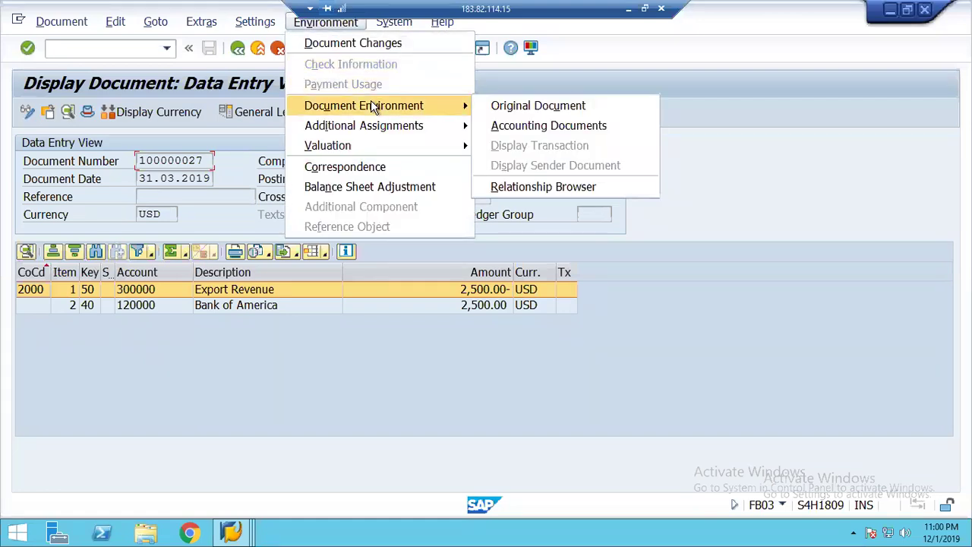
click(527, 128)
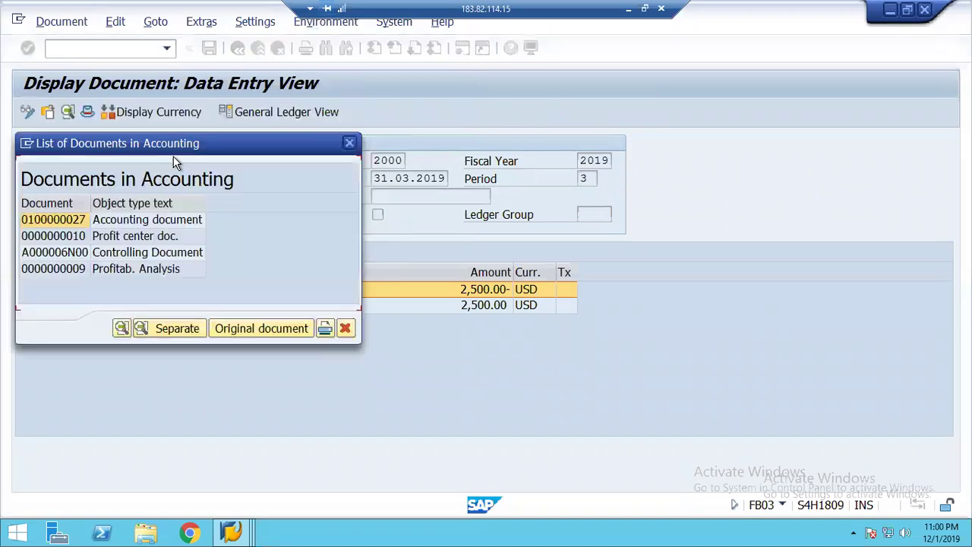
double_click(121, 270)
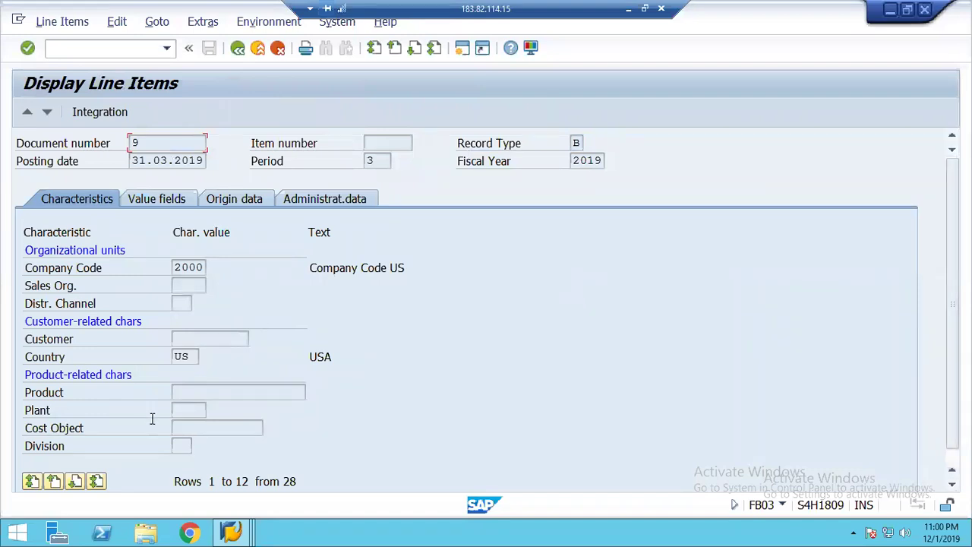
click(75, 481)
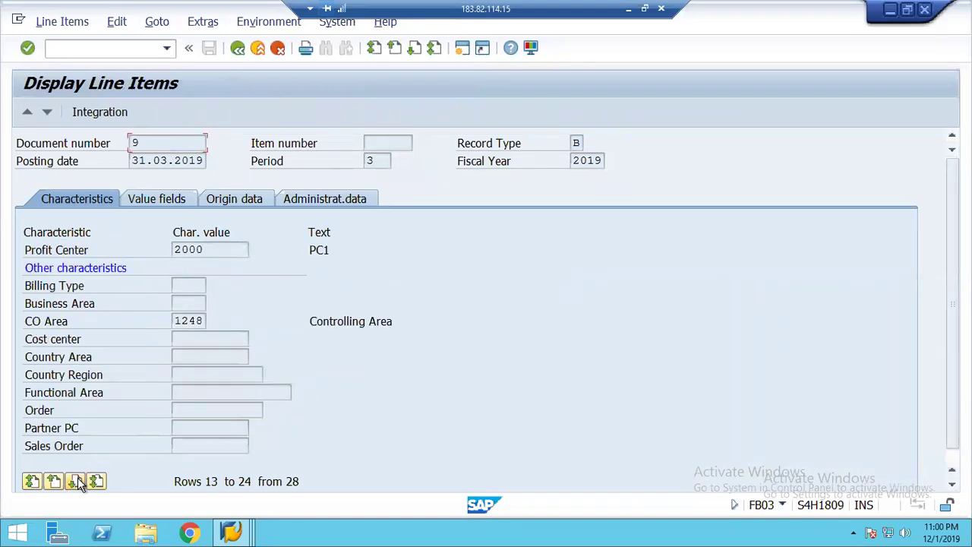
click(75, 481)
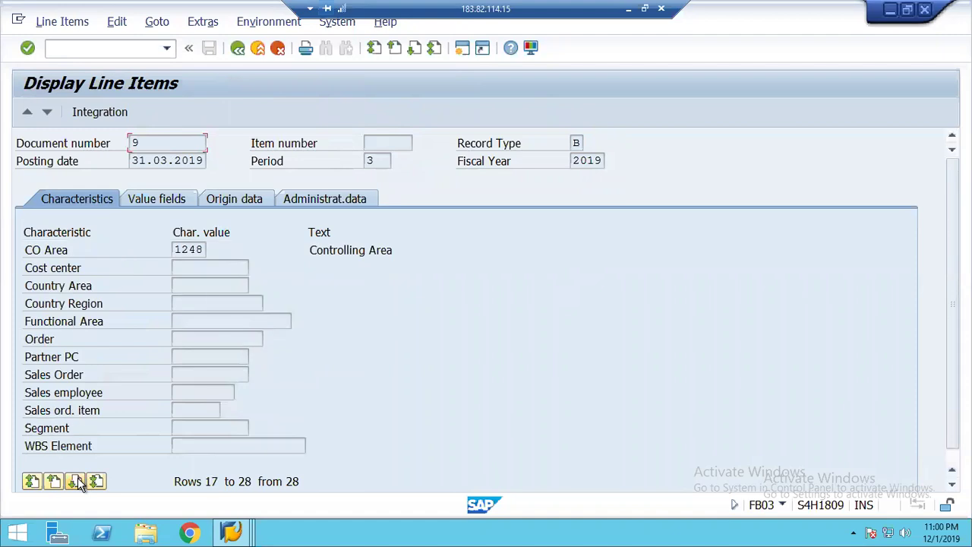
Step: Review the profitability line item's value fields, origin data and administrative data, and close the list of accounting documents
click(143, 204)
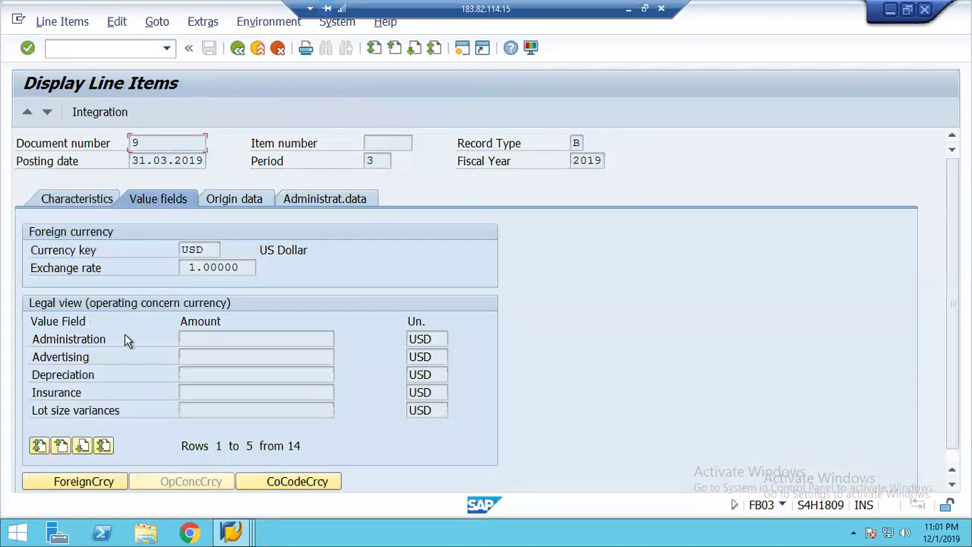
click(82, 447)
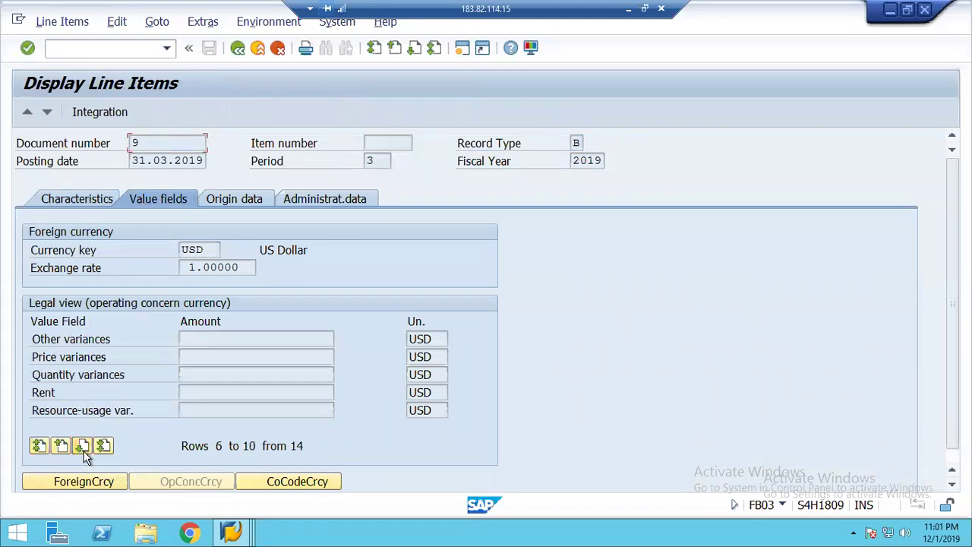
click(83, 447)
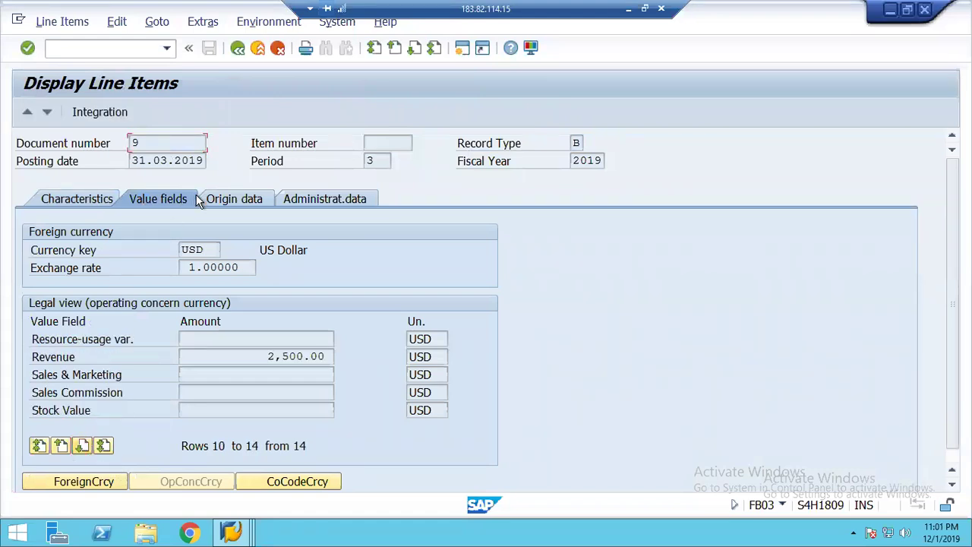
click(221, 200)
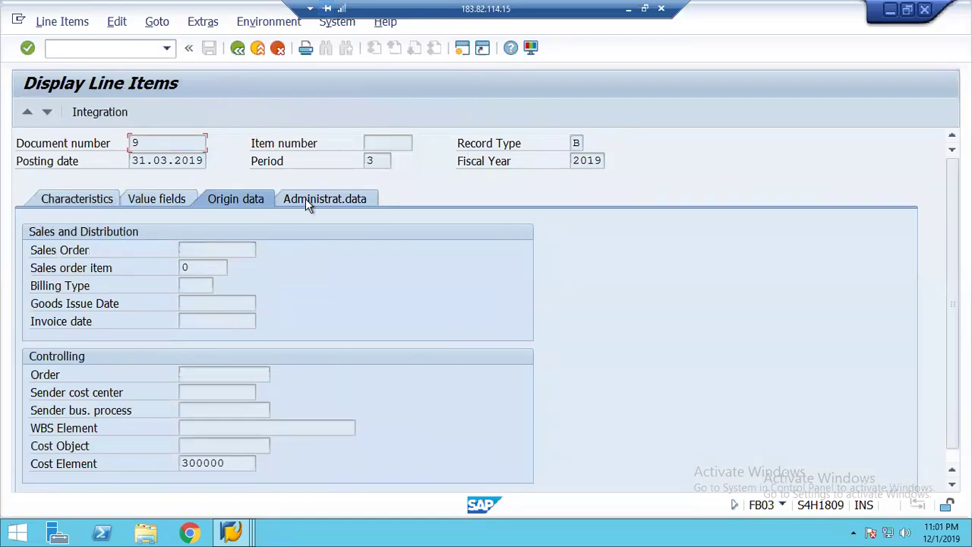
click(305, 198)
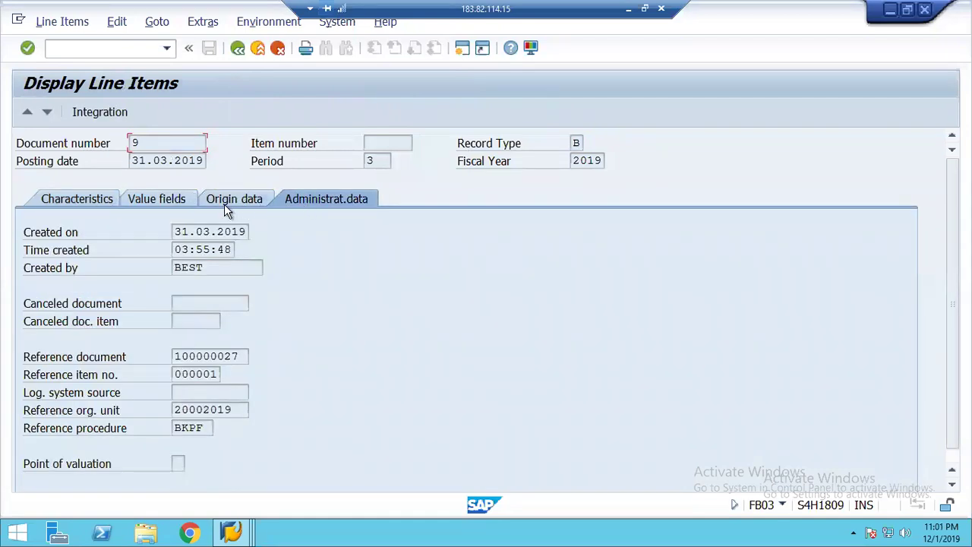
click(224, 202)
click(302, 203)
click(236, 48)
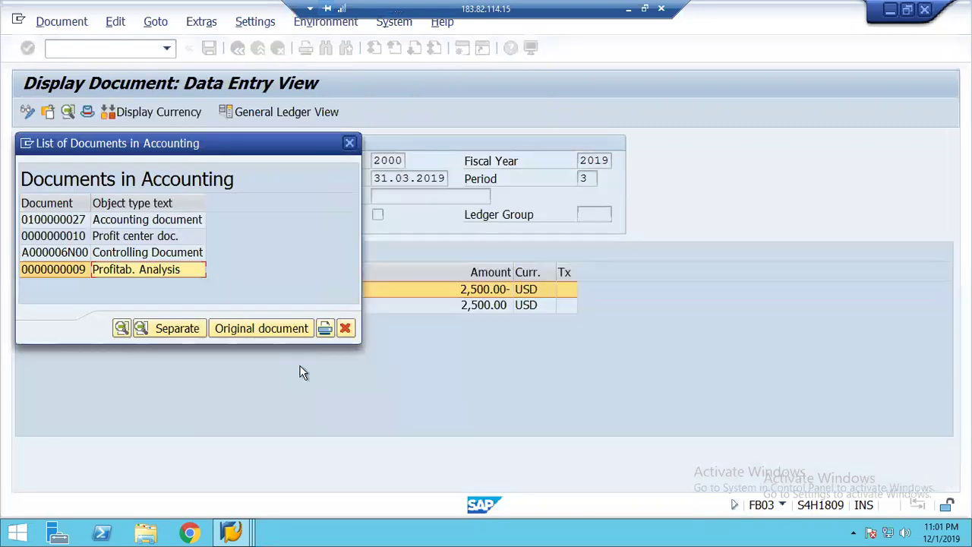
click(346, 331)
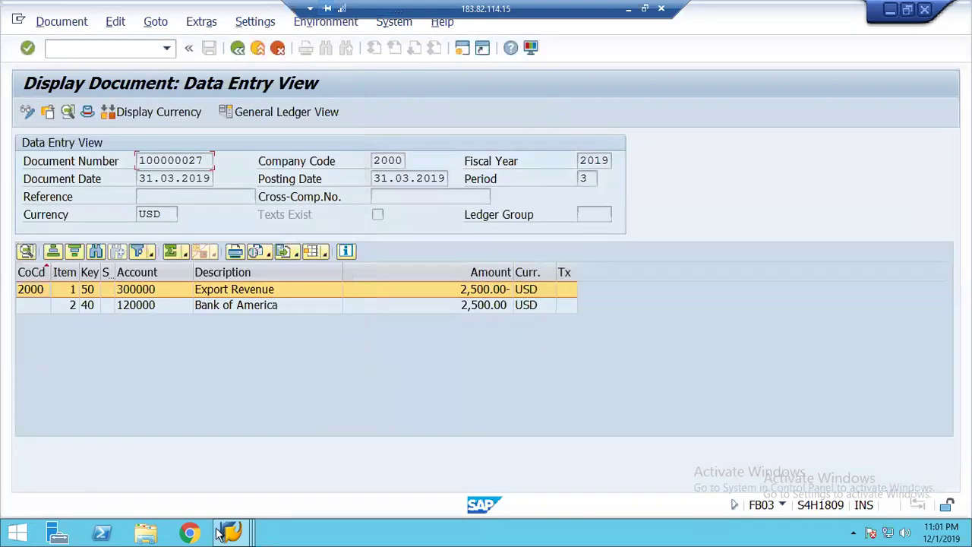
Step: Switch to the KSB5 session and leave the actual cost documents selection for the SAP Easy Access menu
mouse_move(232, 534)
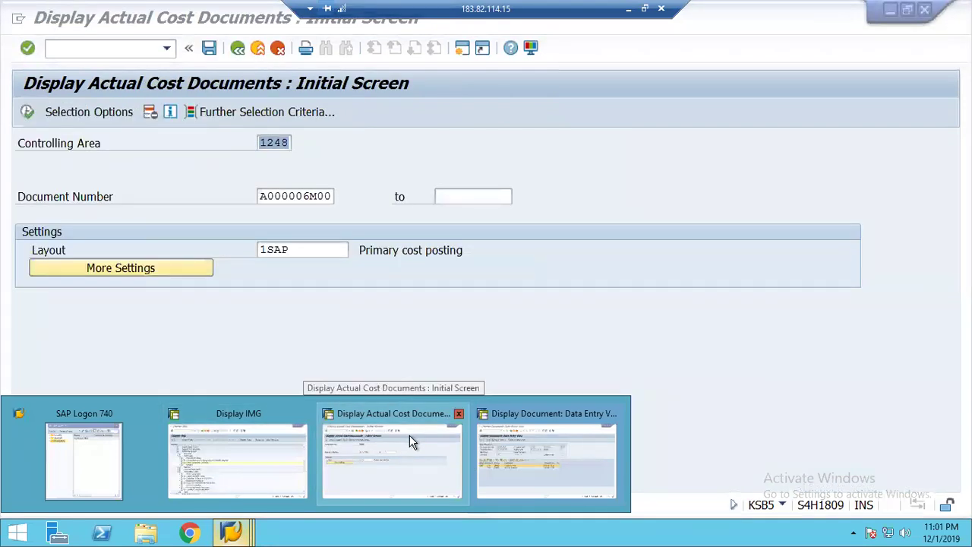
click(410, 441)
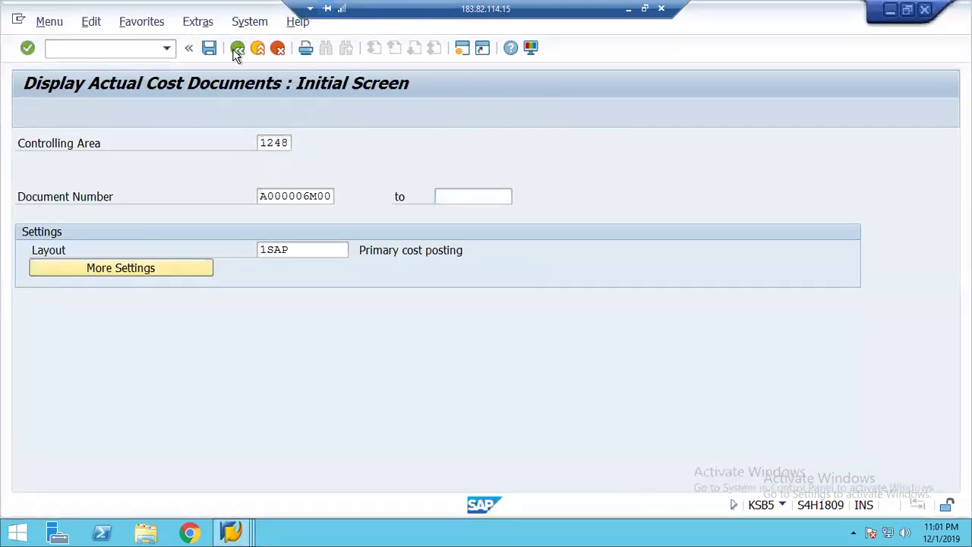
click(237, 50)
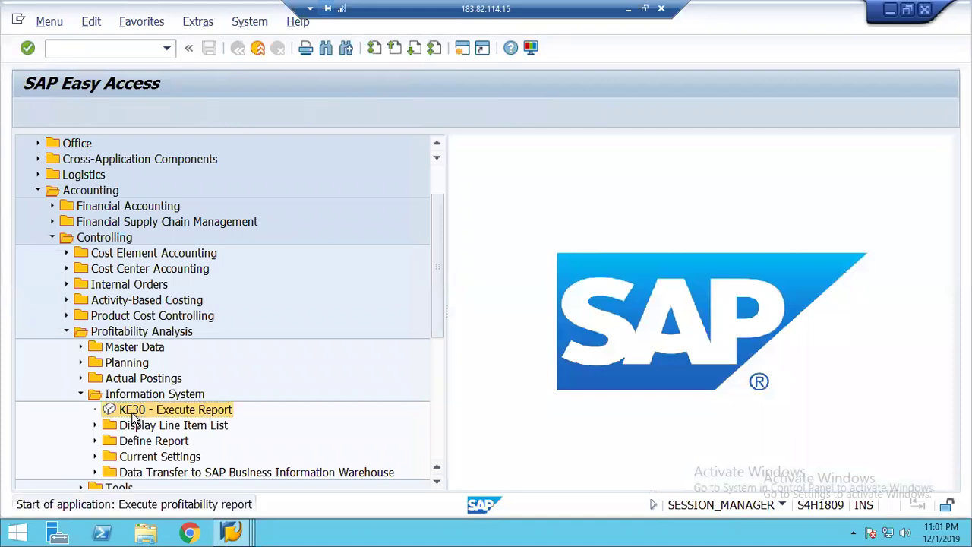
Step: Execute the Total Income profitability report through KE30 with its preset selections
double_click(133, 410)
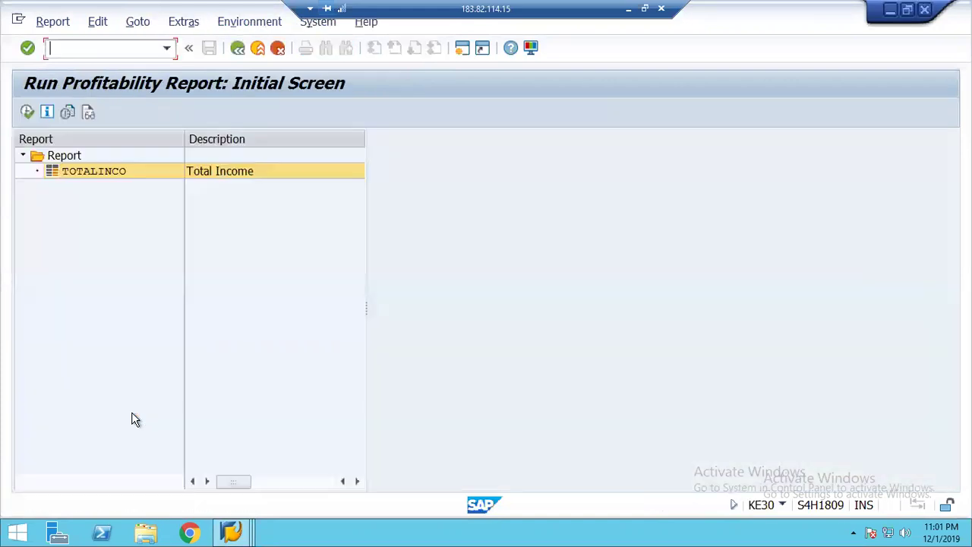
click(26, 113)
click(26, 113)
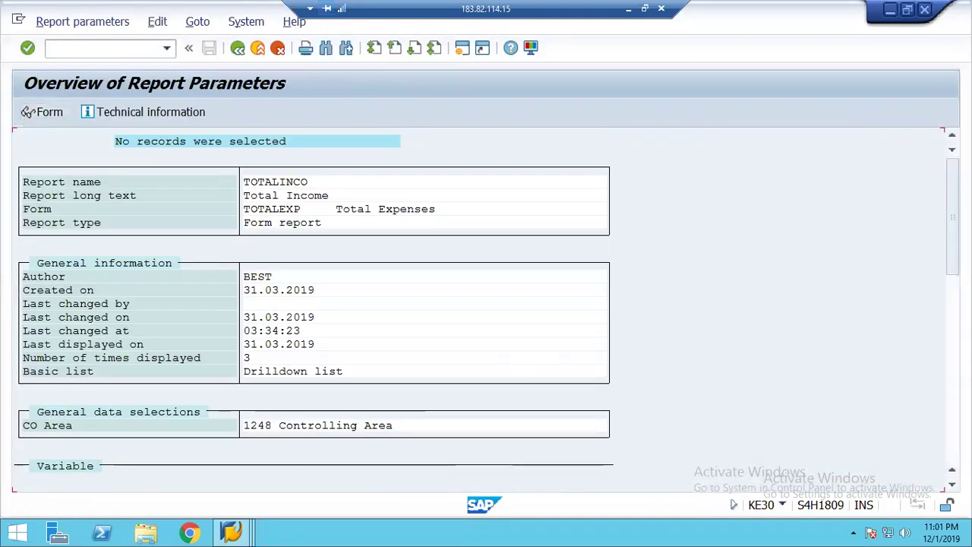
Step: Examine the Total Income report's drilldown rows, columns, characteristics, variables and general data selections, and return to the SAP Easy Access menu
scroll(311, 319, down, 10)
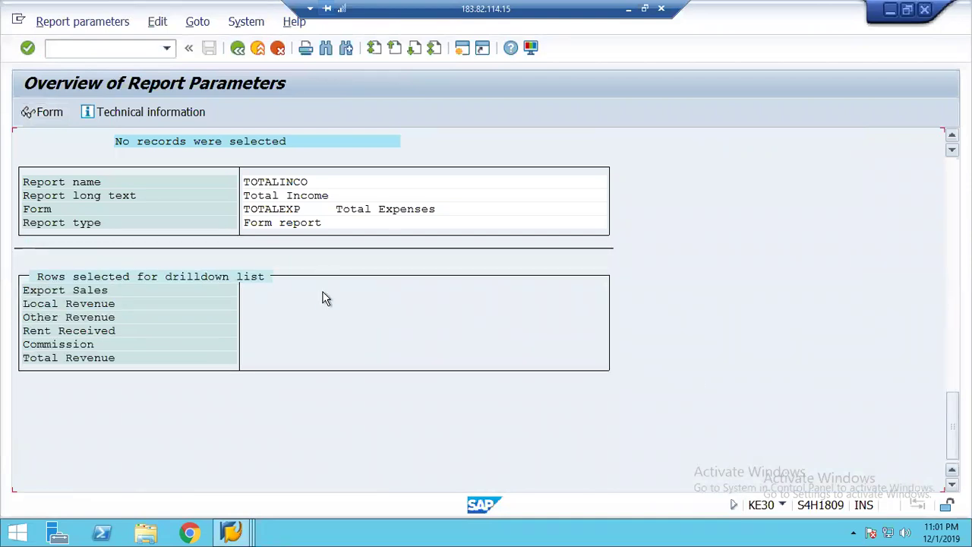
click(74, 295)
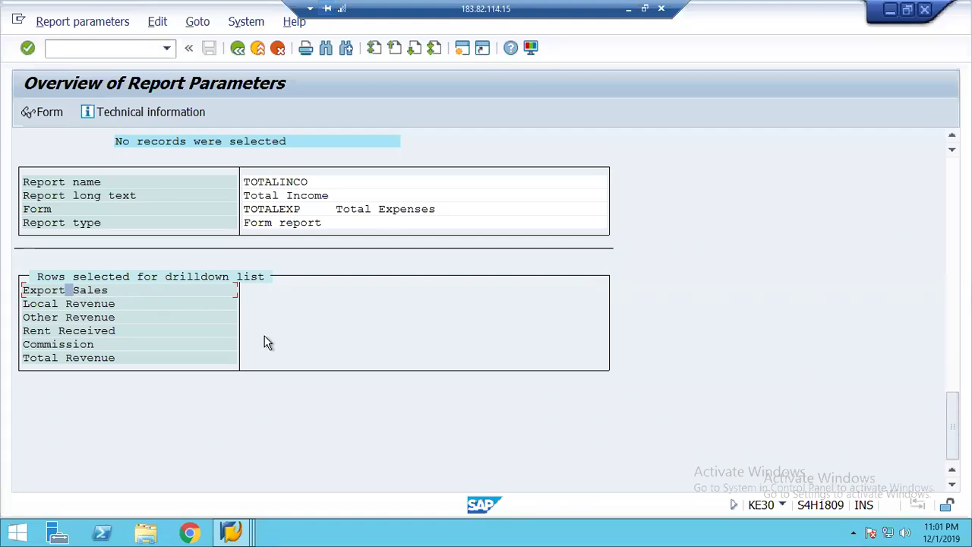
click(951, 136)
click(952, 136)
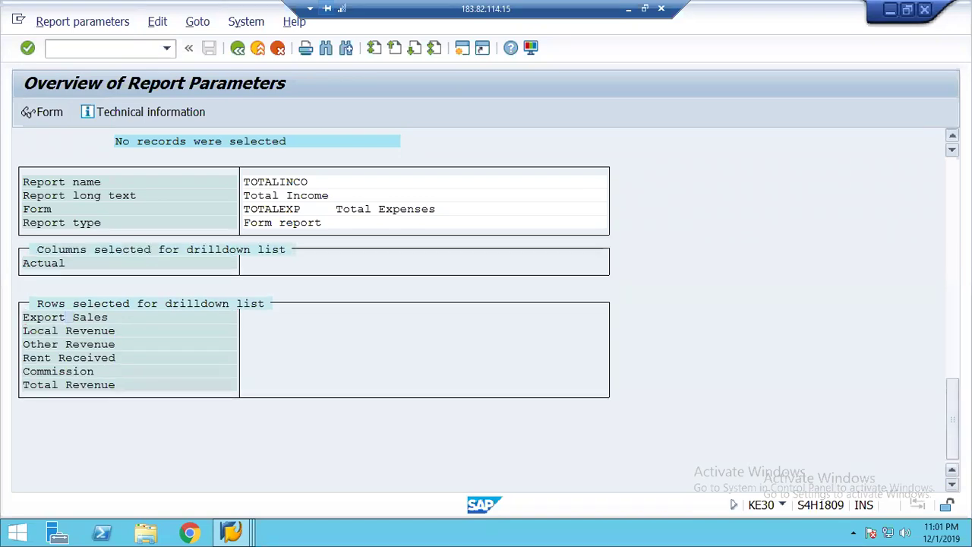
click(951, 135)
click(951, 136)
click(951, 135)
click(951, 135)
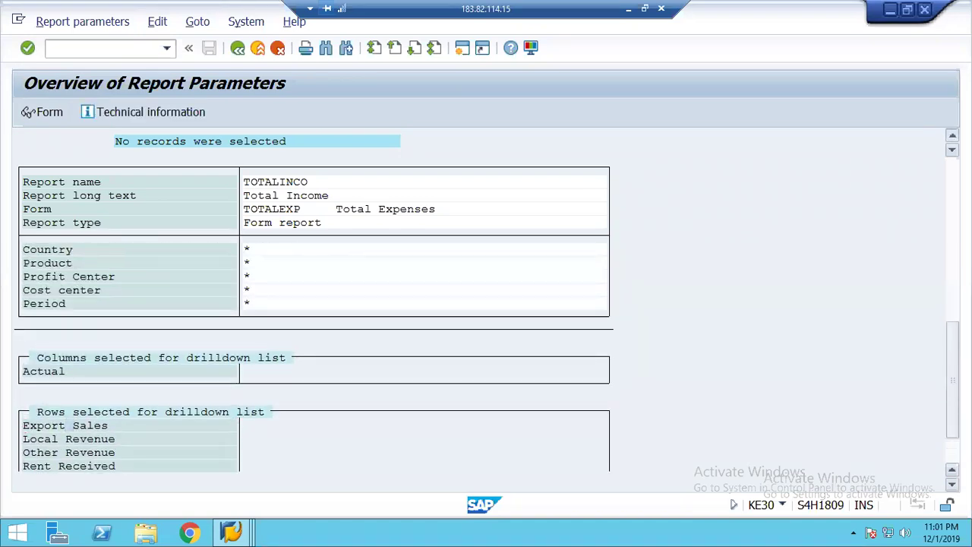
click(951, 135)
click(951, 135)
click(952, 135)
click(951, 135)
click(951, 135)
click(952, 136)
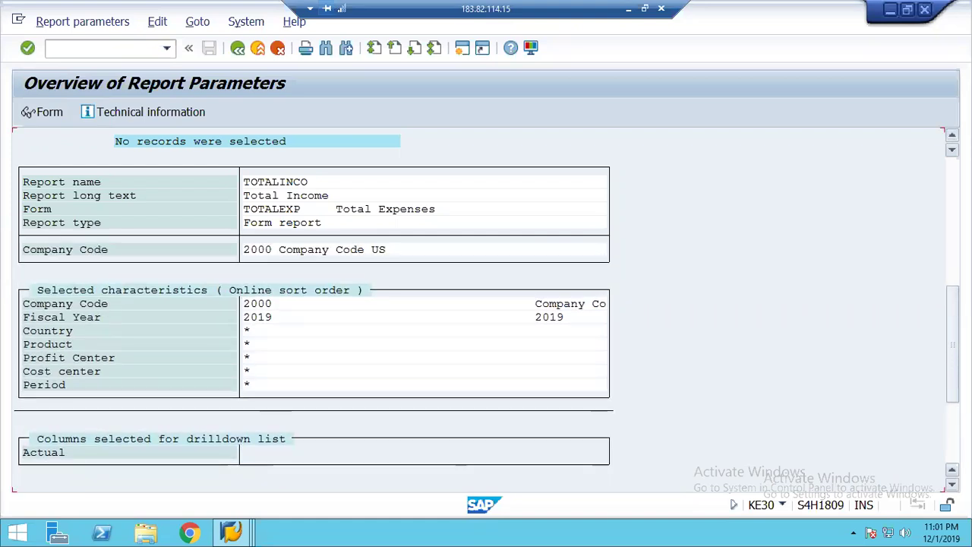
click(951, 135)
click(952, 135)
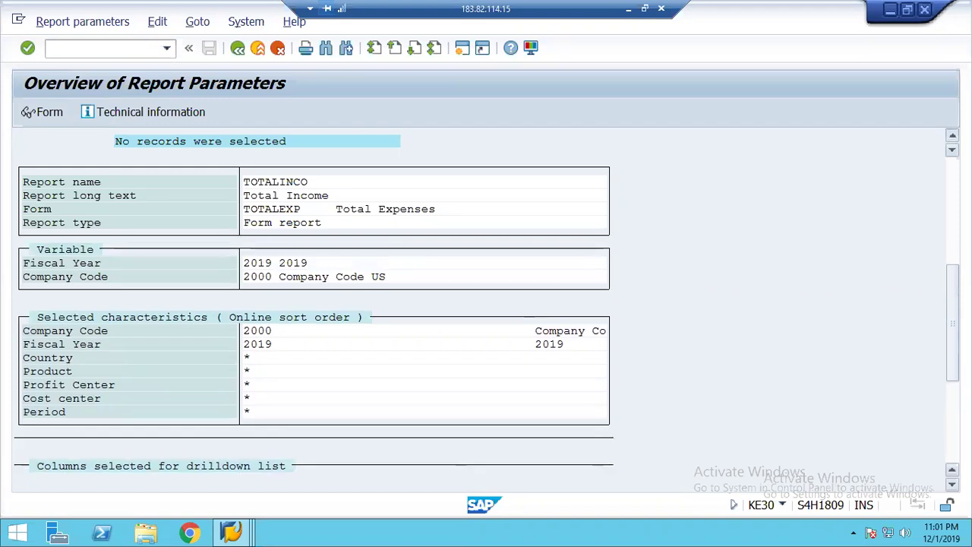
click(951, 135)
click(952, 135)
click(951, 135)
click(952, 135)
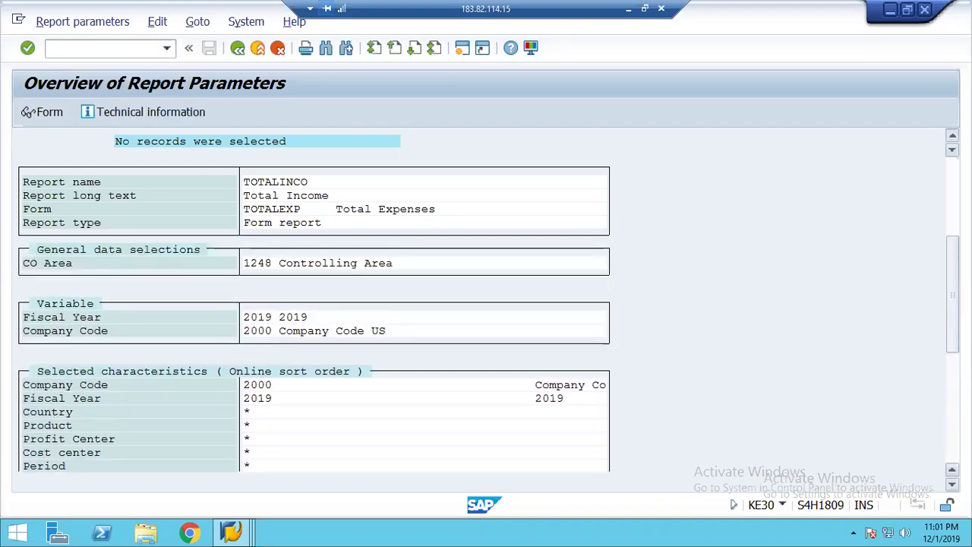
click(952, 135)
click(951, 136)
click(951, 135)
click(951, 136)
click(951, 135)
click(952, 135)
click(952, 135)
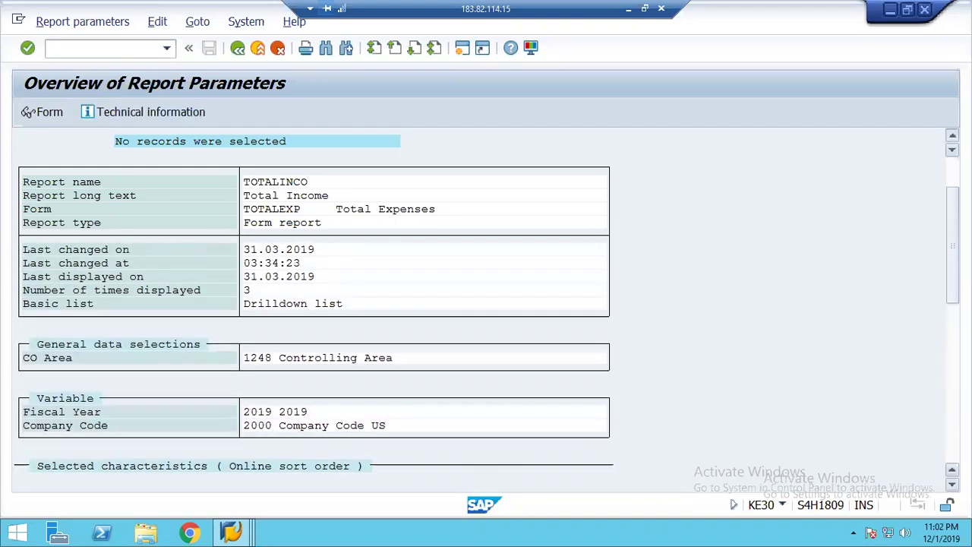
click(951, 135)
click(951, 135)
click(952, 136)
click(951, 135)
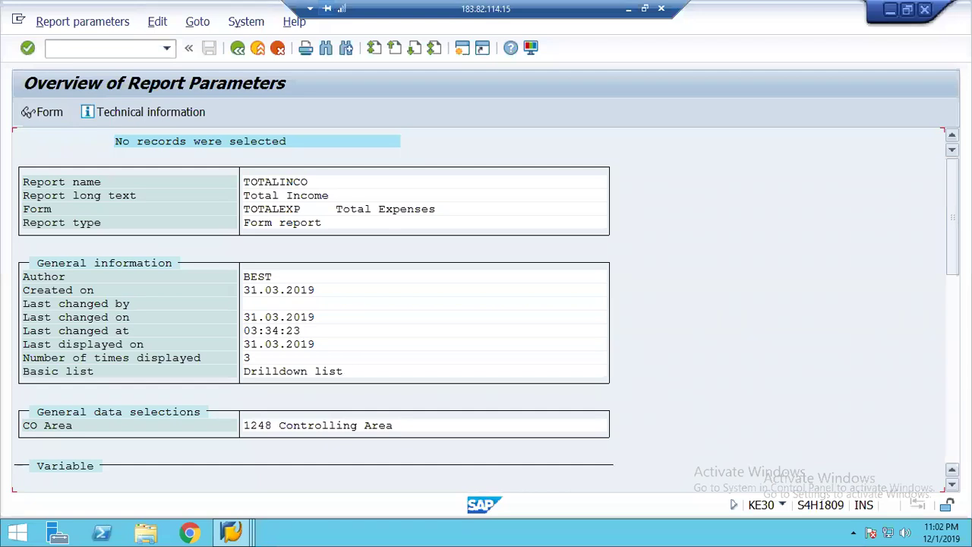
click(237, 48)
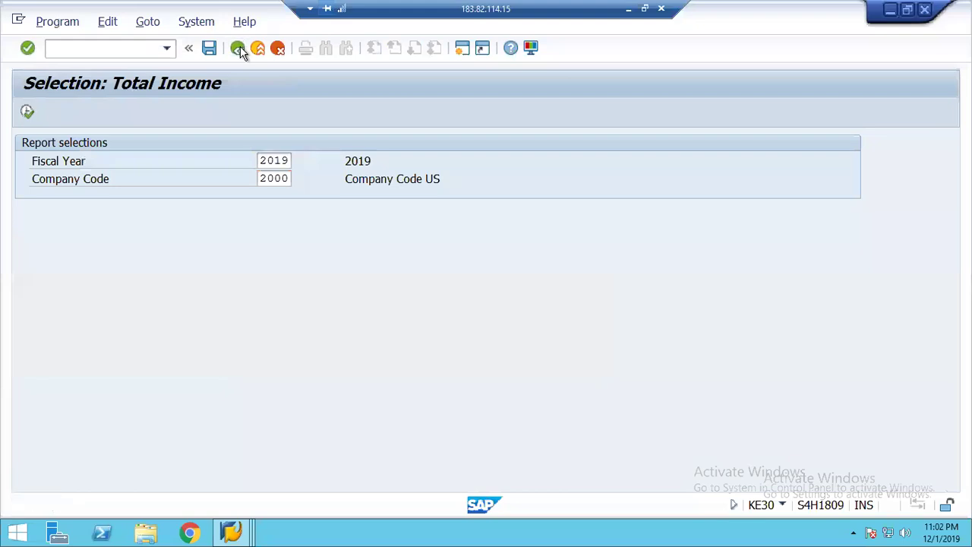
click(238, 48)
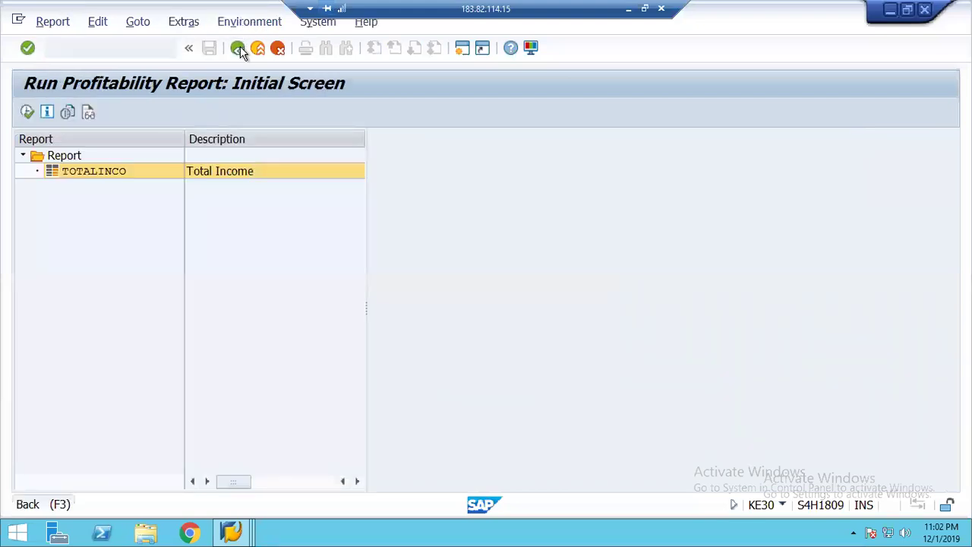
click(238, 48)
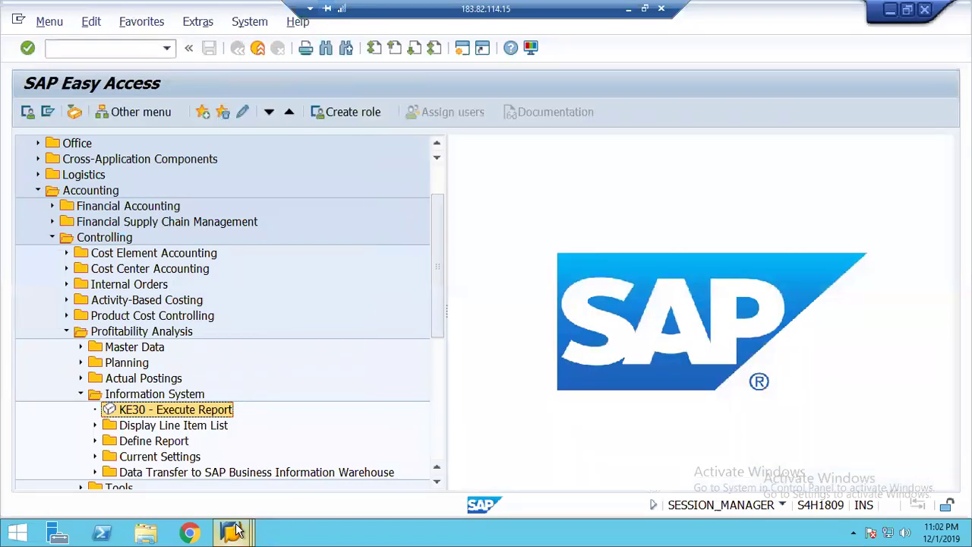
Step: Switch to the Display IMG session and open the TOTALEXP form for changing from the Profitability Analysis report components
mouse_move(235, 532)
click(240, 452)
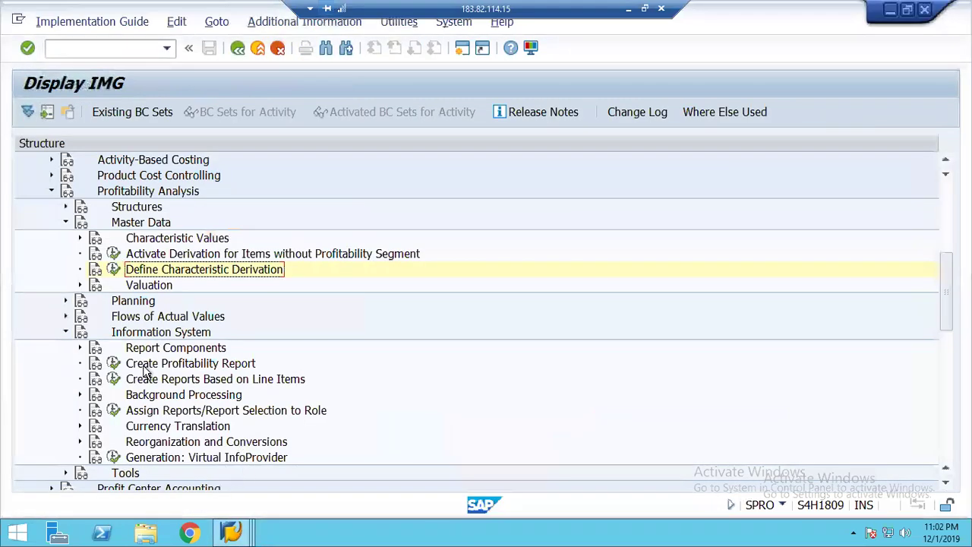
click(79, 348)
click(141, 457)
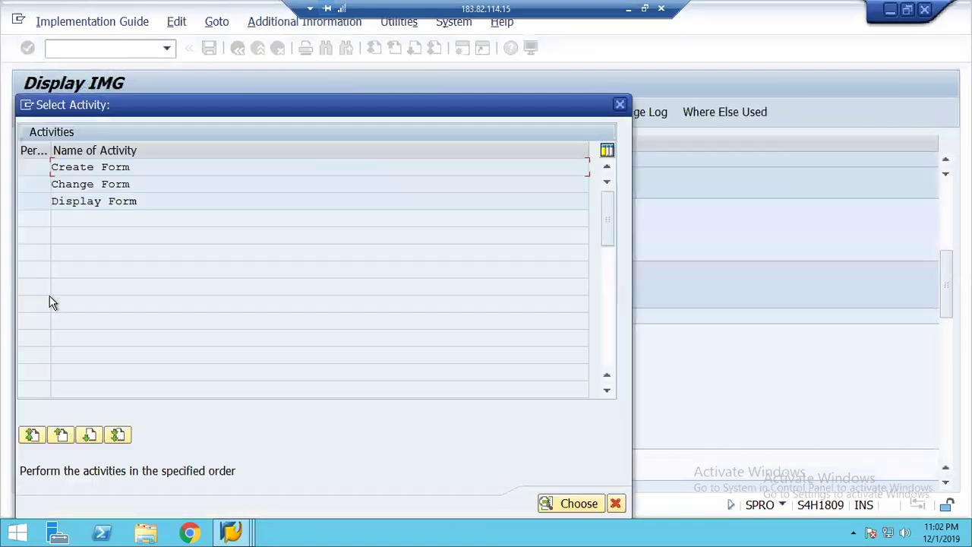
double_click(87, 186)
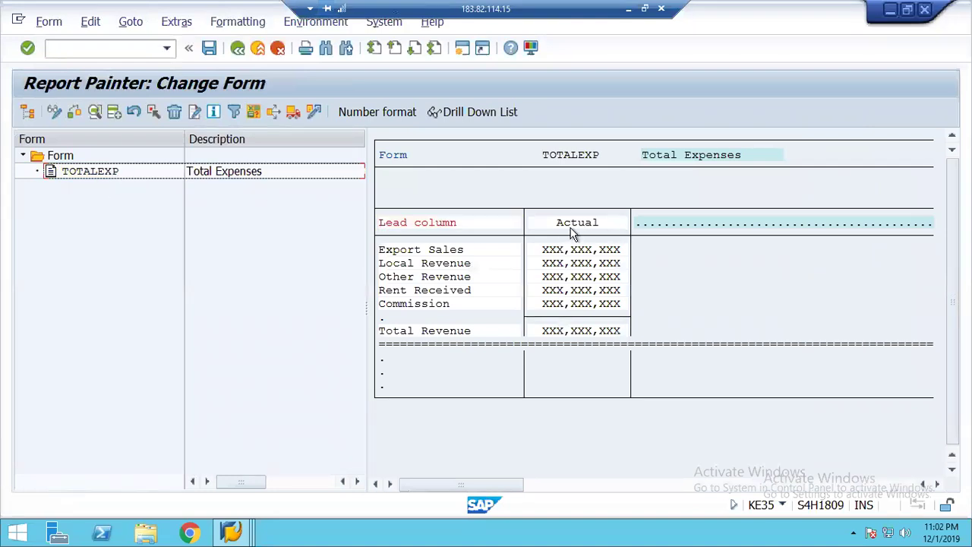
Step: Set the value field of the form's Export Sales row to Value TranCurr
double_click(399, 250)
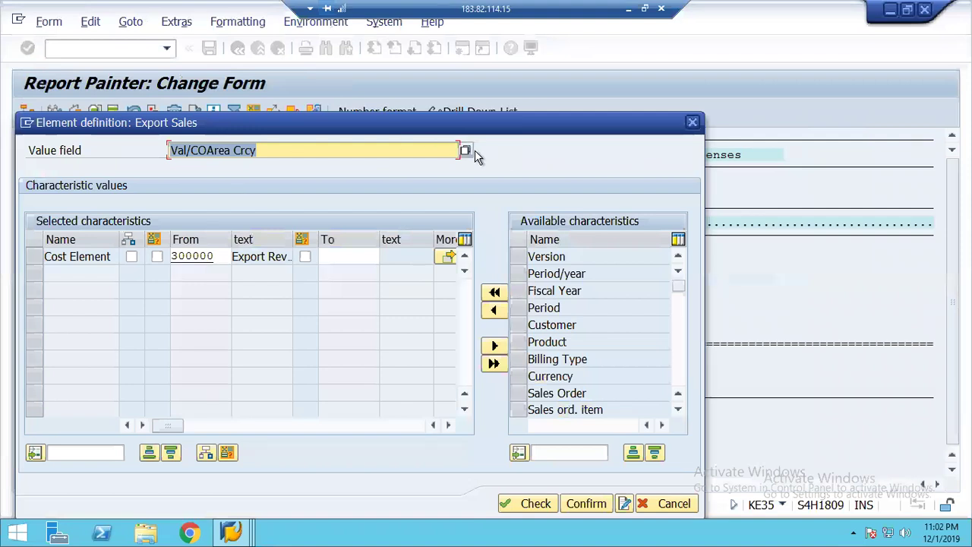
click(465, 150)
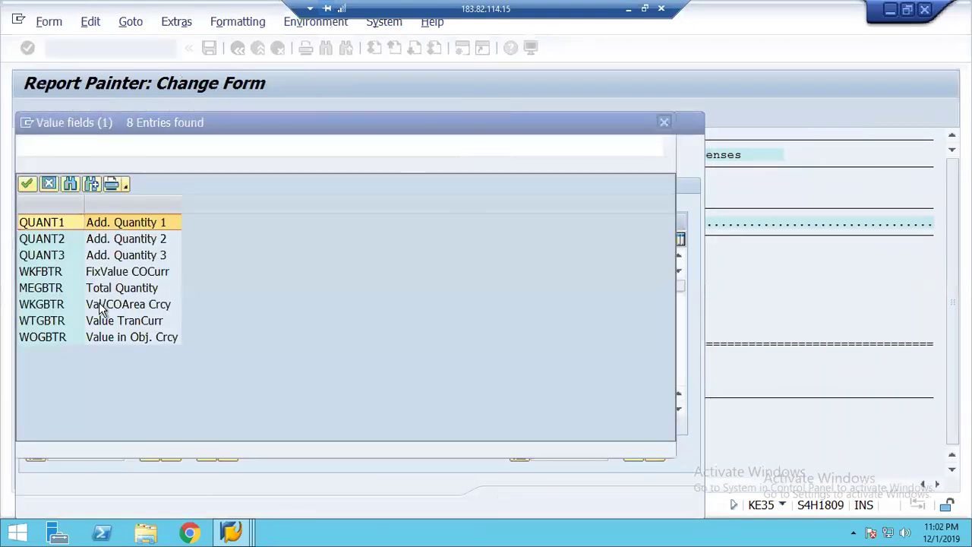
double_click(122, 328)
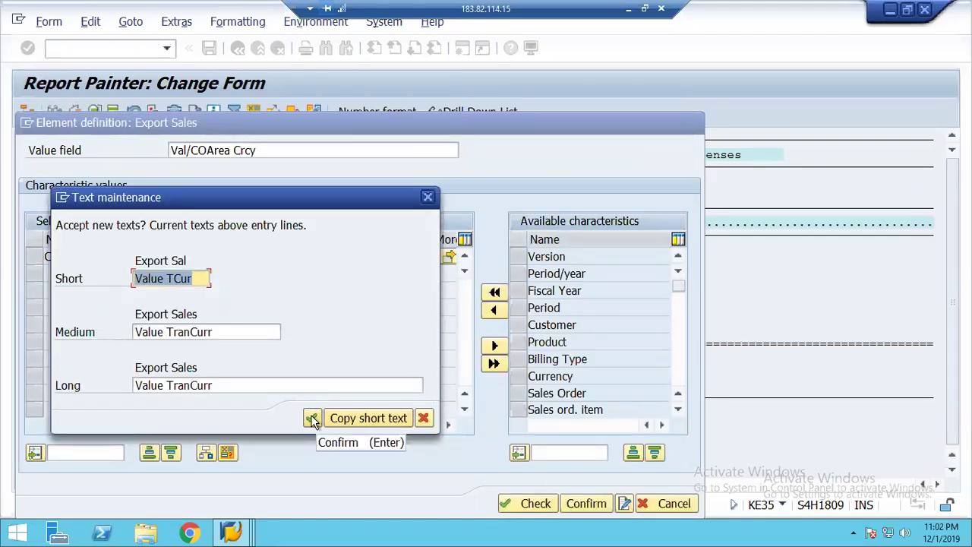
Step: Enter the short text Export Sal and medium text Export Sales, and check and confirm the Export Sales element
text(Expo)
key(Down)
key(Return)
key(Tab)
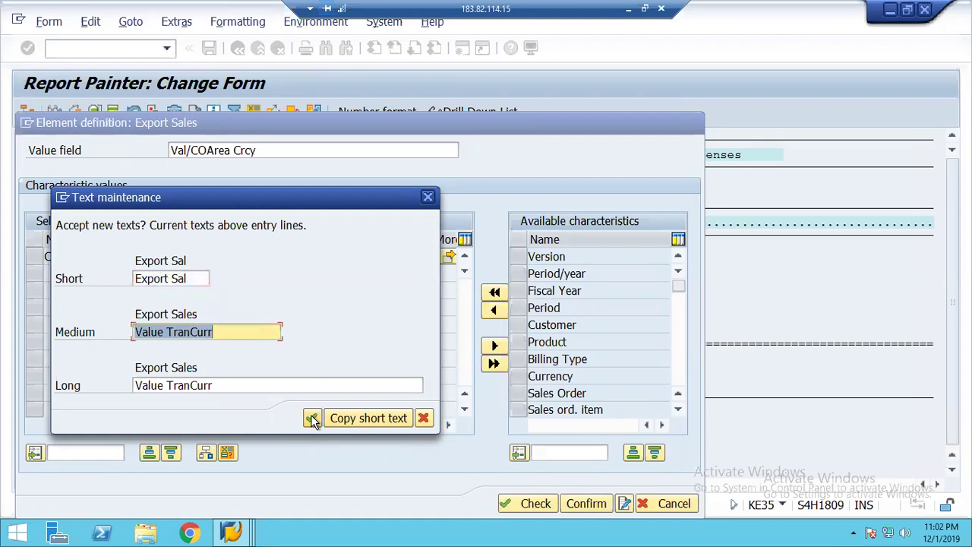
text(E)
key(Down)
key(Return)
key(Tab)
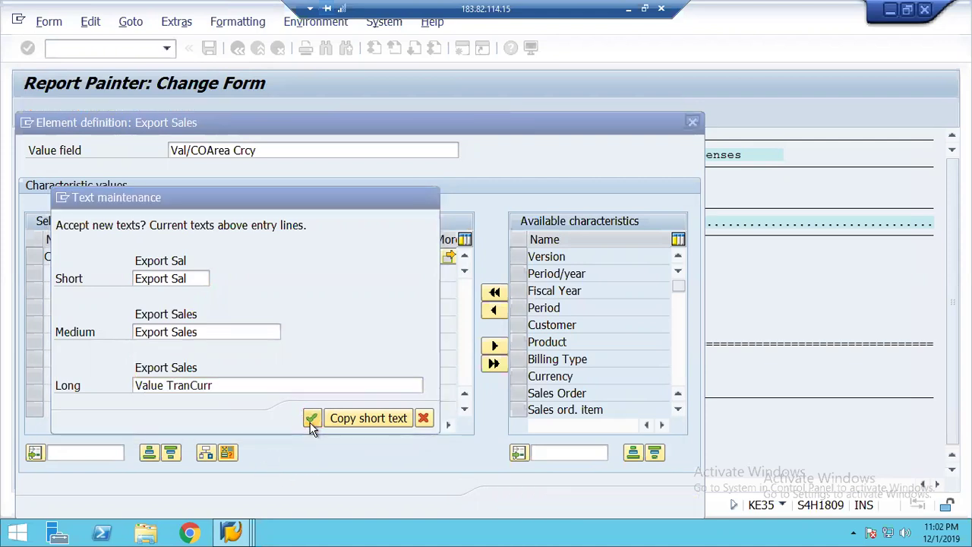
click(311, 418)
click(535, 507)
click(572, 509)
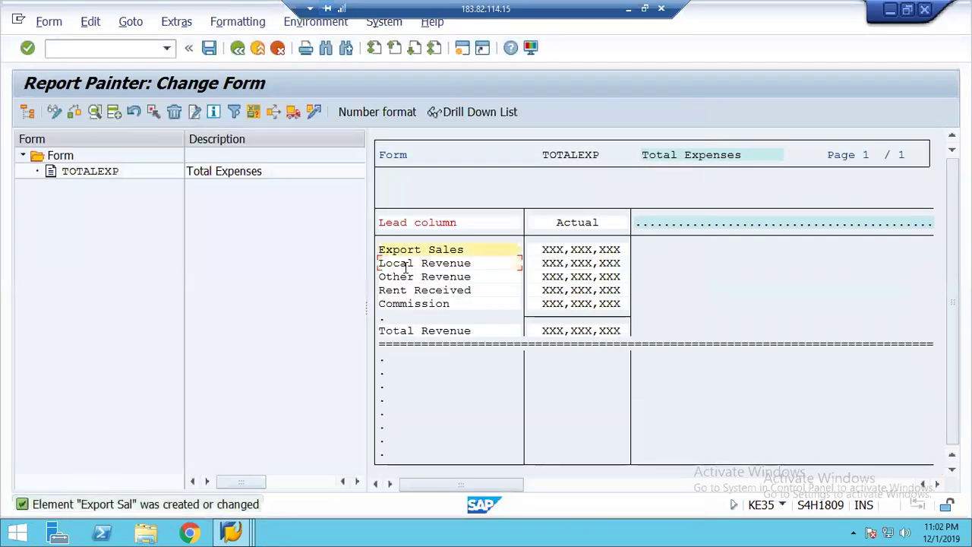
Step: Set the value field of the form's Local Revenue row to Value TranCurr
double_click(405, 266)
click(464, 150)
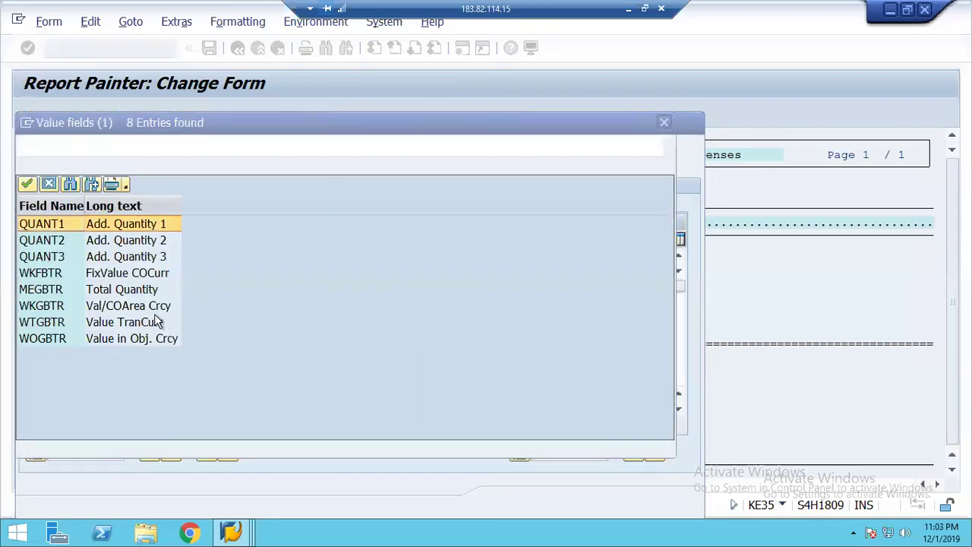
key(Escape)
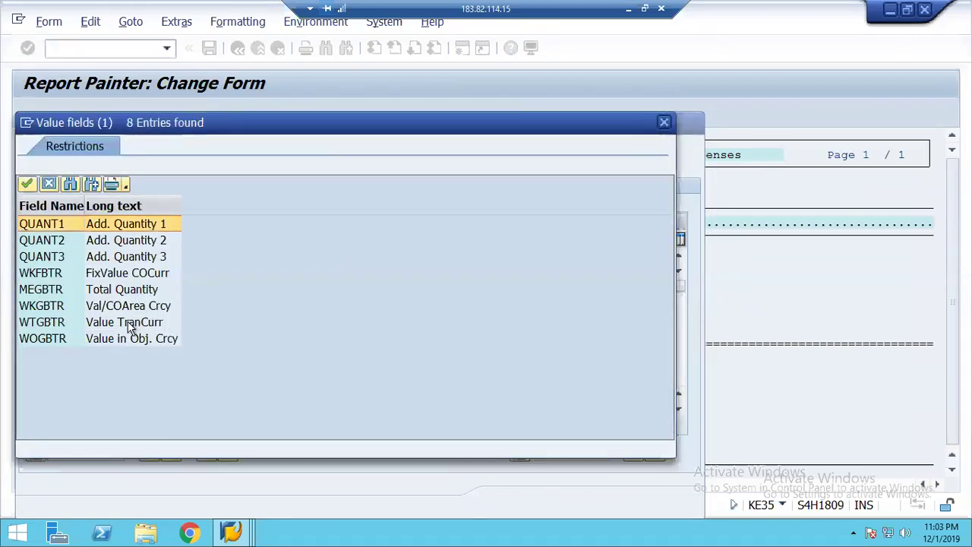
click(591, 504)
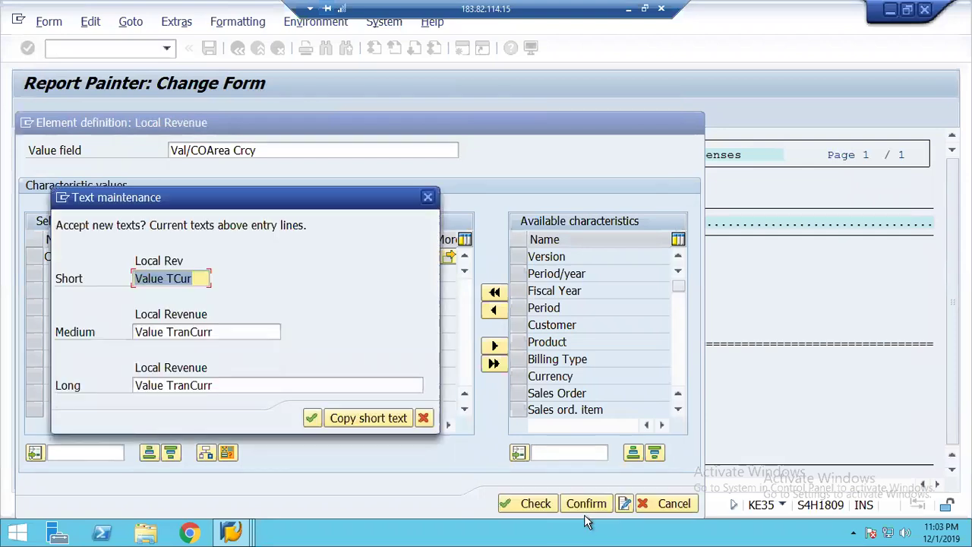
Step: Enter the short text Local Rev and medium text Local Revenue, and check and confirm the Local Revenue element
text(L)
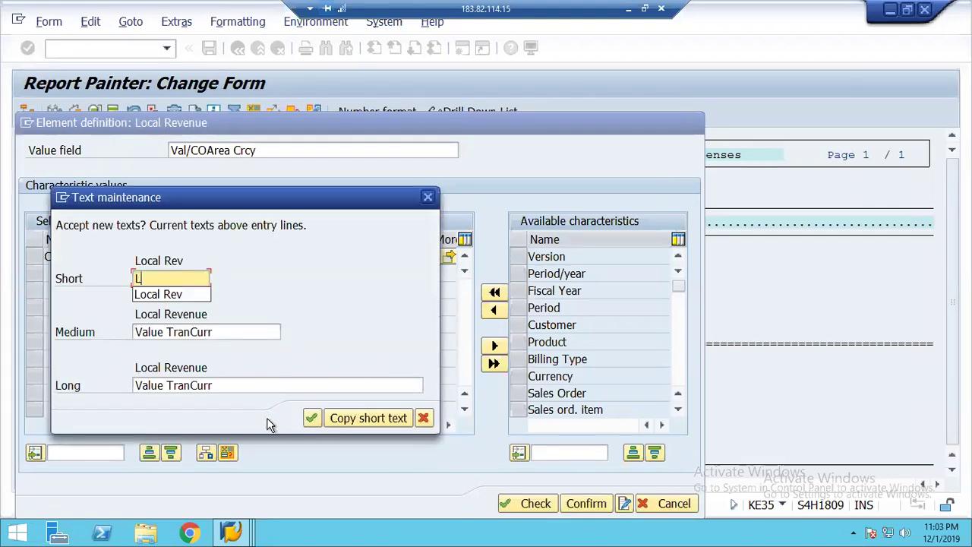
text(ocal)
key(Down)
key(Return)
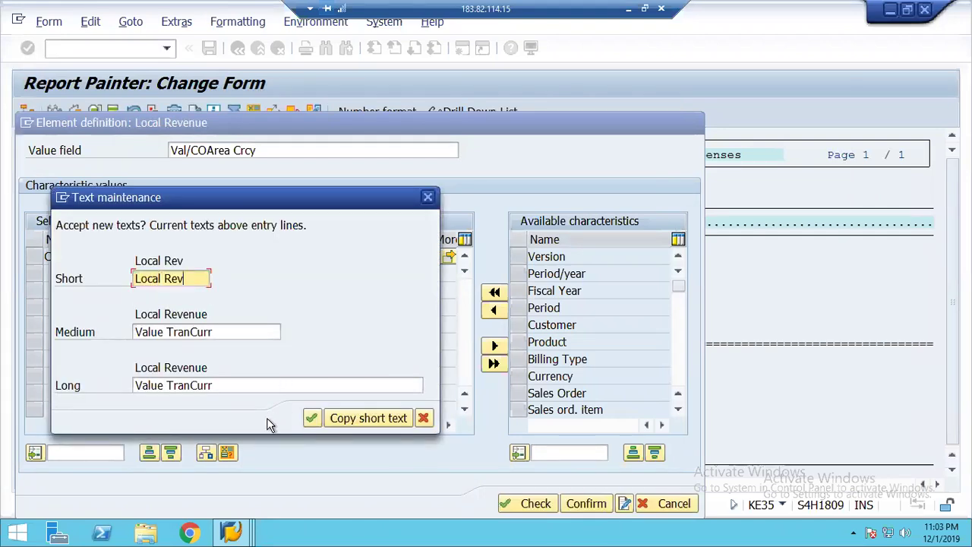
key(Tab)
text(L)
key(Down)
key(Return)
key(Return)
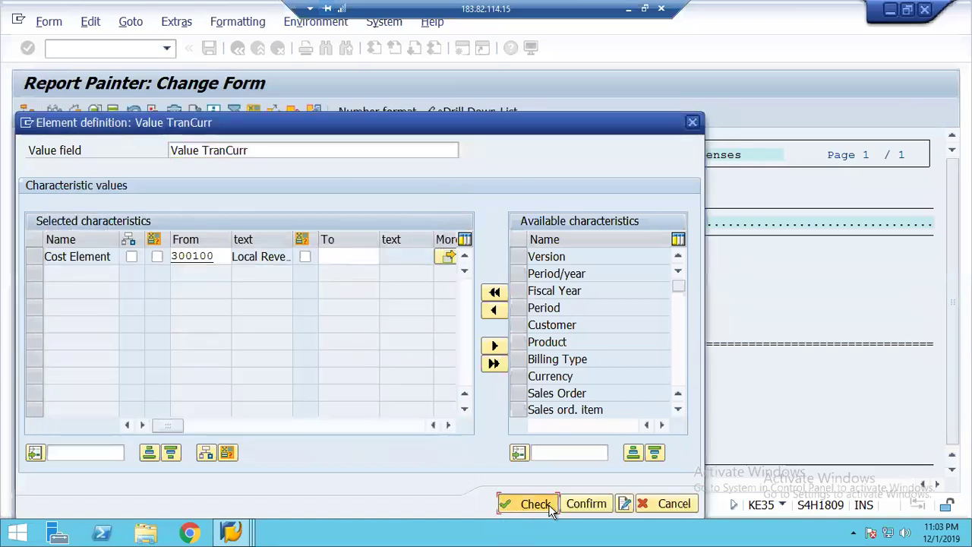
click(578, 505)
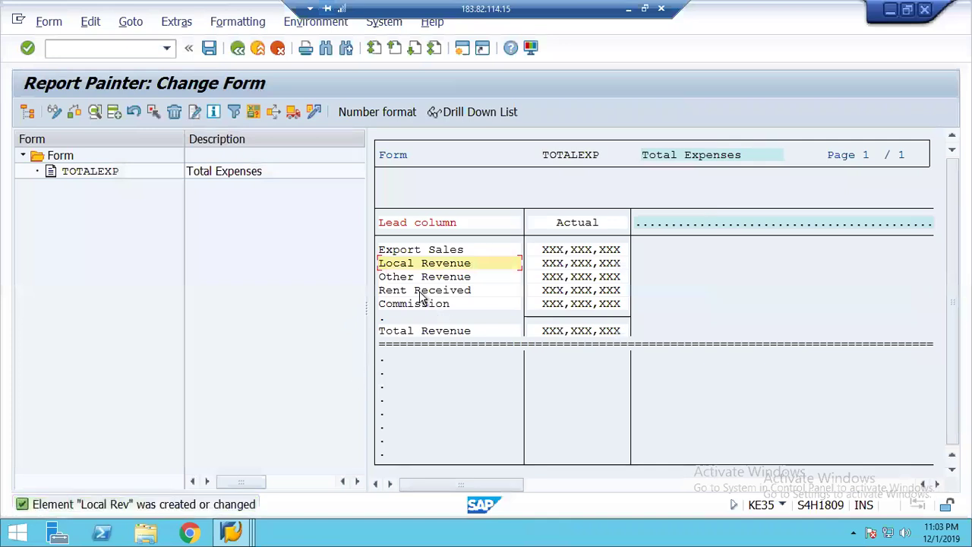
Step: Set the value field of the form's Other Revenue row to Value TranCurr and check the element
double_click(404, 278)
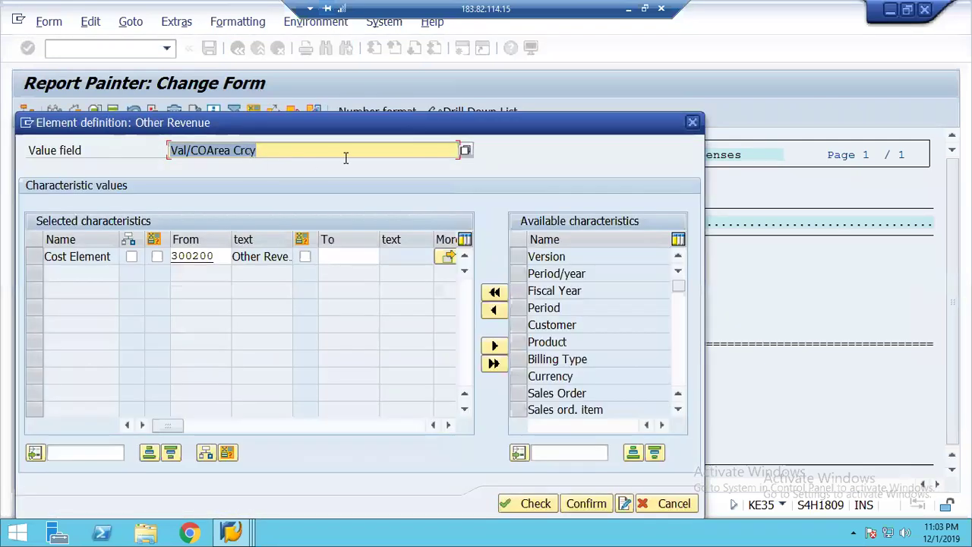
click(464, 150)
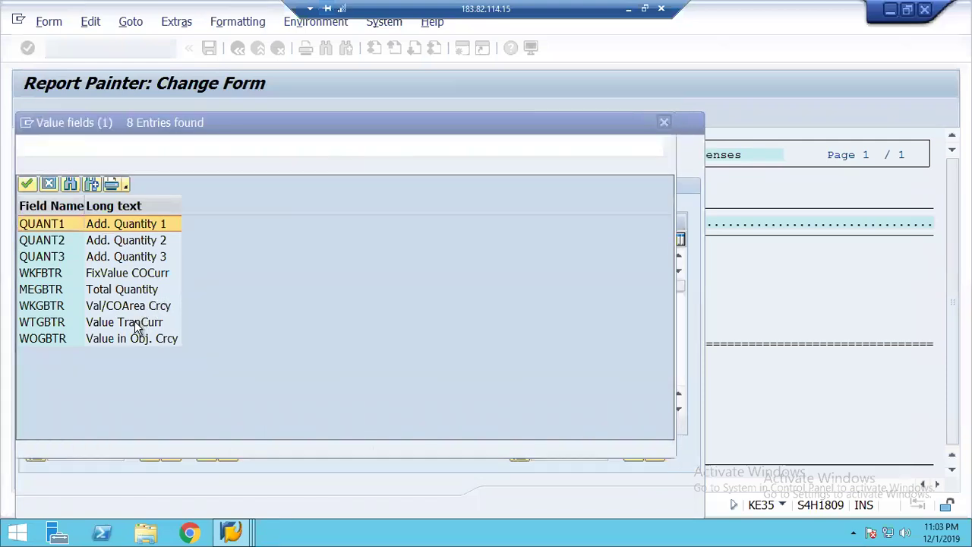
double_click(134, 320)
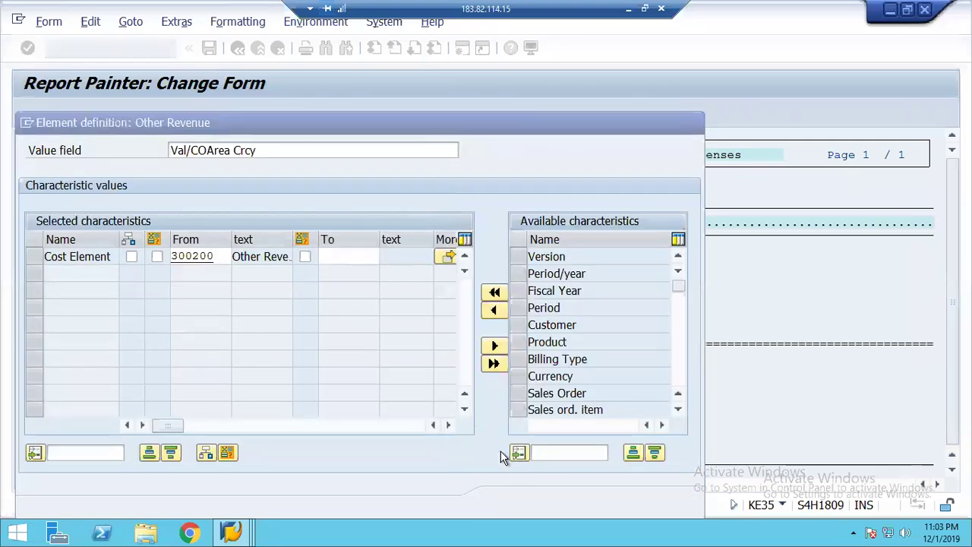
click(628, 506)
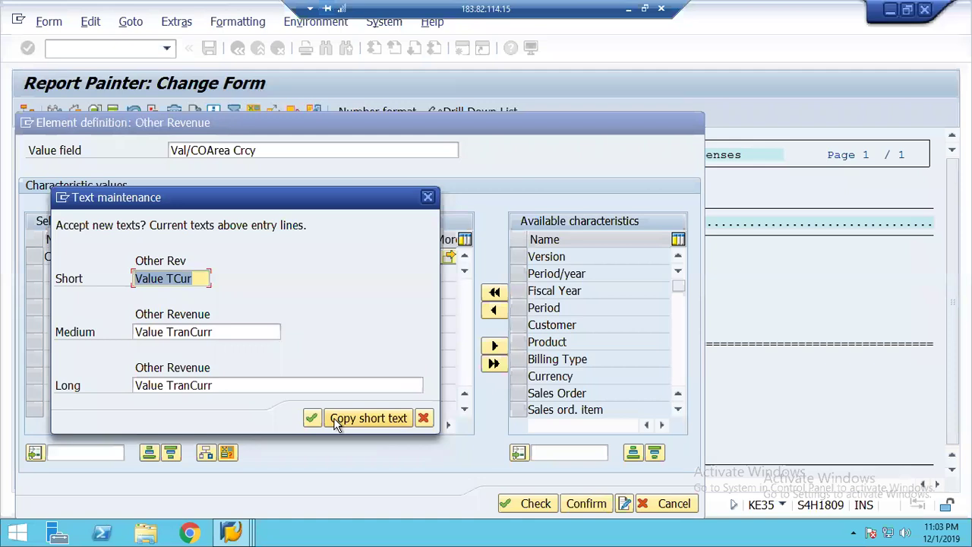
Step: Enter the short text Other Rev and medium text Other Revenue, and confirm the Other Revenue element
text(Other Re)
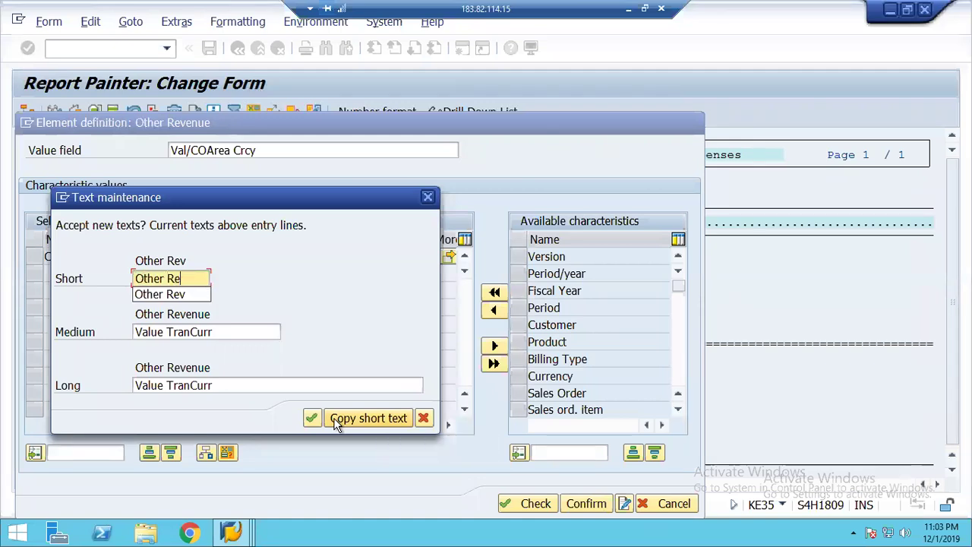
text(v)
key(Tab)
text(O)
key(Down)
key(Return)
key(Return)
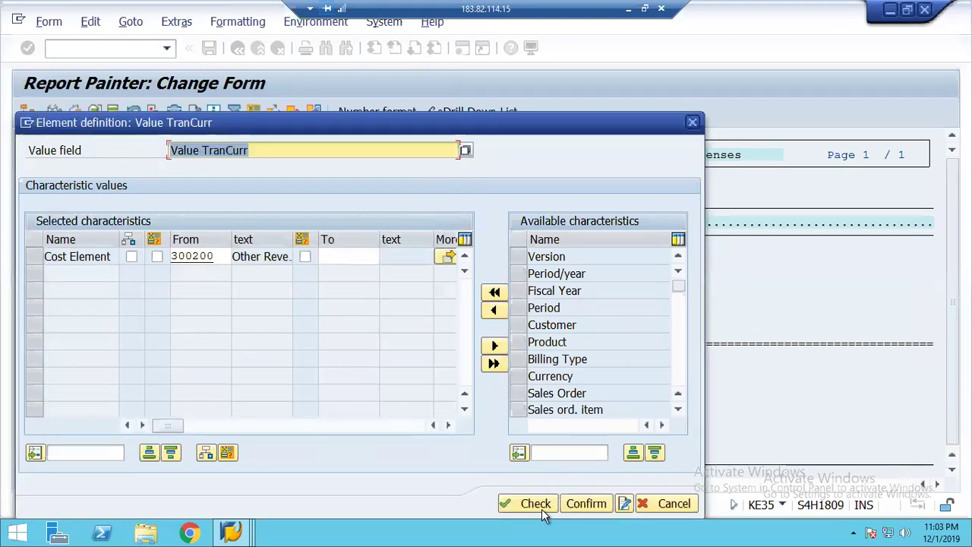
click(582, 503)
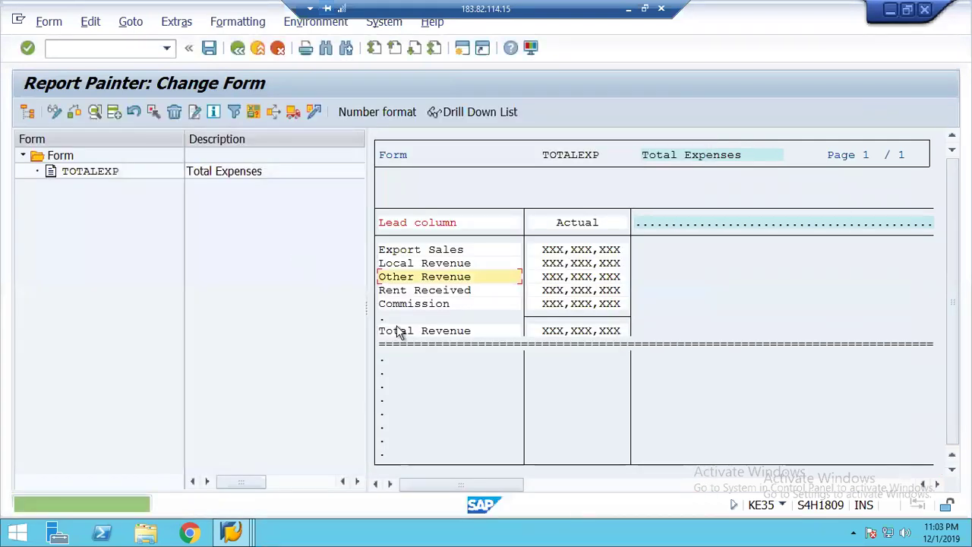
Step: Set the value field of the form's Rent Received row to Value TranCurr and submit the element definition
double_click(414, 291)
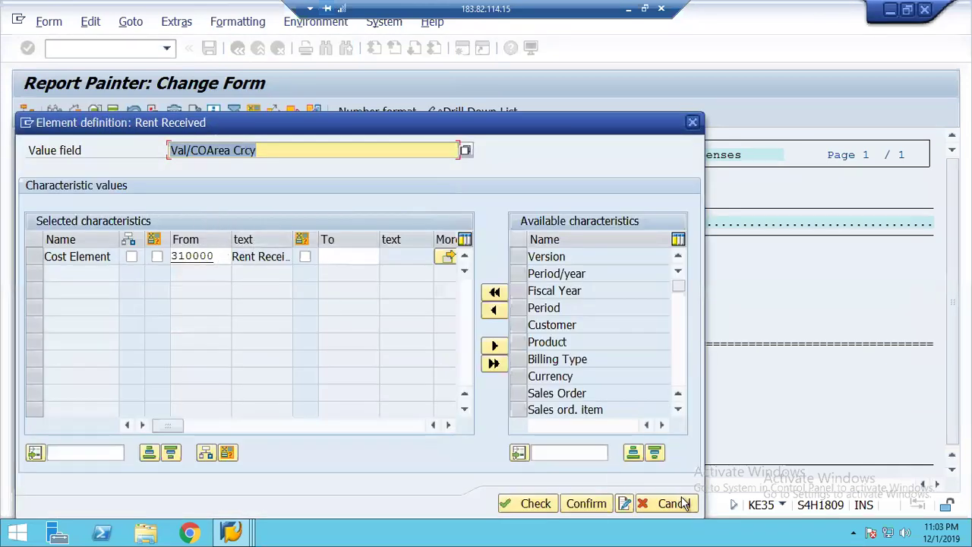
click(466, 152)
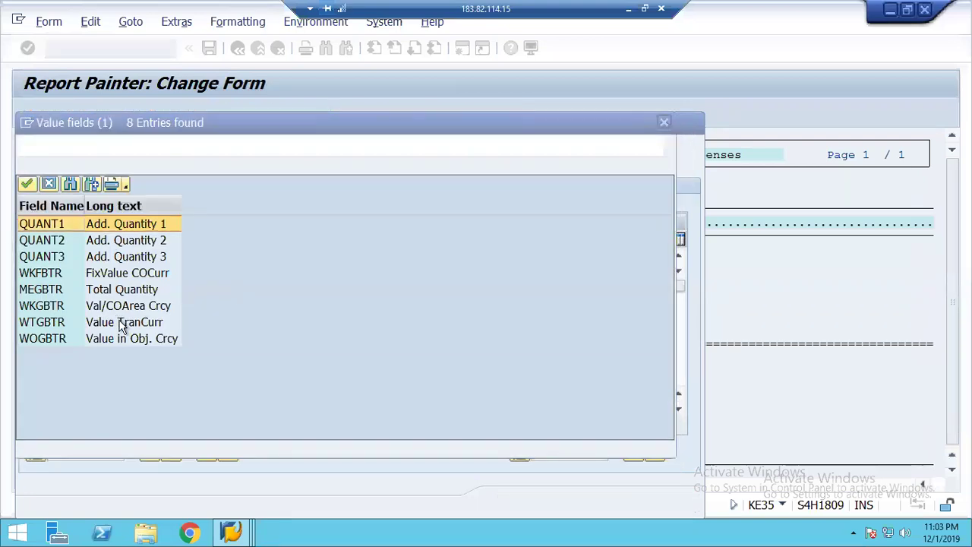
double_click(127, 306)
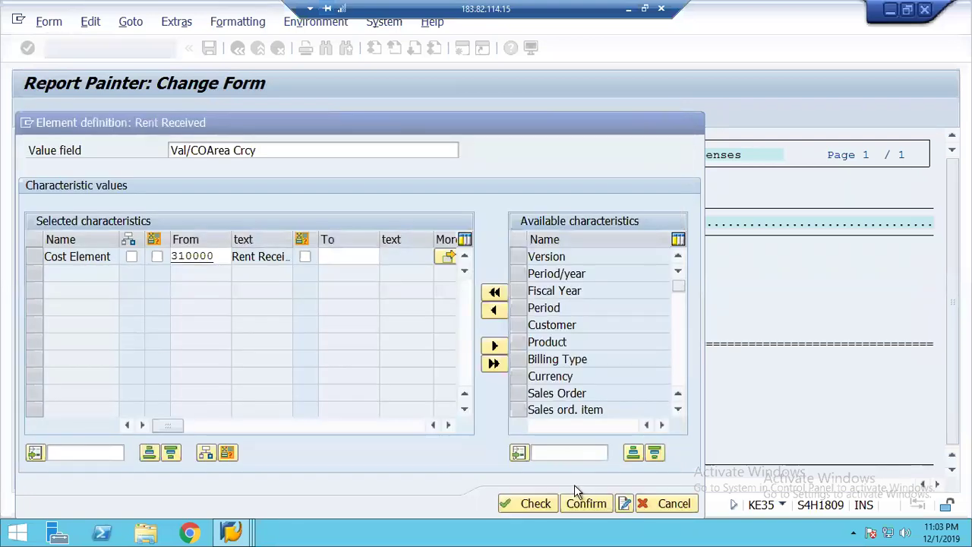
click(588, 503)
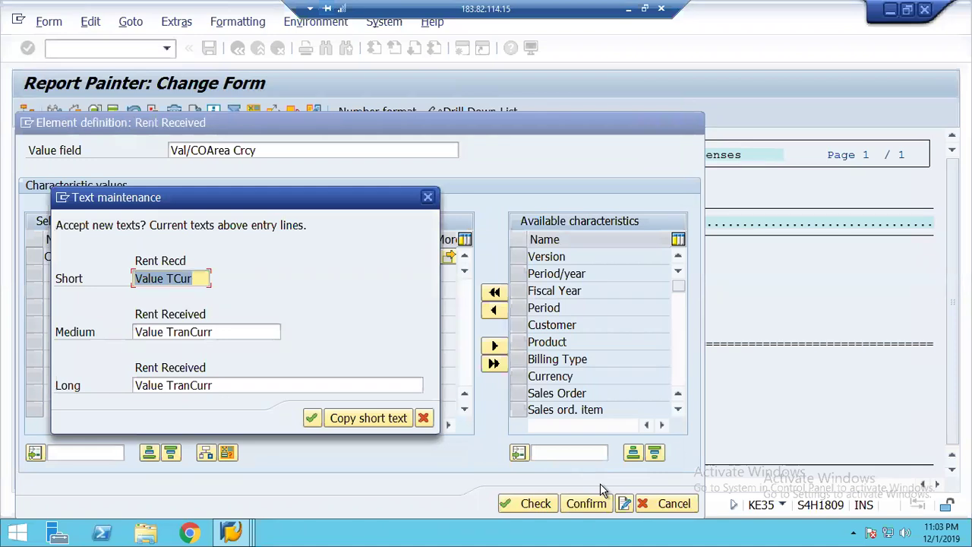
Step: Enter the short text Rent Recd and medium text Rent Received, and check and confirm the Rent Received element
text(Rent)
key(Down)
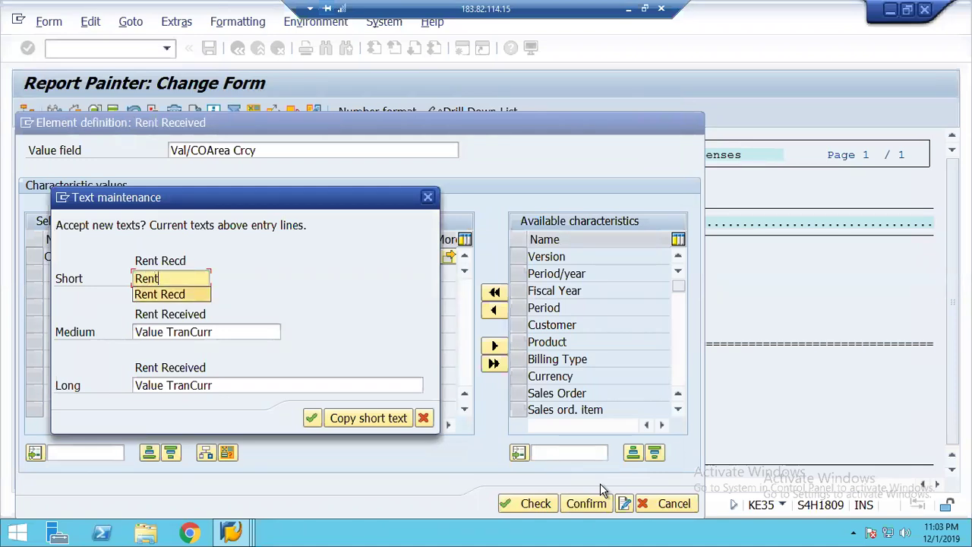
key(Return)
key(Tab)
text(Rent)
key(Down)
key(Return)
key(Return)
click(550, 505)
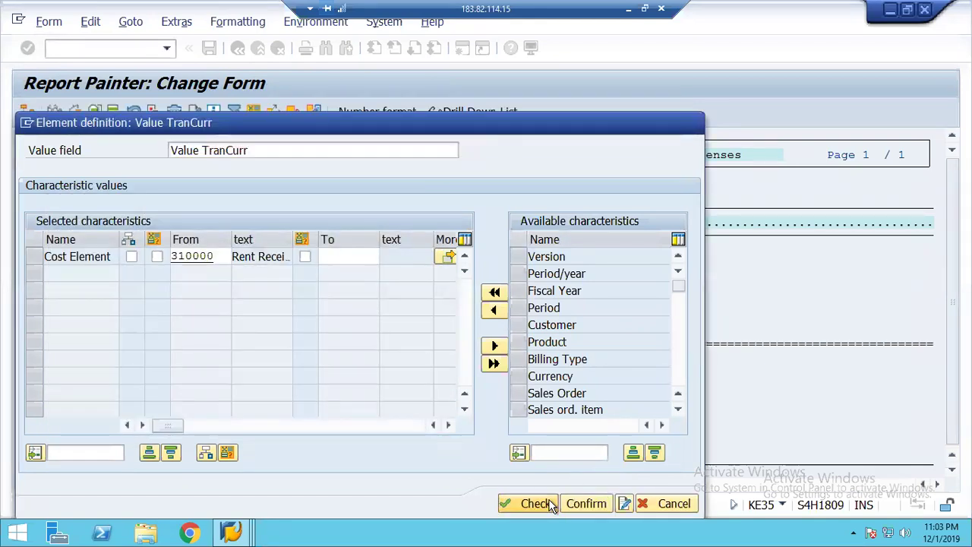
click(586, 504)
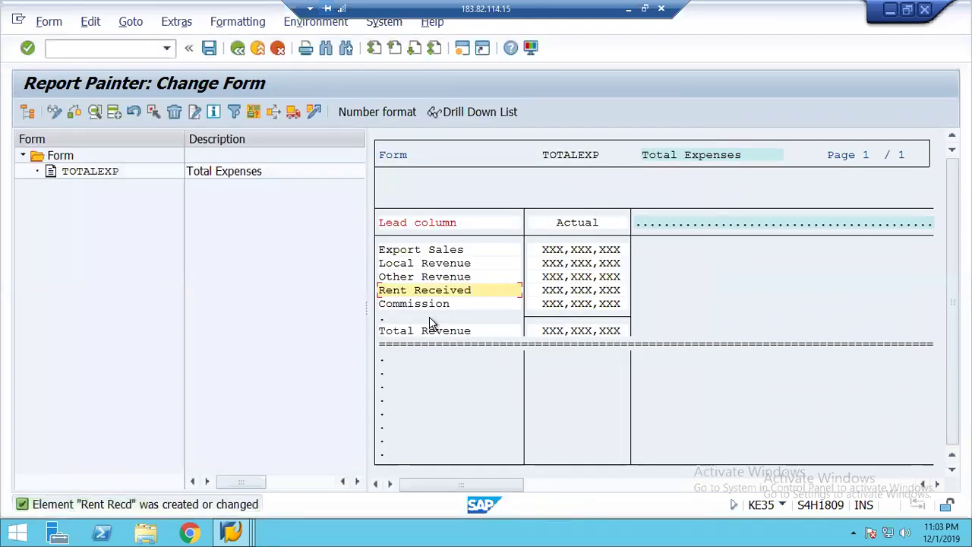
Step: Set the value field of the form's Commission row to Value TranCurr and check the element
double_click(405, 305)
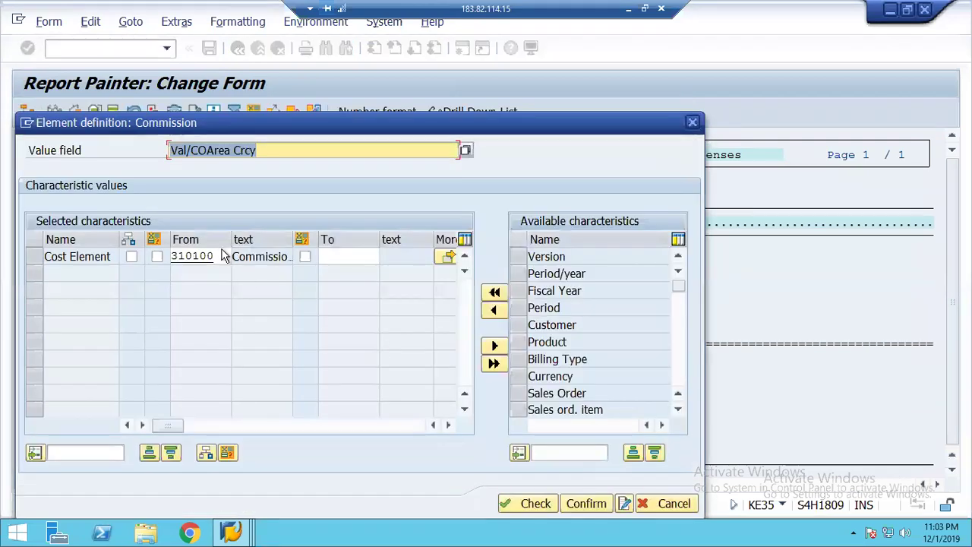
click(465, 151)
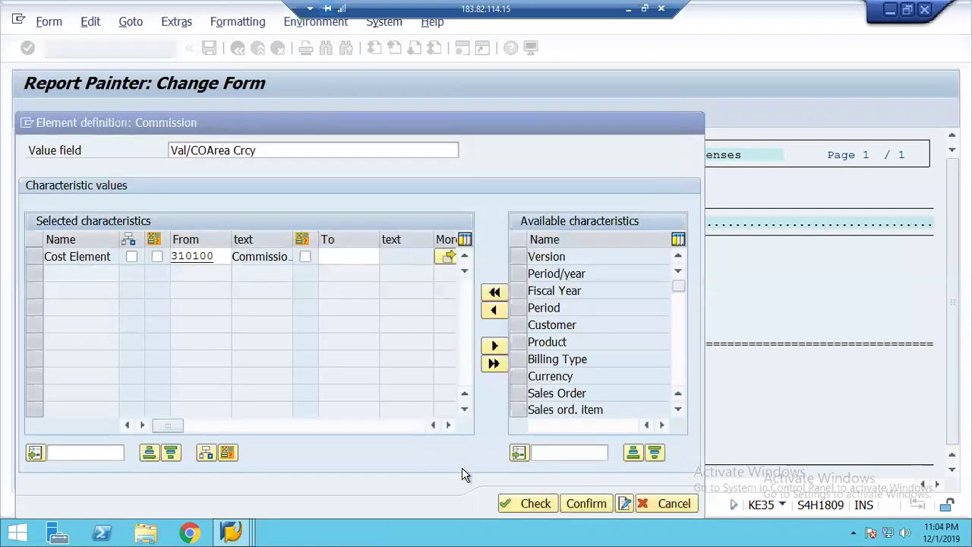
click(536, 503)
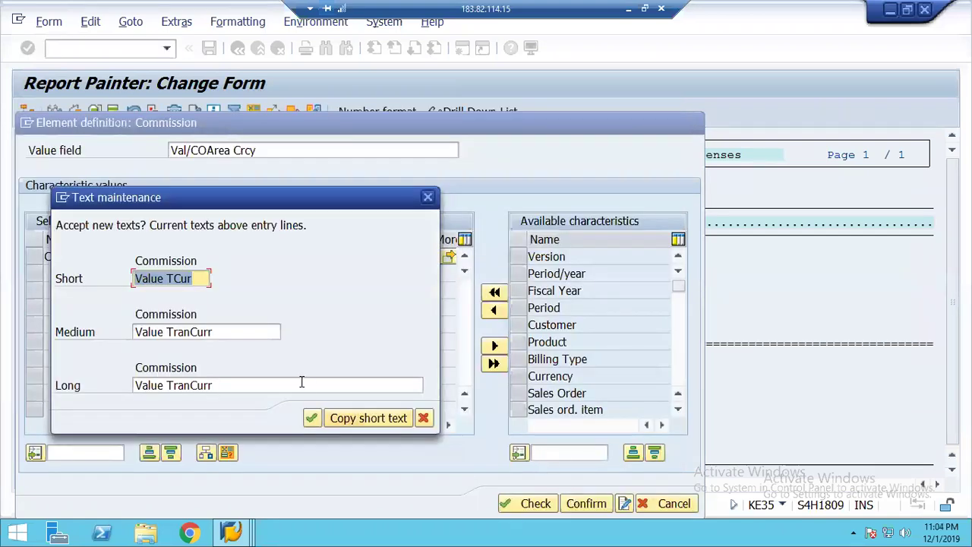
Step: Enter Commission as the short and medium text, and confirm the Commission element
text(Commission)
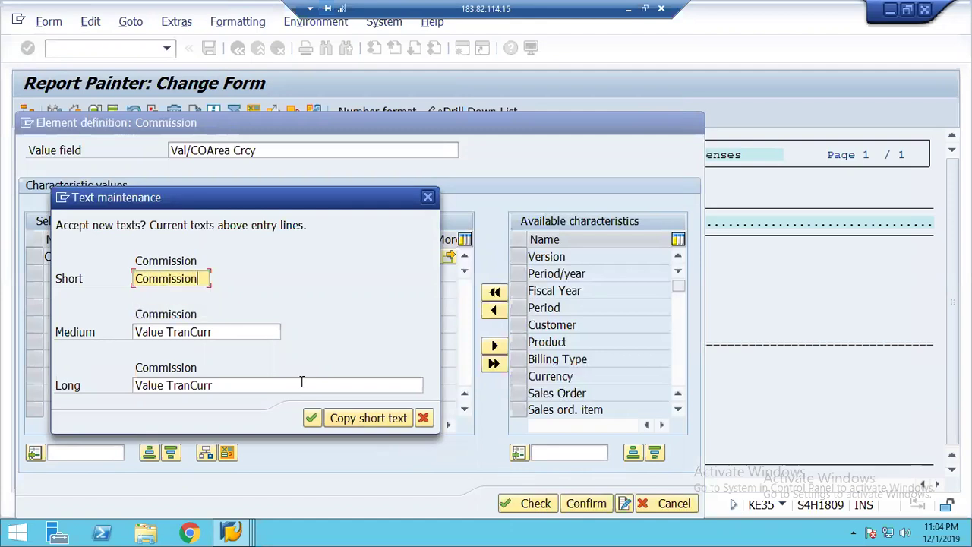
key(Tab)
text(Com)
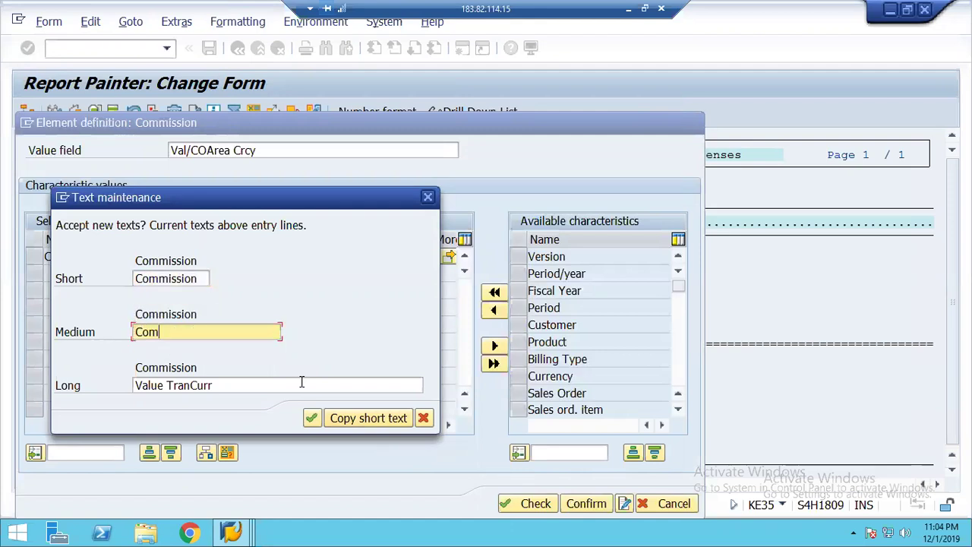
text(mission)
click(312, 417)
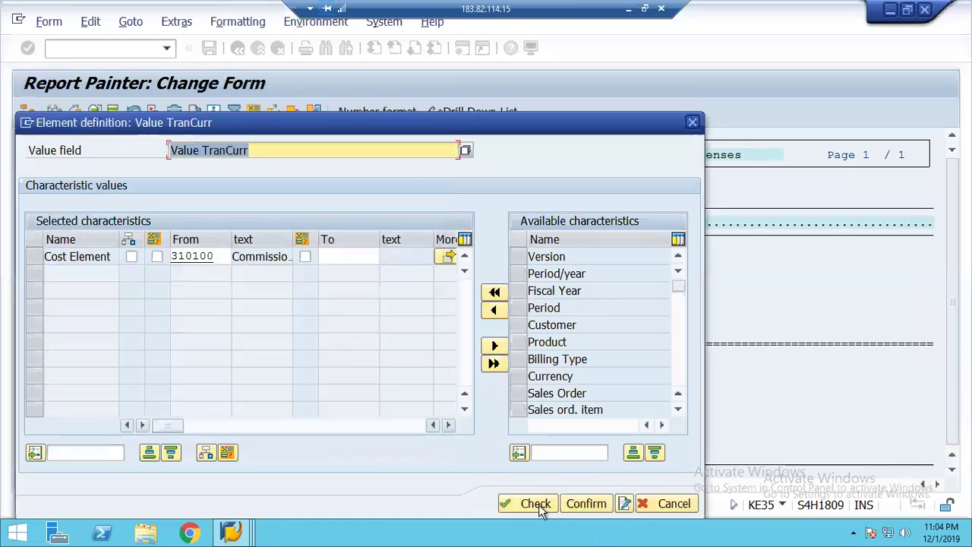
click(577, 504)
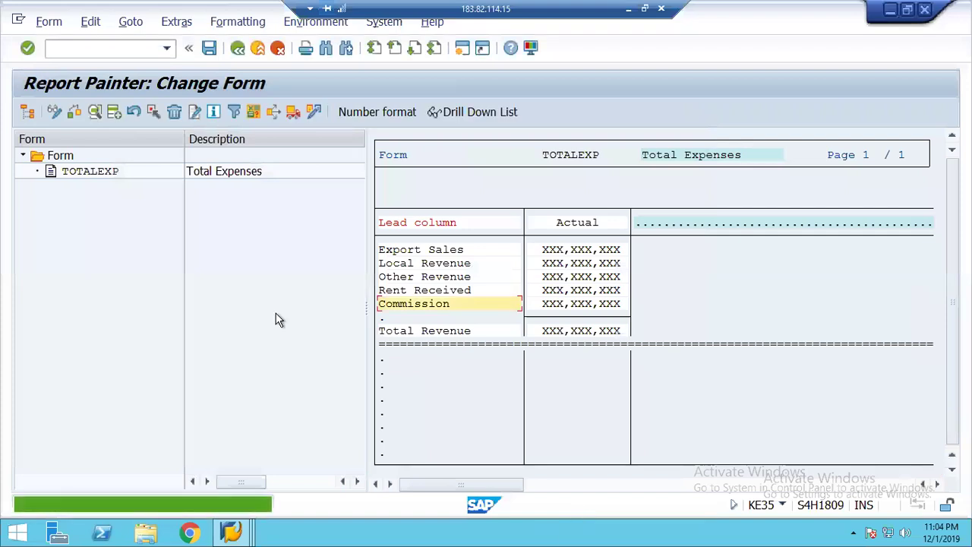
Step: Save the TOTALEXP form and return to the implementation guide, closing the form activity selection
click(210, 48)
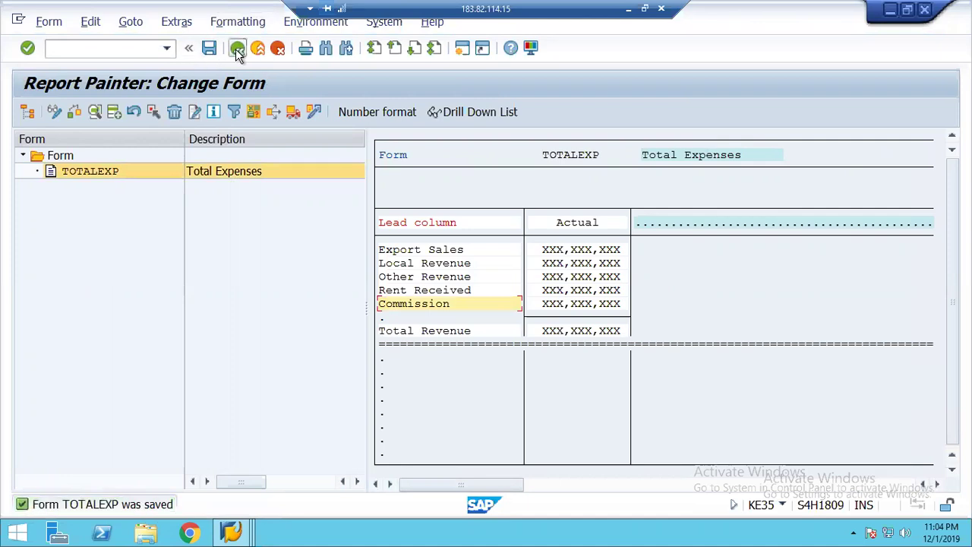
click(237, 49)
click(236, 49)
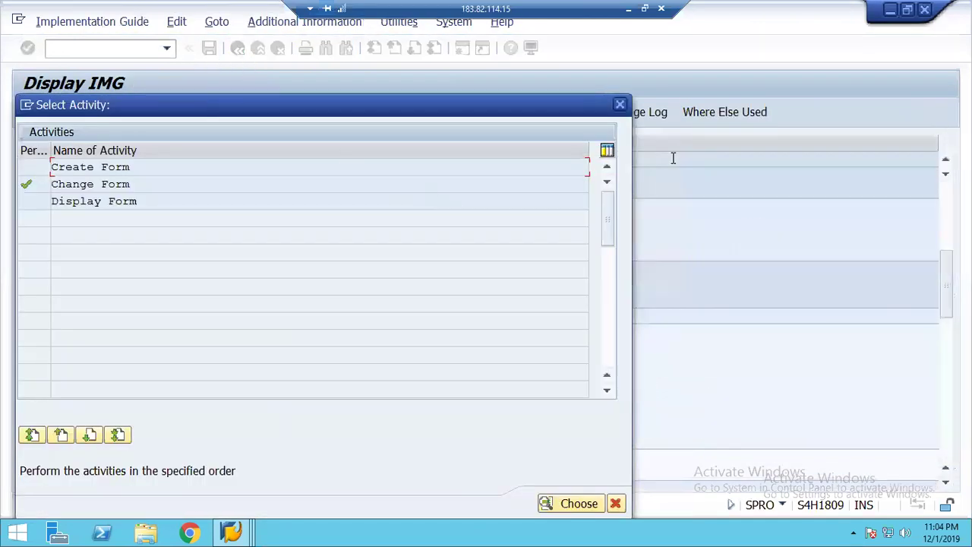
click(620, 104)
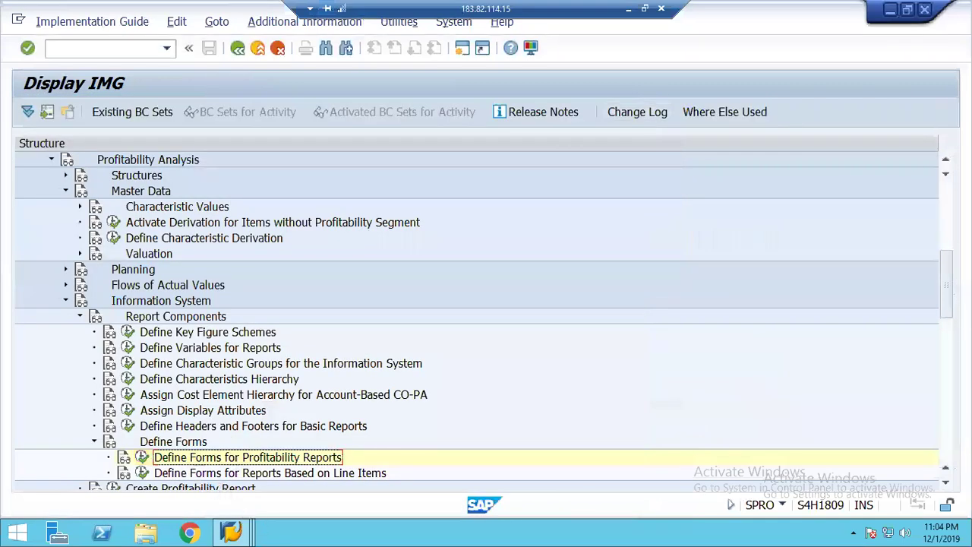
Step: Open the Total Income report for changing through the Create Profitability Report activity and show its variables
scroll(950, 486, down, 4)
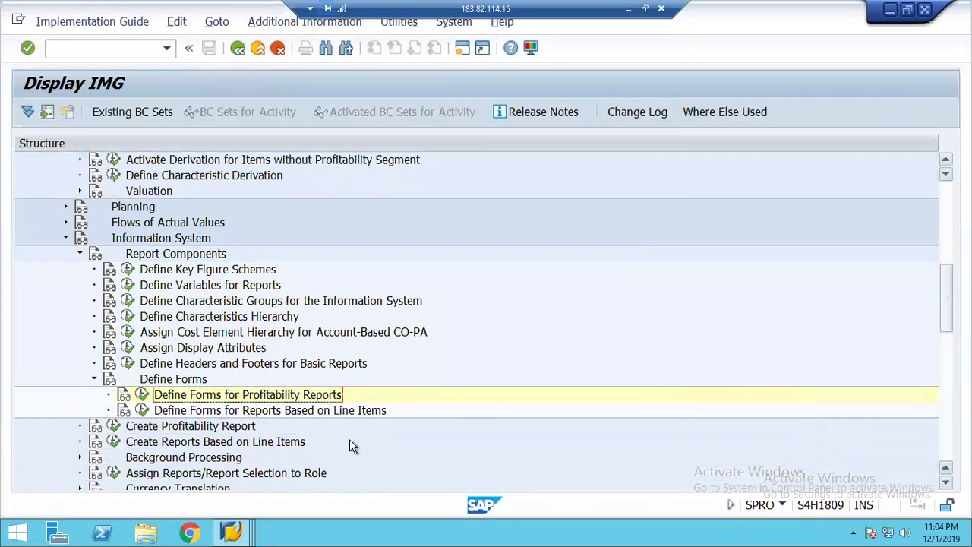
click(114, 427)
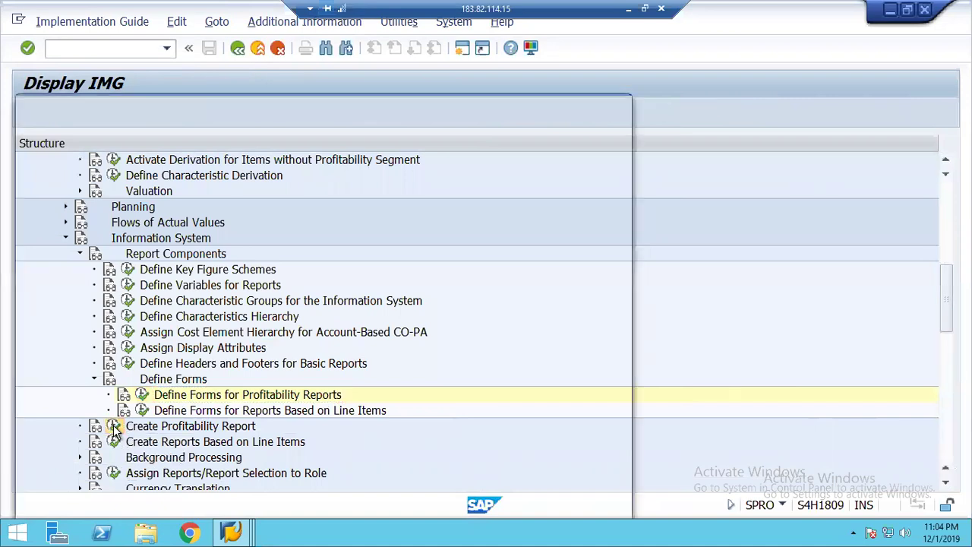
double_click(124, 183)
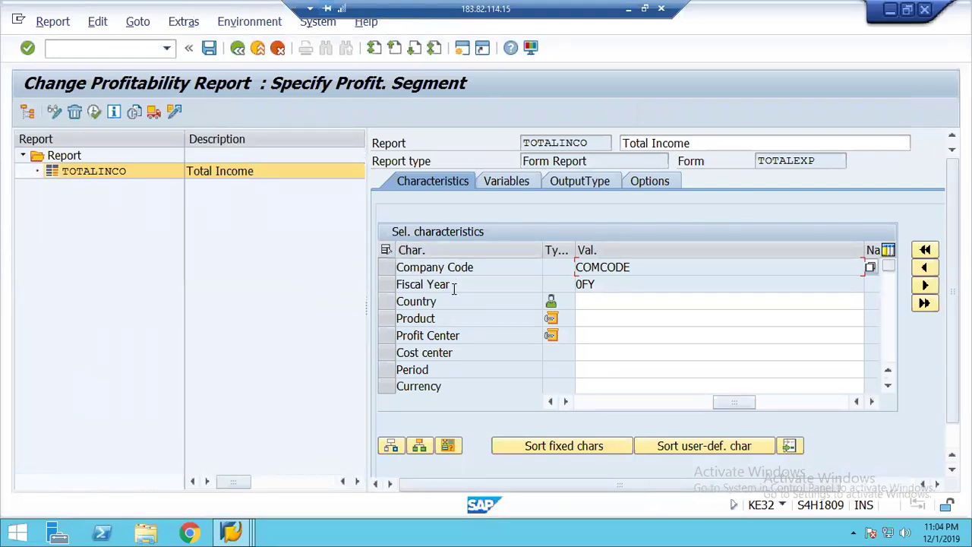
click(500, 185)
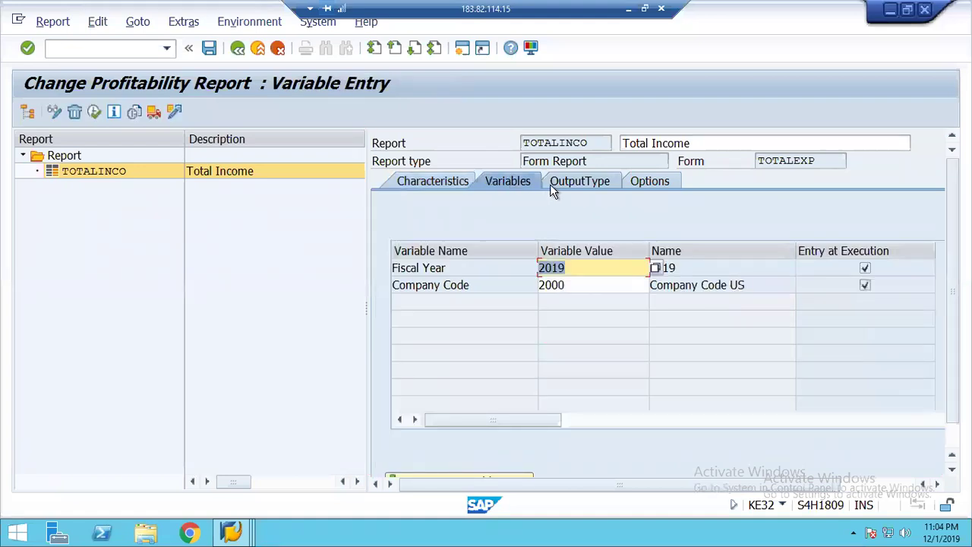
Step: Save the TOTALINCO report and return to the profitability report activity selection
click(210, 48)
click(237, 49)
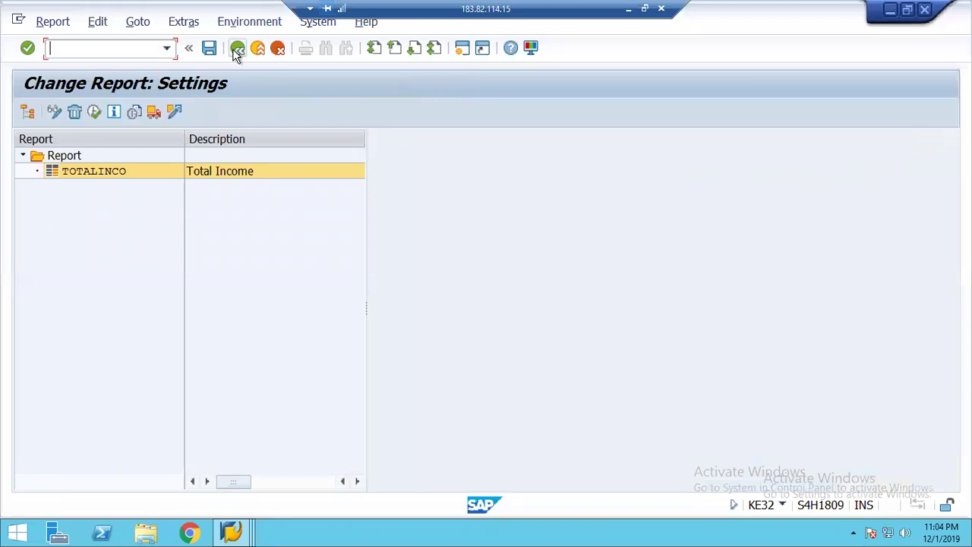
click(237, 49)
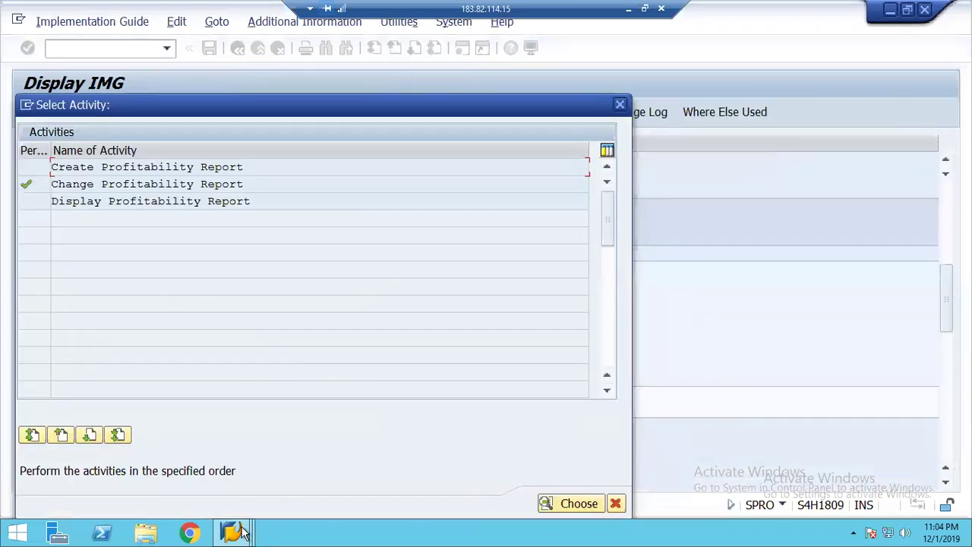
Step: Switch to the SAP Easy Access session and run the KE30 Total Income report for fiscal year 2019 and company code 2000
click(240, 530)
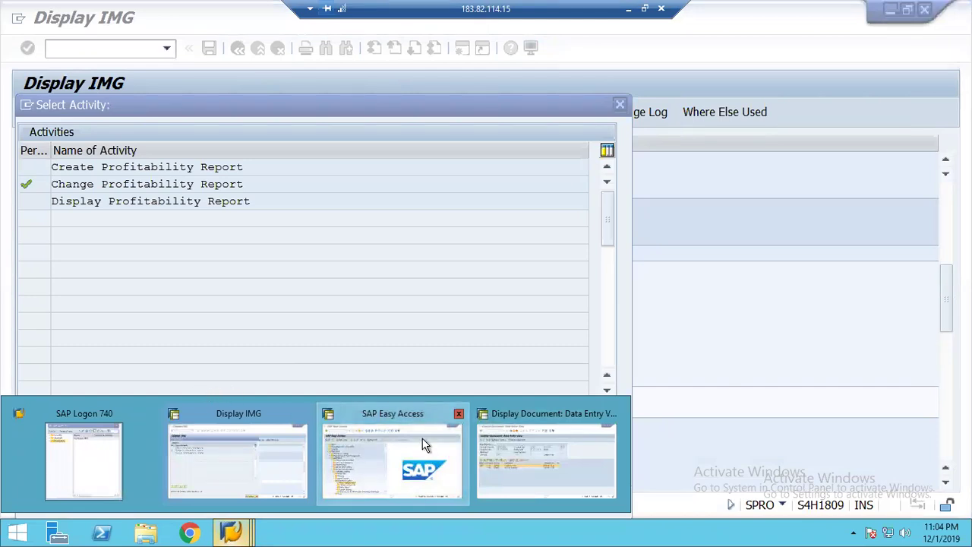
click(424, 445)
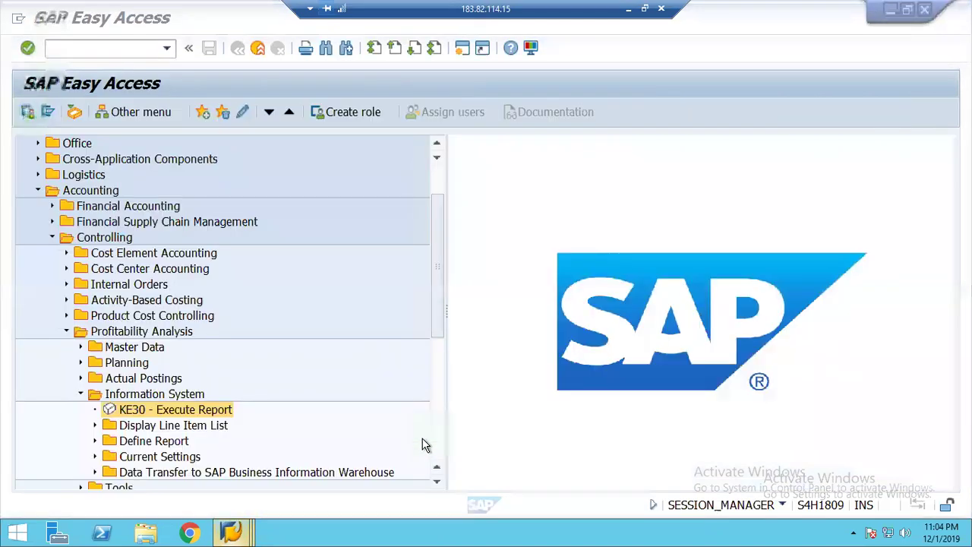
double_click(133, 411)
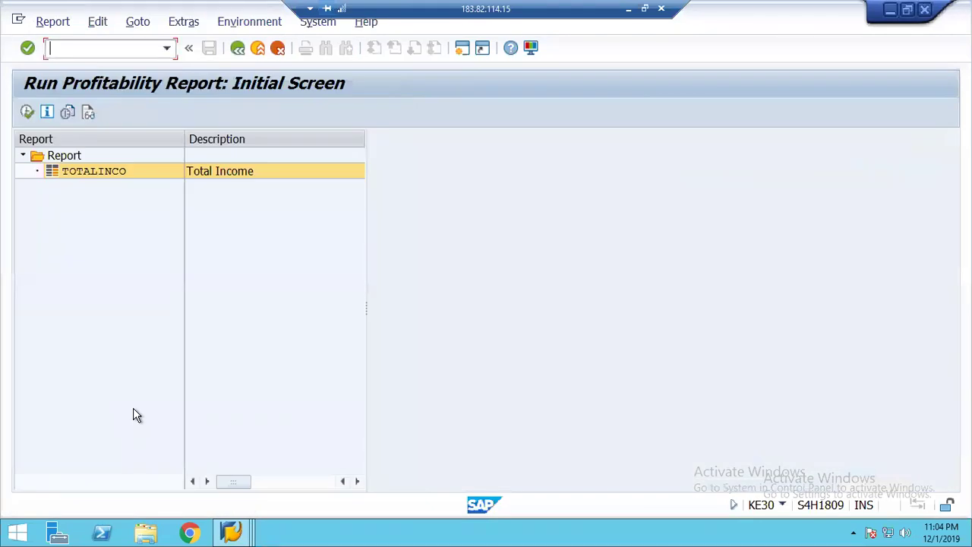
click(28, 112)
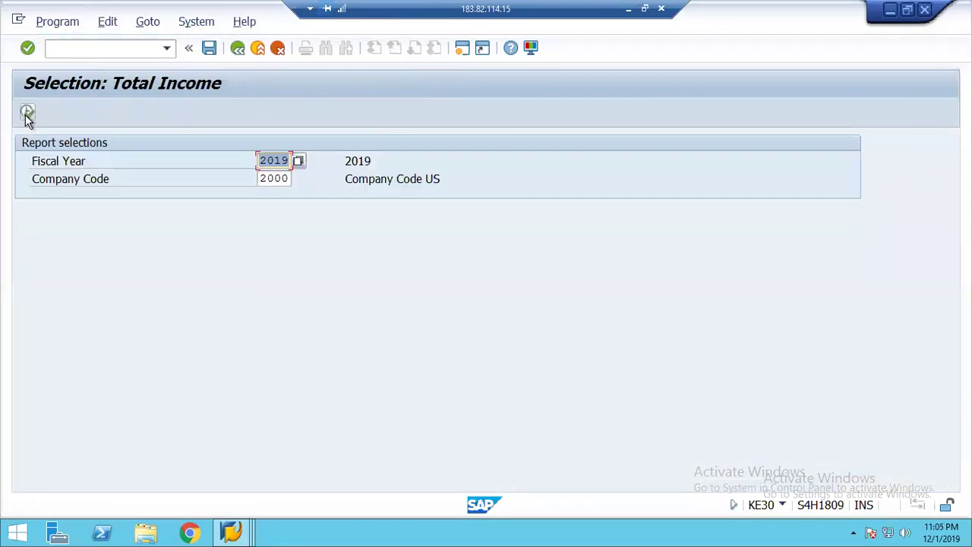
click(25, 112)
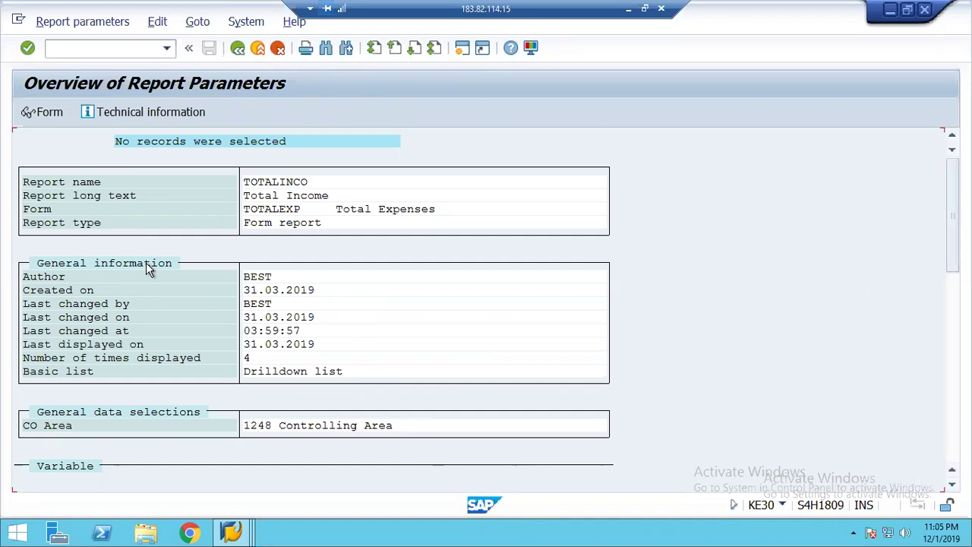
Step: Leave the Total Income report, open transaction F-02 and enter 31032019 as the document date
click(238, 48)
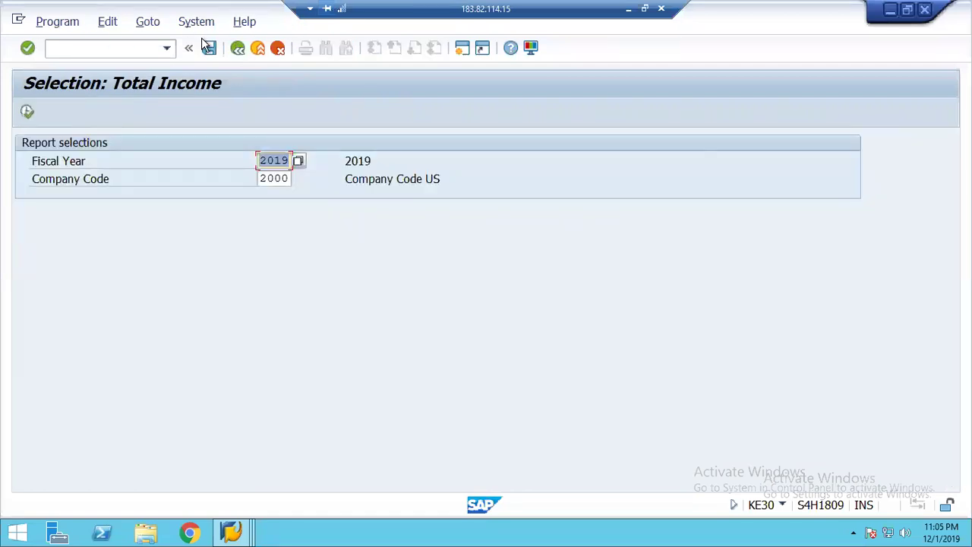
click(238, 47)
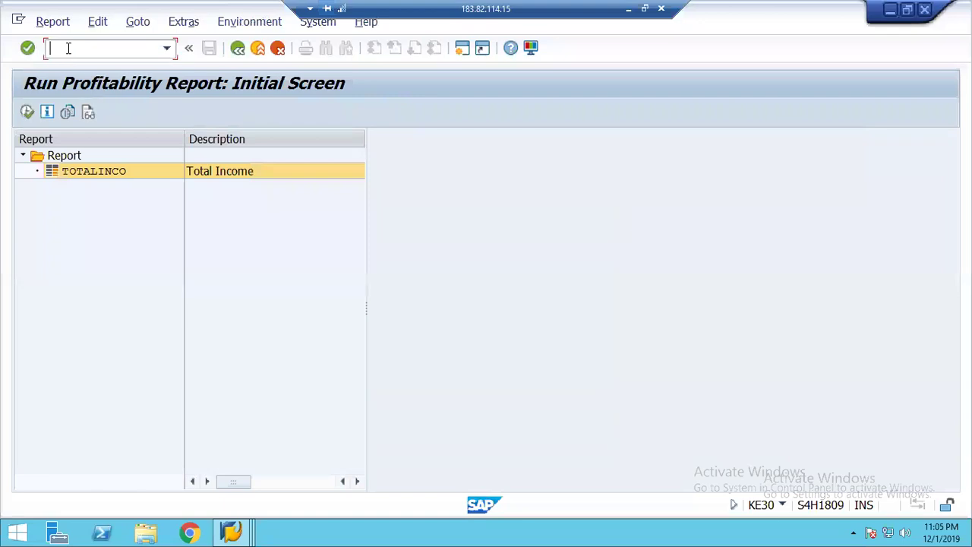
text(/nf-02)
key(Return)
key(Down)
key(Return)
Step: Try to start the first line item with posting key 50 and G/L account 300100
key(Tab)
key(Tab)
key(Tab)
key(Tab)
key(Tab)
key(Tab)
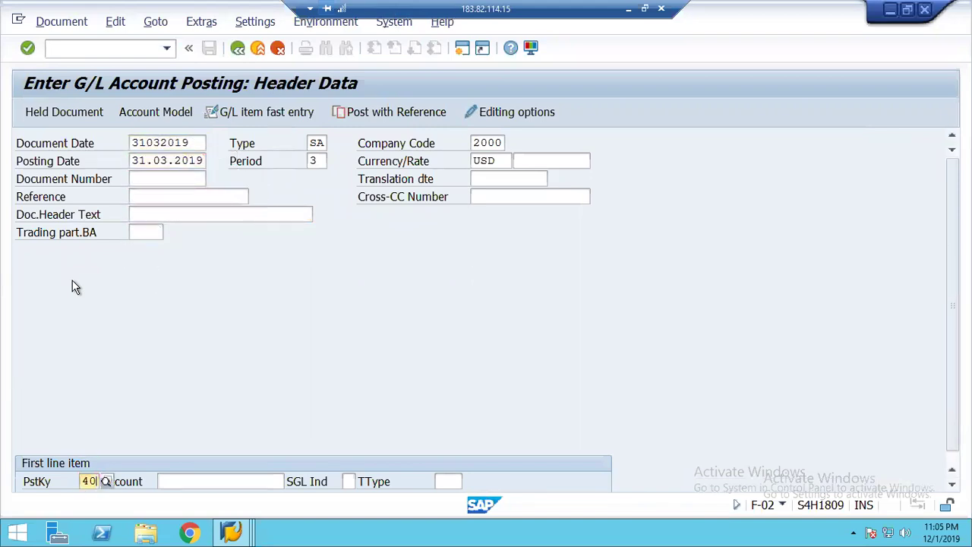
key(BackSpace)
text(50)
key(Tab)
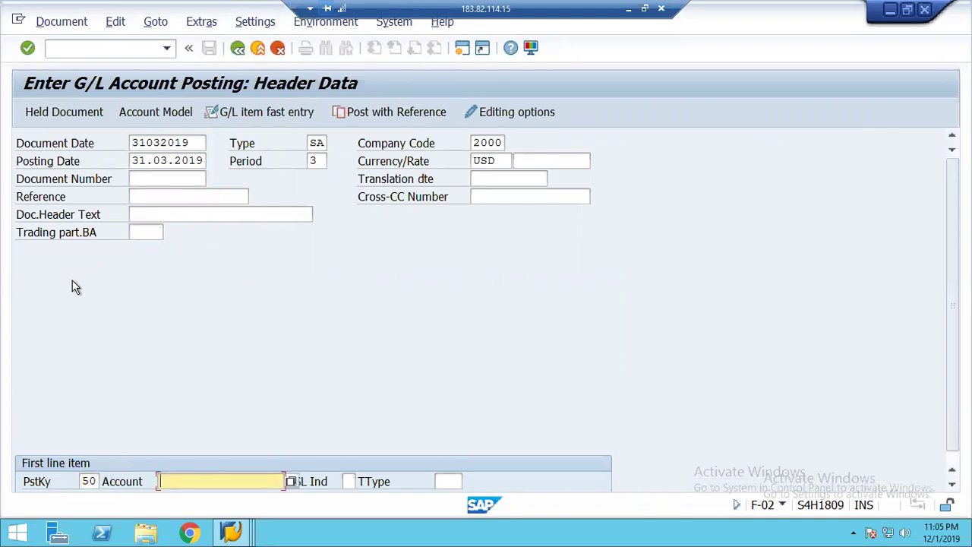
text(300100)
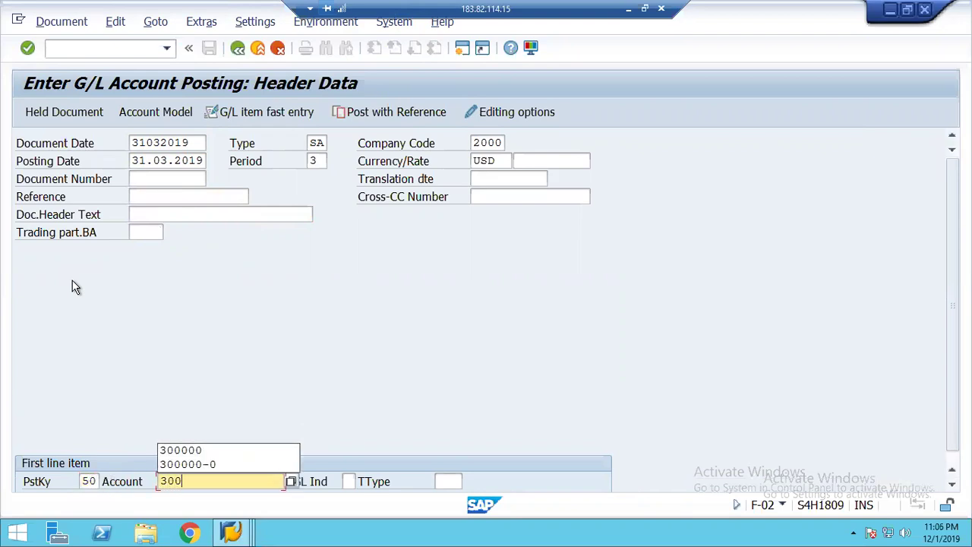
key(Return)
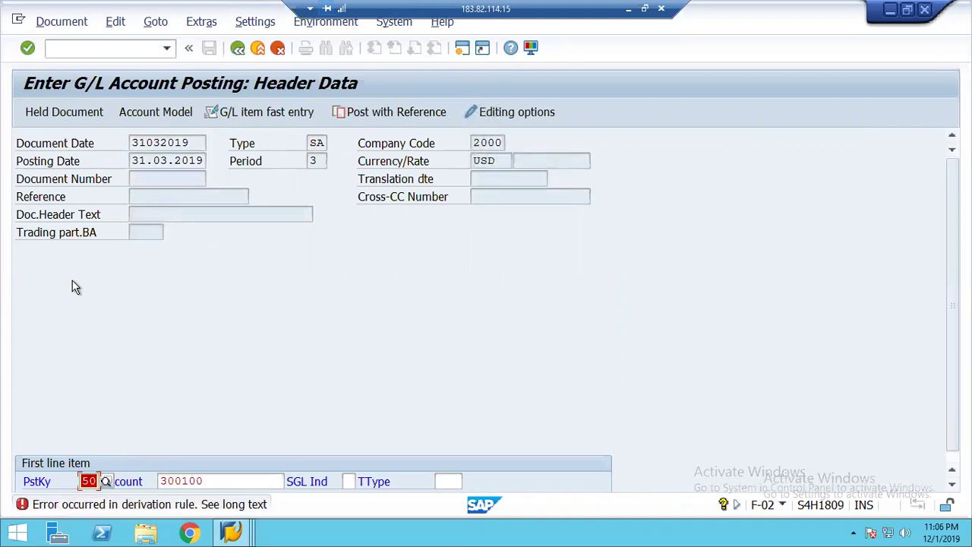
Step: Change the first line item's account to 300000 and enter 3350 USD as its credit amount
double_click(212, 479)
text(300000)
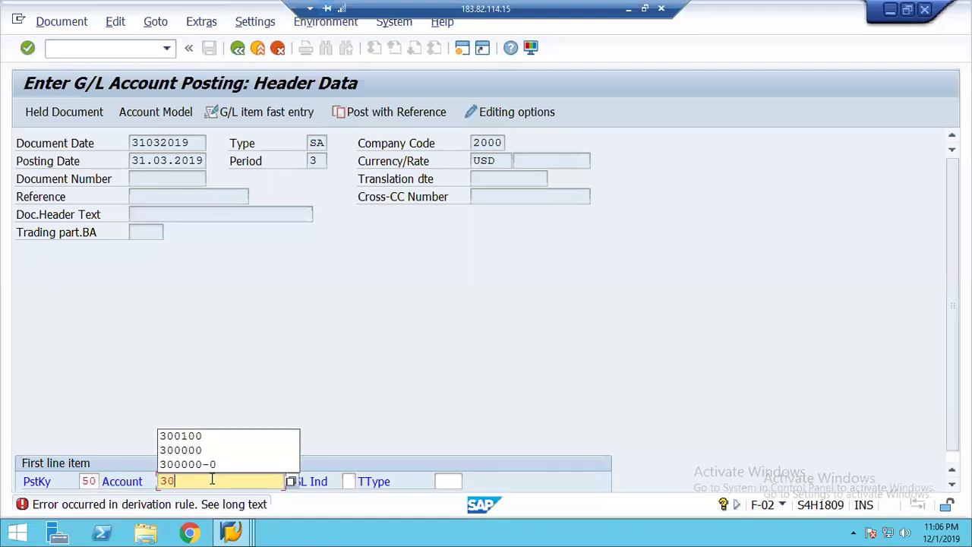
key(Return)
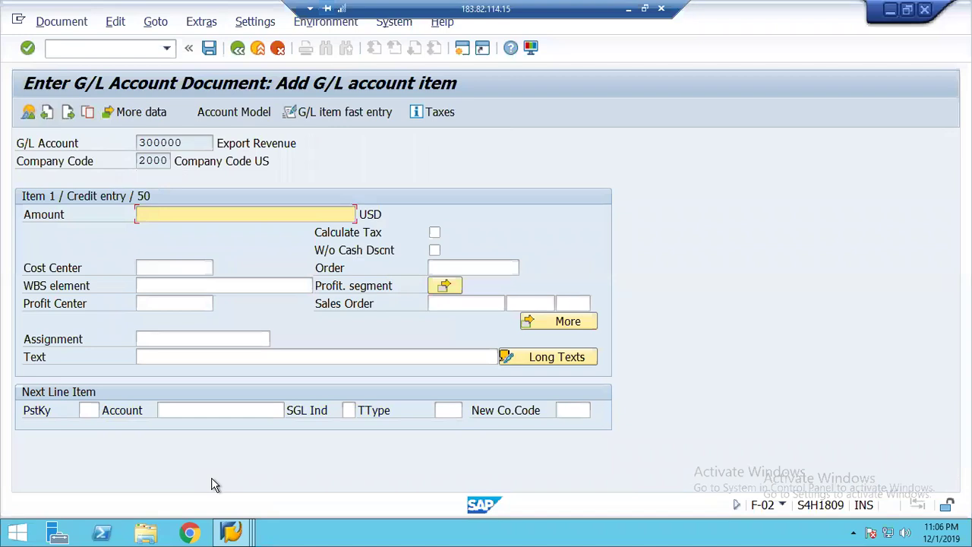
text(3)
text(37)
text(50)
key(Return)
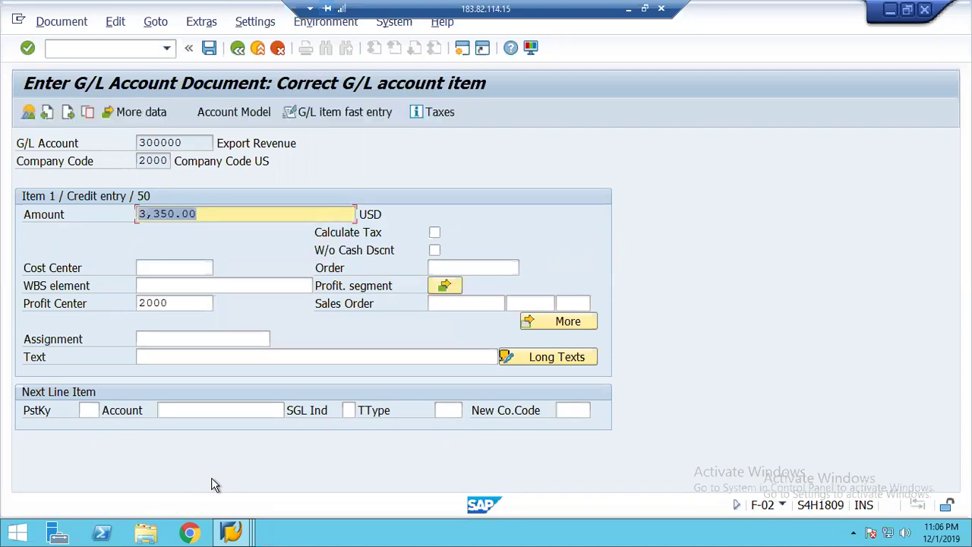
Step: Add a second line item with posting key 40 and G/L account 120000
click(88, 410)
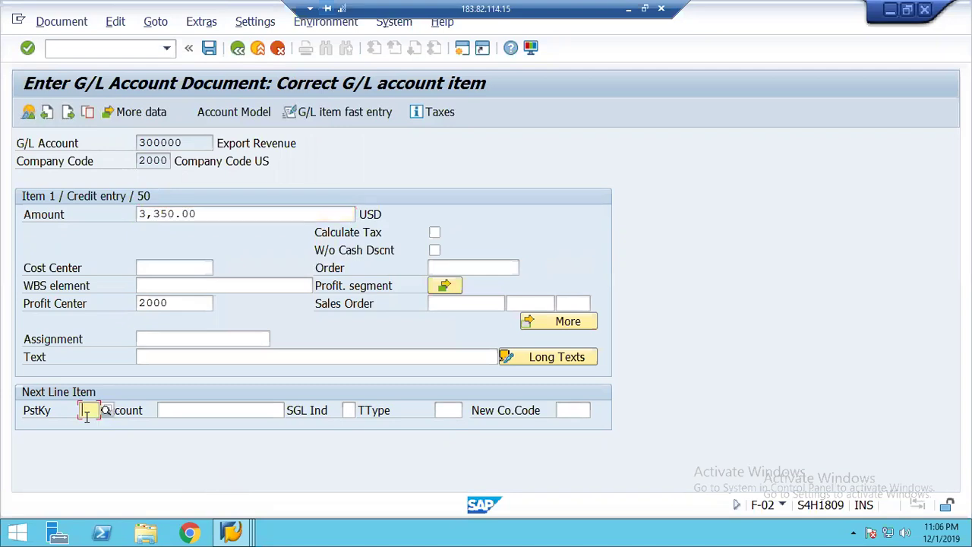
text(40)
key(Tab)
key(Down)
key(Down)
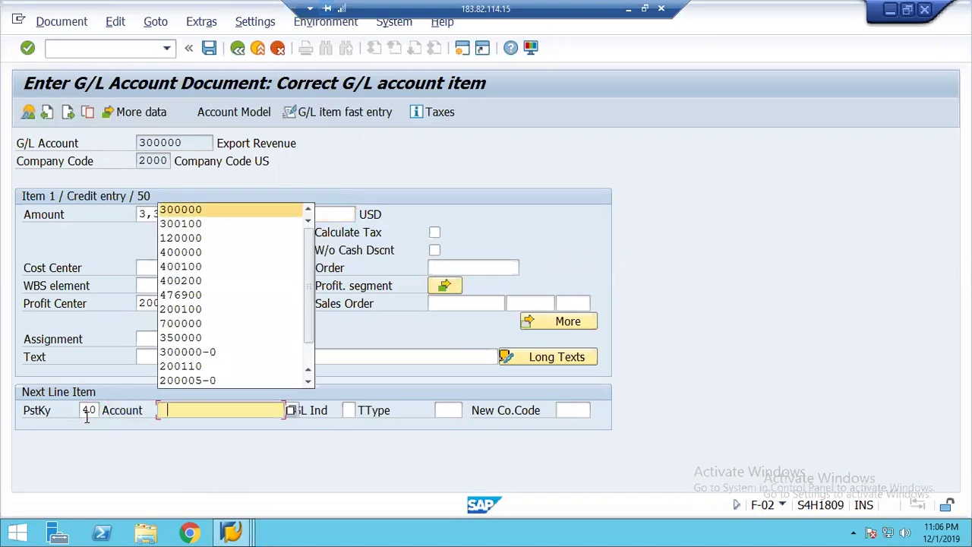
key(Down)
key(Return)
key(Return)
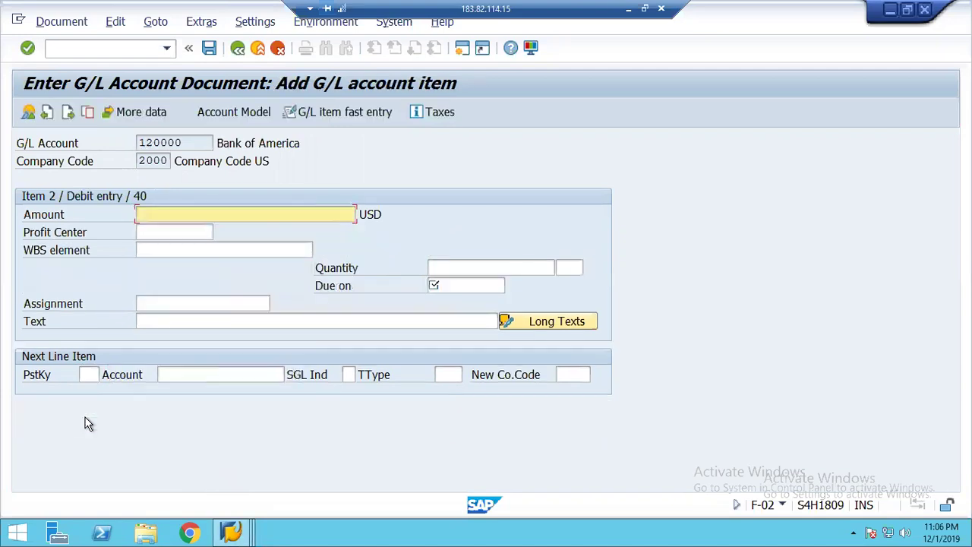
Step: Set the Bank of America debit item to 3350 USD with due date 31.03.2019 and post the document
key(space)
key(Down)
key(Return)
key(Tab)
key(Tab)
key(Tab)
key(Tab)
key(shift+Tab)
key(shift+Tab)
key(Tab)
key(Tab)
key(BackSpace)
key(Down)
key(Return)
key(Return)
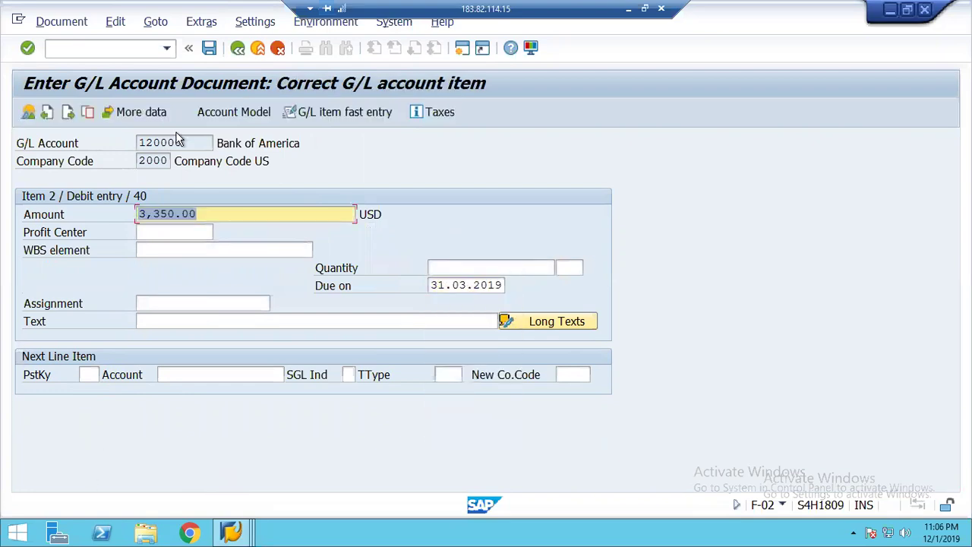
click(209, 49)
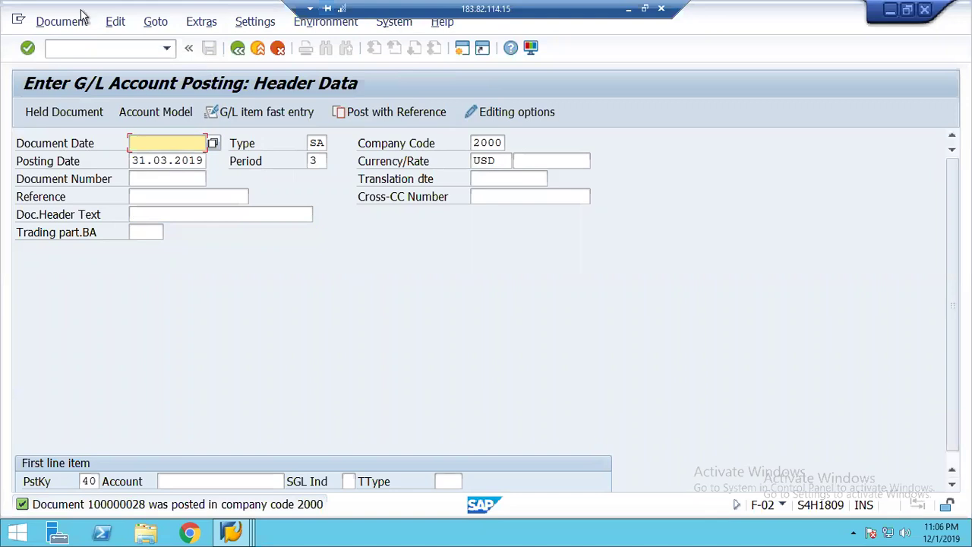
Step: Start another G/L document dated 31032019, with posting key 50 and account 300000 for the first line item
key(Down)
key(Return)
key(Tab)
key(Tab)
key(Tab)
key(Tab)
key(Tab)
key(BackSpace)
key(Down)
key(Down)
key(Return)
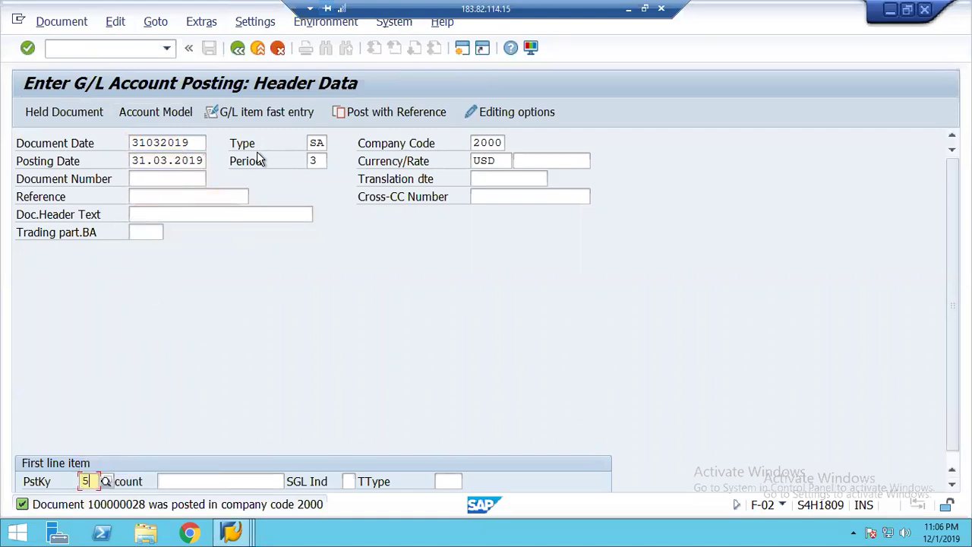
key(Tab)
key(BackSpace)
key(Down)
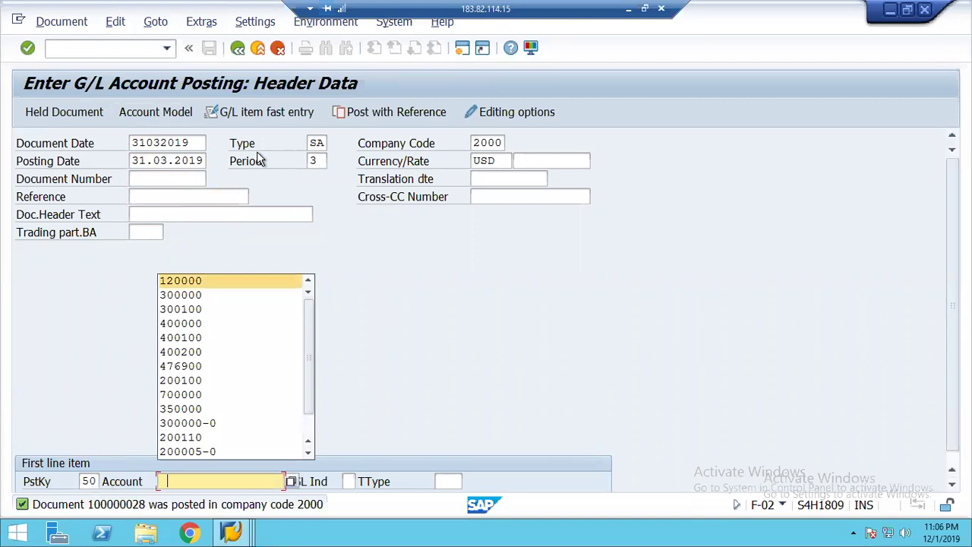
key(Down)
key(Return)
key(Return)
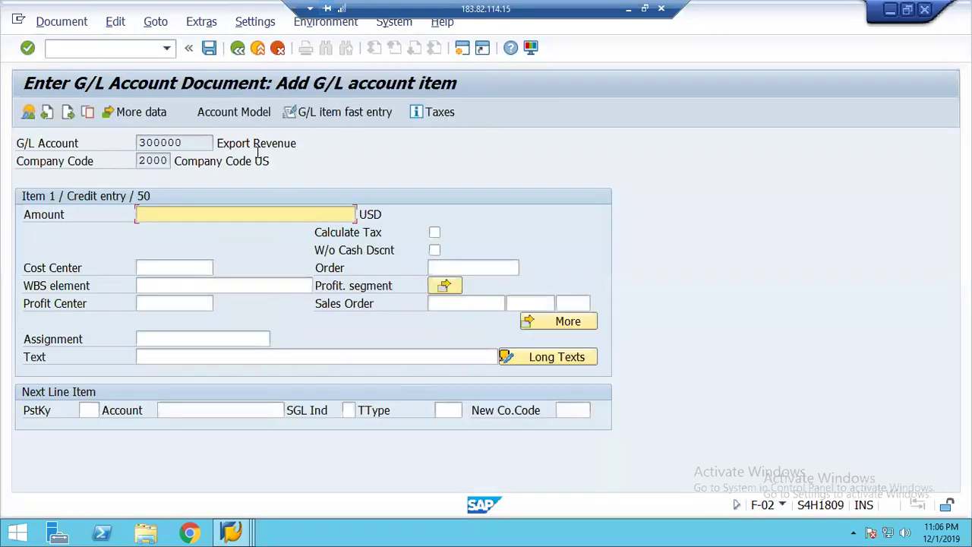
Step: Enter 5500 USD for the Export Revenue item and assign a profitability segment with profit center 1000 and country US
text(5500)
key(Tab)
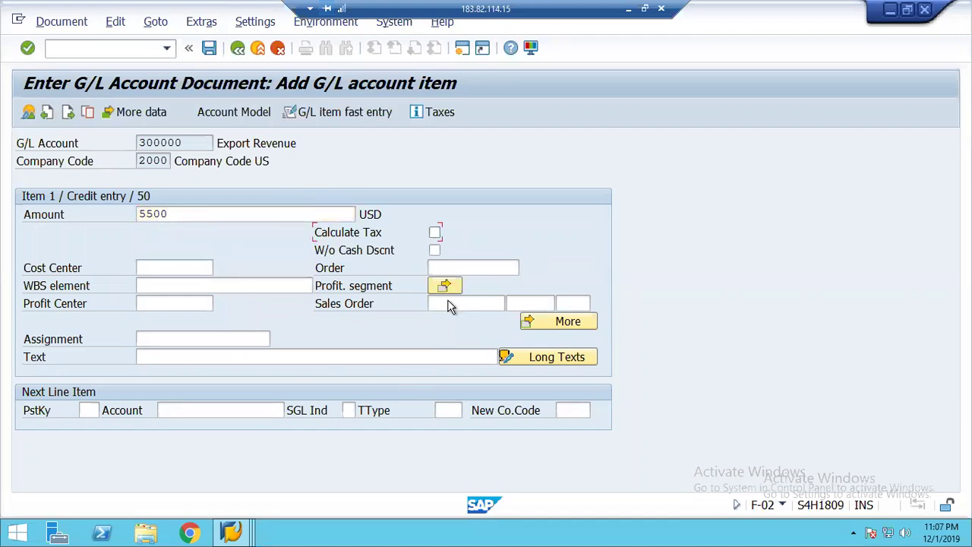
click(441, 284)
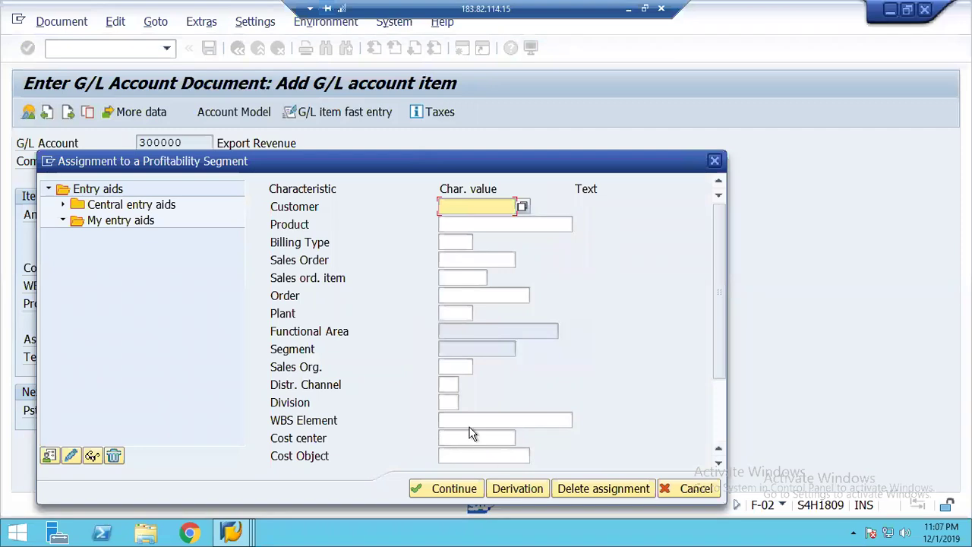
click(720, 424)
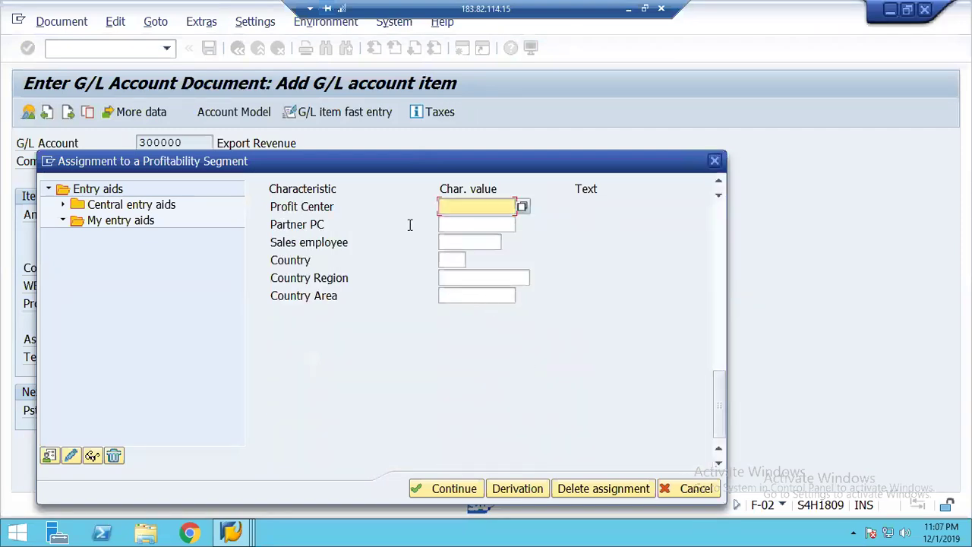
click(460, 207)
text(1000)
key(Tab)
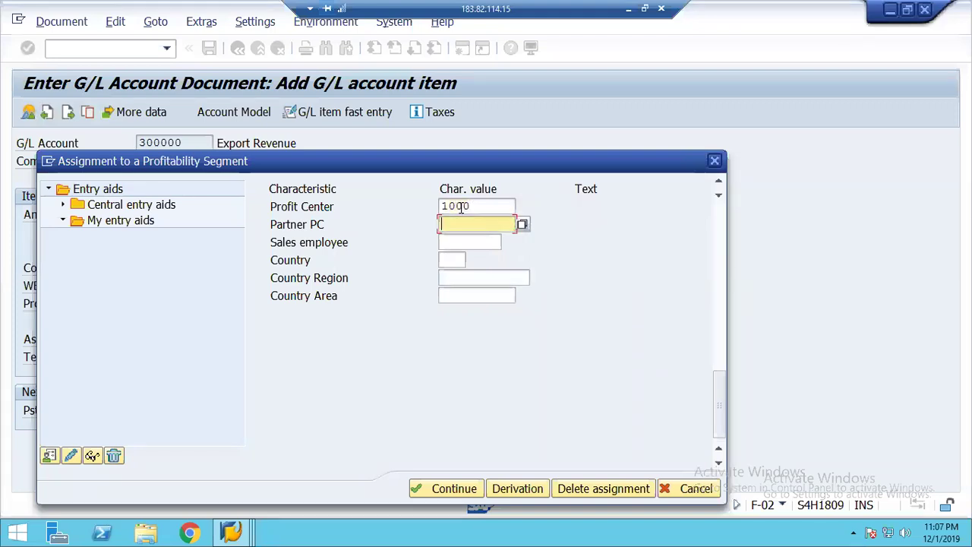
click(460, 260)
text(US)
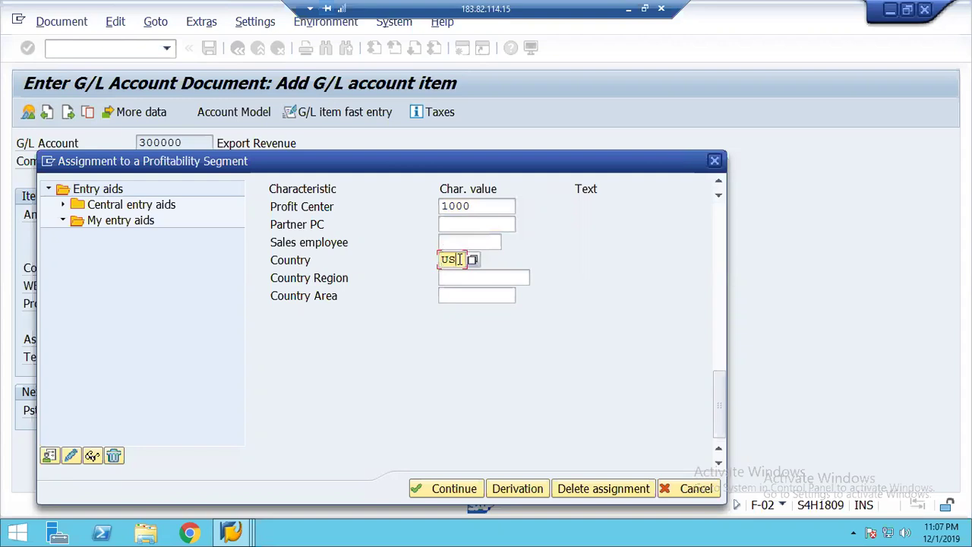
click(721, 217)
click(450, 490)
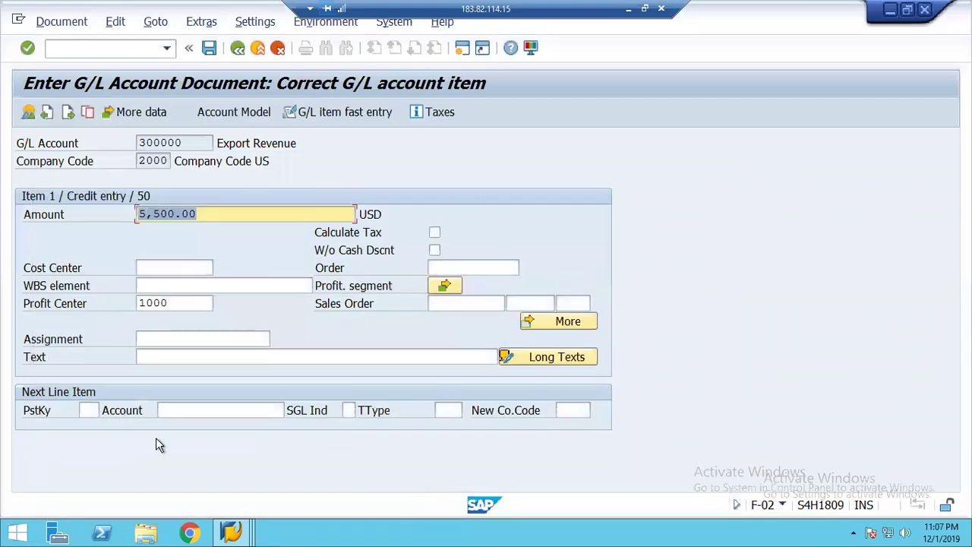
Step: Add a debit line item to the 5500 USD document with posting key 40 and G/L account 120000
click(88, 410)
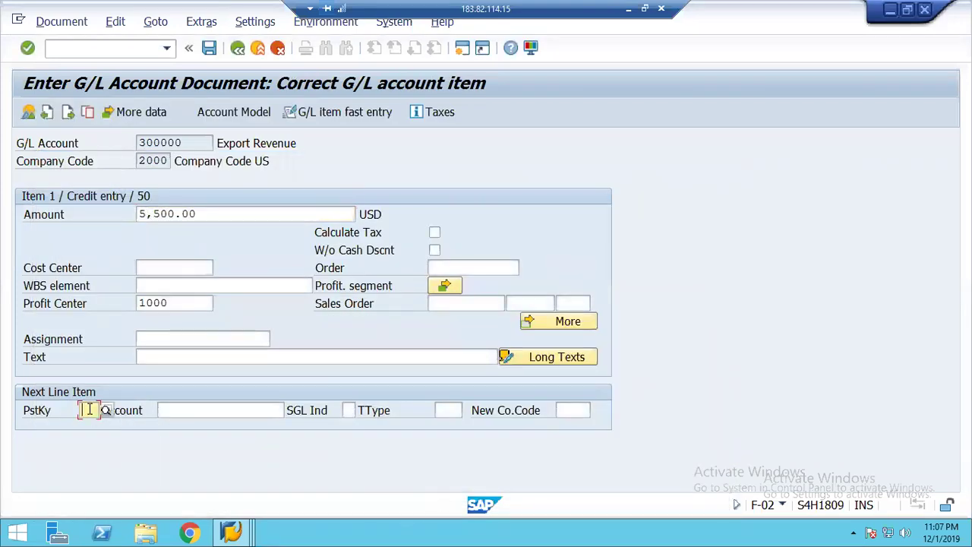
text(40)
key(Tab)
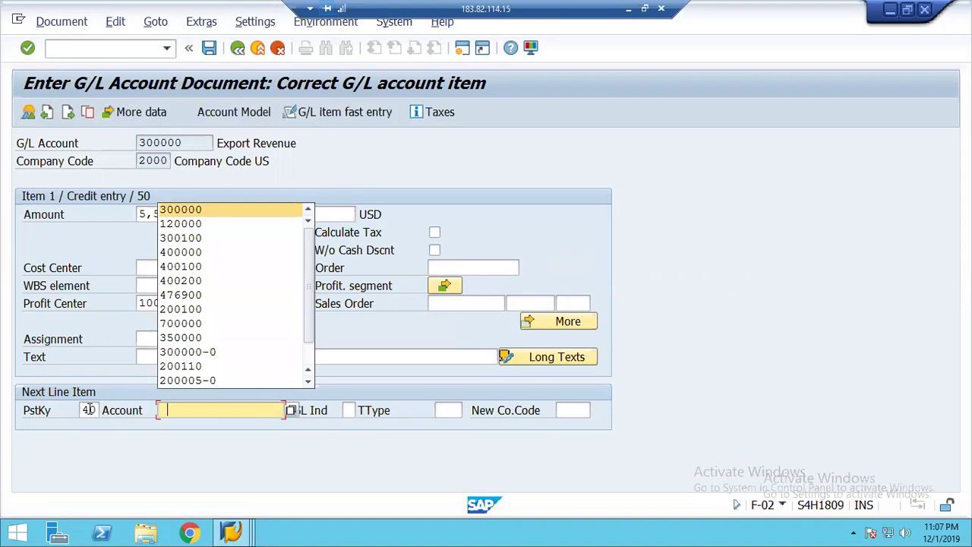
text(120000)
key(Return)
key(Return)
Step: Set the Bank of America debit item to 5500 USD with due date 31.03.2019 and post the document
key(Tab)
key(Tab)
key(Tab)
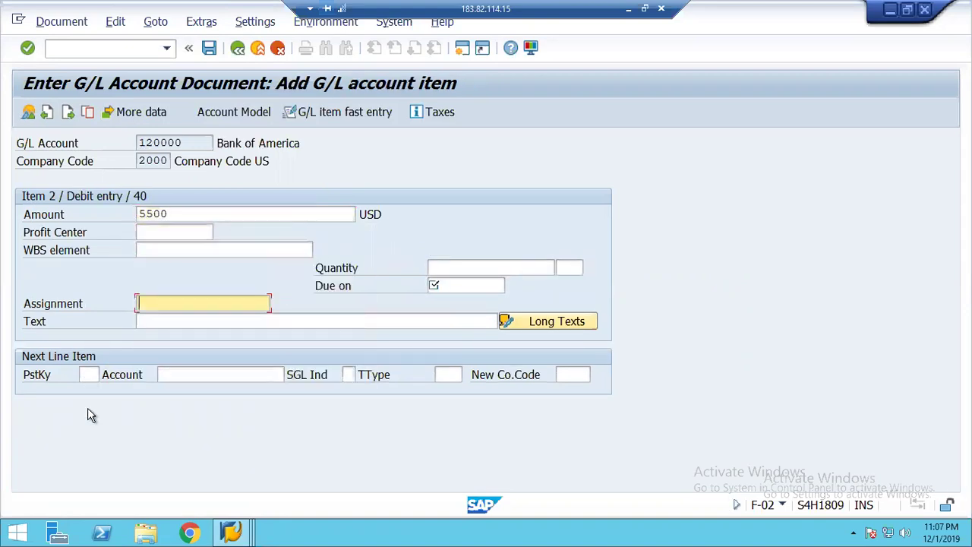
key(Up)
key(Tab)
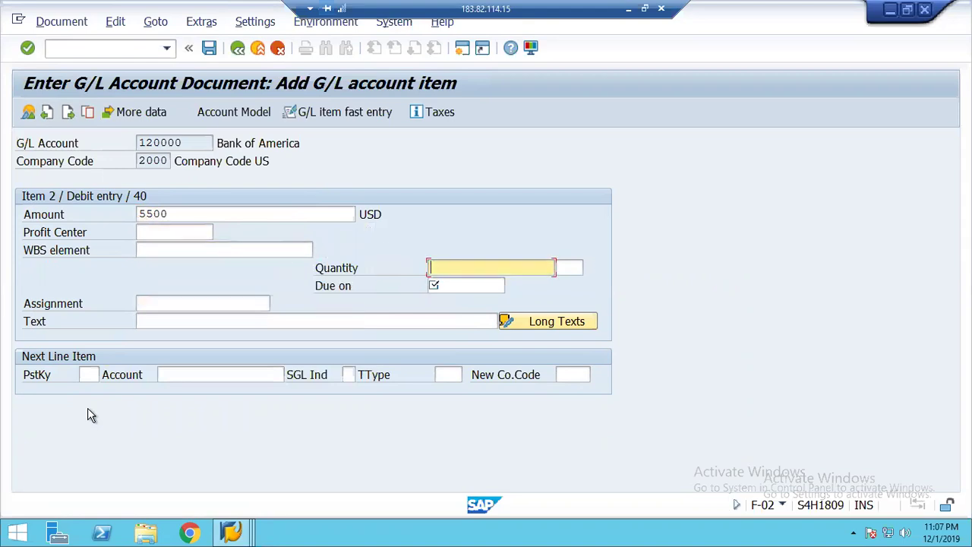
key(Tab)
key(Return)
key(Return)
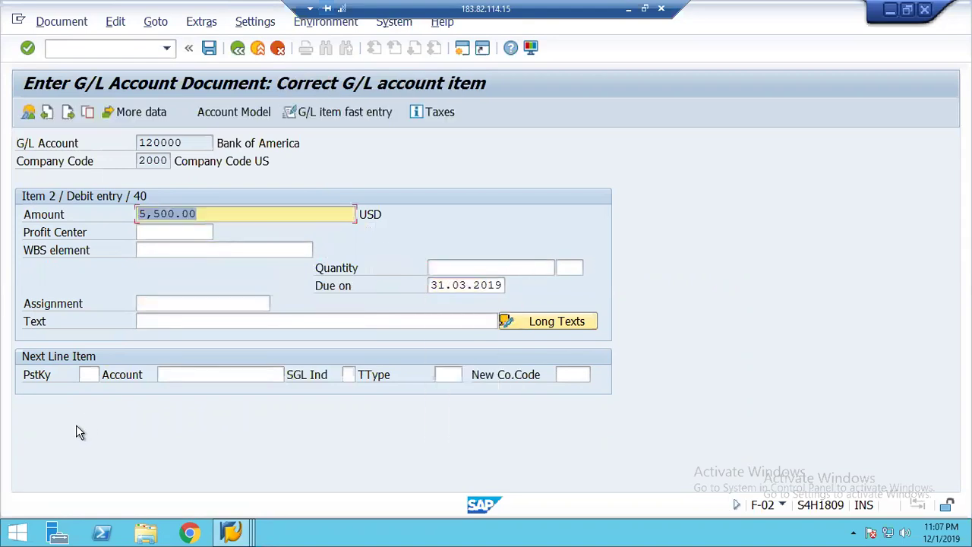
click(209, 49)
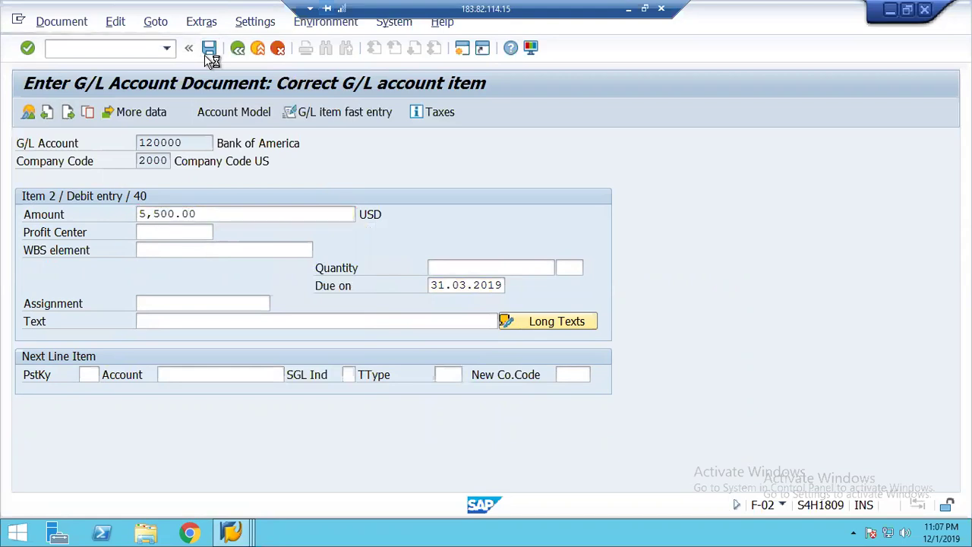
Step: Open transaction KE30, run the Total Income report for fiscal year 2019 and company code 2000, and return to its selection screen
click(232, 532)
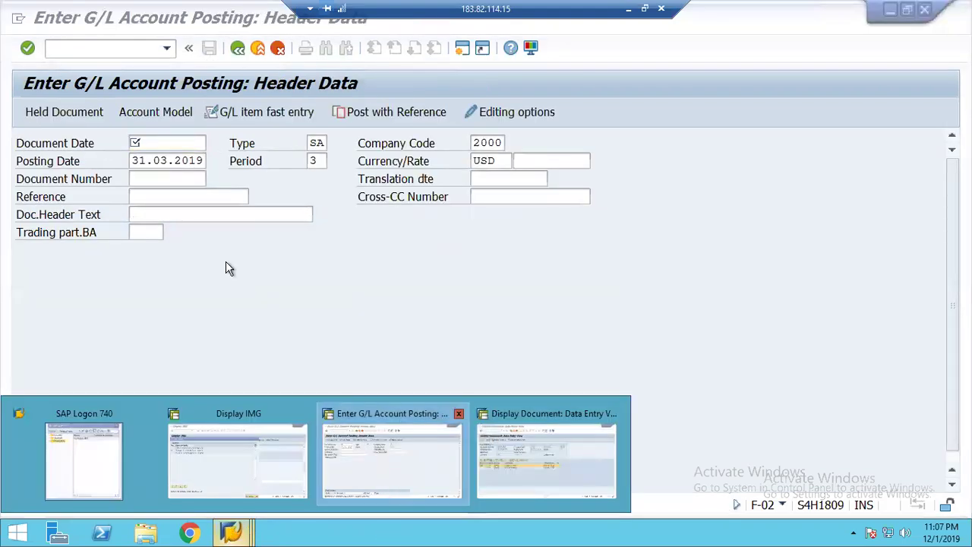
click(67, 50)
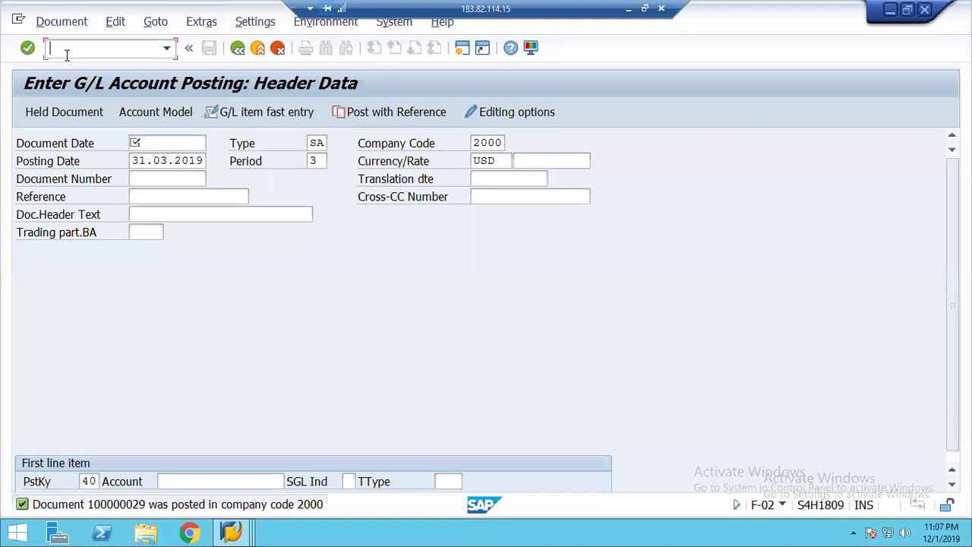
text(/nke30)
key(Return)
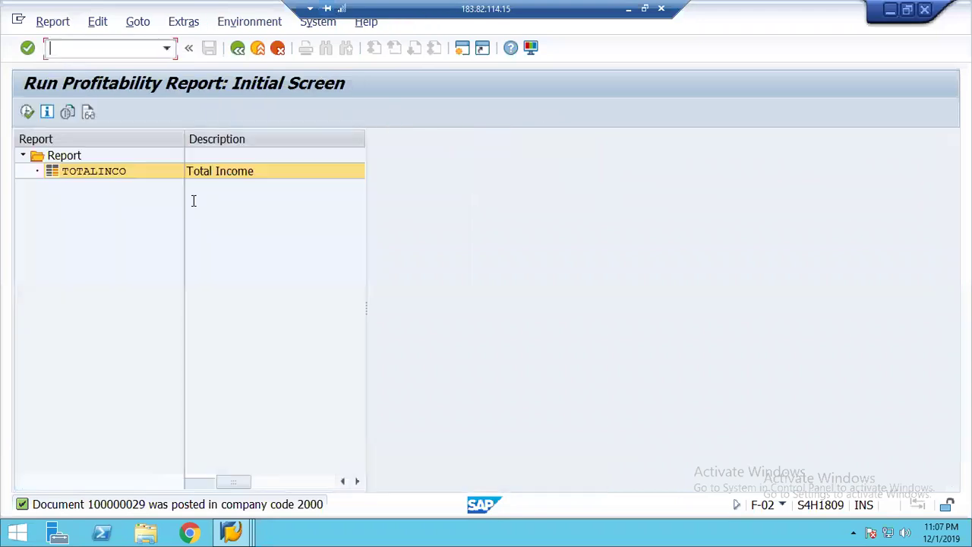
click(28, 113)
click(28, 112)
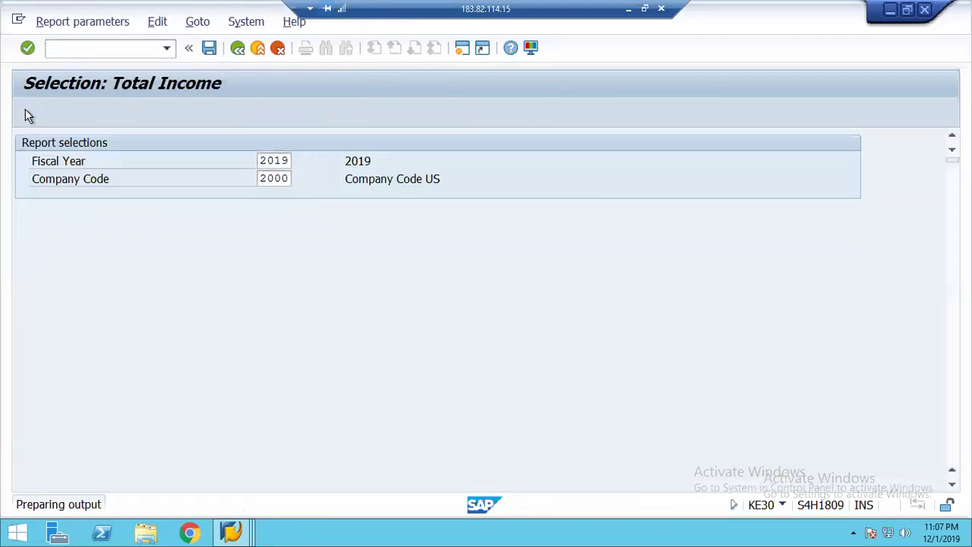
click(237, 49)
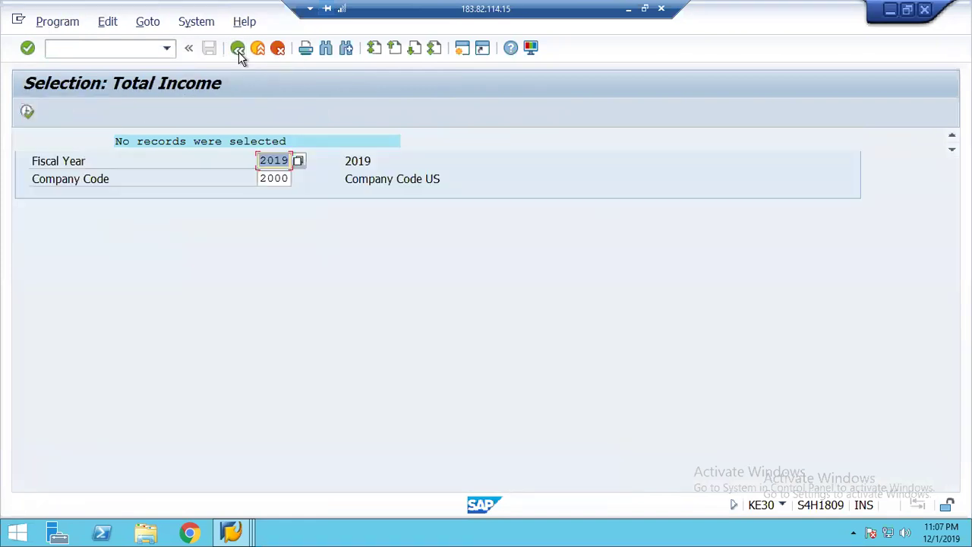